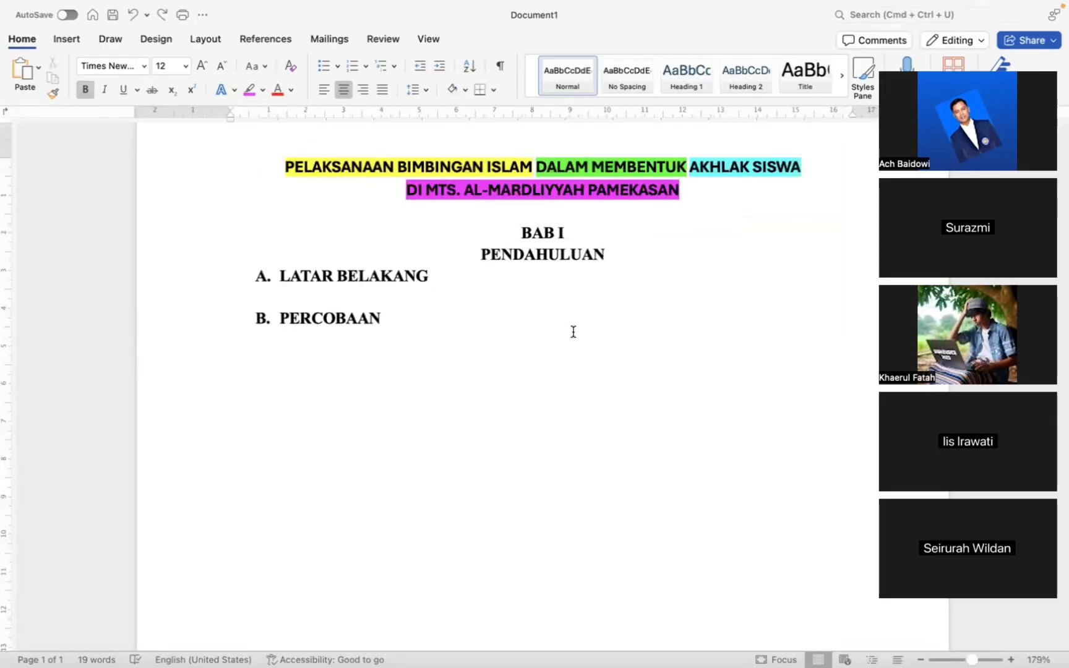
- Start a numbered list on a new line directly beneath the "LATAR BELAKANG" heading
left_click(468, 284)
key("Return")
key("BackSpace")
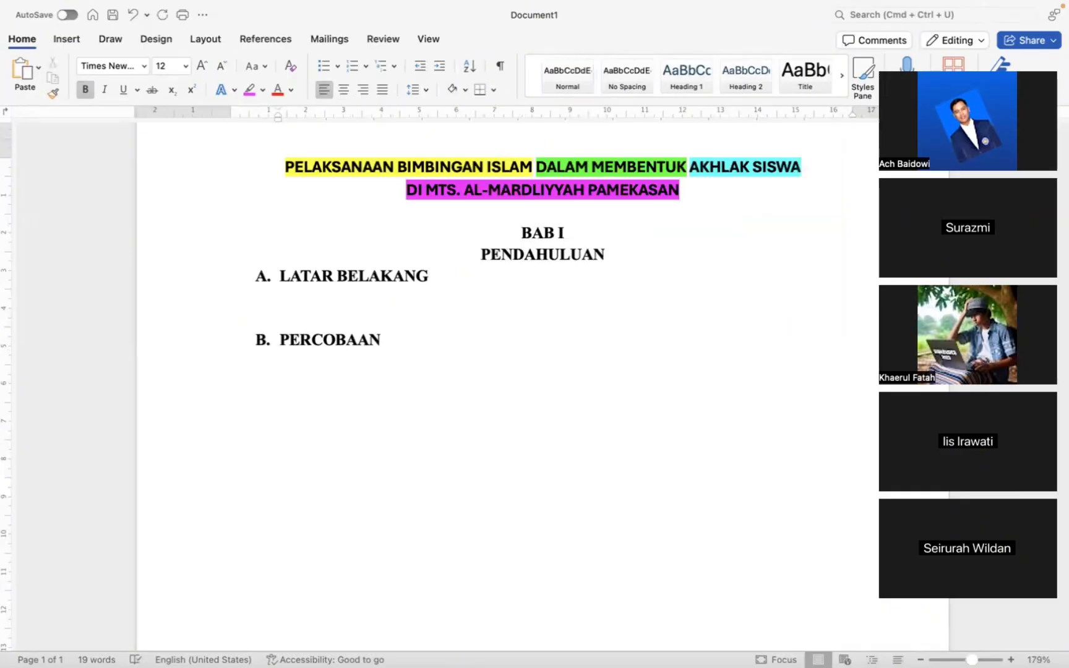
scroll(468, 284, "down", 2)
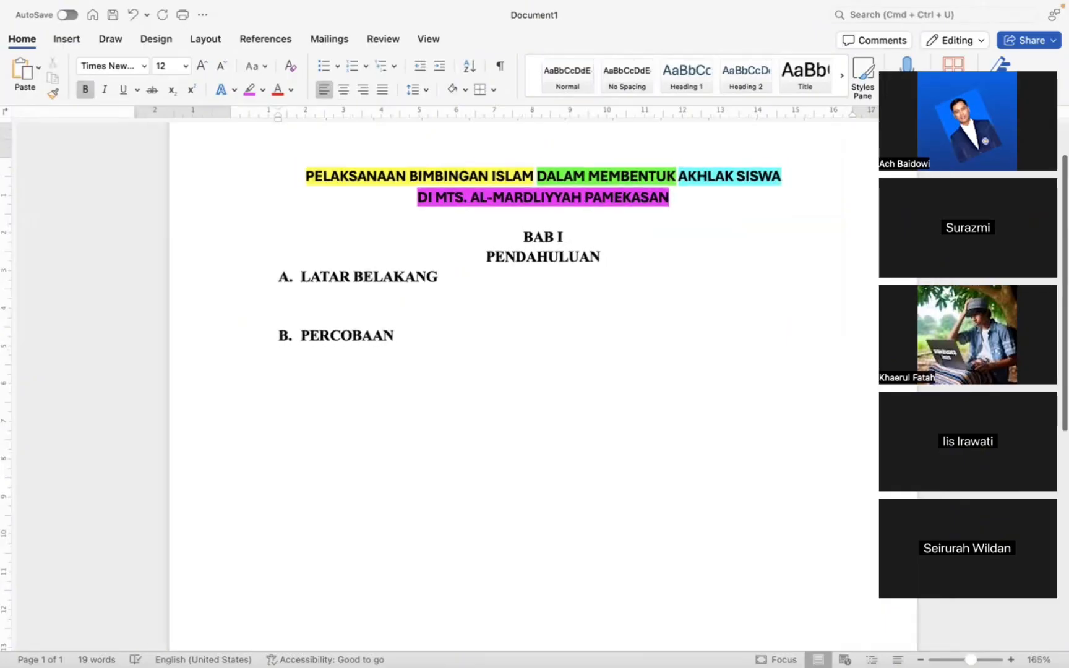
type("1. ")
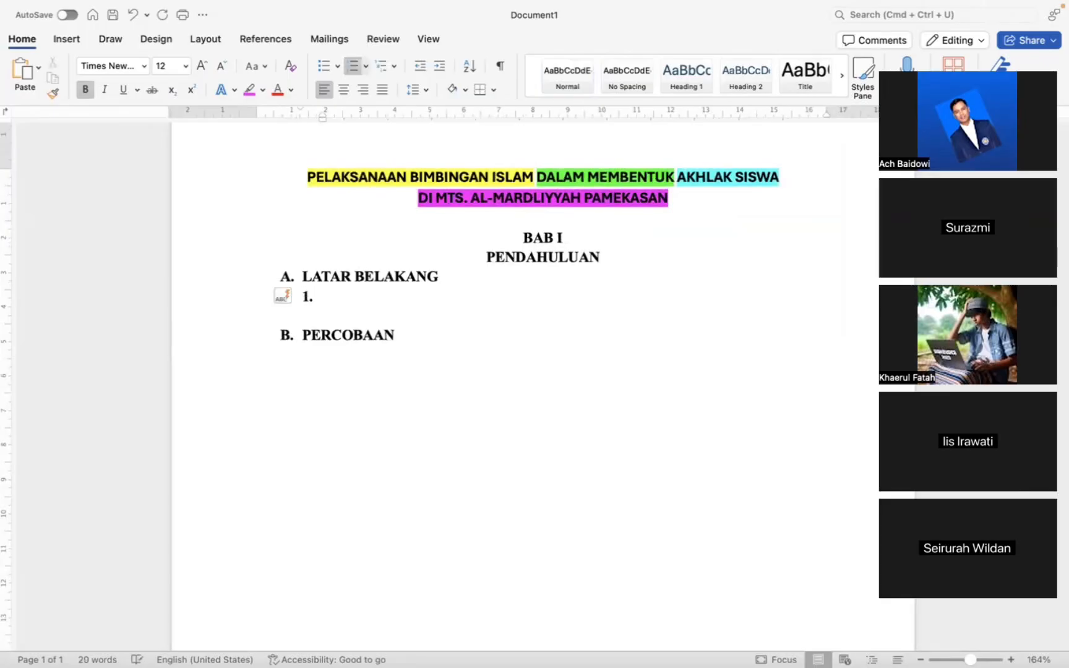
- Write "Ceritakan/Cari tentang variable Y sebanyak 2 lembar" as list item 1
type("Ceritakan")
key("BackSpace")
key("BackSpace")
type("n/")
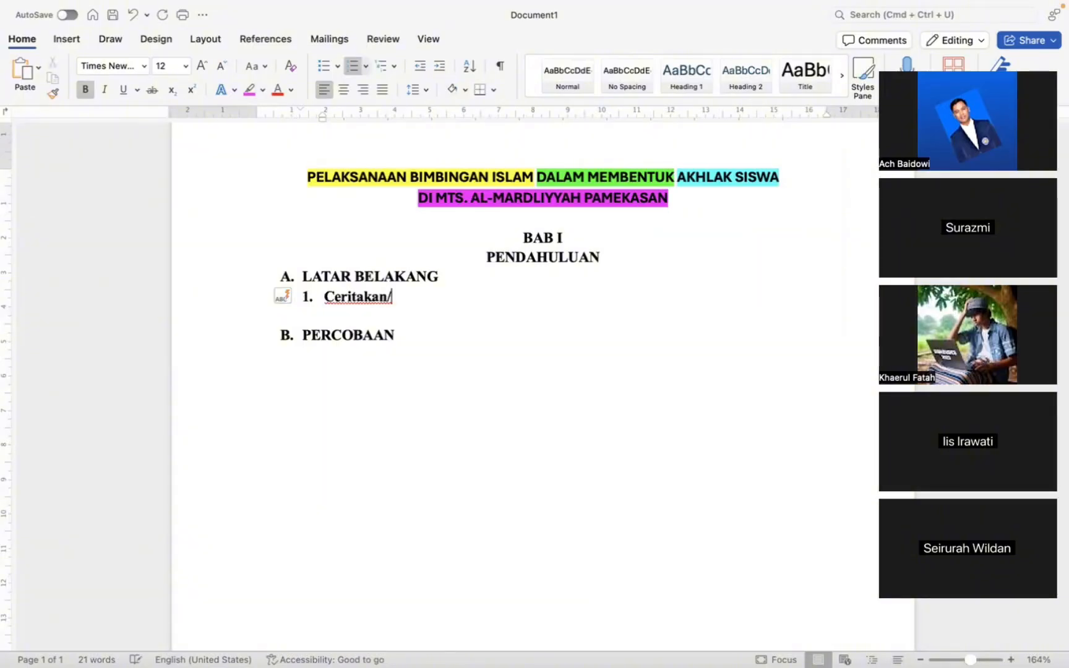
type("Cari tentang va")
type("riable Y seb")
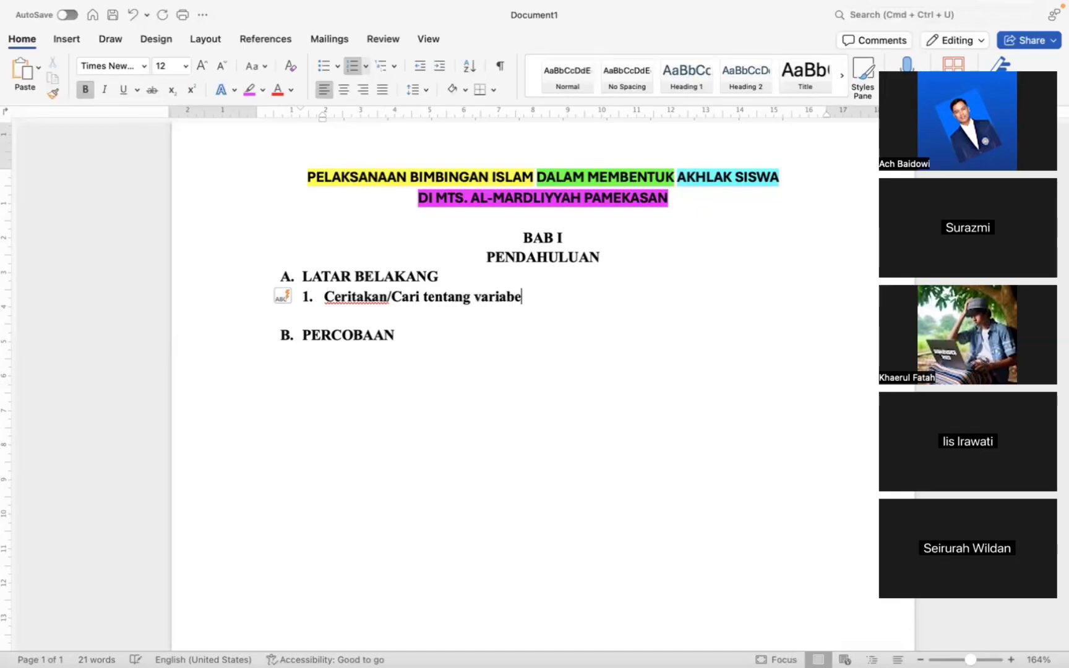
type("anyak 2 em")
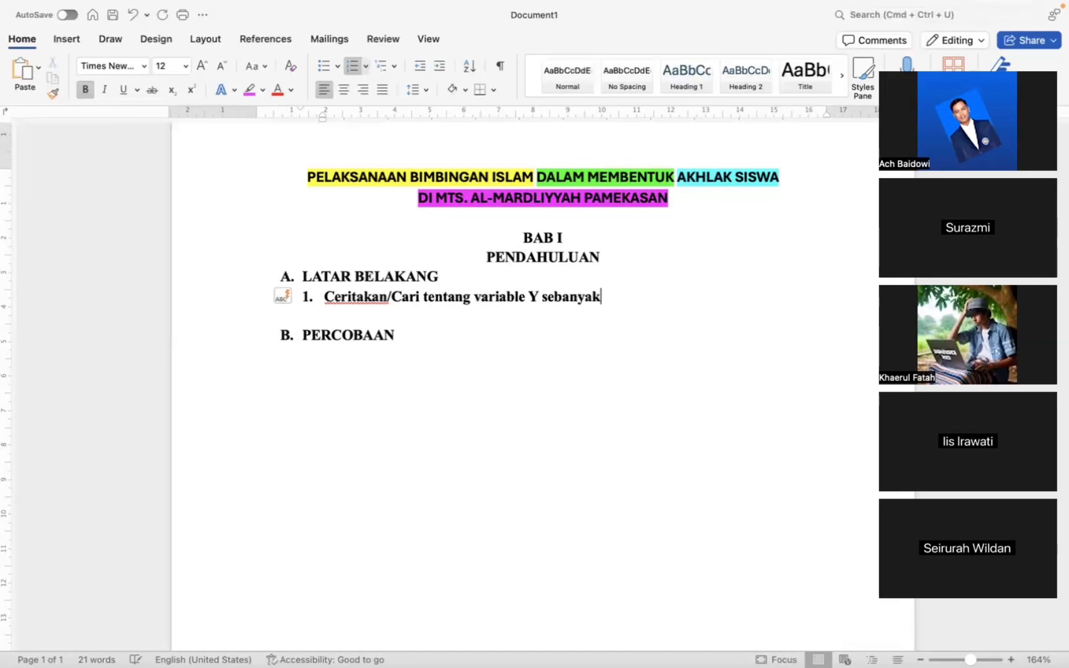
key("BackSpace")
key("BackSpace")
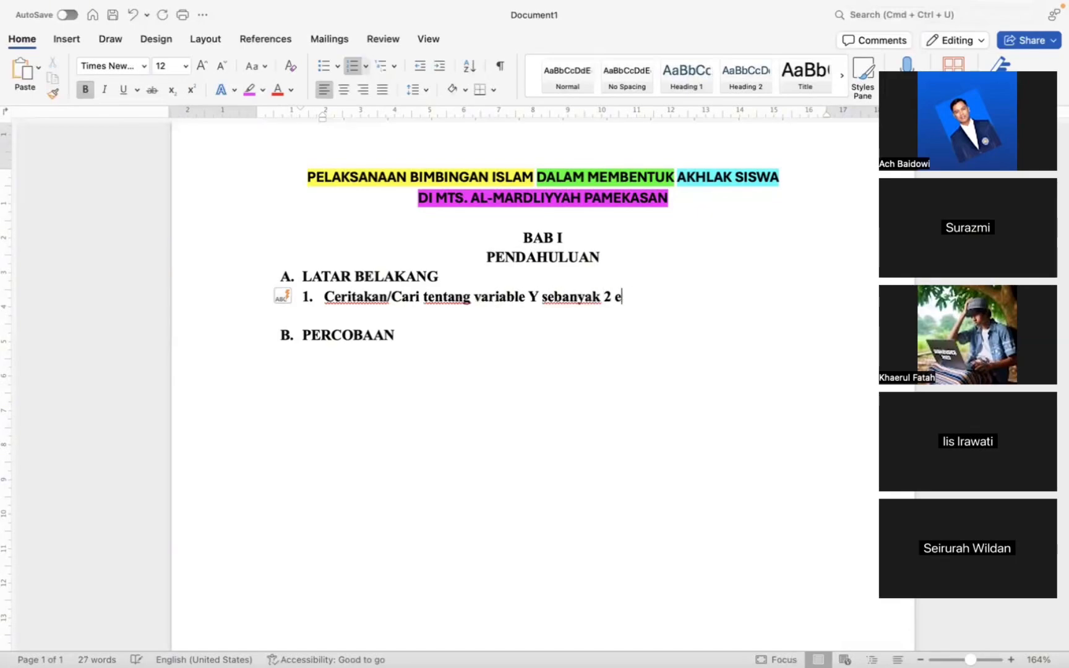
type("lembar")
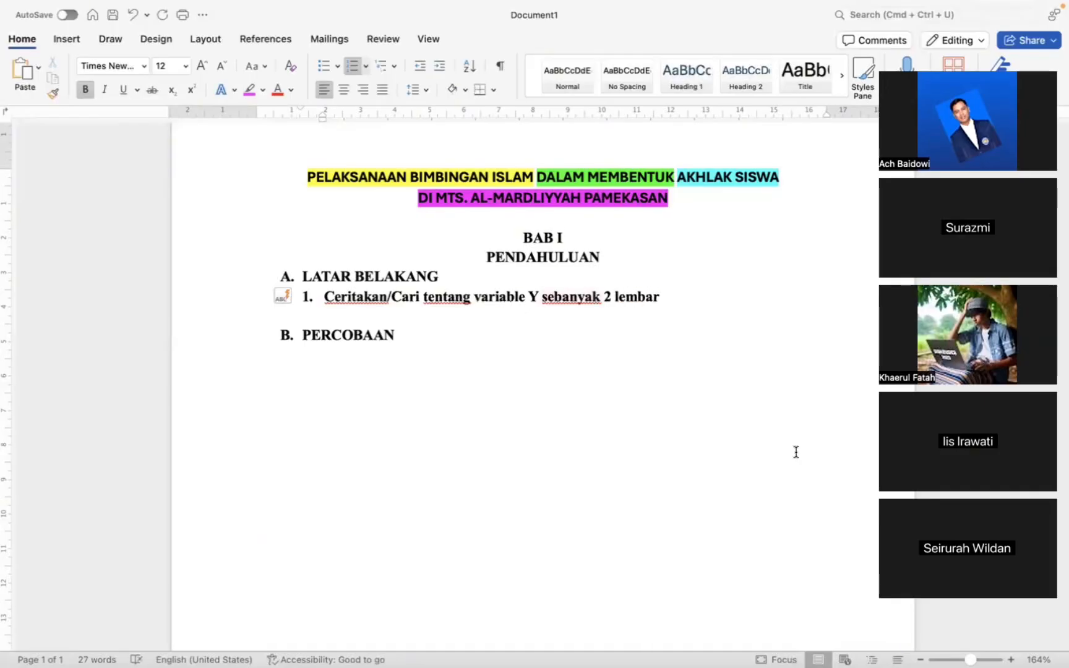
- Add list item 2 reading "Ceritakan/Cari variable Y di lokasi penelitian", reusing the opening words copied from item 1
key("Return")
type("ce")
key("BackSpace")
key("shift+Right")
key("shift+Right")
key("shift+Right")
key("shift+Right")
key("shift+Right")
key("shift+Right")
key("shift+Right")
key("shift+Right")
key("shift+Right")
key("shift+Right")
key("shift+Right")
key("shift+Right")
key("shift+Right")
key("shift+Right")
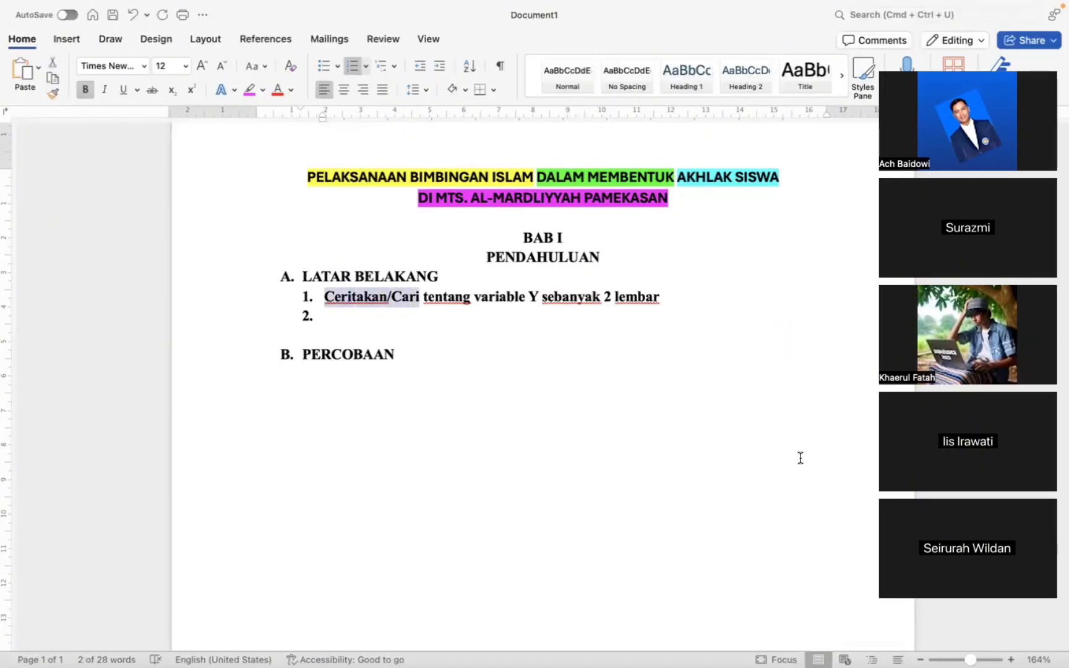
key("super+c")
key("Down")
key("super+v")
type("variable Y di lokasi penelitian")
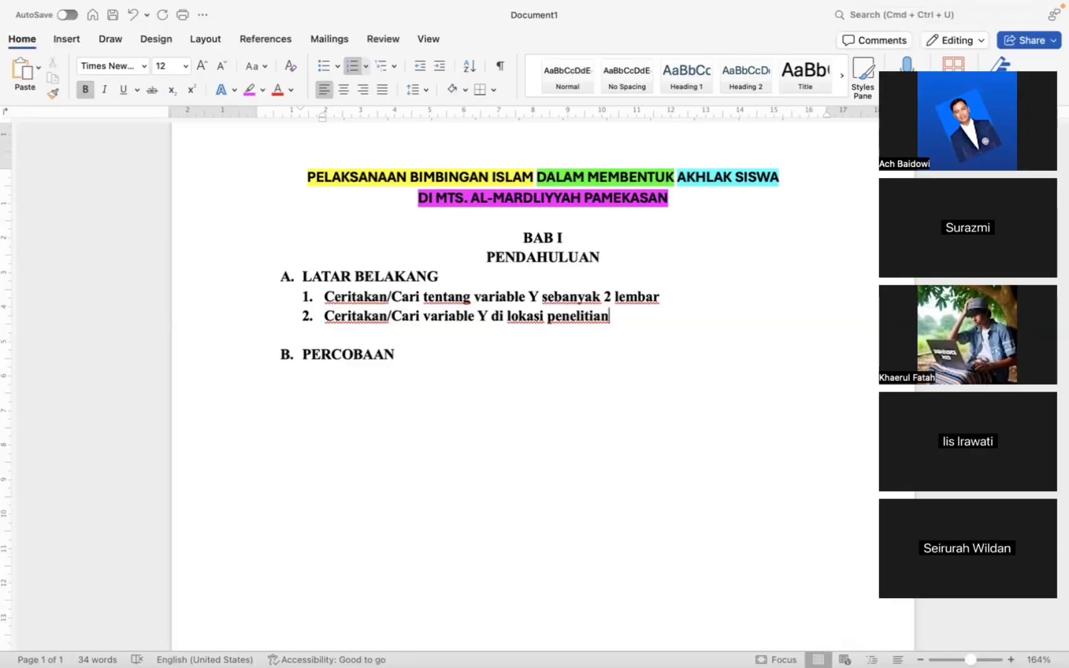
- Extend list item 2 with "sebanyak 1/2 lembar" and leave an empty numbered item below it
key("Return")
key("Left")
key("Left")
type("(1")
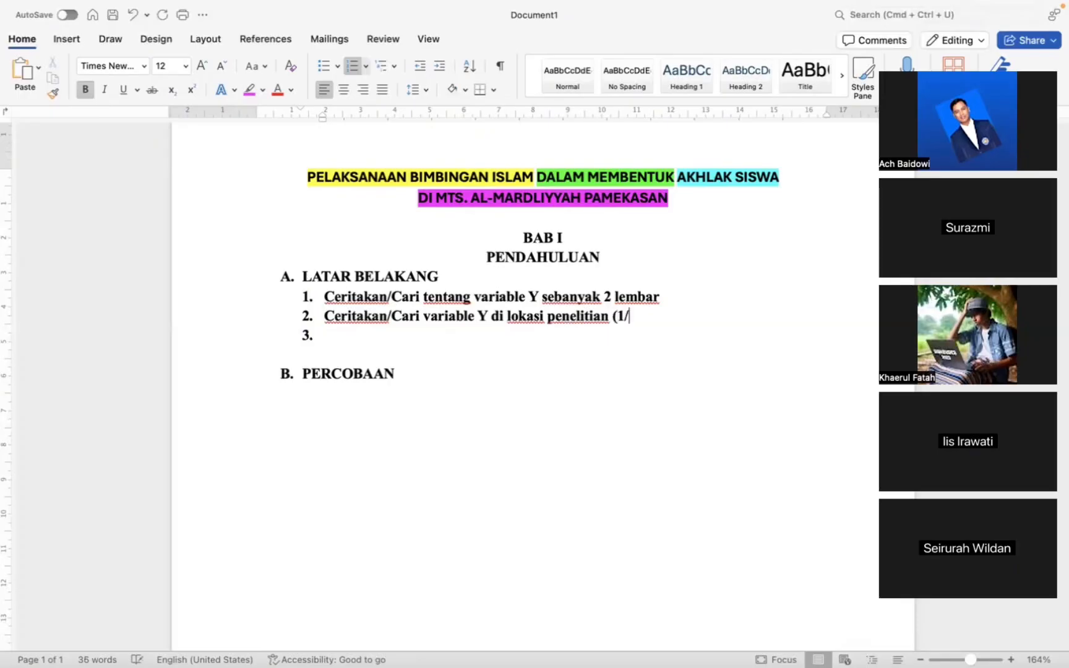
type("/2 lembar")
key("BackSpace")
key("BackSpace")
key("BackSpace")
key("BackSpace")
key("BackSpace")
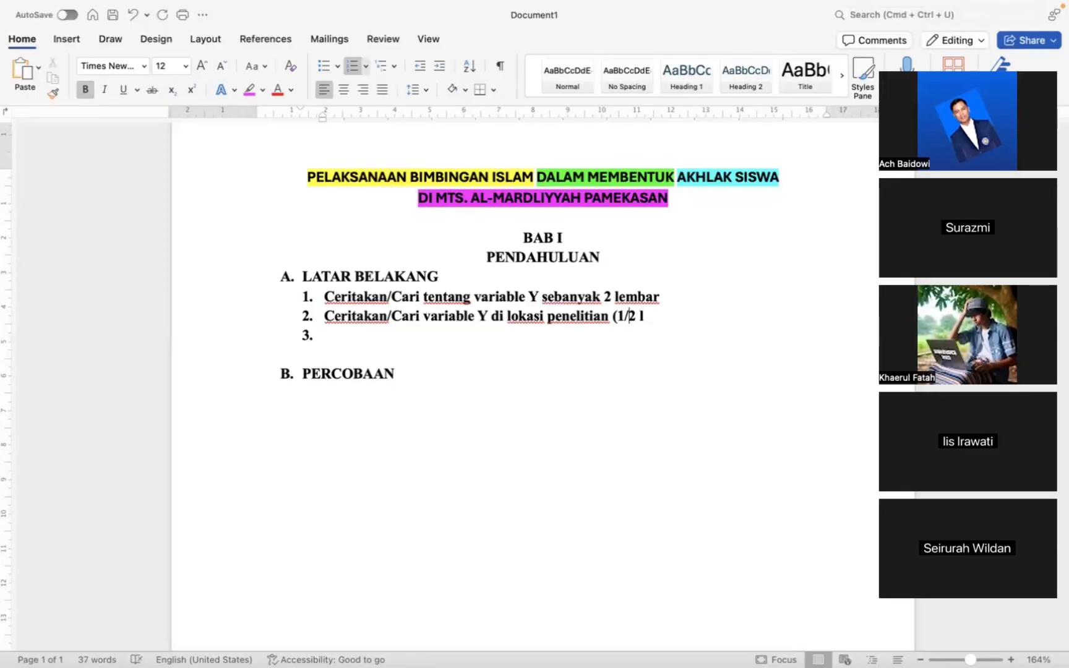
key("BackSpace")
type("sebanyak")
key("Right")
key("Right")
key("Right")
key("Right")
key("Right")
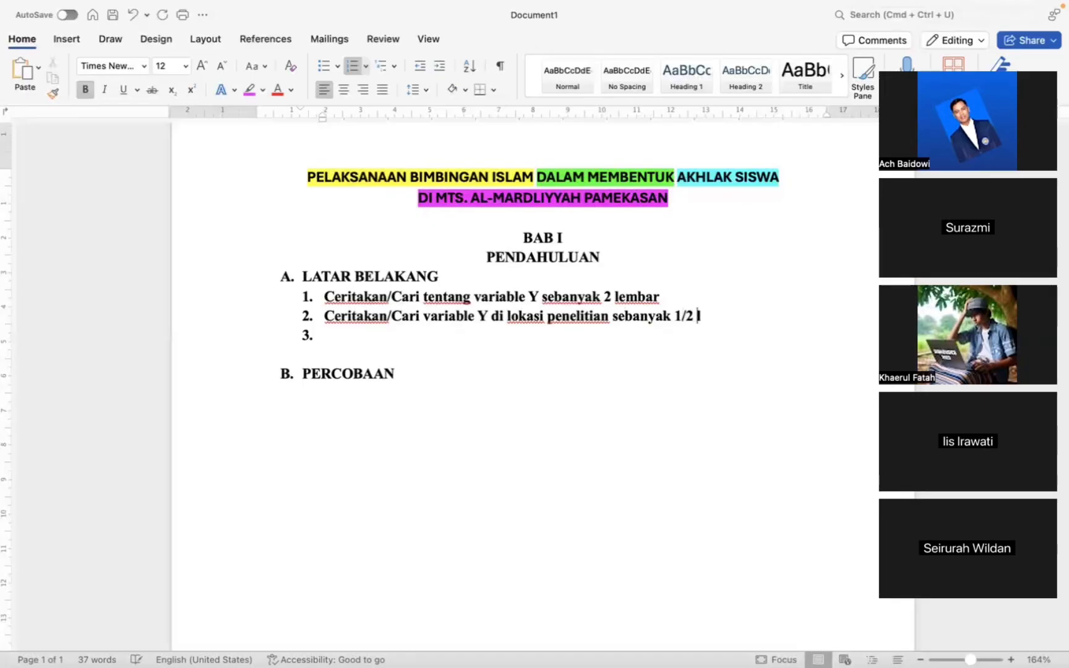
type("emba")
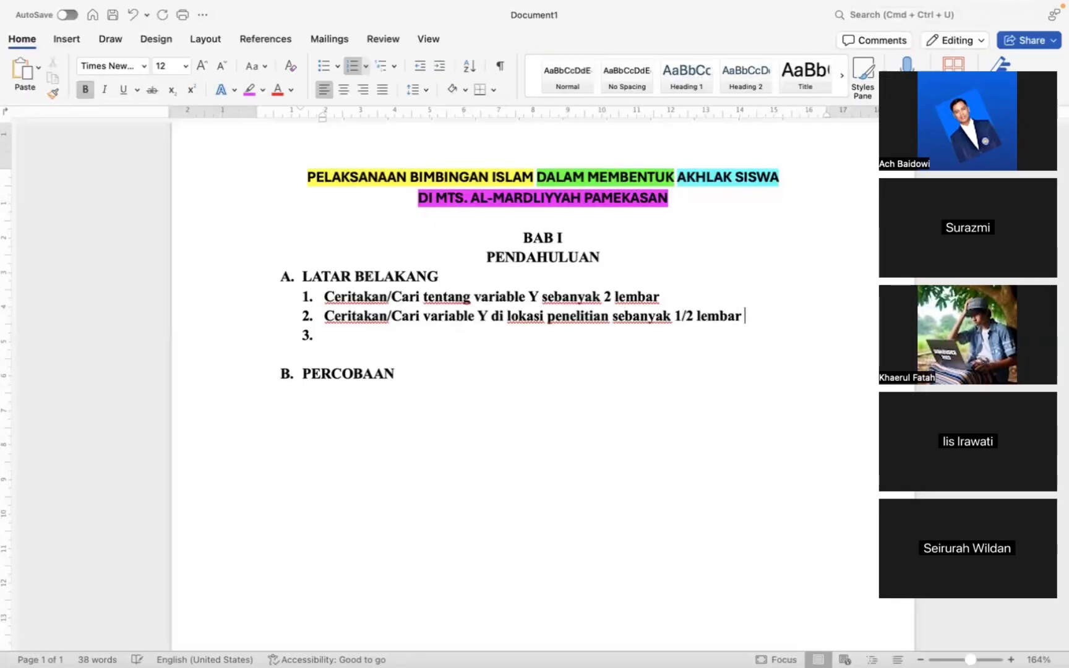
type("r")
- Add list item 3 reading "Ceritakan/Cari tentang variable X sebanyak 2 lembar", reusing the copied opening words
key("Return")
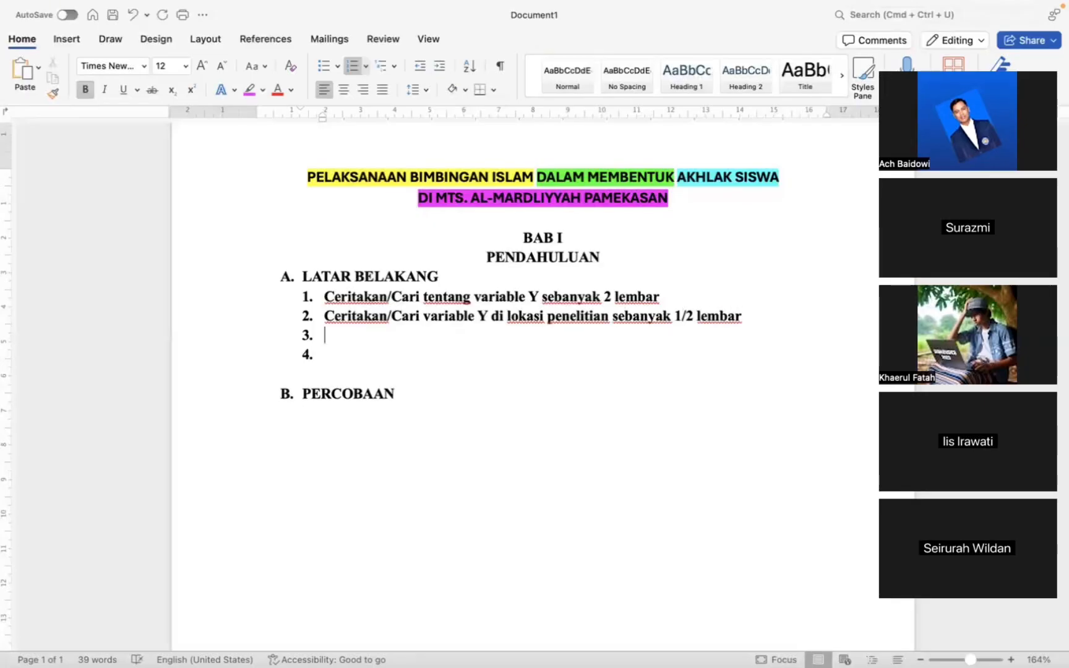
key("super+v")
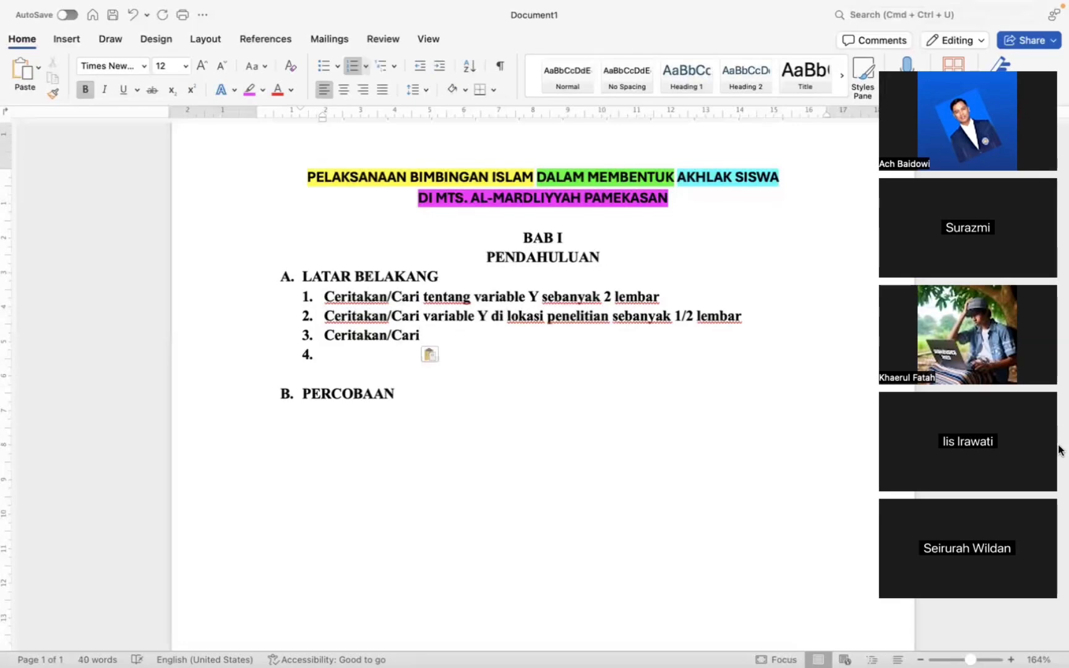
type("tentang v")
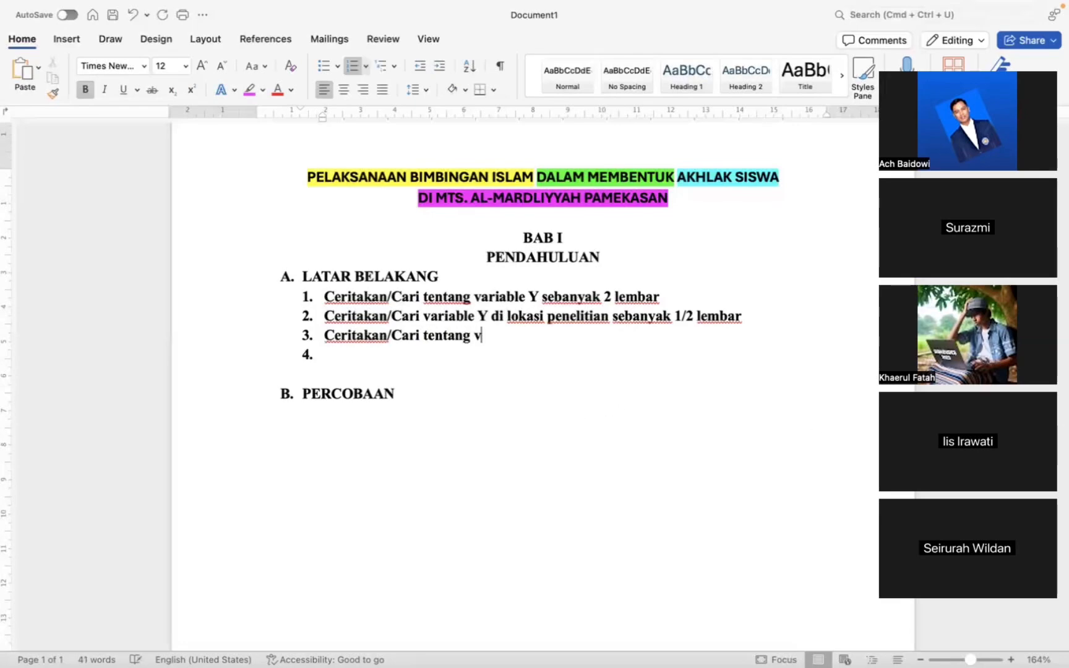
type("ariabel")
key("BackSpace")
key("BackSpace")
type("le X ")
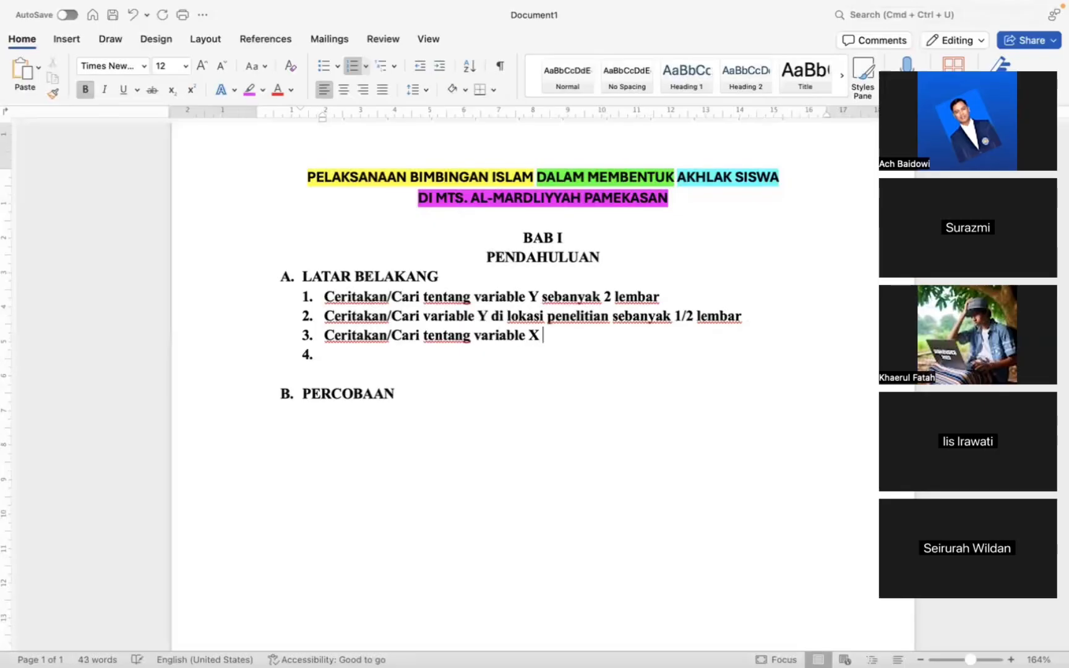
type("sebanyak 2 lembar")
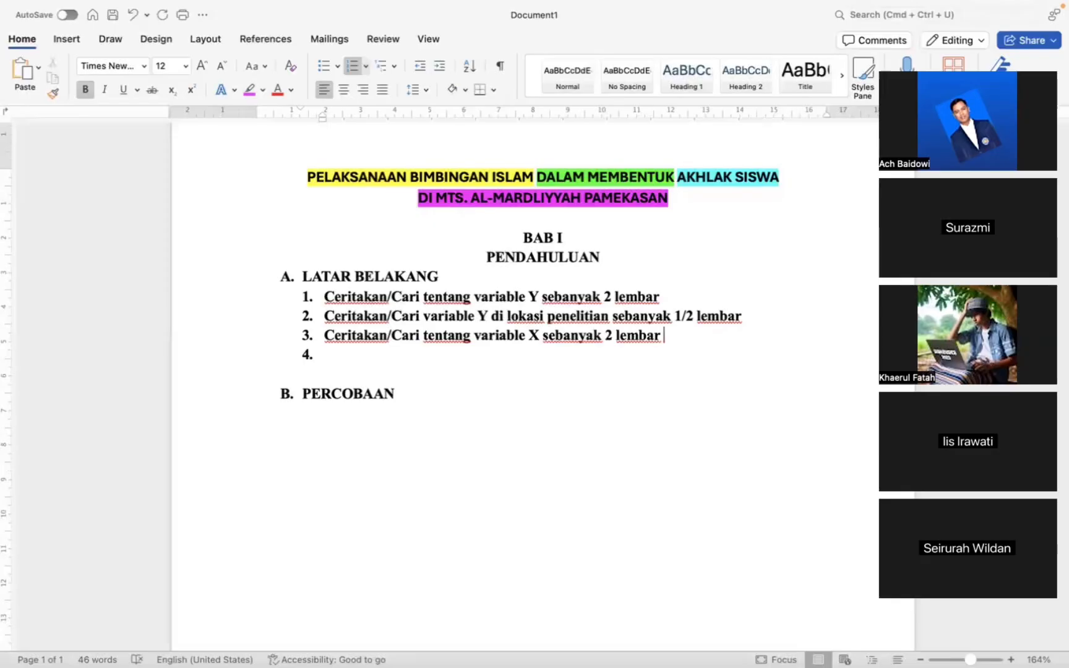
- Add list item 4 reading "Ceritakan/Cari variable X di lokasi penelitian sebanyak 1/2 lembar", adapting the wording copied from item 2
key("Return")
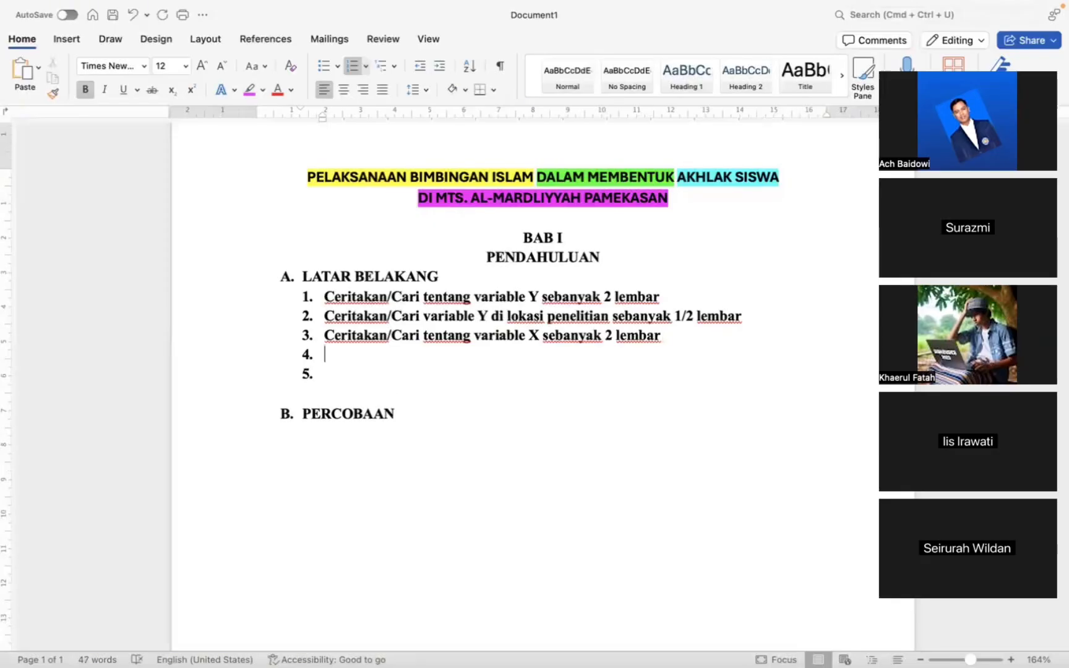
type("Ceritakan/Cari")
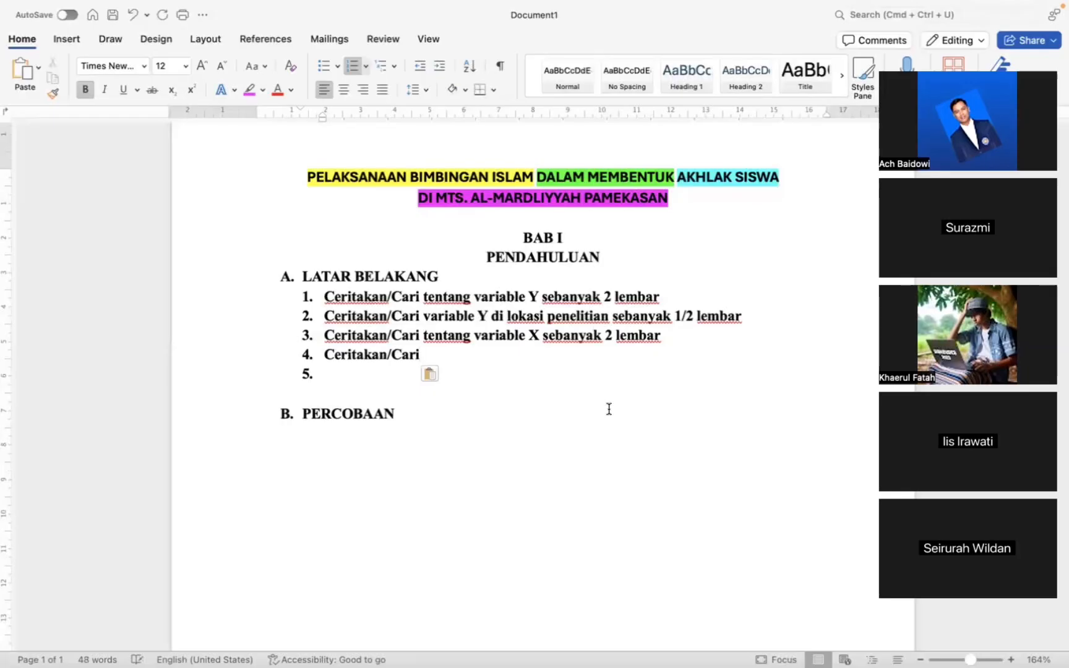
double_click(446, 317)
left_click(738, 319, "shift")
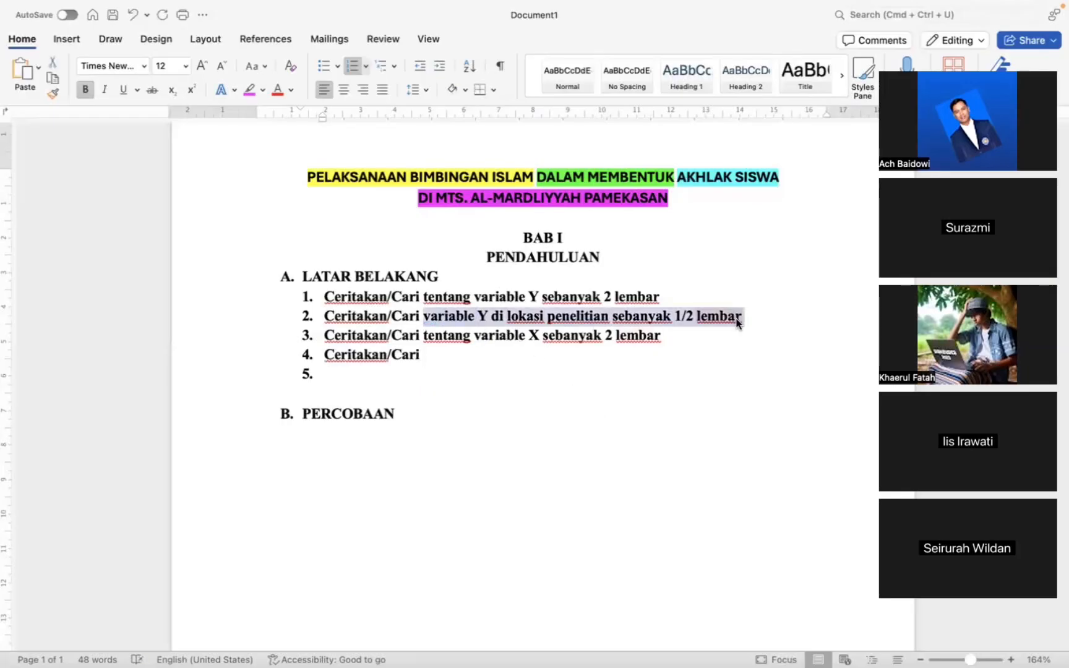
key("super+c")
left_click(477, 362)
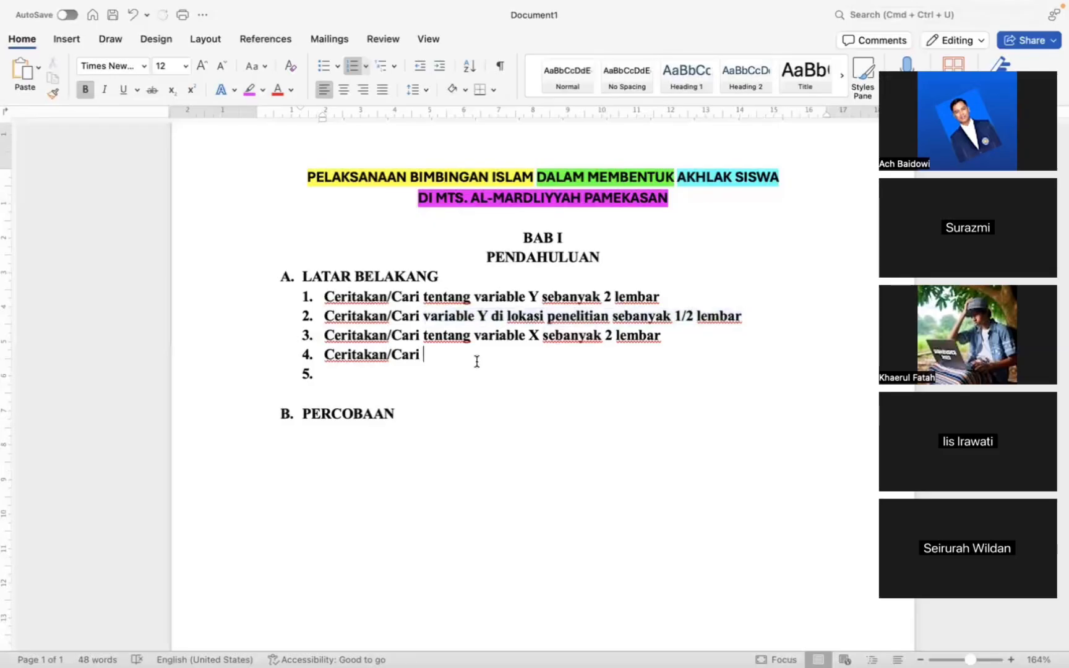
key("super+v")
left_click(488, 356)
key("BackSpace")
type("X")
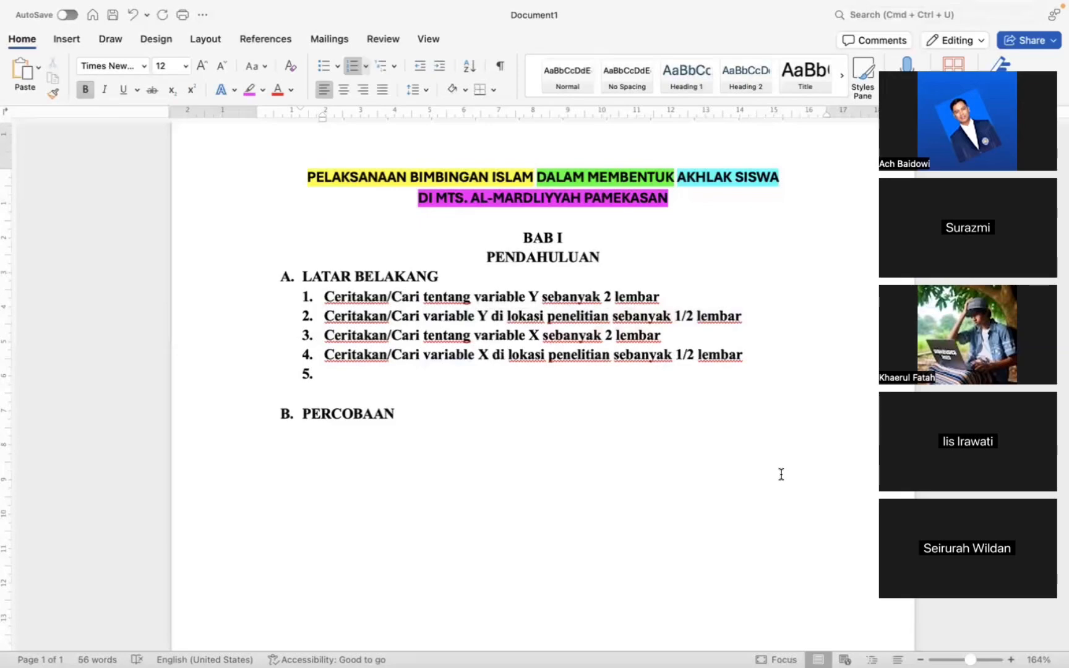
- Write "Menjelaskan urgensi penelitian (bisa diketik ulang):" as list item 5 and add an unnumbered line beneath it
left_click(755, 354)
left_click(354, 370)
type("Menjelaskan urgens")
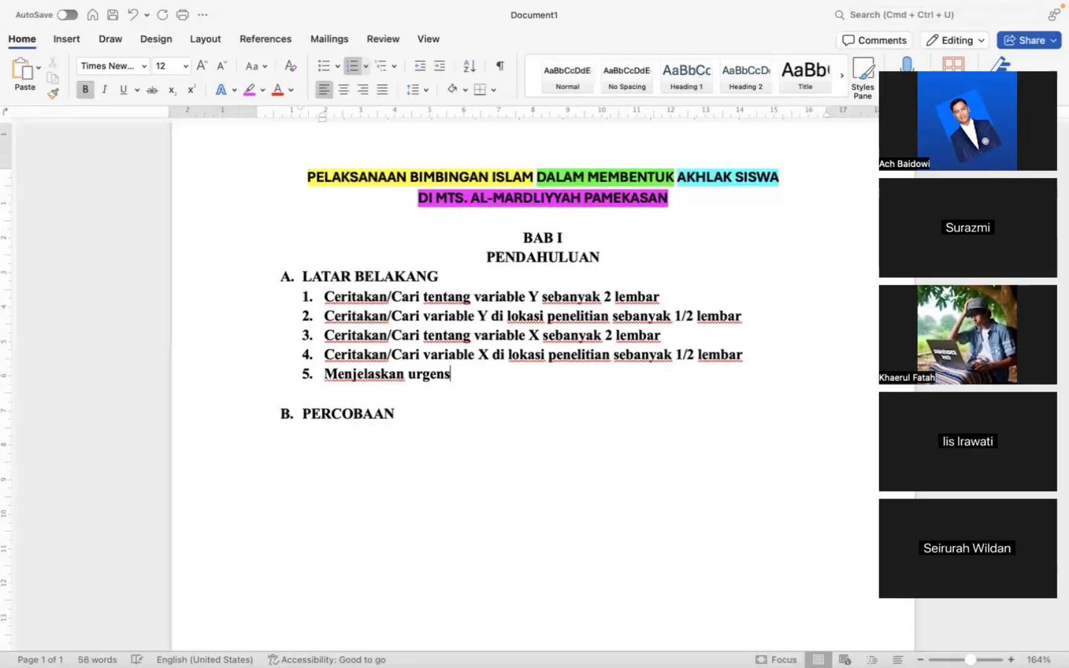
type("i penelitian :")
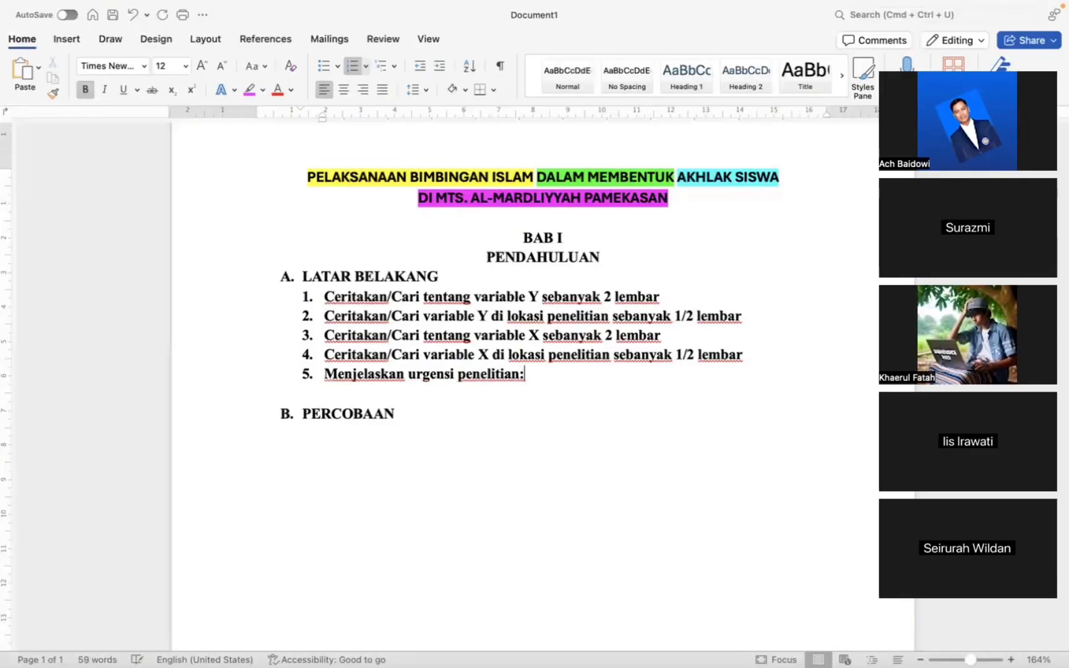
key("BackSpace")
key("BackSpace")
type("(")
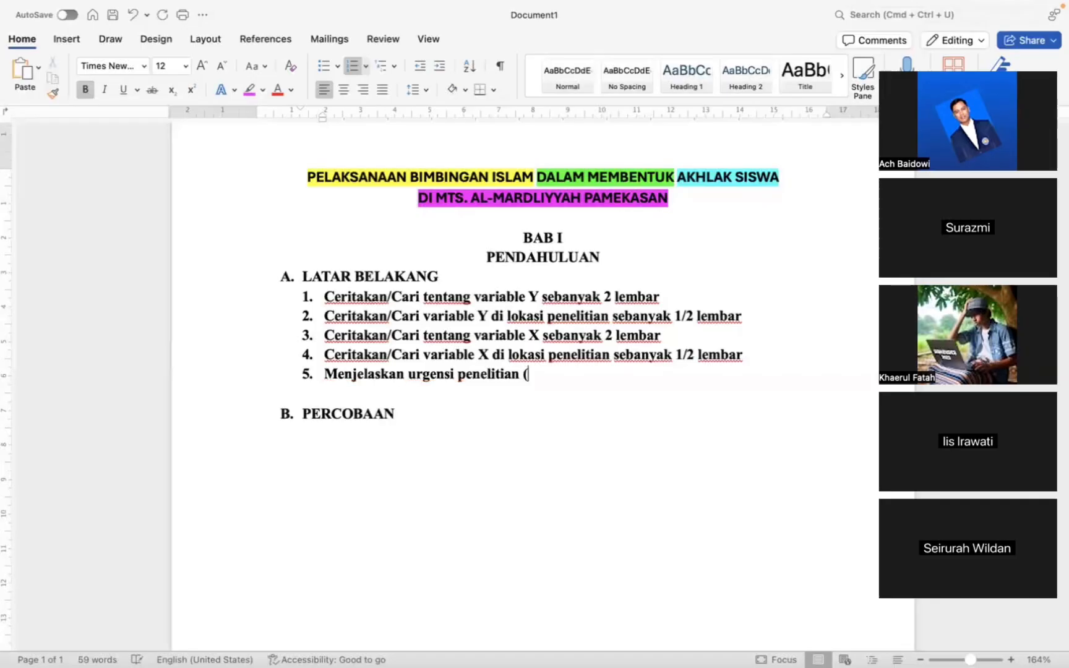
type("bisa diketik ulang):")
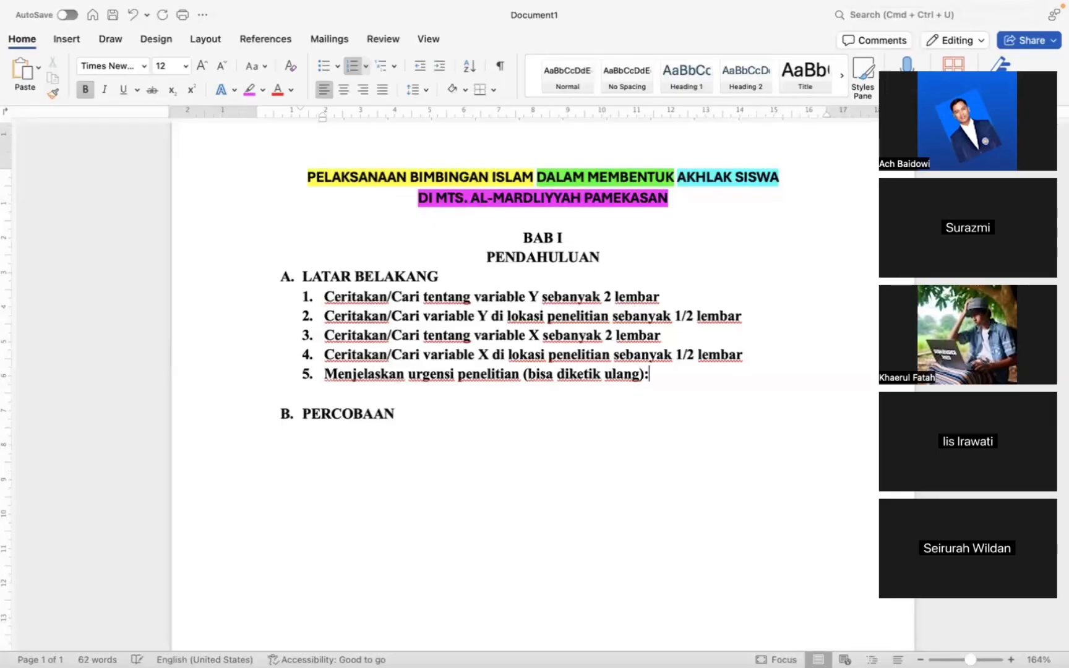
key("Return")
key("BackSpace")
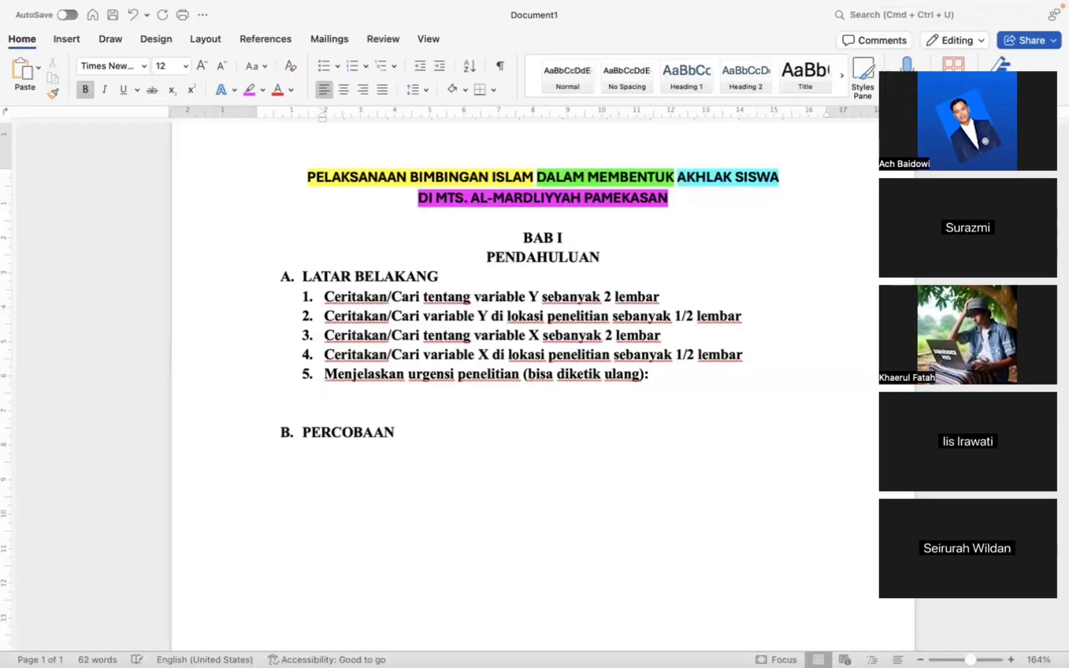
- Remove the bold formatting from the text of the five numbered items under "LATAR BELAKANG"
left_click_drag(325, 298, 654, 382)
key("super+b")
key("Down")
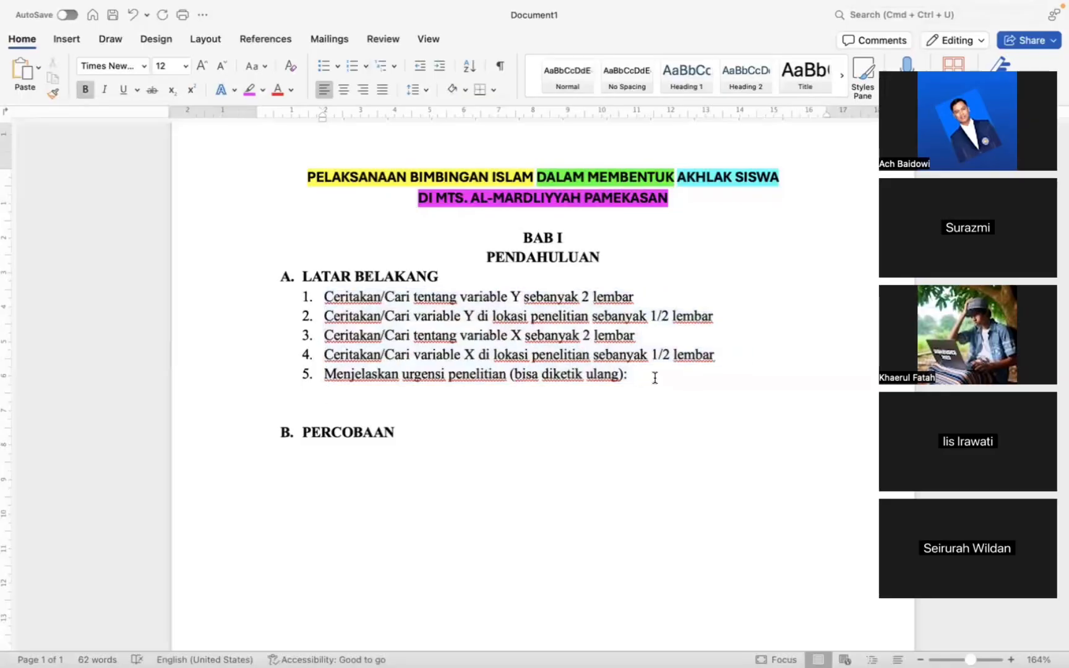
- Write "Berdasarkan penjelasan di atas, maka peneliti tertarik untuk melakukan penelitian tentang" beneath item 5, ending with an opening quotation mark
type("berdas")
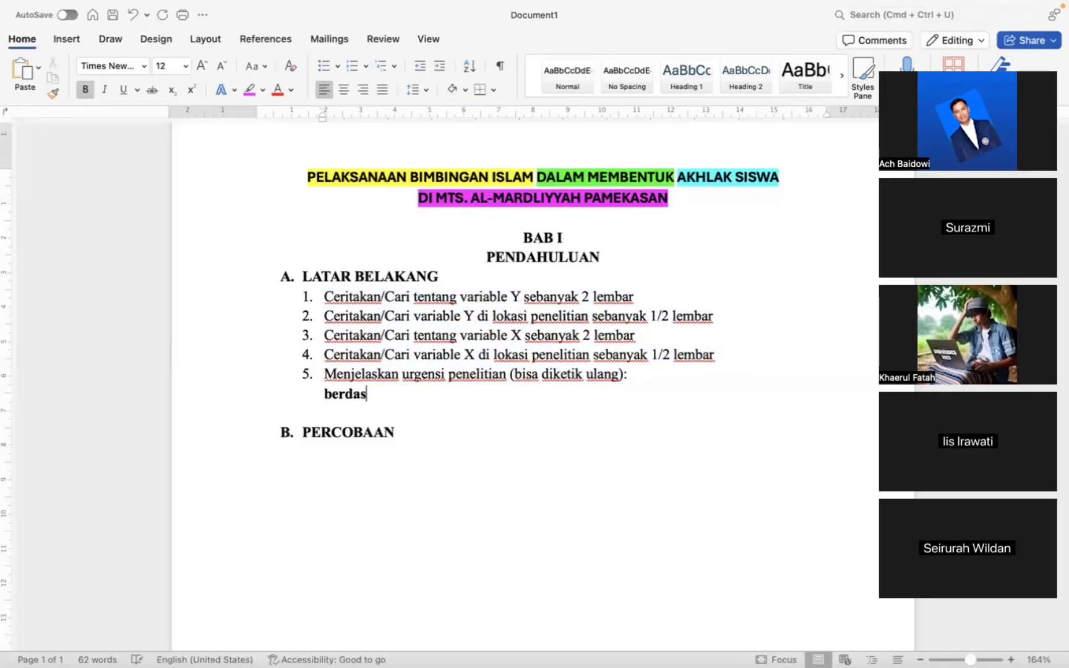
type("arkan penjelasan dia")
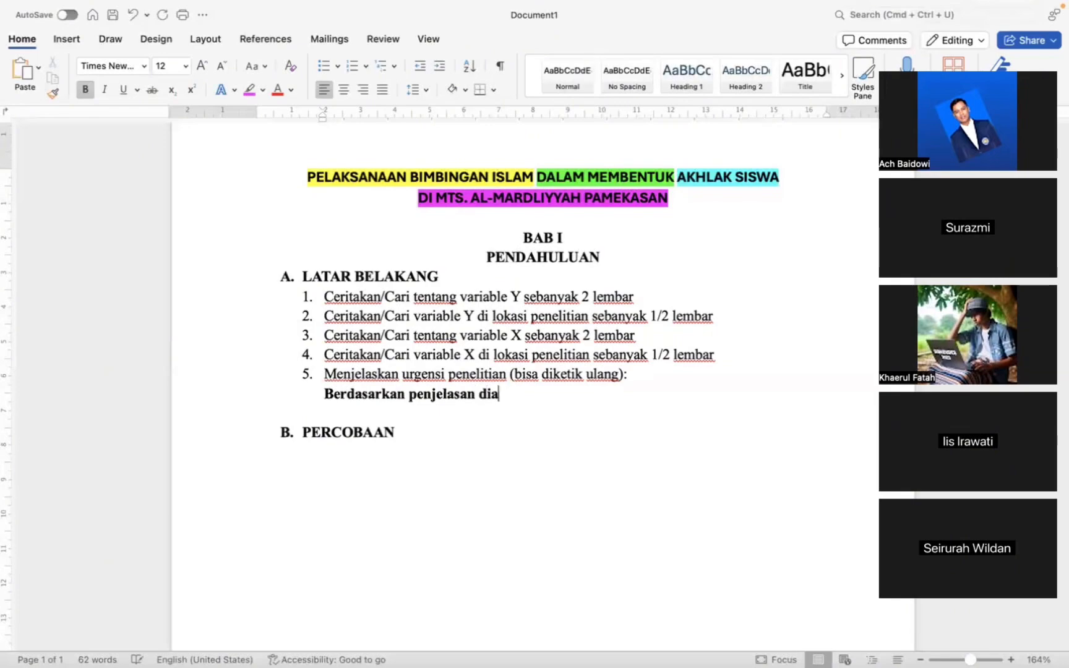
key("BackSpace")
type("at")
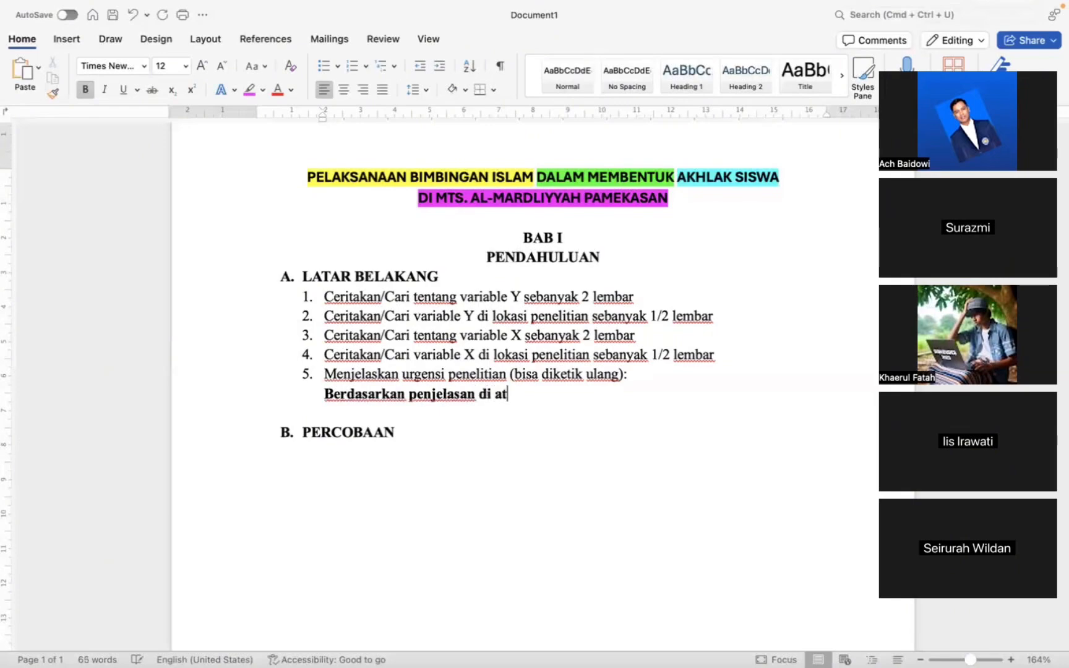
type("as, maka peneliti te")
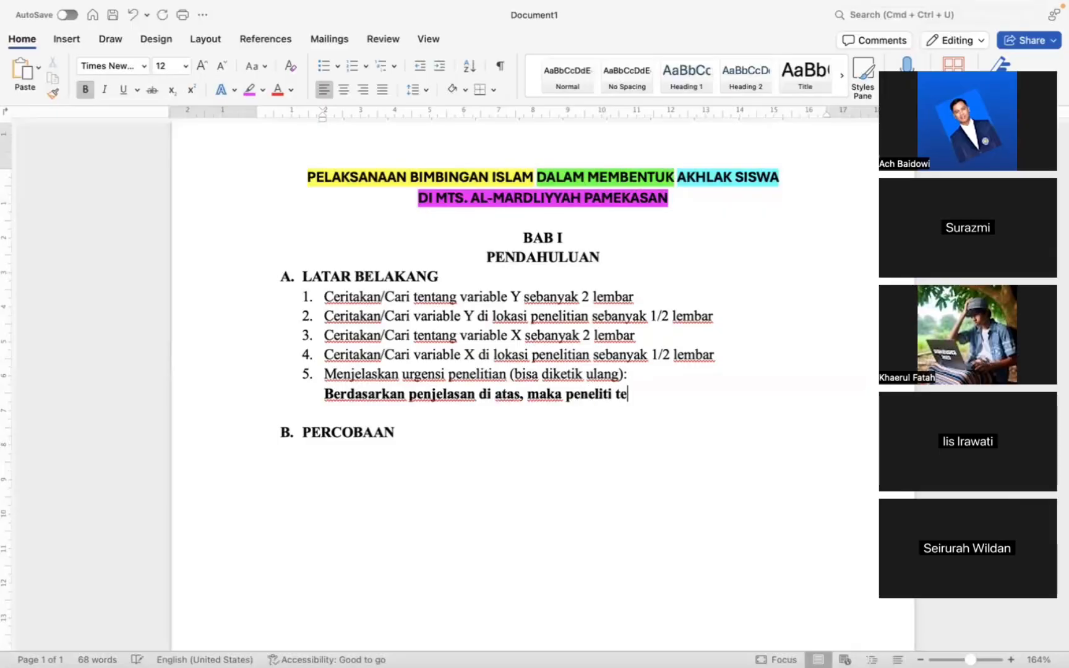
type("rtarik untu")
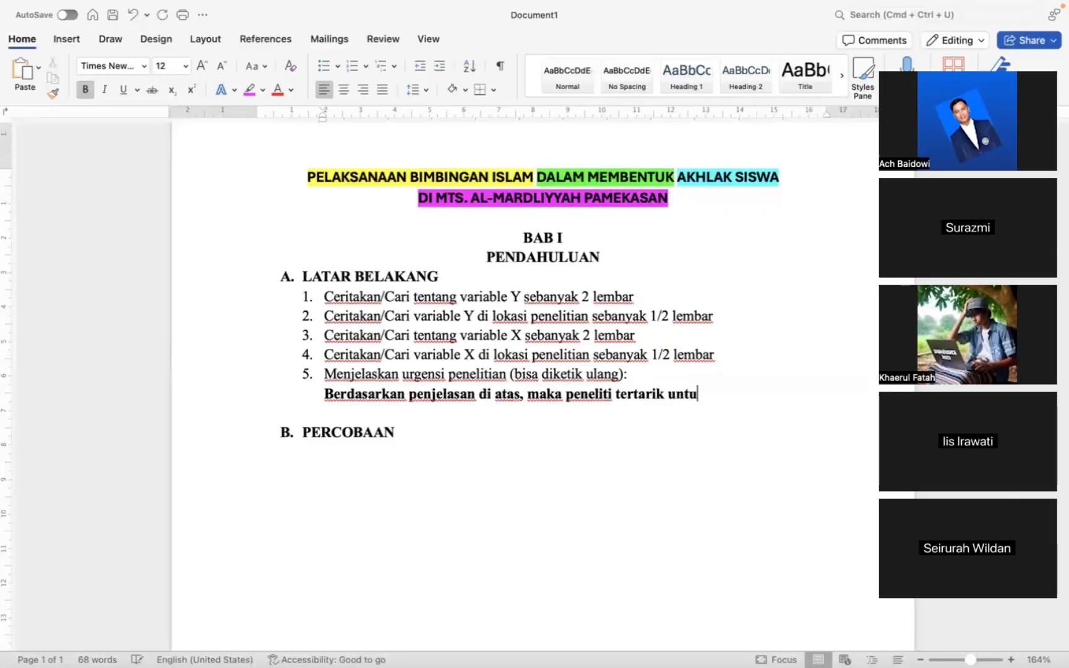
type("k melakukan ")
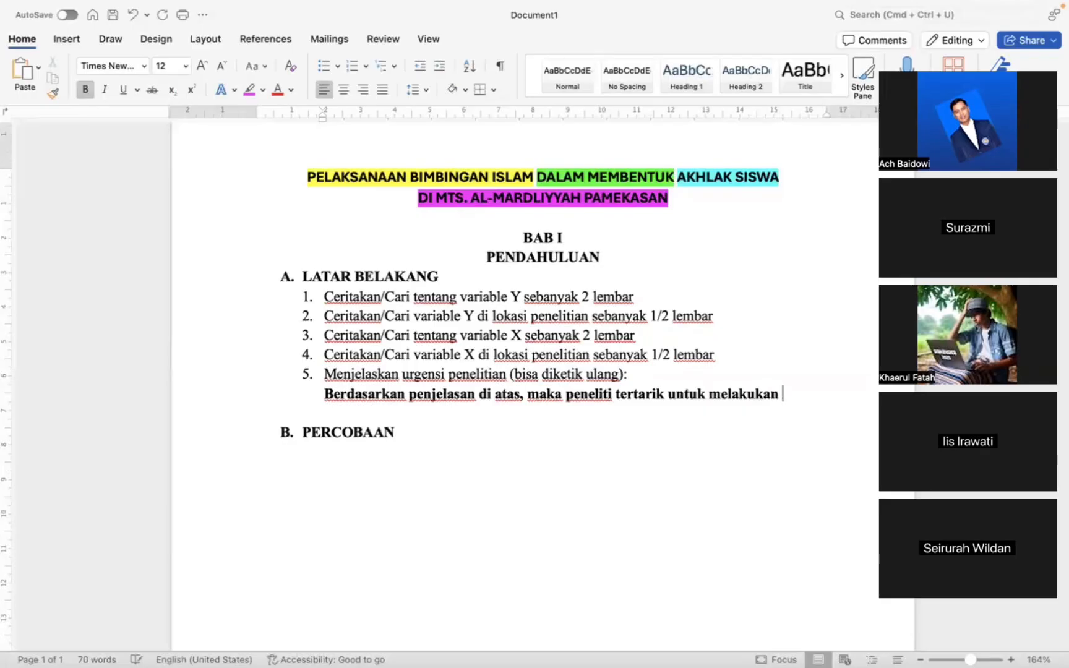
type("penelitian")
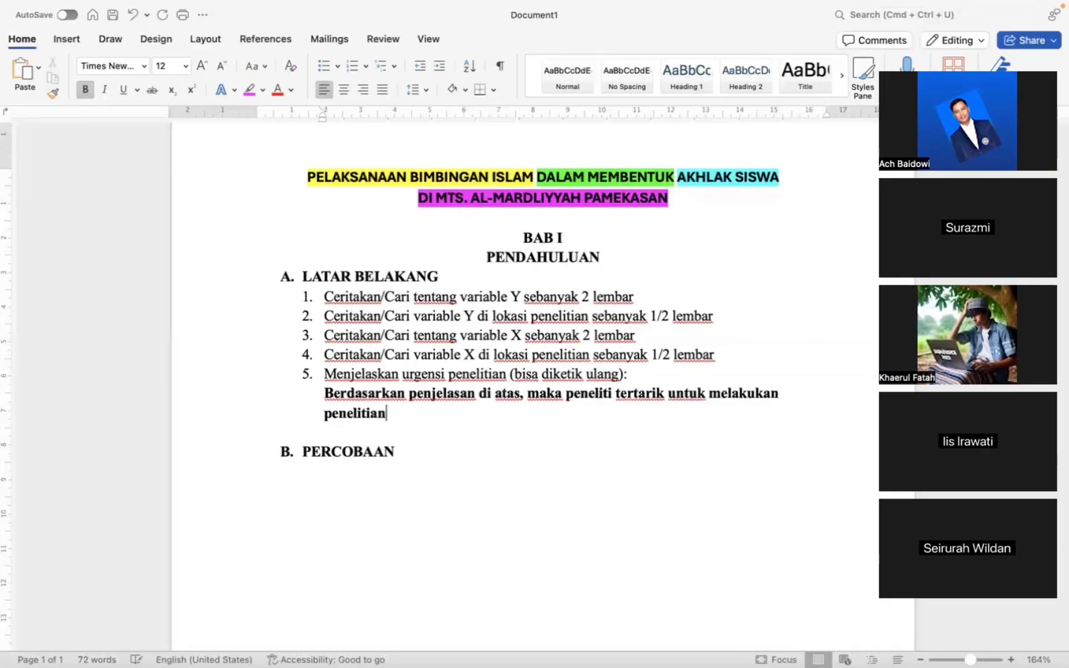
type(" rtentan")
key("BackSpace")
key("BackSpace")
key("BackSpace")
key("BackSpace")
key("BackSpace")
key("BackSpace")
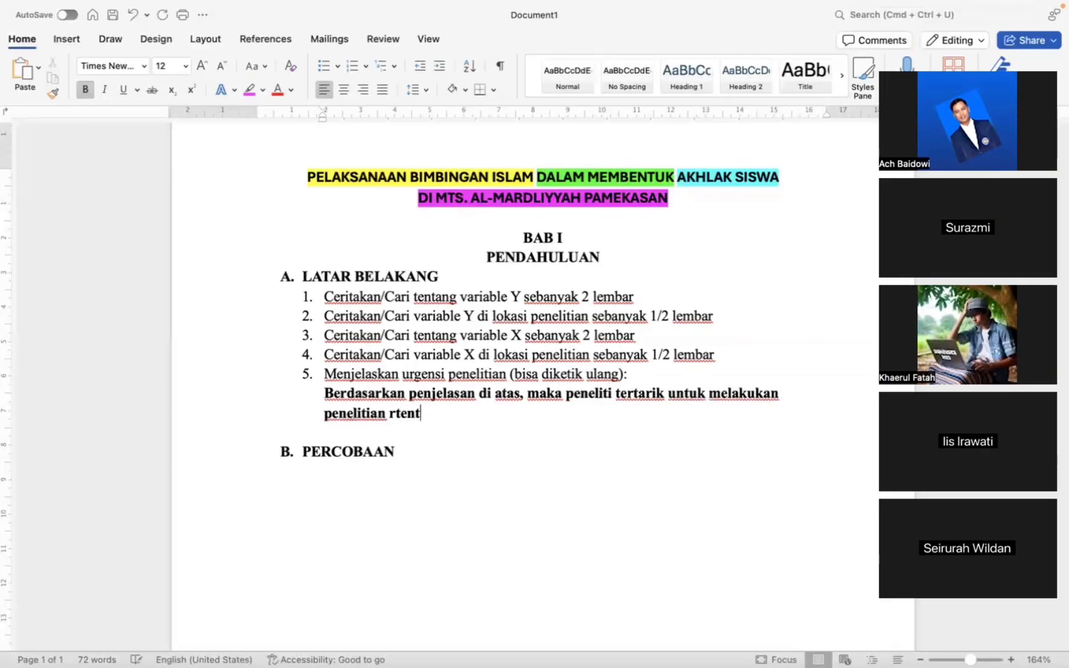
key("BackSpace")
type("tentang “")
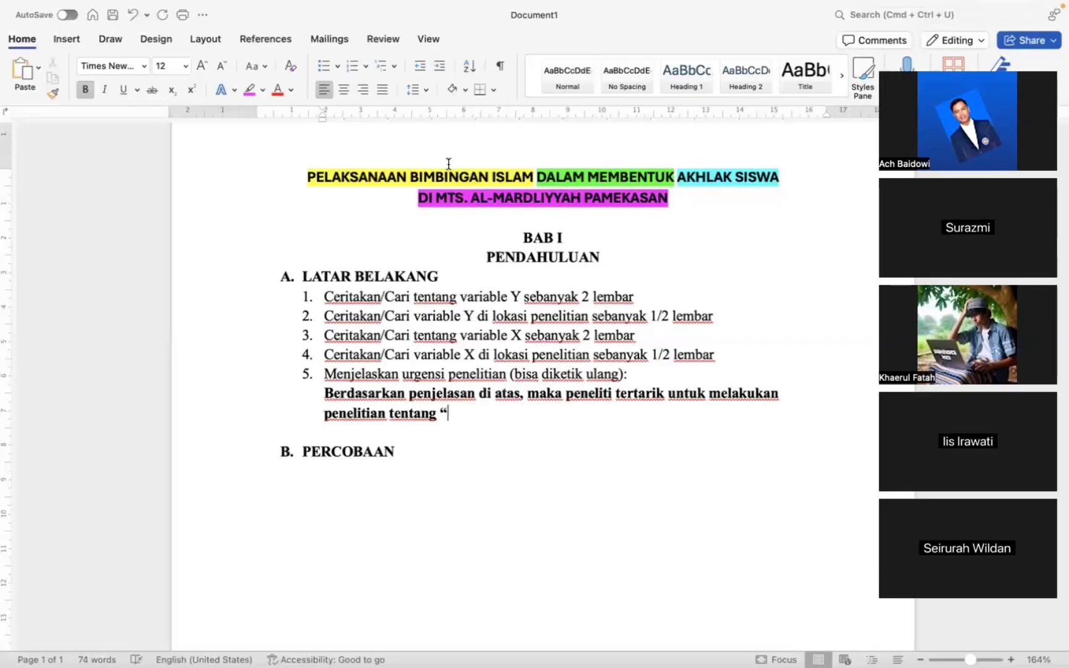
- Copy the full two-line thesis title and paste it after the opening quotation mark in the paragraph beneath item 5
left_click(294, 177)
triple_click(294, 177)
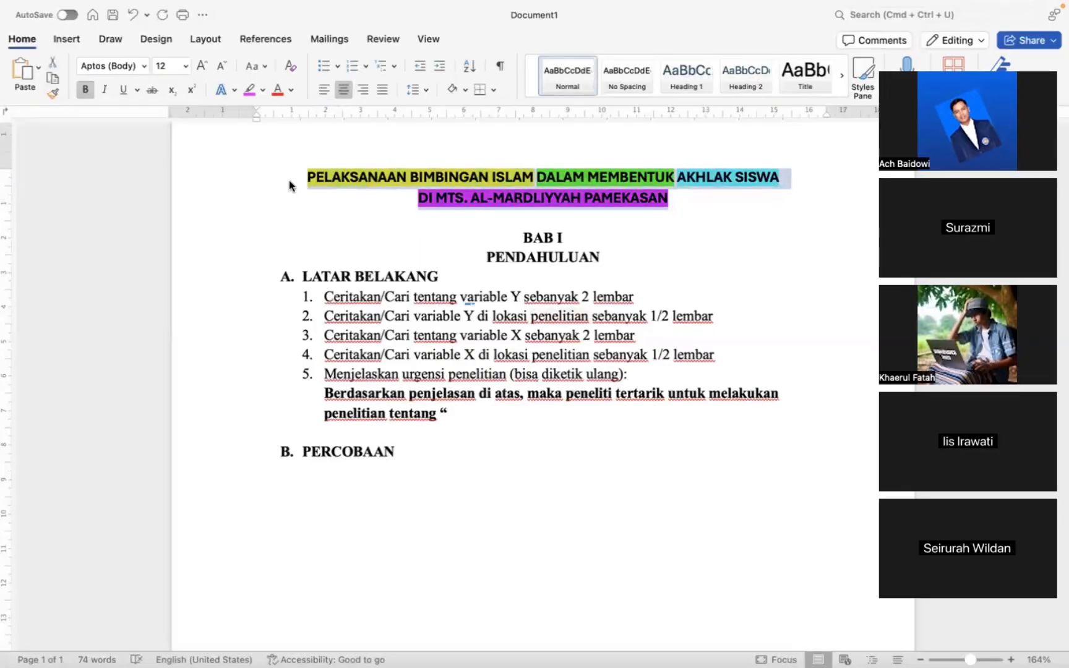
left_click(308, 179)
left_click_drag(308, 178, 675, 192)
key("super+c")
left_click(472, 412)
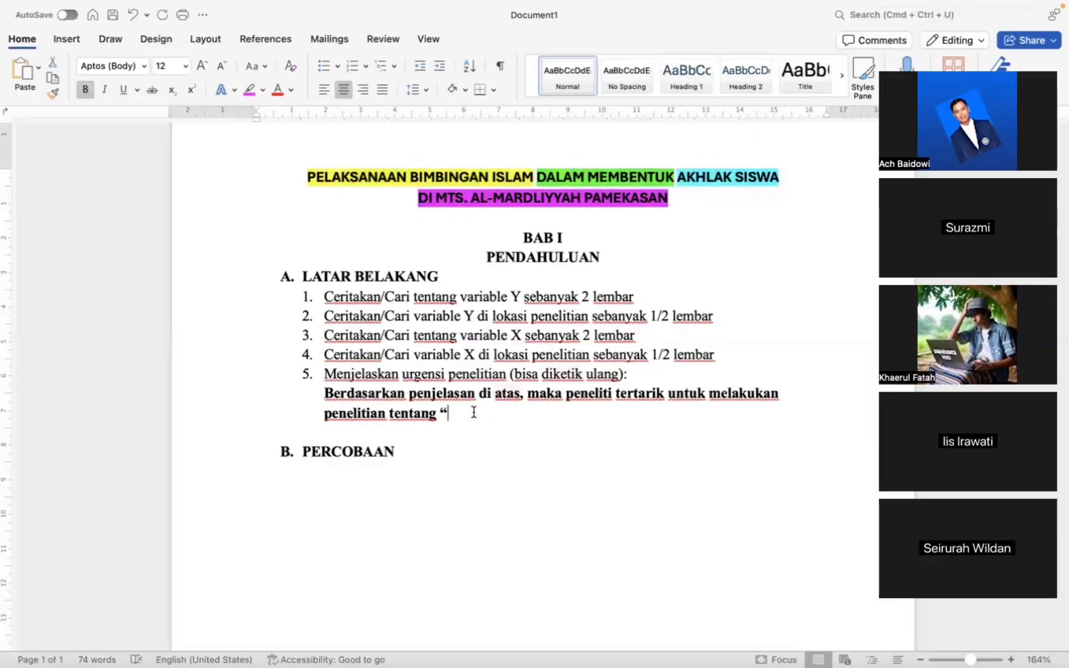
key("super+v")
- Realign the paragraph with the text of item 5 and join the pasted title's two lines, ending with a closing quotation mark
left_click(283, 391)
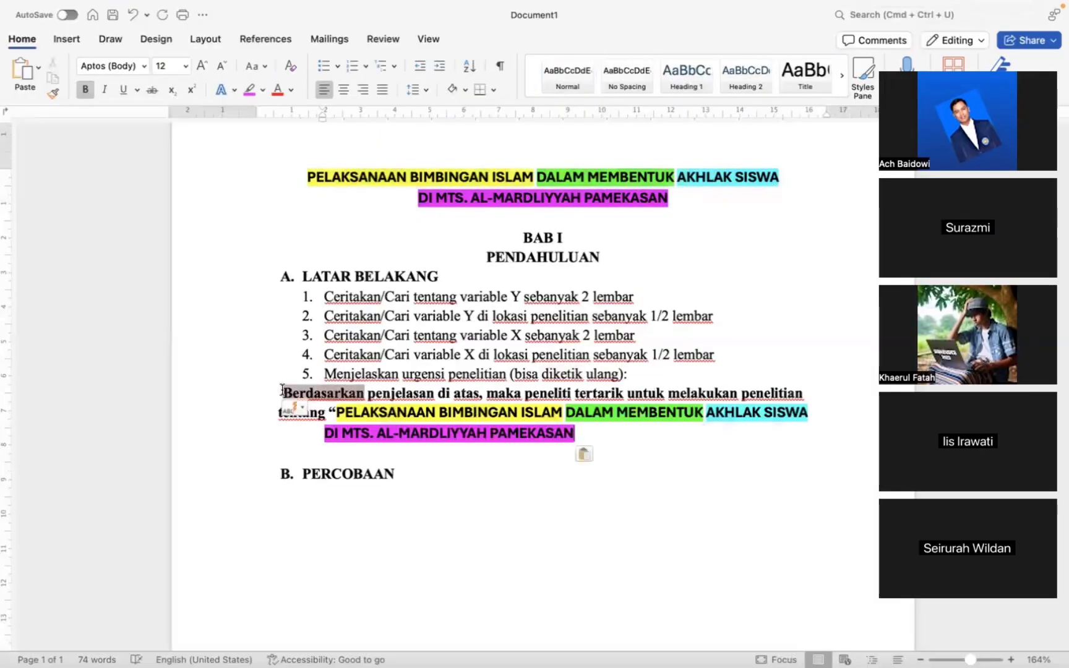
key("BackSpace")
key("BackSpace")
key("Return")
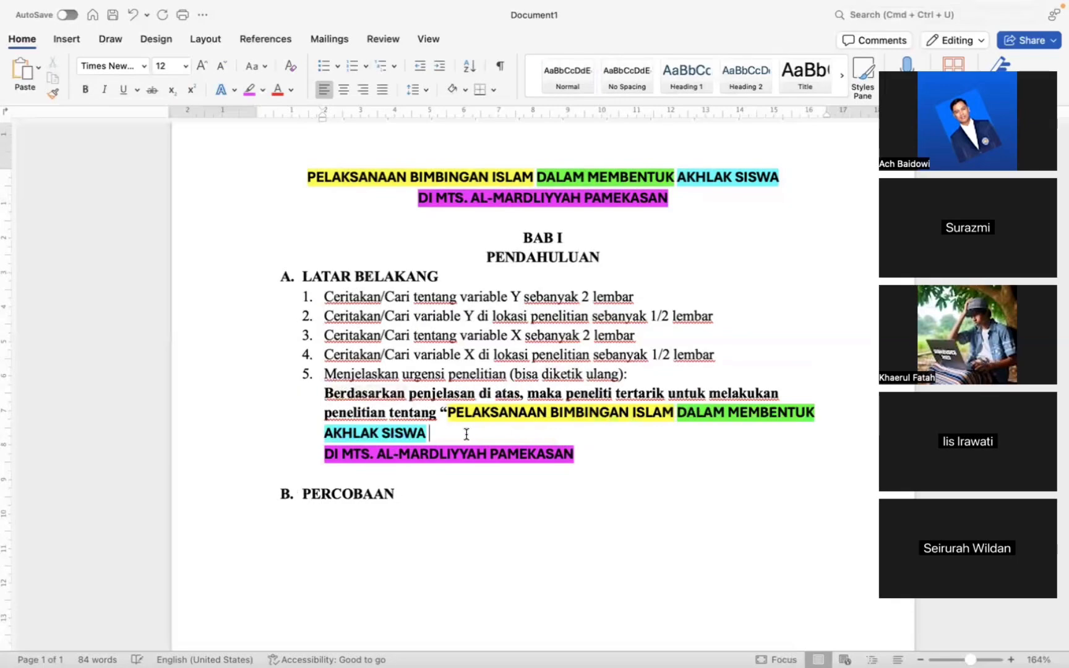
key("Delete")
left_click(696, 438)
type("\"")
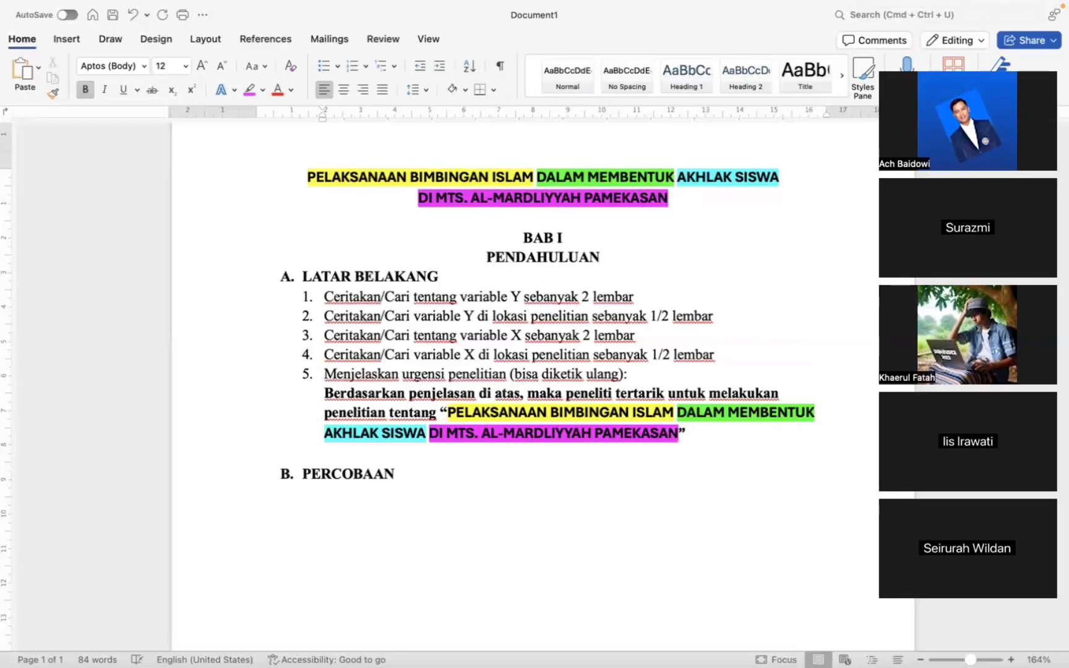
- Remove the bold formatting from the paragraph beneath item 5 and justify it
triple_click(321, 396)
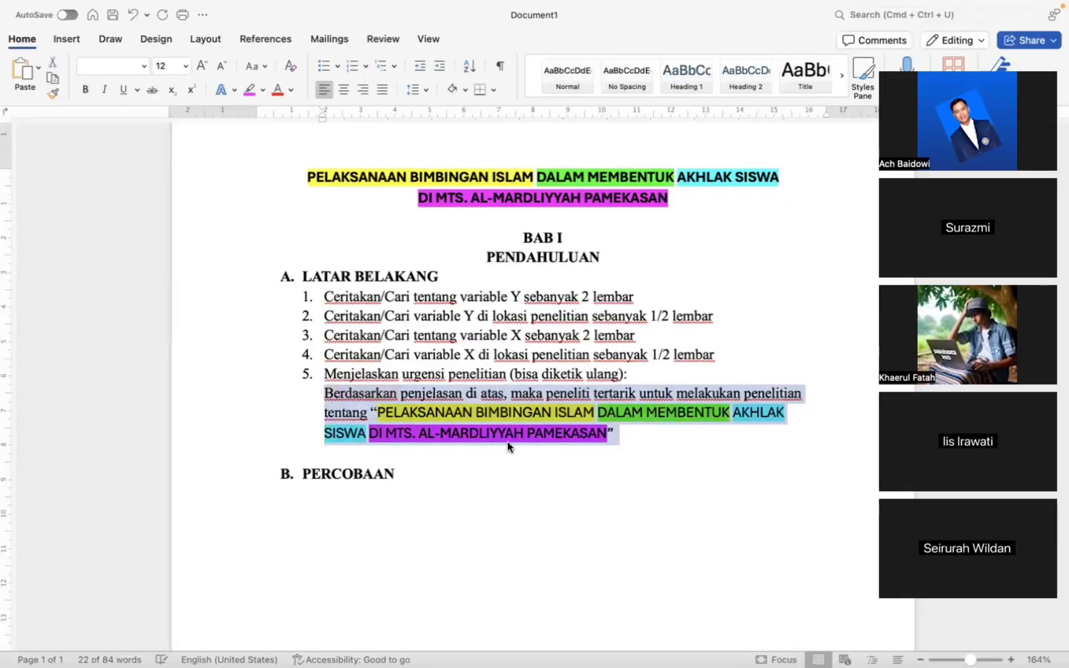
key("super+j")
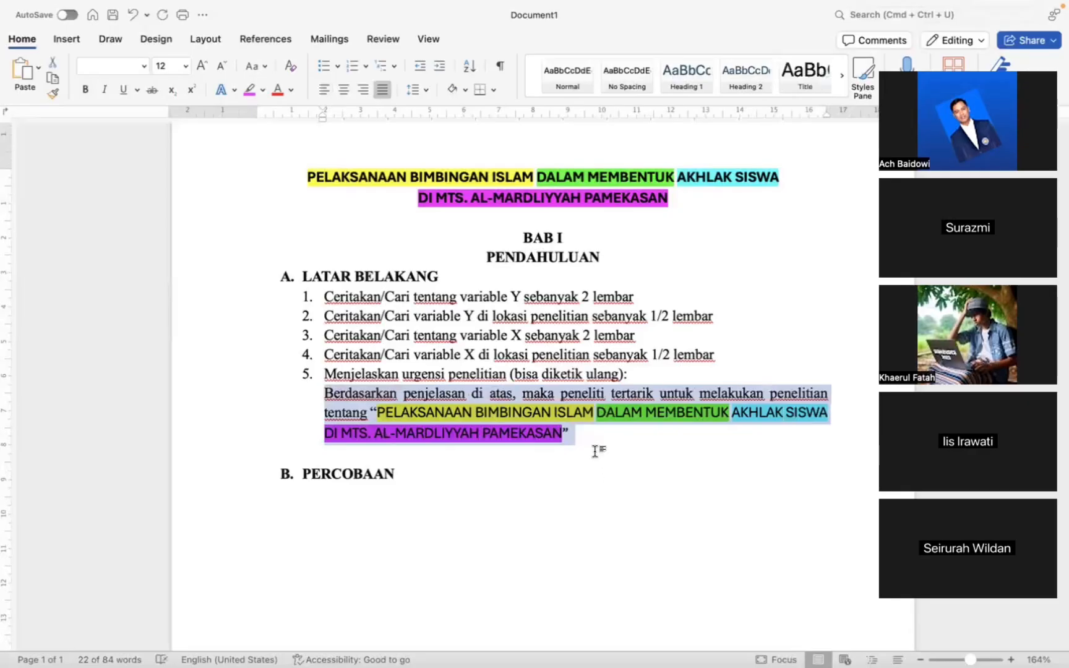
left_click(599, 450)
- Convert the quoted title in the paragraph beneath item 5 from uppercase to lowercase
left_click_drag(399, 410, 516, 433)
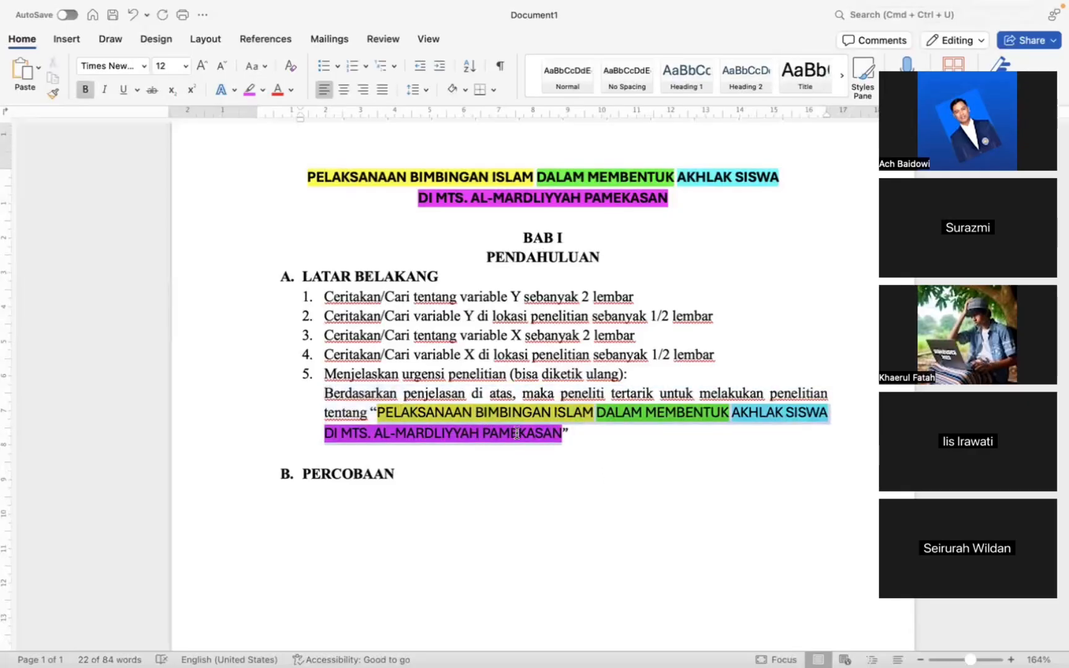
key("shift+F3")
key("shift+F3")
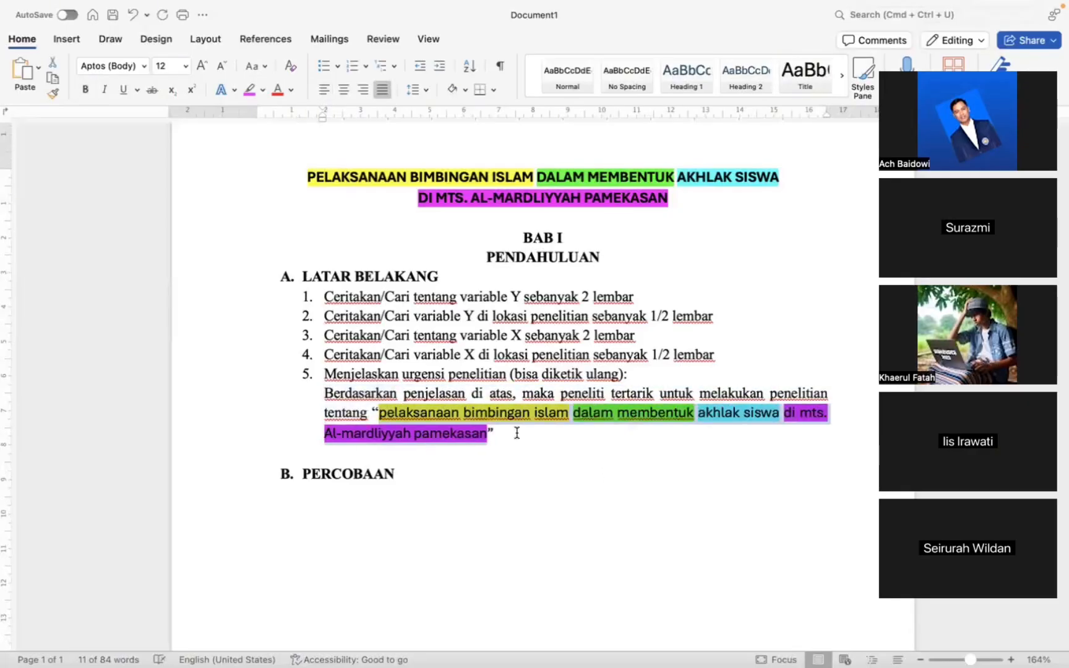
- Capitalize each word of "Pelaksanaan Bimbingan Islam Dalam Membentuk Akhlak Siswa" in the quoted title
double_click(419, 414)
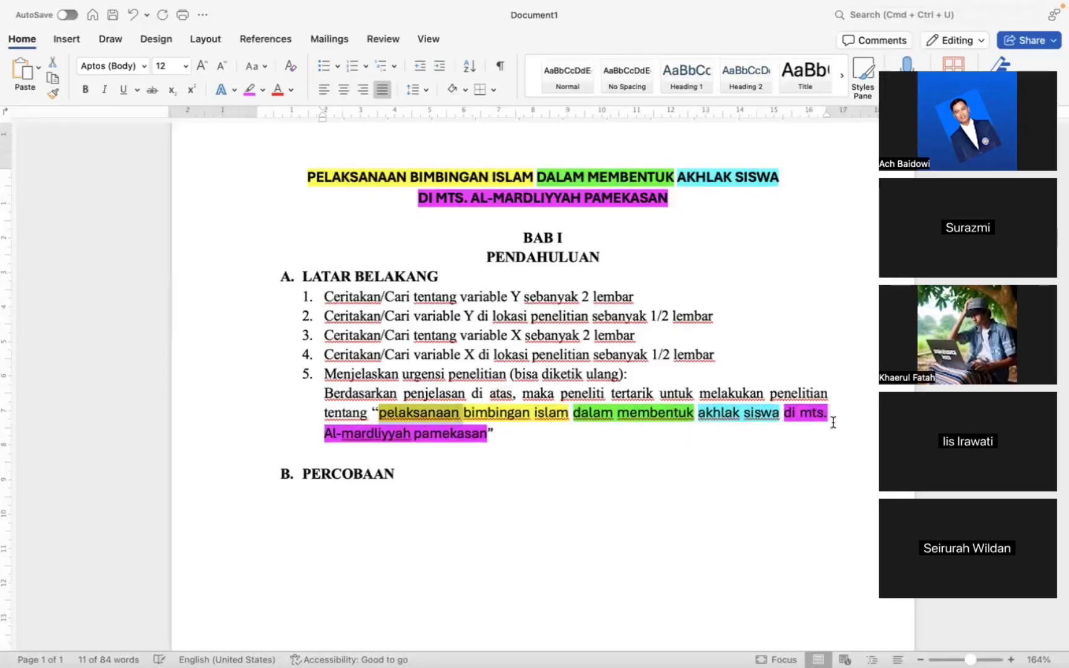
left_click(769, 414, "shift")
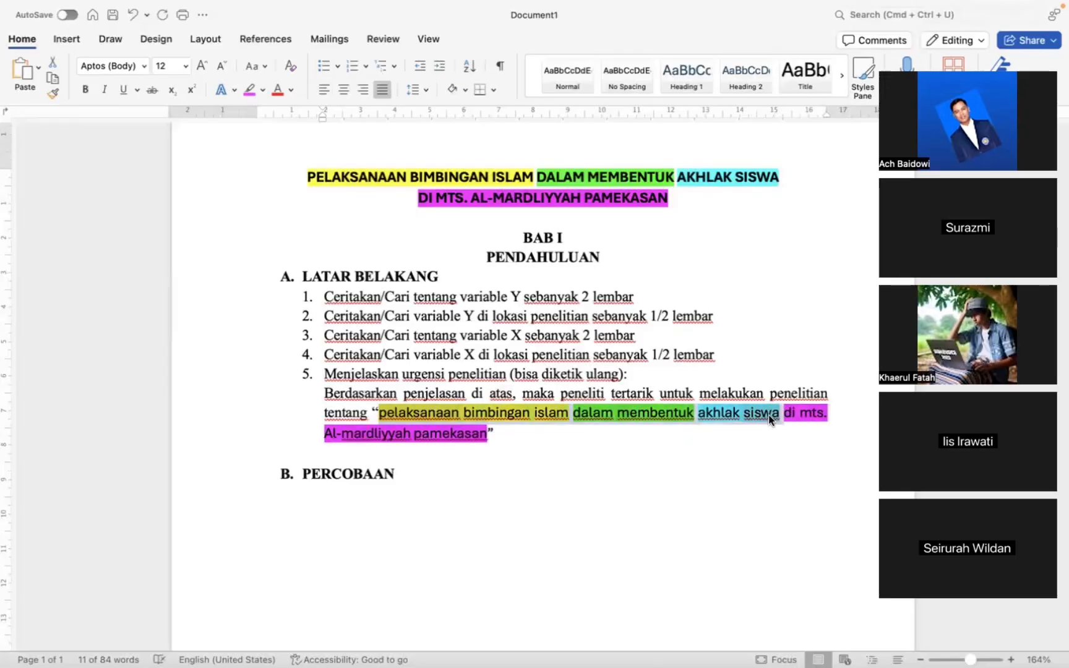
key("shift+F2")
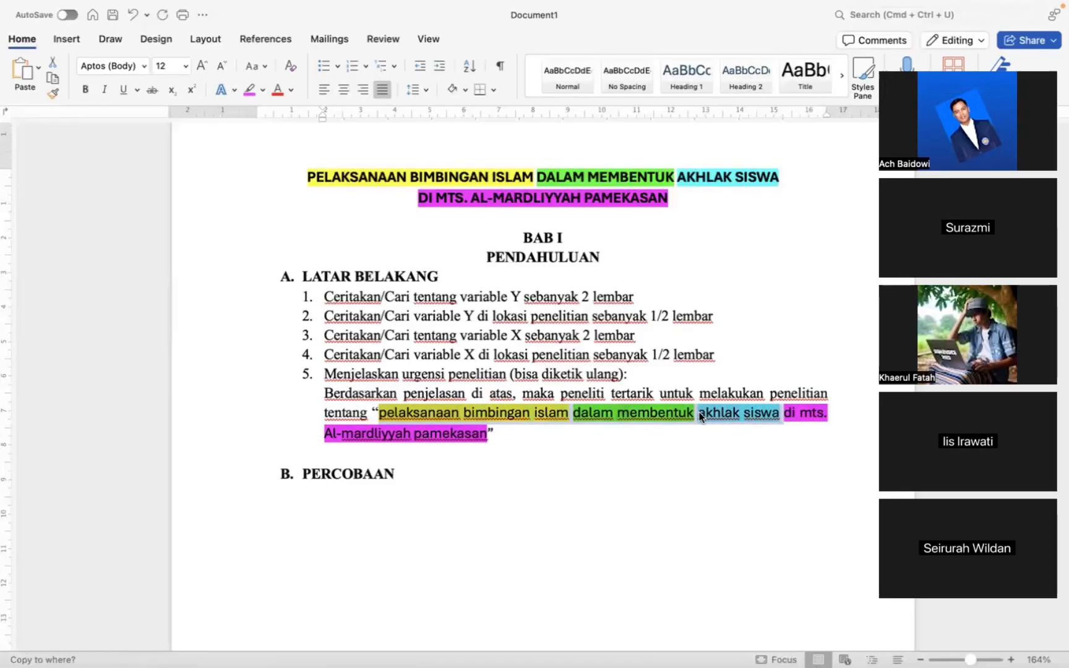
key("shift+F3")
- Correct the capitalization of the school name in the quoted title to "MTs. Al-Mardliyyah Pamekasan"
left_click(800, 414)
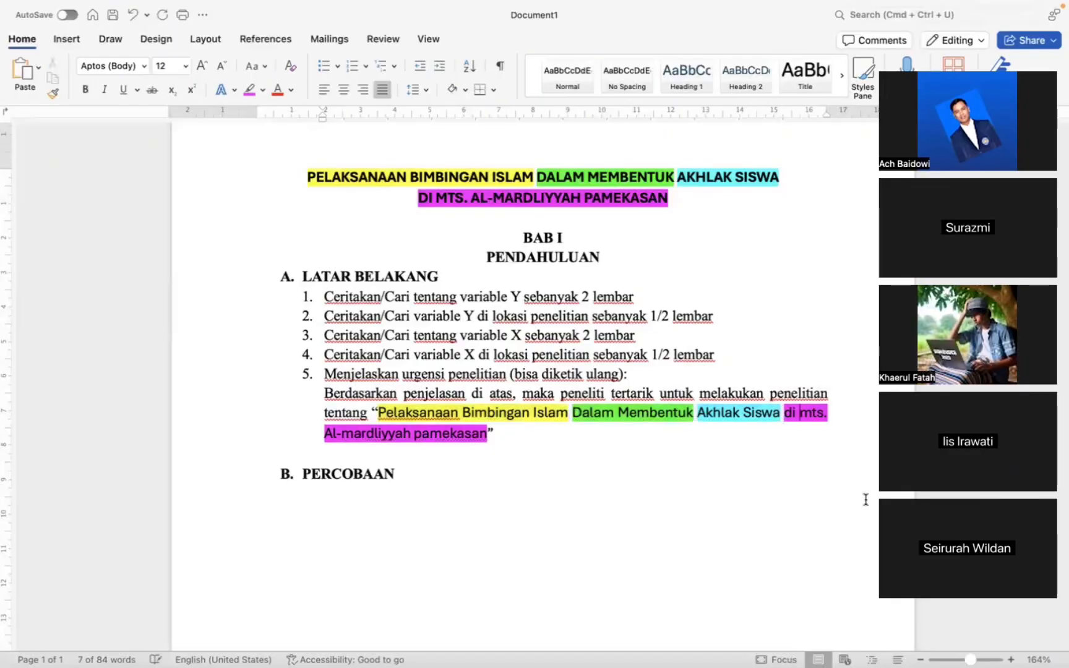
key("BackSpace")
key("BackSpace")
key("BackSpace")
type("MTs")
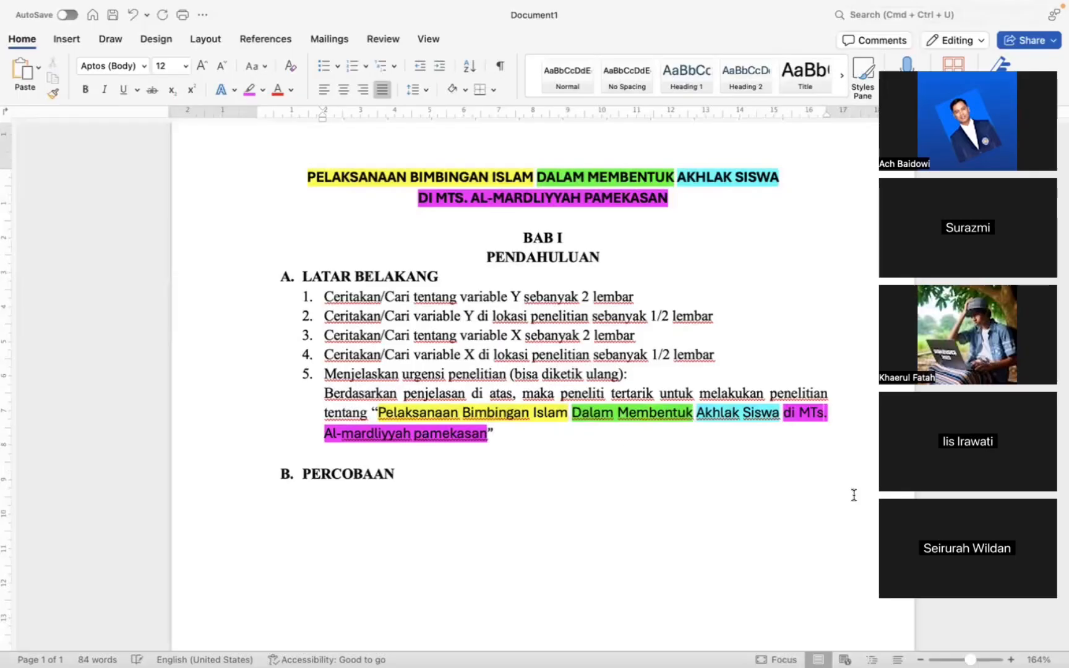
right_click(403, 441)
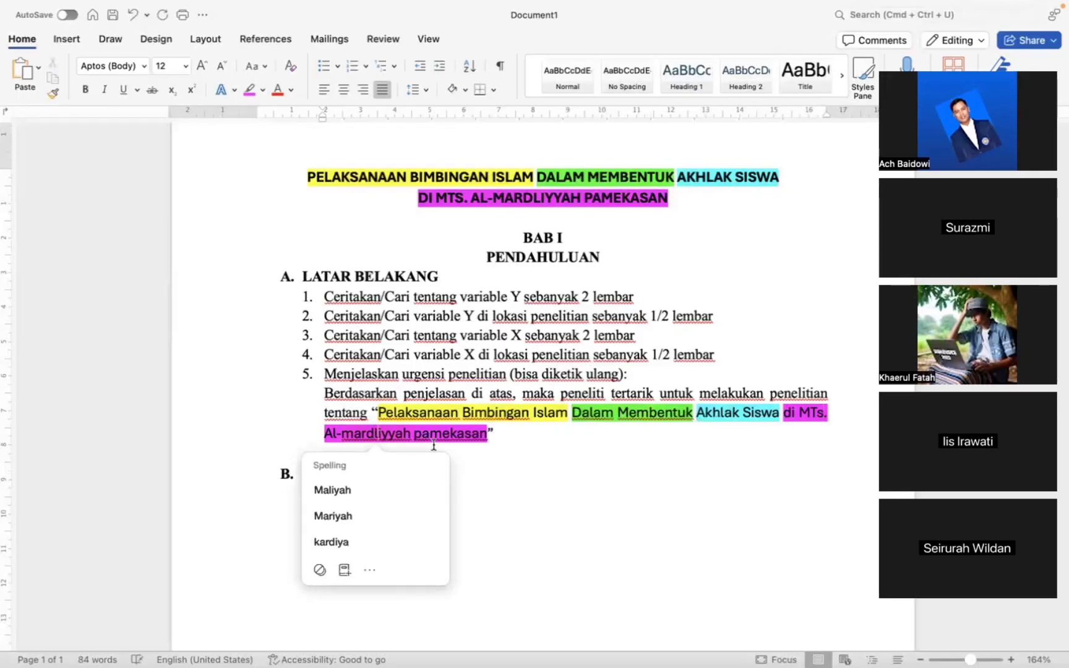
key("Escape")
key("shift+F3")
left_click(448, 432)
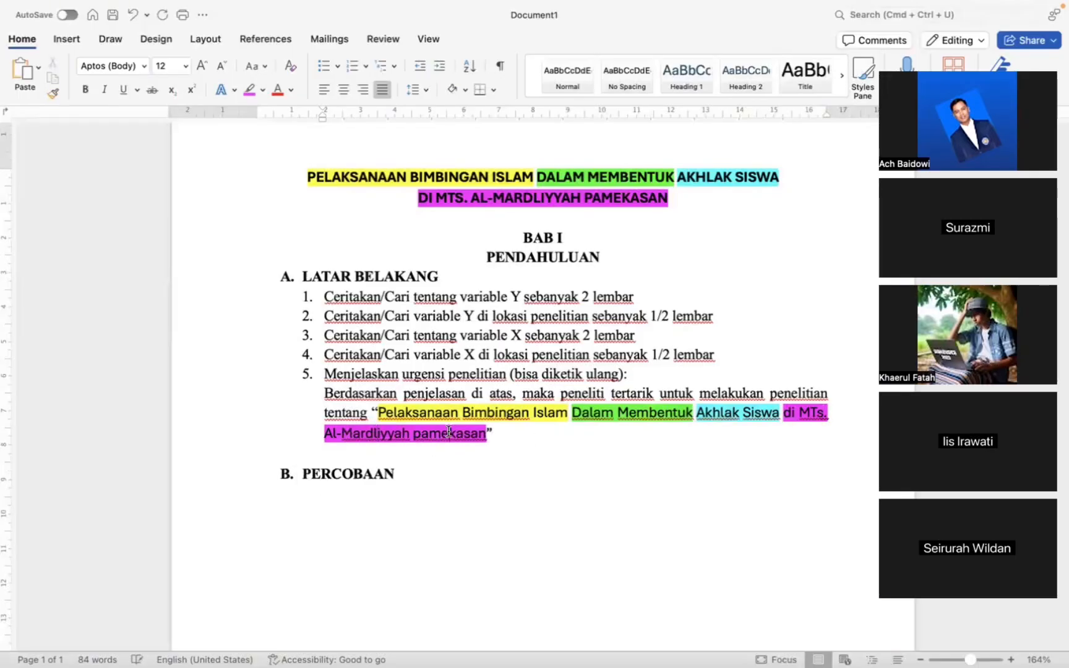
left_click_drag(492, 434, 365, 413)
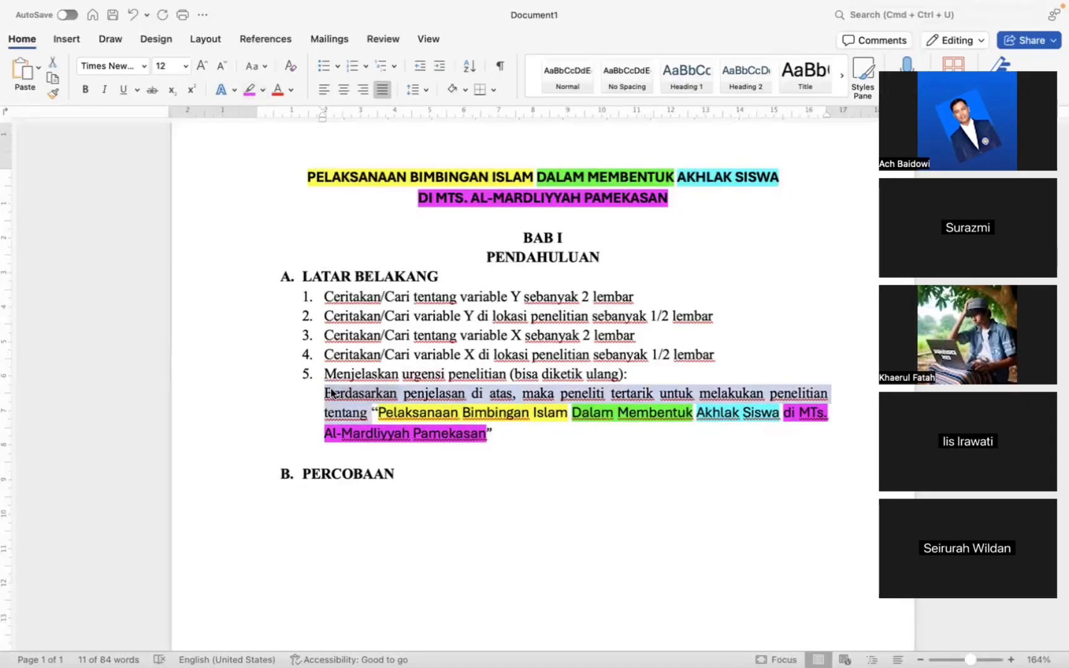
left_click(262, 91)
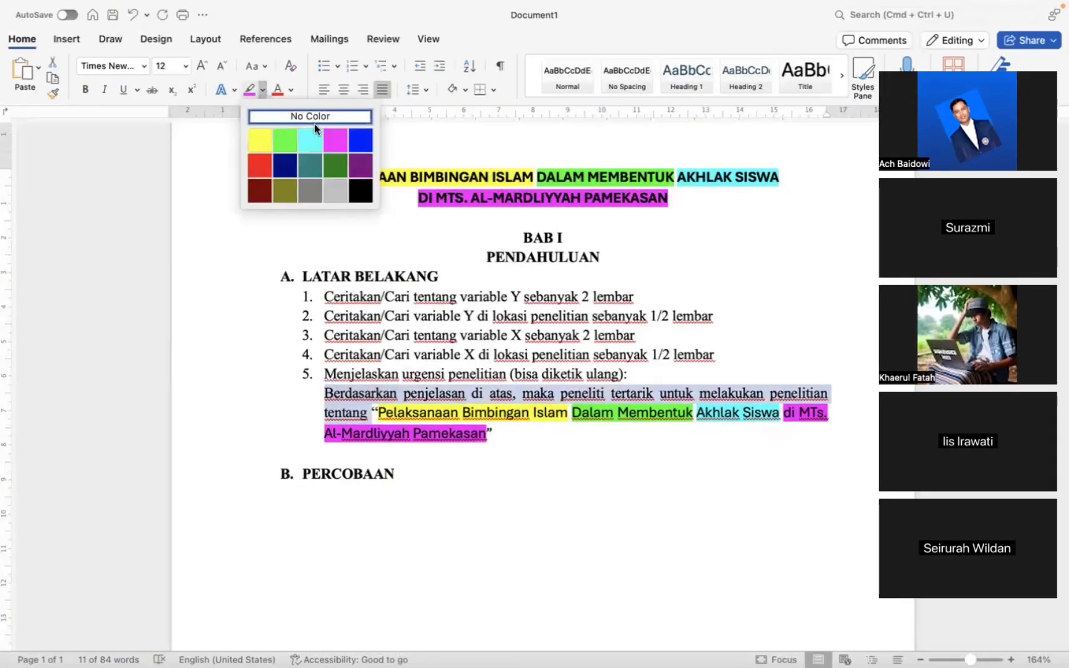
left_click(359, 137)
left_click(379, 164)
key("super+z")
- Remove the highlight colors from the quoted title in the paragraph beneath item 5
left_click(387, 413)
left_click_drag(388, 413, 492, 435)
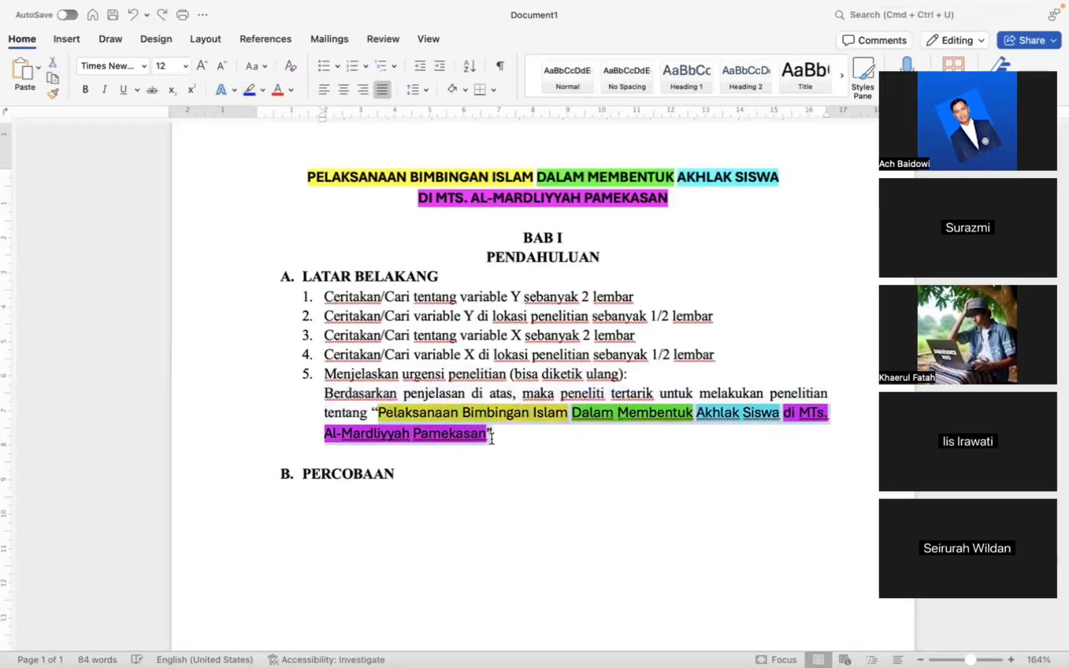
left_click(265, 91)
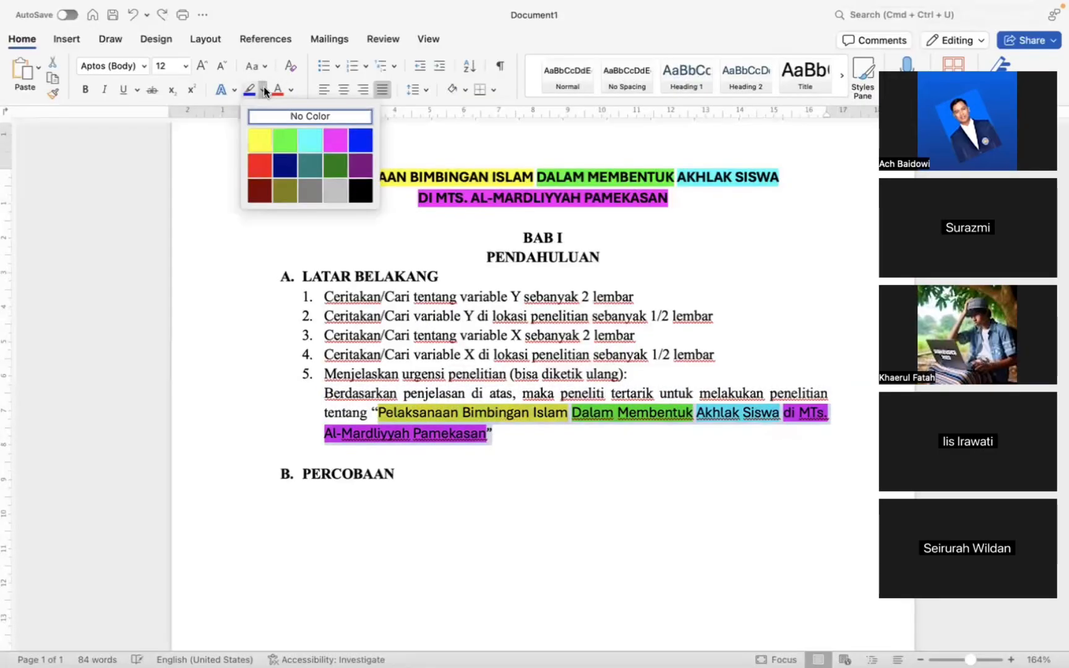
left_click(274, 113)
left_click(563, 425)
- Insert three blank unnumbered lines beneath list item 1, keeping the following items numbered from 2
left_click_drag(323, 295, 724, 357)
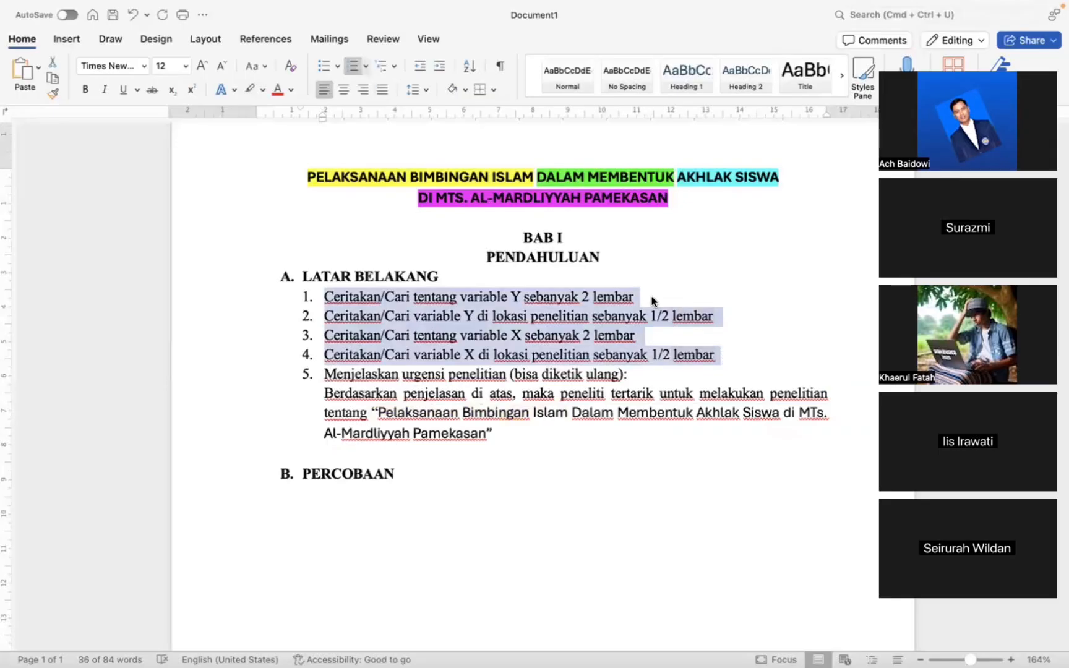
left_click(754, 362)
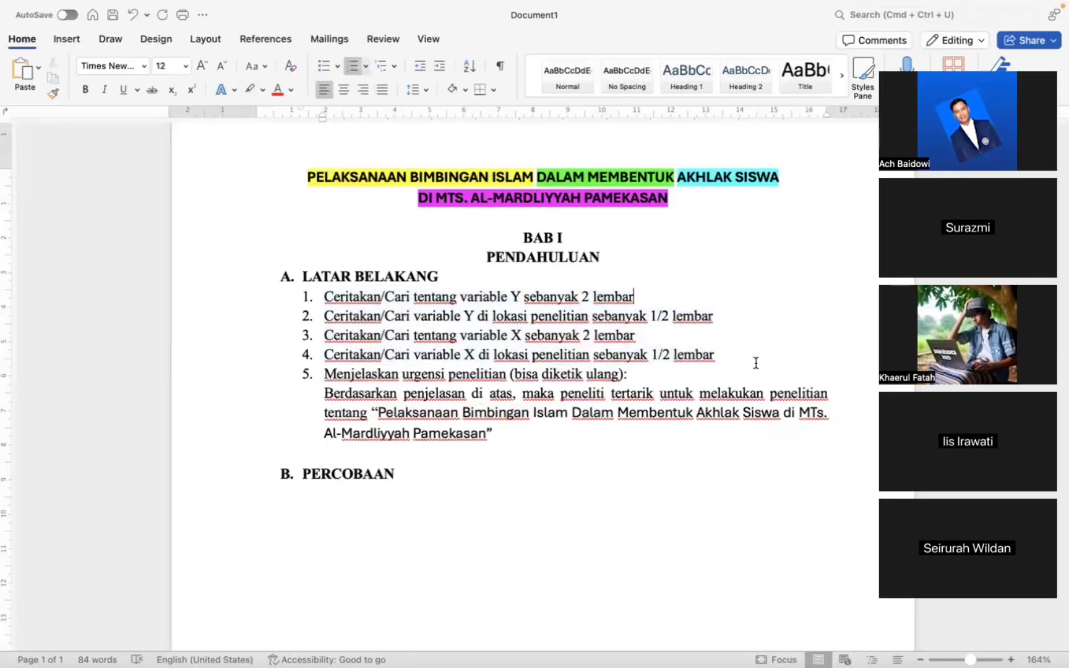
key("Up")
key("Up")
key("Up")
key("Return")
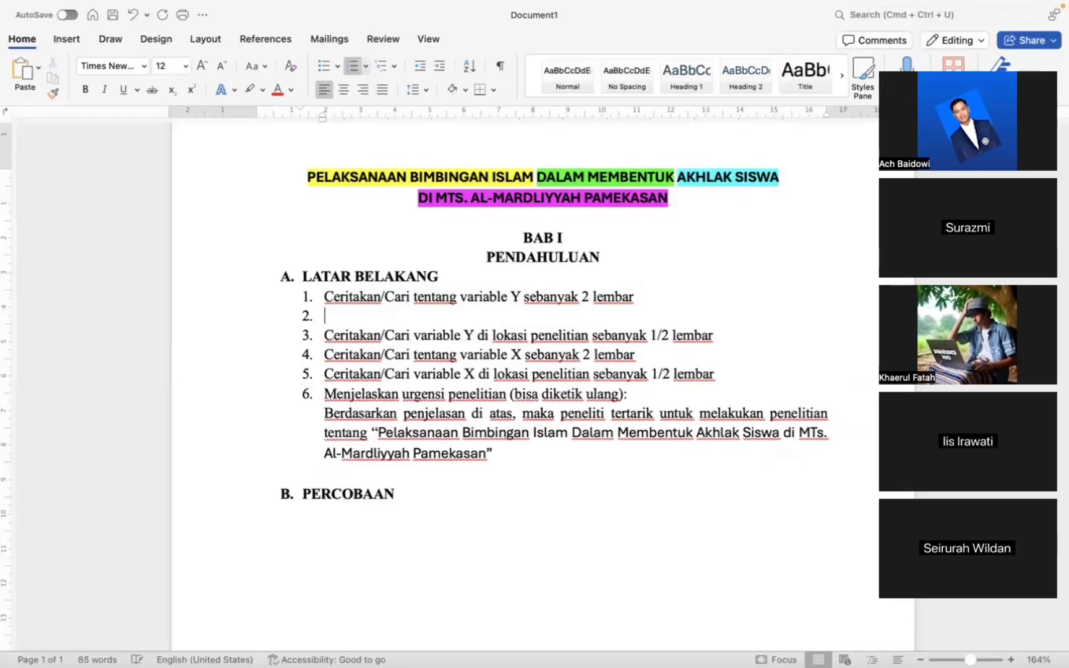
key("BackSpace")
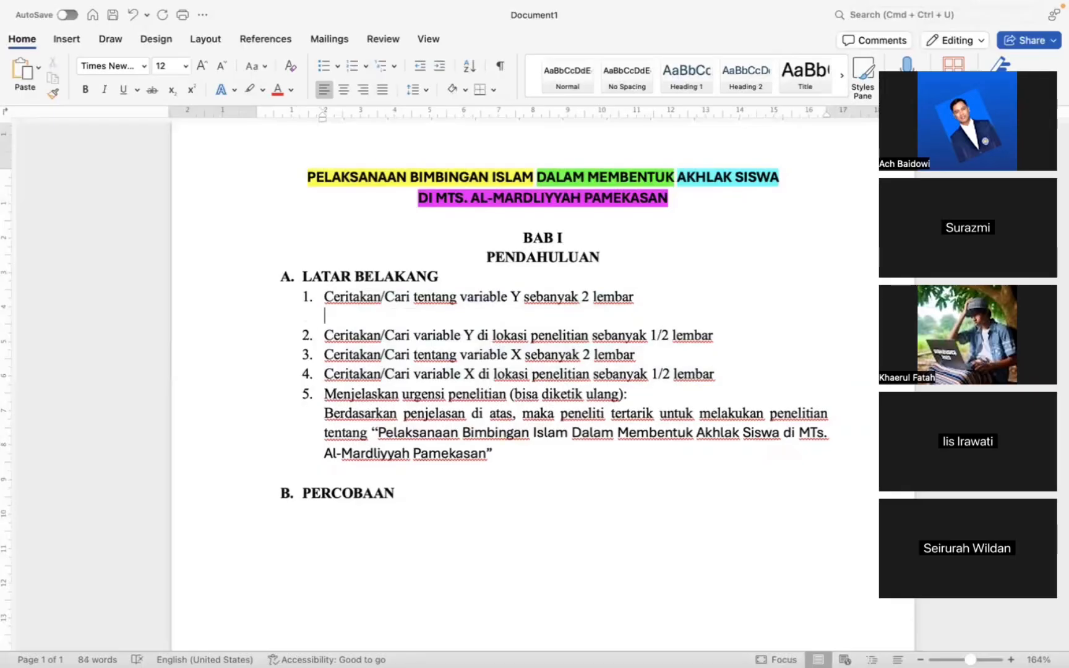
key("Return")
key("Return")
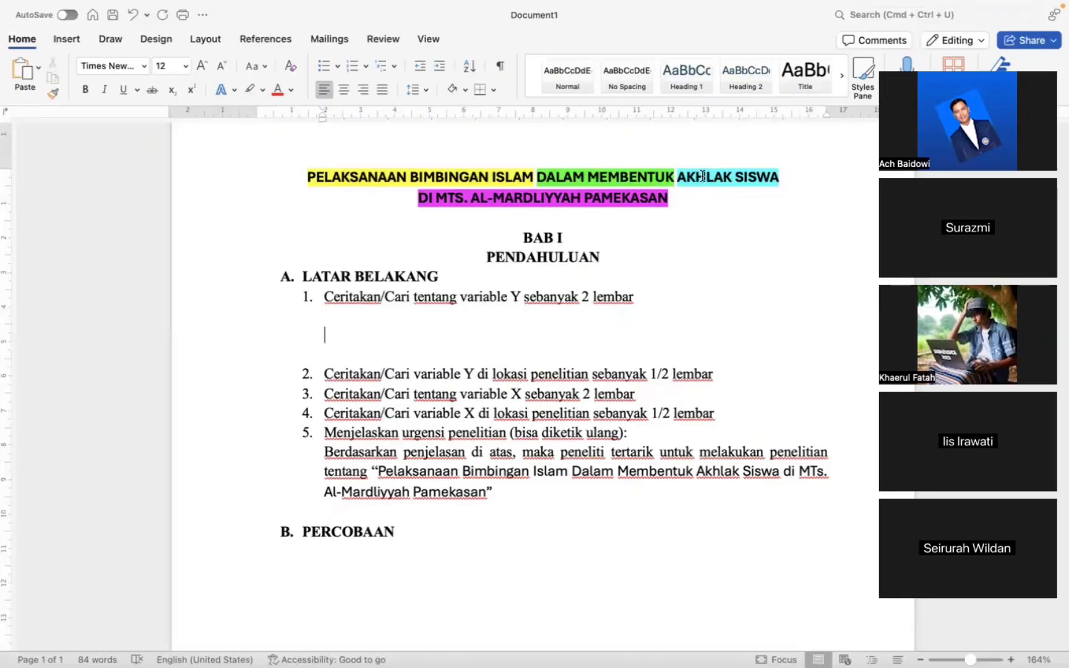
- Select the words "AKHLAK SISWA" in the highlighted document title
left_click_drag(702, 176, 761, 179)
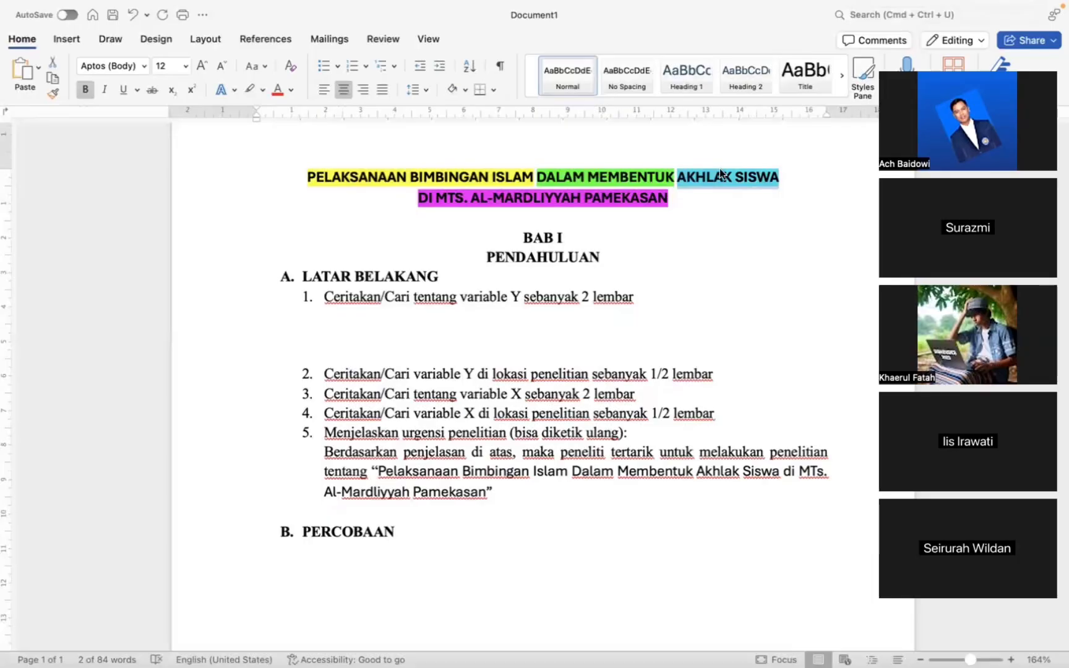
double_click(695, 178)
left_click_drag(755, 183, 763, 187)
- Switch to Safari and load google.com in place of the Zoom page
key("ctrl+Left")
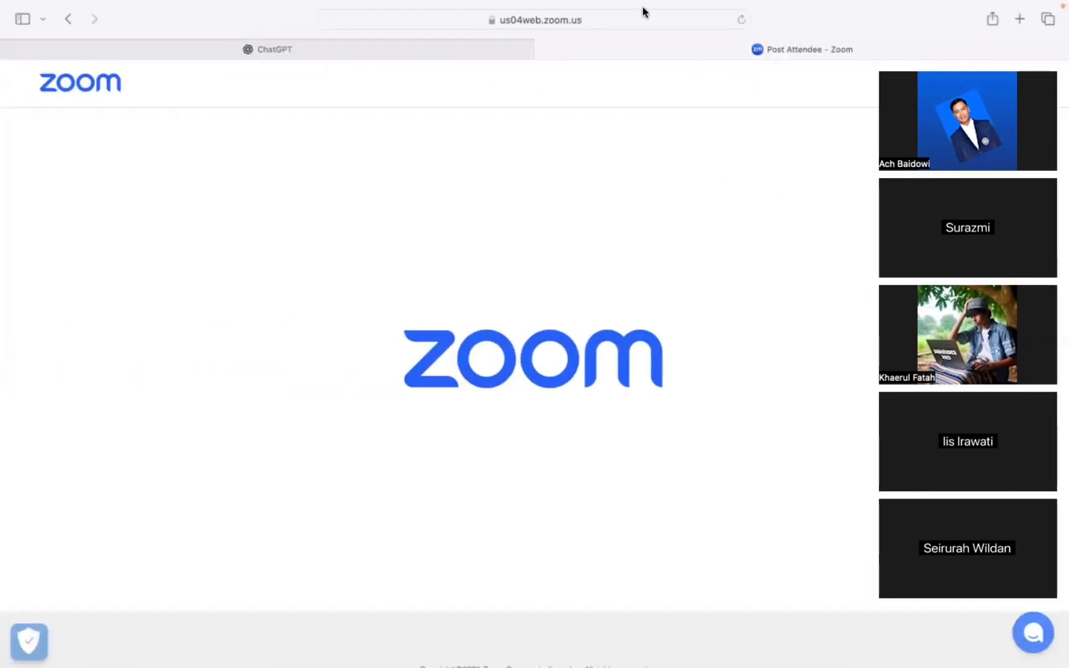
left_click(558, 25)
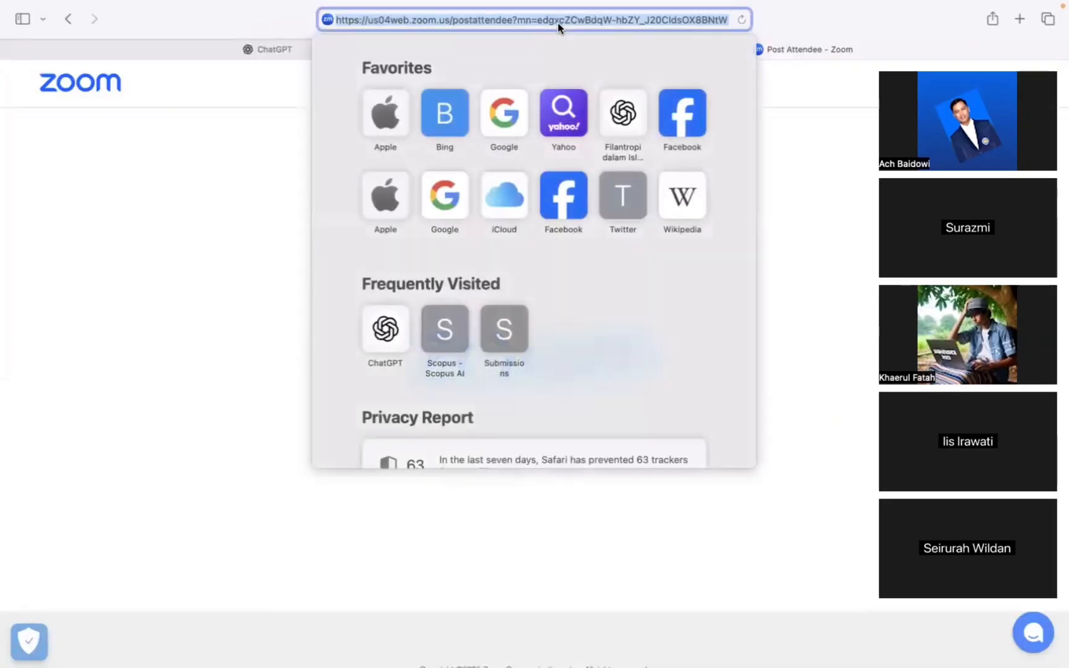
type("gpoo")
key("BackSpace")
key("BackSpace")
key("BackSpace")
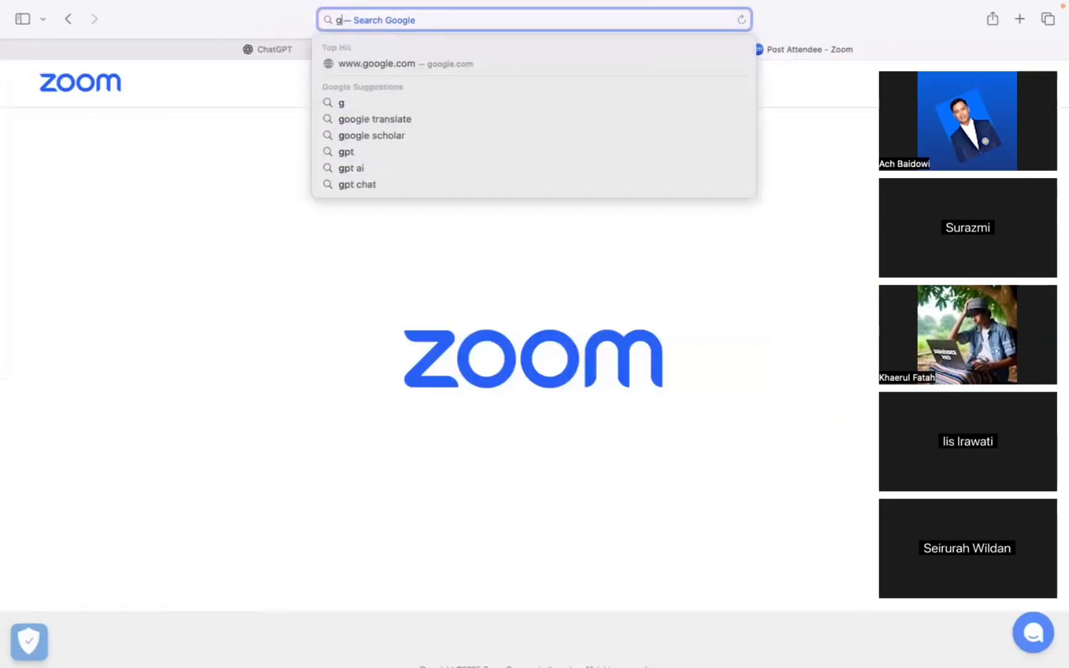
type("oogle")
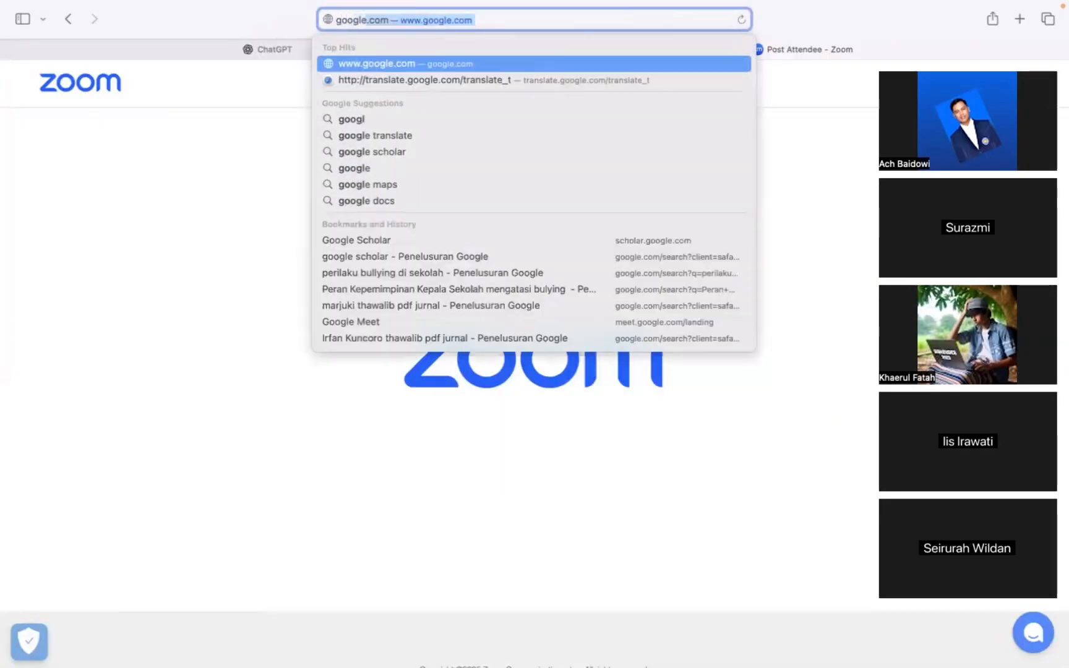
type(".com")
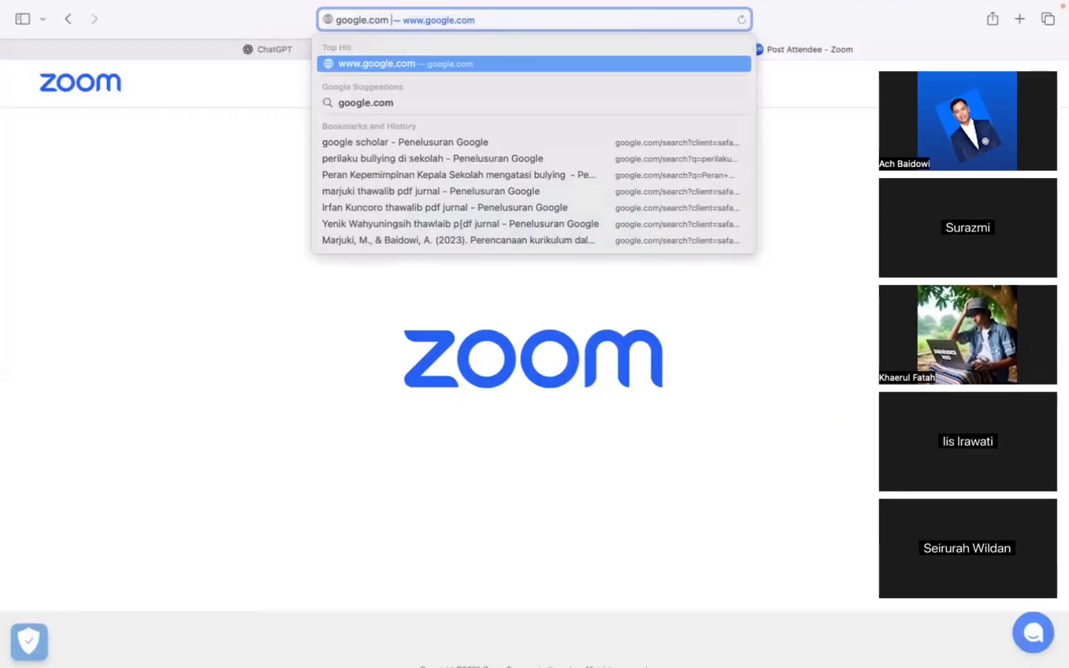
key("Return")
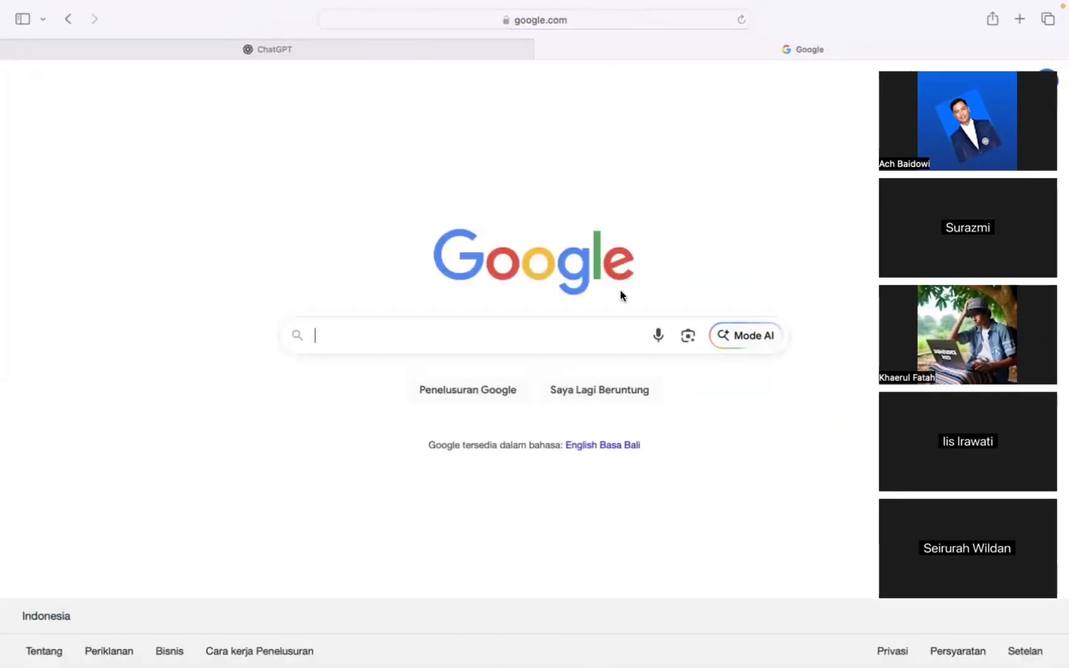
- View the ChatGPT page, choosing to stay logged out, and return to the Google page
left_click(301, 52)
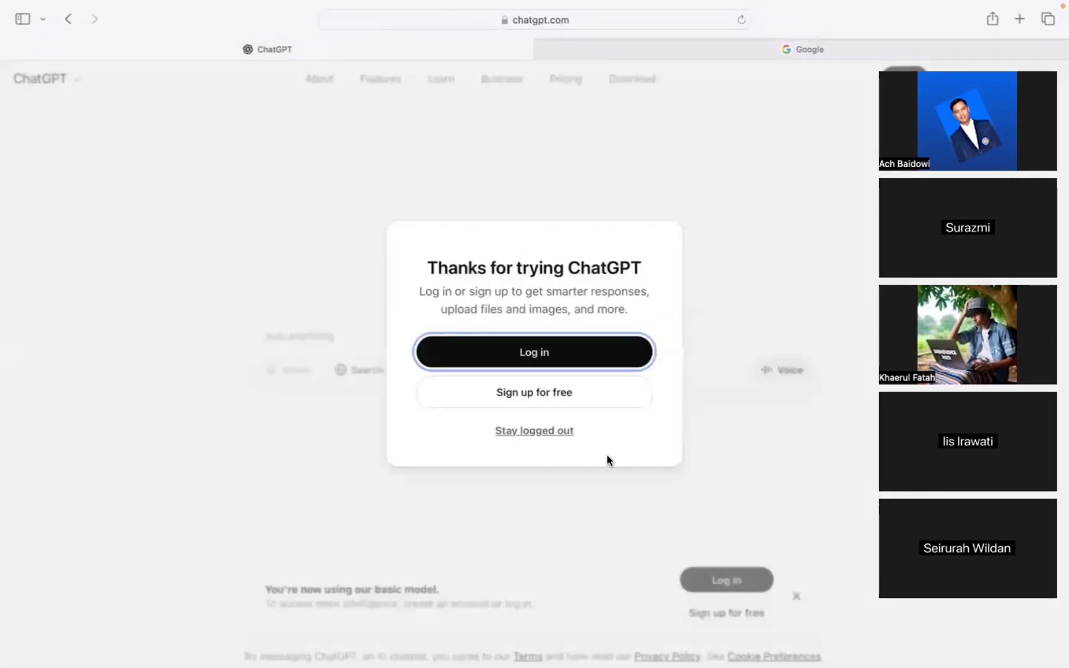
left_click(549, 433)
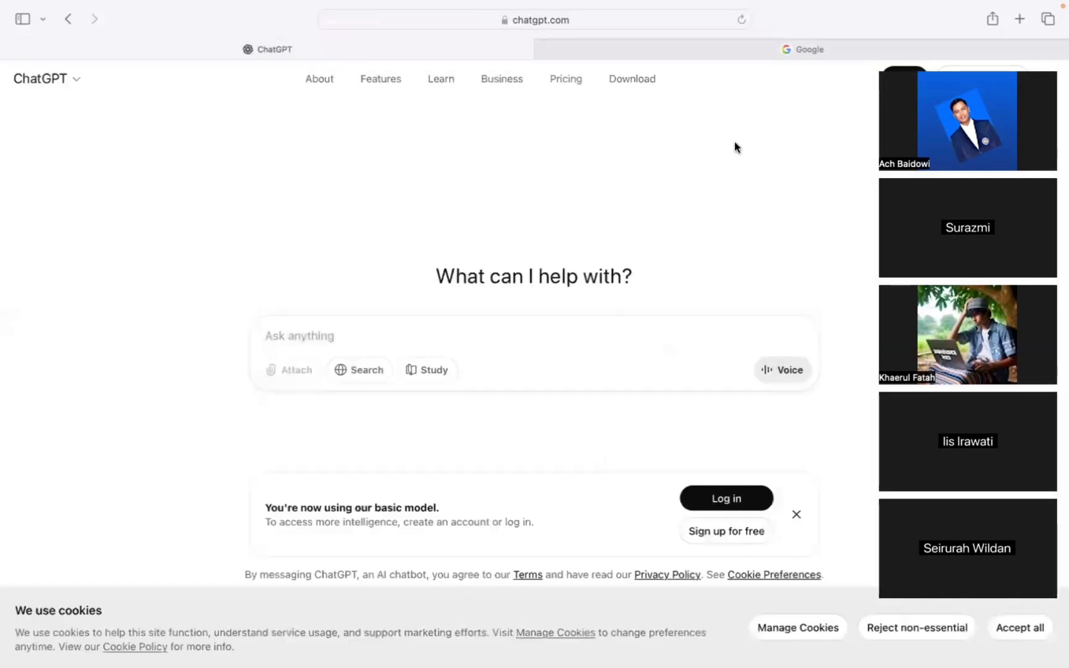
mouse_move(635, 52)
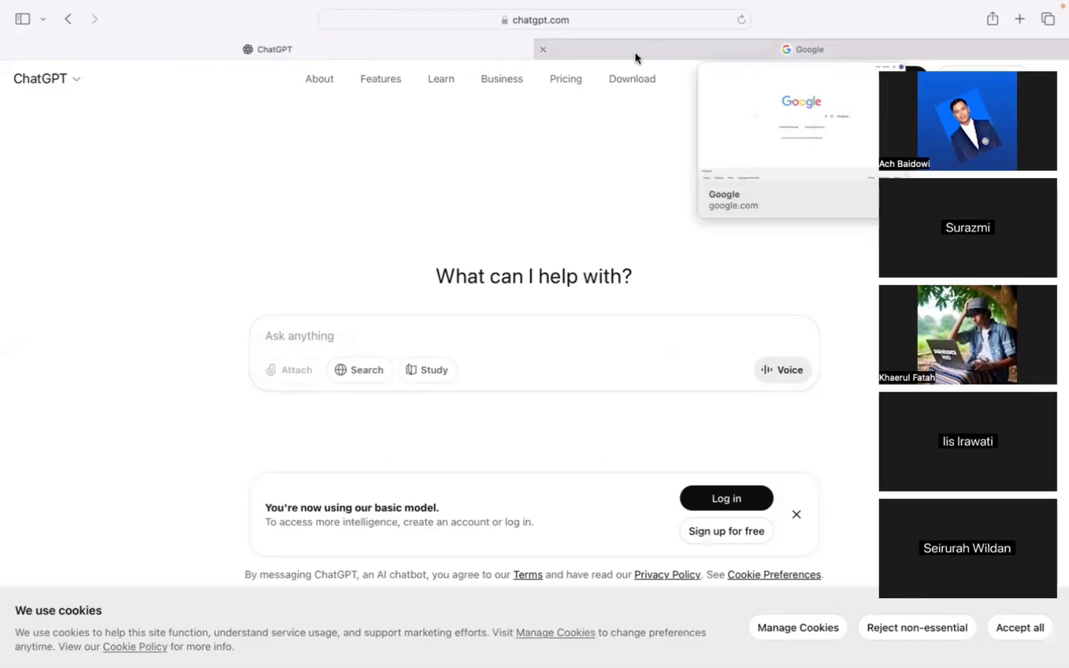
left_click(635, 53)
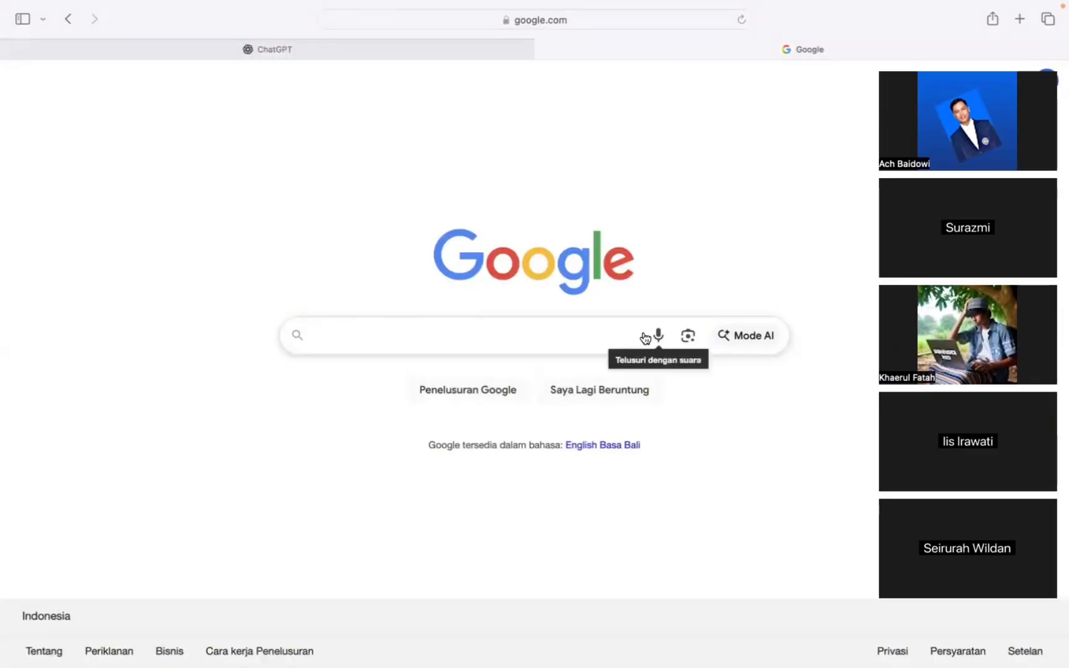
- Check the variable in the Word title, then search Google in Safari for "AKHLAK SISWA PDF BUKU"
key("ctrl+Right")
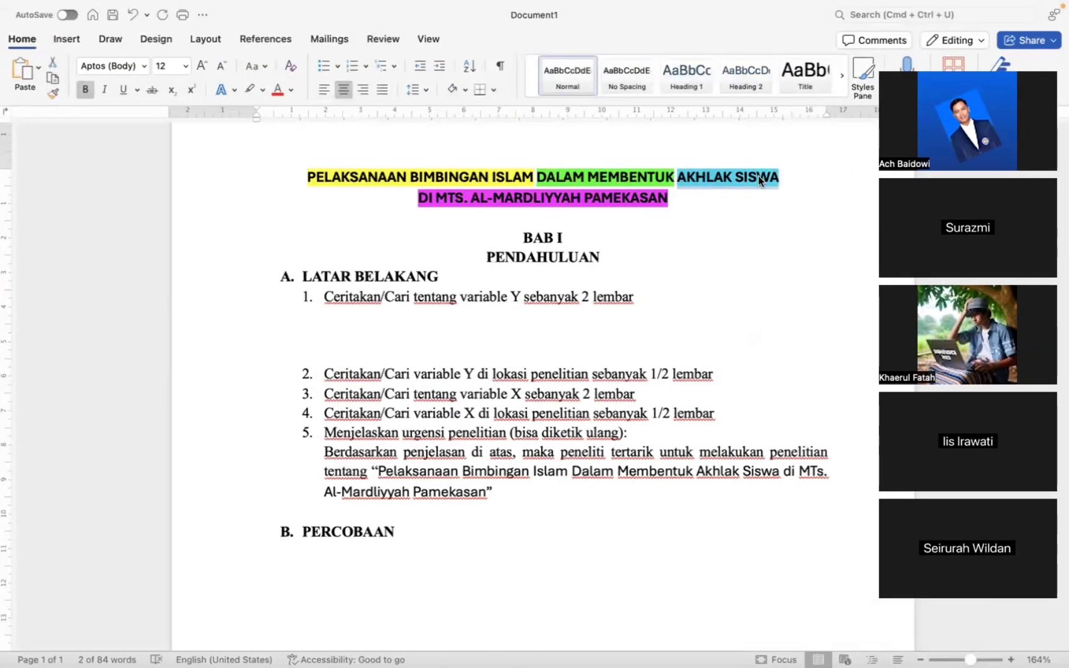
key("ctrl+Left")
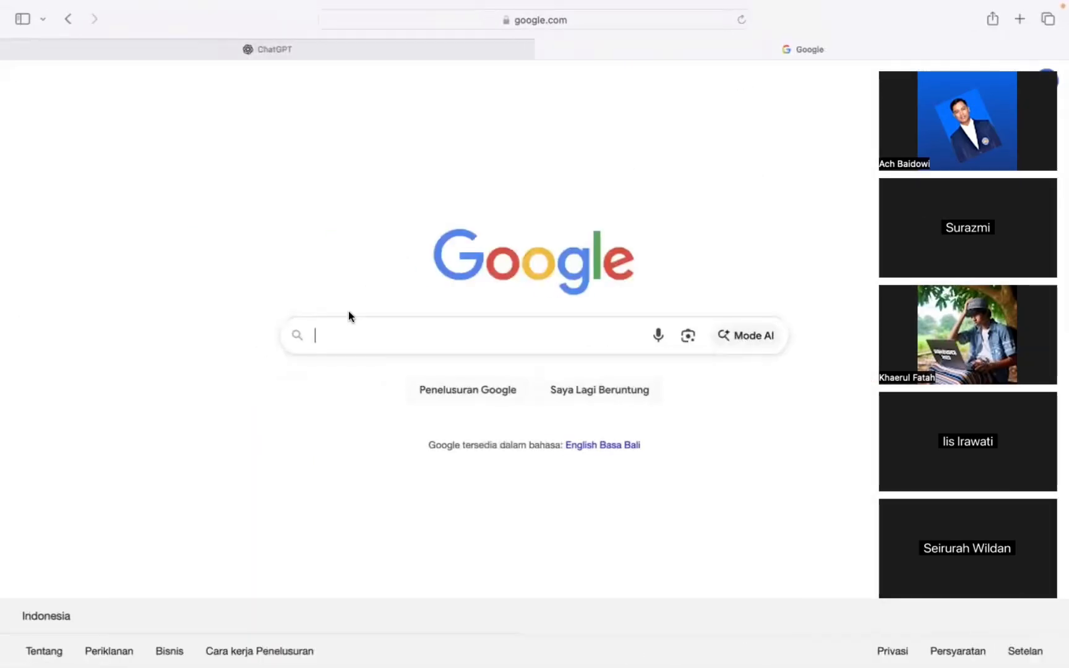
type("AKHLAK SISWA")
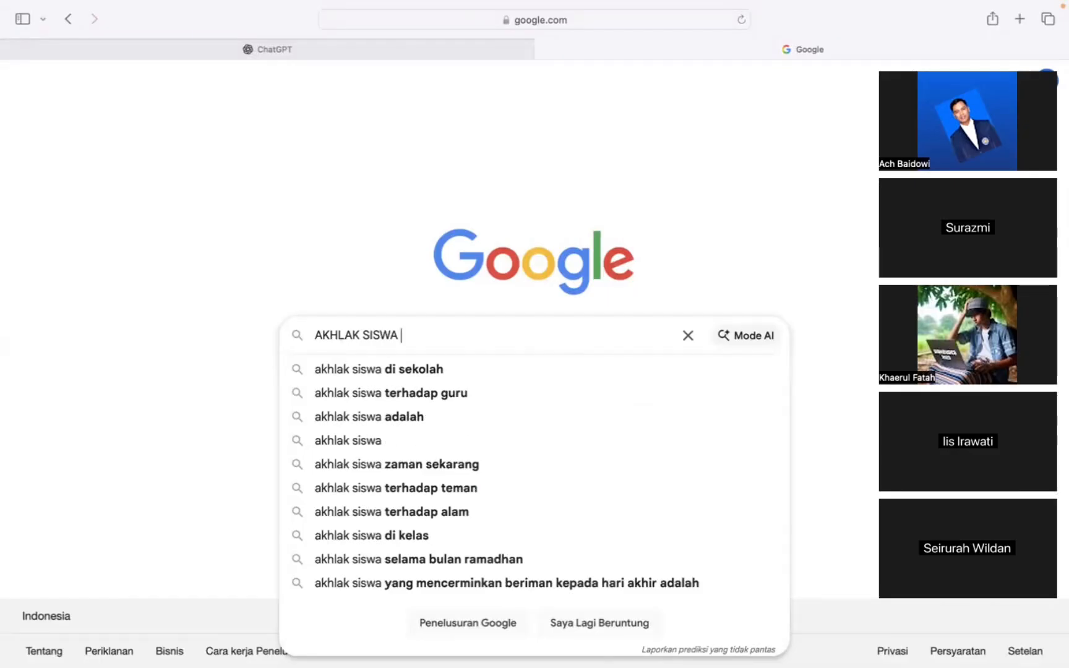
type("PDF ")
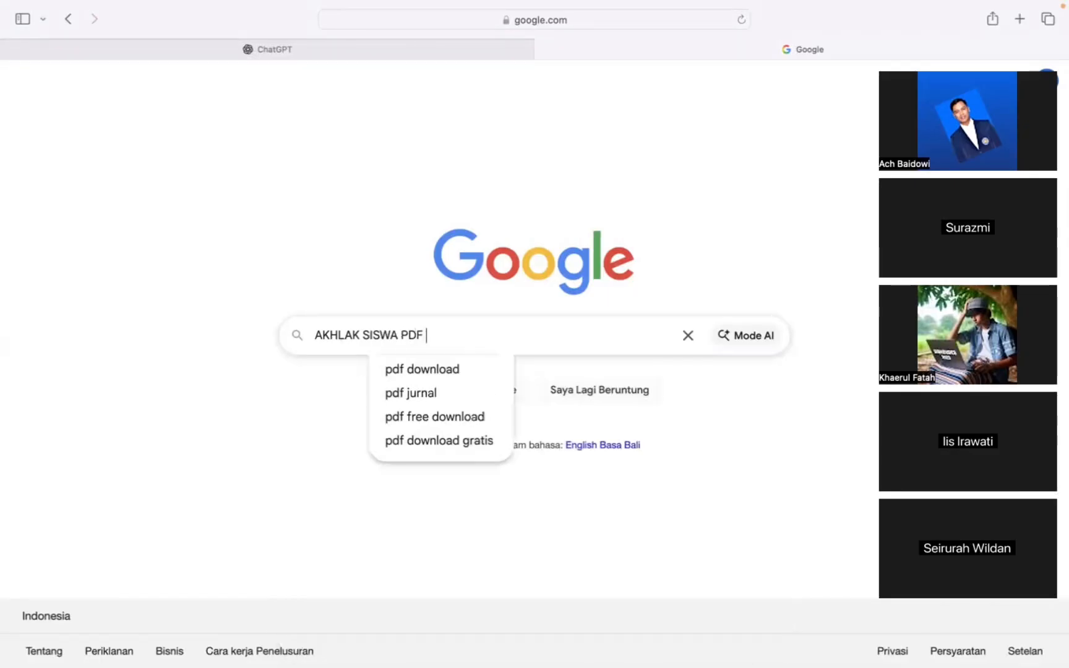
type("BUKU")
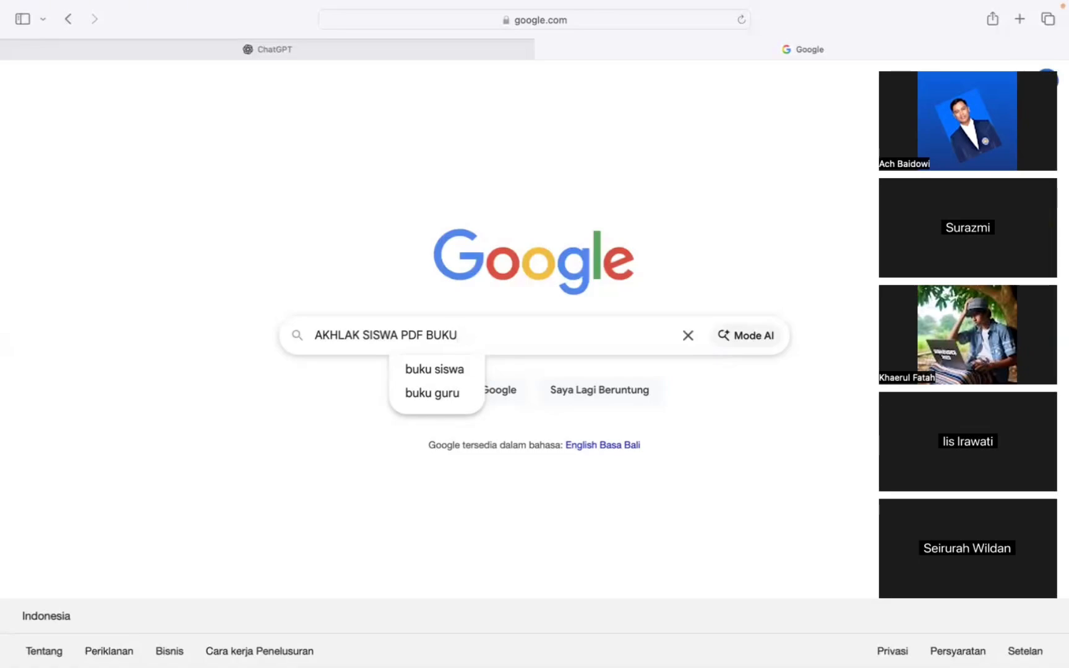
double_click(325, 333)
left_click(370, 339, "shift")
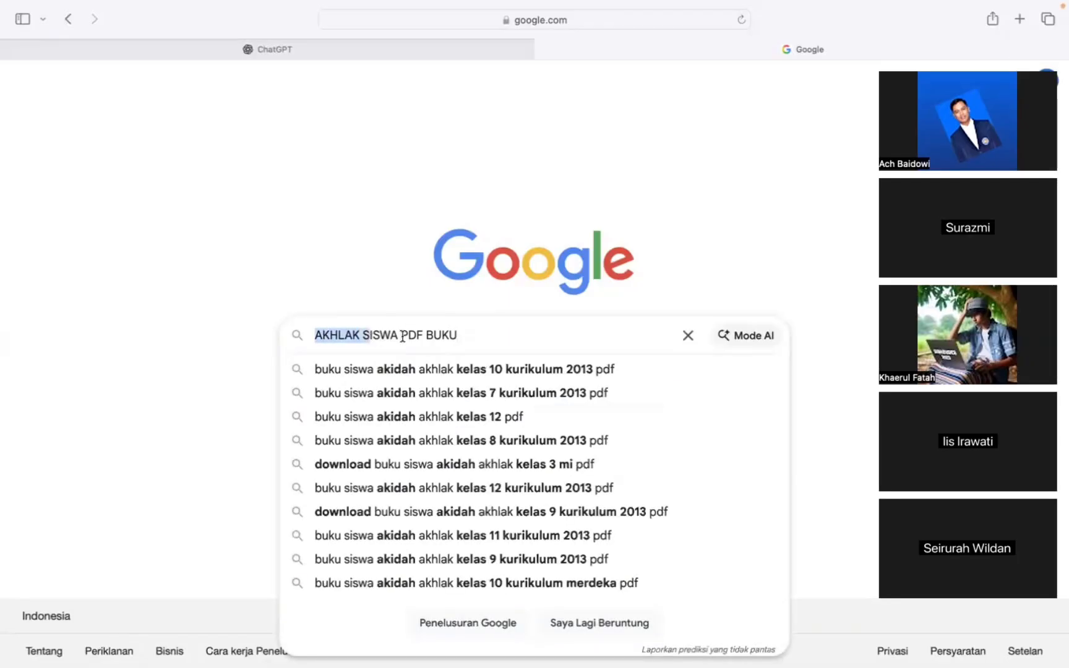
left_click(397, 335, "shift")
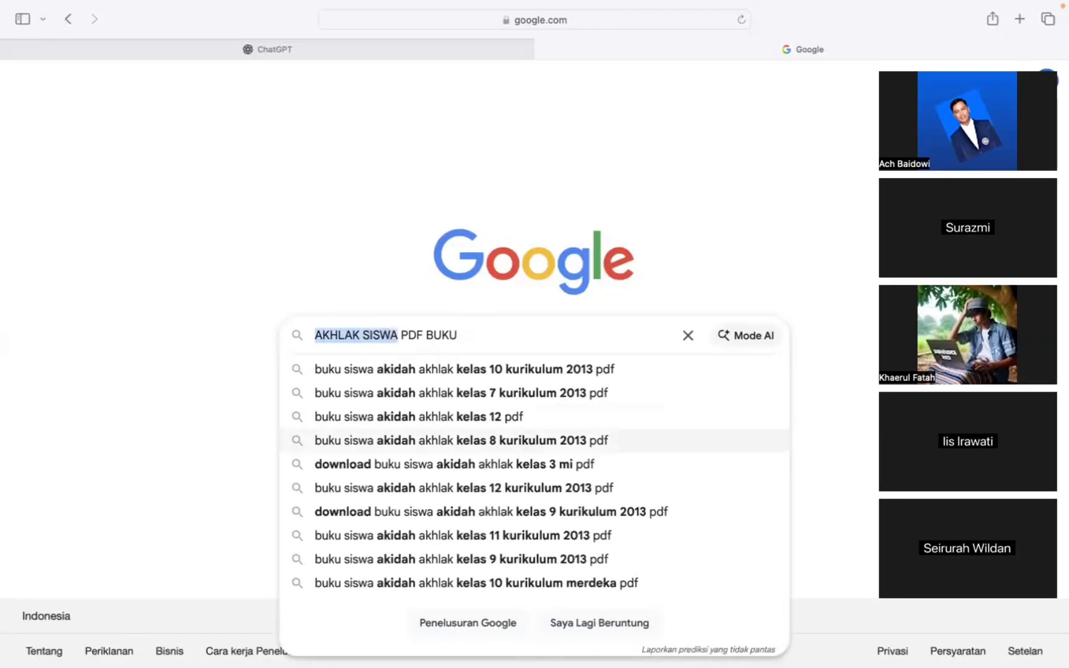
left_click(493, 347)
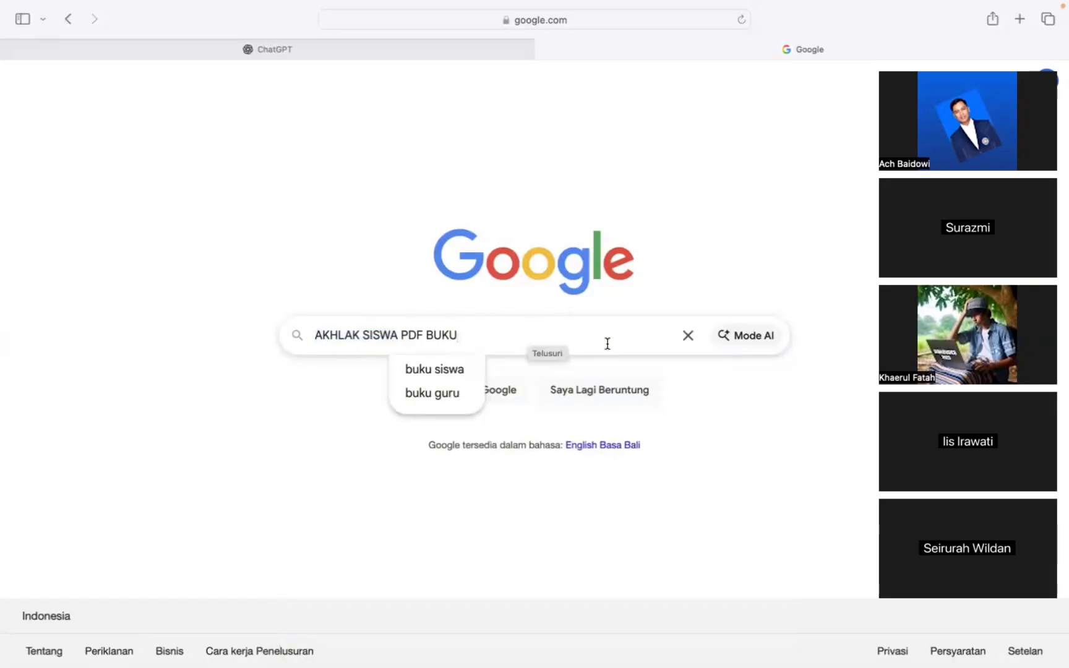
key("Return")
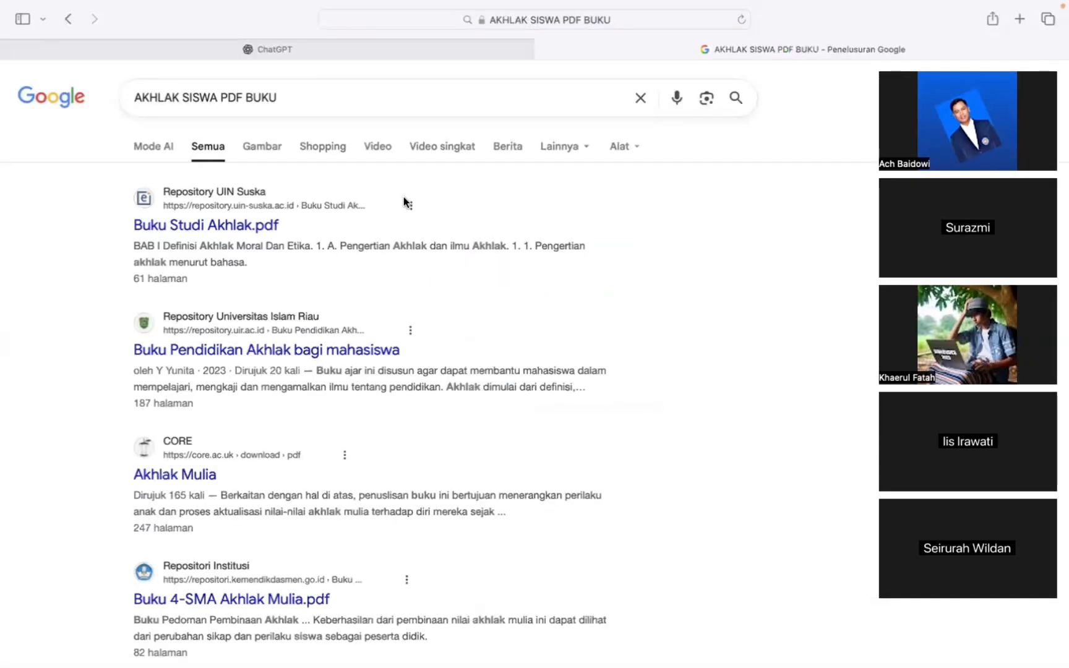
- Open the results "Buku Studi Akhlak.pdf", "Buku Pendidikan Akhlak bagi mahasiswa" and "Akhlak Mulia" in new tabs
right_click(216, 230)
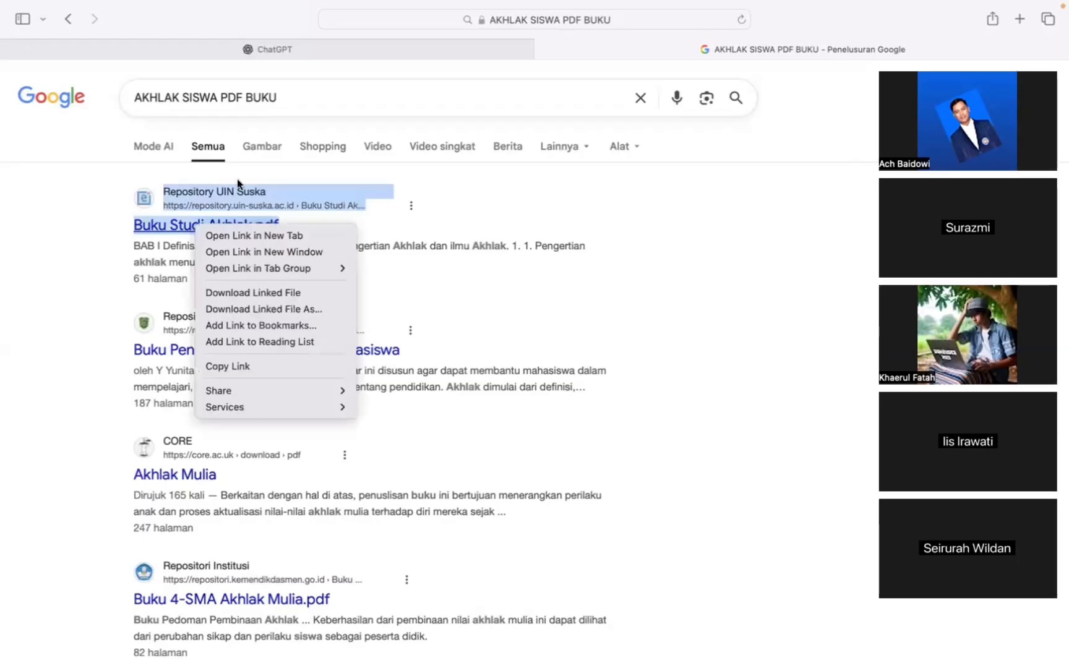
left_click(241, 239)
right_click(273, 351)
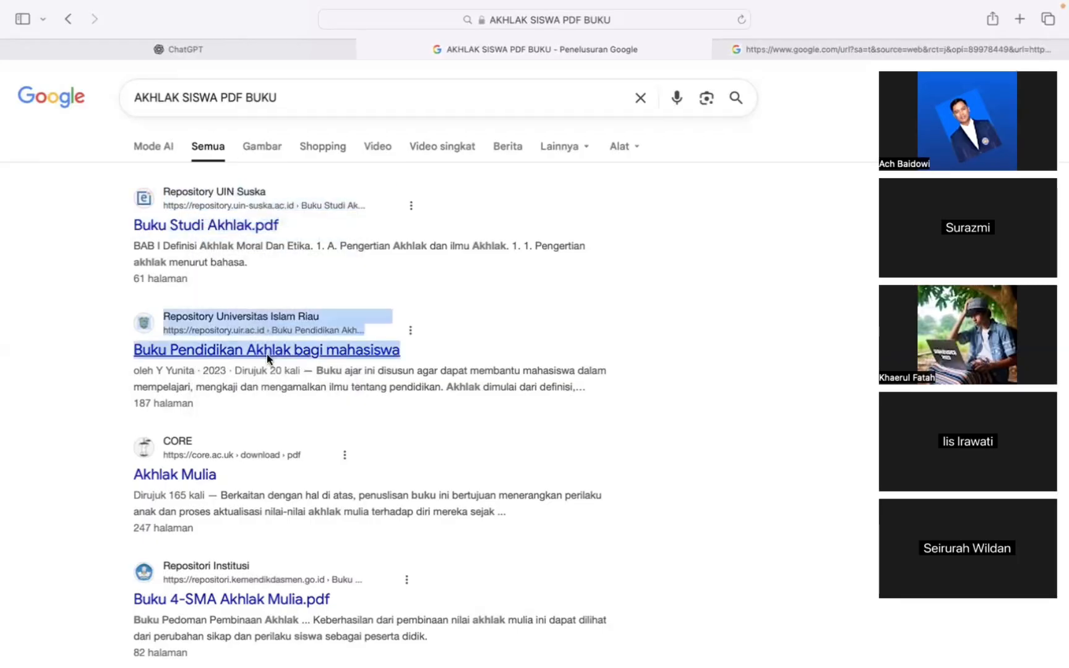
left_click(300, 363)
right_click(185, 473)
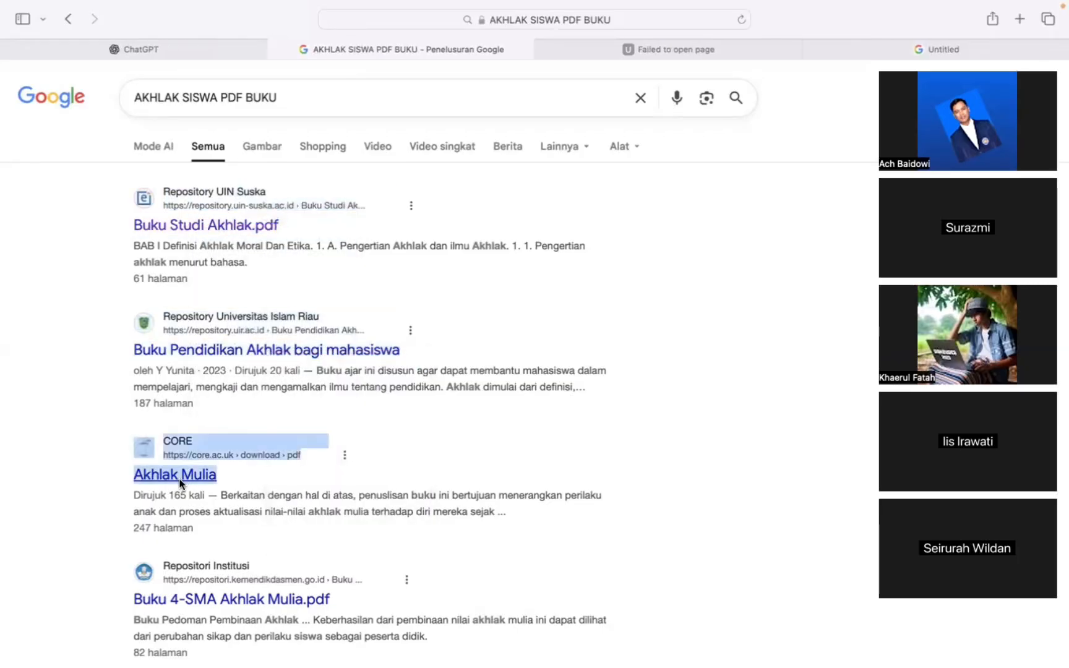
left_click(248, 480)
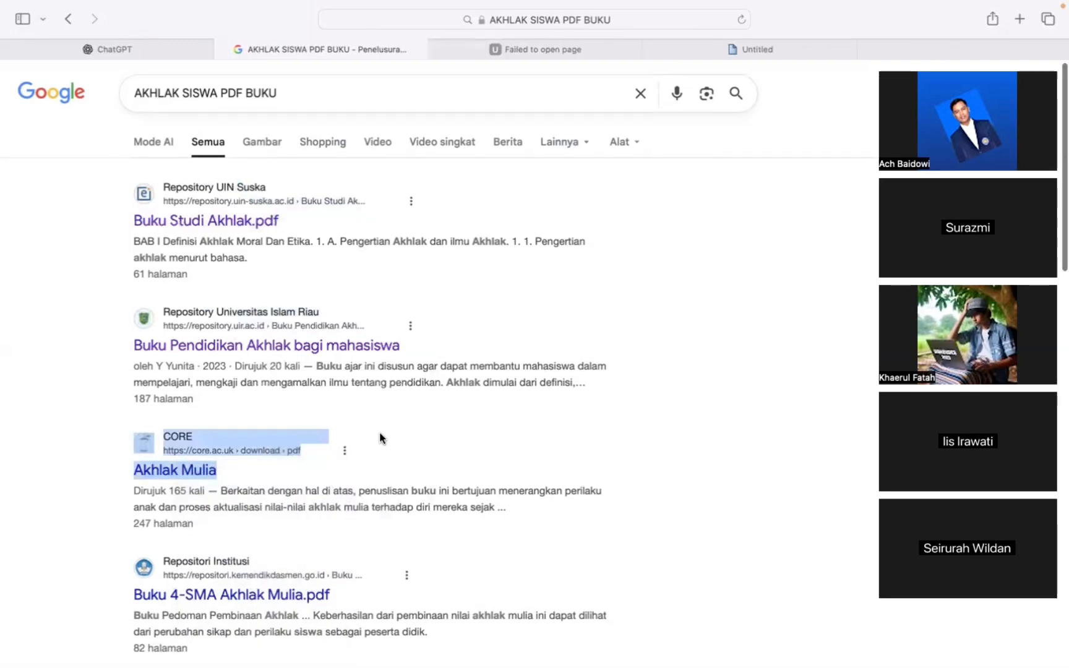
- Open the results "Buku 4-SMA Akhlak Mulia.pdf" and "2022. Buku Pembentukan Akhlak Mulia" in new tabs
scroll(380, 436, "down", 2)
right_click(214, 471)
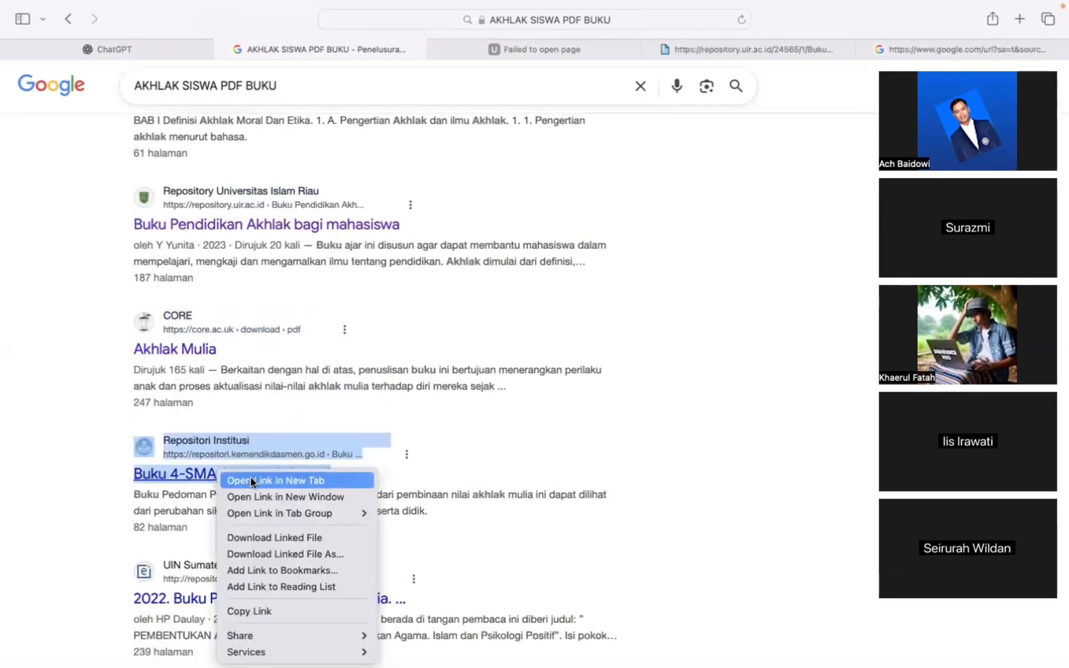
left_click(258, 477)
scroll(331, 492, "down", 2)
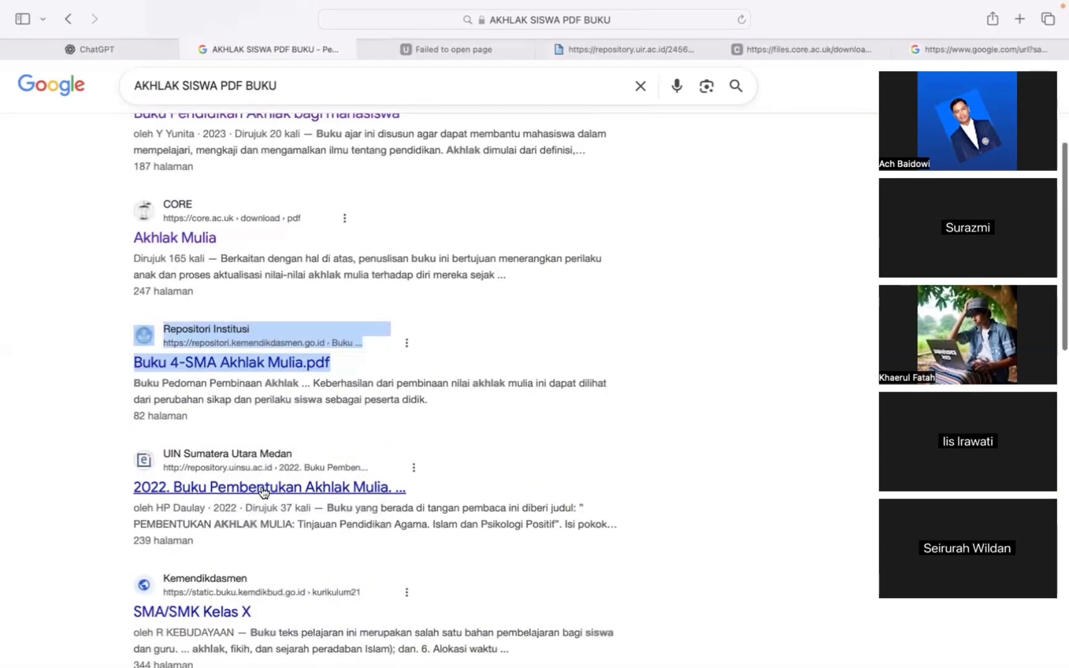
right_click(268, 476)
left_click(302, 478)
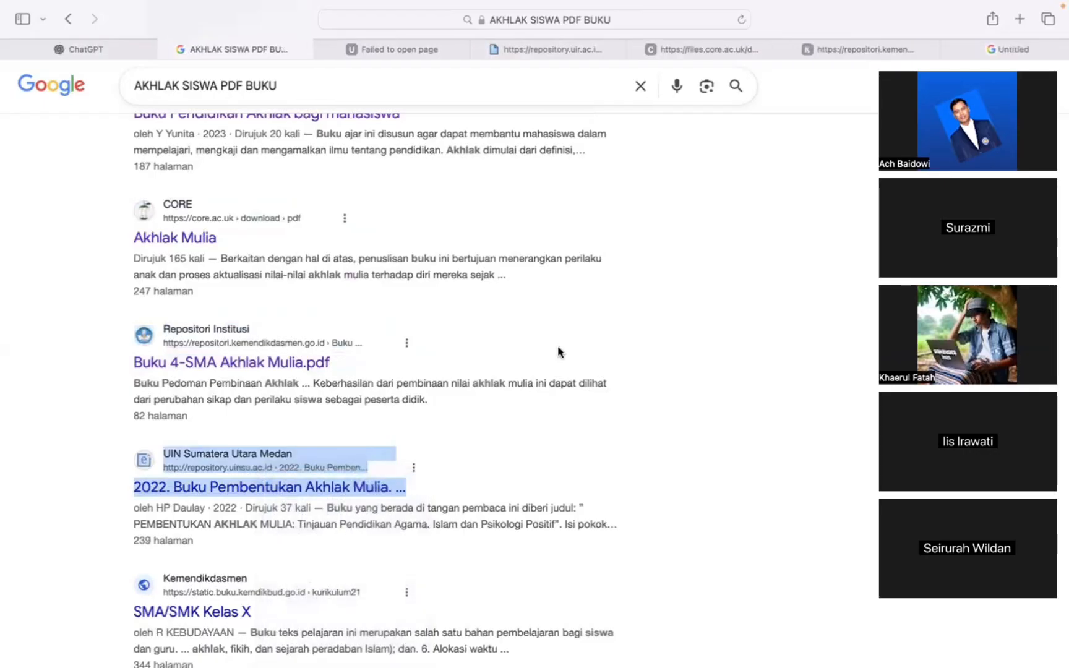
- Open the result "Buku Final Akhlak.pdf - Ar Raniry Repository" in a new tab
scroll(438, 405, "down", 15)
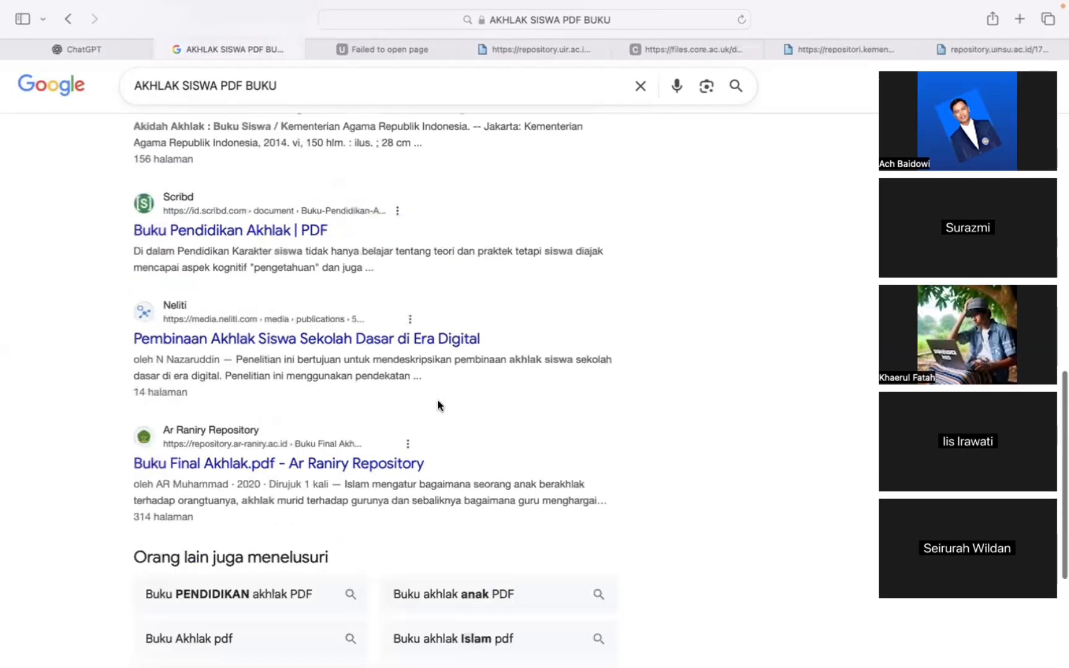
scroll(437, 405, "up", 2)
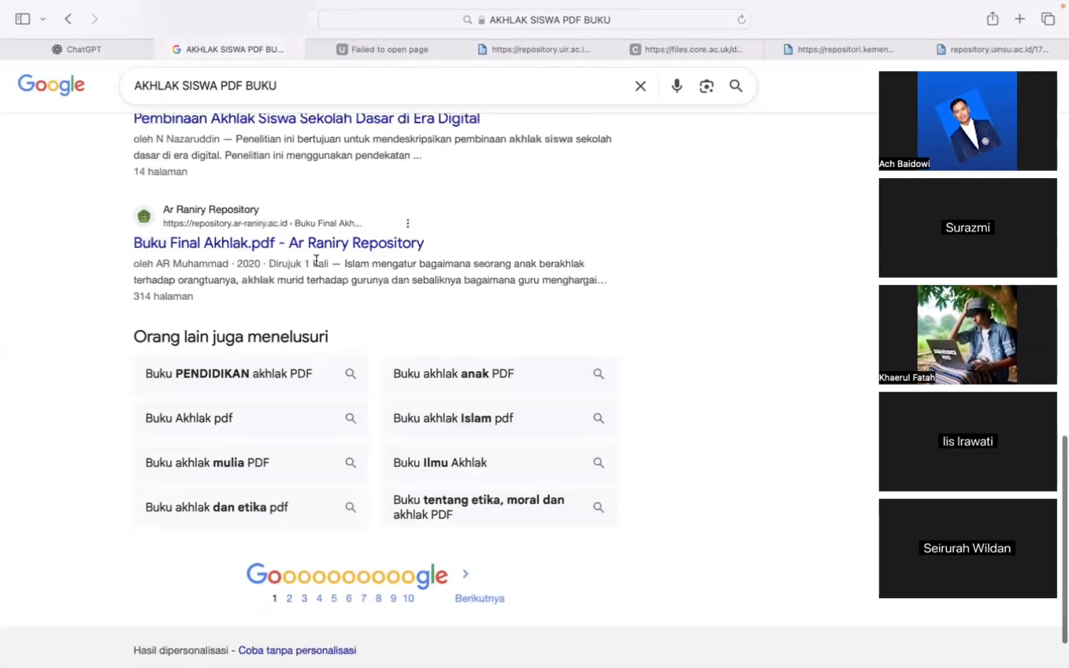
scroll(318, 262, "up", 12)
scroll(319, 263, "down", 9)
scroll(318, 263, "down", 1)
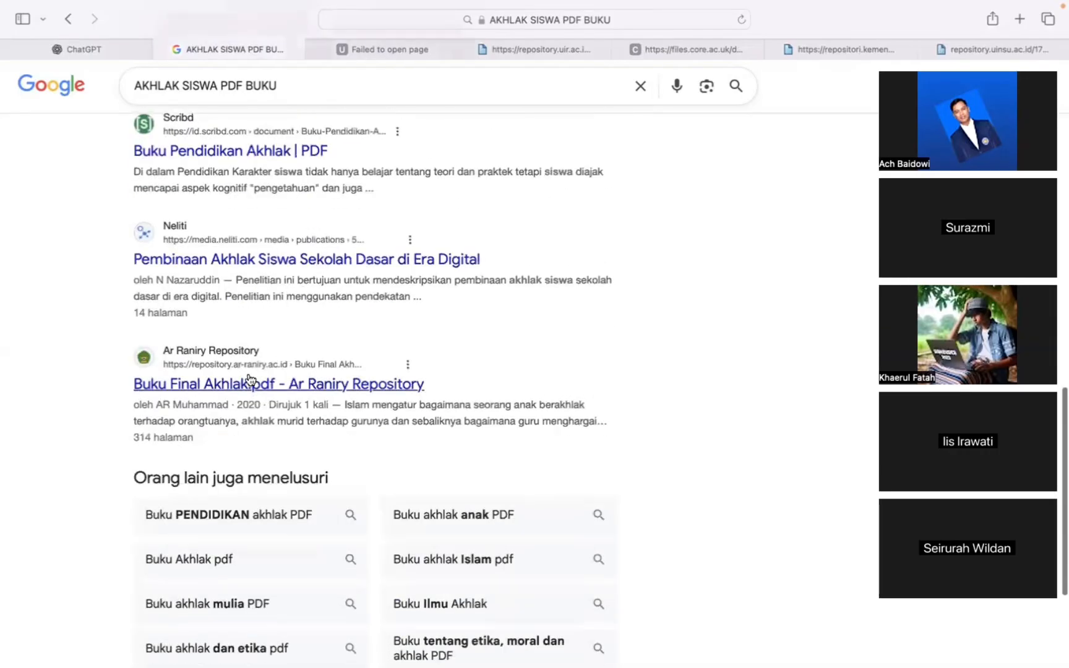
right_click(204, 386)
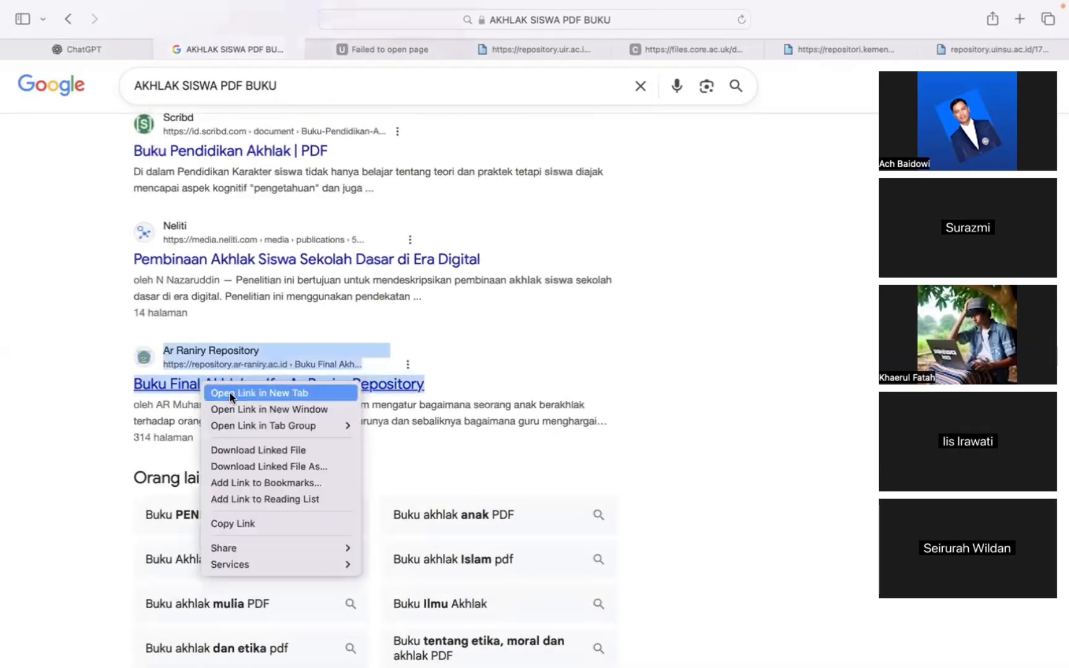
left_click(230, 392)
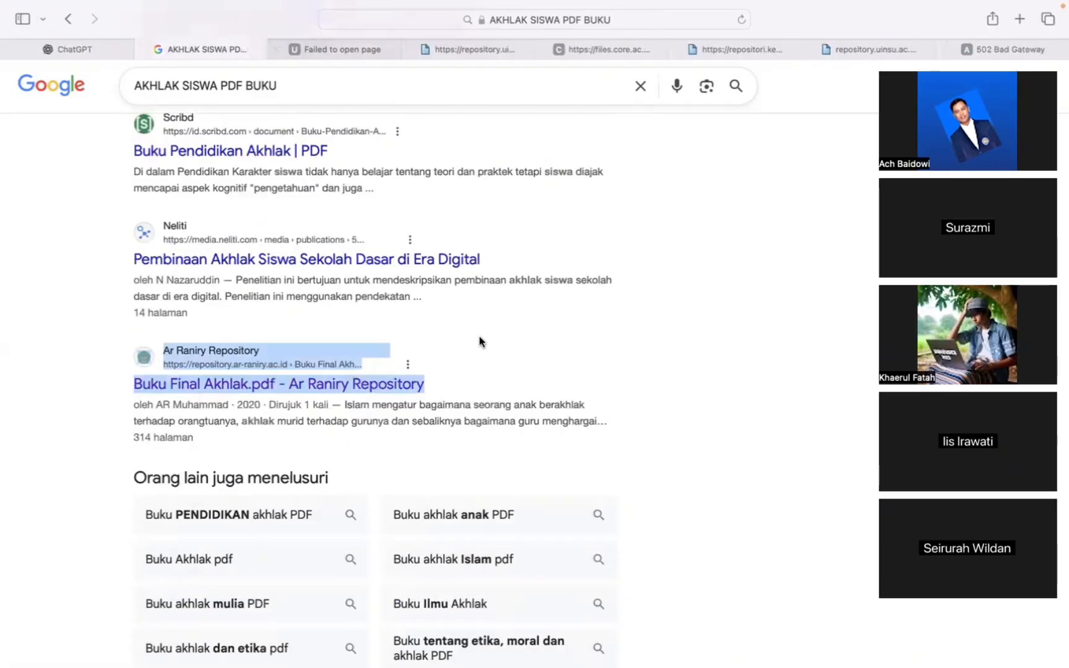
- Close the repository.uin-suska.ac.id tab and bring up the "Akhlak Mulia" book from files.core.ac.uk
left_click(315, 51)
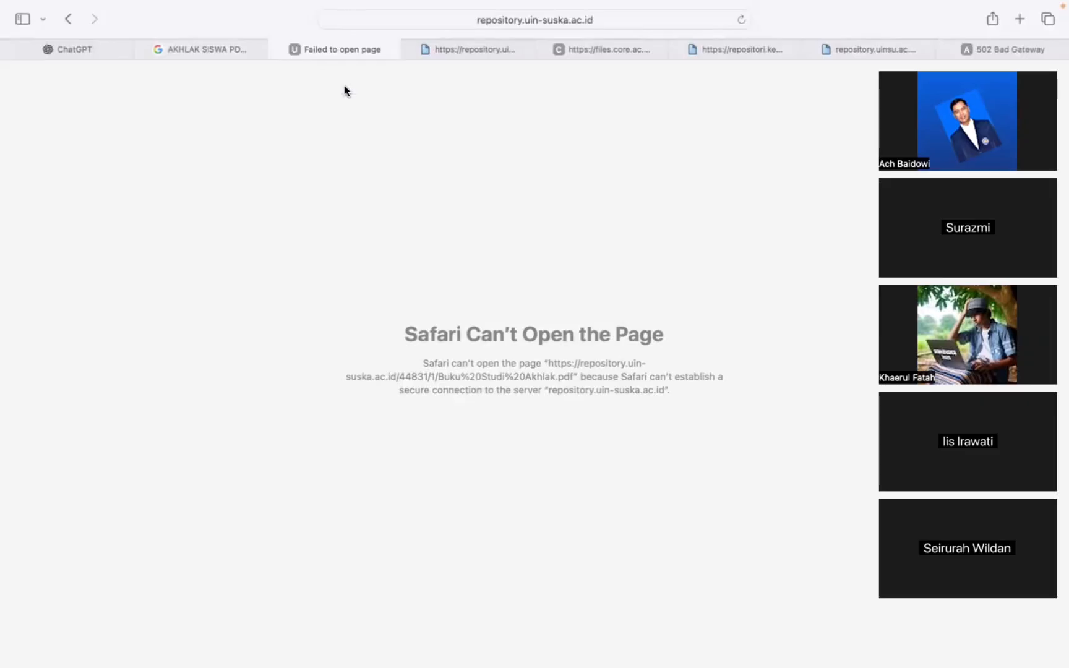
left_click(276, 50)
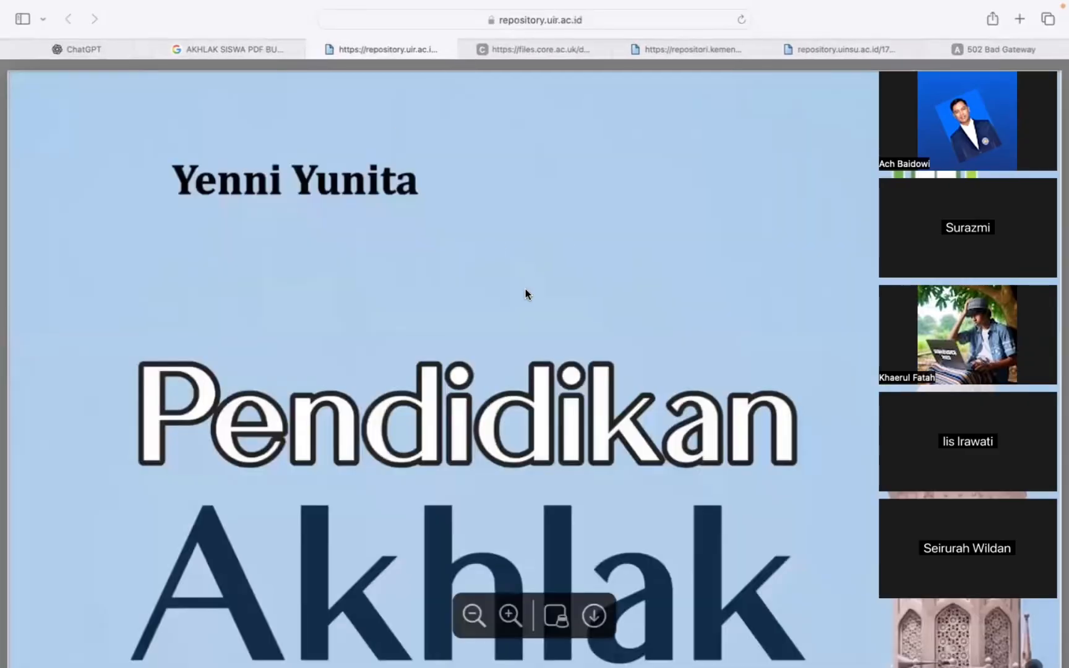
left_click(540, 48)
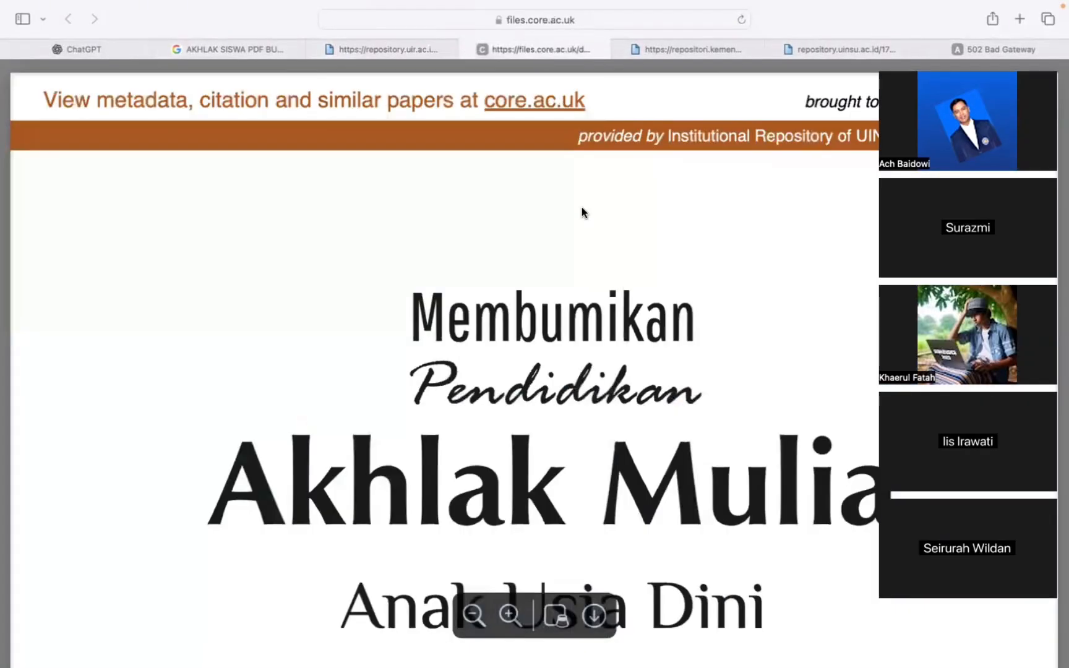
- View the cover of "Pendidikan Akhlak Bagi Mahasiswa" on repository.uir.ac.id and check it against item 1 of the Word outline
left_click(373, 48)
scroll(618, 224, "down", 3)
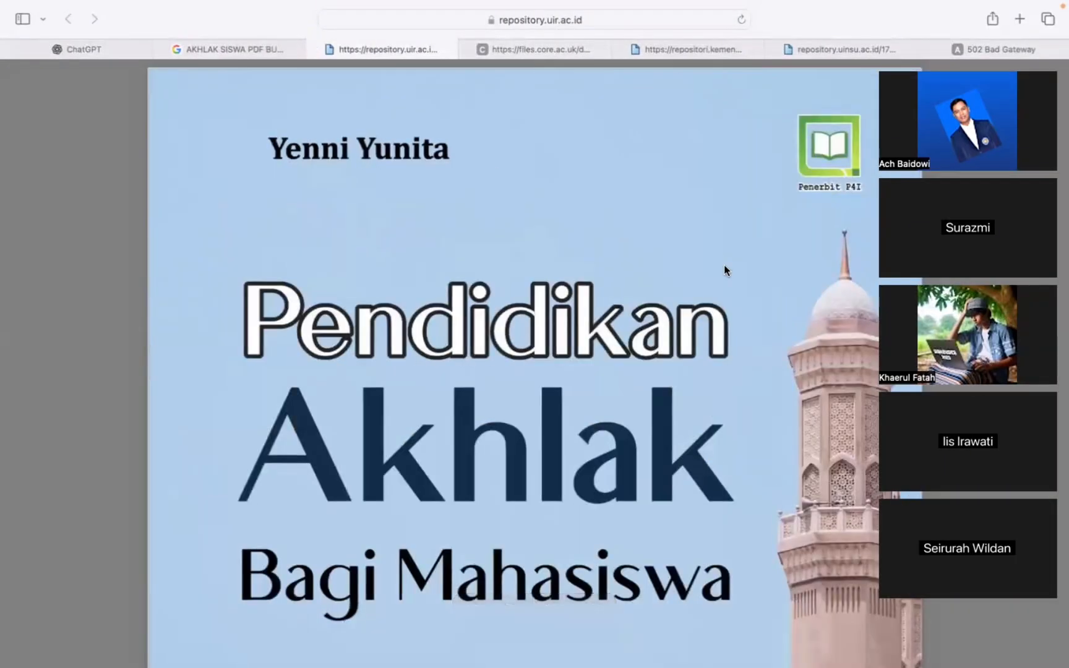
scroll(723, 265, "down", 5)
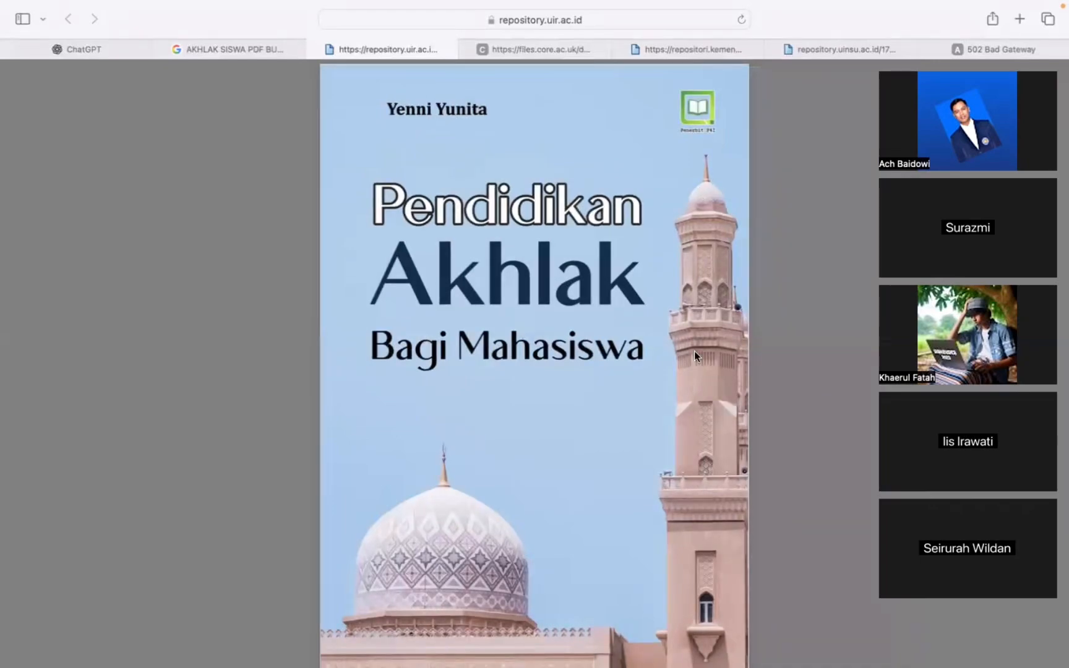
key("ctrl+Right")
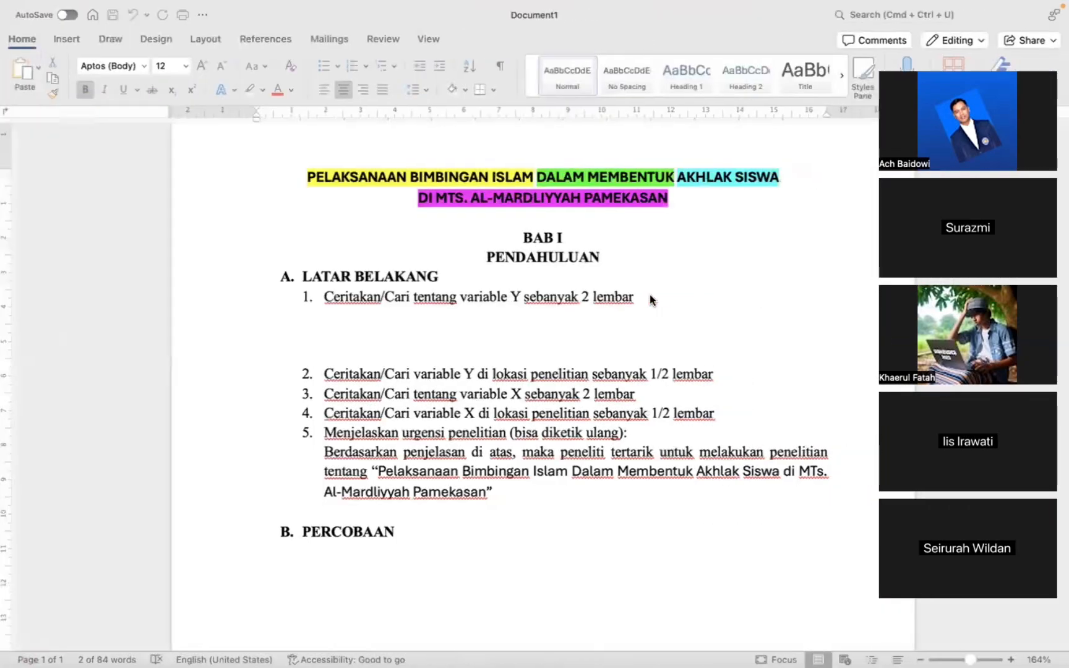
key("ctrl+Left")
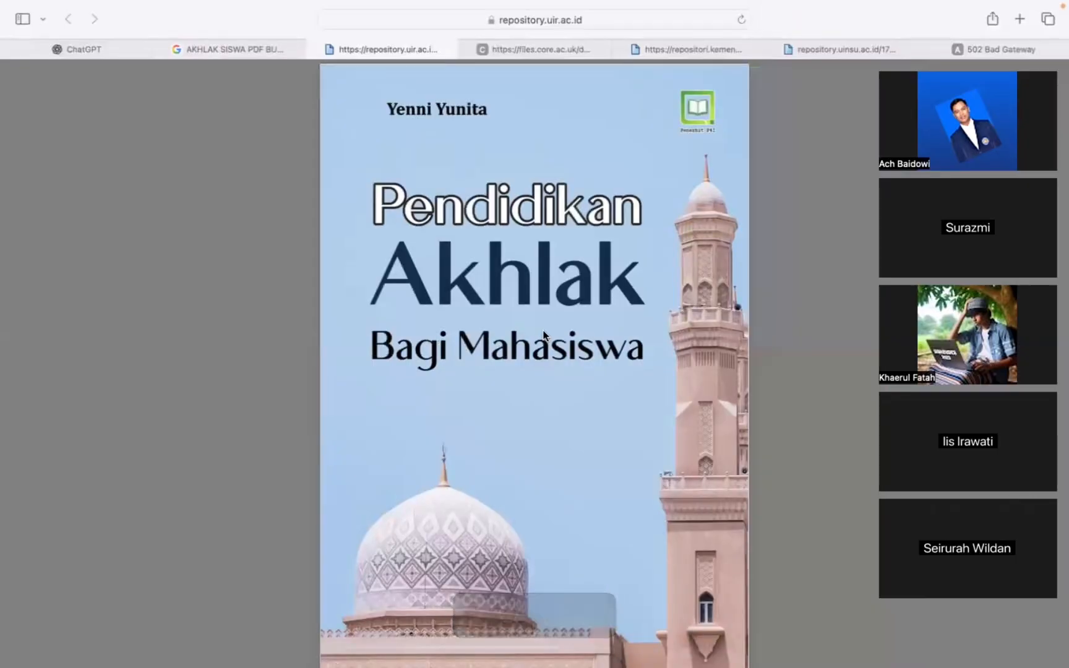
scroll(543, 334, "down", 1)
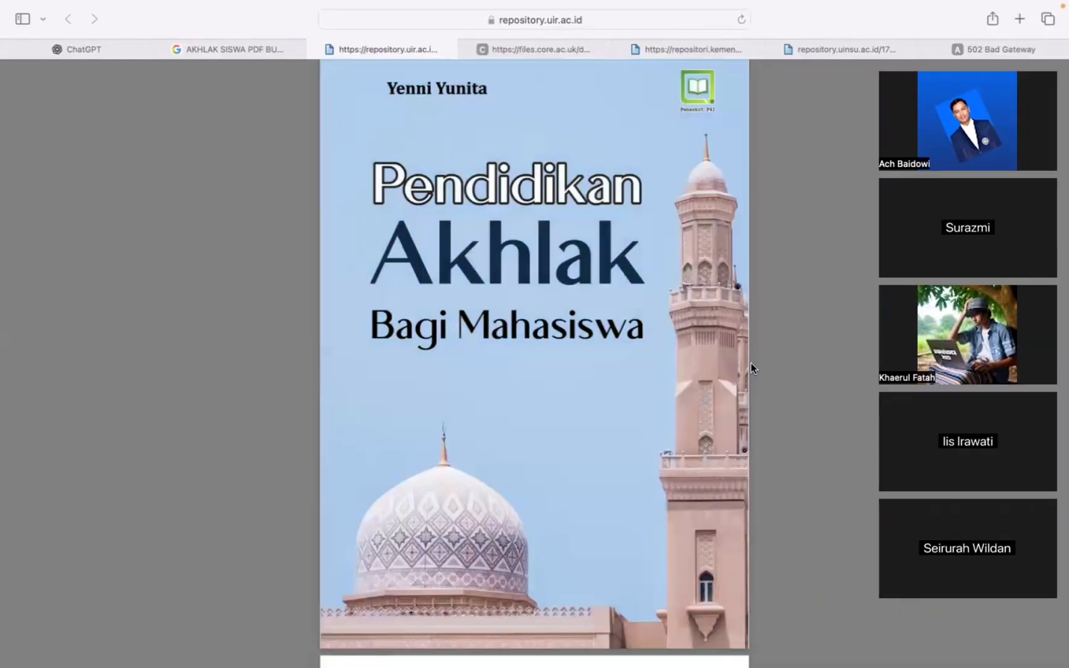
- Look over the core.ac.uk, kemendikdasmen and uinsu book covers, and close the tab showing 502 Bad Gateway
left_click(529, 50)
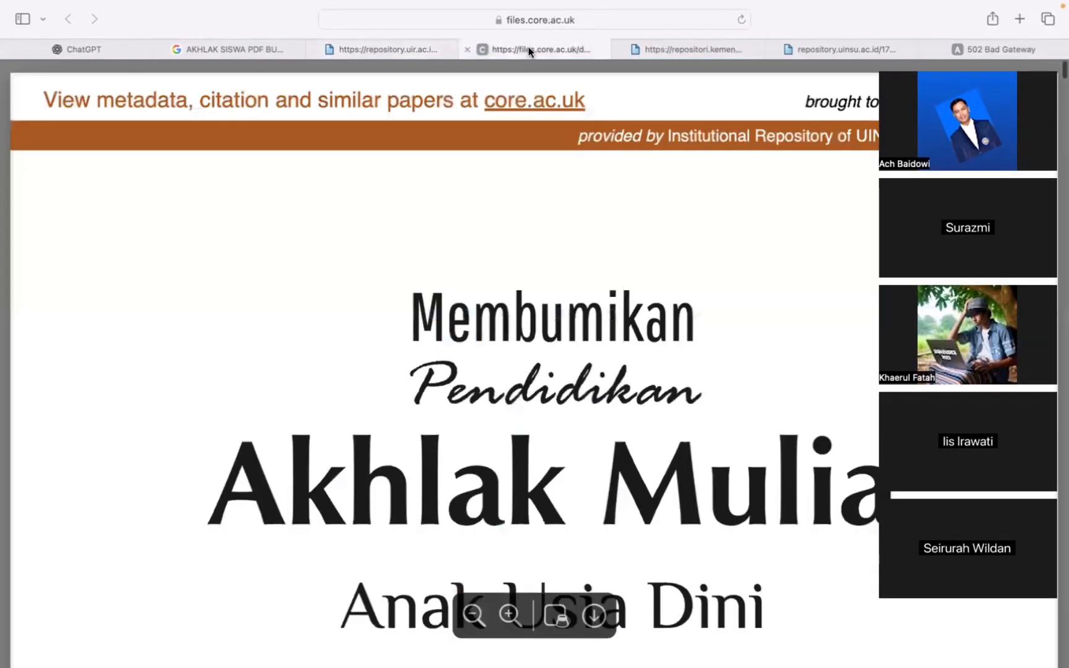
scroll(640, 335, "down", 5)
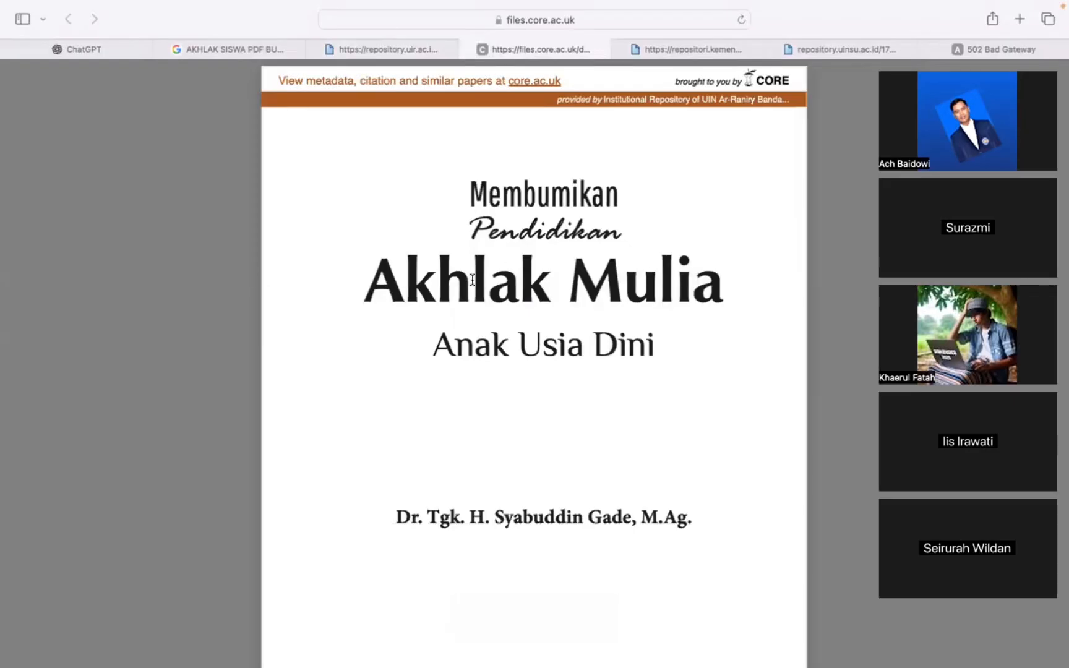
left_click(688, 49)
scroll(567, 284, "down", 5)
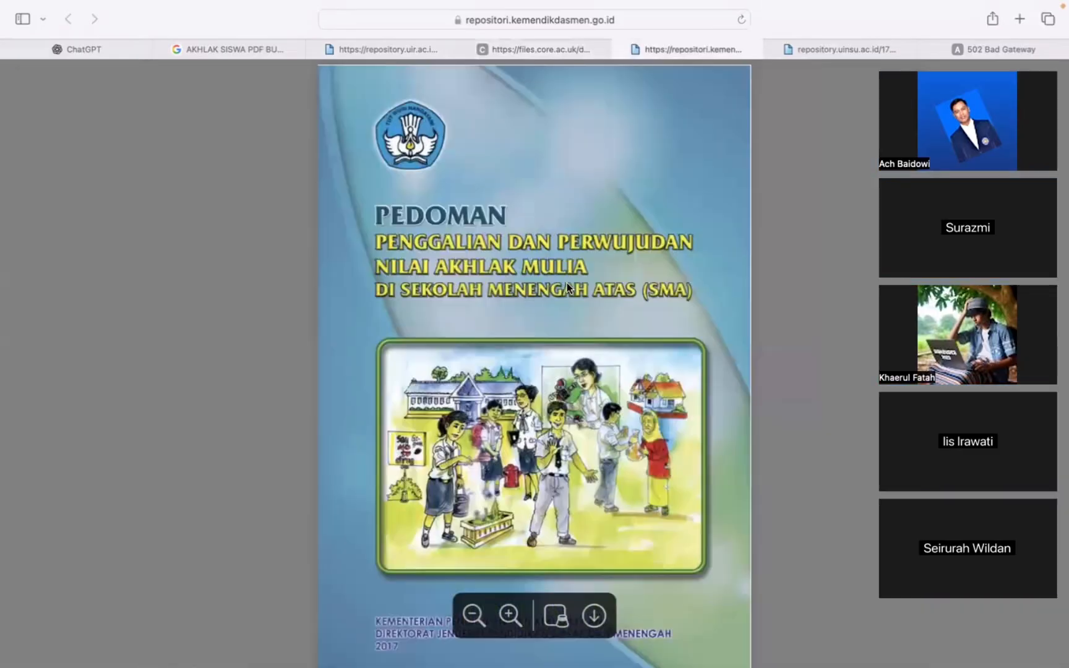
left_click(835, 50)
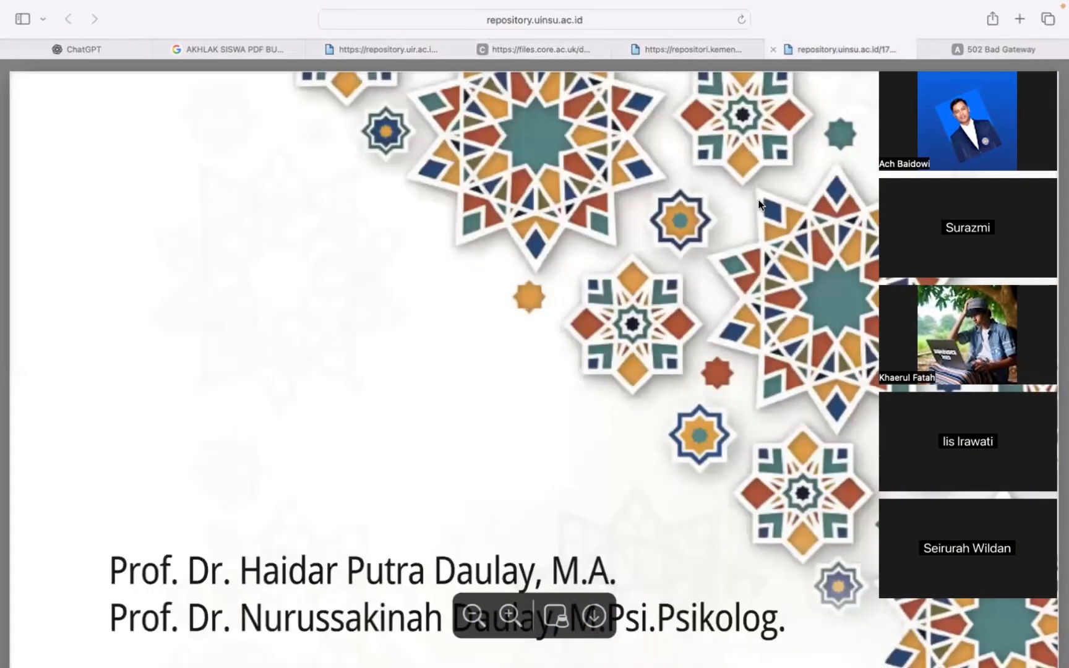
left_click(964, 49)
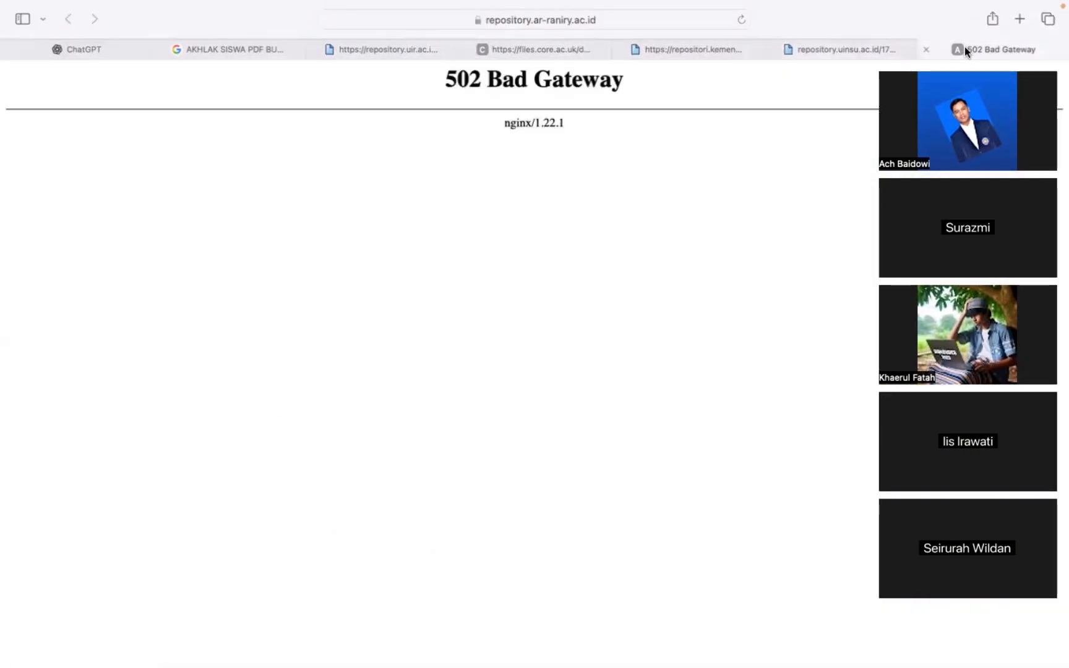
left_click(926, 49)
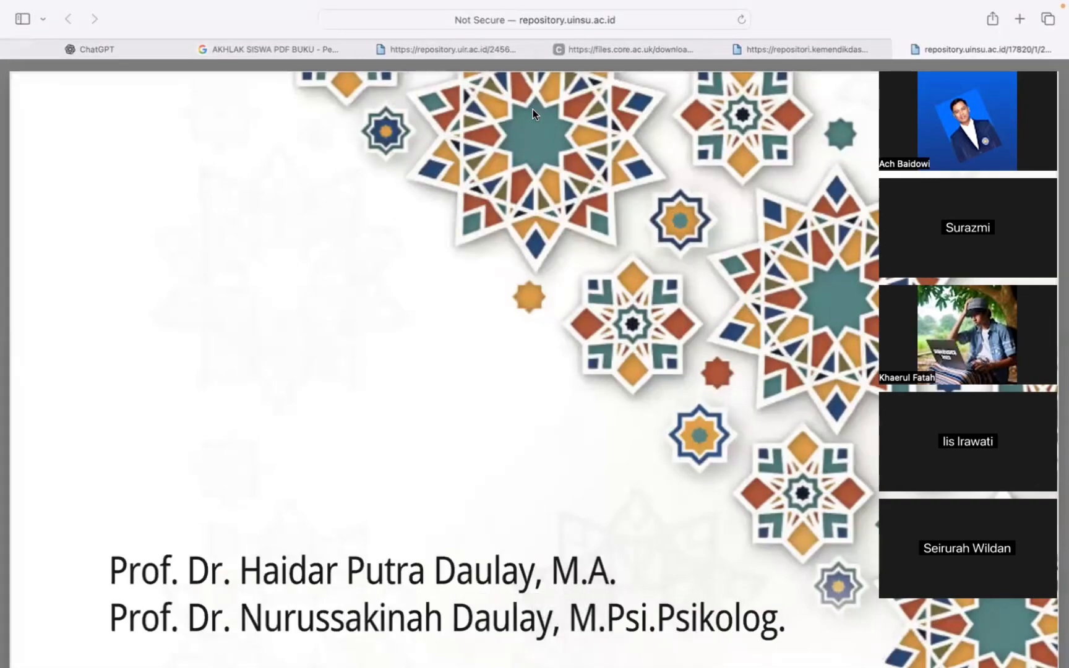
- Return to "Pendidikan Akhlak Bagi Mahasiswa", recheck the thesis title in Word, and bring up the book's DAFTAR ISI
left_click(404, 50)
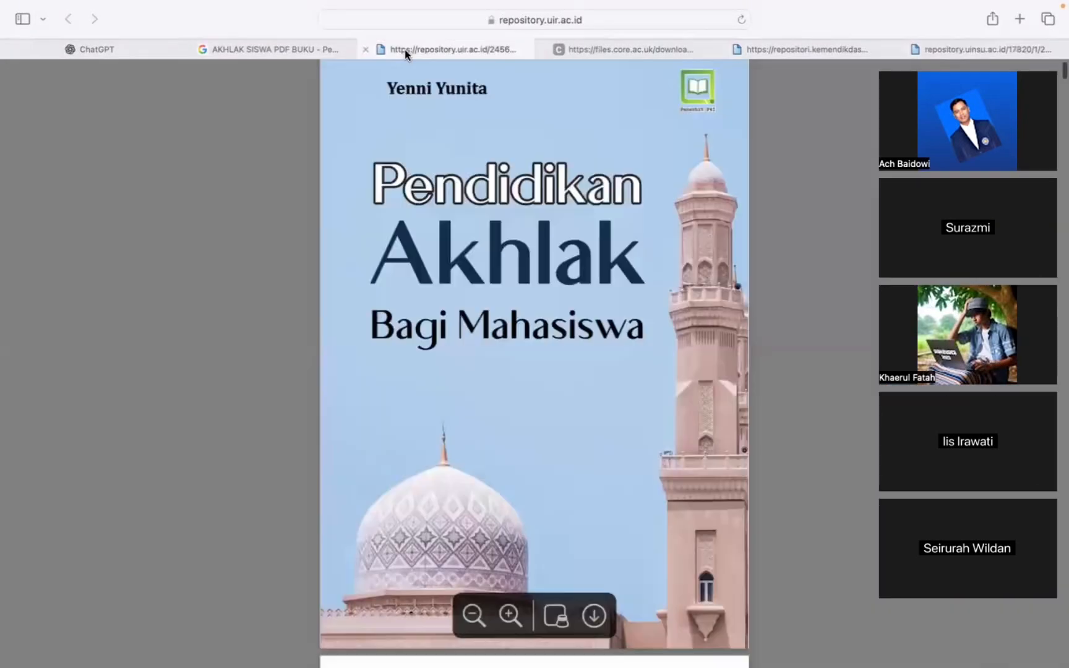
scroll(553, 301, "down", 3)
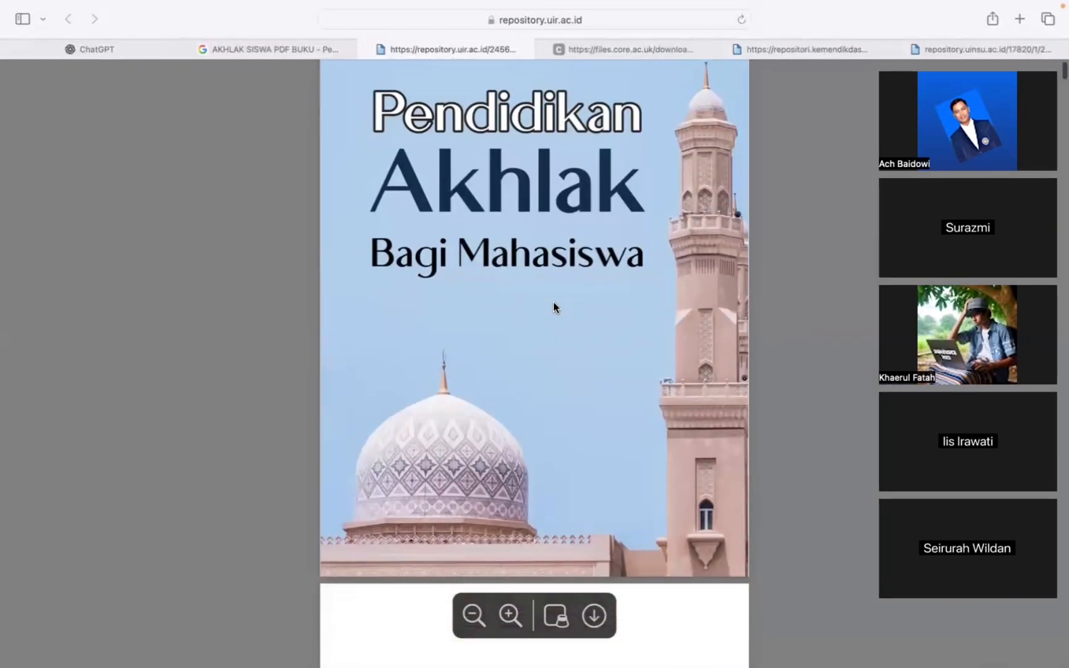
key("ctrl+Right")
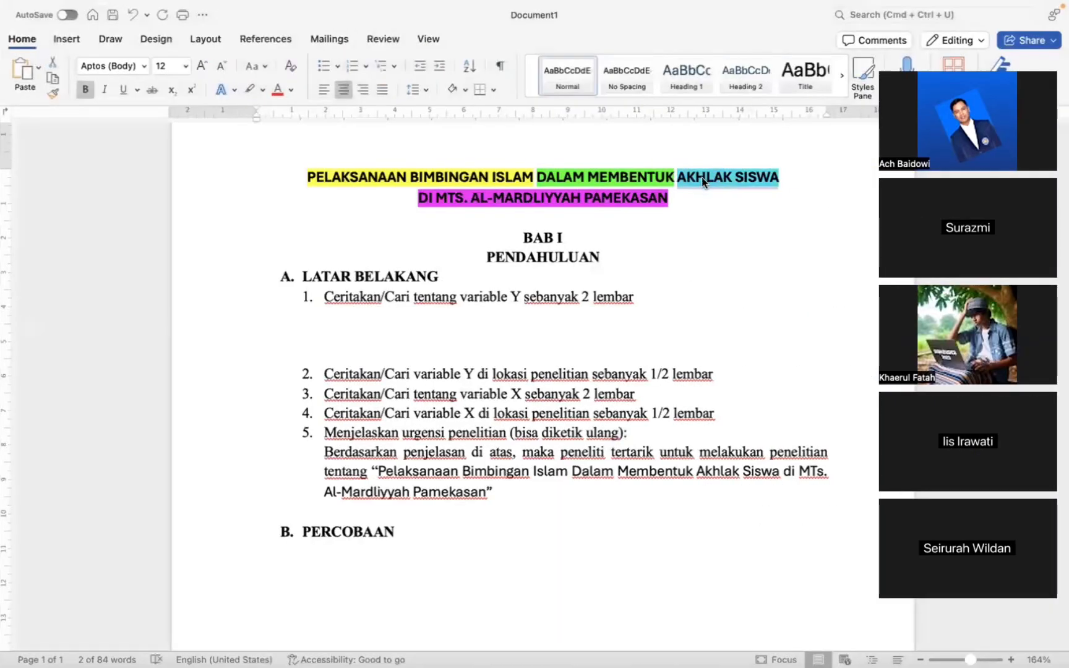
key("ctrl+Left")
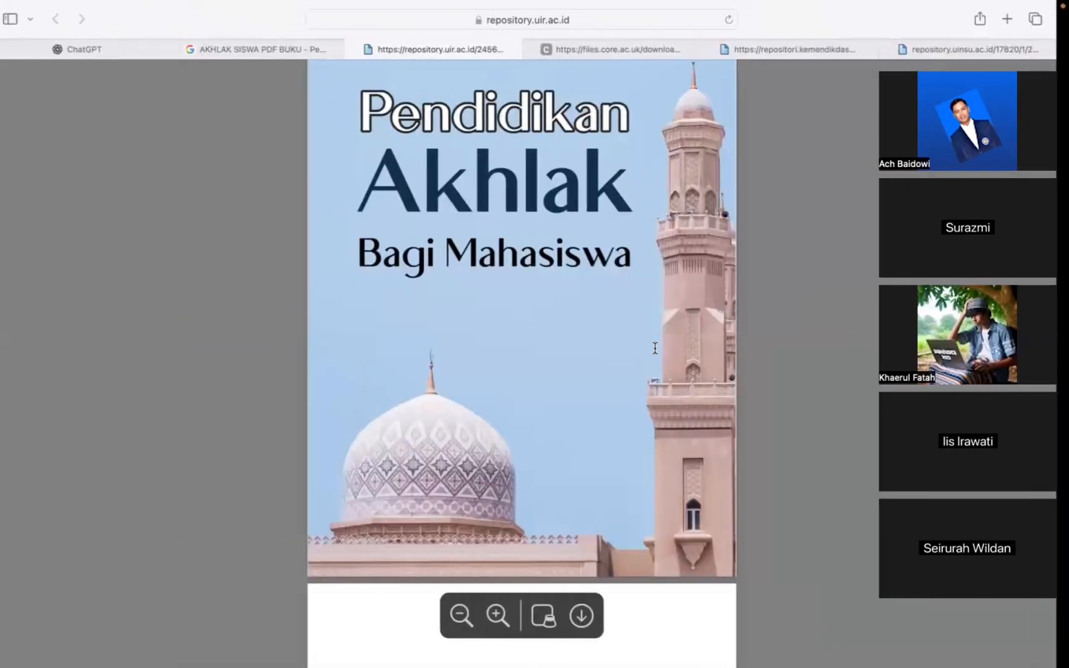
scroll(655, 350, "down", 20)
scroll(655, 355, "down", 3)
key("super+plus")
scroll(655, 355, "down", 3)
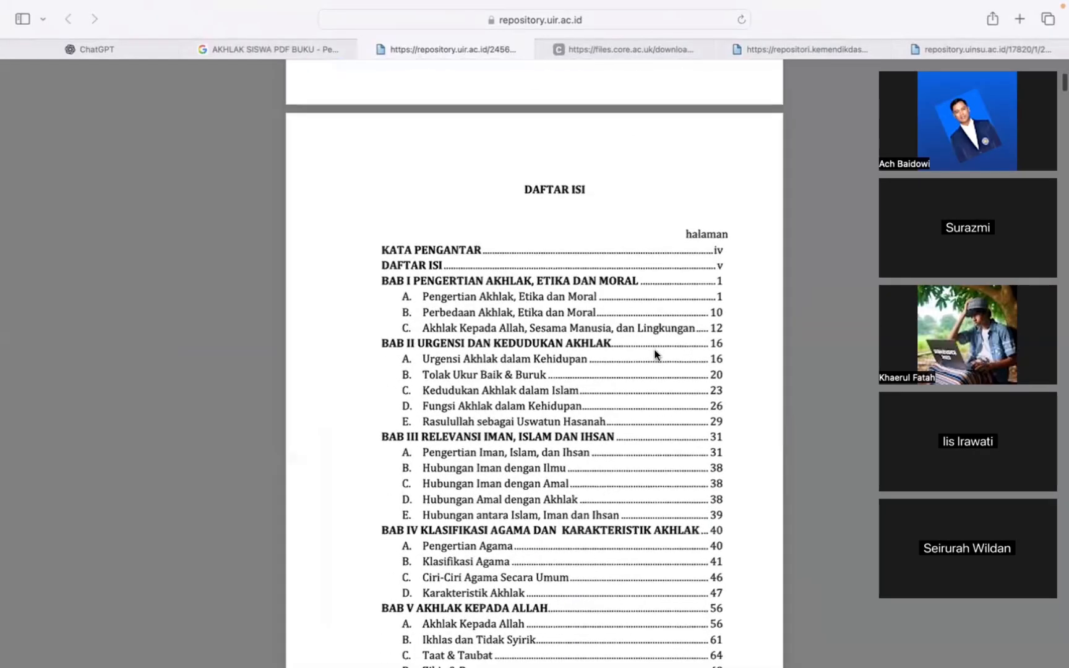
- Go from the DAFTAR ISI to the BAB I section "Pengertian Akhlak, Etika dan Moral"
double_click(461, 299)
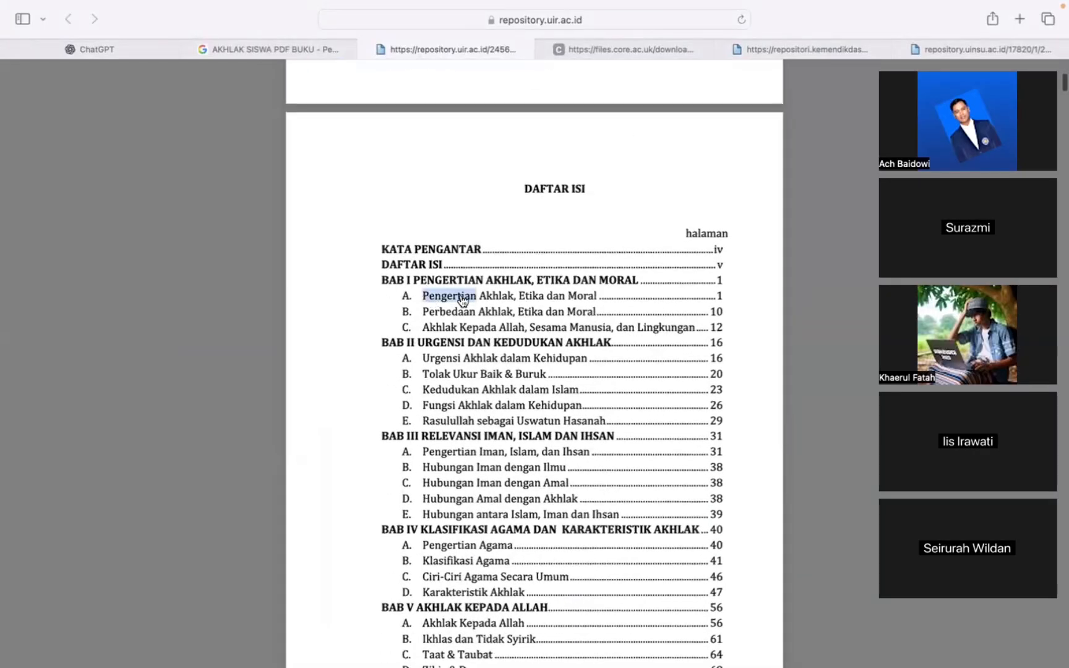
left_click(589, 296)
scroll(702, 334, "up", 2)
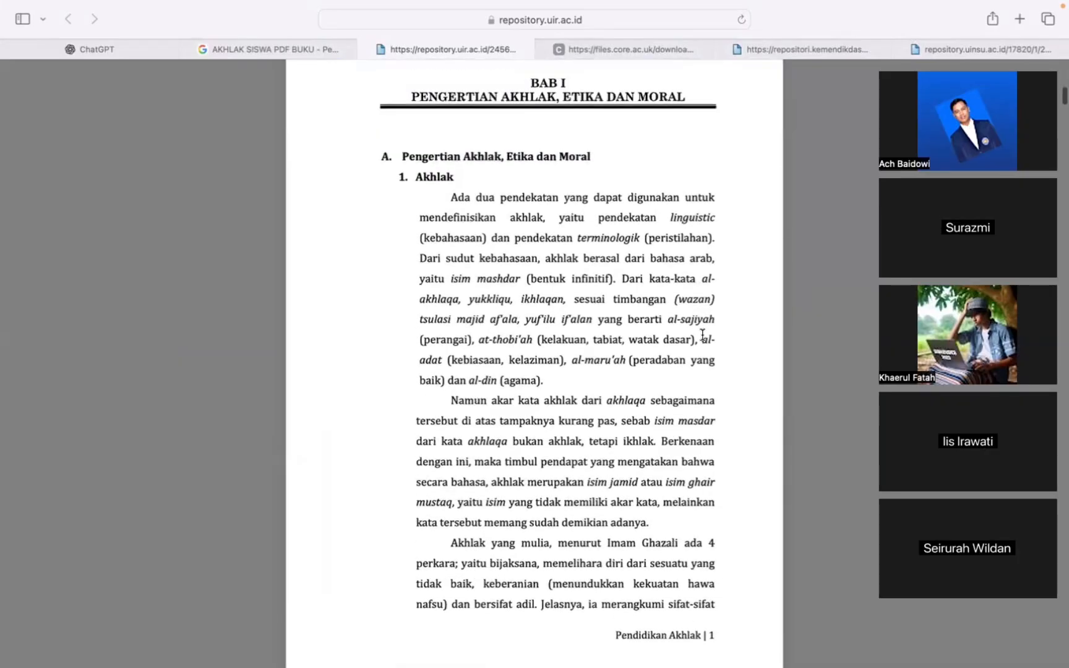
scroll(702, 334, "down", 1)
- Review the chapter list in the DAFTAR ISI through to SINOPSIS and return to the start of BAB I
scroll(520, 263, "up", 15)
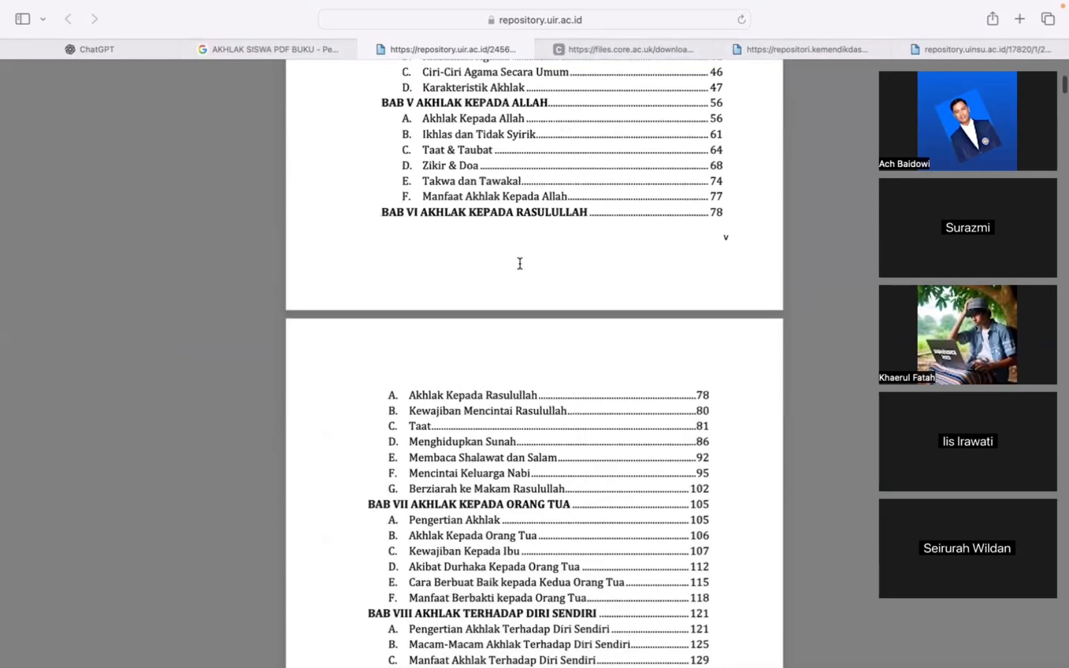
scroll(520, 263, "up", 8)
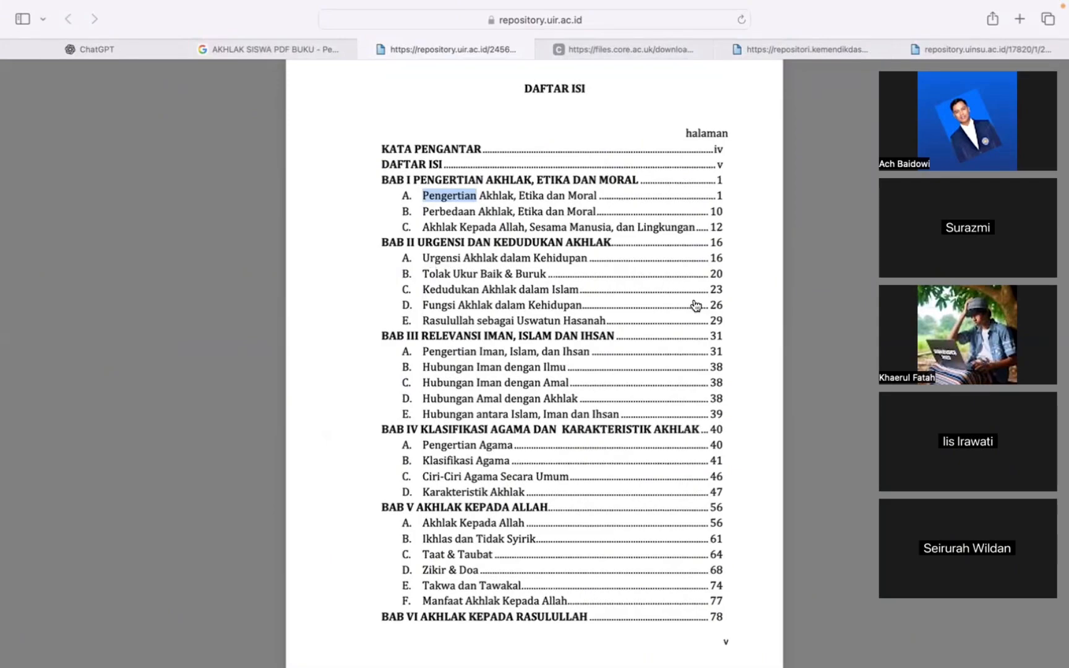
scroll(695, 305, "down", 20)
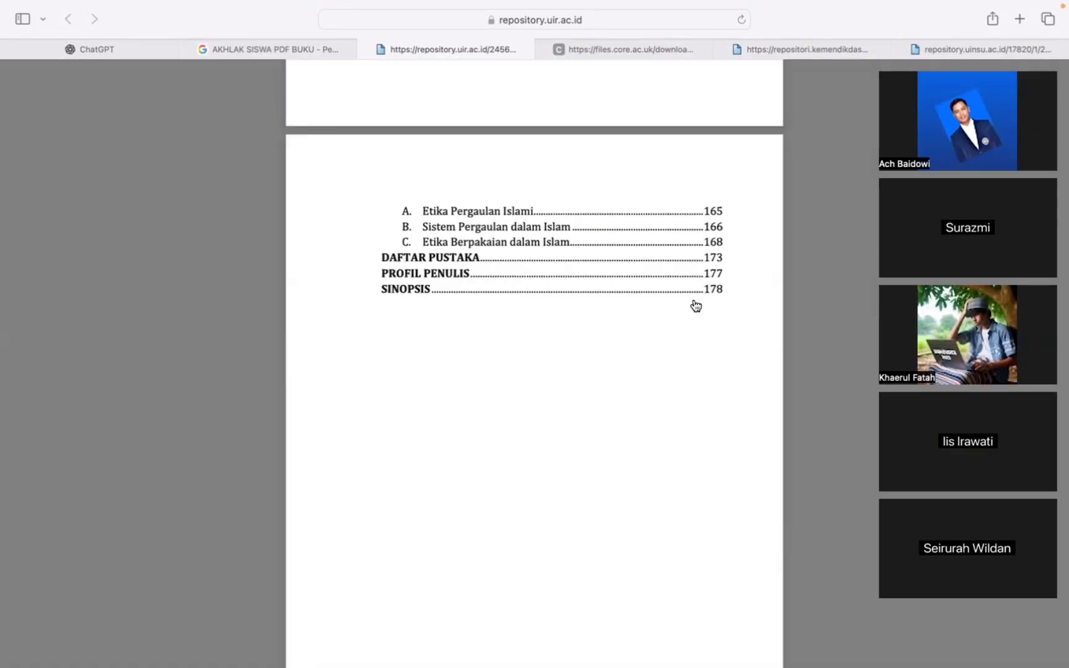
scroll(695, 305, "down", 12)
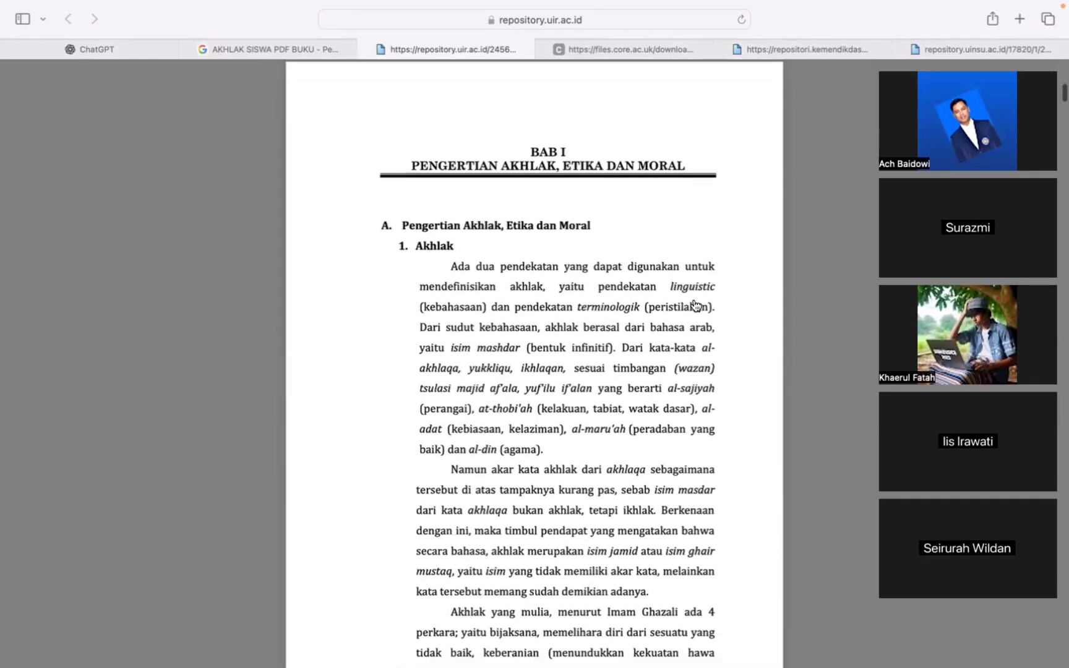
scroll(695, 305, "down", 2)
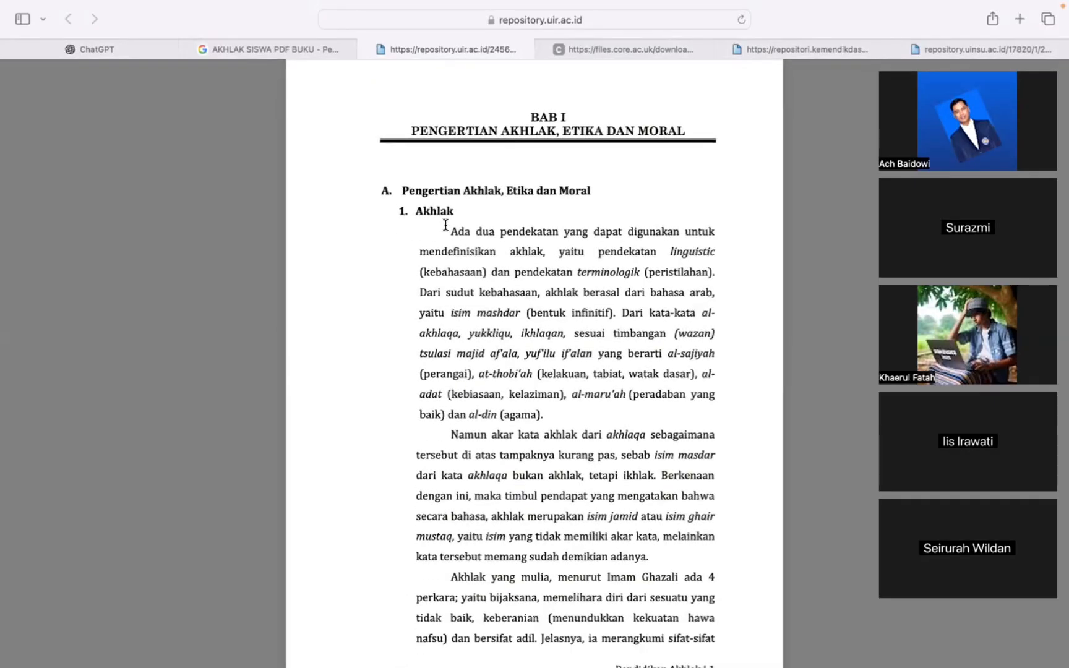
- Examine the "Akhlak" explanation and the scholars' definitions on pages 1 and 2, highlighting the opening paragraph
left_click_drag(449, 229, 585, 435)
scroll(585, 435, "down", 3)
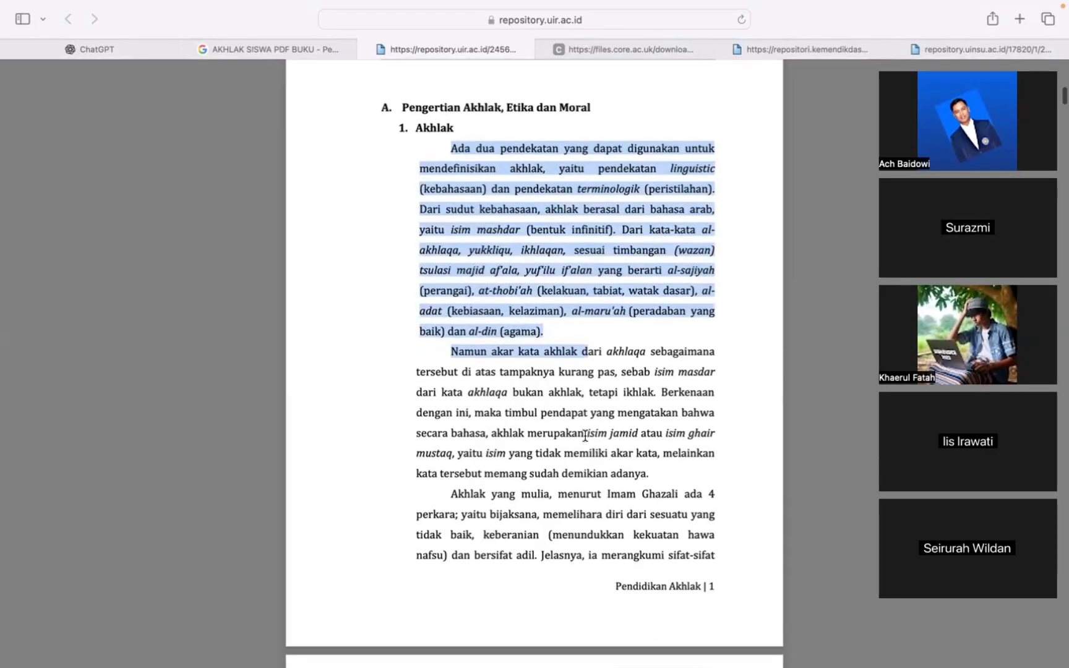
scroll(586, 436, "down", 10)
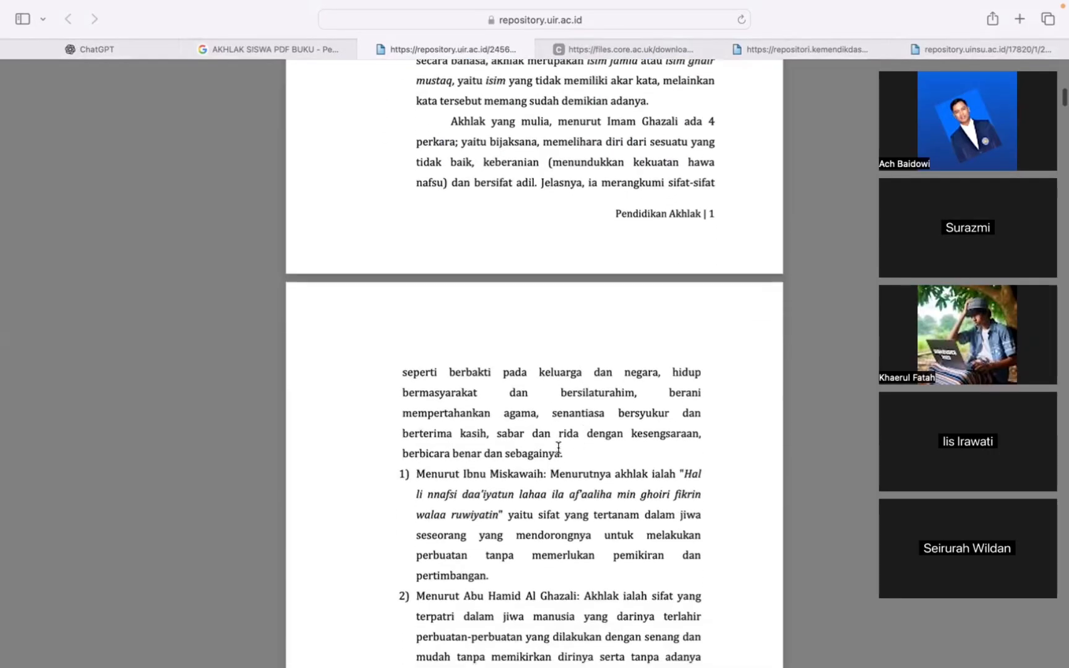
scroll(574, 451, "down", 5)
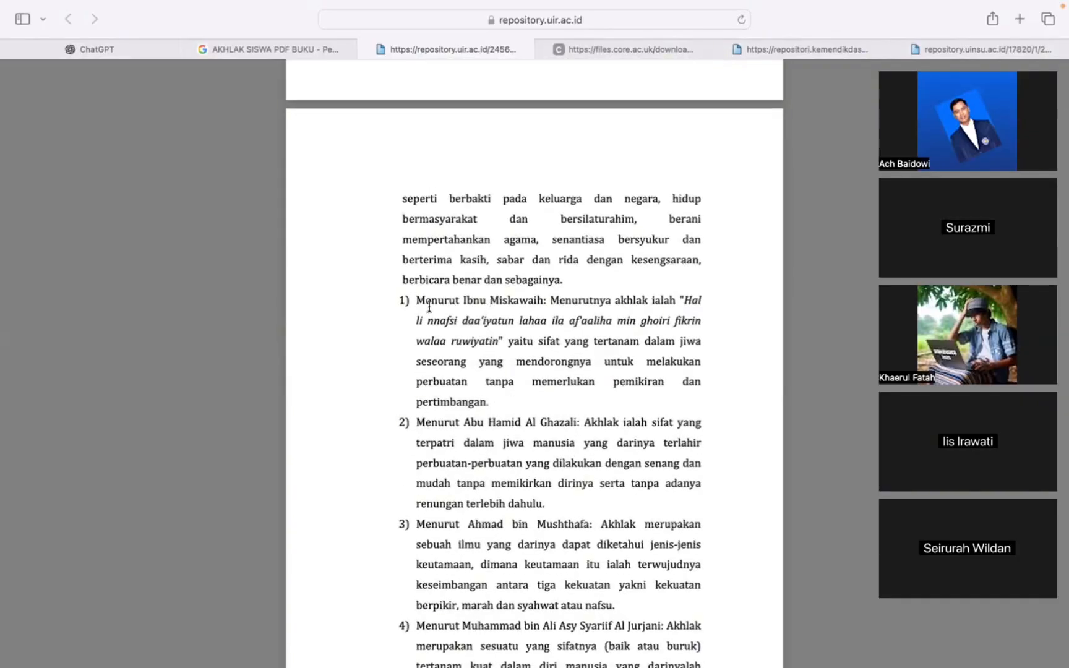
scroll(552, 389, "down", 10)
scroll(553, 389, "up", 8)
scroll(517, 252, "up", 2)
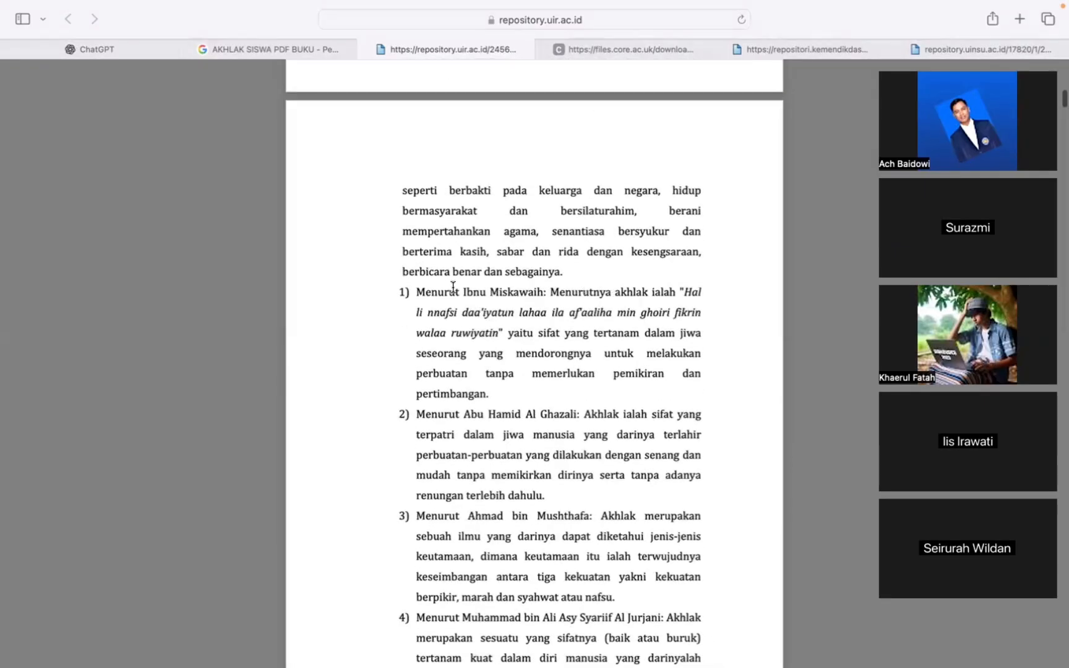
- Select the four numbered definitions of akhlak on page 2, from item 1) through the end of item 4)
left_click_drag(423, 298, 561, 354)
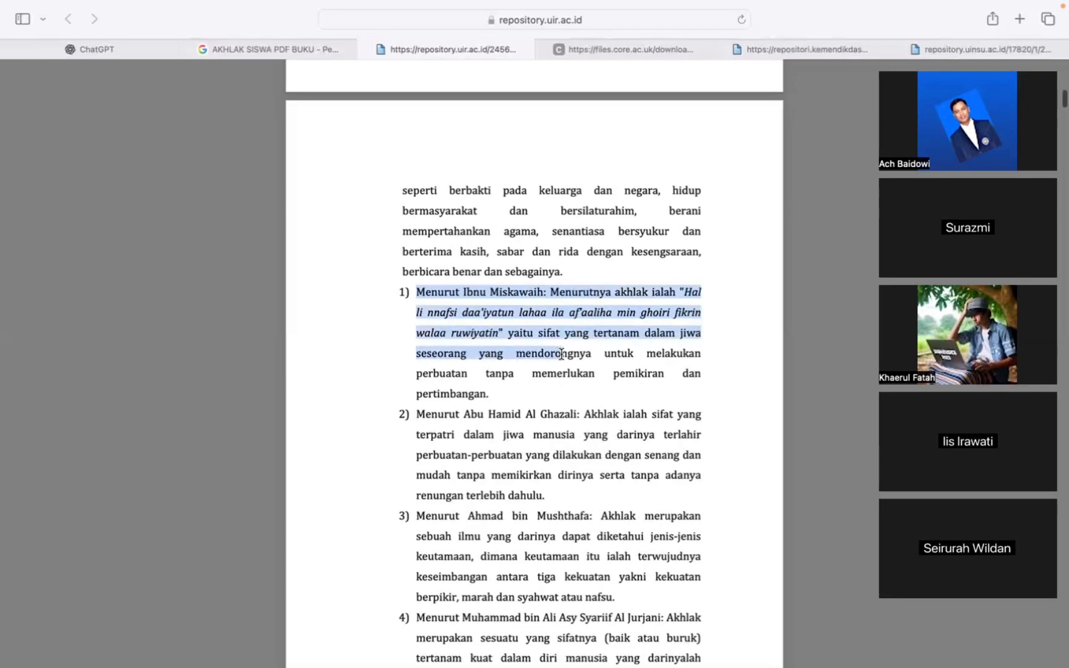
scroll(544, 331, "down", 3)
left_click_drag(416, 200, 592, 604)
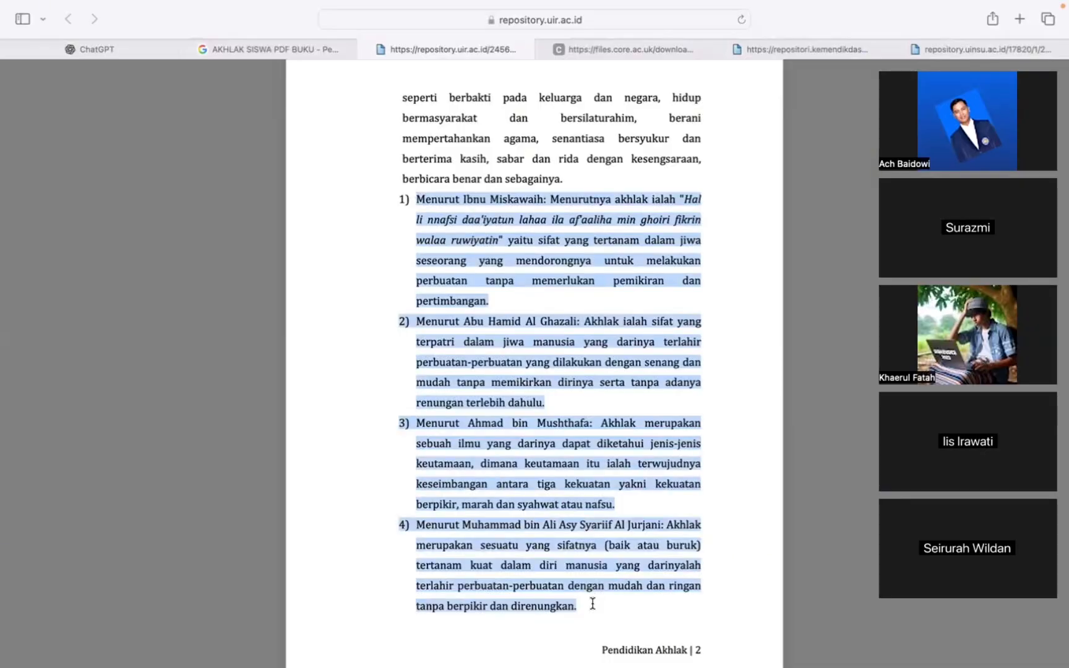
- Switch to ChatGPT and enter the prompt "JAIDKAN 1 PARAGRAF SEBANYAK 150 KATA" without sending it
left_click(106, 56)
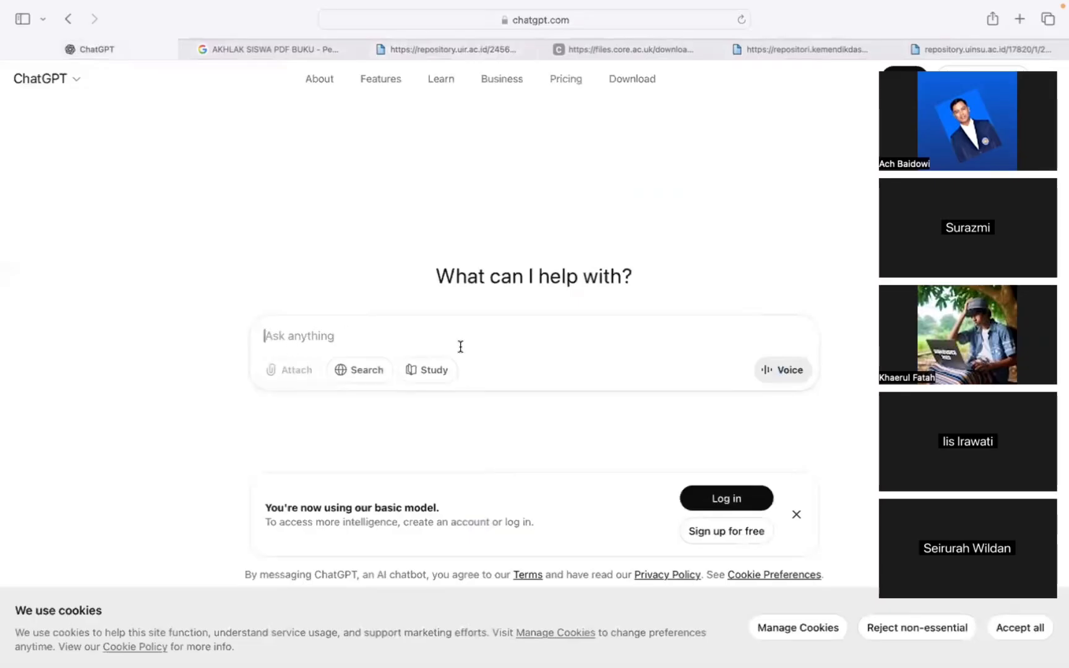
type("JAID")
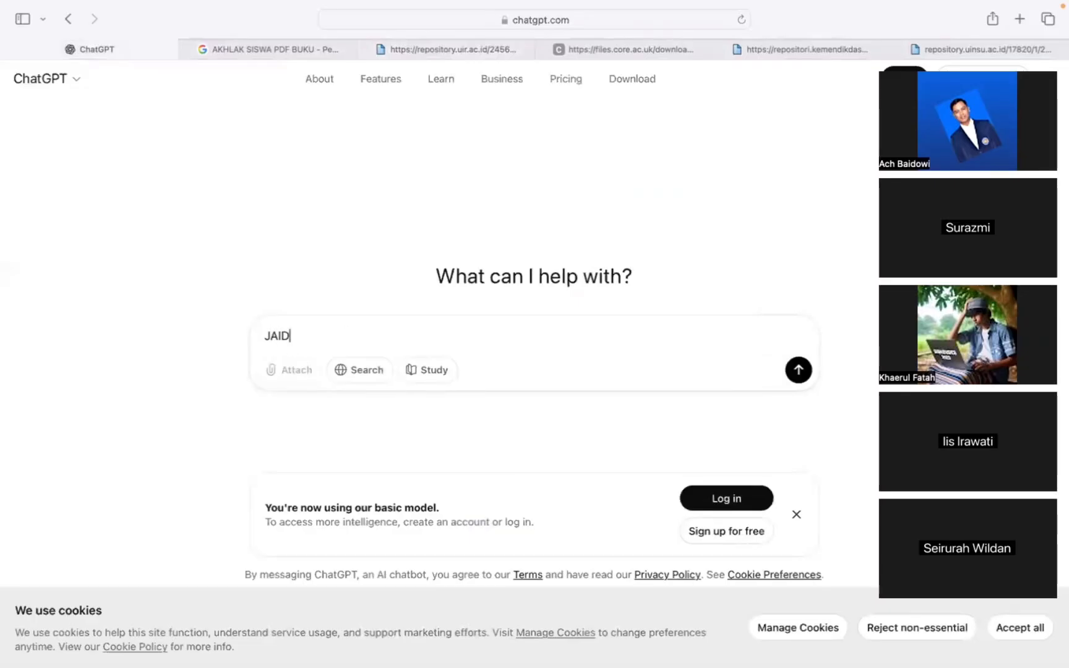
type("KAN 1 PARAGRAF SE")
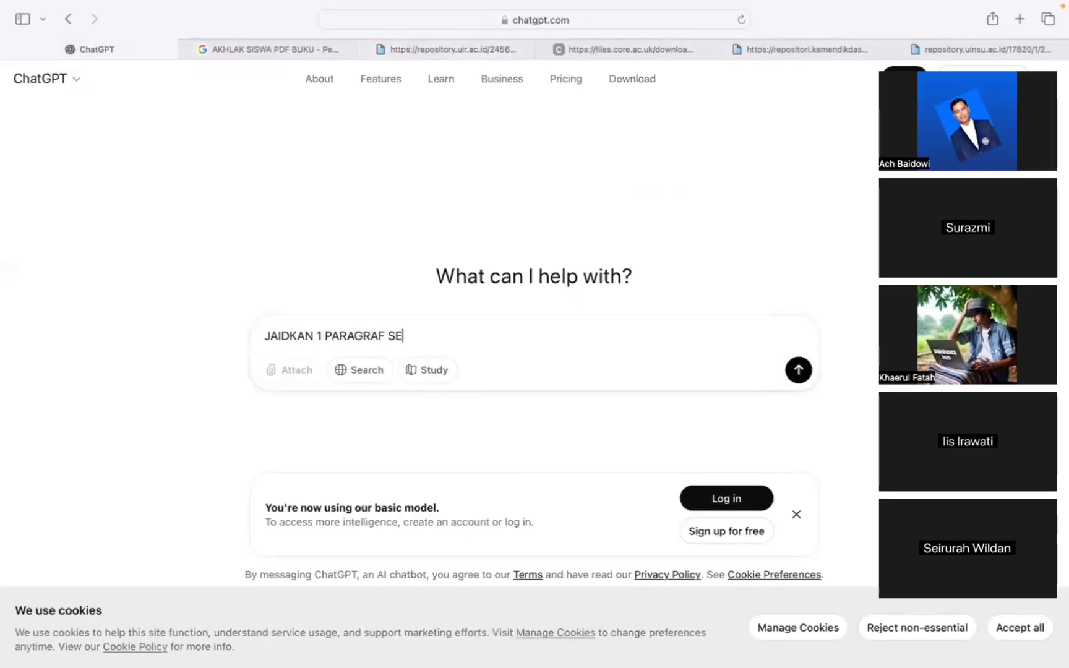
type("BANYAK 150 KATA")
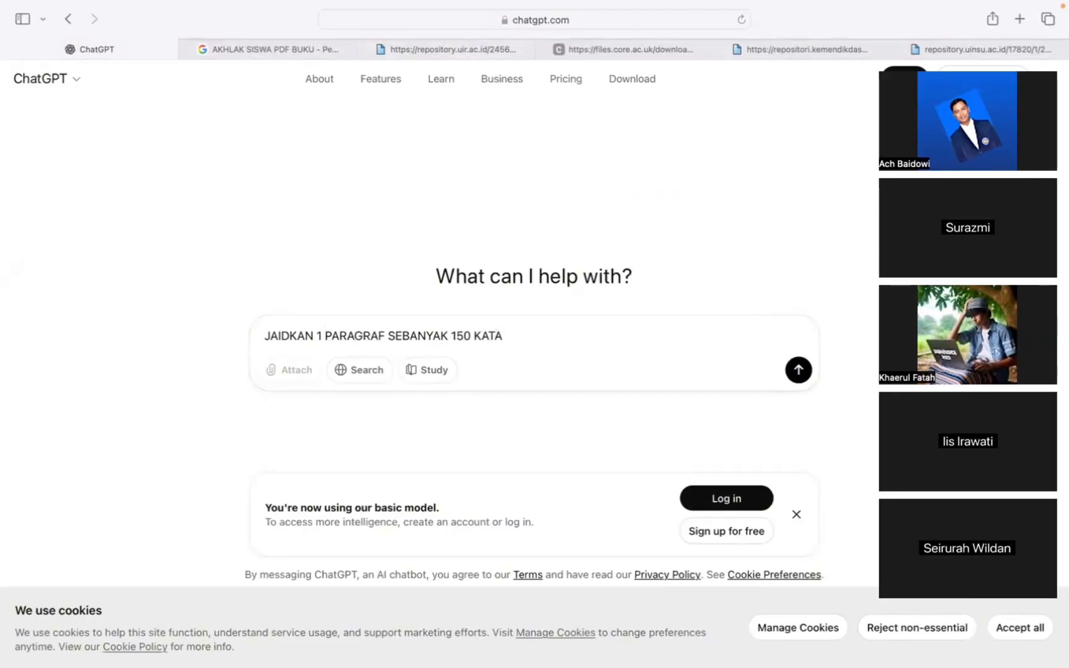
- Replace the prompt's first word "JAIDKAN" with "PARAFRASEKAN"
key("shift+Right")
key("shift+Right")
key("shift+Right")
key("shift+Right")
key("shift+Right")
key("shift+Right")
key("shift+Right")
key("shift+Right")
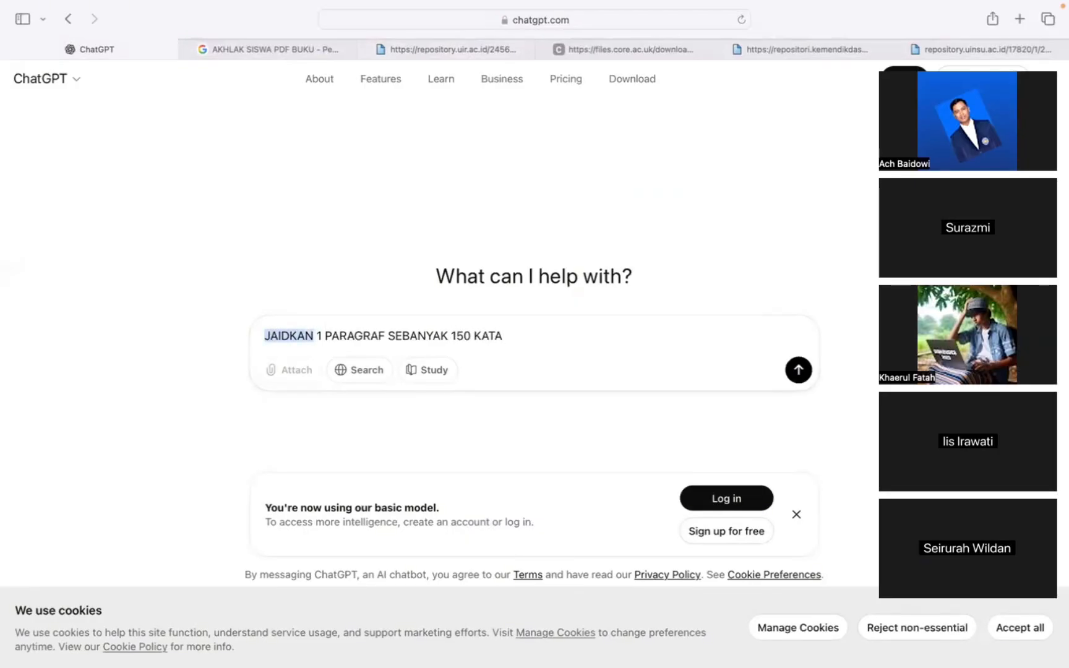
type("F")
key("BackSpace")
type("PARAFRASEKAN")
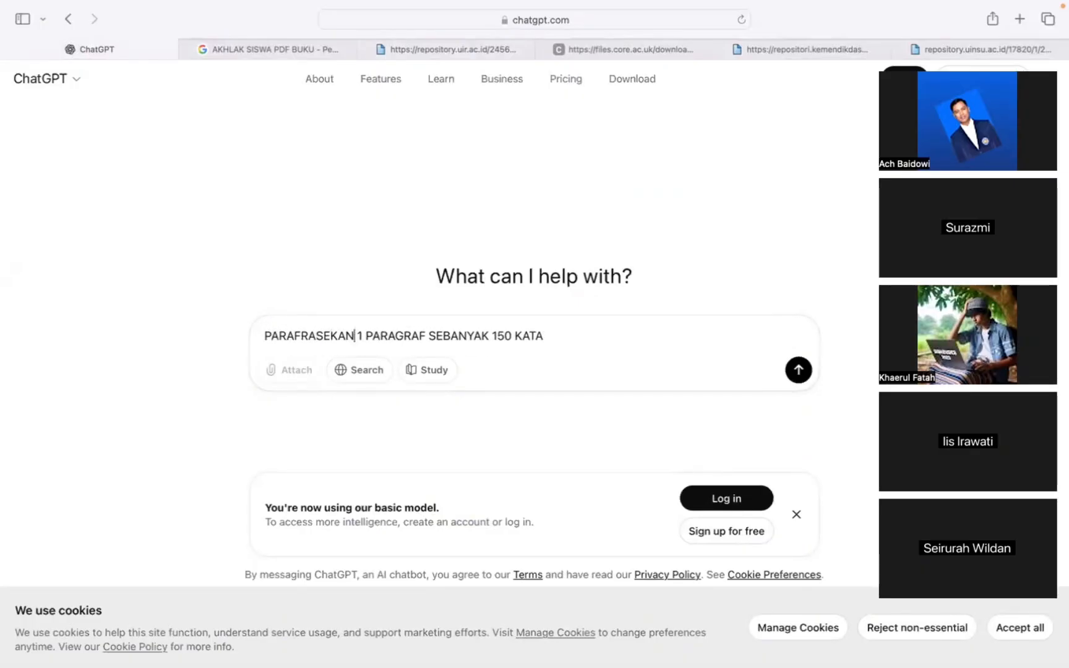
- Complete the prompt "PARAFRASEKAN 1 PARAGRAF SEBANYAK 150 KATA:" with the four copied akhlak definitions after the colon and send it
key("alt+Right")
key("alt+Right")
key("alt+Right")
key("alt+Right")
key("alt+Right")
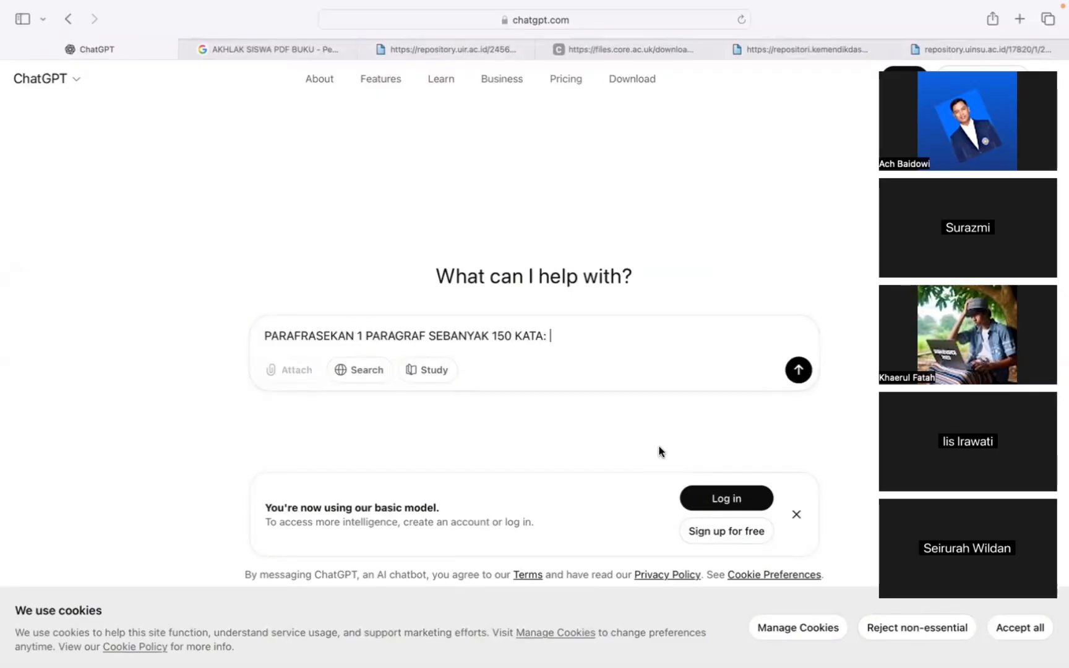
key("super+v")
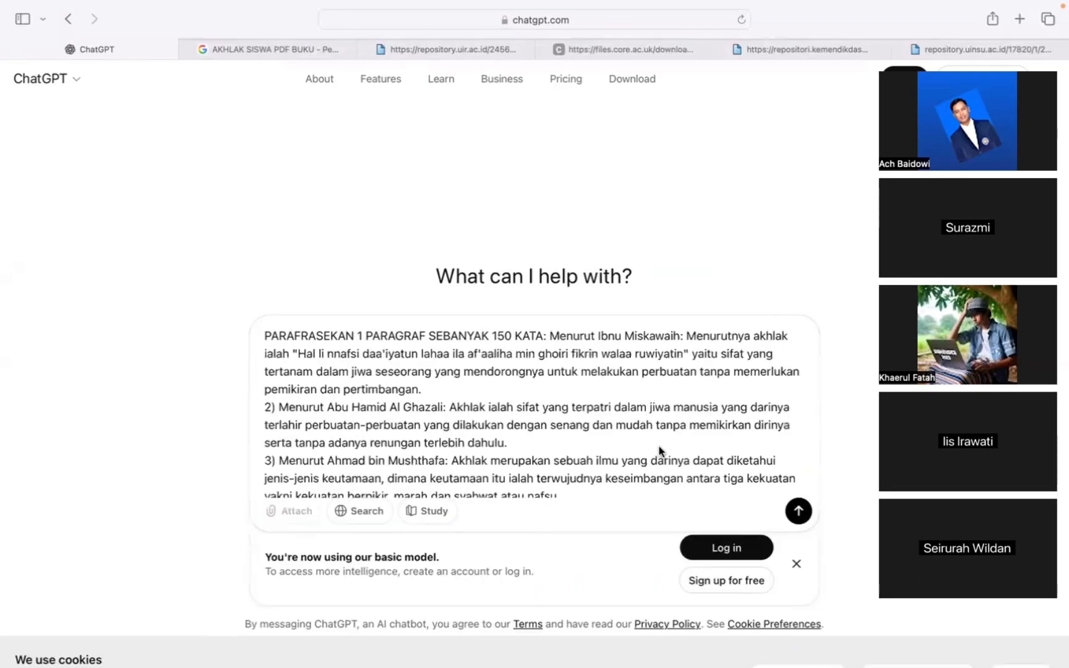
scroll(650, 385, "down", 3)
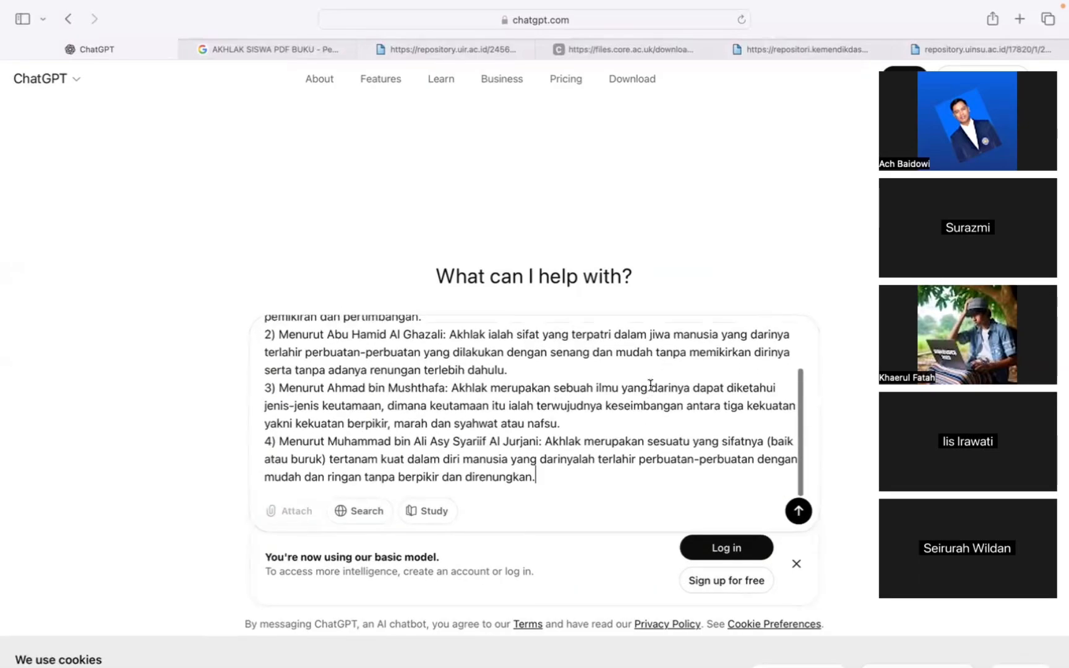
key("Return")
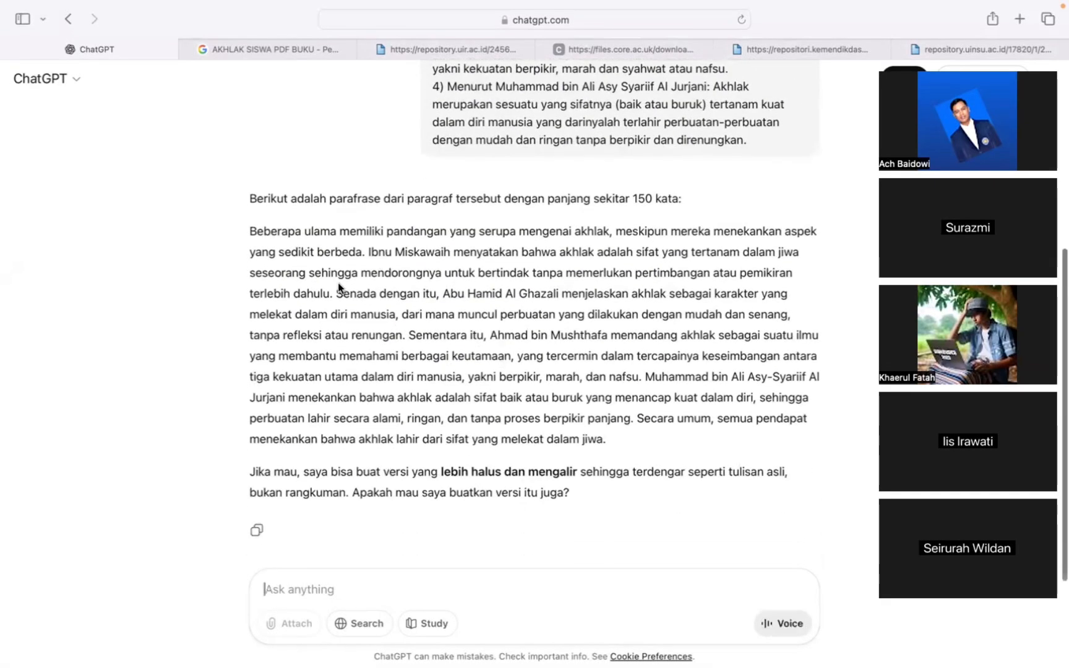
- Copy the paraphrased paragraph from ChatGPT's reply into the Word document, below item 1 of "LATAR BELAKANG"
left_click_drag(251, 230, 632, 437)
key("super+c")
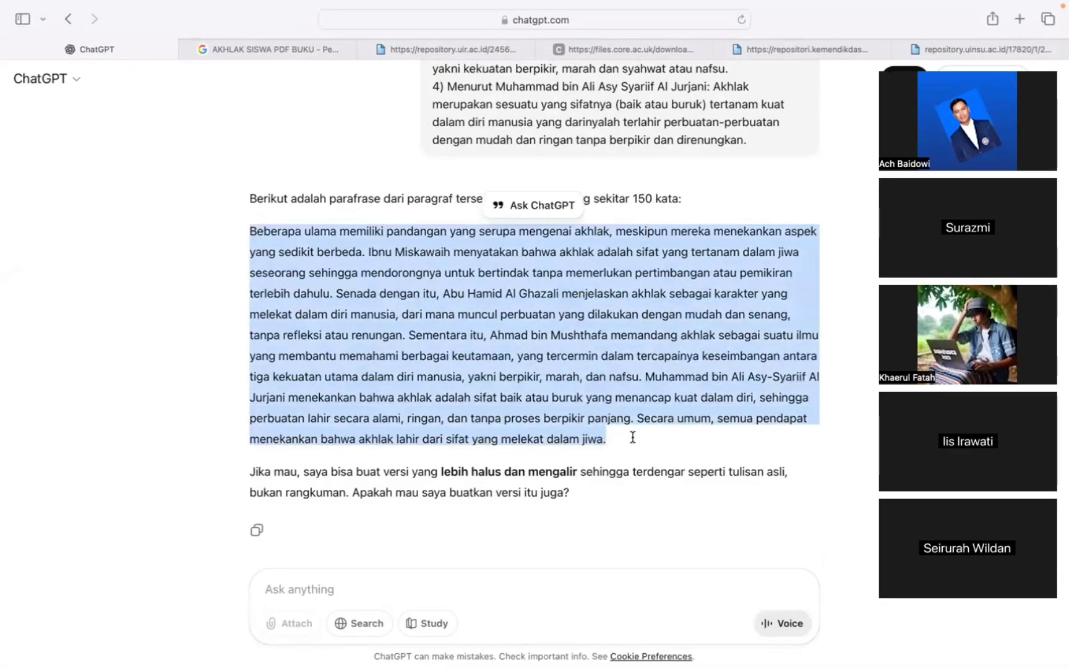
key("ctrl+Right")
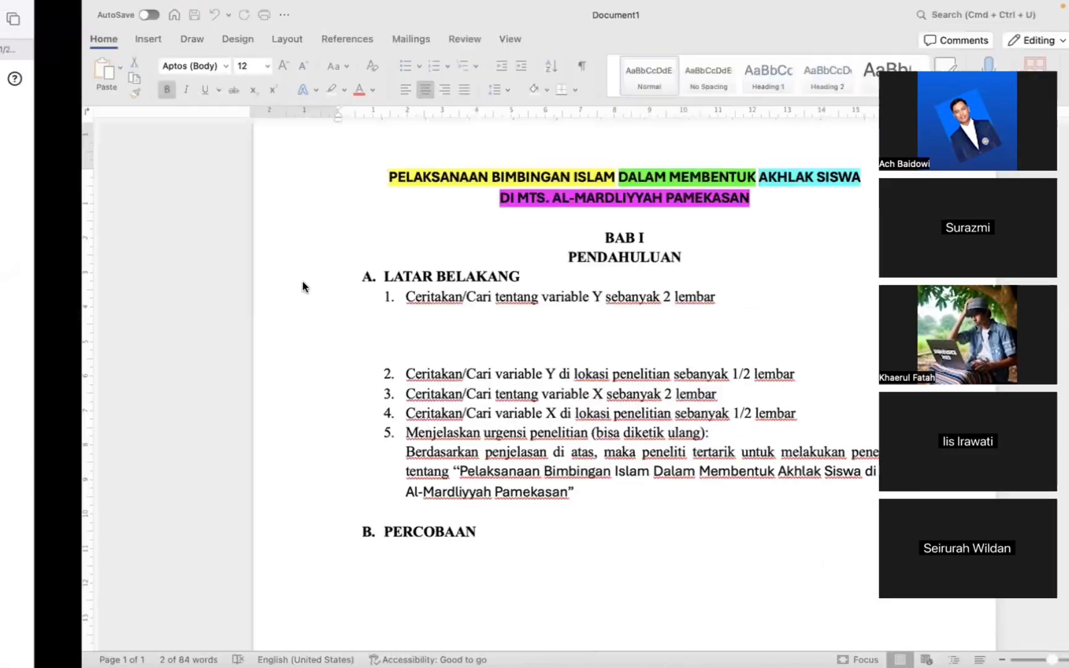
left_click(378, 326)
key("Return")
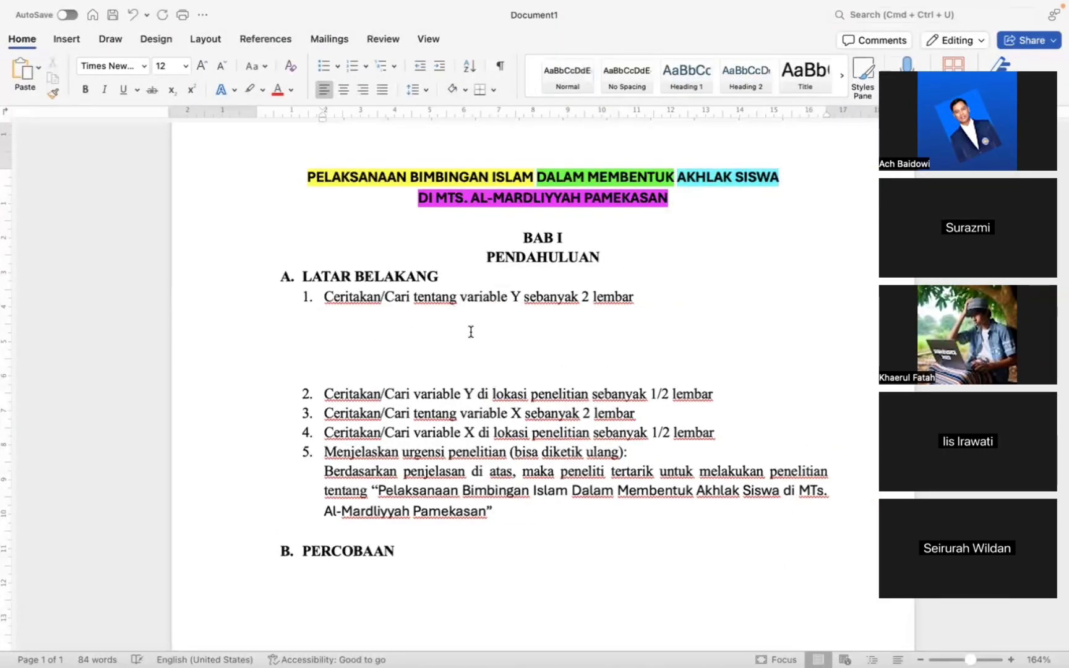
key("super+v")
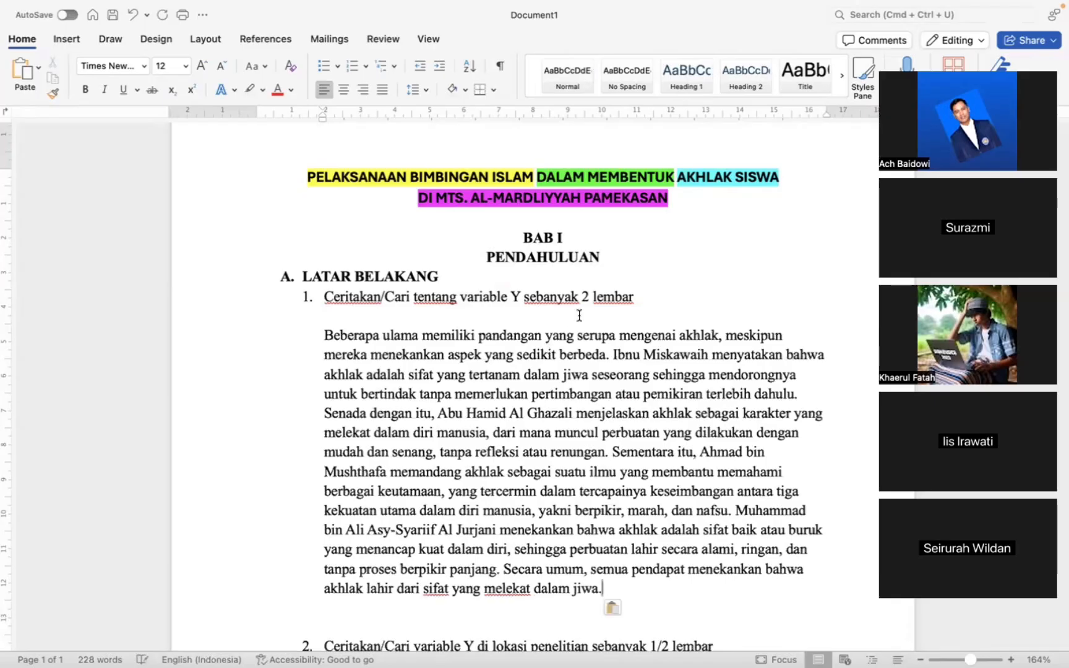
- Justify the pasted akhlak paragraph and indent its first line
left_click(583, 337)
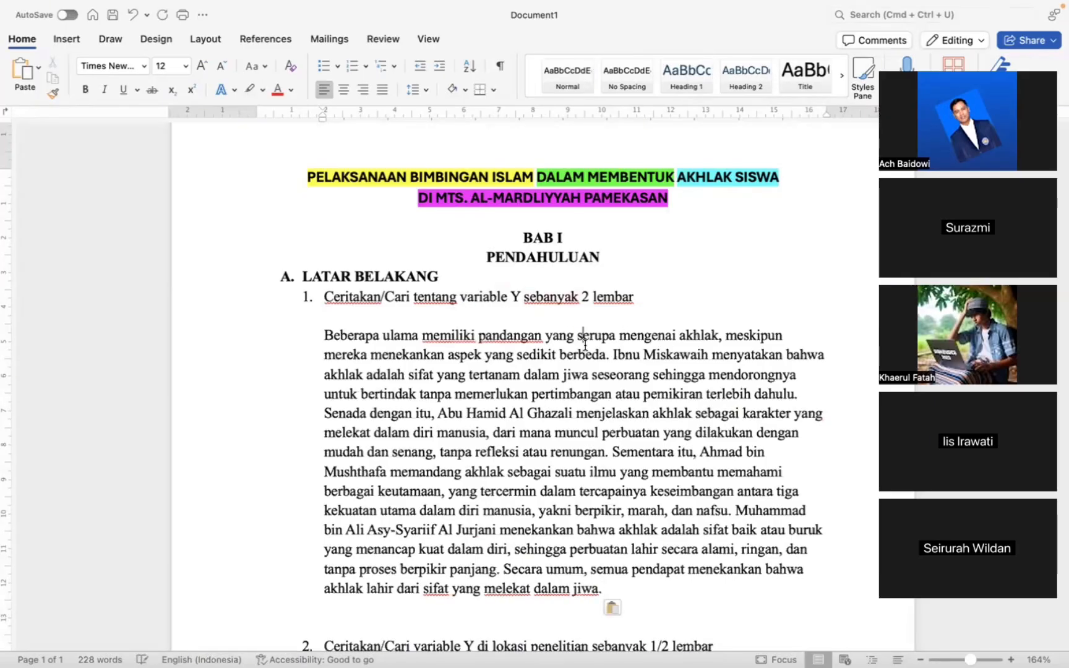
key("super+j")
key("Home")
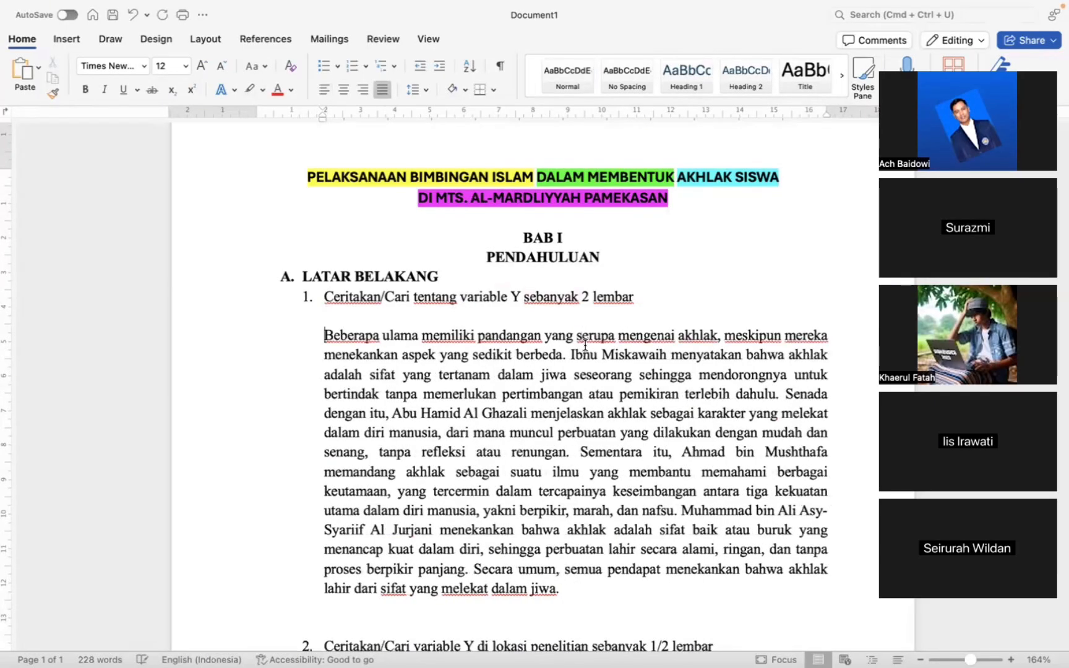
key("Tab")
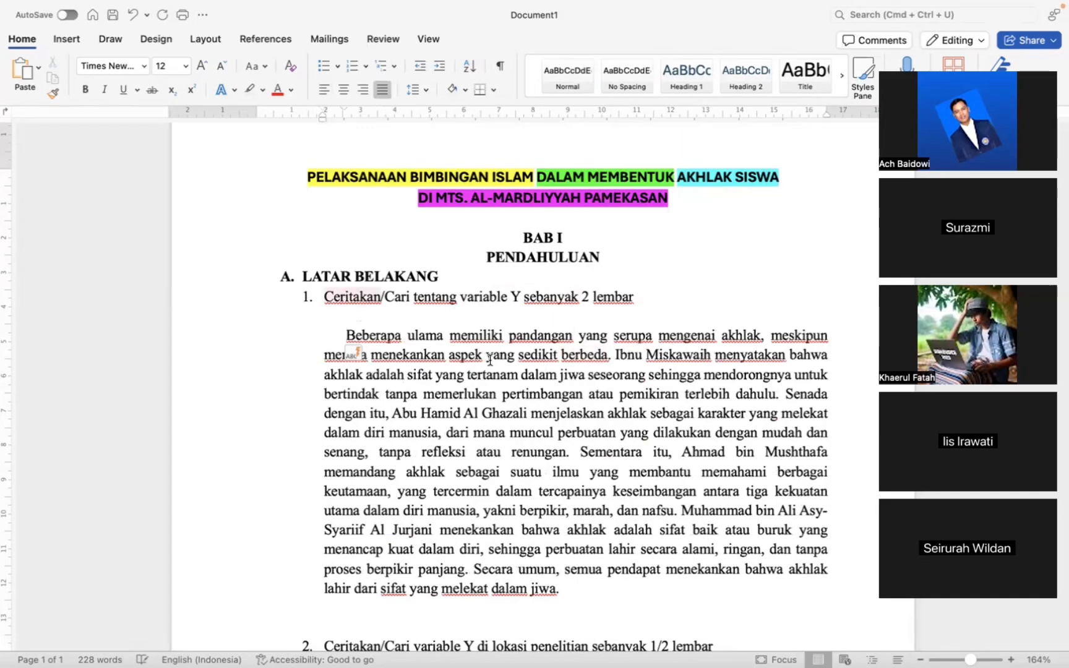
- Delete the paragraph's closing sentence, from "Secara umum" through "melekat dalam jiwa."
scroll(433, 334, "down", 2)
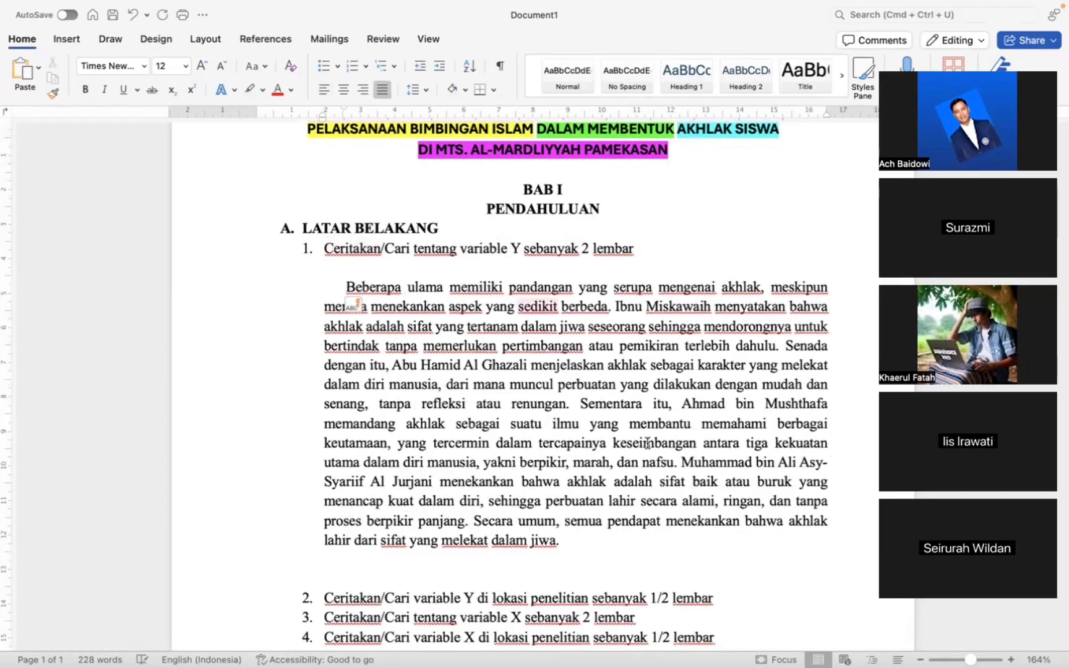
scroll(648, 444, "down", 3)
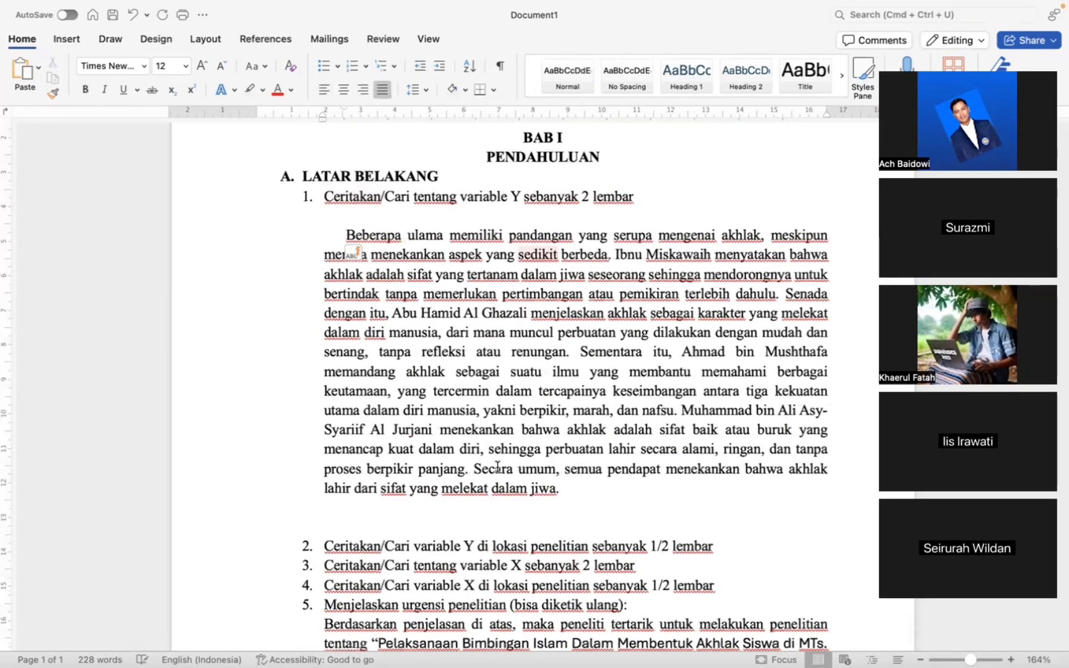
left_click_drag(475, 469, 545, 481)
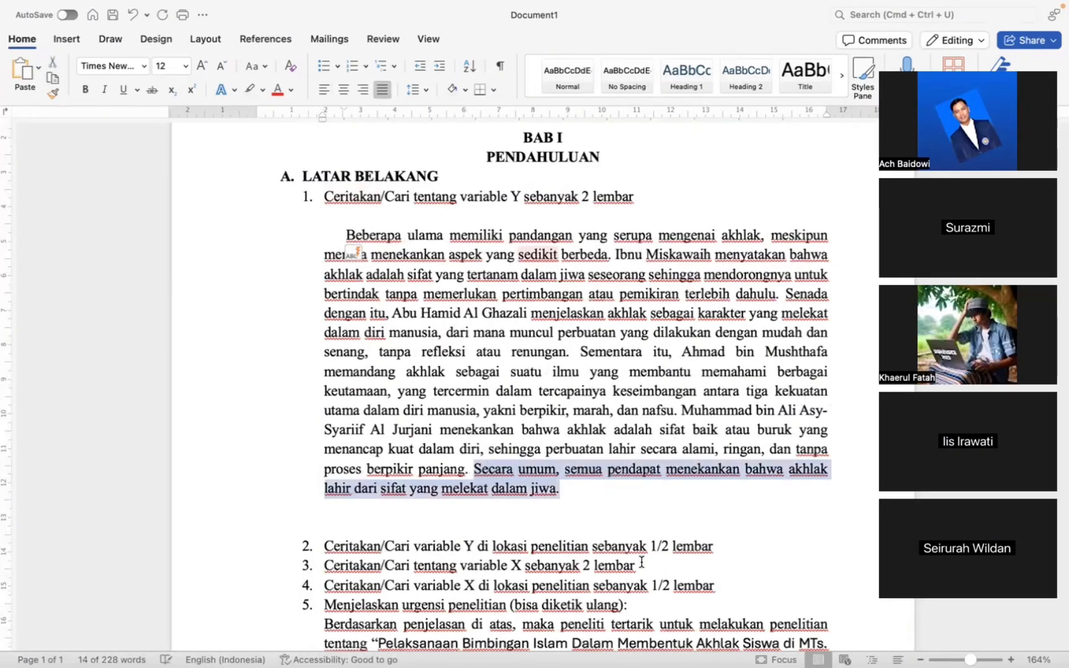
key("BackSpace")
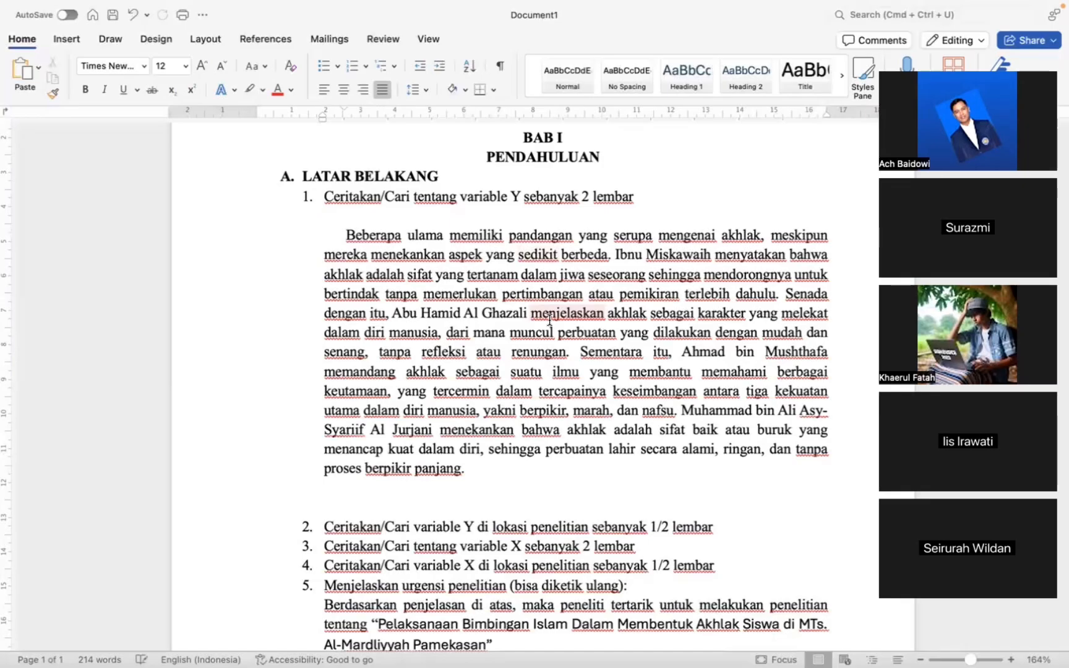
- Compare the paraphrased paragraph in Word with the four numbered source definitions on page 2 of the repository.uir.ac.id PDF in Safari
left_click_drag(343, 235, 554, 474)
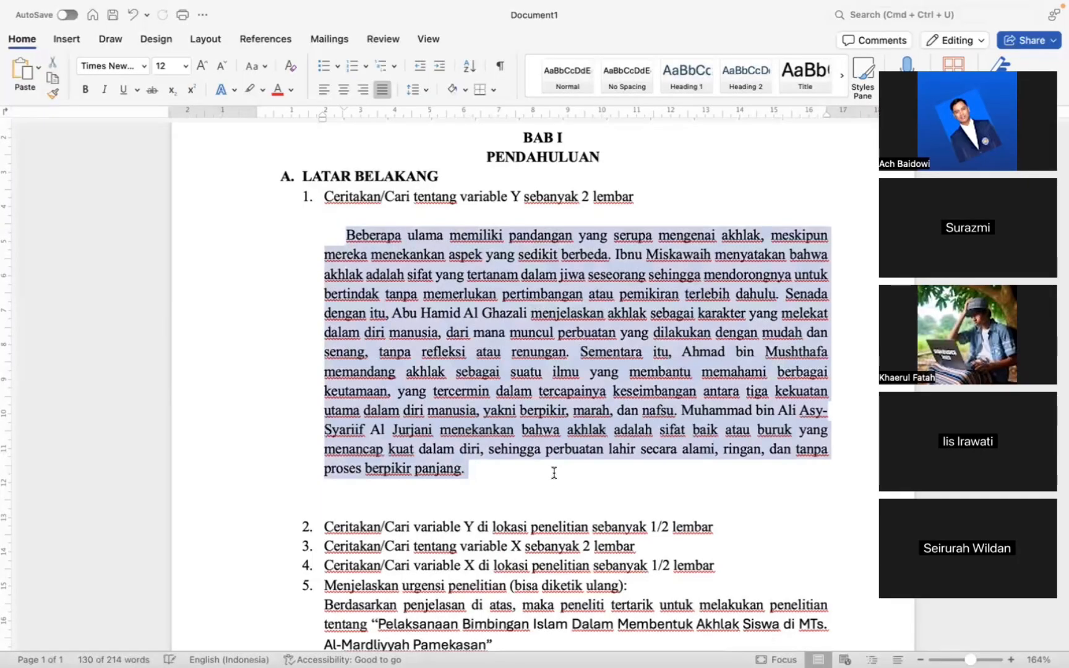
left_click(512, 474)
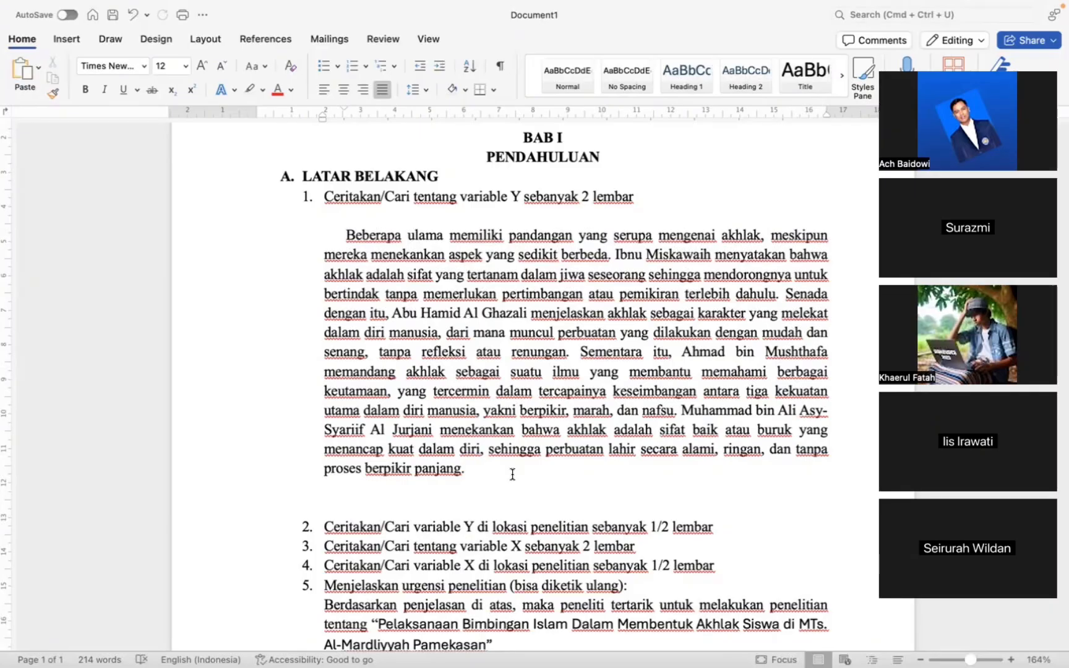
key("ctrl+Left")
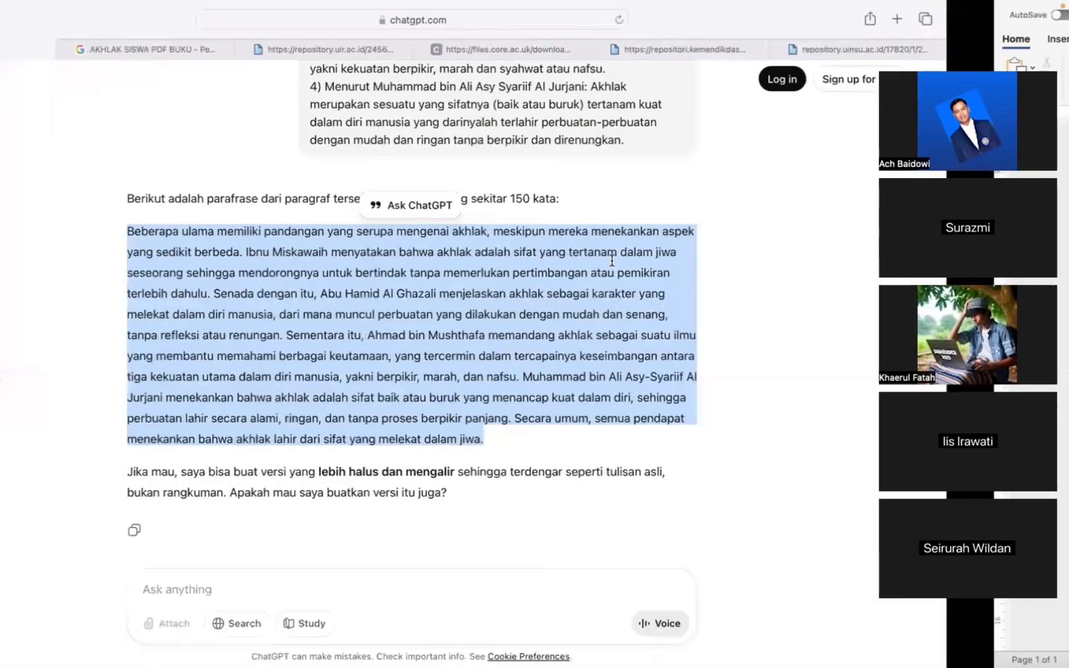
left_click(396, 71)
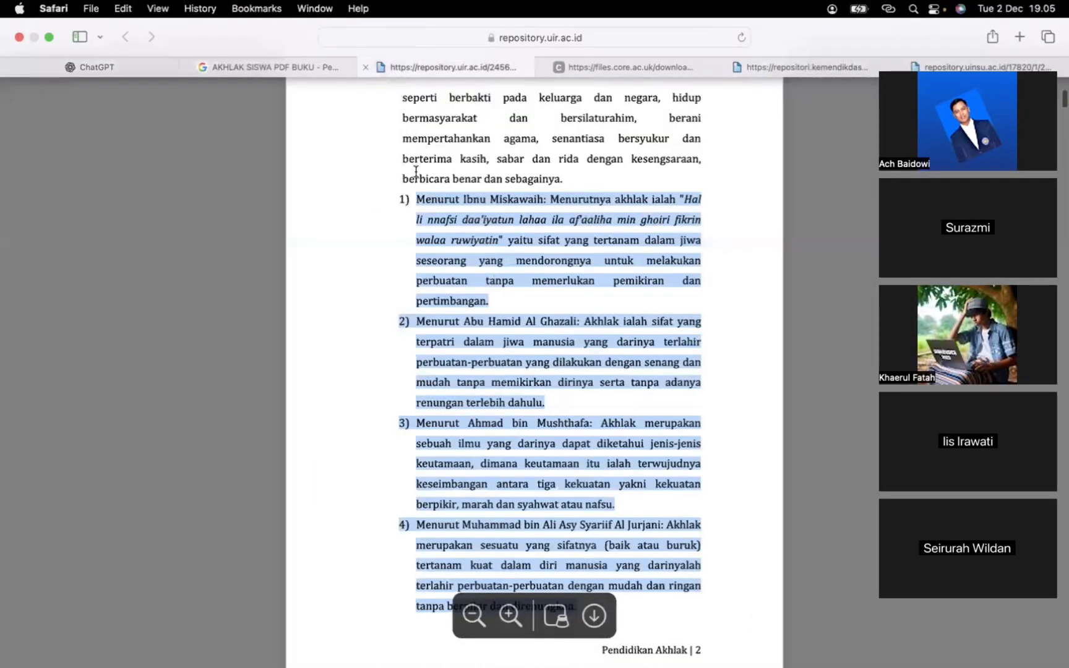
scroll(465, 321, "down", 2)
scroll(463, 326, "up", 1)
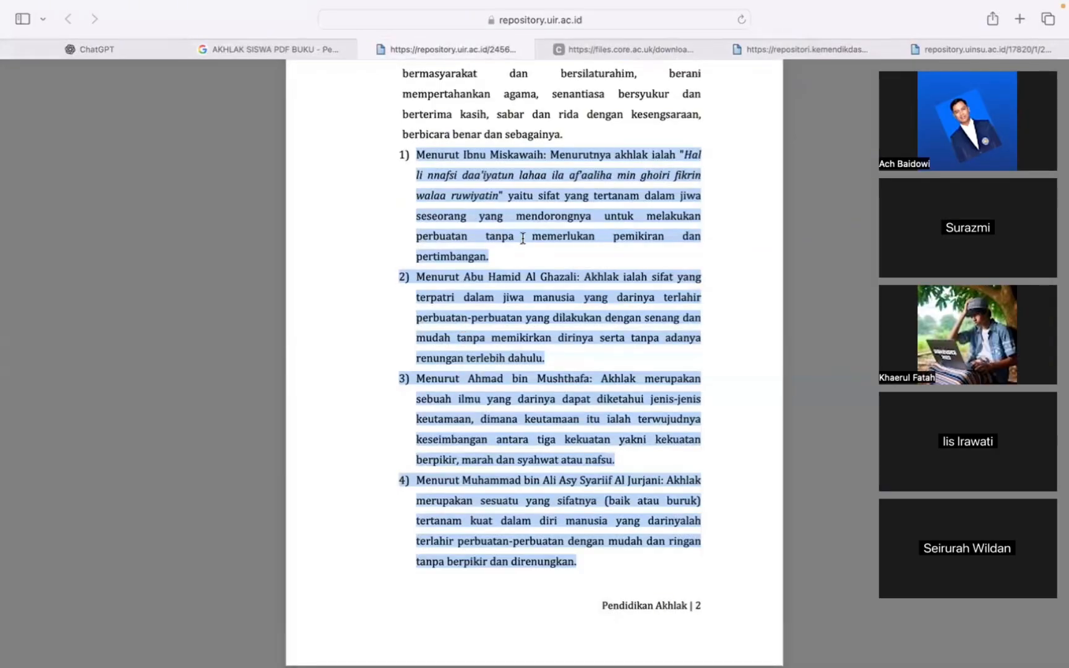
left_click(506, 258)
left_click_drag(416, 149, 593, 555)
key("ctrl+Right")
left_click_drag(345, 241, 485, 468)
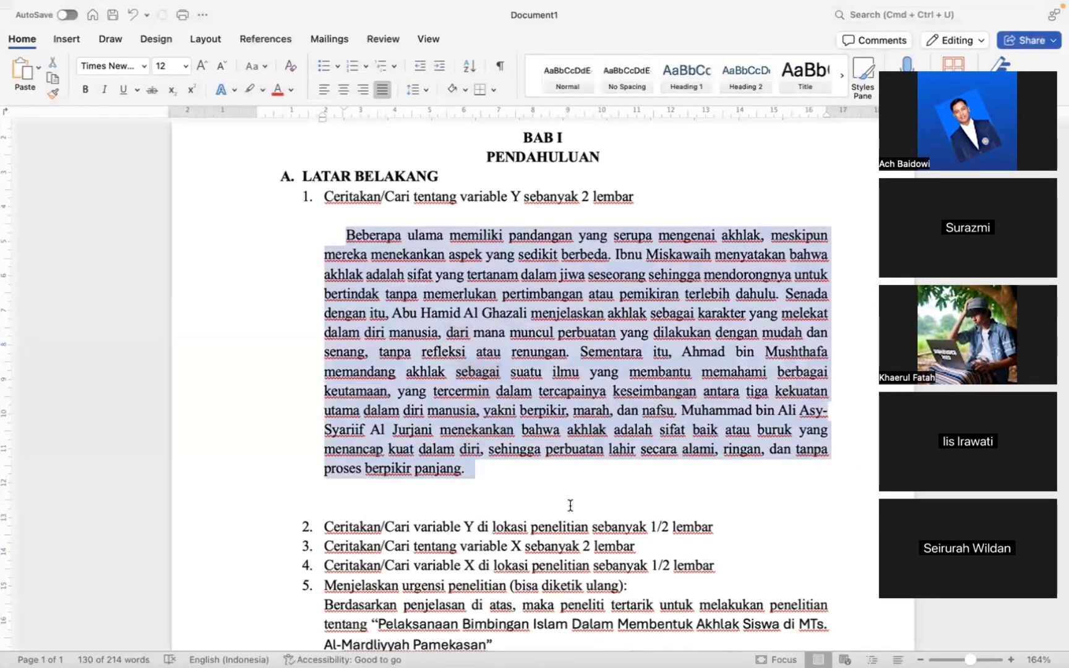
key("ctrl+Left")
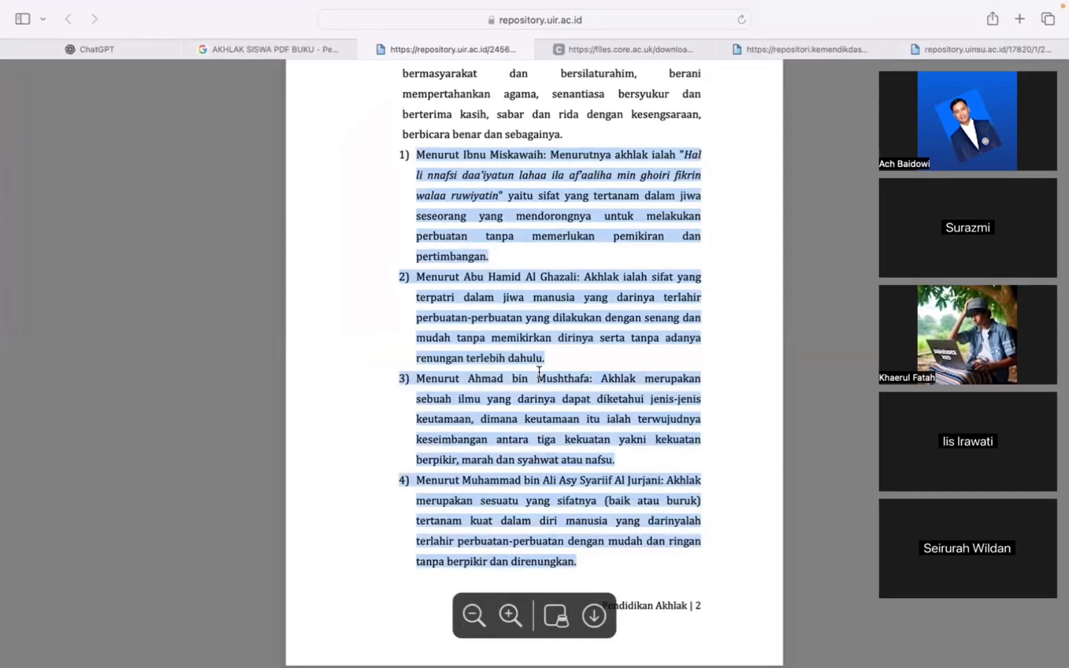
key("ctrl+Right")
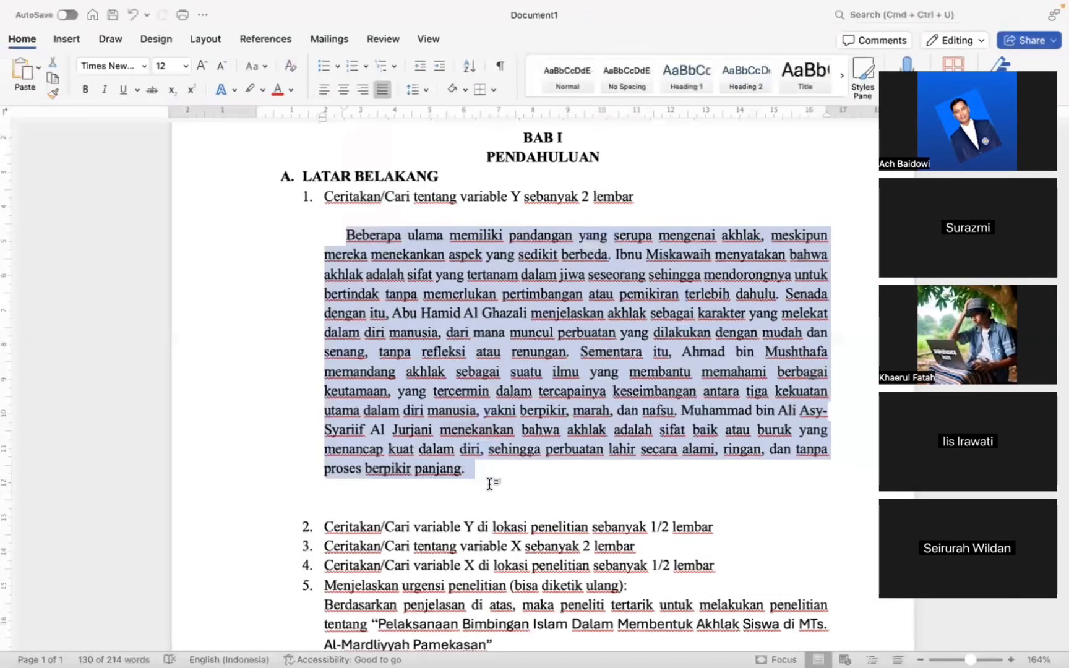
left_click(490, 483)
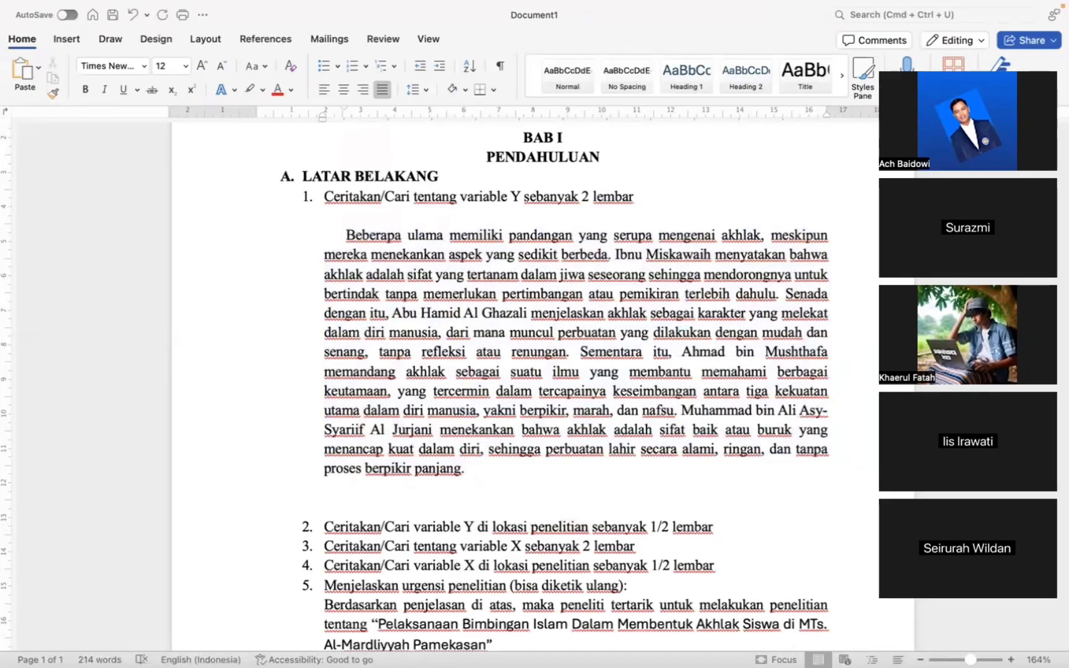
key("ctrl+Left")
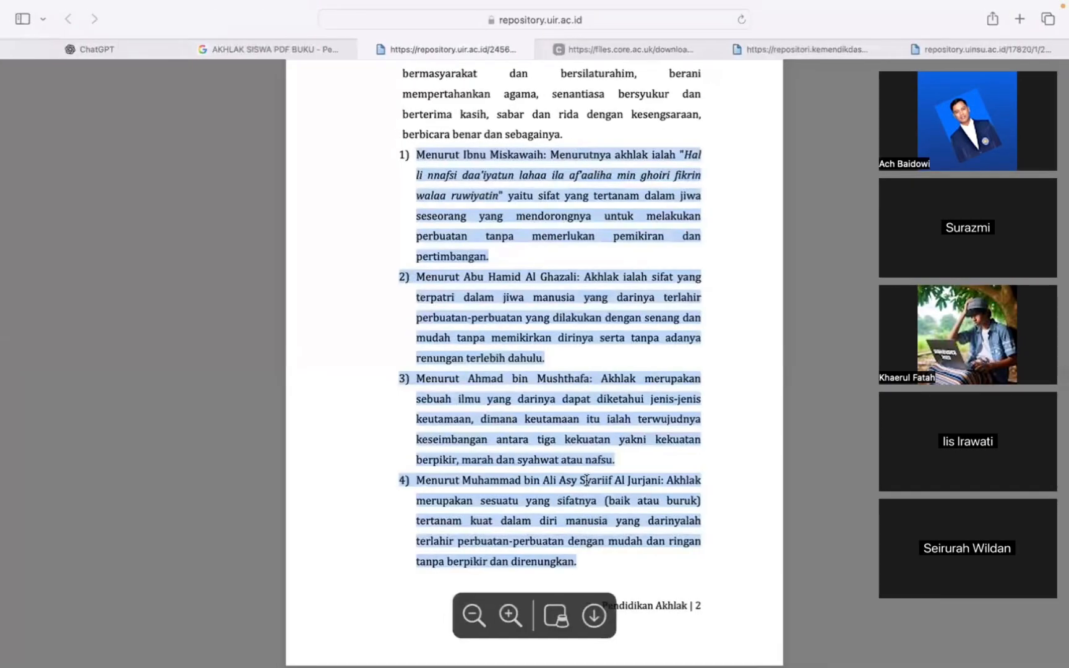
scroll(587, 480, "down", 2)
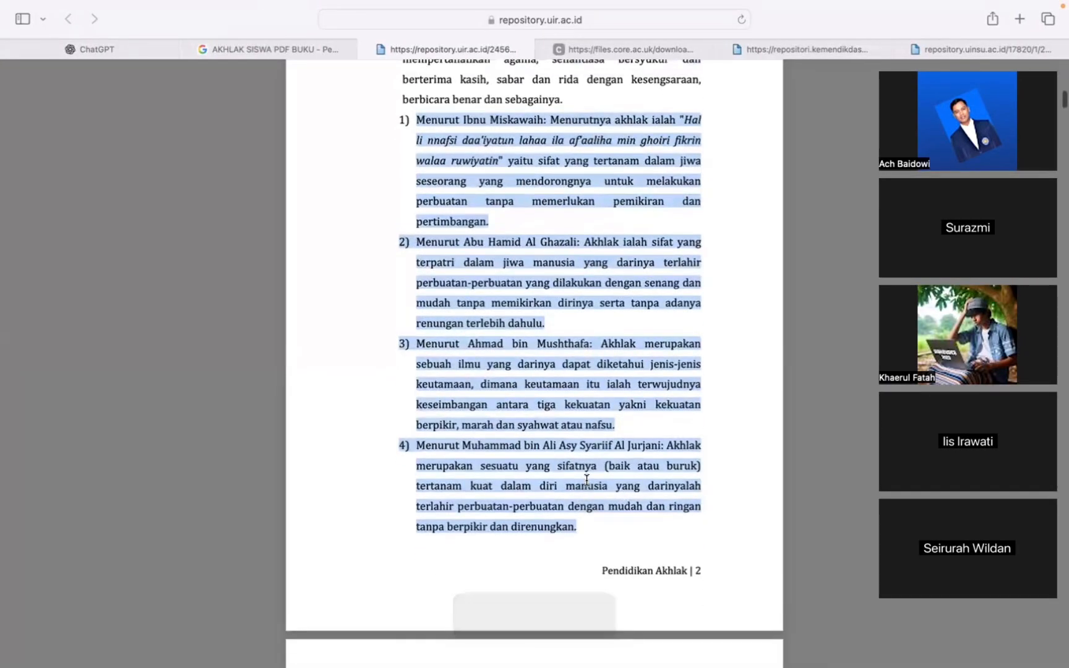
key("ctrl+Right")
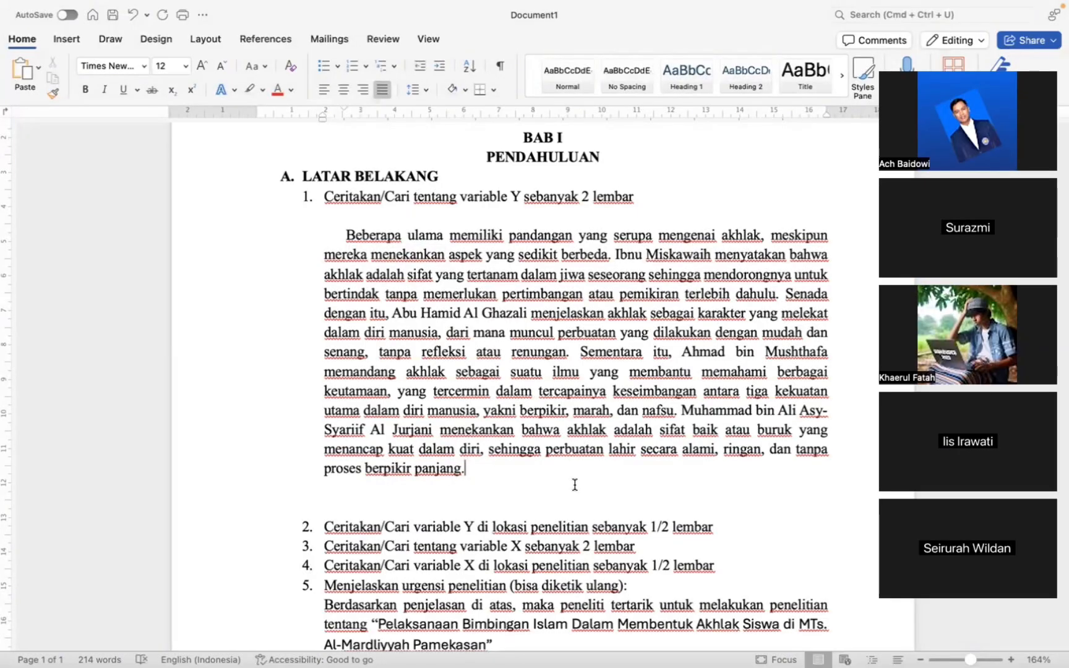
key("ctrl+Left")
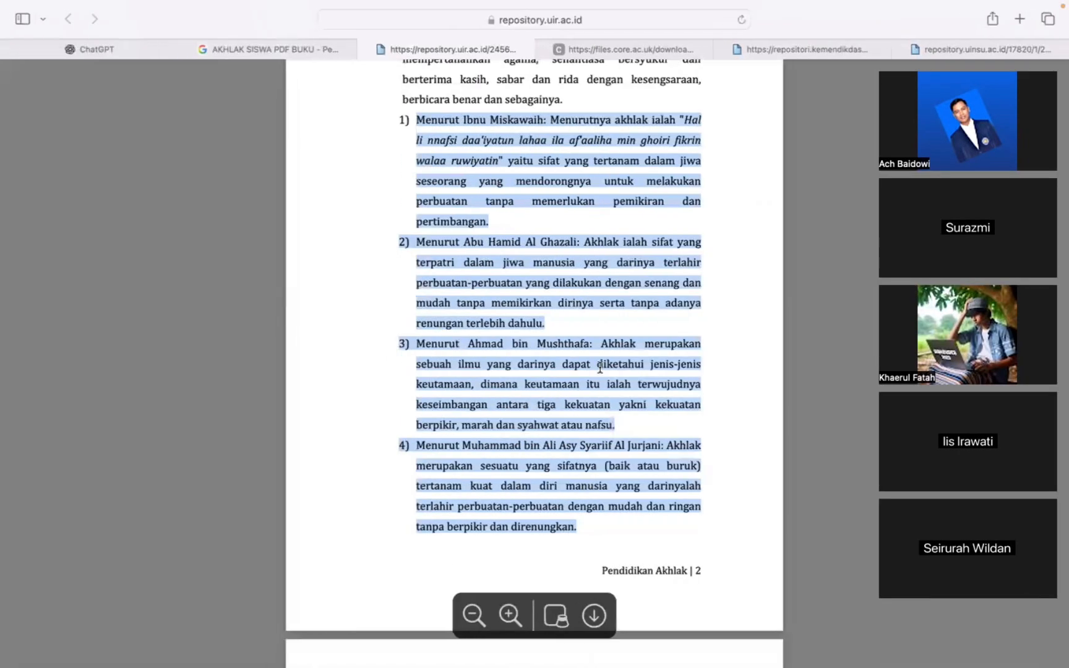
- Examine the source details in the PDF: the page number below the definitions and the book's title and publication pages
left_click(729, 412)
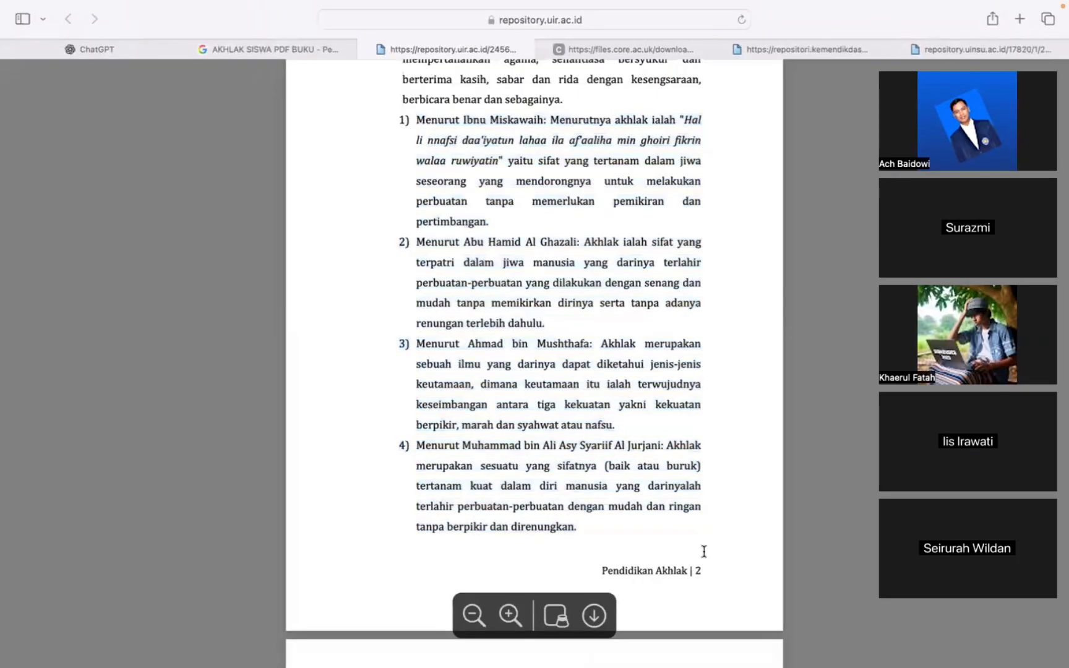
left_click_drag(702, 568, 673, 570)
left_click(754, 573)
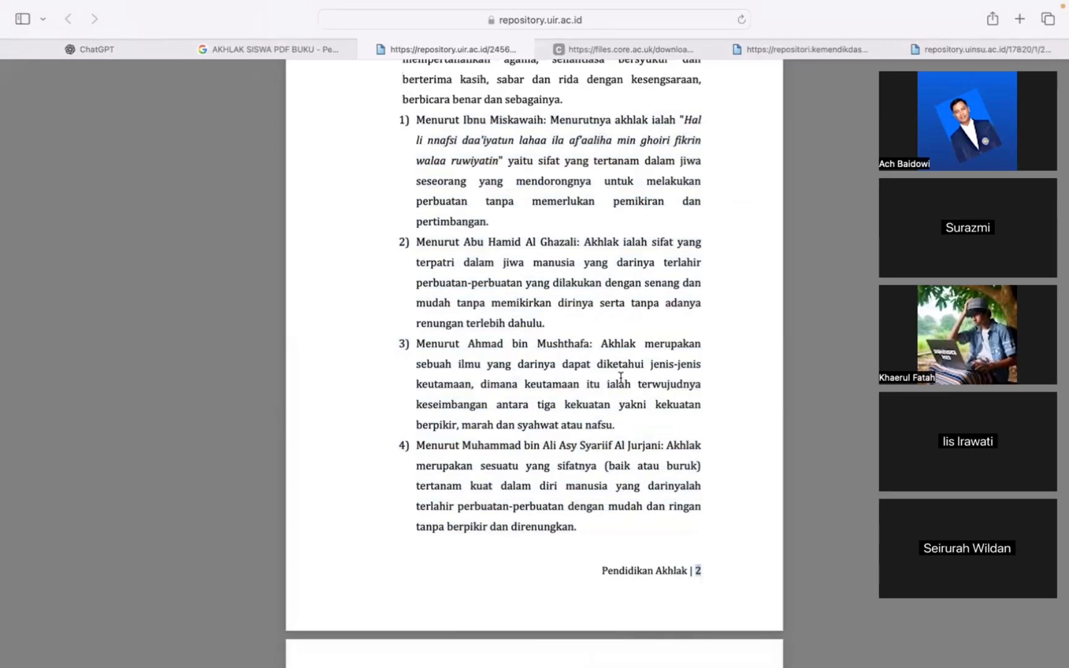
scroll(621, 377, "up", 10)
scroll(621, 377, "up", 20)
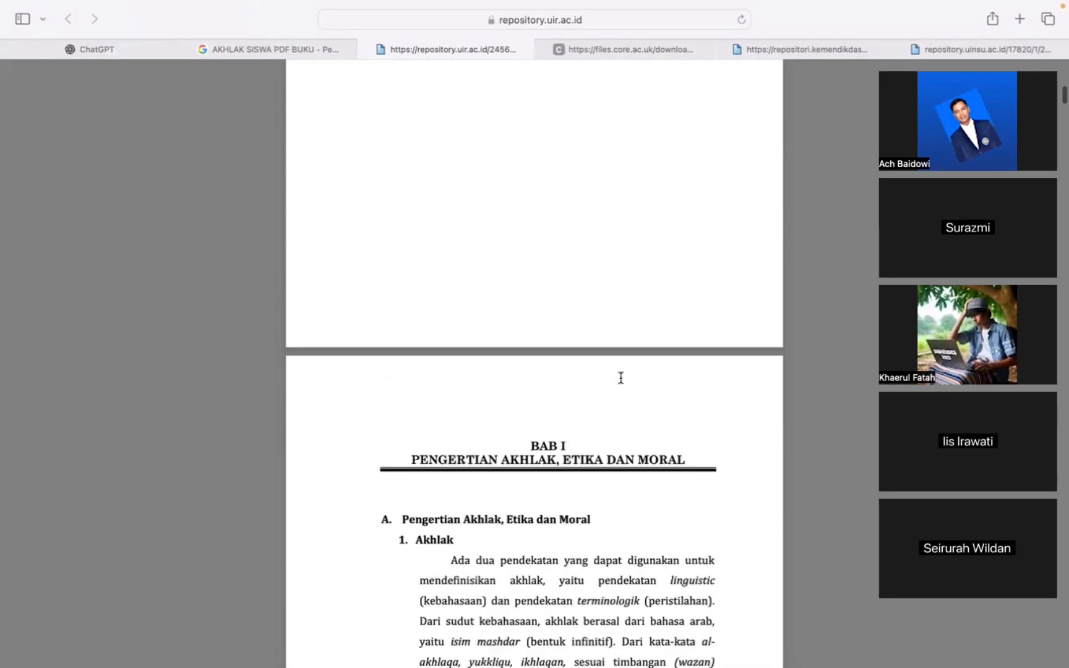
scroll(621, 378, "up", 20)
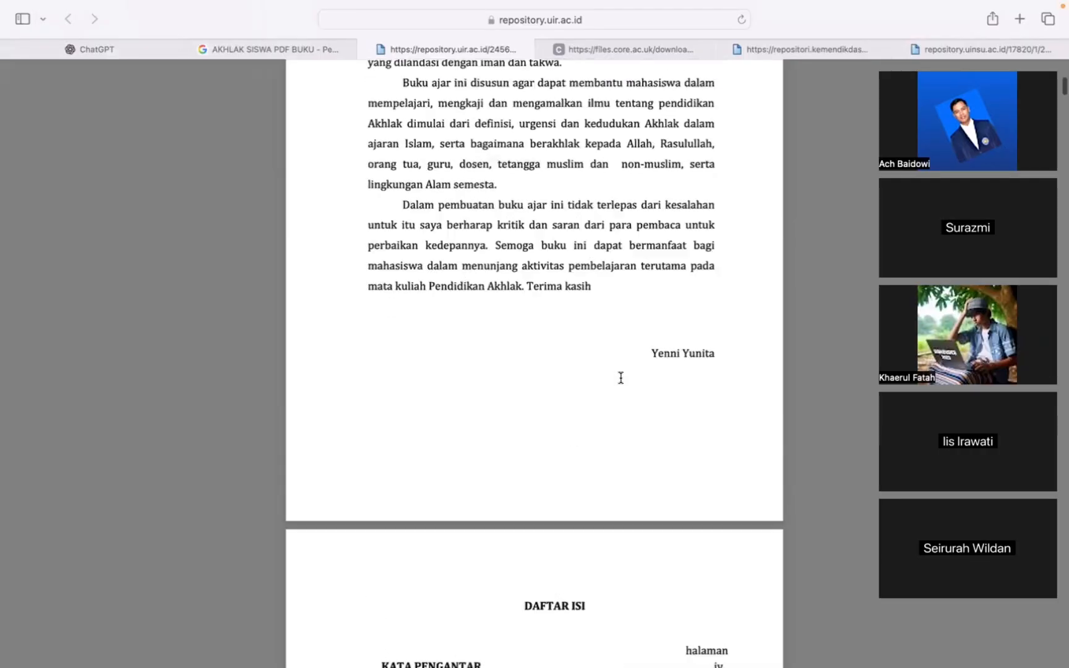
scroll(620, 377, "down", 5)
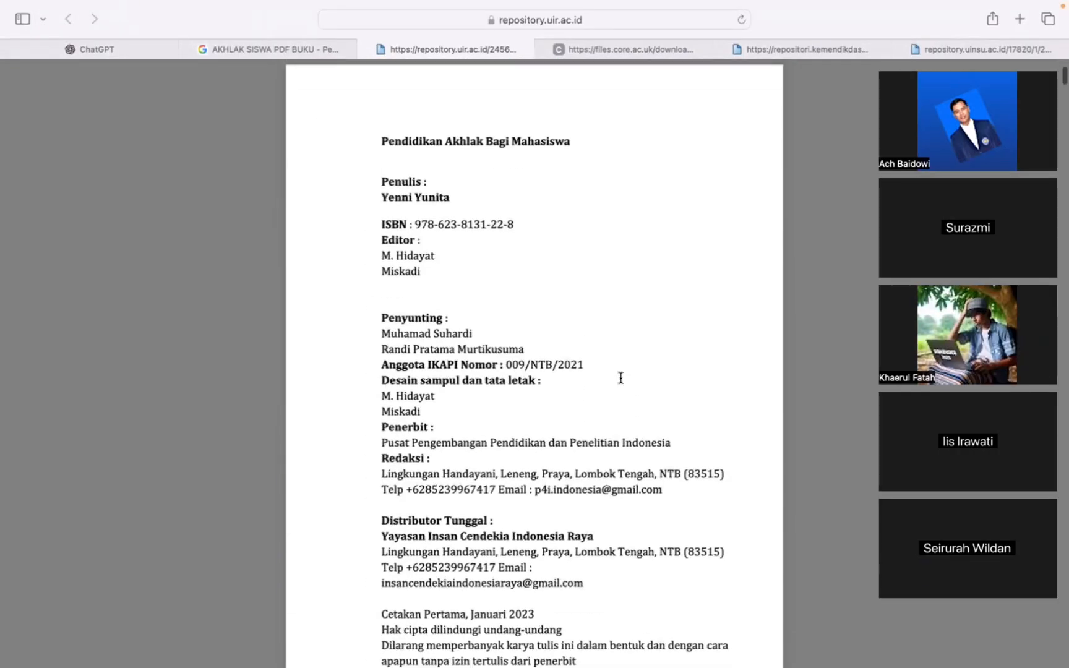
scroll(621, 379, "down", 2)
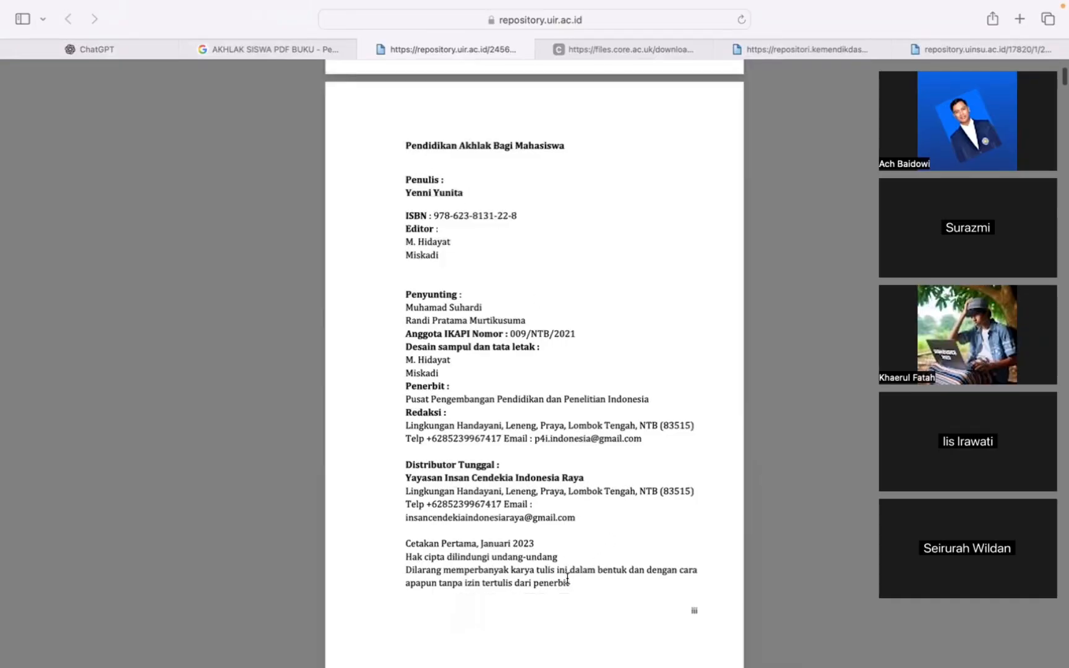
scroll(483, 408, "up", 10)
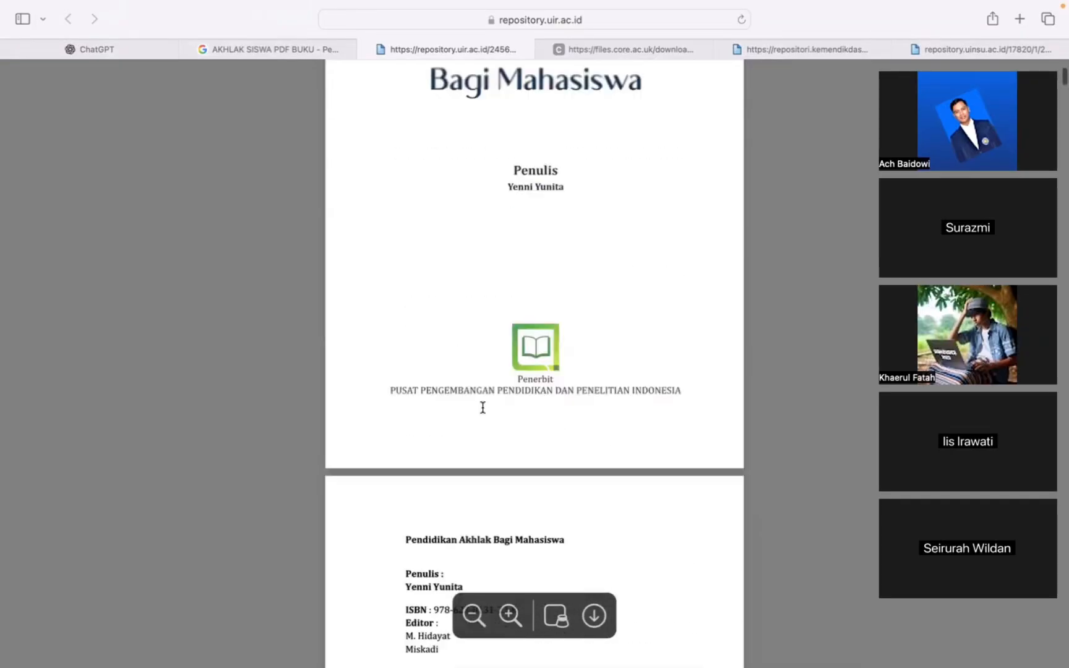
- Copy all publication details of "Pendidikan Akhlak Bagi Mahasiswa" from page iii of the PDF, from the title through the copyright notice
scroll(501, 344, "down", 10)
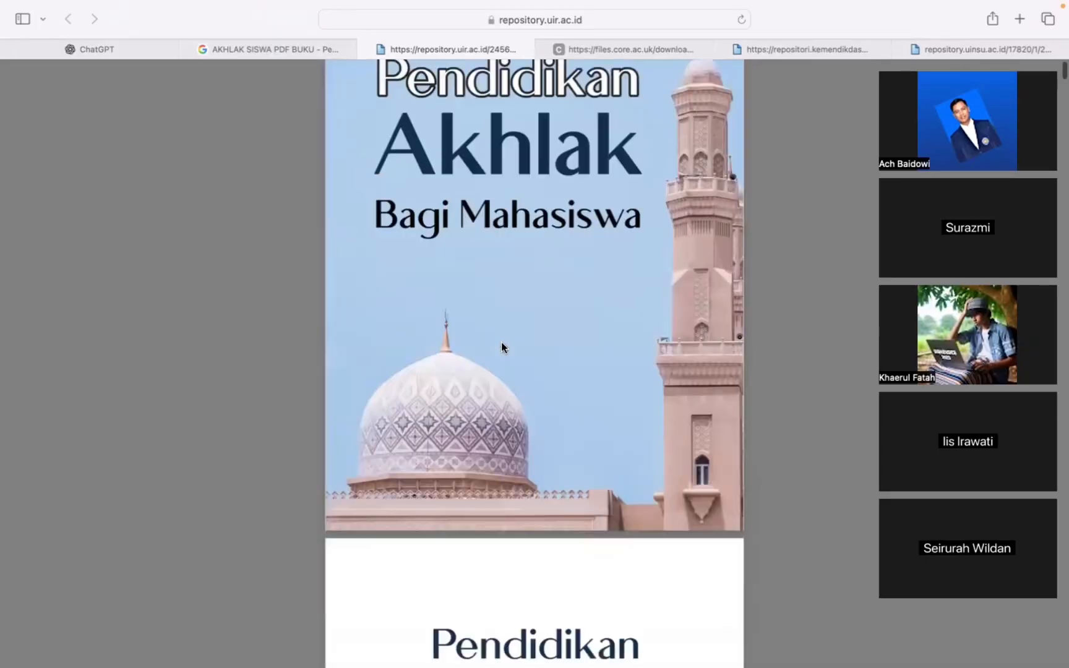
scroll(501, 344, "down", 10)
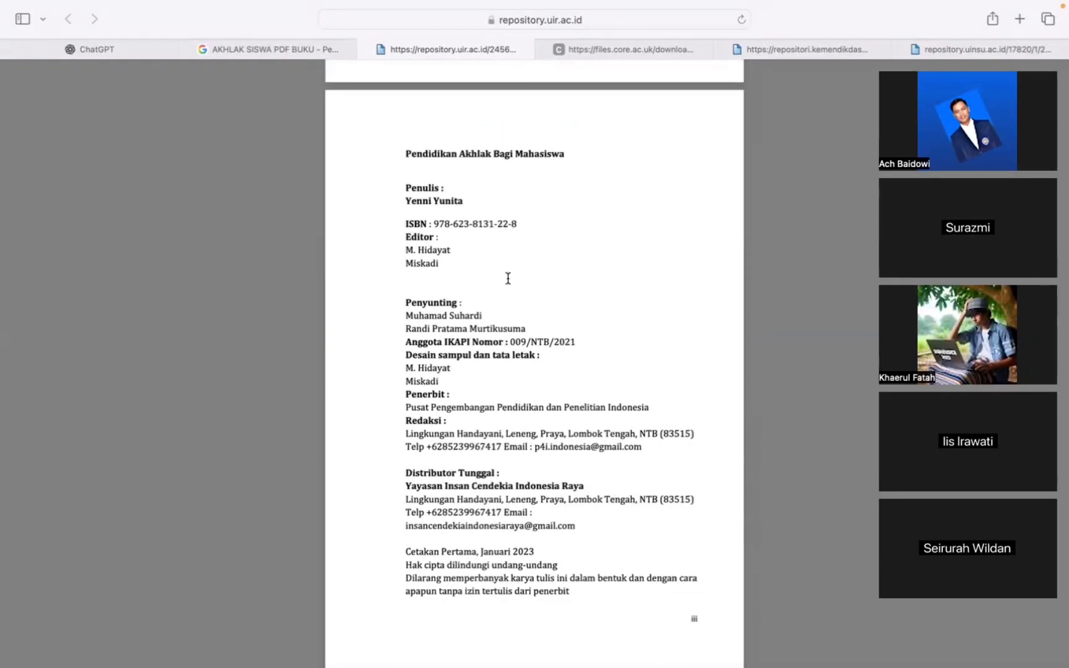
left_click(741, 20)
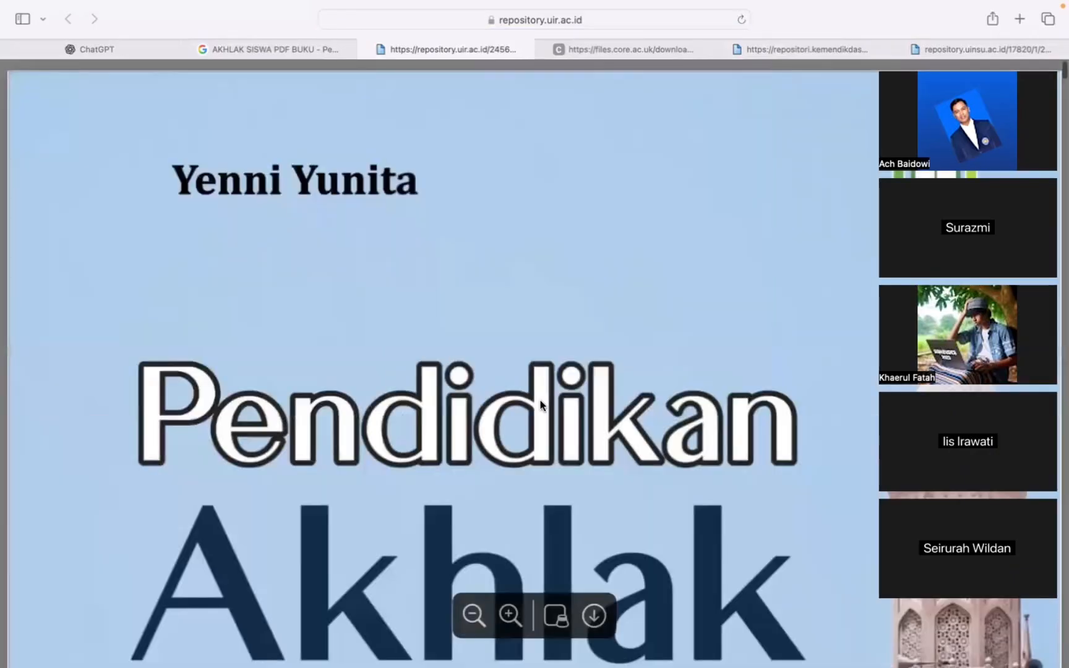
scroll(540, 405, "down", 15)
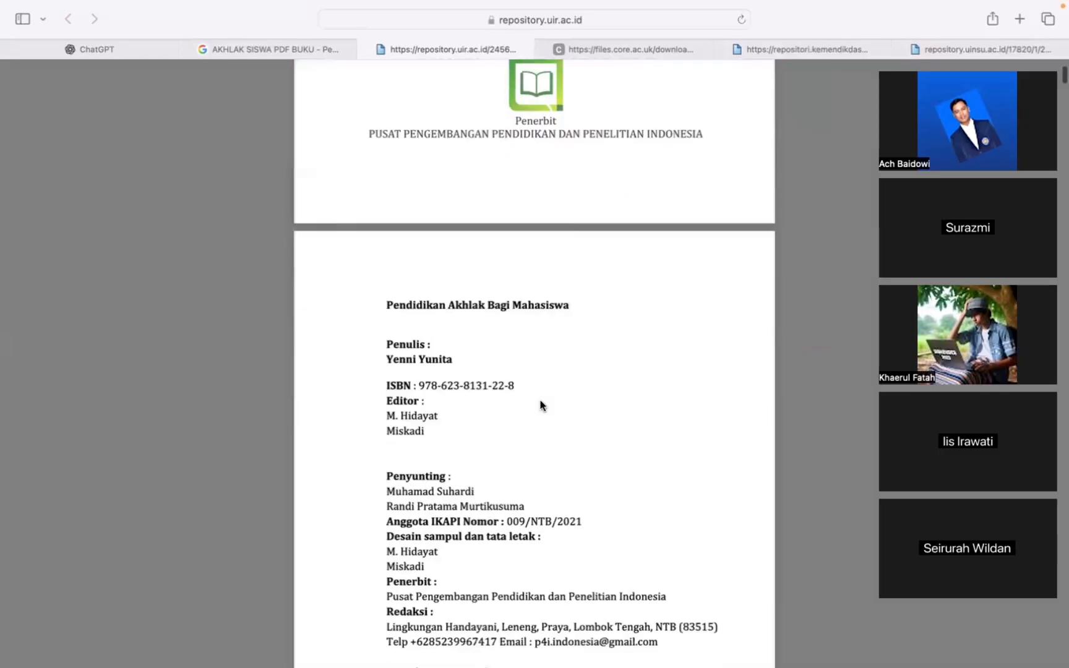
scroll(540, 405, "down", 2)
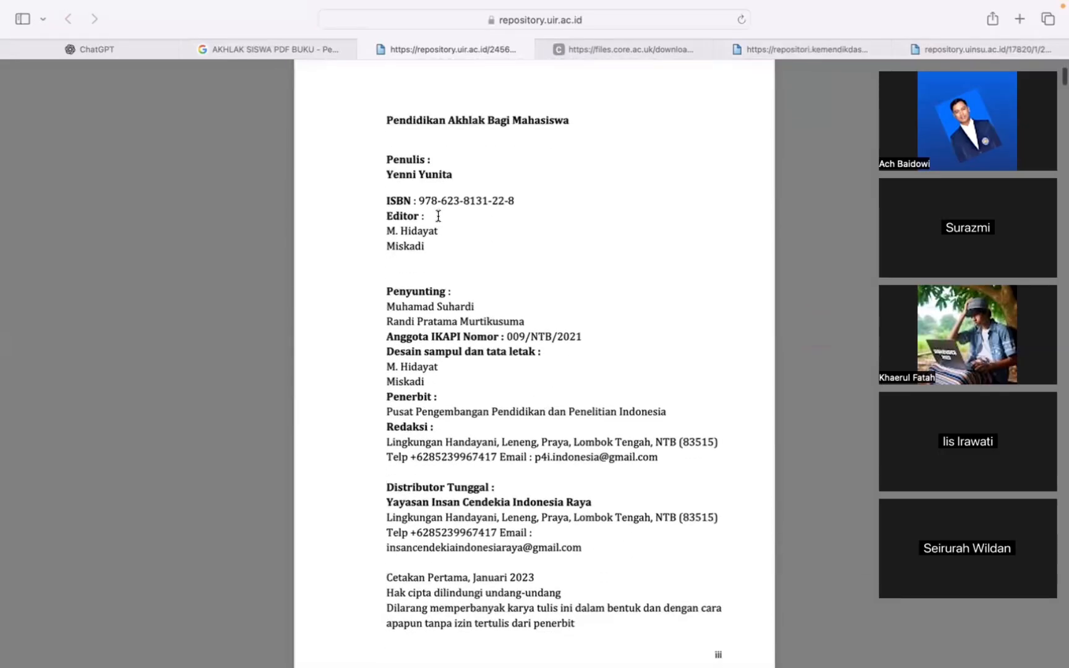
left_click_drag(383, 119, 586, 620)
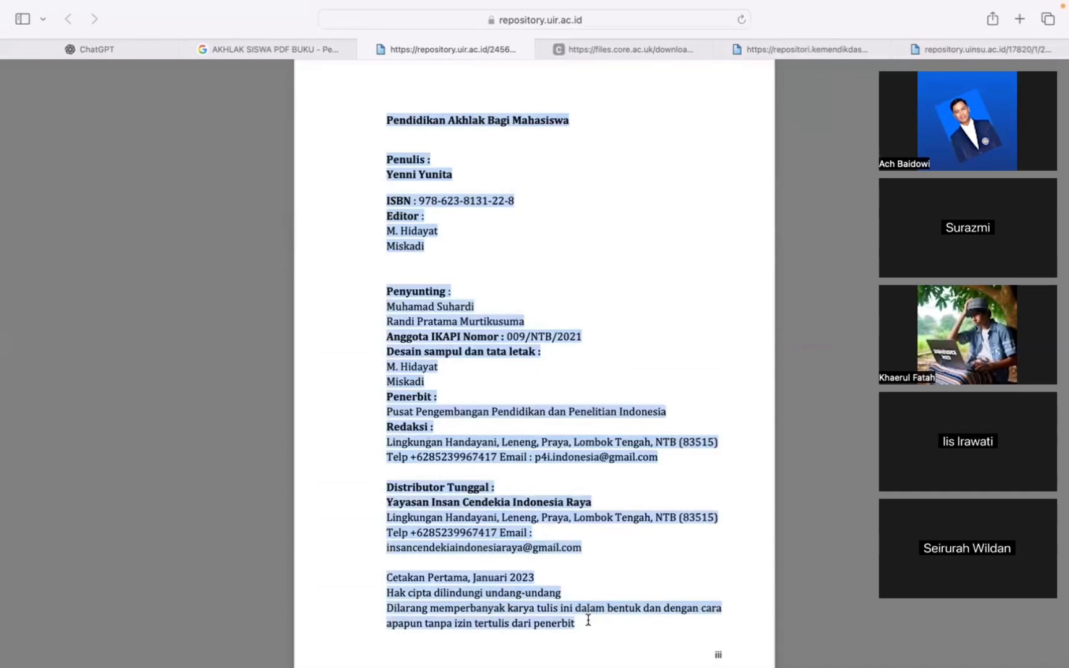
- Draft a ChatGPT prompt reading "JAIDKAN FOONOTE:" followed by the copied publication details
left_click(92, 50)
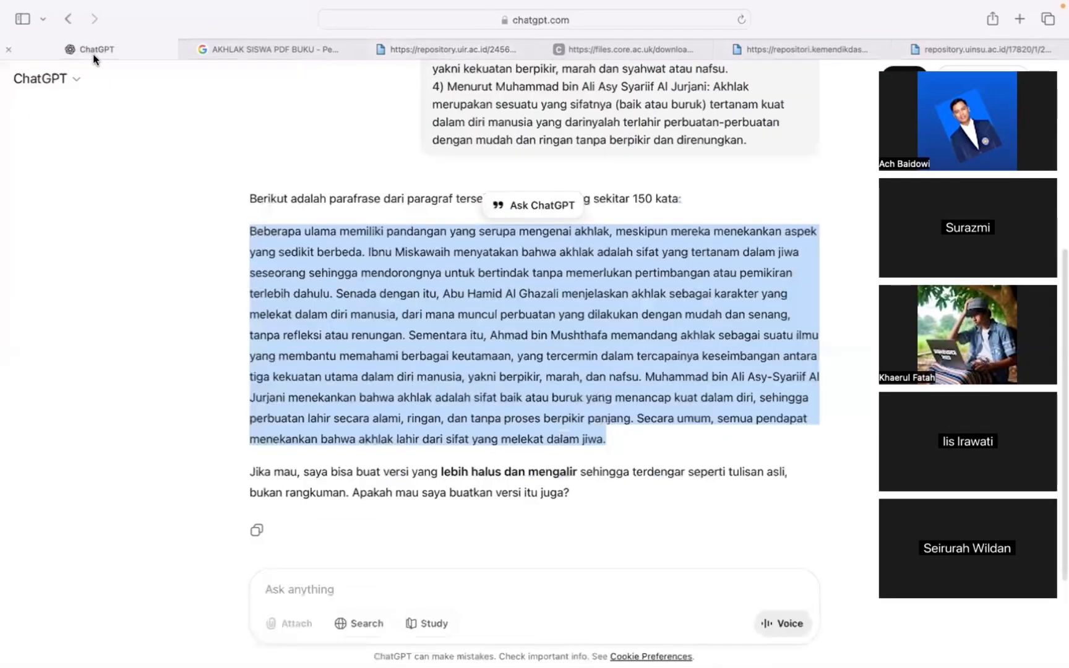
left_click(293, 587)
type("JAIDK")
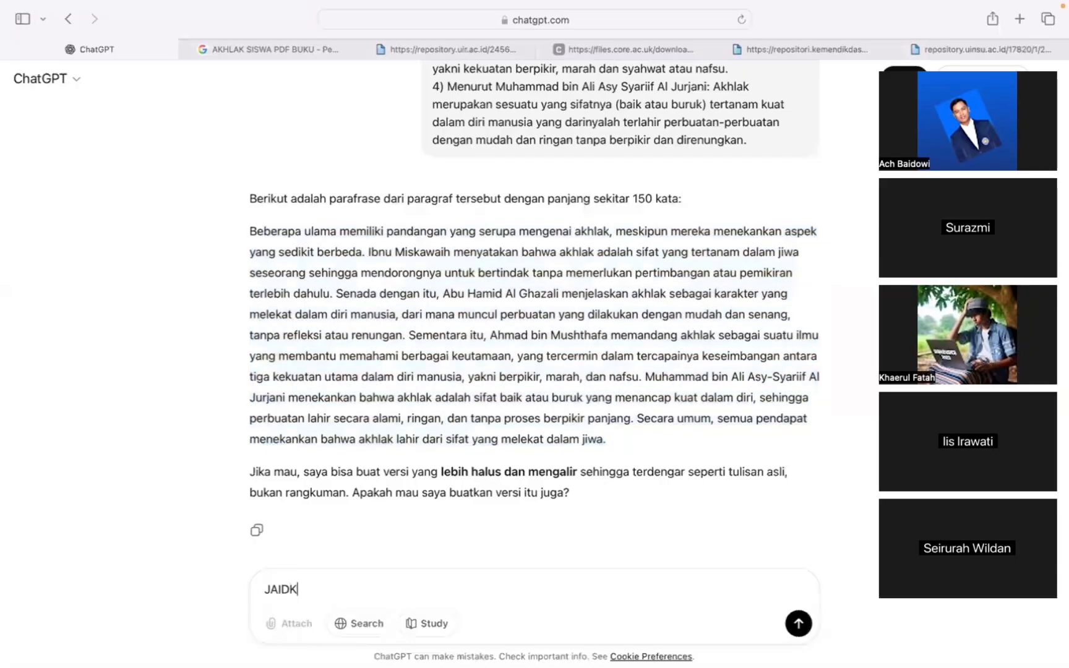
type("AN FOONOTE:")
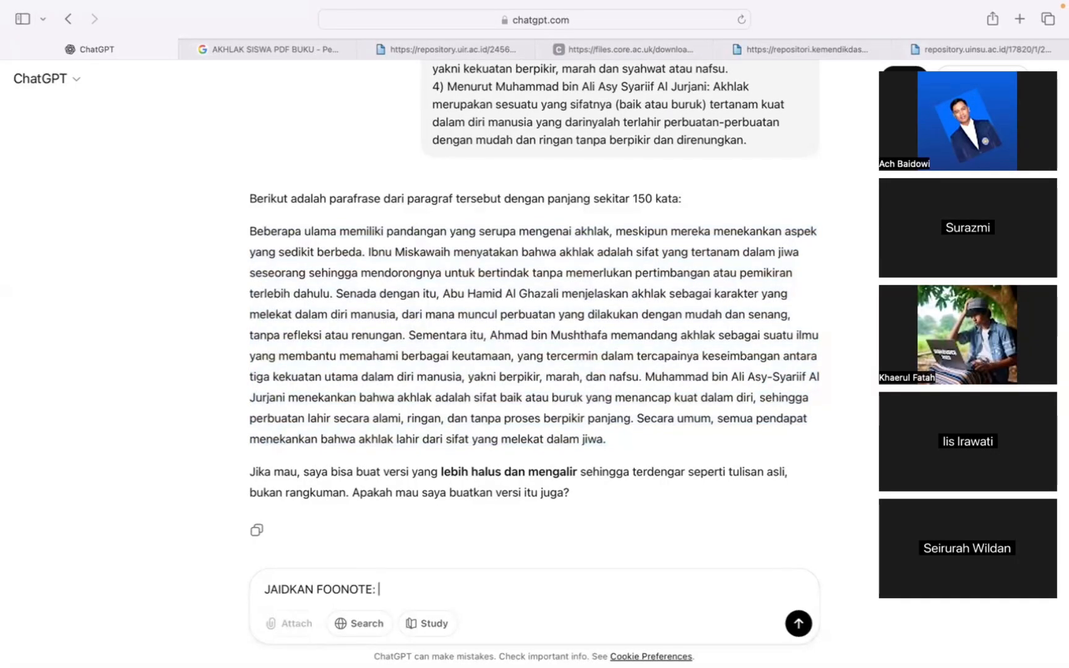
key("super+v")
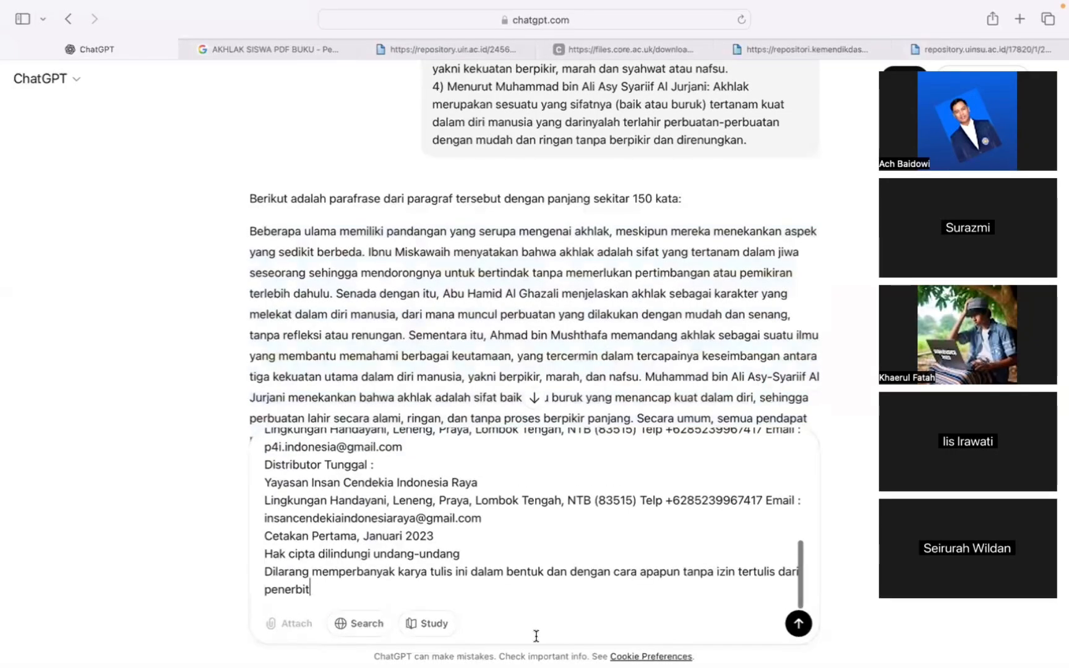
- Append ", halaman 02" to the end of the prompt and send it
type(", HALA")
key("BackSpace")
key("BackSpace")
key("BackSpace")
key("BackSpace")
type("halama")
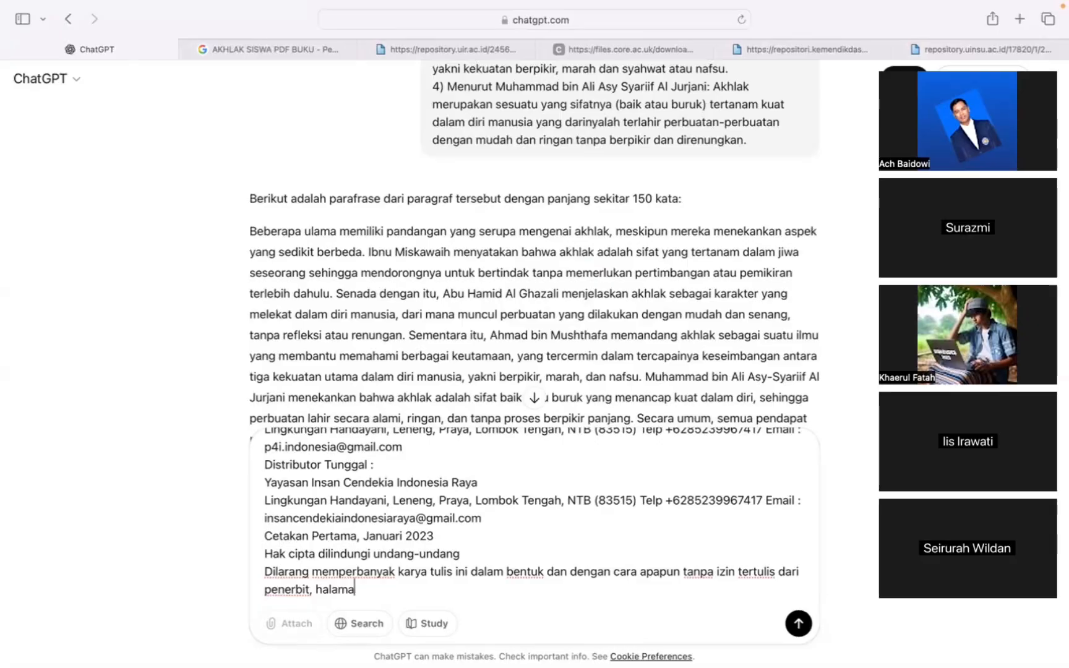
type("n 02")
key("Return")
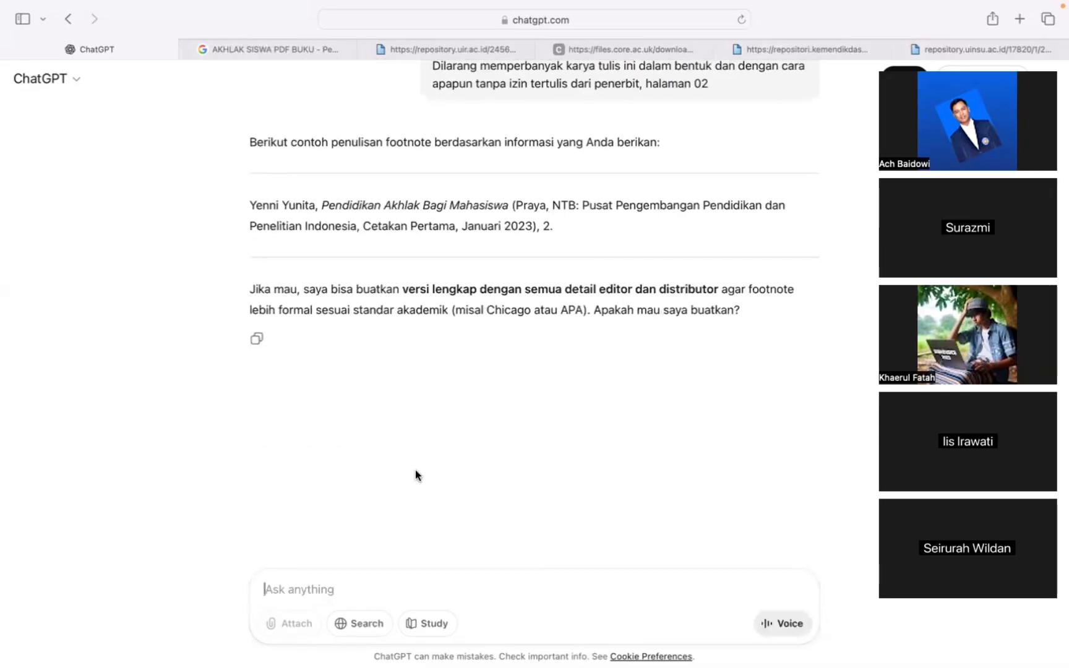
- Ask ChatGPT to label the page number in the generated footnote with the prompt "halaman ditambahkah kata Hlm"
left_click_drag(244, 211, 554, 225)
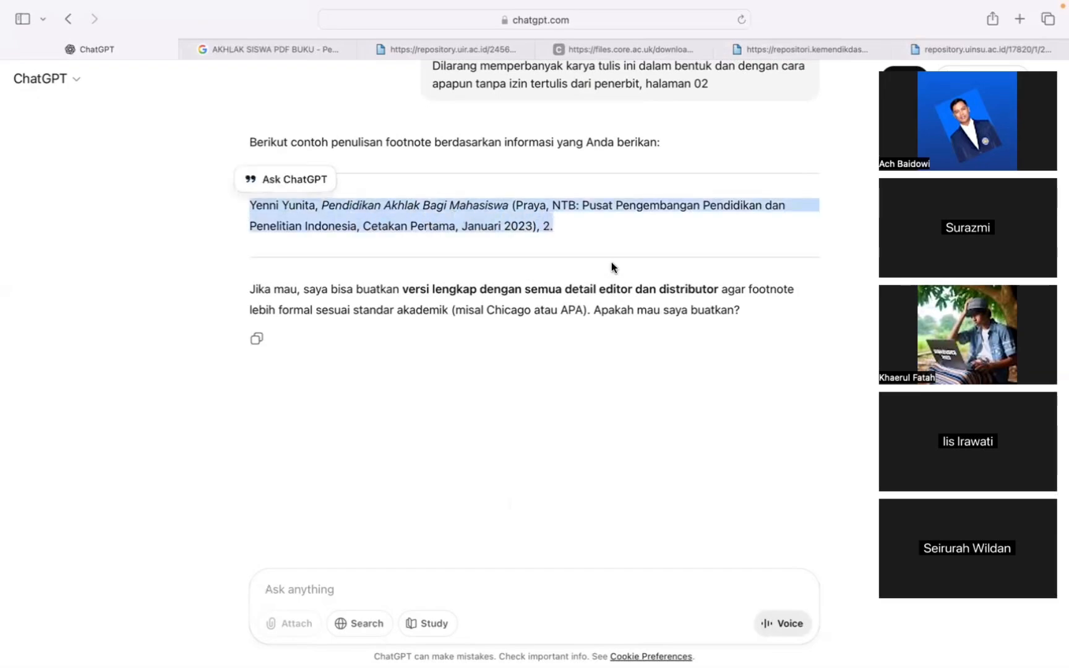
left_click(587, 225)
left_click_drag(560, 228, 245, 206)
left_click(548, 225)
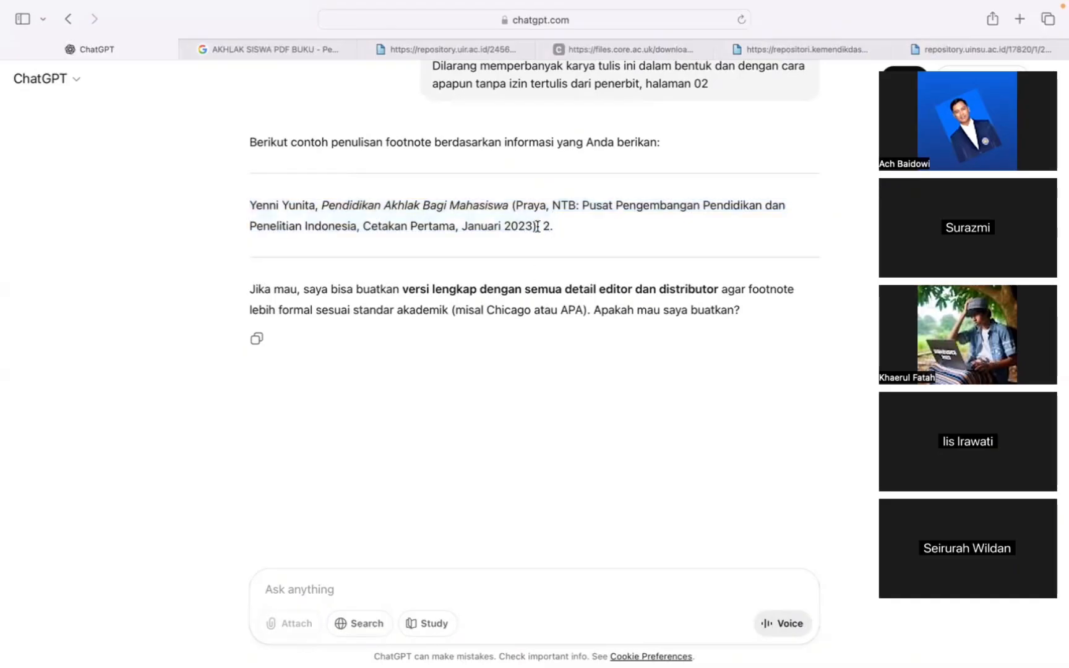
type("ha")
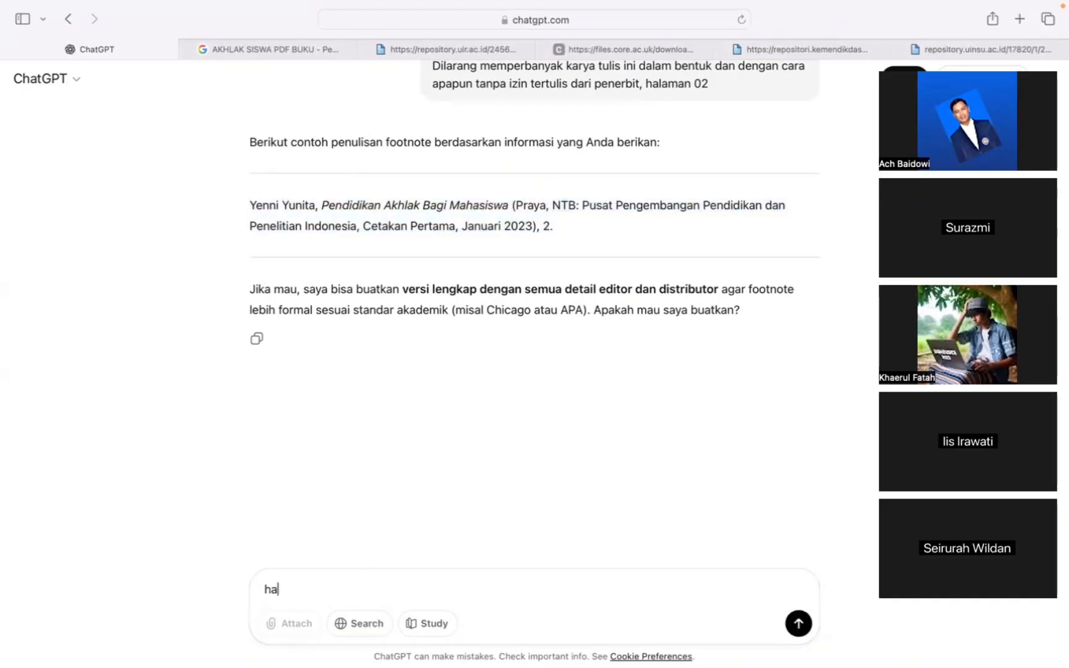
type("laman ditambah")
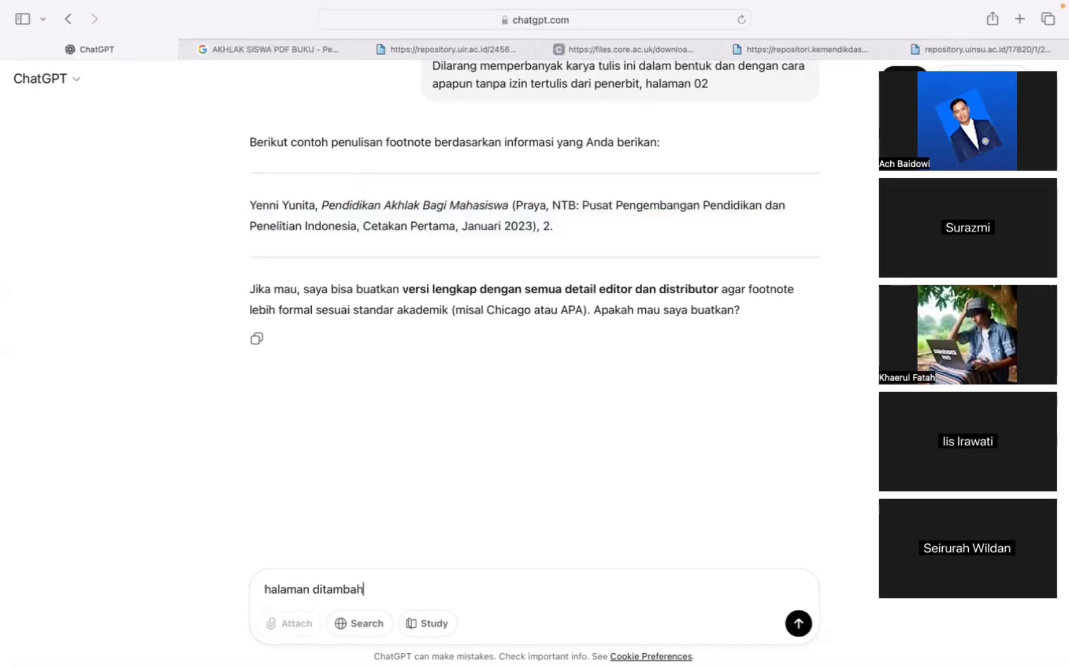
type("kah kata Hl")
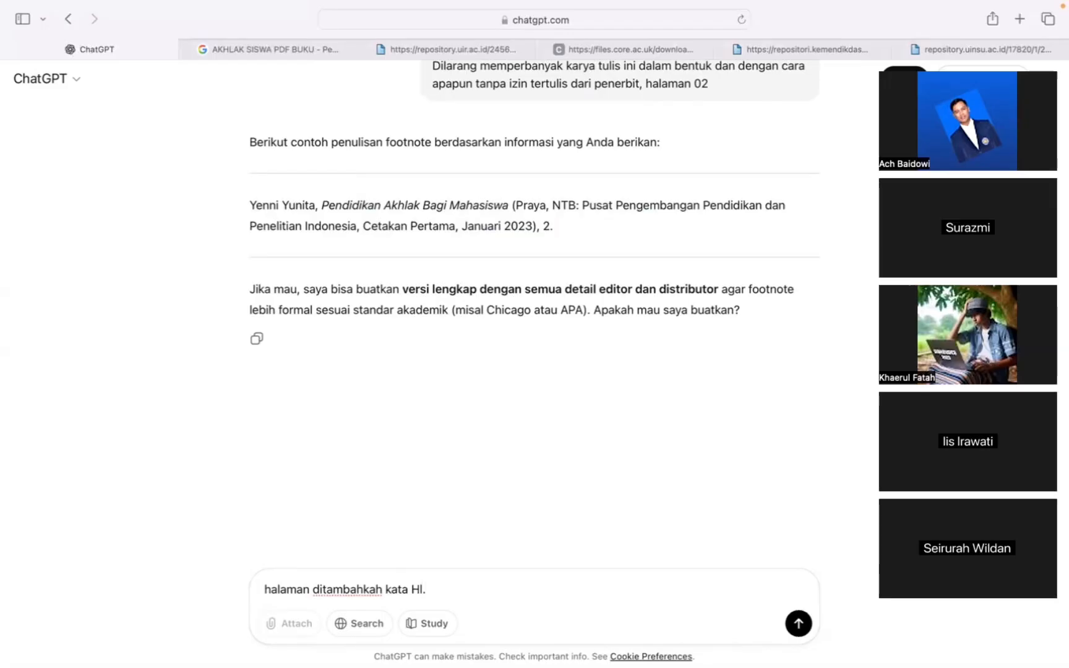
type("m")
key("Return")
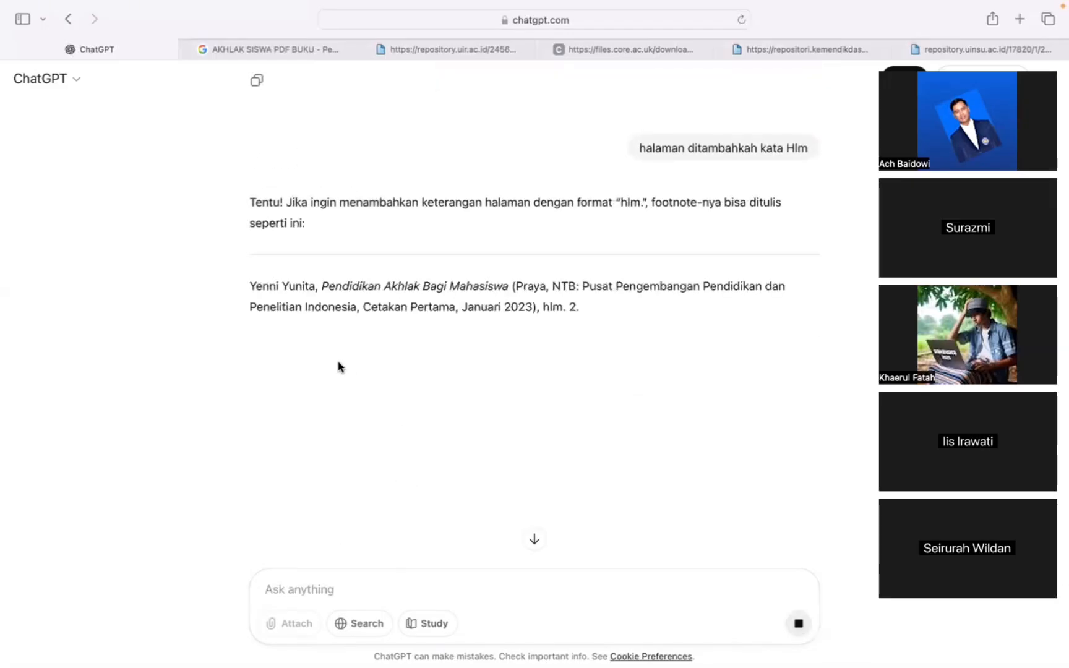
- Copy the revised "Pendidikan Akhlak Bagi Mahasiswa" footnote with "hlm. 2." from ChatGPT's latest reply
left_click_drag(249, 287, 600, 312)
scroll(579, 310, "up", 5)
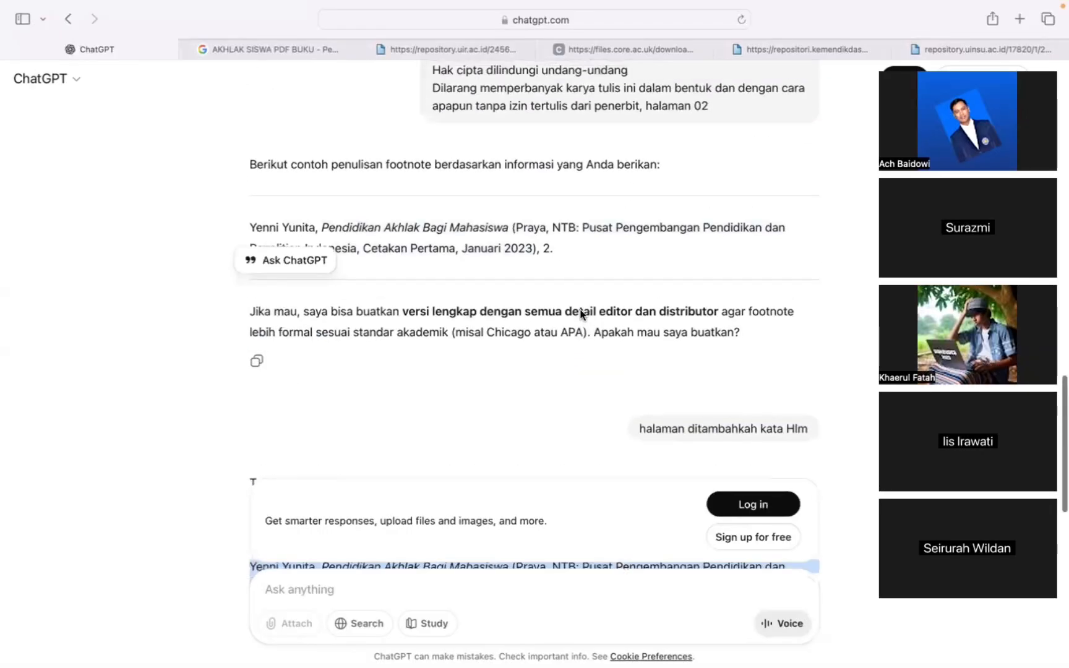
left_click(540, 247)
scroll(609, 303, "down", 4)
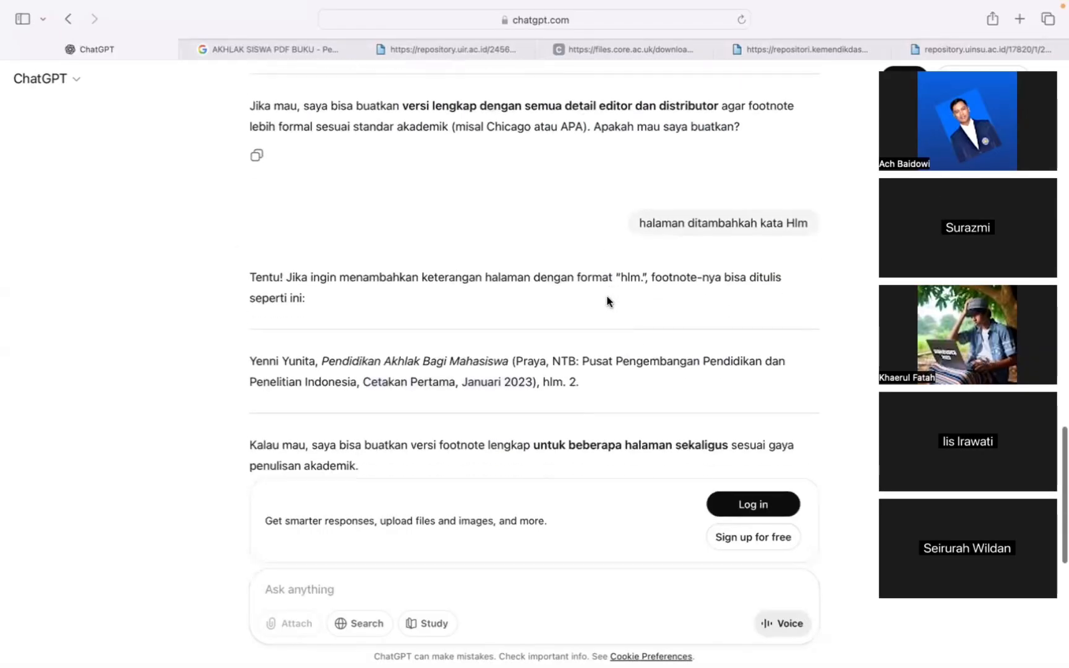
left_click_drag(248, 360, 597, 390)
key("super+c")
scroll(541, 322, "up", 3)
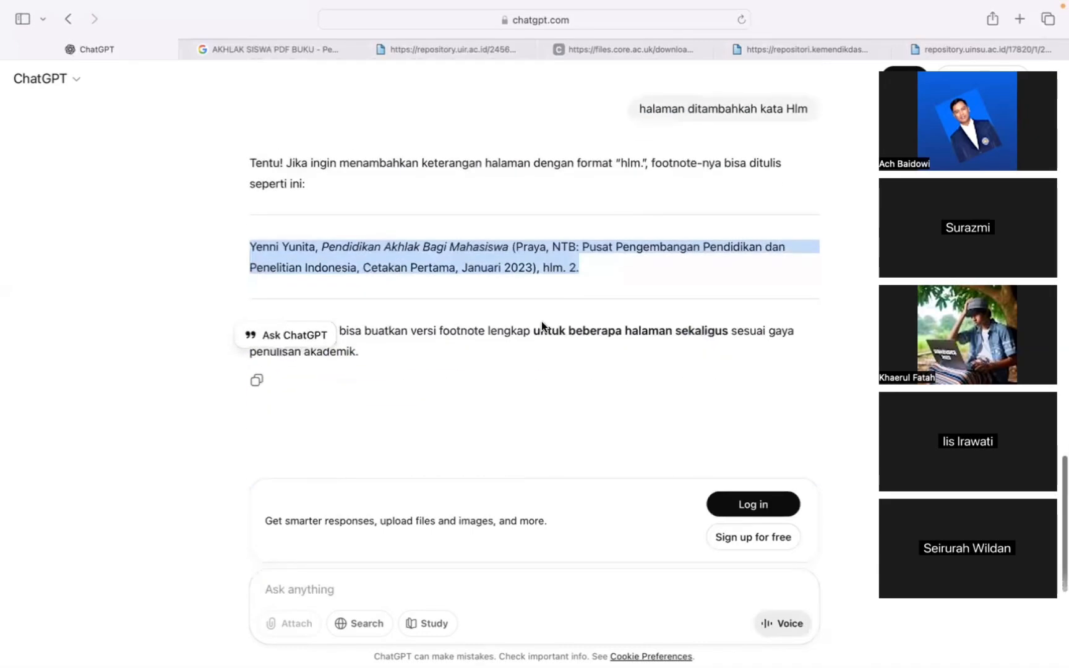
- In Word, insert a footnote after "proses berpikir panjang.", paste the copied citation into it and justify its text
key("ctrl+Right")
left_click(476, 468)
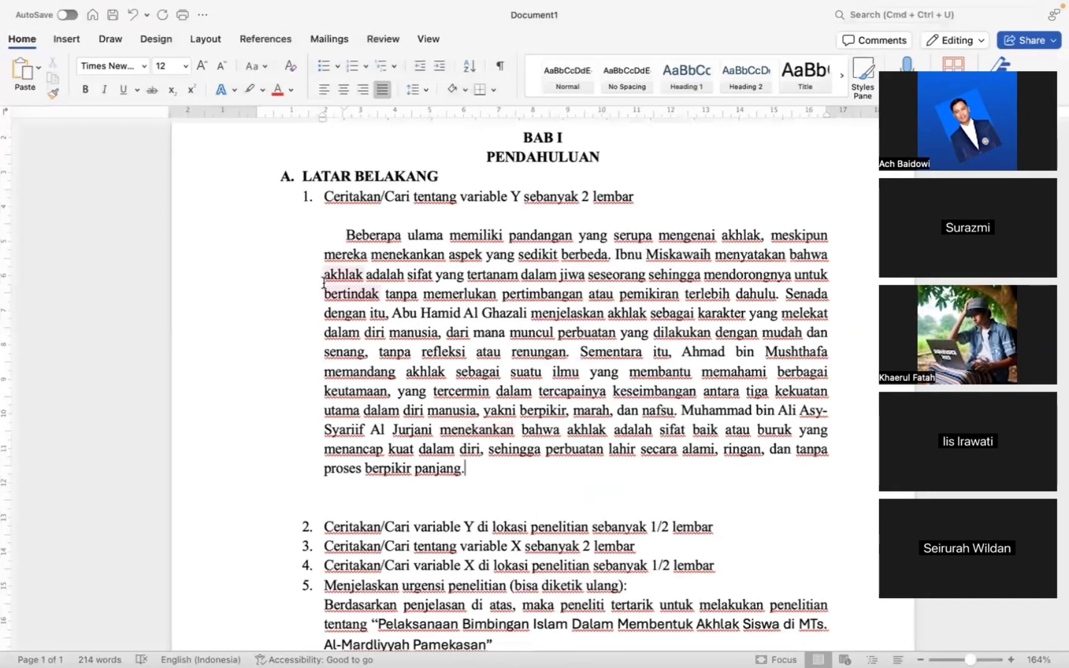
left_click(251, 41)
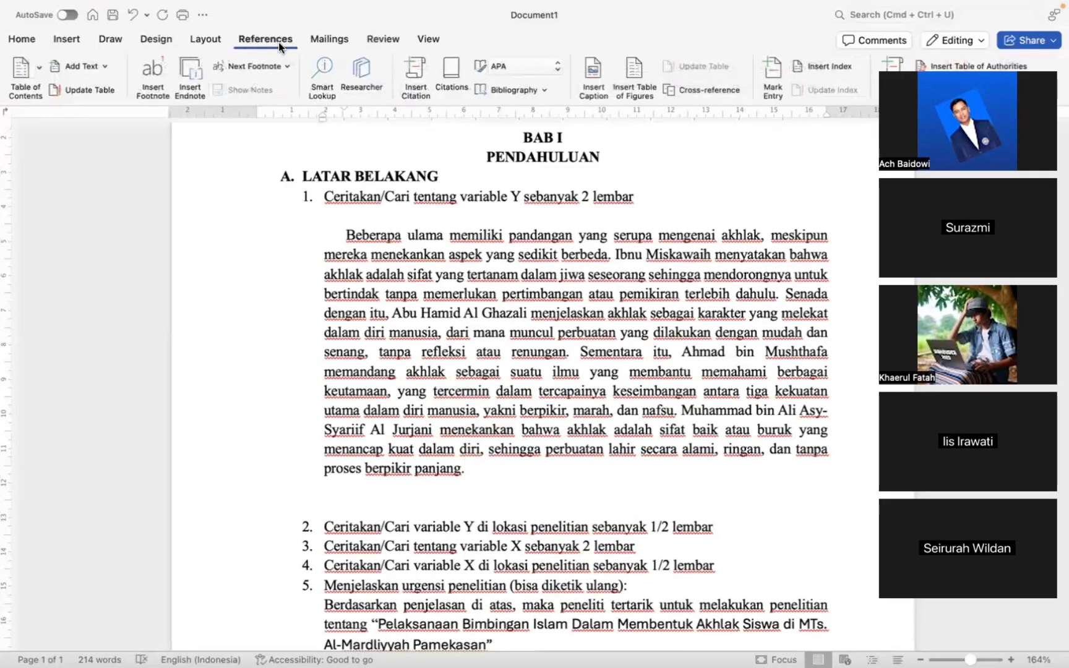
left_click(152, 76)
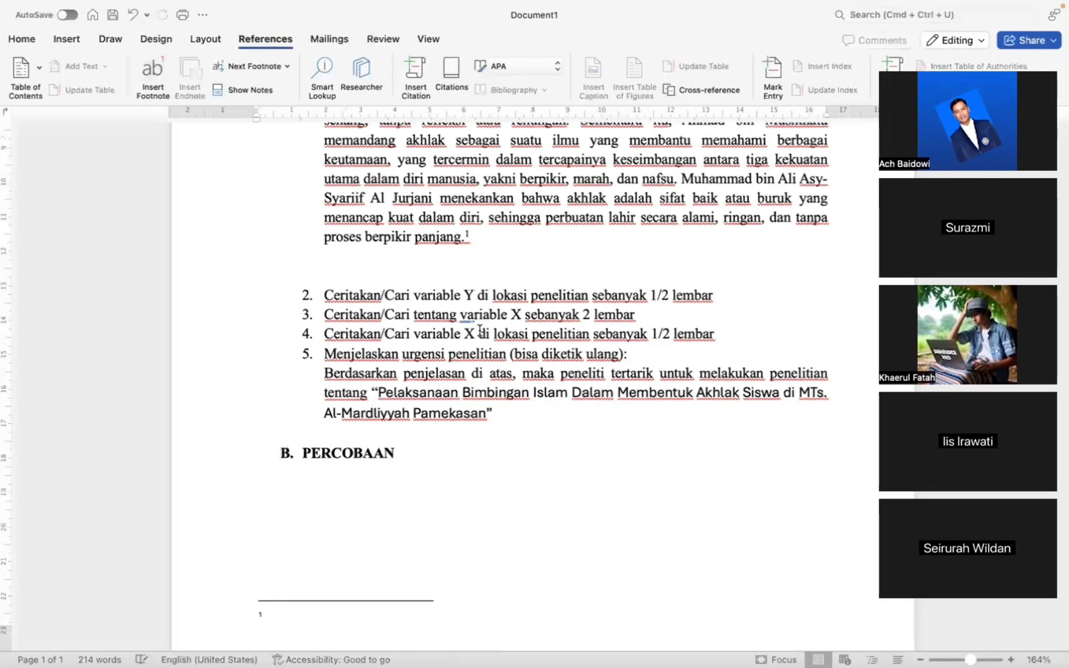
key("super+v")
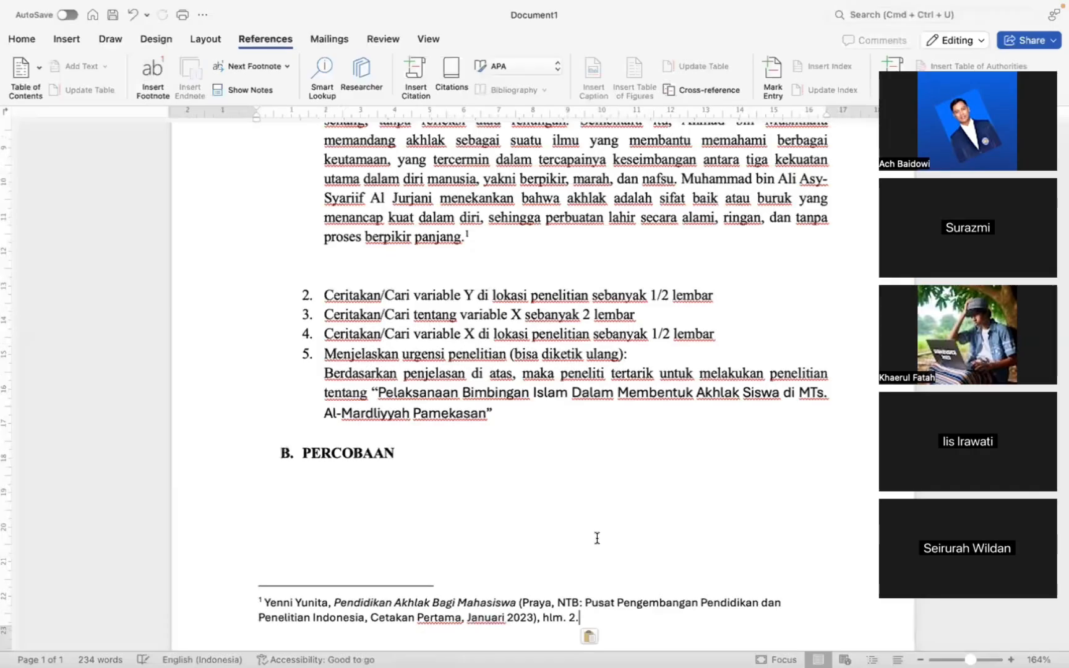
key("super+j")
- Review the layout of item 1's akhlak paragraph and its footnote mark on the proposal page
scroll(597, 538, "up", 2)
scroll(597, 538, "up", 6)
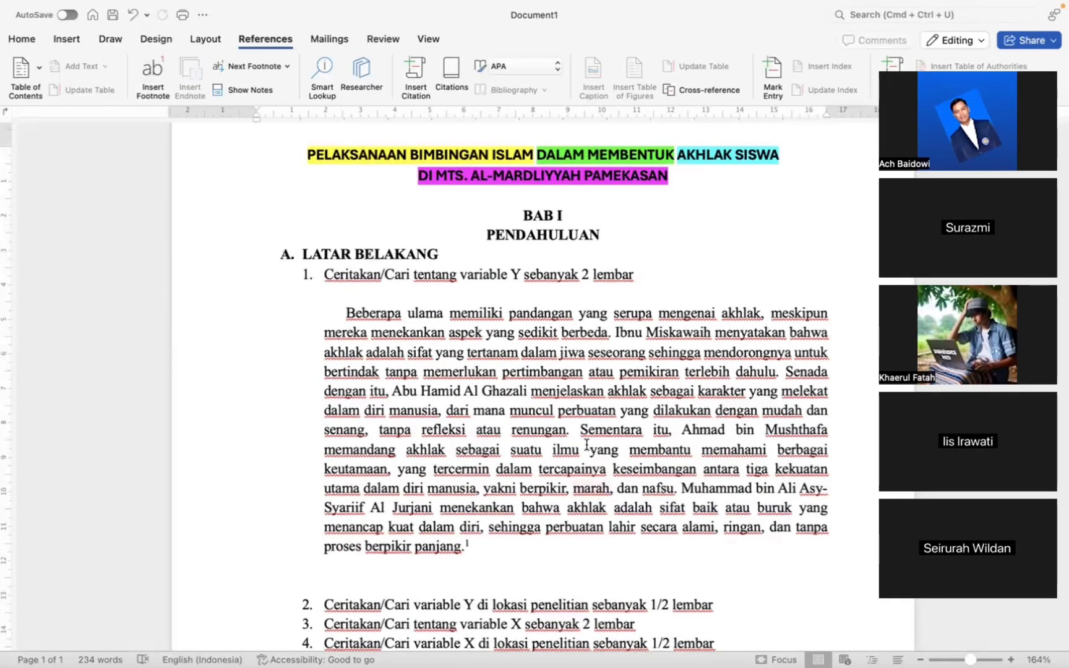
scroll(586, 444, "down", 2)
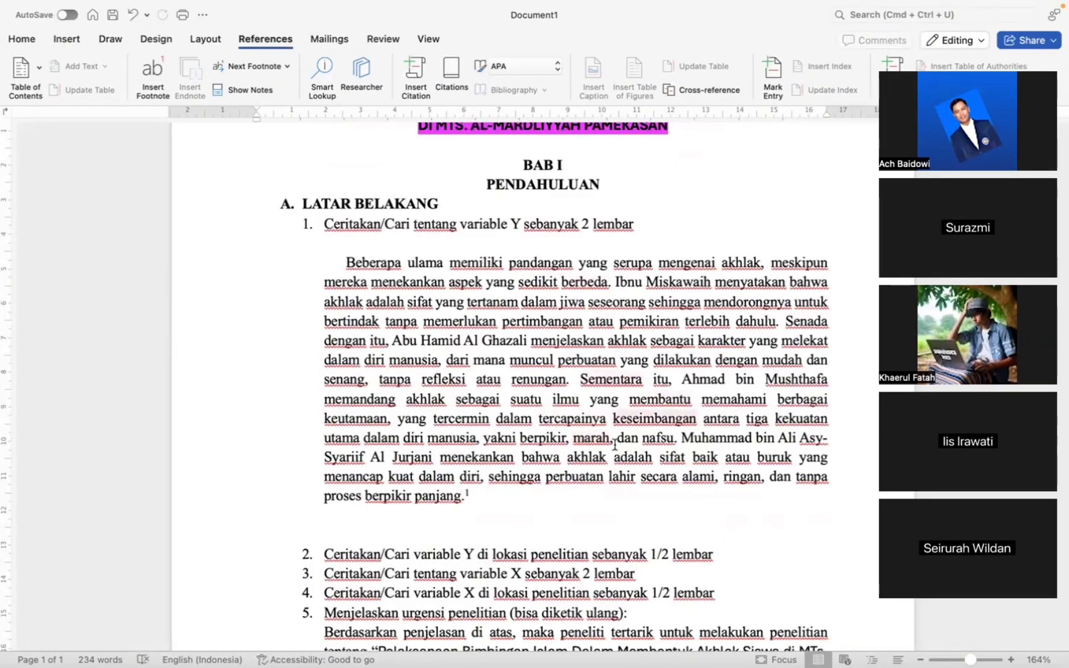
scroll(615, 448, "down", 3)
scroll(615, 447, "down", 2)
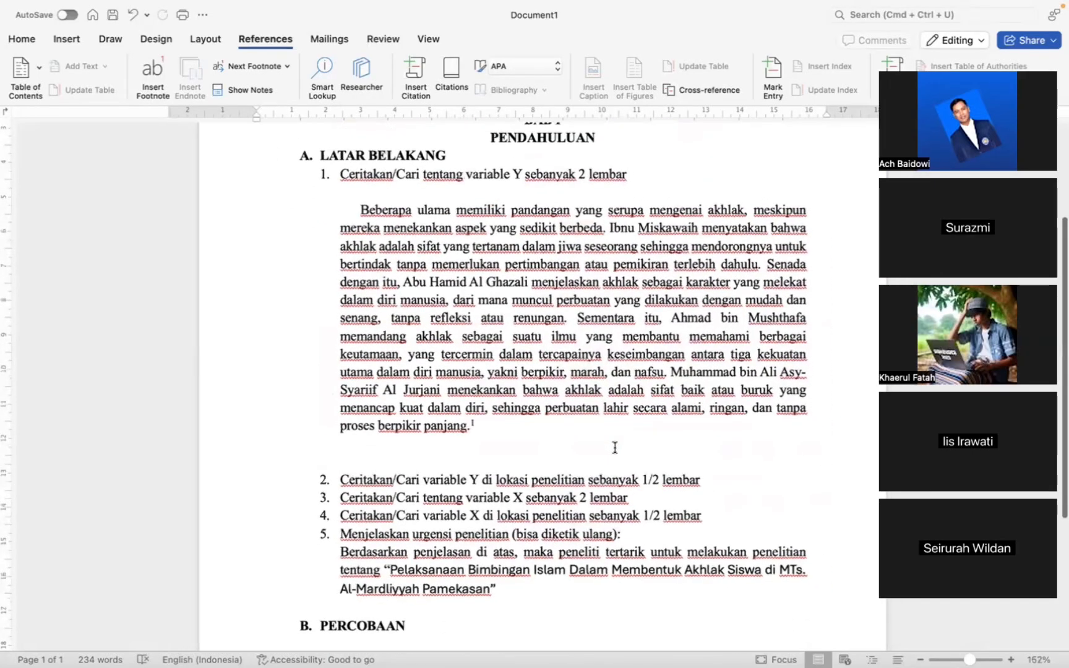
scroll(615, 447, "down", 1)
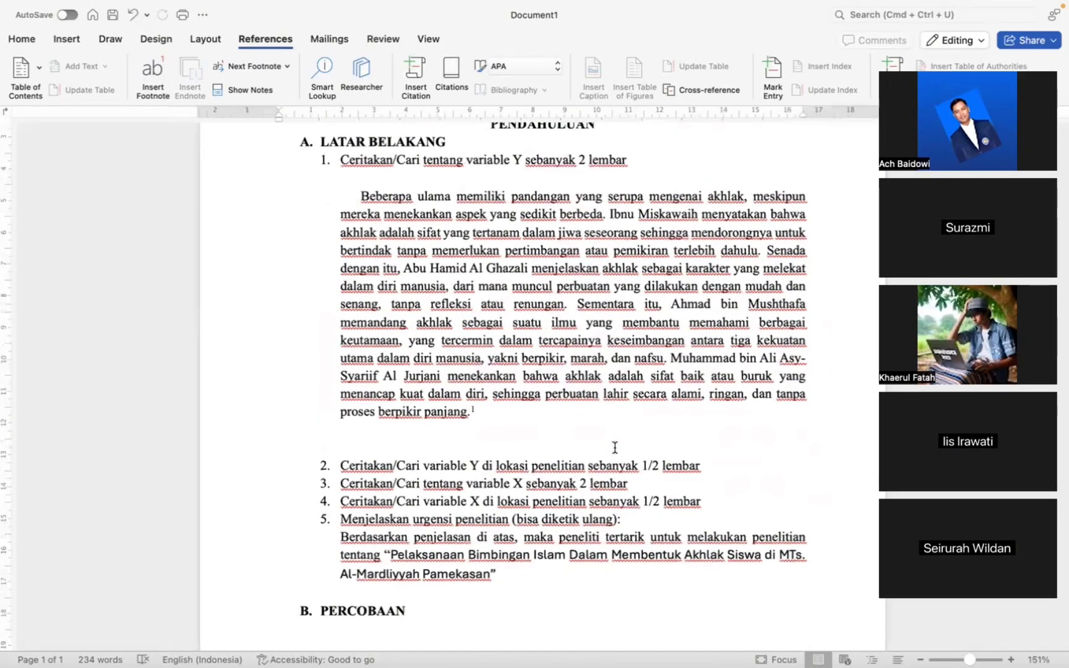
scroll(615, 448, "up", 2)
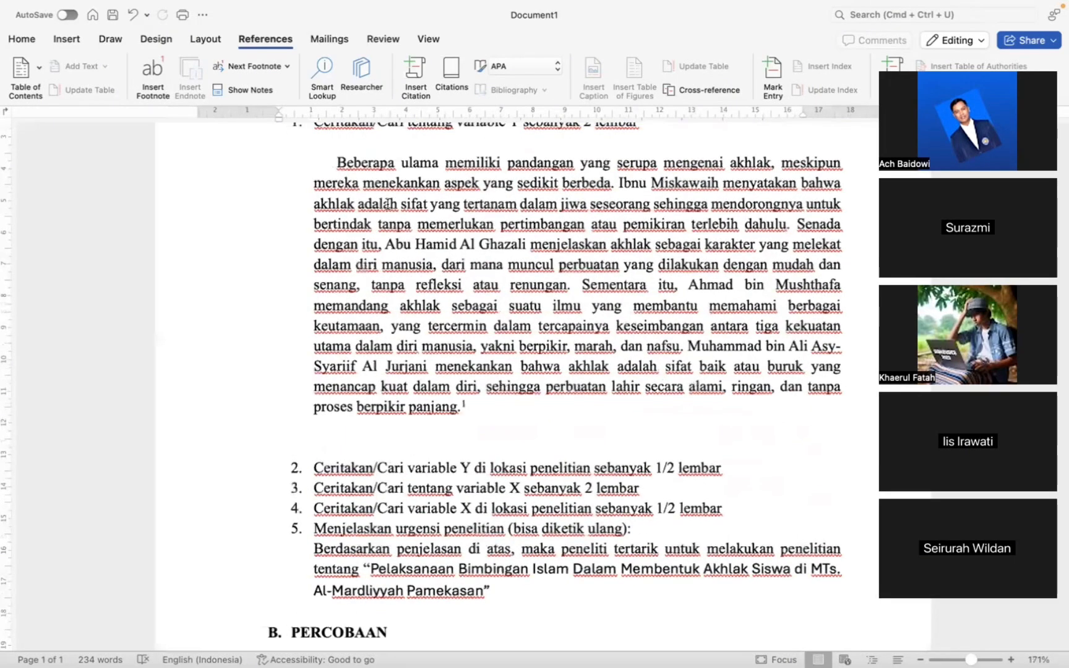
scroll(325, 158, "up", 1)
- Check the whole akhlak paragraph against its citation in the footnote at the end of the page
triple_click(424, 233)
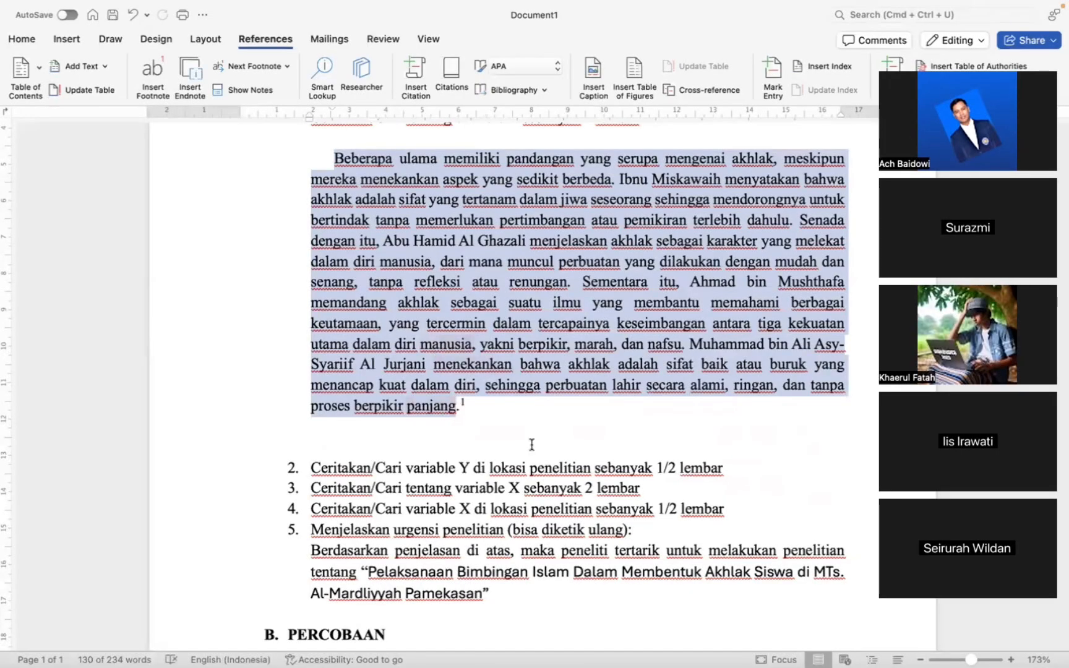
scroll(530, 442, "down", 5)
left_click_drag(265, 517, 597, 539)
scroll(544, 381, "up", 8)
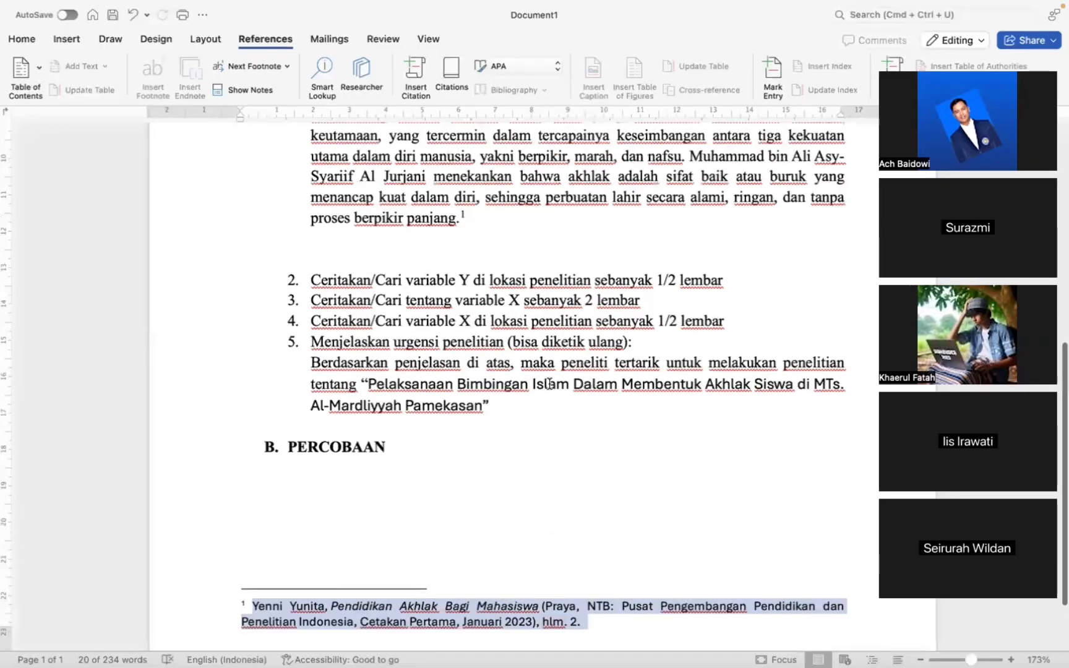
left_click_drag(361, 321, 443, 563)
scroll(443, 563, "down", 7)
scroll(440, 558, "up", 1)
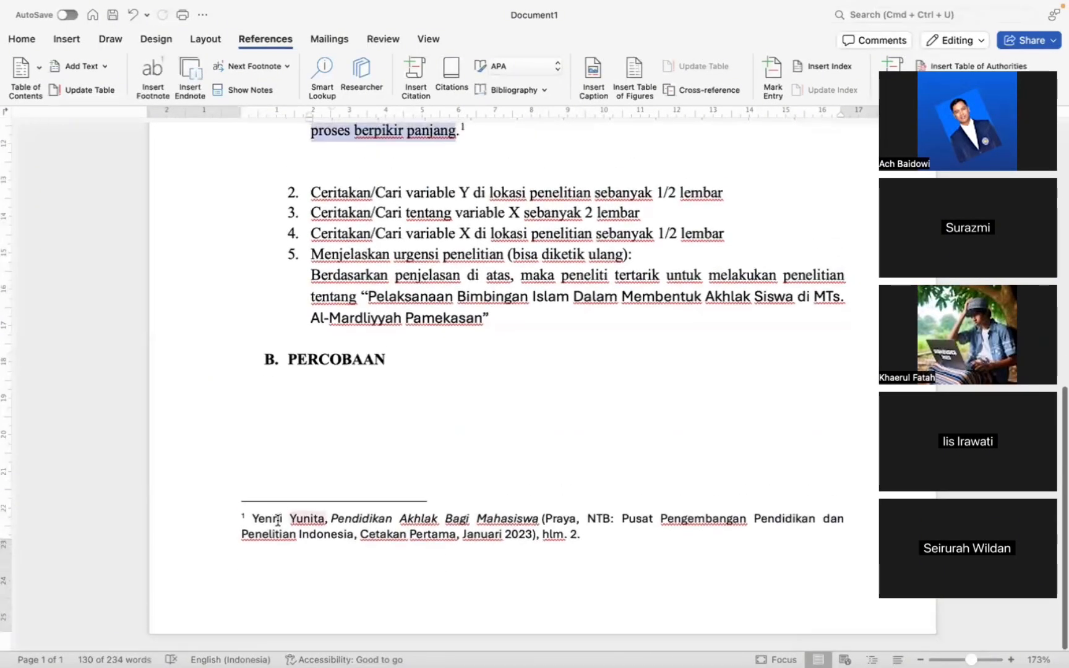
left_click_drag(253, 518, 649, 535)
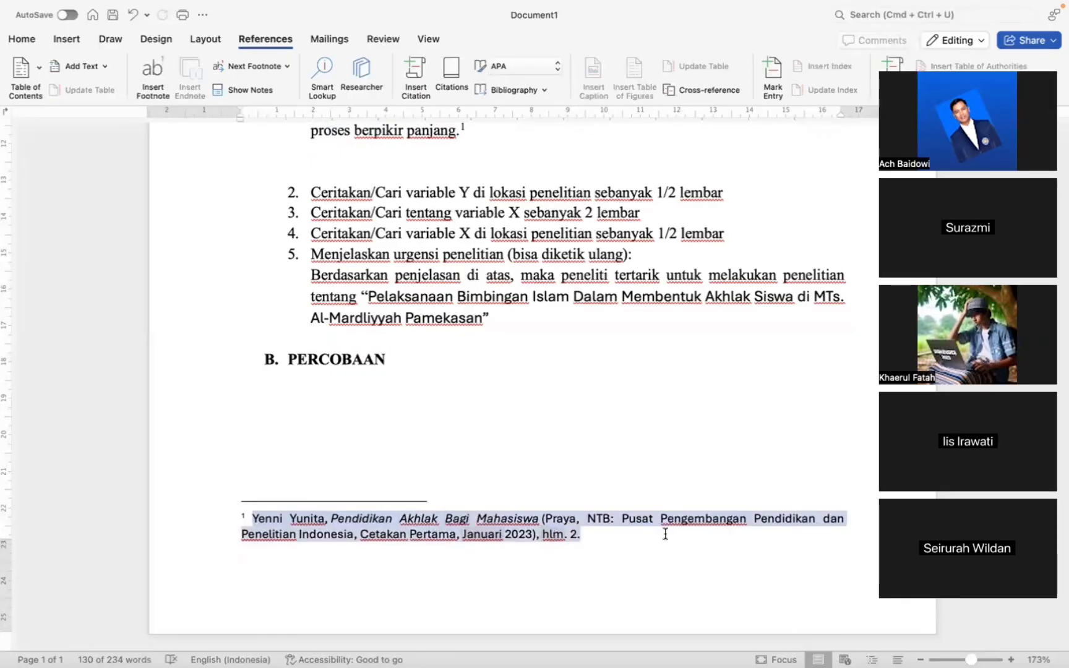
scroll(665, 534, "up", 2)
scroll(665, 533, "up", 4)
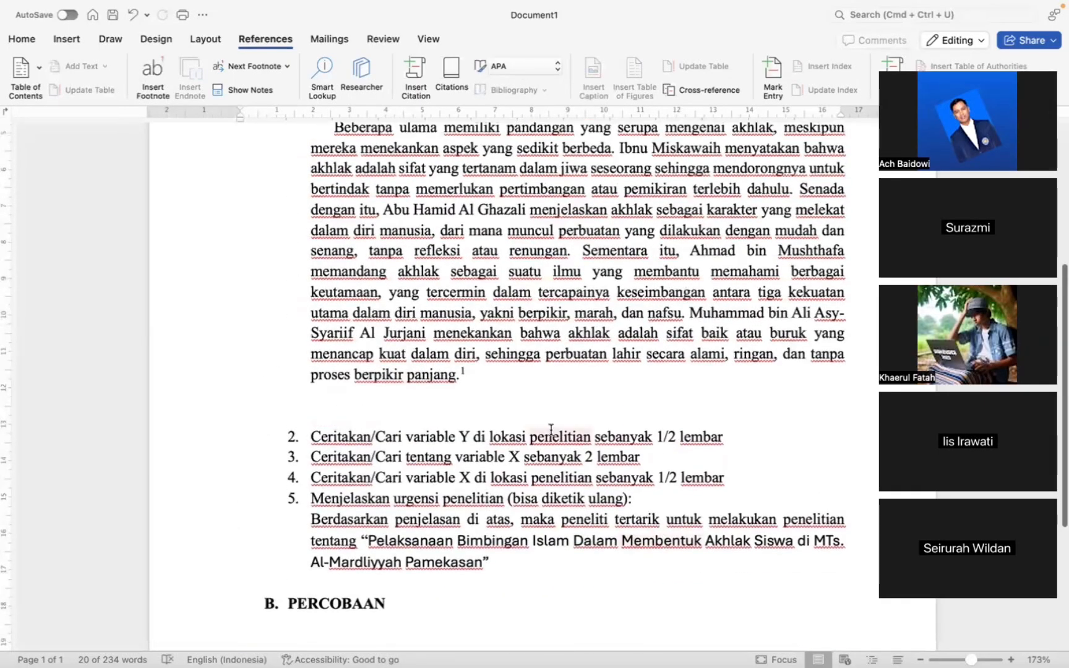
- Compare the akhlak paragraph under item 1 with the 150-word paraphrase in the ChatGPT conversation
left_click(495, 382)
scroll(546, 401, "up", 1)
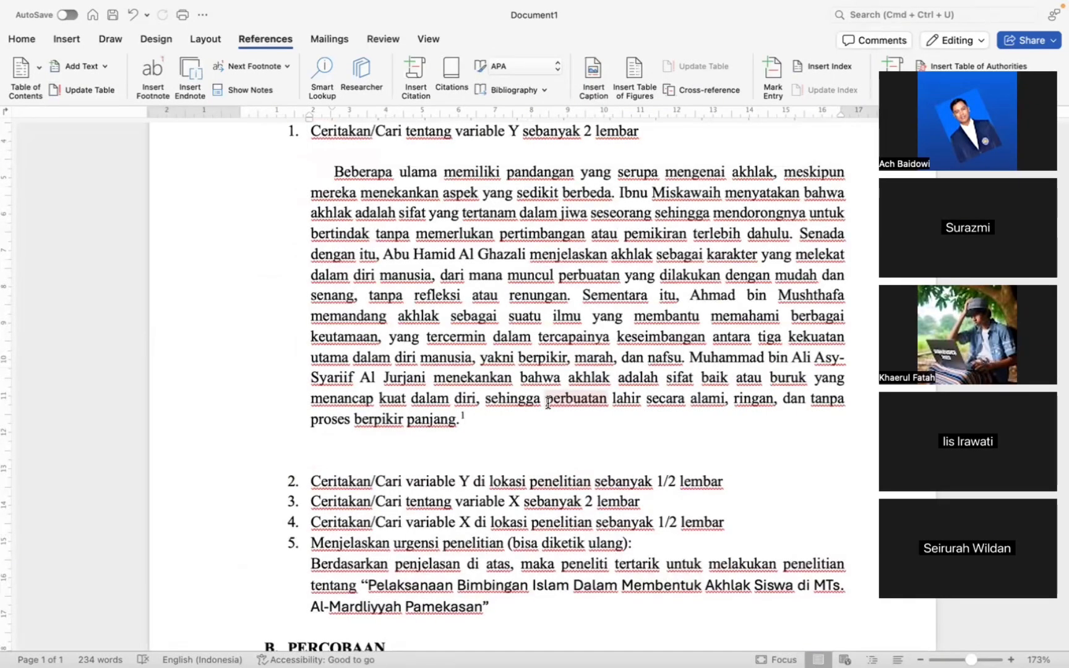
double_click(337, 172)
left_click_drag(414, 192, 460, 416)
left_click_drag(522, 462, 522, 457)
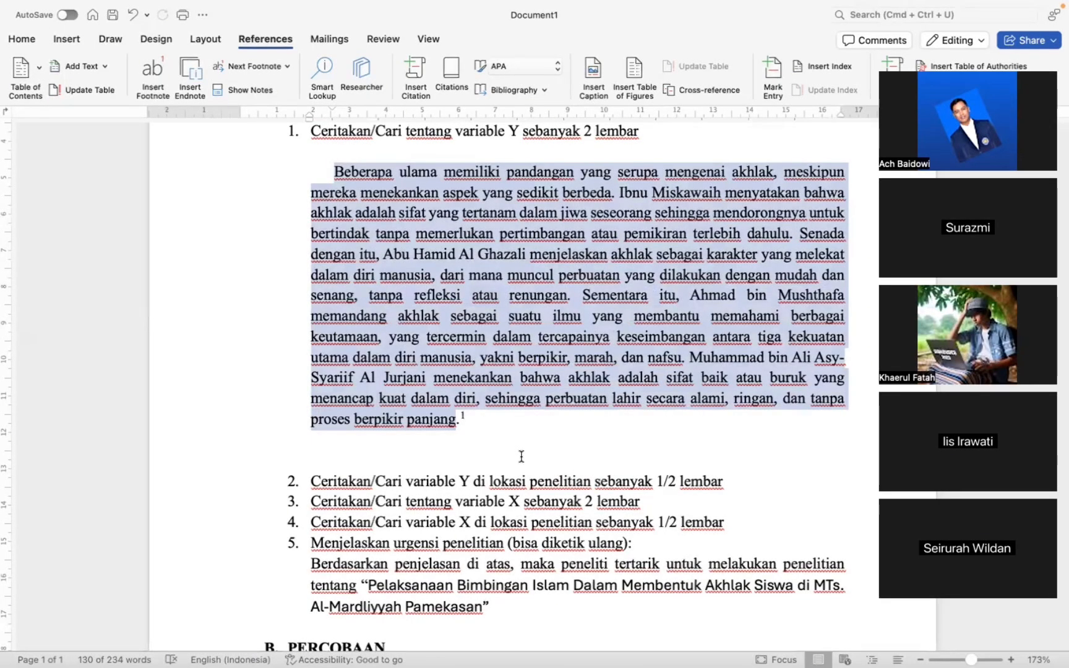
key("ctrl+Left")
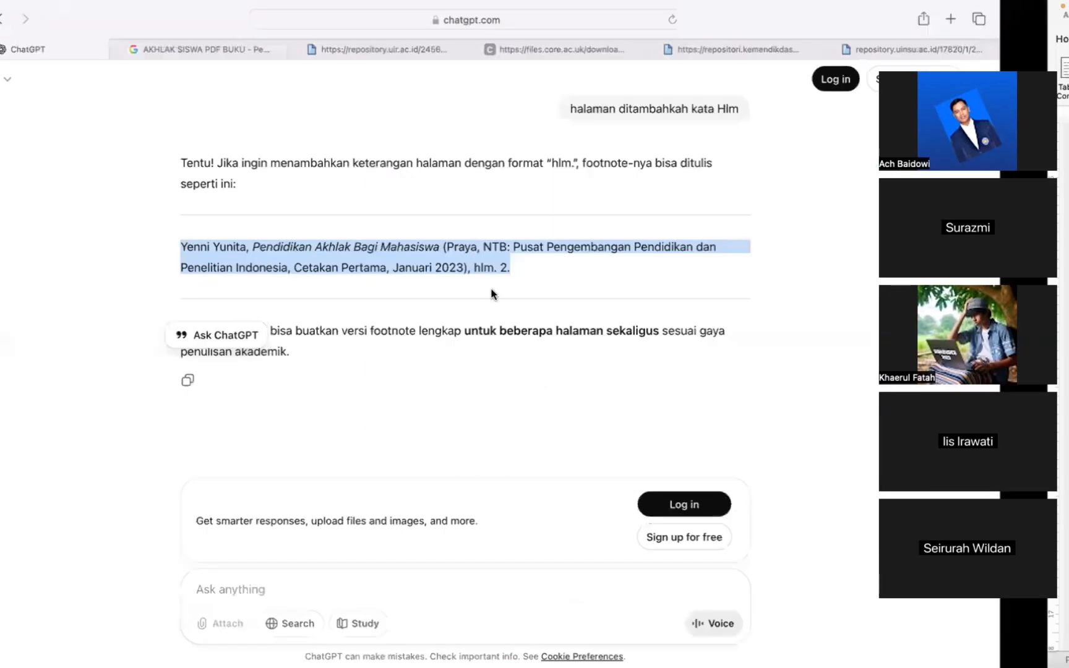
scroll(440, 301, "up", 10)
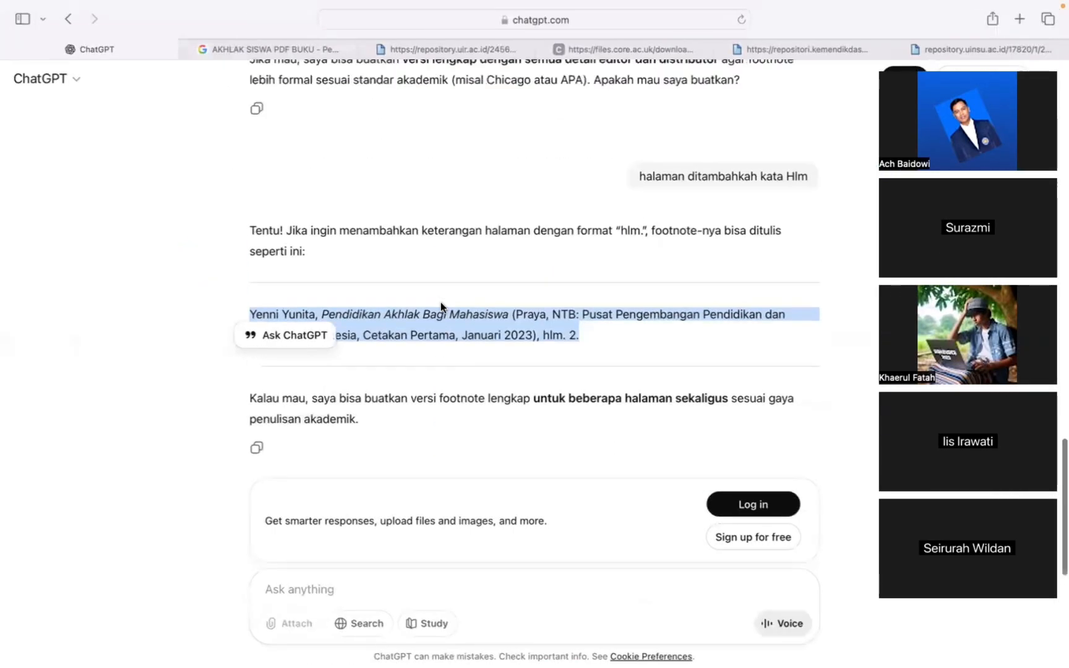
scroll(440, 302, "up", 5)
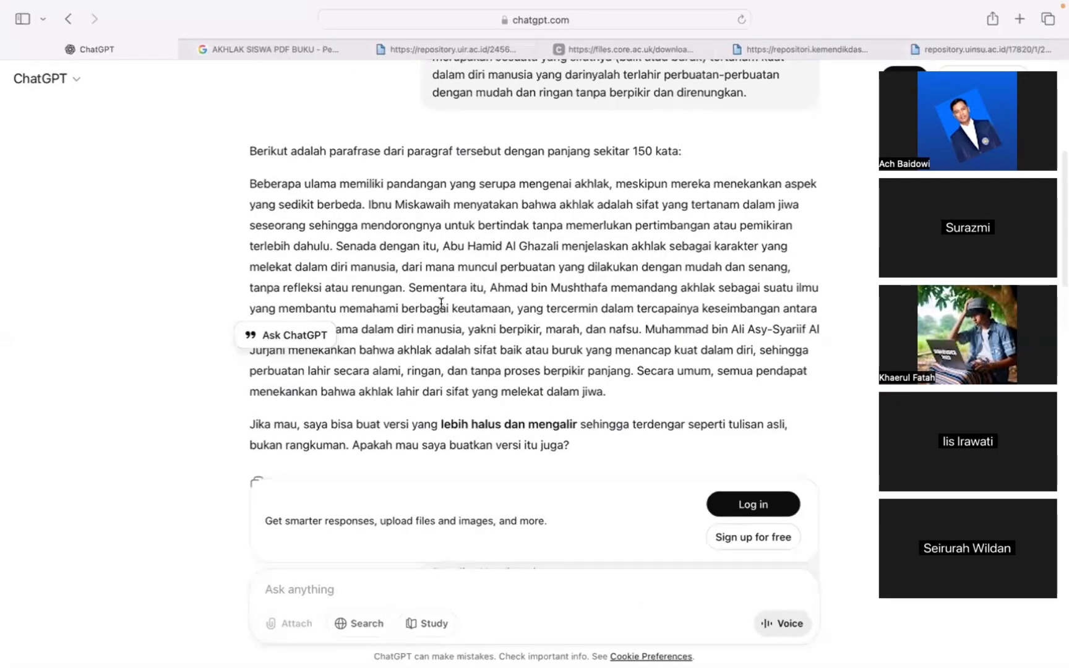
scroll(441, 303, "down", 1)
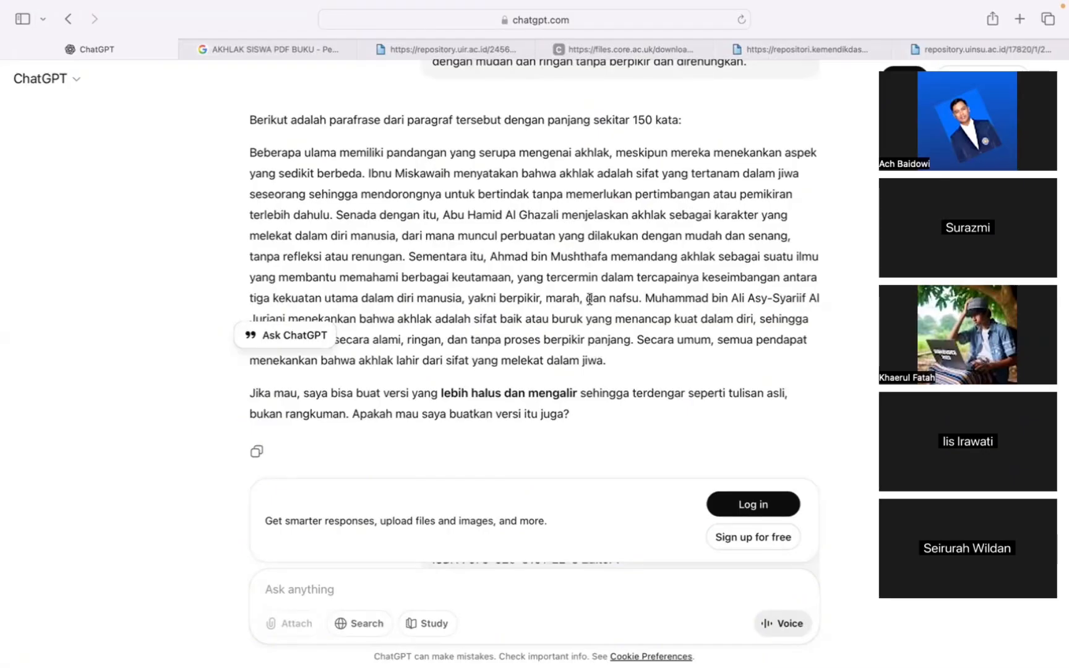
- Check the four akhlak definitions on page 2 of the "Pendidikan Akhlak" PDF against Word's paragraph and the "sebanyak 2 lembar" requirement in item 1
left_click(435, 45)
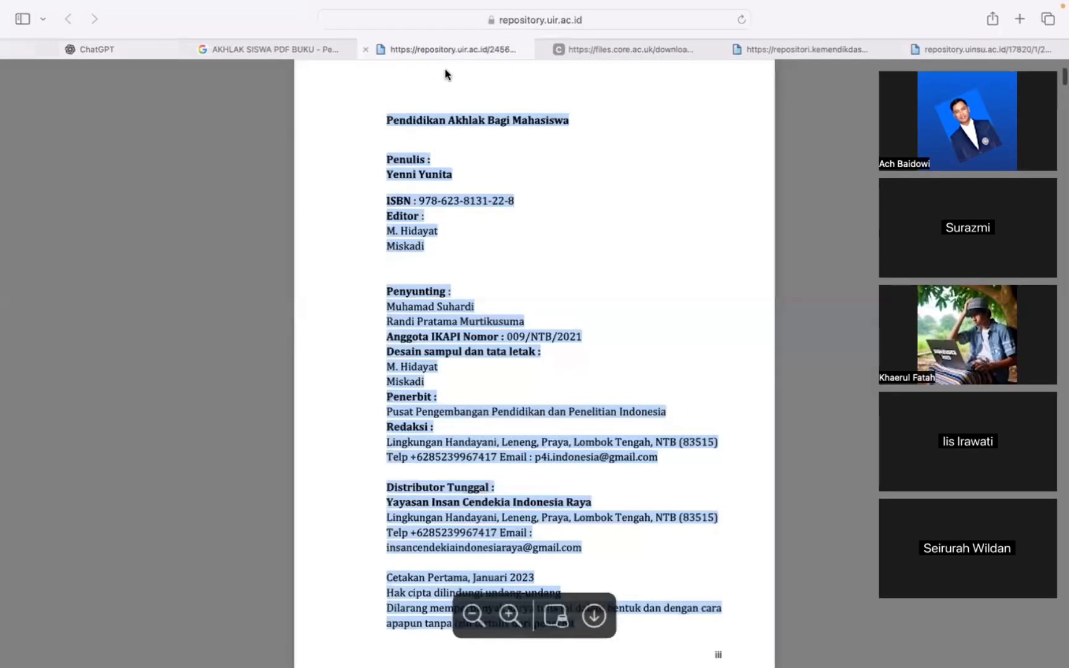
scroll(543, 327, "down", 20)
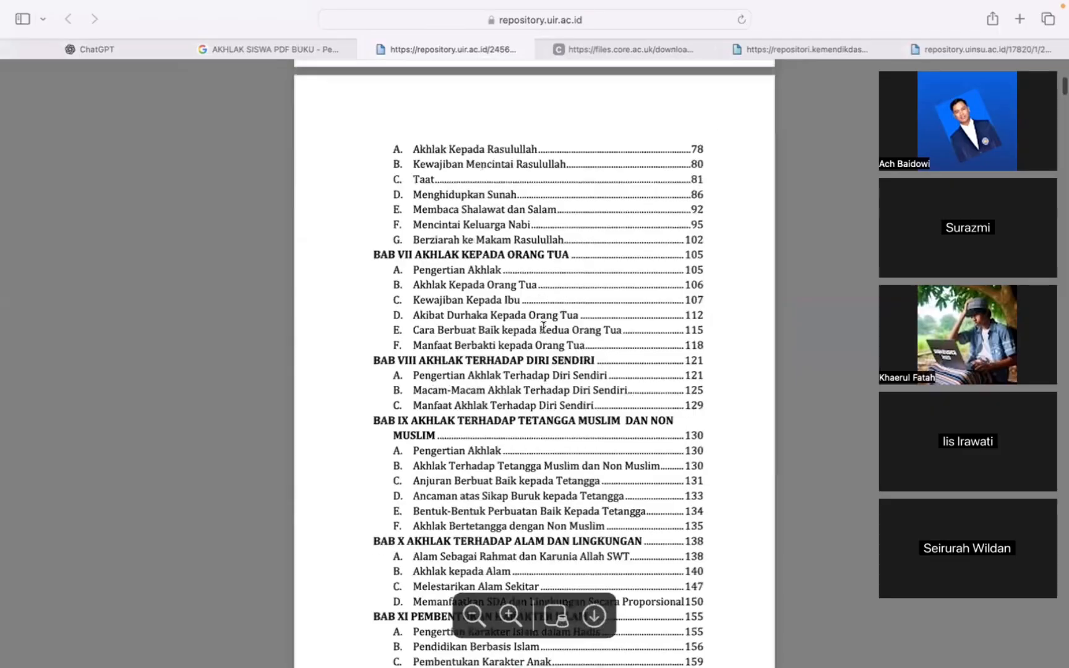
scroll(543, 327, "down", 20)
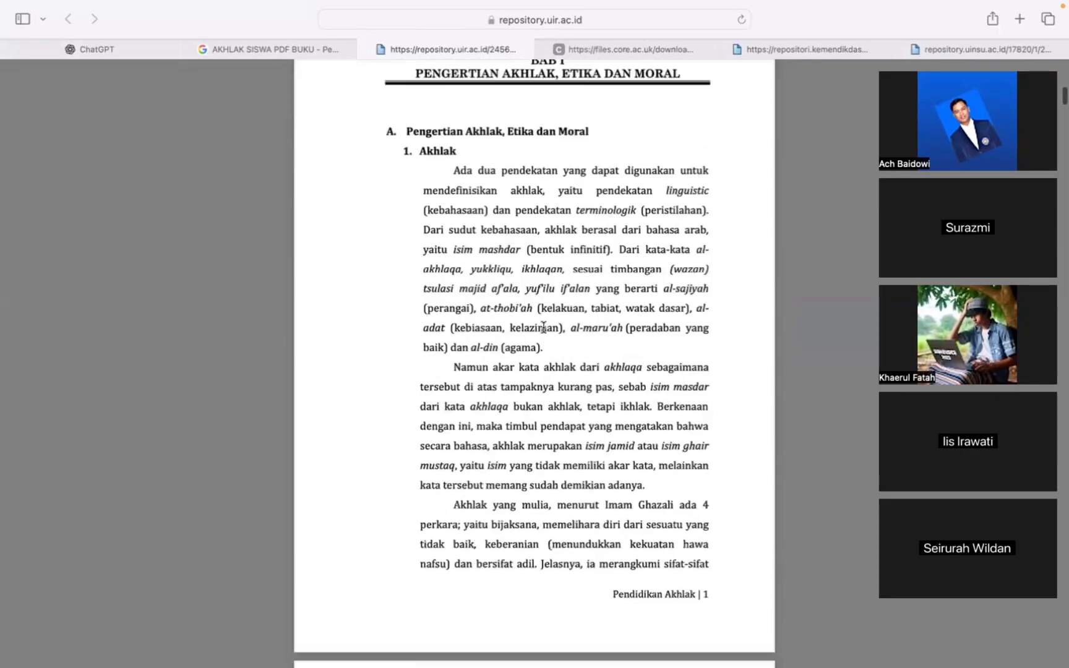
scroll(544, 327, "down", 5)
scroll(544, 327, "up", 1)
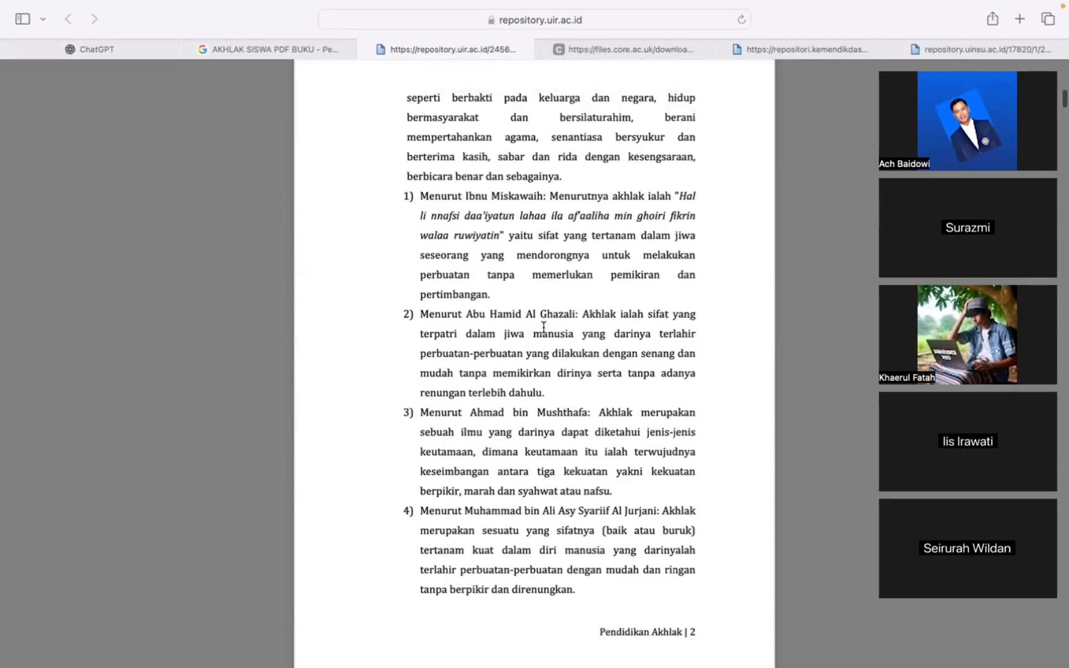
key("ctrl+Right")
scroll(443, 276, "up", 2)
scroll(442, 273, "up", 1)
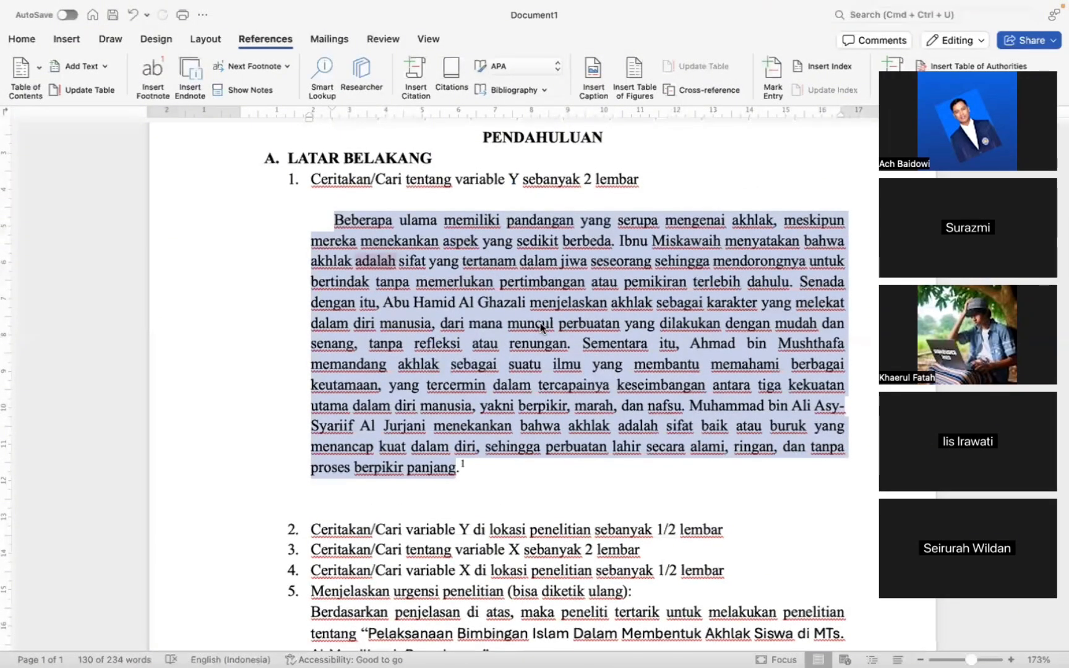
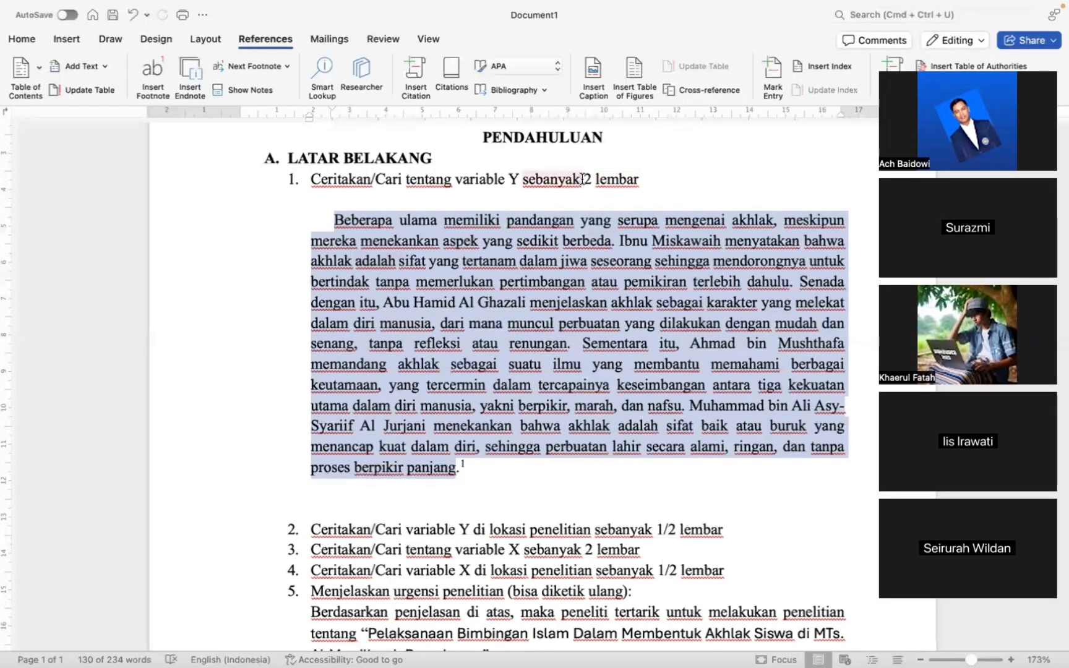
left_click_drag(582, 179, 631, 179)
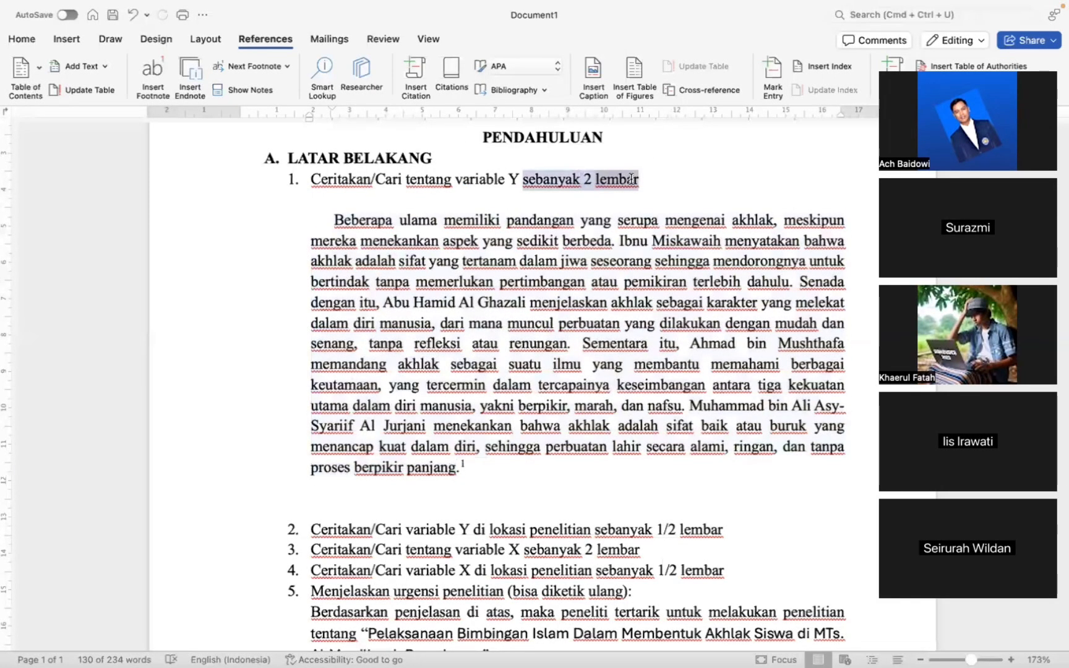
- Start a new empty line below the akhlak paragraph, after its footnote mark
left_click(512, 472)
key("Return")
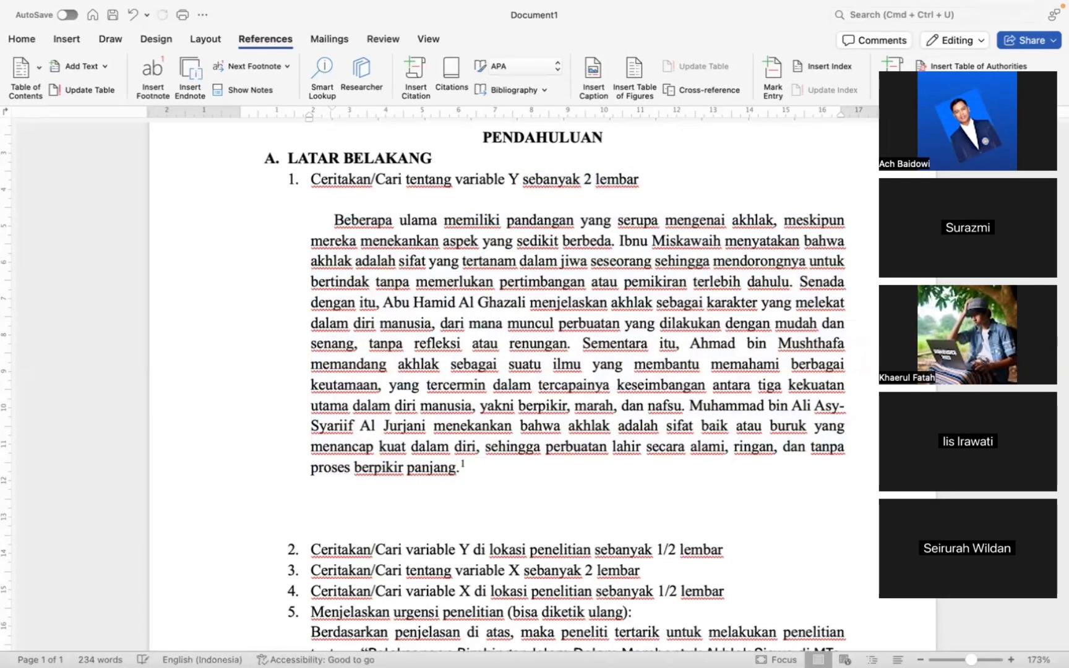
scroll(504, 465, "down", 5)
- Insert a Next Page section break before the "BAB I" heading
scroll(442, 422, "up", 7)
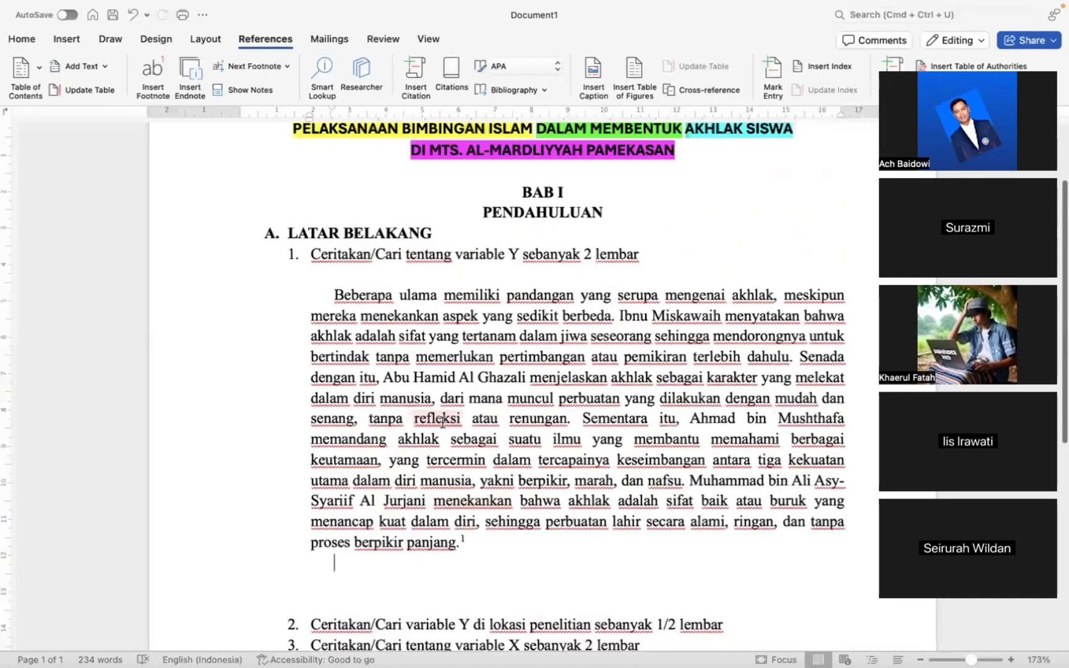
left_click(512, 221)
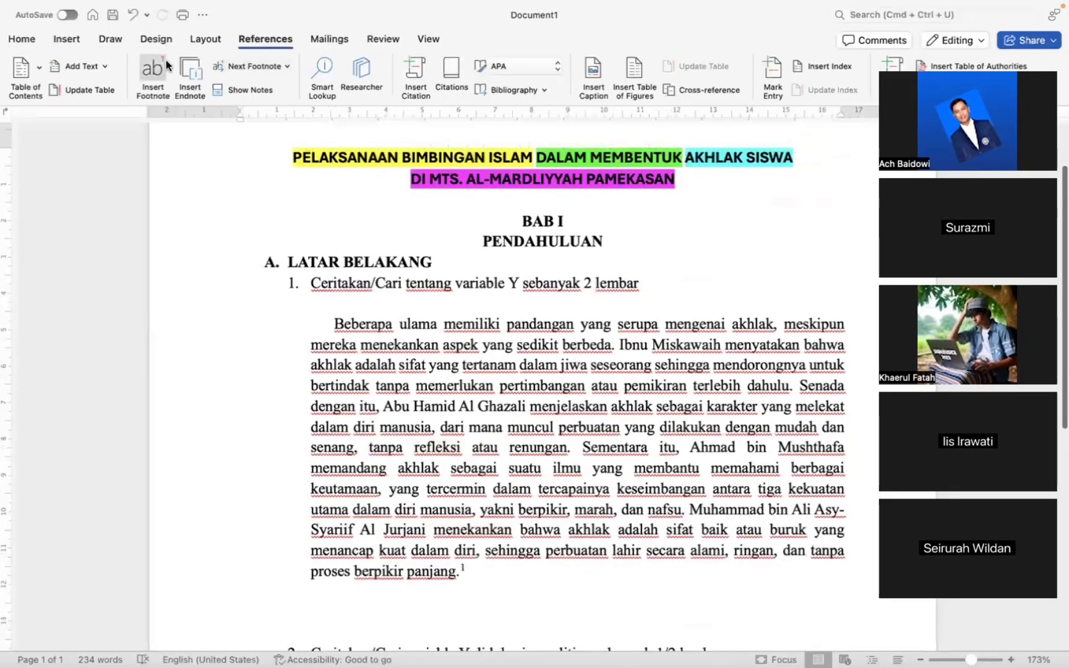
left_click(203, 38)
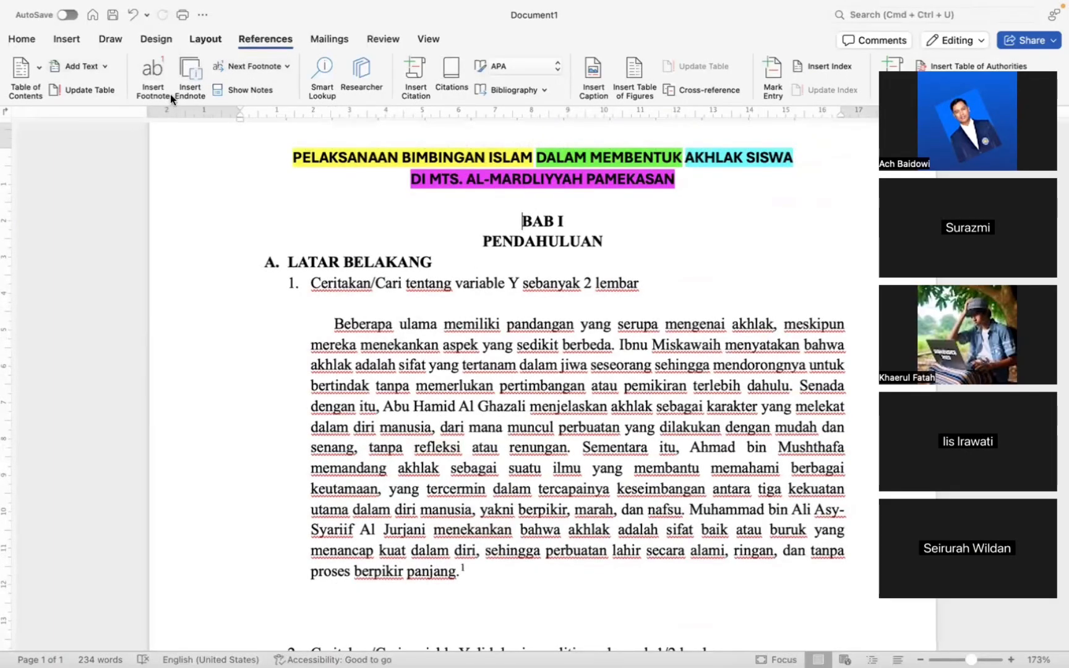
left_click(195, 77)
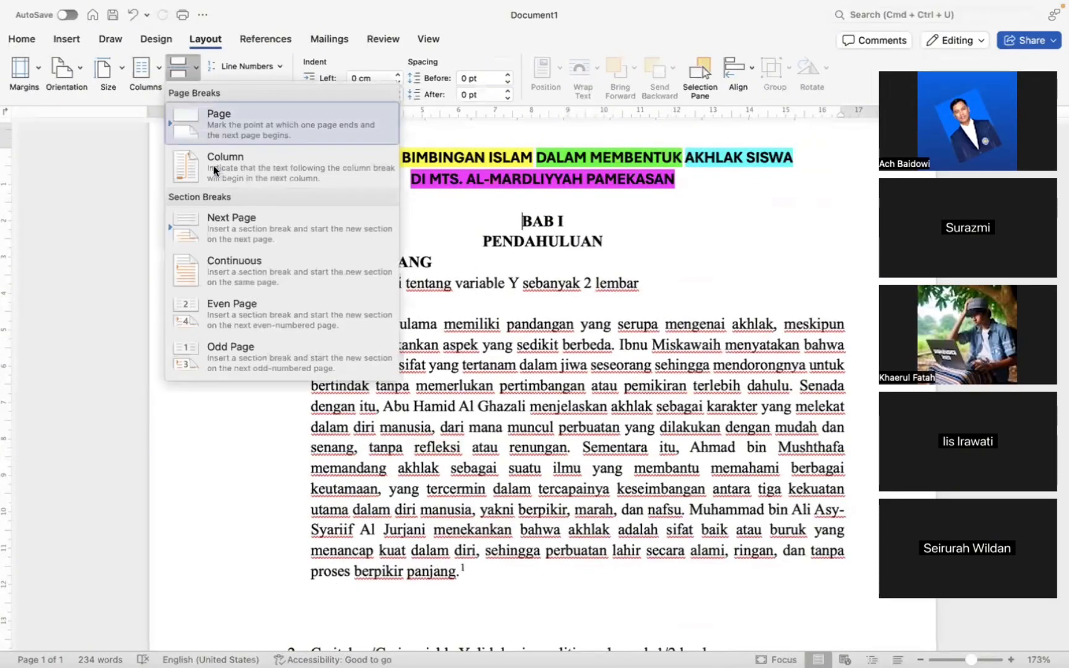
left_click(222, 230)
scroll(540, 371, "down", 7)
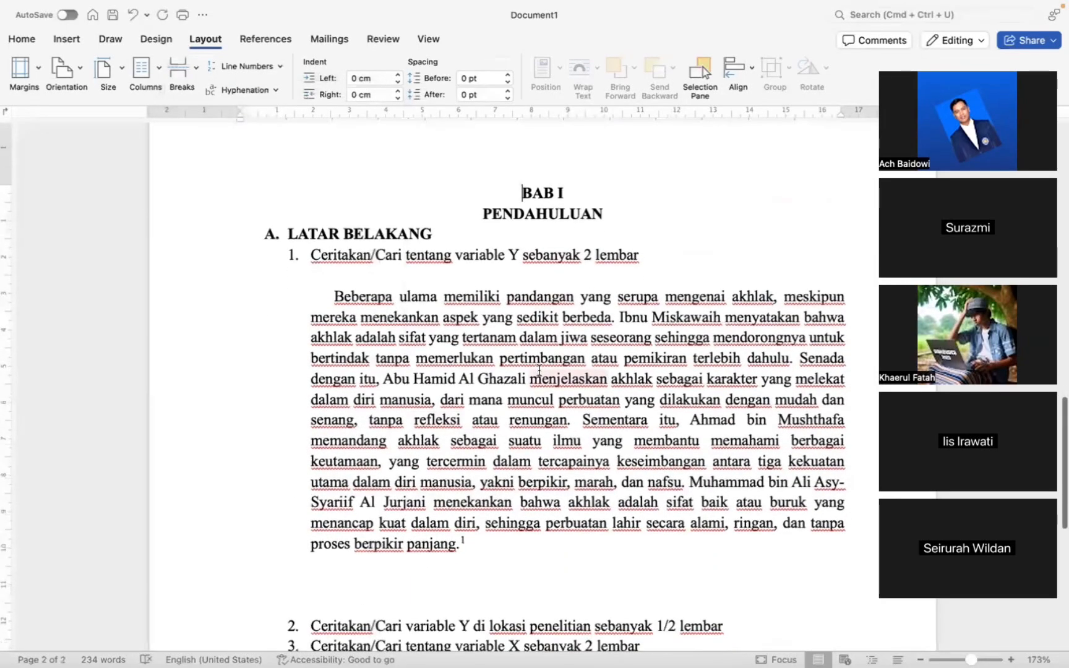
left_click(670, 422)
left_click(504, 297)
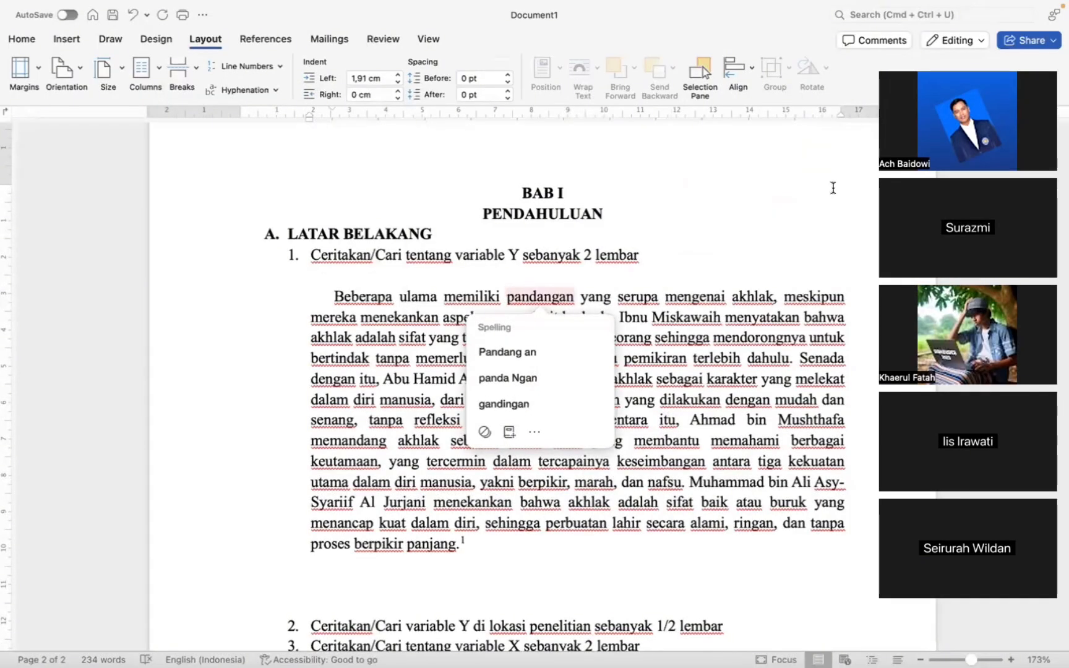
- Move the "Ceritakan/Cari tentang variable Y sebanyak 2 lembar" item below the akhlak paragraph and remove the empty lines before item 2
left_click_drag(314, 259, 579, 267)
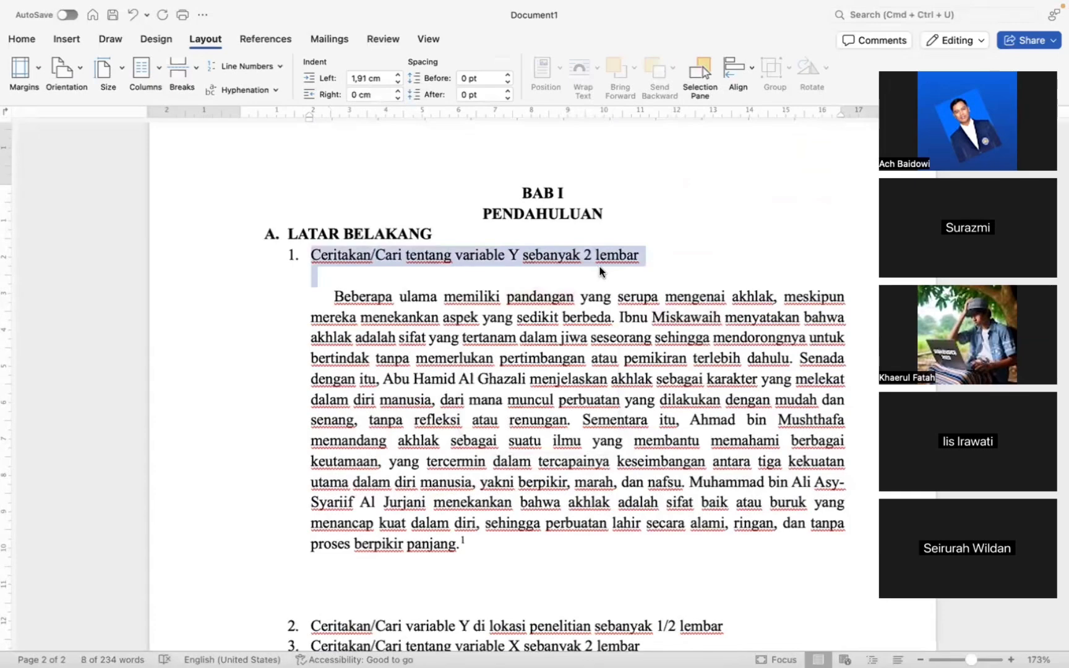
key("super+x")
left_click(395, 550)
key("super+v")
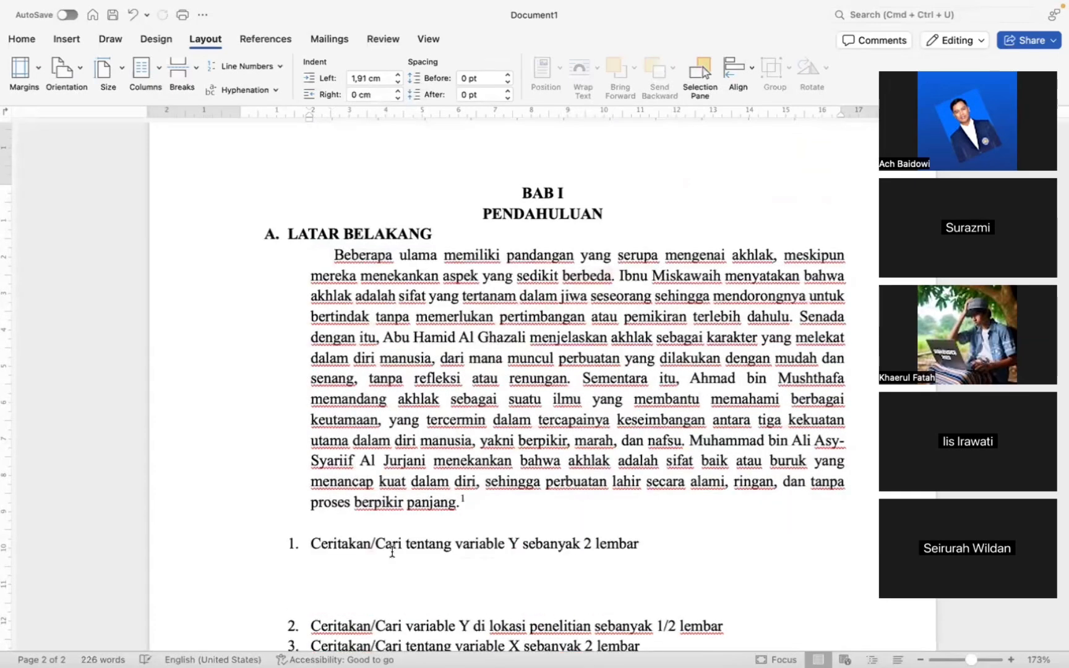
left_click(321, 583)
key("BackSpace")
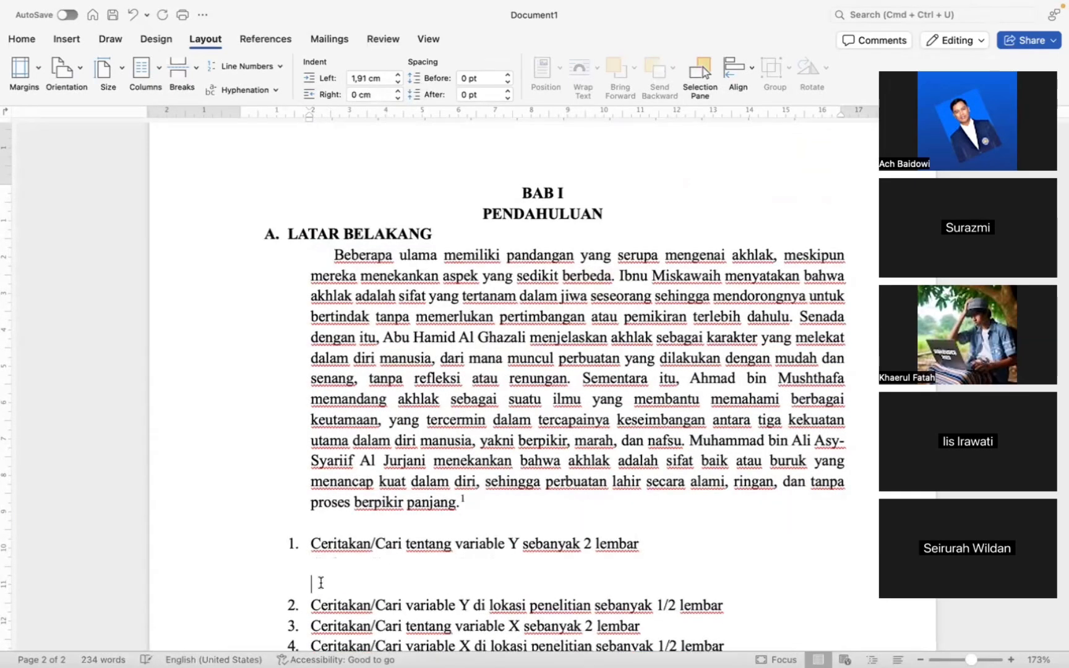
key("BackSpace")
key("BackSpace")
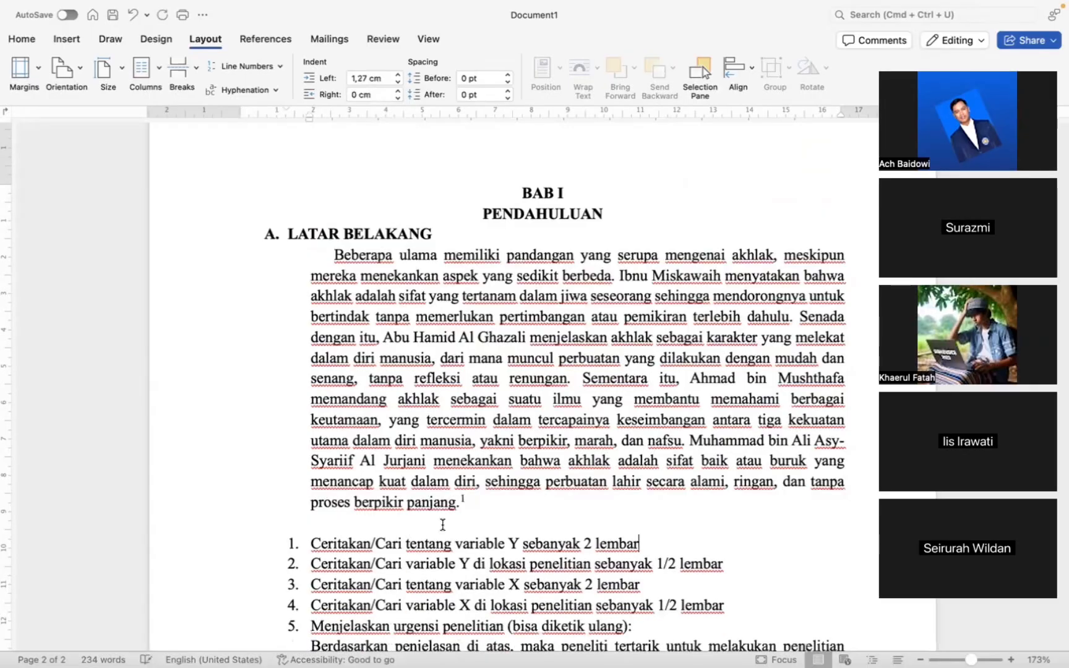
- Reduce the akhlak paragraph's left indent to 1,25 cm so it lines up with the "LATAR BELAKANG" heading text
scroll(508, 513, "down", 10)
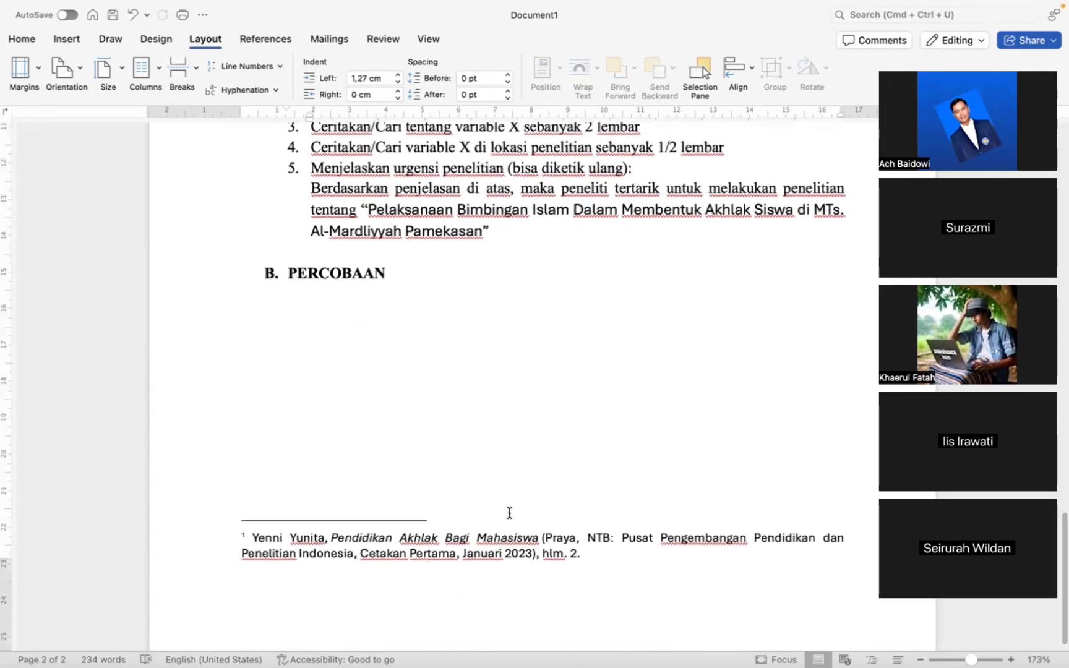
scroll(509, 513, "up", 10)
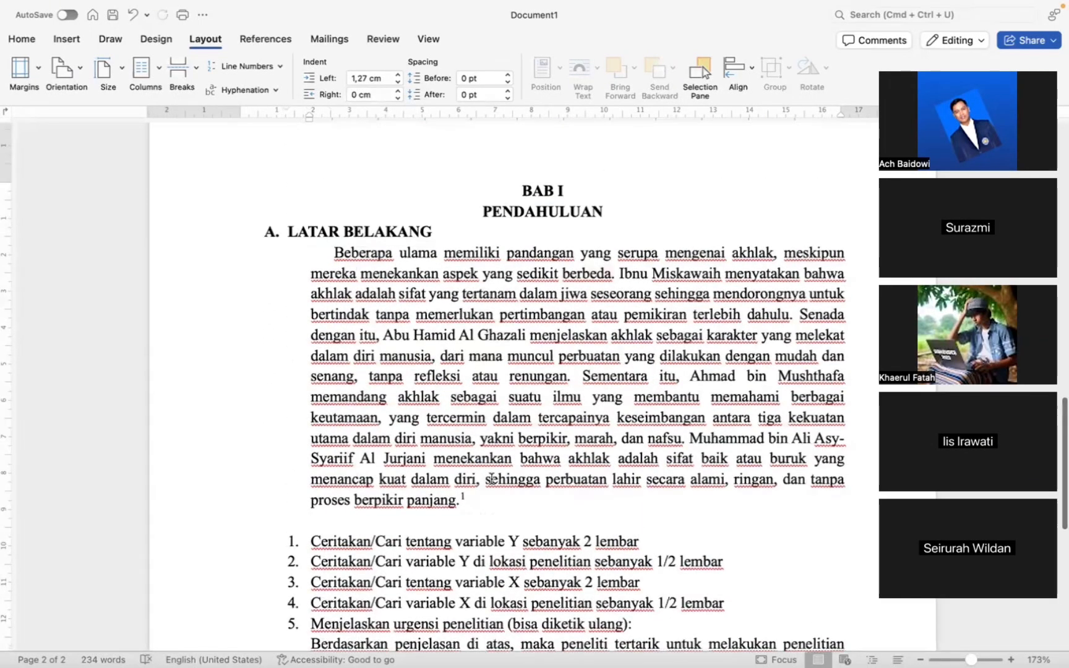
left_click(335, 252)
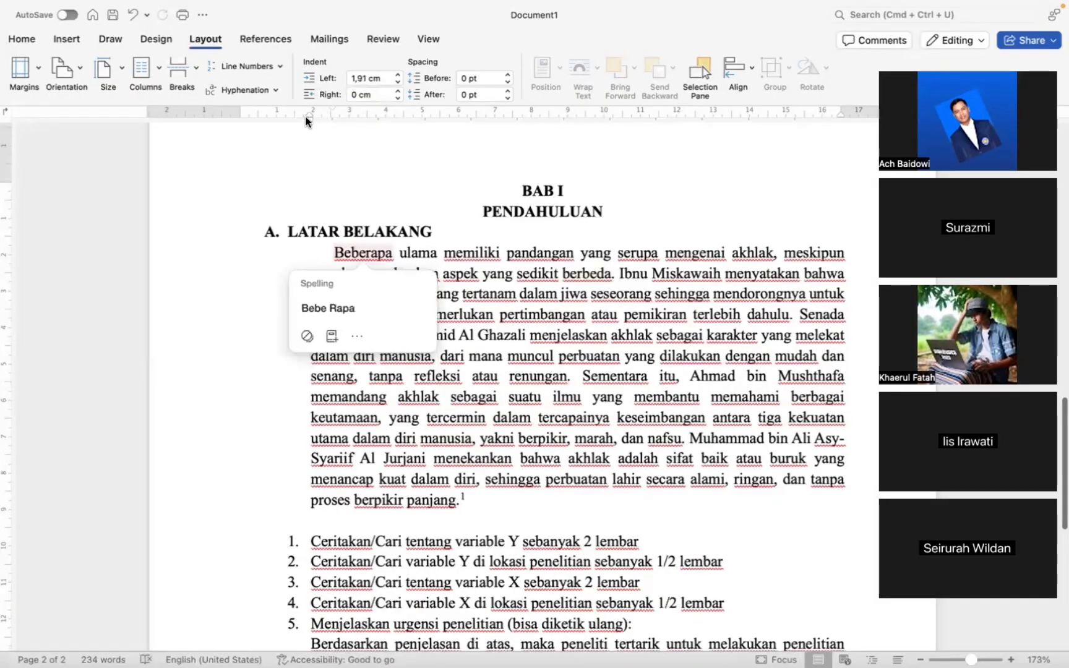
left_click_drag(308, 116, 283, 123)
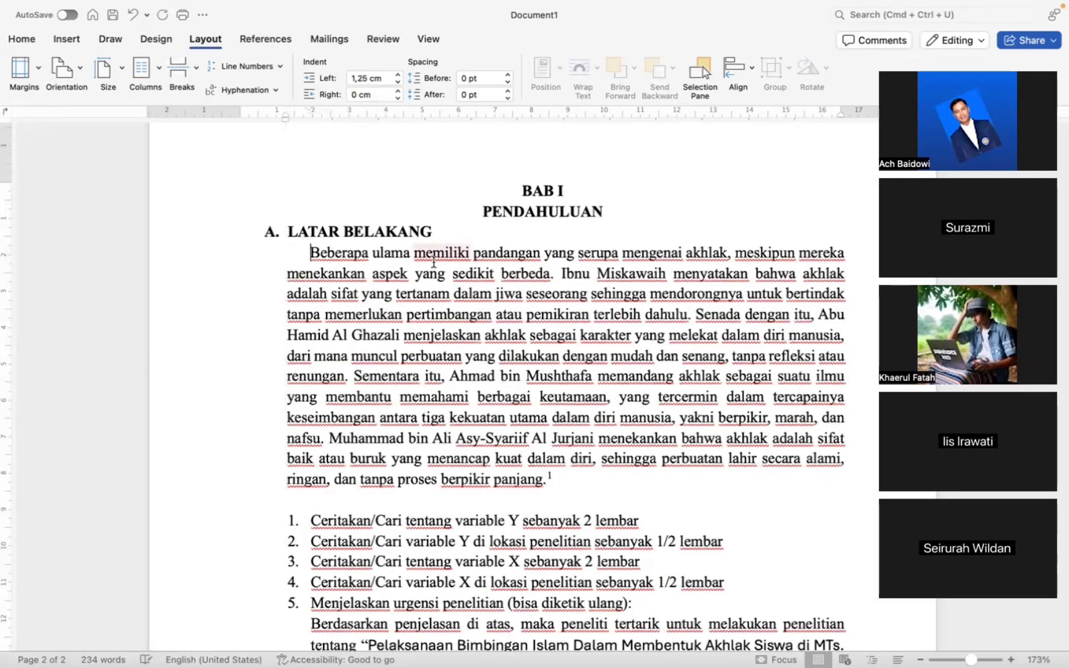
- Switch to the browser and close the "Pendidikan Akhlak Bagi Mahasiswa" PDF from repository.uir.ac.id
key("ctrl+Left")
scroll(474, 344, "up", 20)
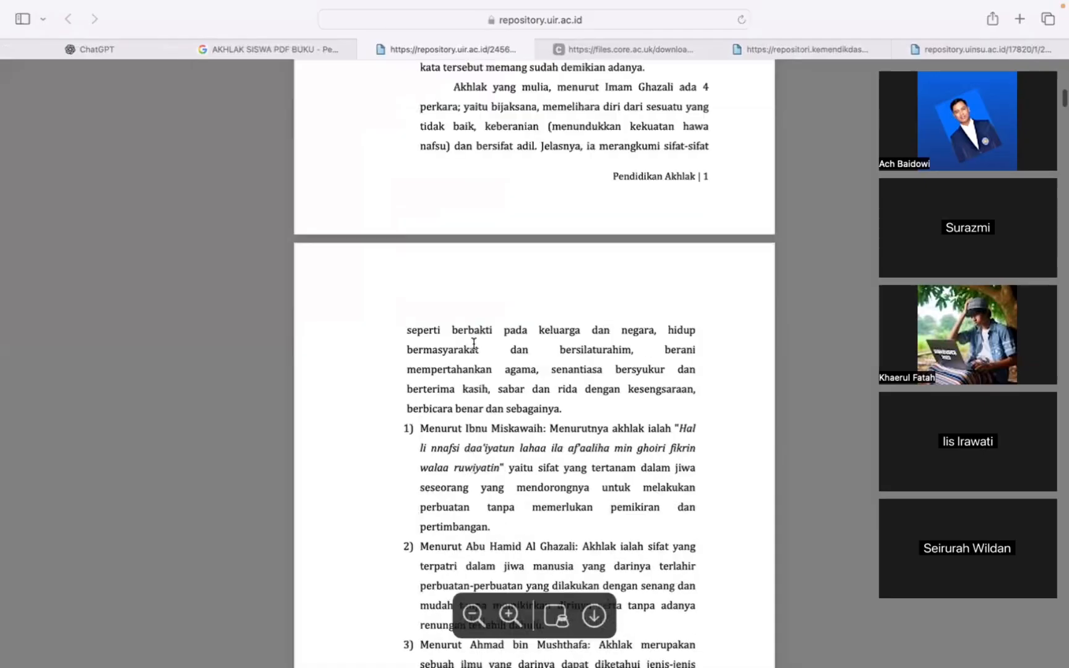
left_click(364, 49)
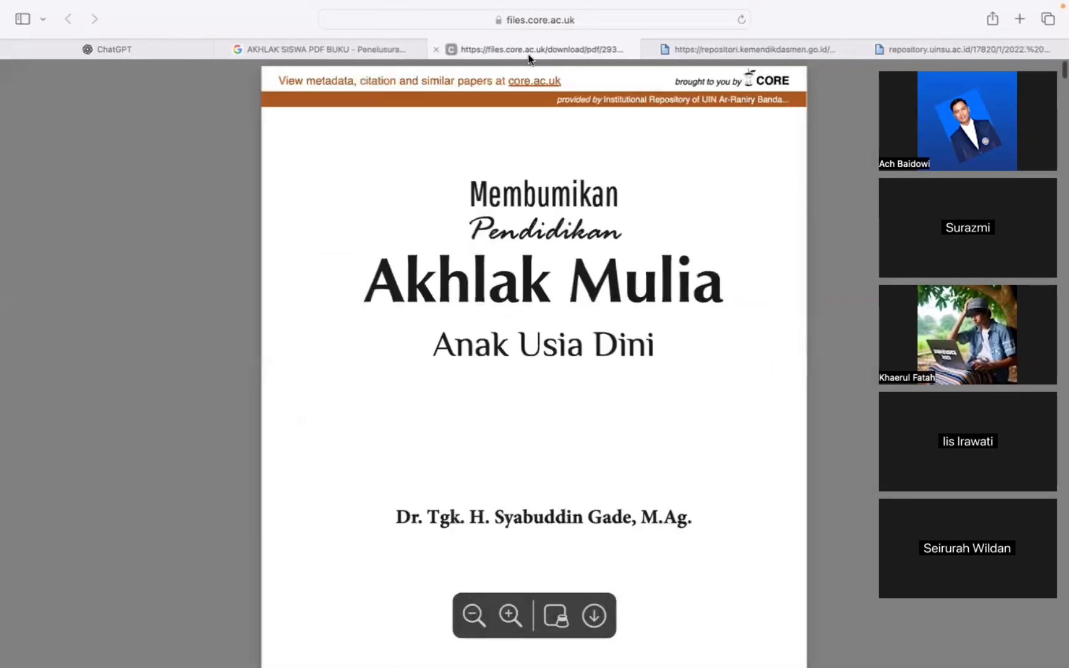
- Look through the front matter and table of contents of the "Membumikan Pendidikan Akhlak Mulia" PDF for a section on akhlak in Islam
scroll(593, 255, "down", 12)
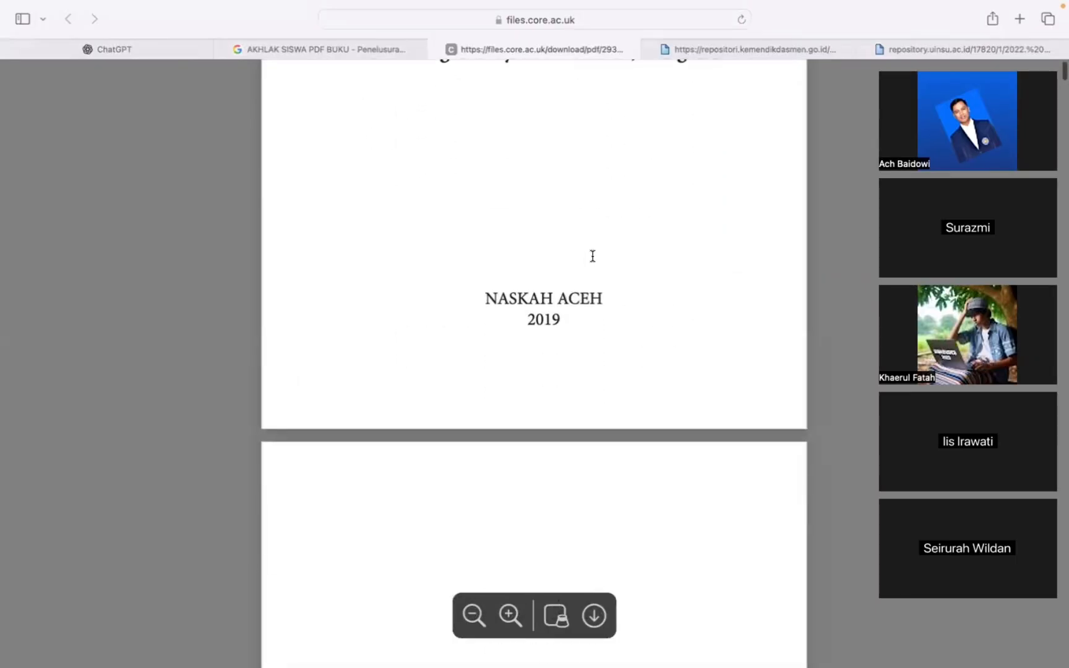
scroll(592, 256, "down", 15)
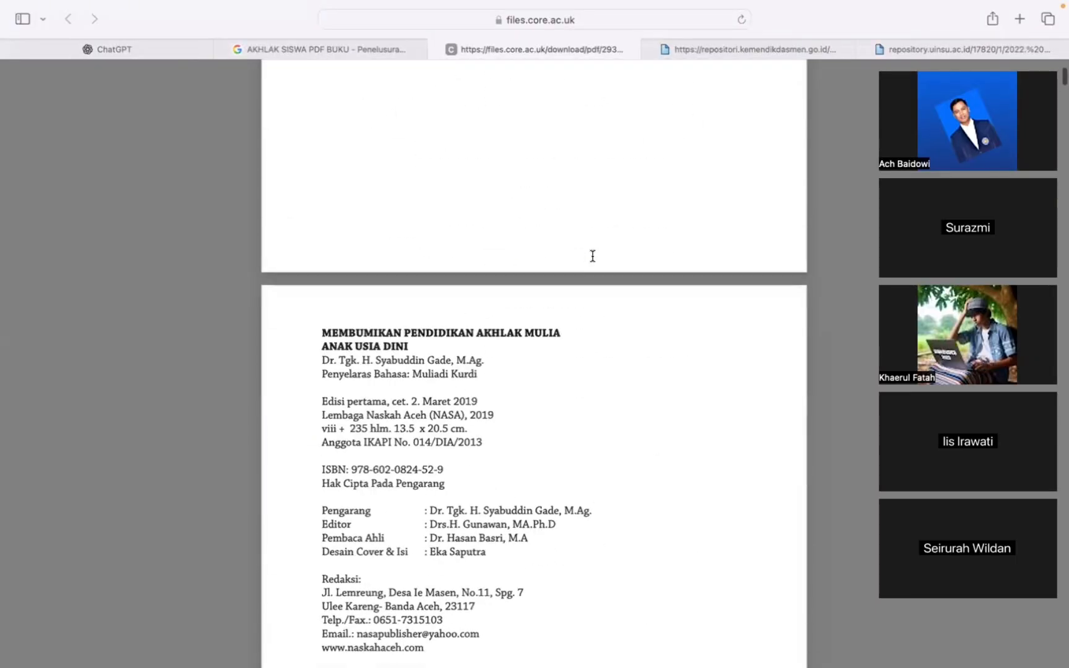
scroll(593, 255, "down", 20)
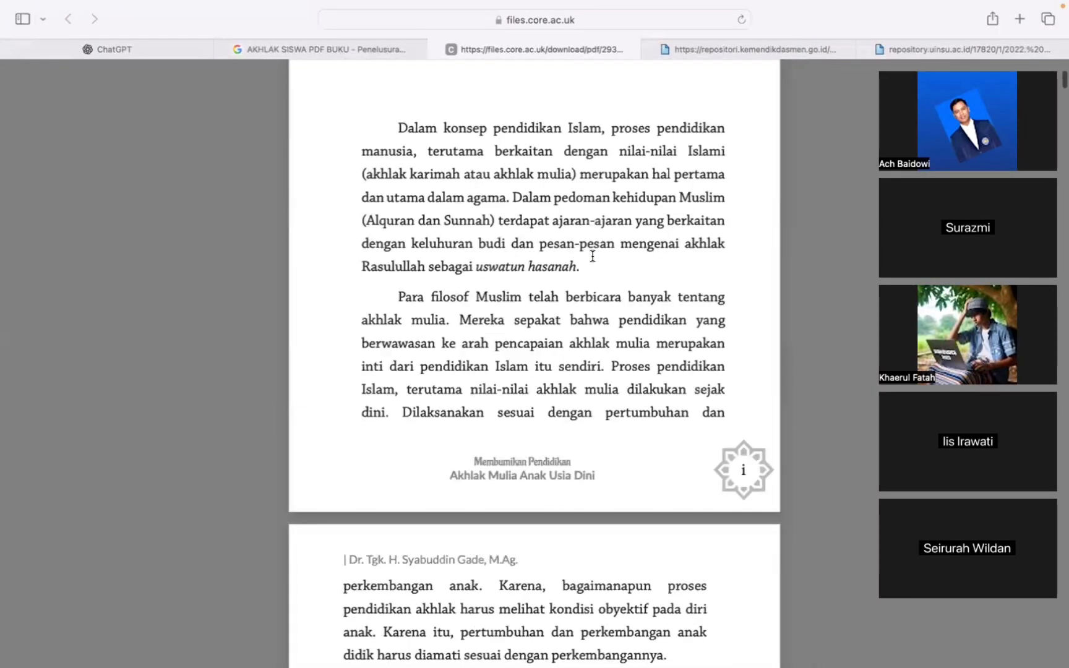
scroll(593, 255, "down", 15)
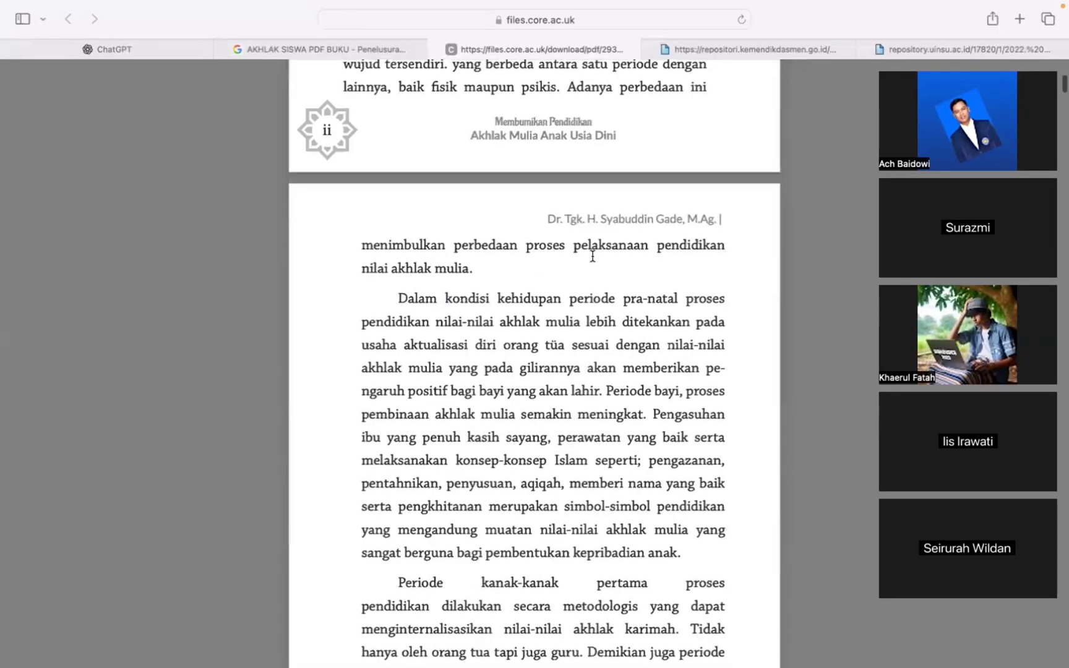
scroll(593, 255, "down", 20)
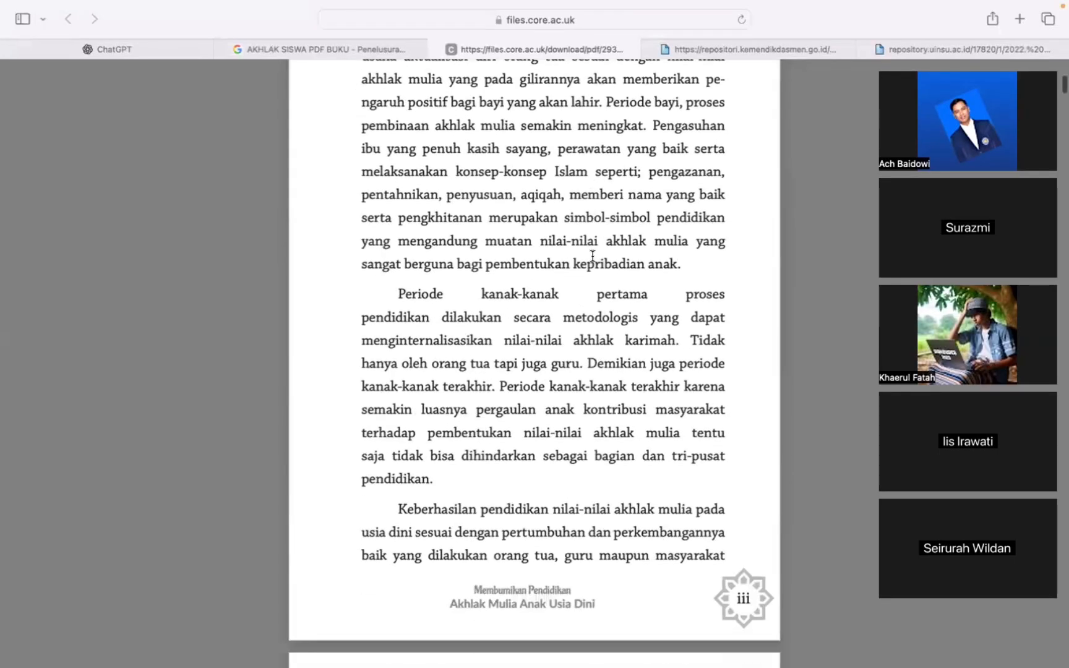
scroll(593, 255, "down", 15)
scroll(593, 256, "up", 10)
scroll(593, 256, "up", 1)
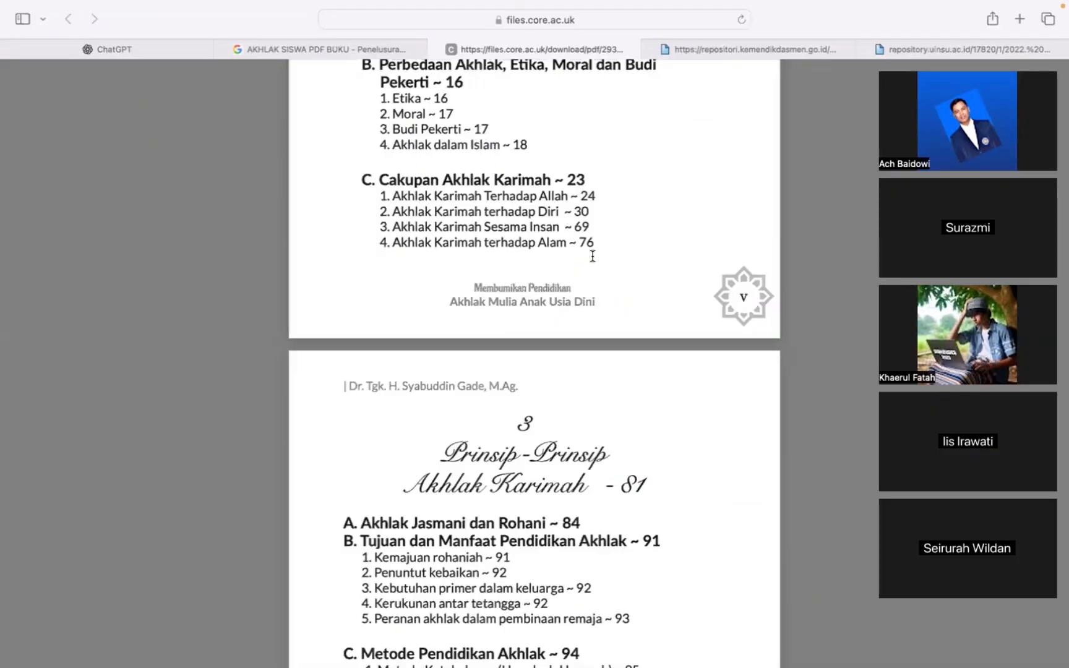
scroll(593, 255, "up", 5)
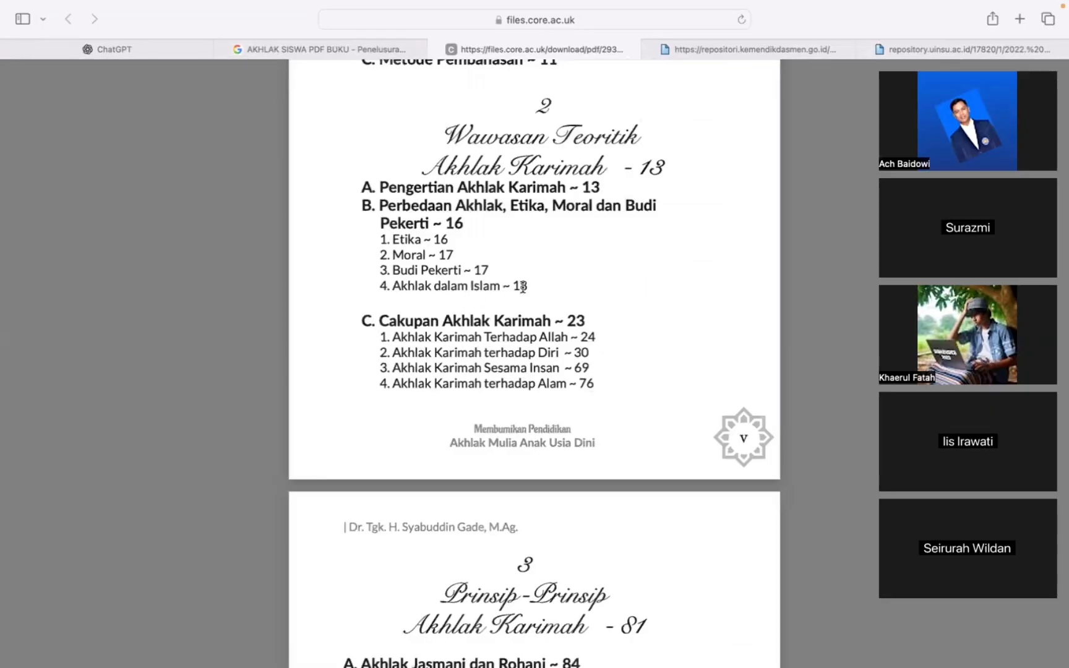
scroll(523, 286, "down", 3)
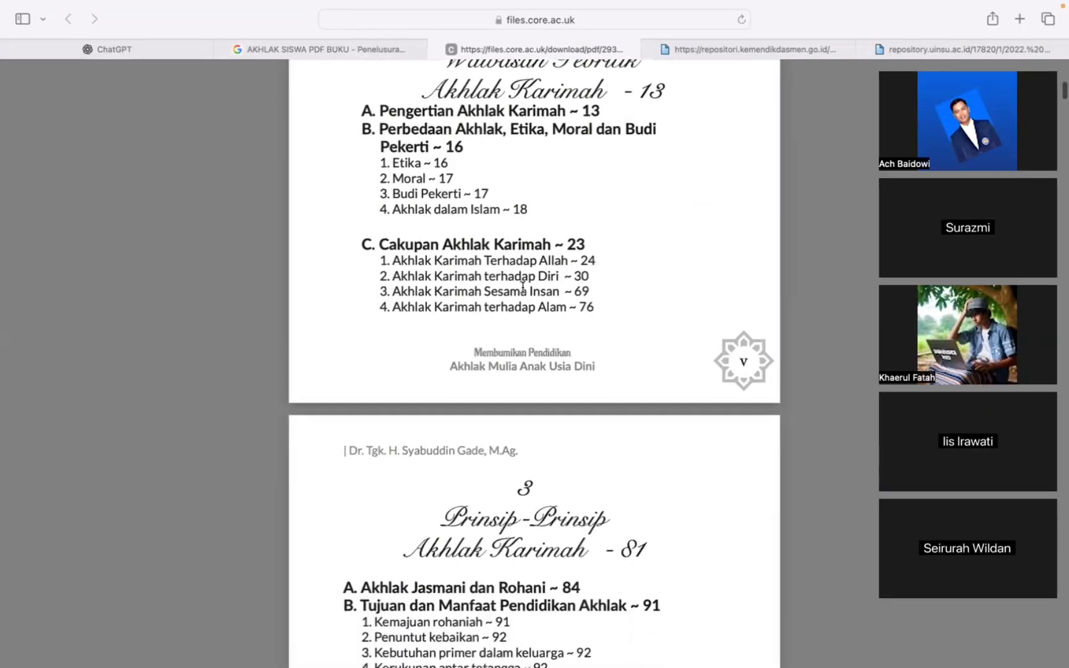
left_click_drag(394, 211, 493, 209)
key("ctrl+Right")
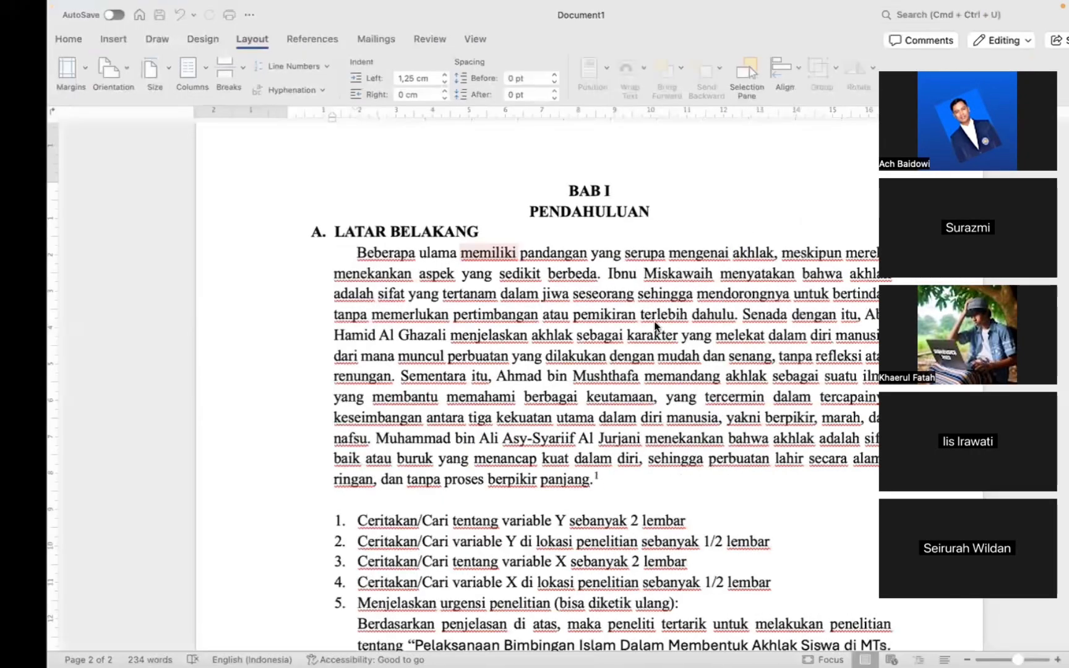
key("ctrl+Left")
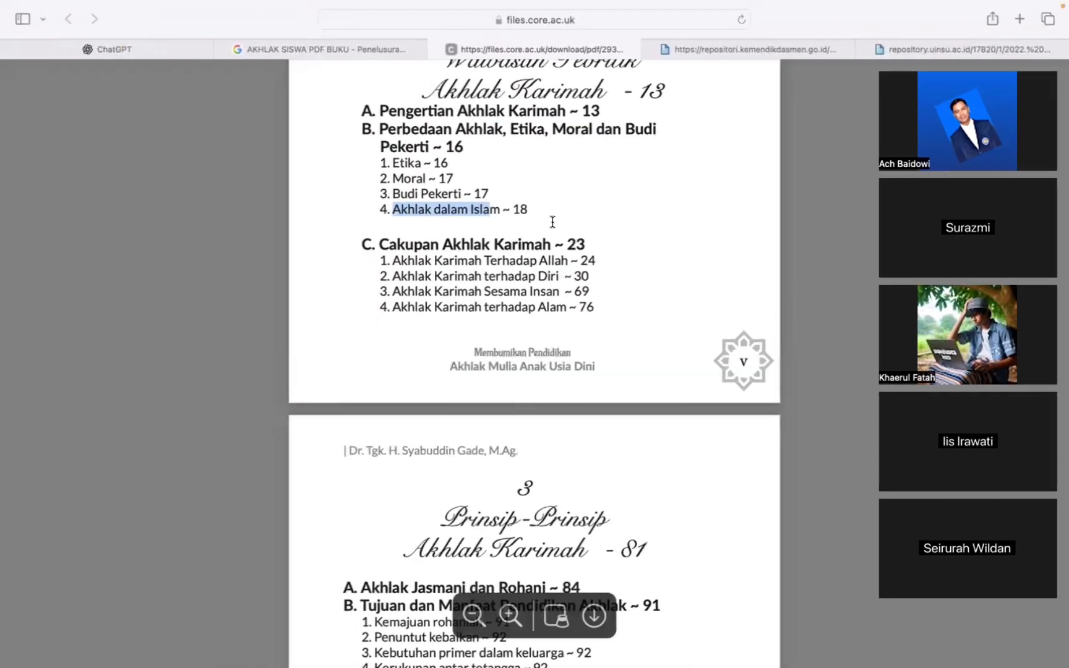
- Find the section "4. Akhlak dalam Islam" on page 18 of the book
scroll(538, 205, "down", 20)
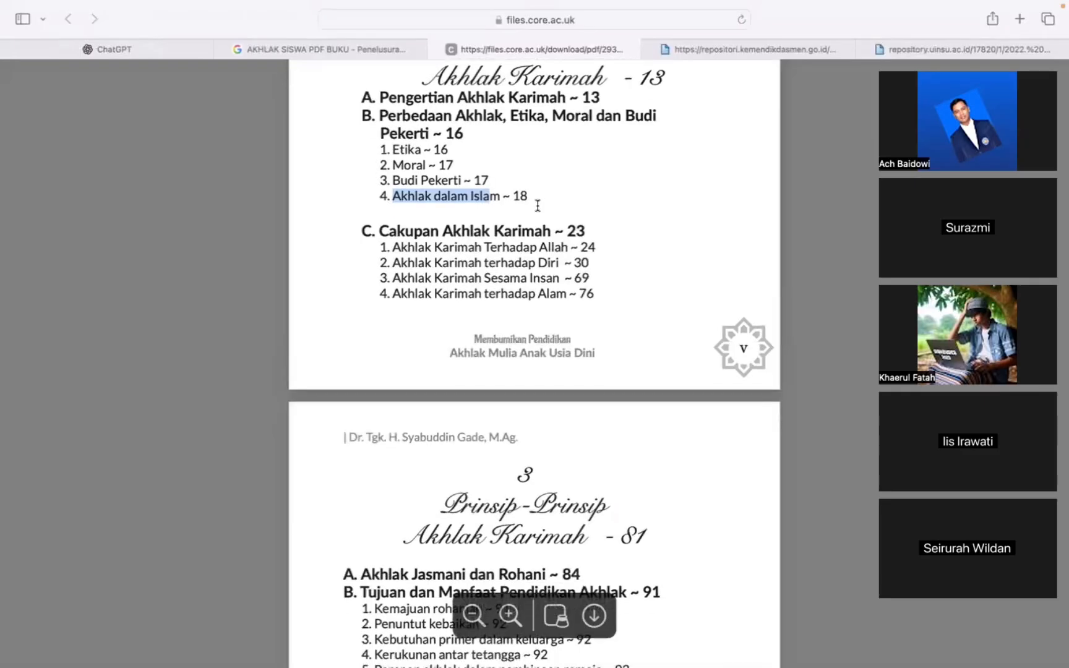
scroll(538, 205, "down", 20)
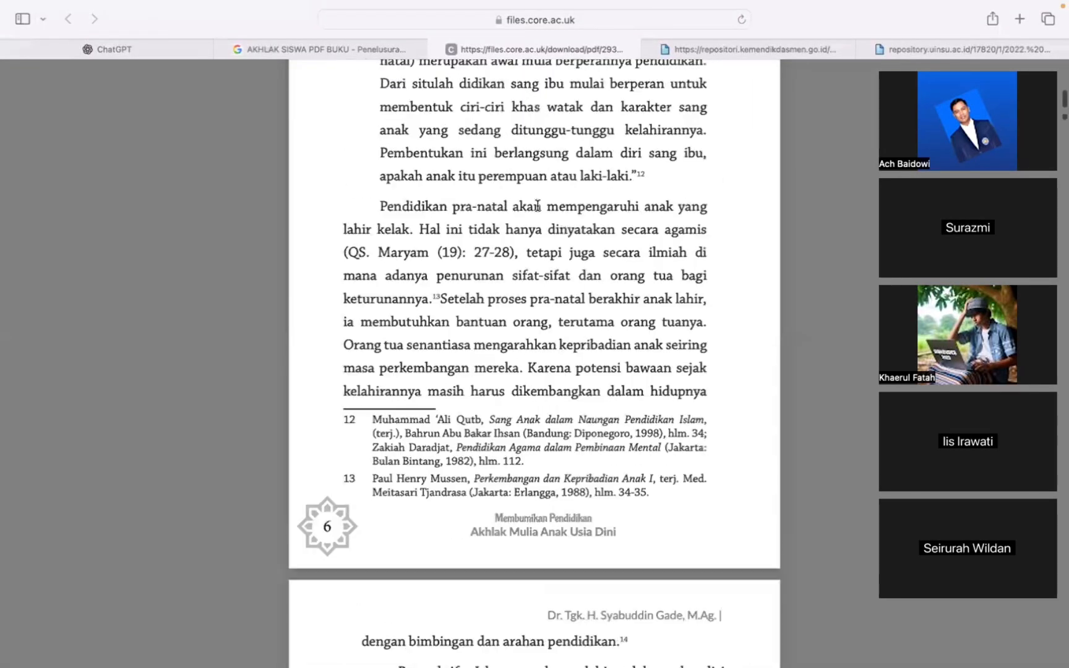
scroll(537, 206, "down", 20)
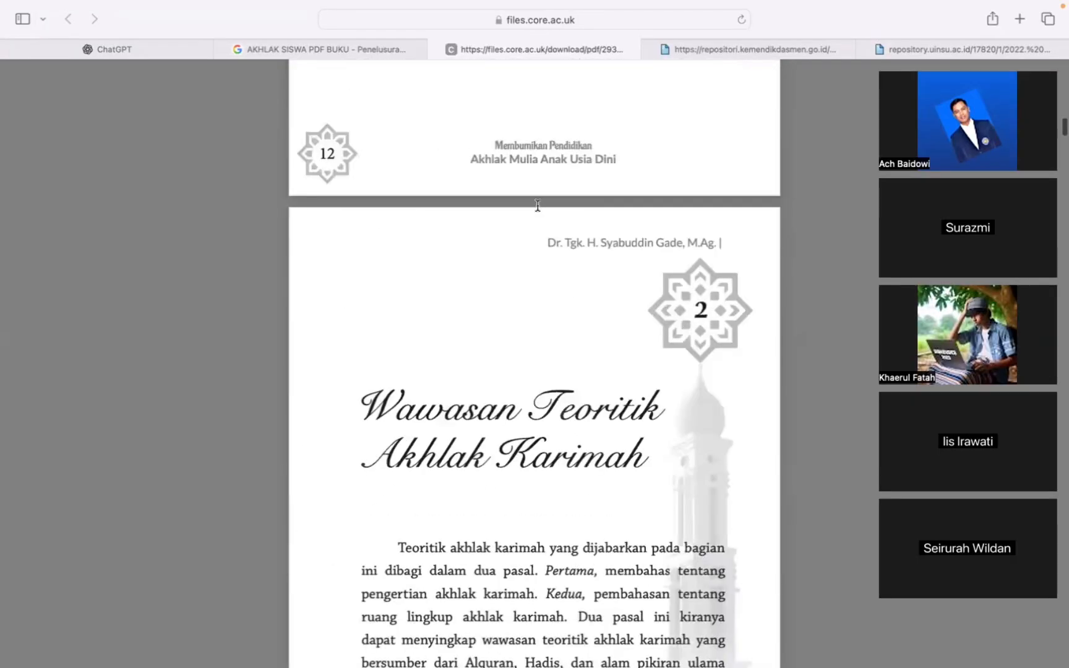
scroll(538, 206, "up", 15)
scroll(537, 205, "down", 15)
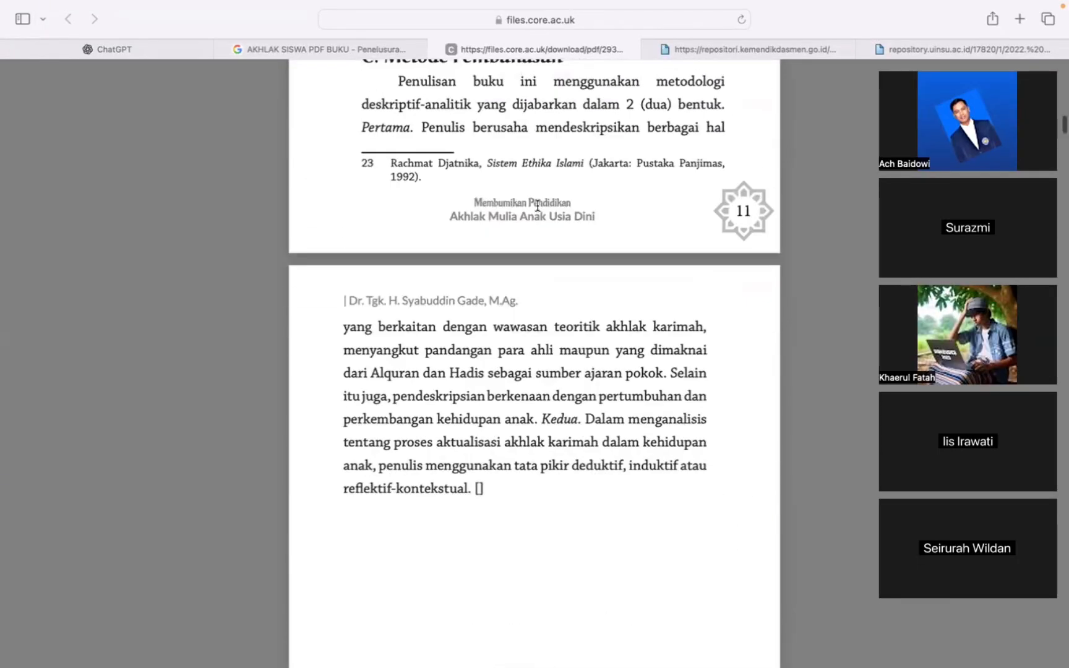
scroll(537, 206, "down", 20)
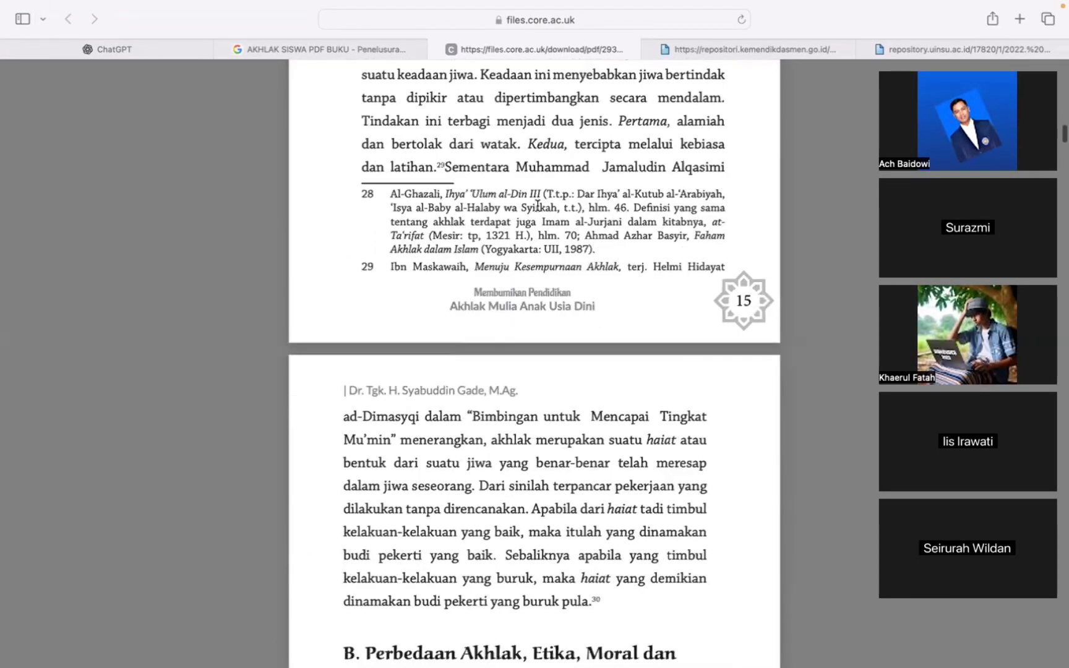
scroll(538, 205, "down", 8)
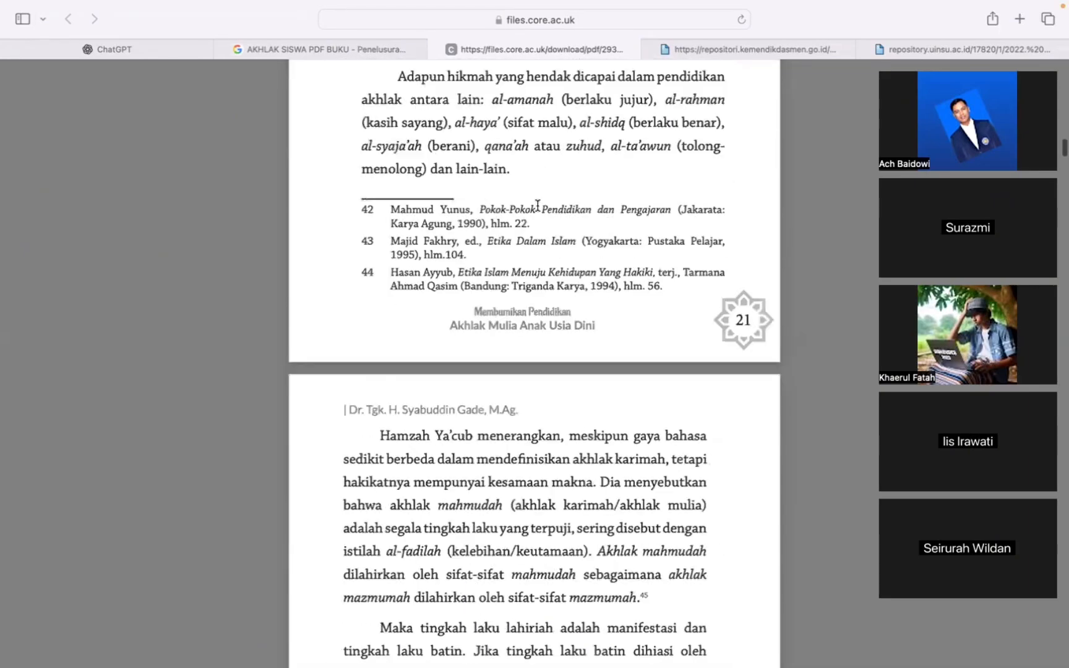
scroll(537, 206, "down", 4)
scroll(635, 344, "up", 15)
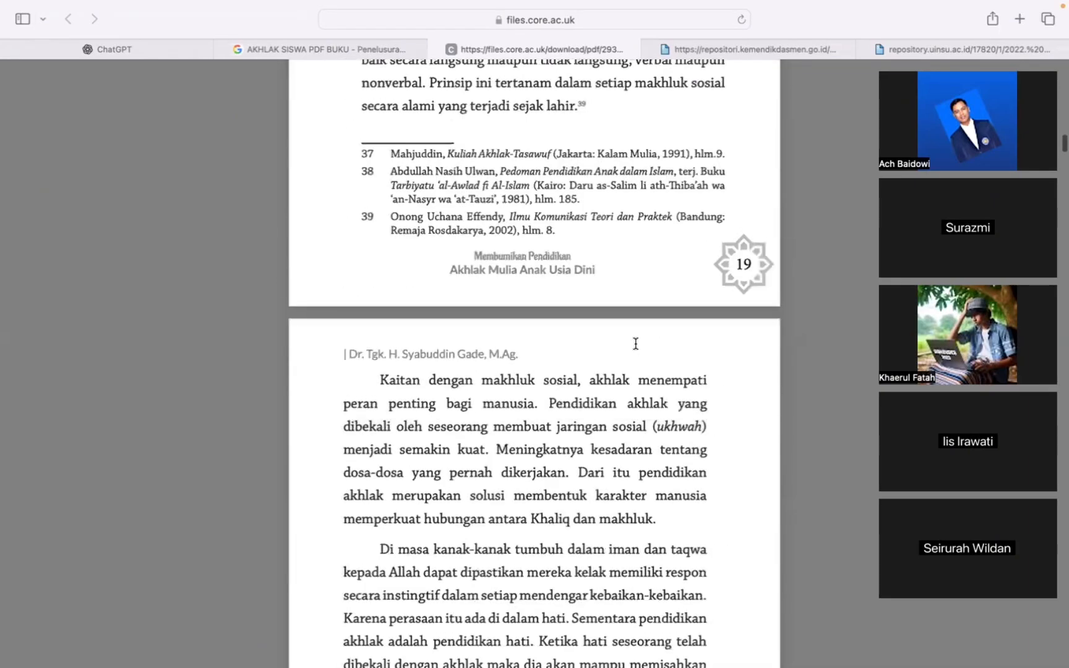
scroll(635, 344, "up", 5)
scroll(636, 344, "down", 2)
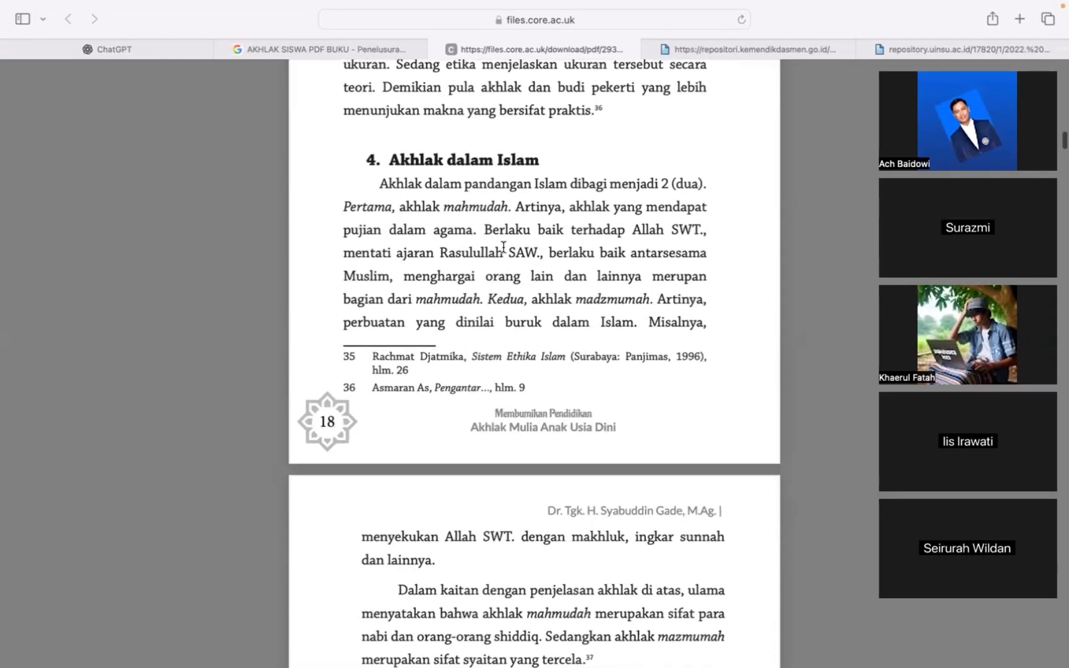
scroll(503, 246, "down", 1)
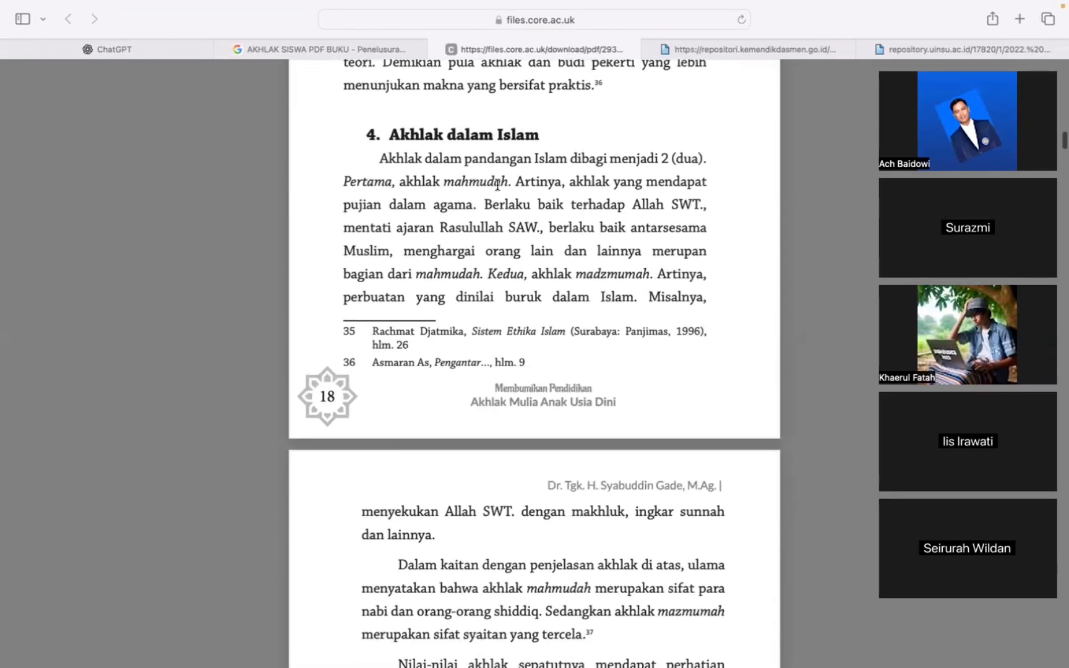
left_click_drag(376, 158, 593, 493)
scroll(592, 493, "down", 5)
scroll(592, 490, "up", 3)
scroll(585, 391, "up", 6)
scroll(604, 346, "down", 5)
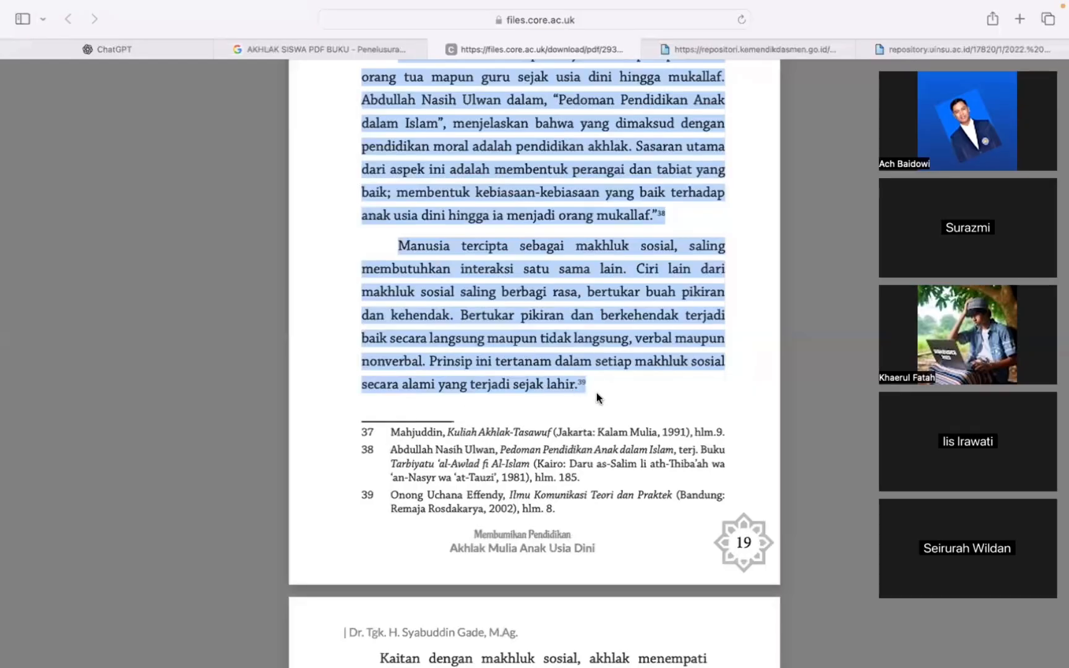
left_click(527, 331)
scroll(611, 256, "up", 3)
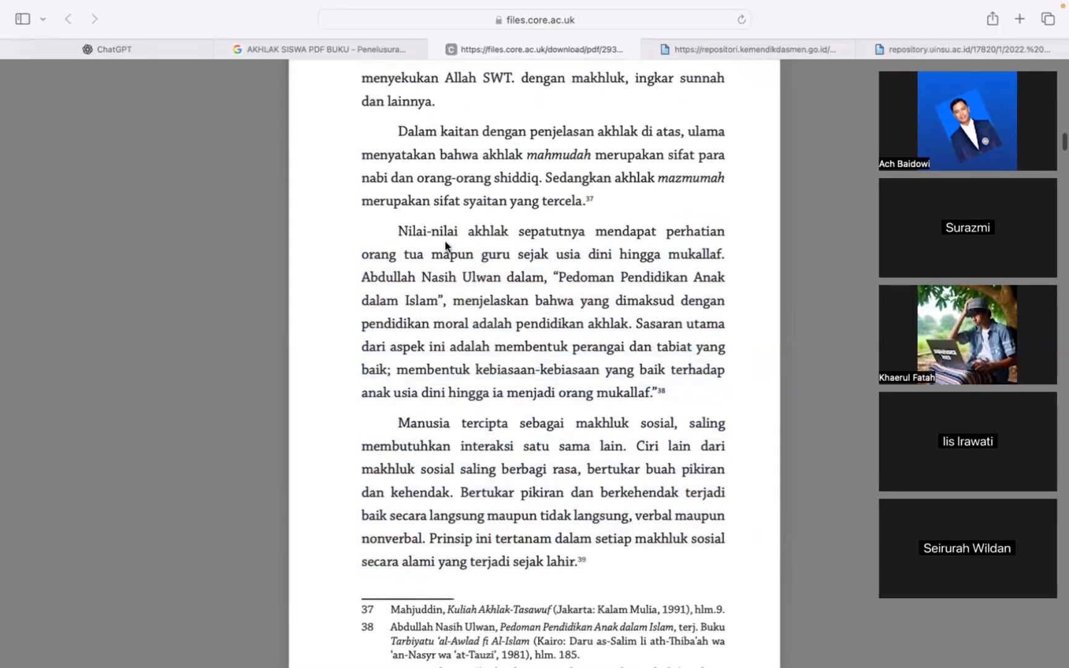
left_click_drag(396, 230, 649, 392)
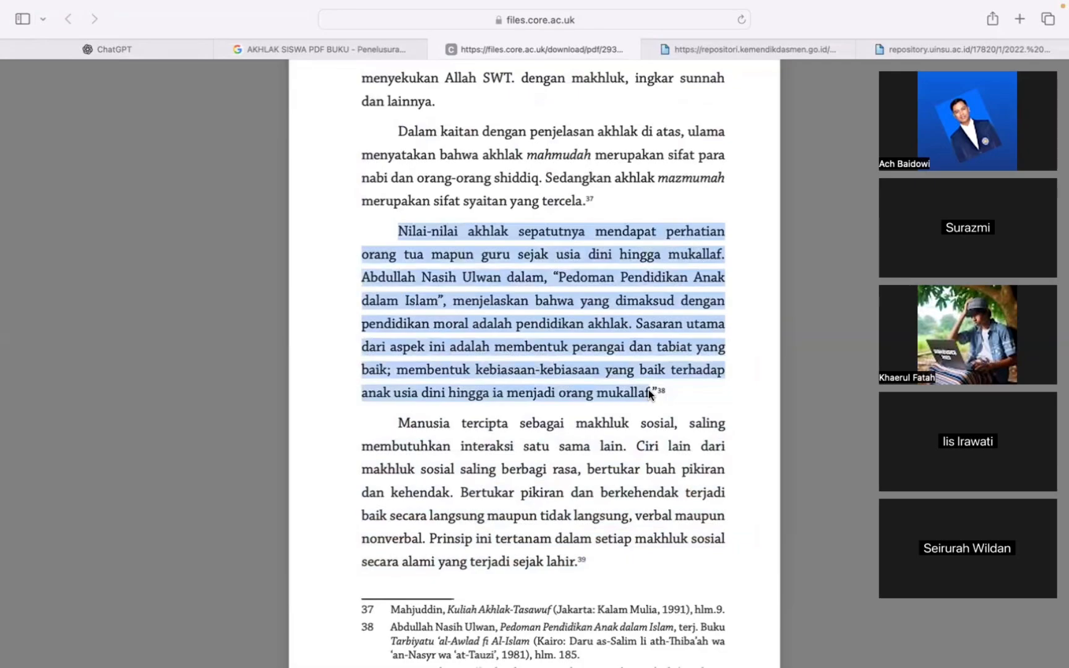
scroll(649, 389, "up", 5)
scroll(648, 394, "down", 8)
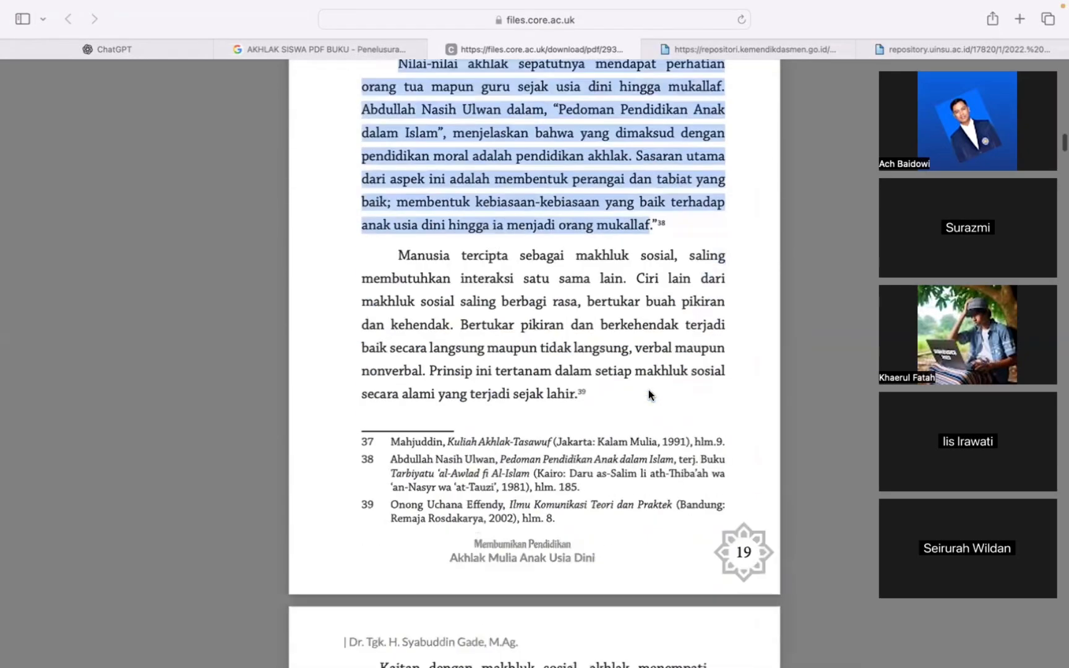
scroll(649, 394, "up", 10)
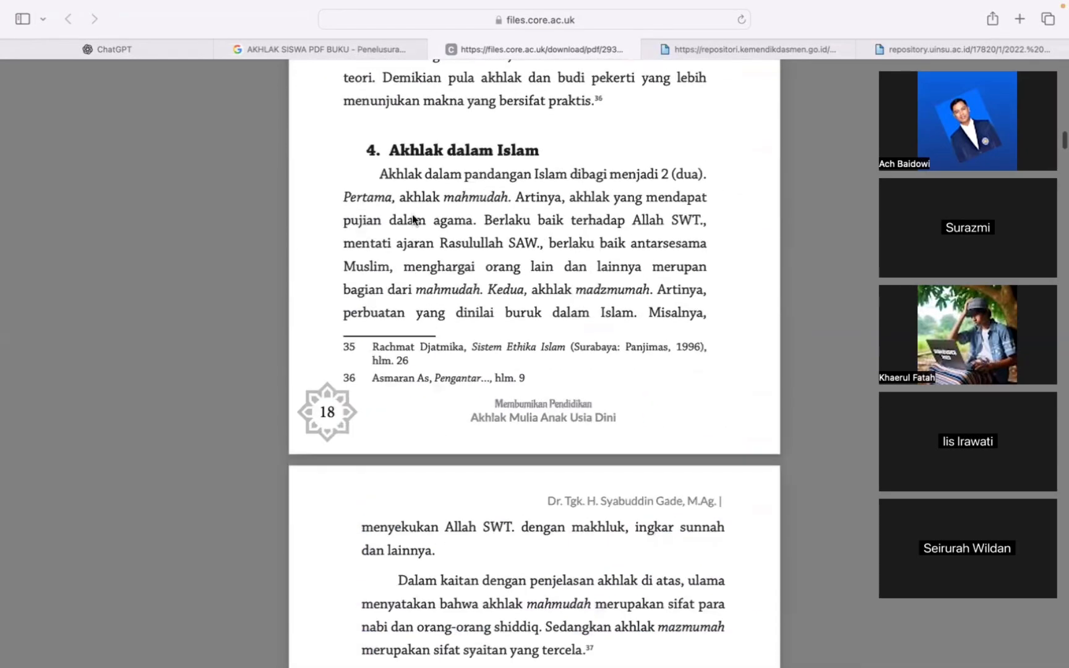
- Copy the book passage from "Akhlak dalam pandangan Islam" on page 18 through "secara alami yang terjadi sejak lahir" on page 19
left_click_drag(373, 167, 634, 313)
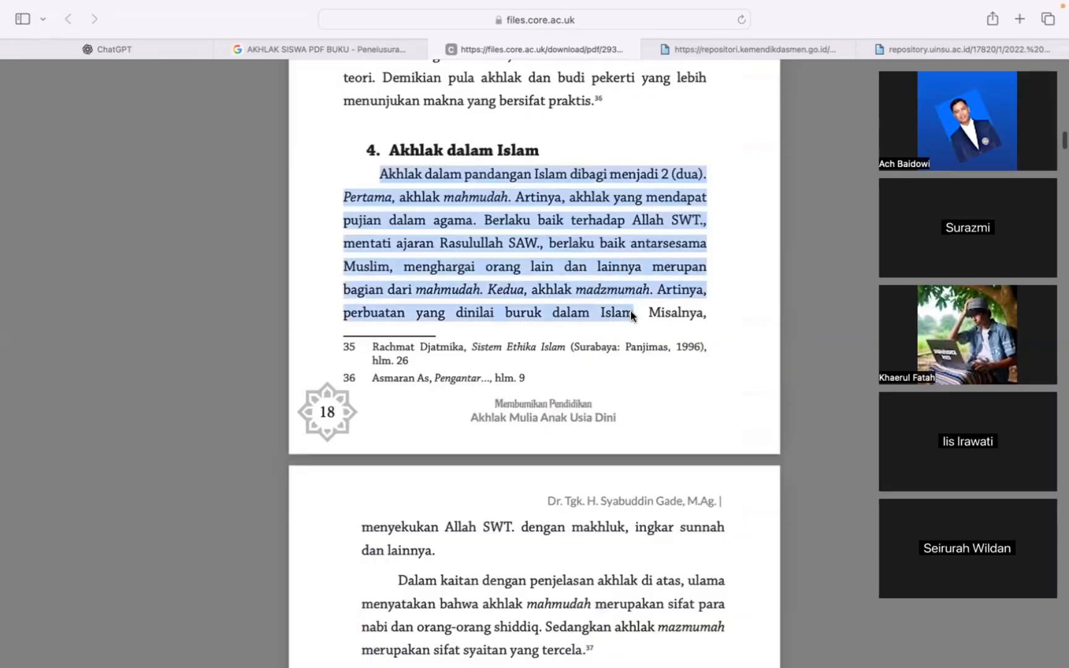
scroll(630, 311, "down", 2)
scroll(628, 328, "down", 1)
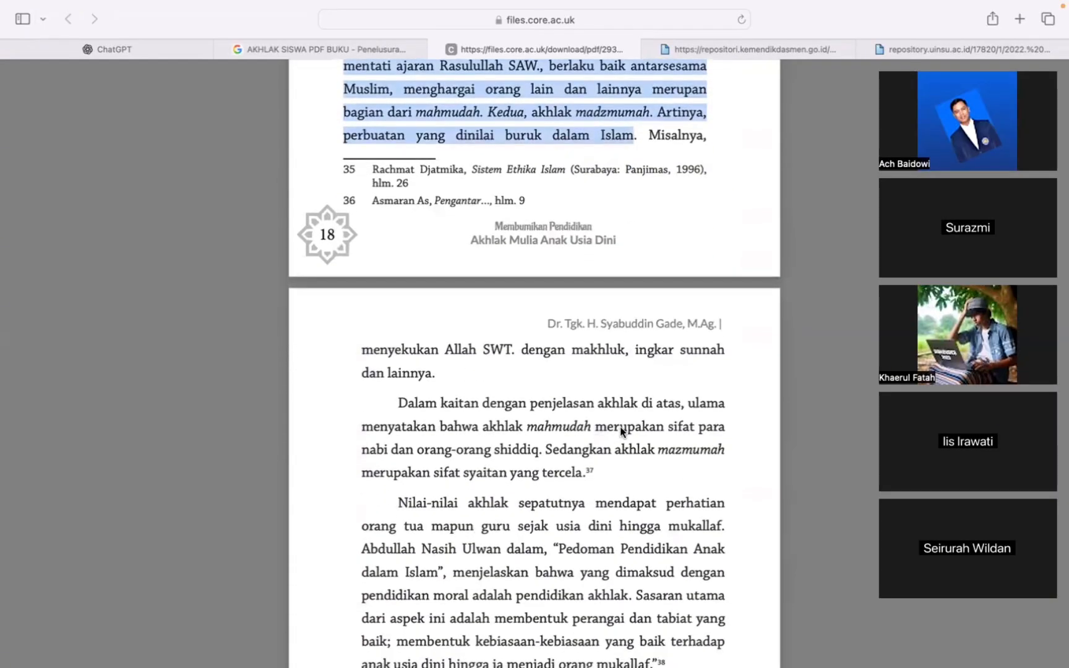
scroll(620, 426, "down", 2)
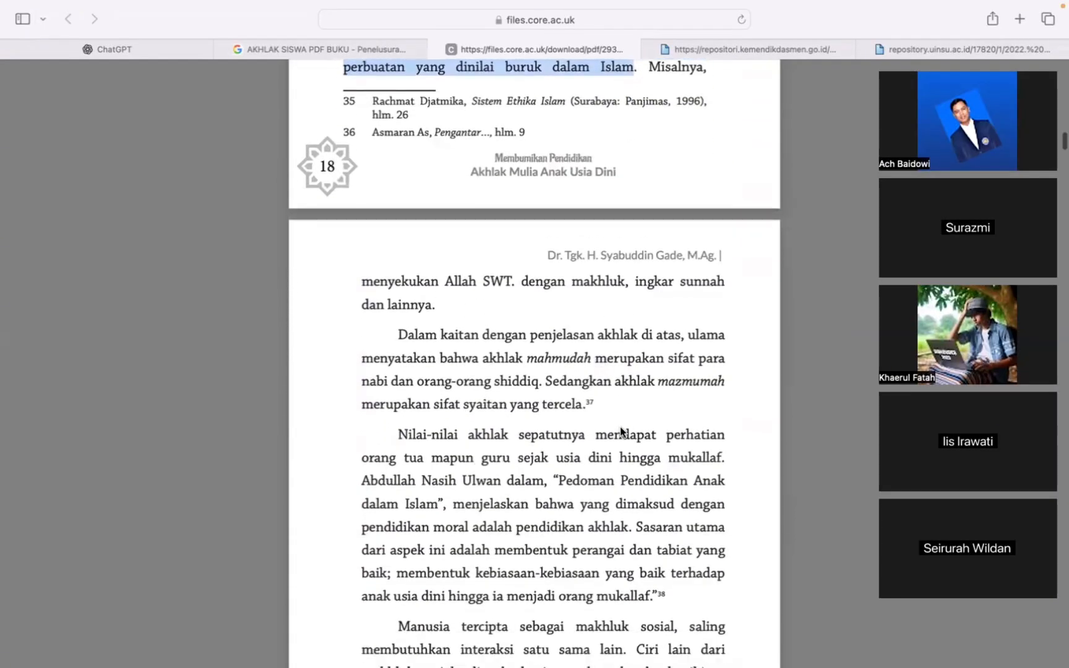
left_click(595, 405, "shift")
scroll(596, 396, "down", 10)
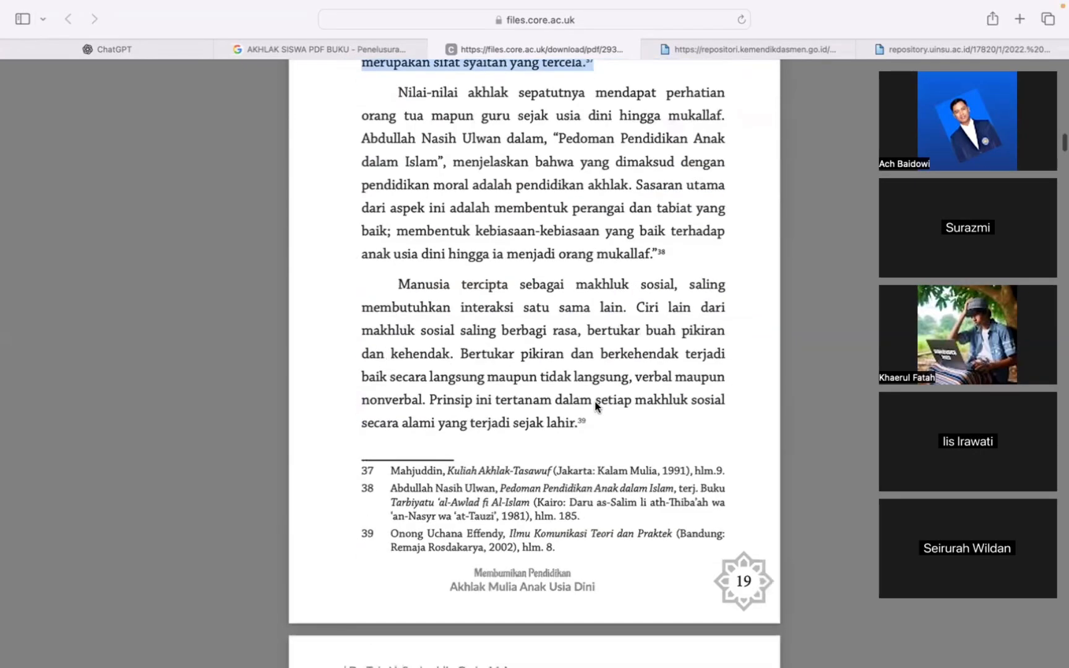
left_click(597, 365, "shift")
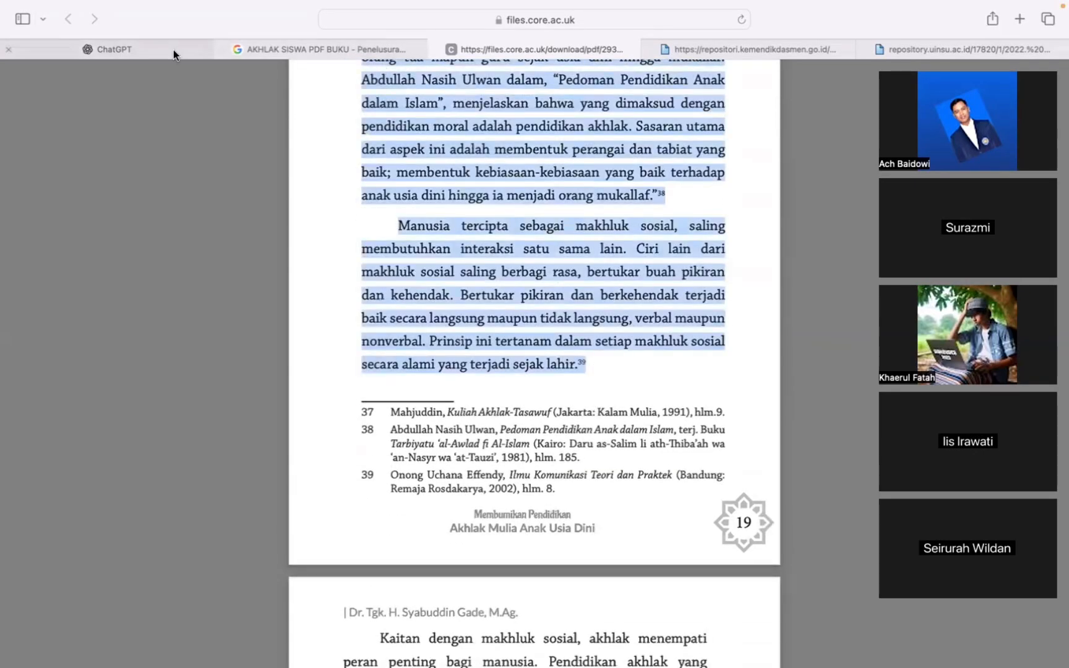
- Send ChatGPT the copied passage with the prompt "parafrasekan menjadi 1 paragraf sebanyak 150 kata:"
left_click(131, 51)
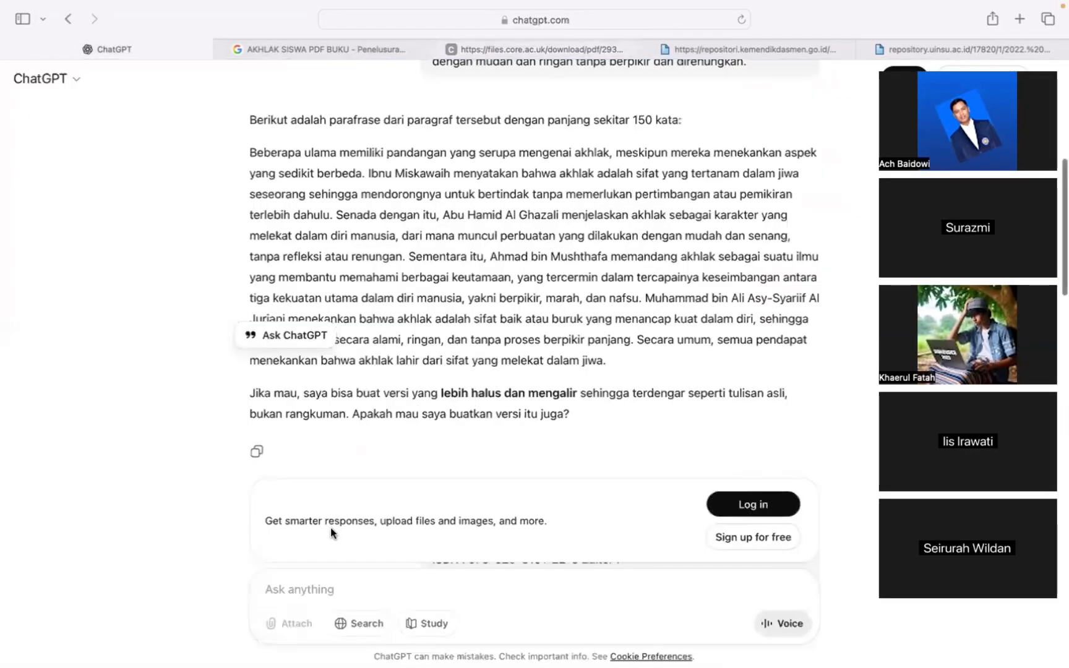
left_click(300, 596)
type("1 para")
key("super+a")
key("BackSpace")
type("praafrasekan men")
key("super+a")
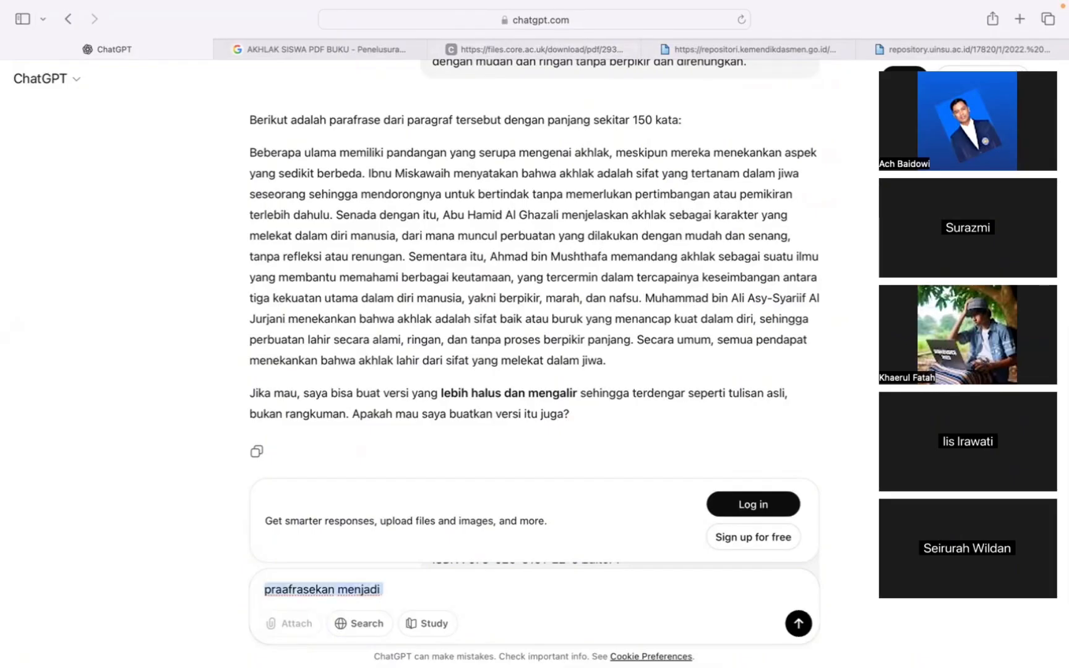
type("parafrasekan ")
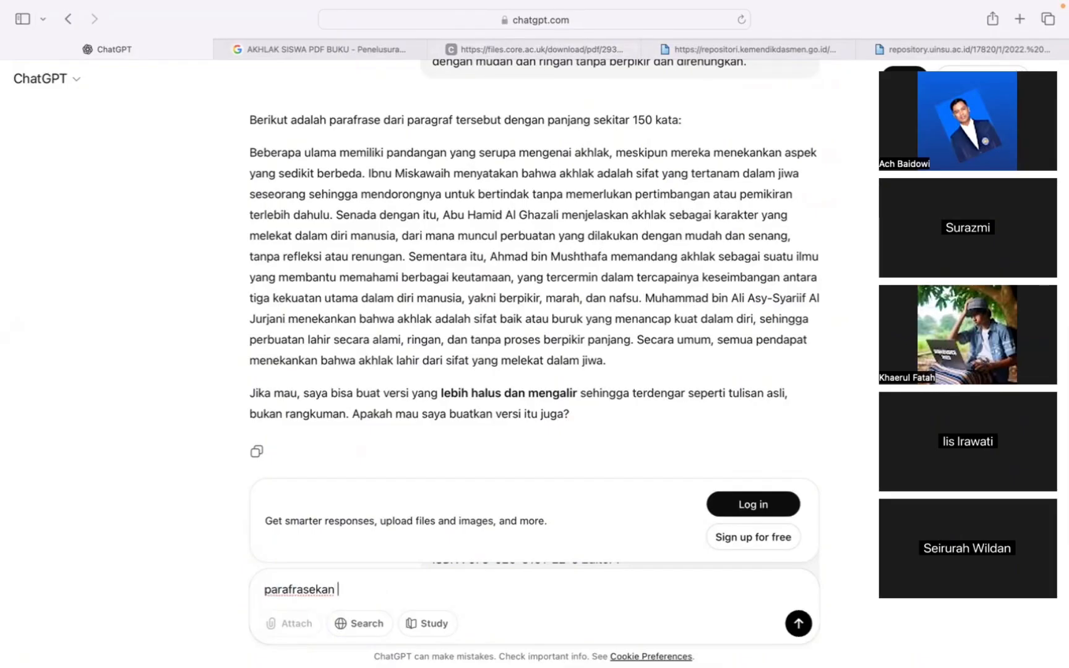
type("menjadi 1 paragraf sebanyak 150 kata")
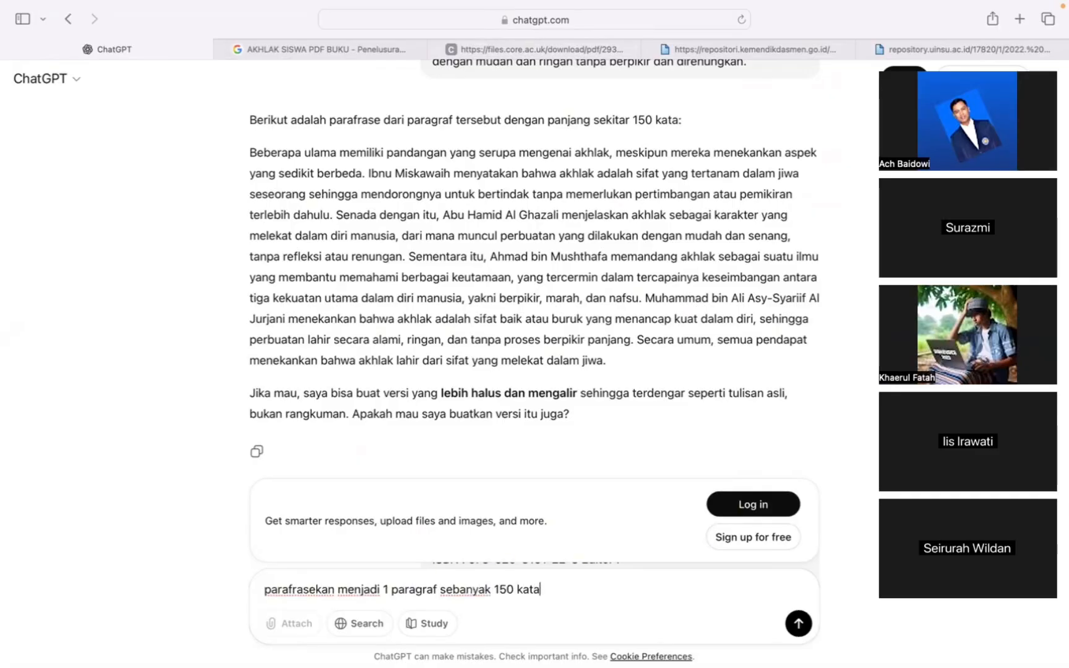
type(":")
key("super+v")
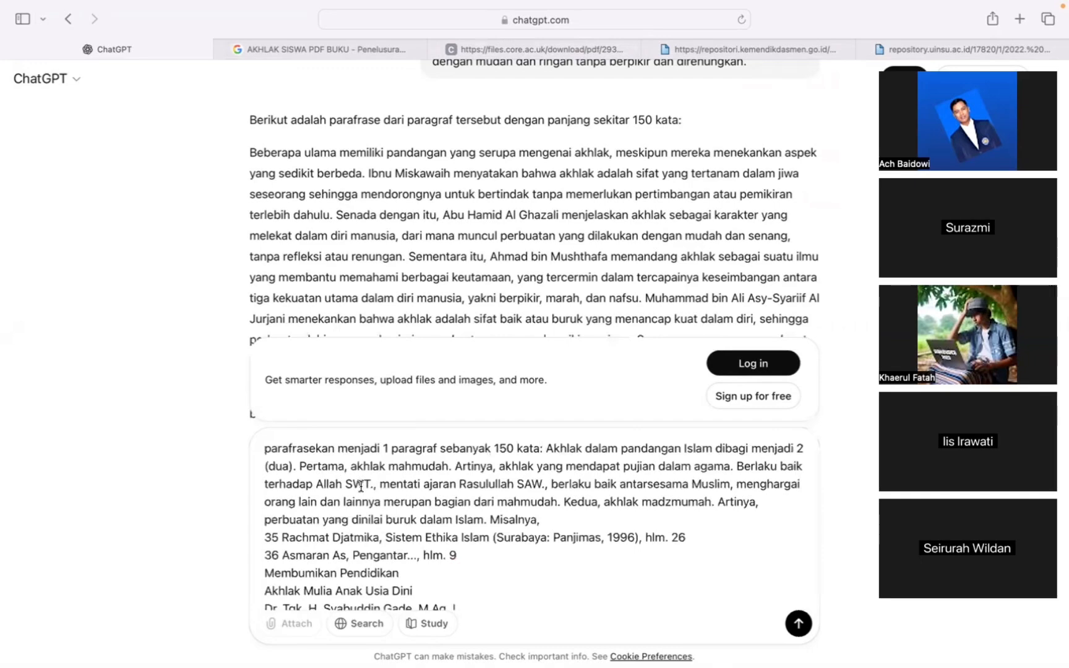
scroll(510, 506, "down", 10)
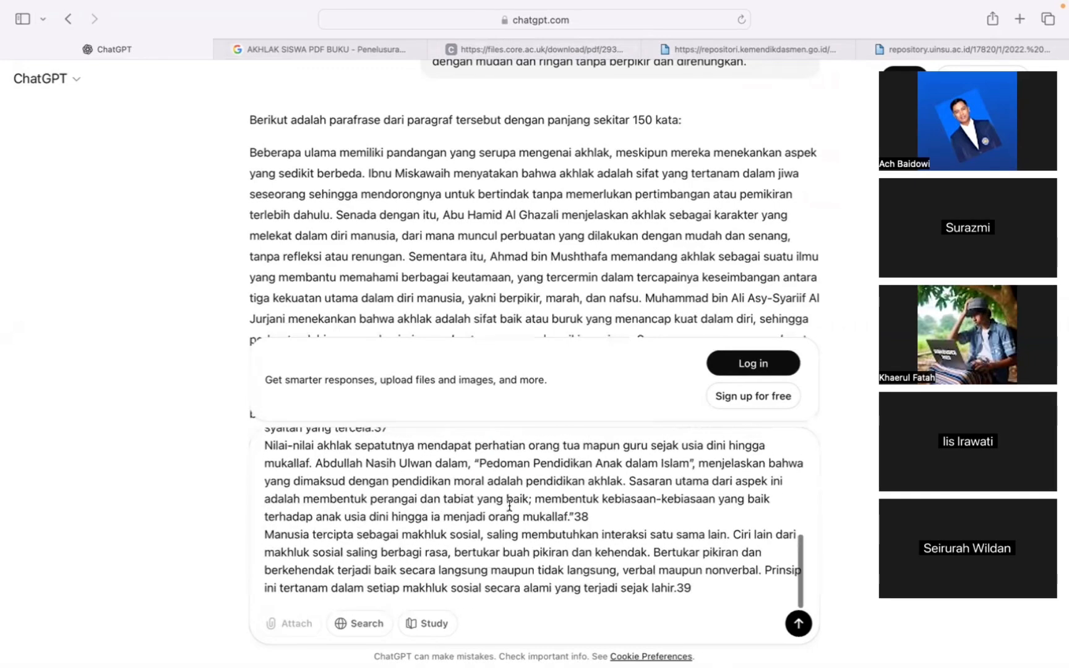
key("Return")
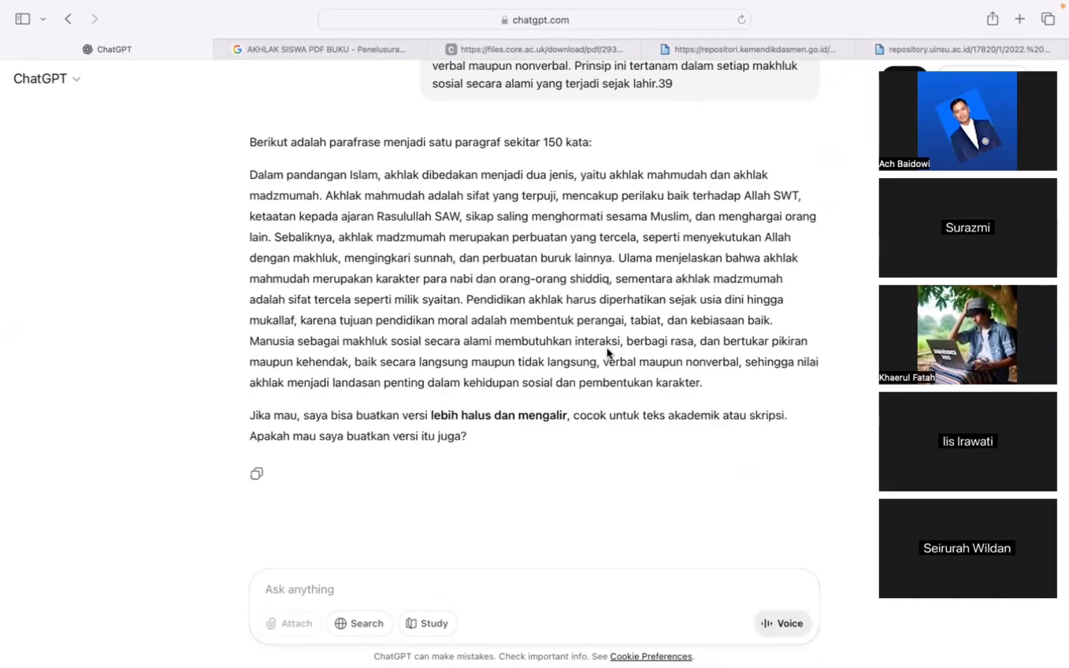
- Copy ChatGPT's paraphrased paragraph beginning "Dalam pandangan Islam" and switch to the thesis proposal in Word
left_click_drag(264, 177, 749, 390)
key("super+c")
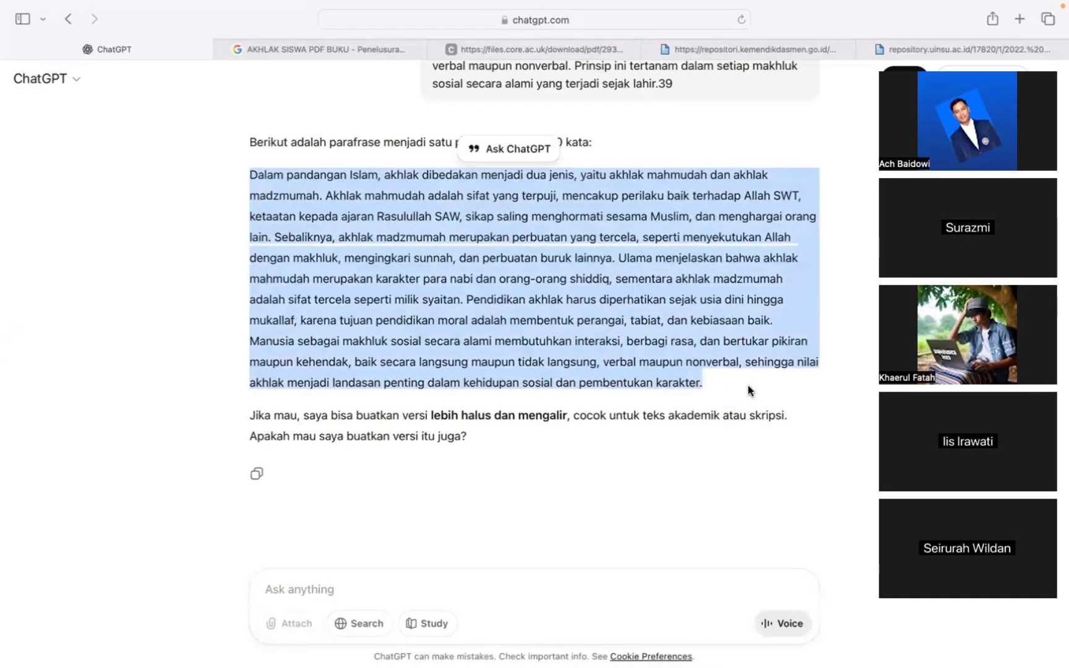
key("ctrl+Right")
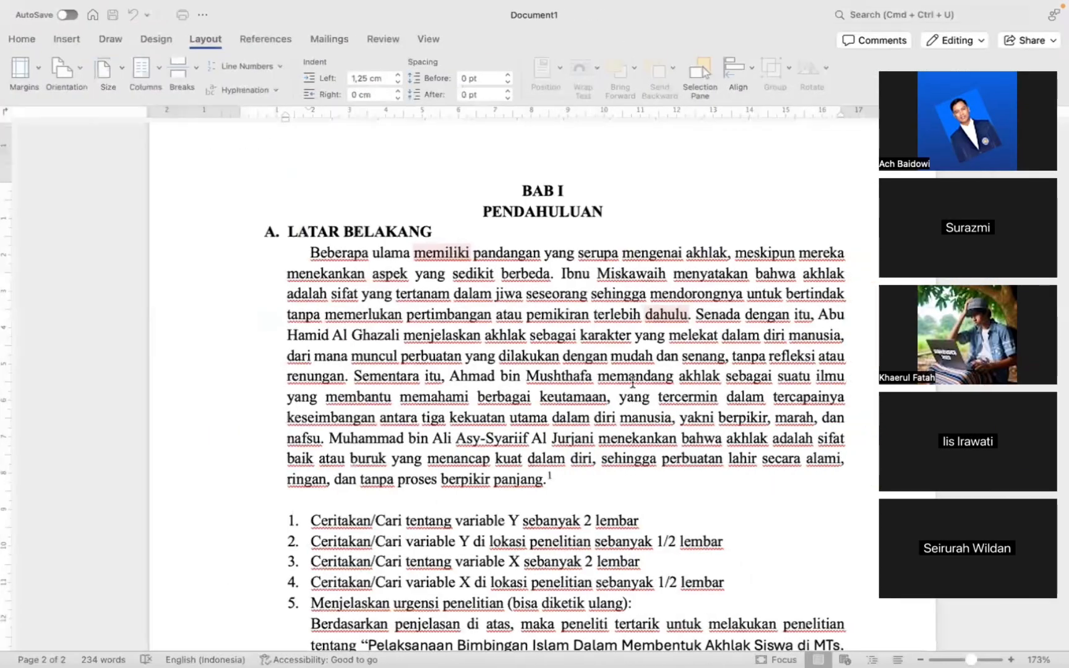
- Paste the paraphrased "Dalam pandangan Islam" paragraph as a new paragraph below the first one under Latar Belakang
left_click_drag(368, 251, 573, 292)
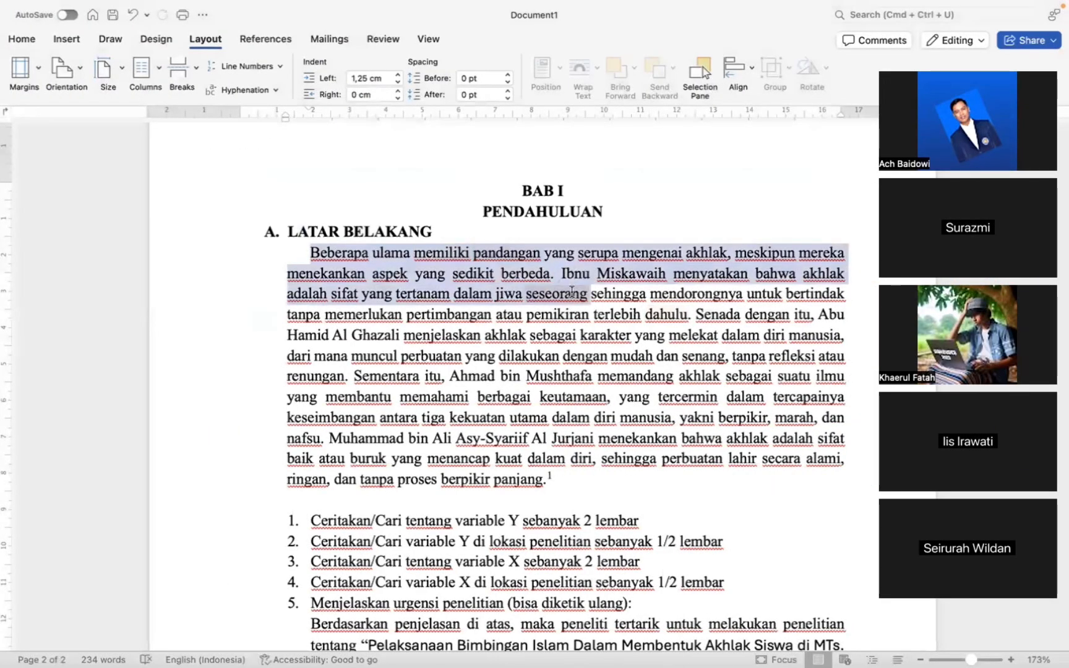
left_click(564, 481)
key("Return")
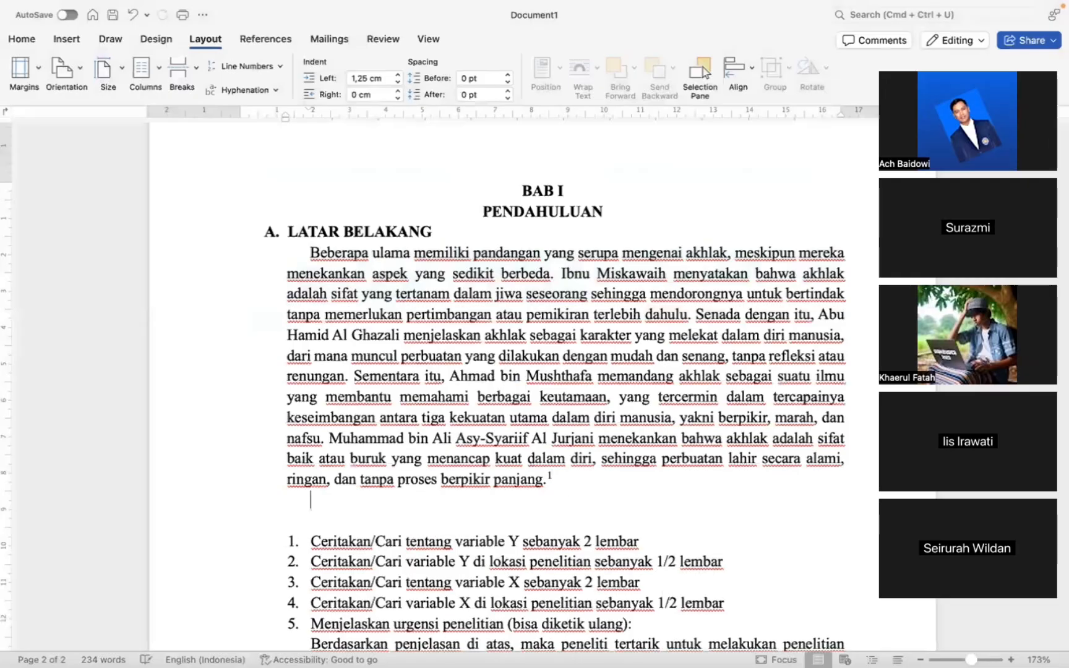
key("super+v")
key("Return")
key("super+v")
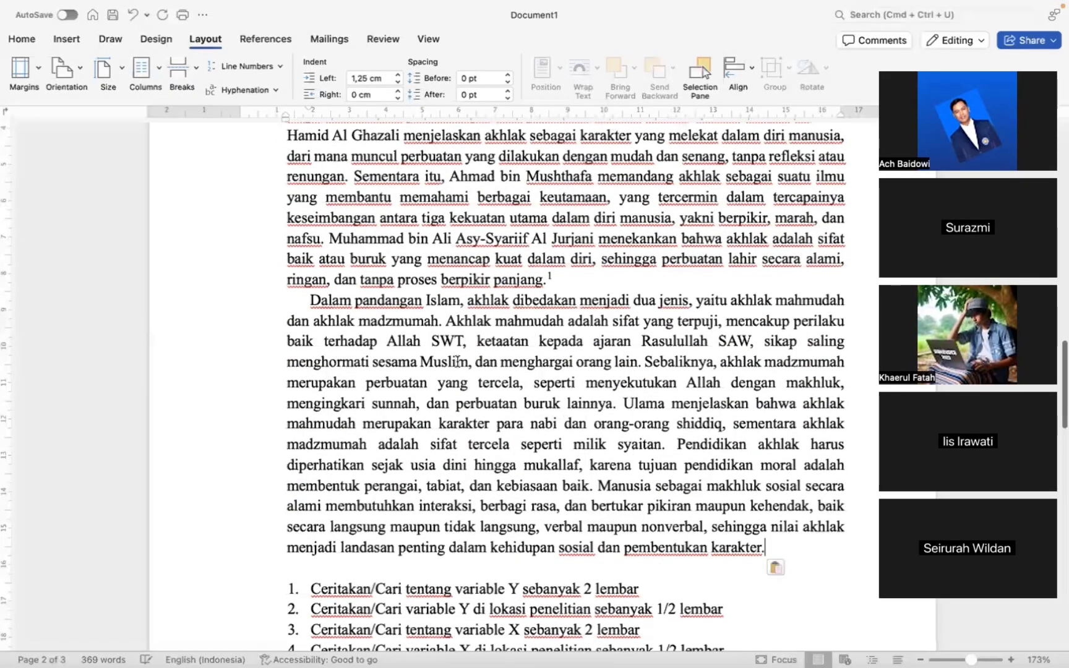
- Switch to the browser, check the cited pages in the files.core.ac.uk PDF and copy the book's publication details from its imprint page
key("ctrl+Left")
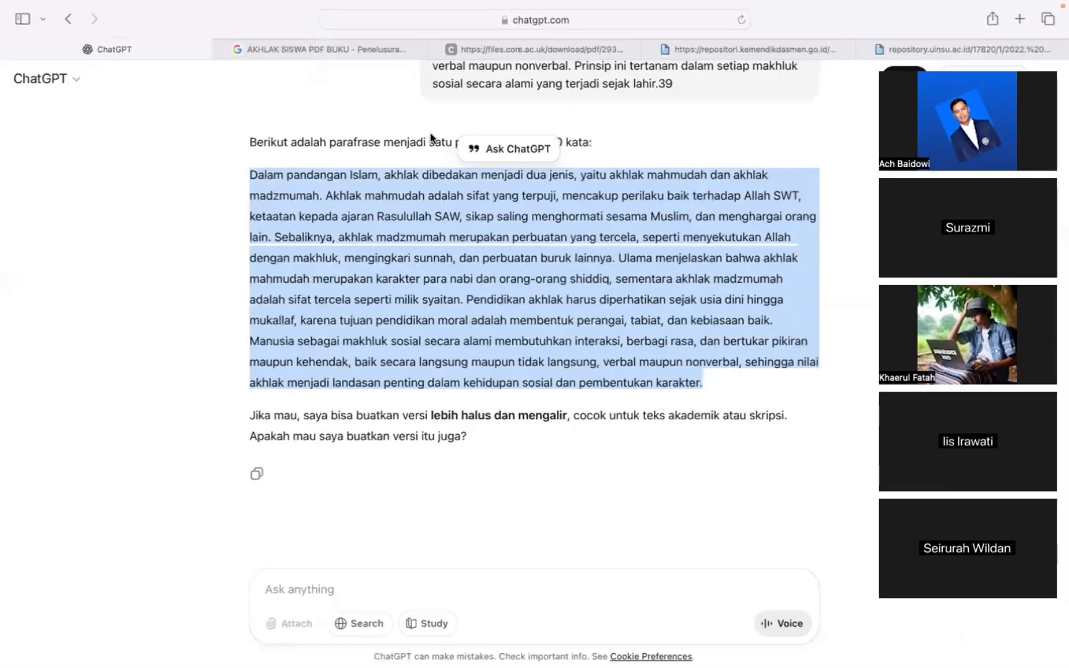
left_click(501, 48)
scroll(628, 371, "up", 10)
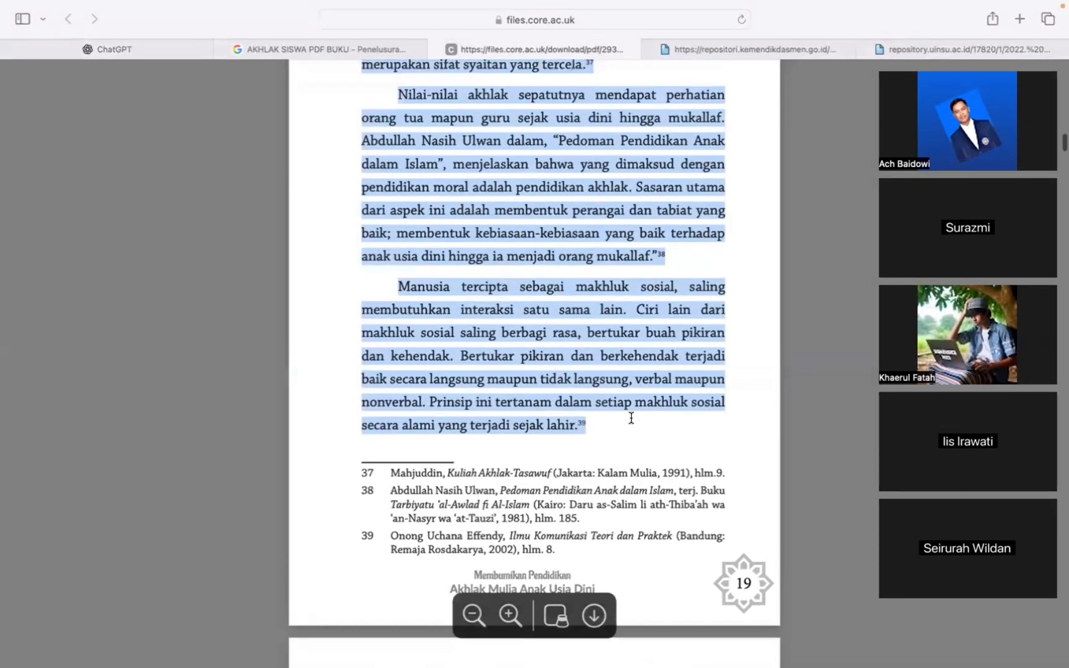
scroll(631, 418, "up", 3)
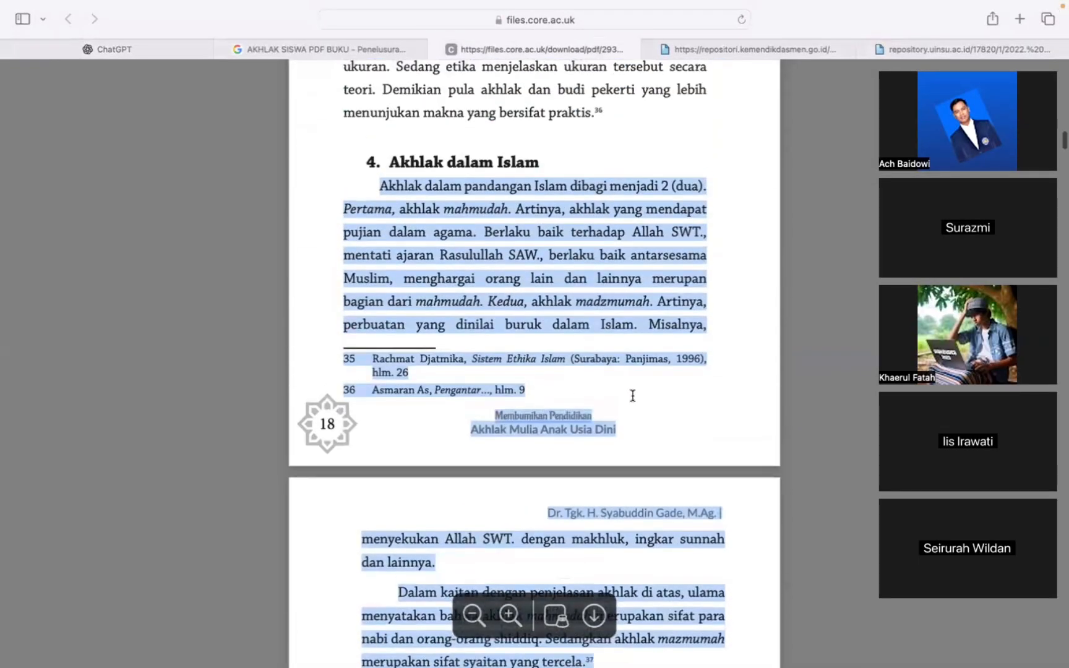
left_click(633, 395)
scroll(632, 396, "down", 20)
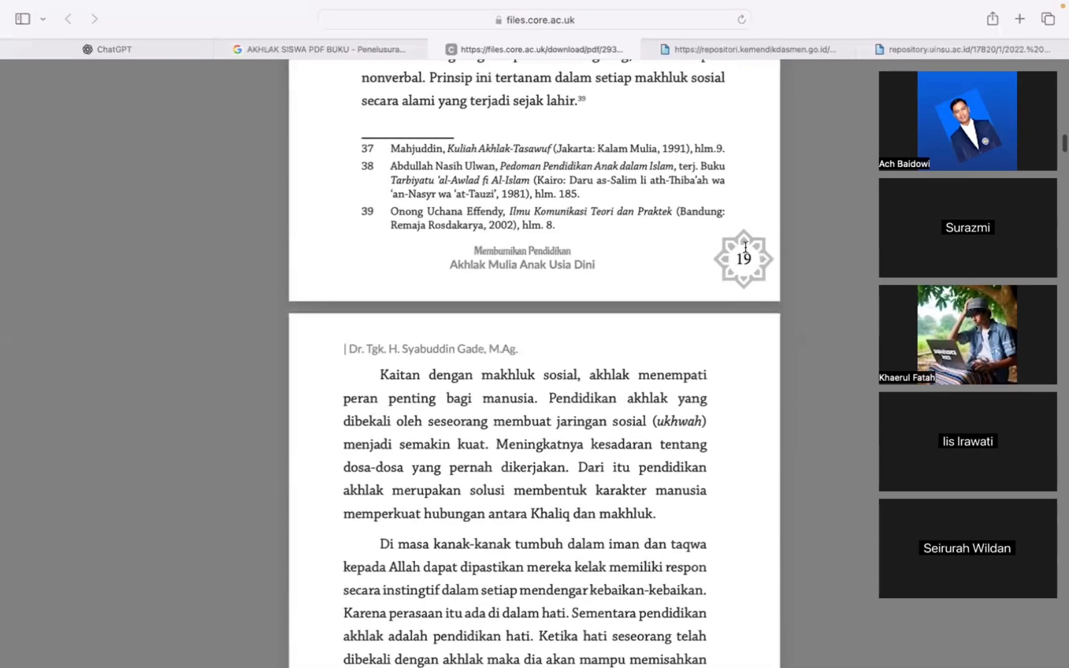
scroll(746, 247, "up", 20)
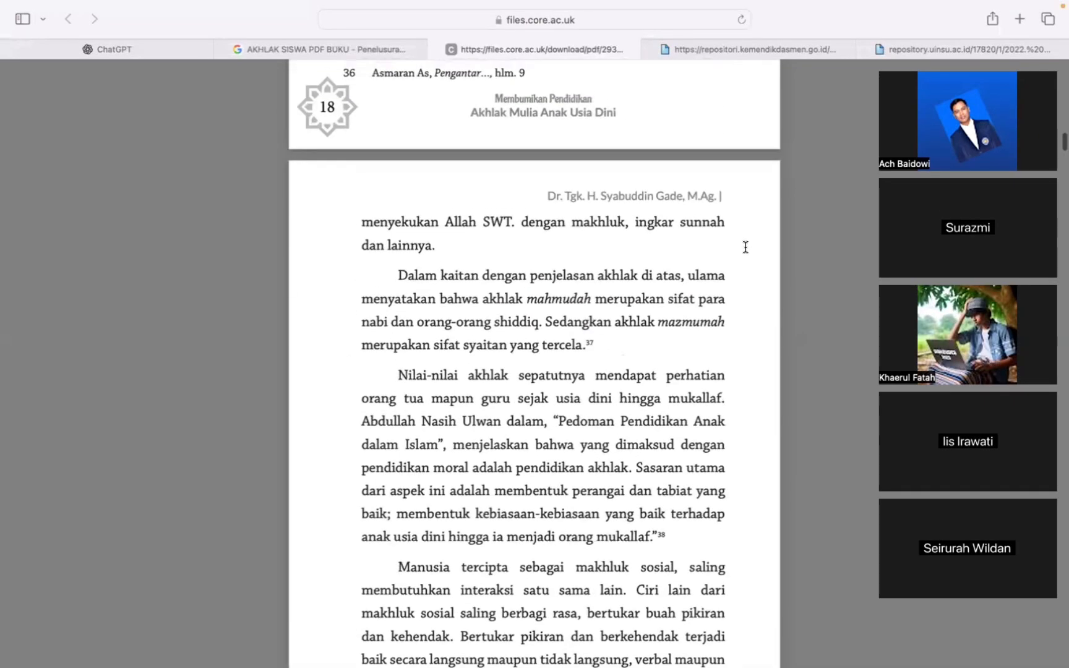
scroll(745, 247, "up", 20)
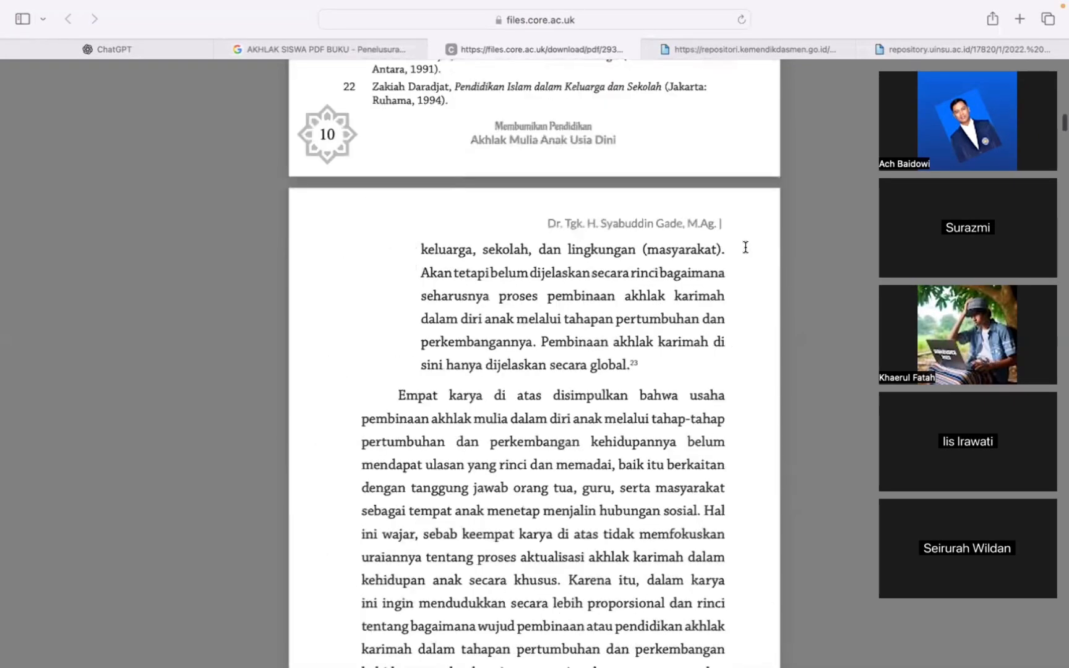
scroll(746, 246, "up", 20)
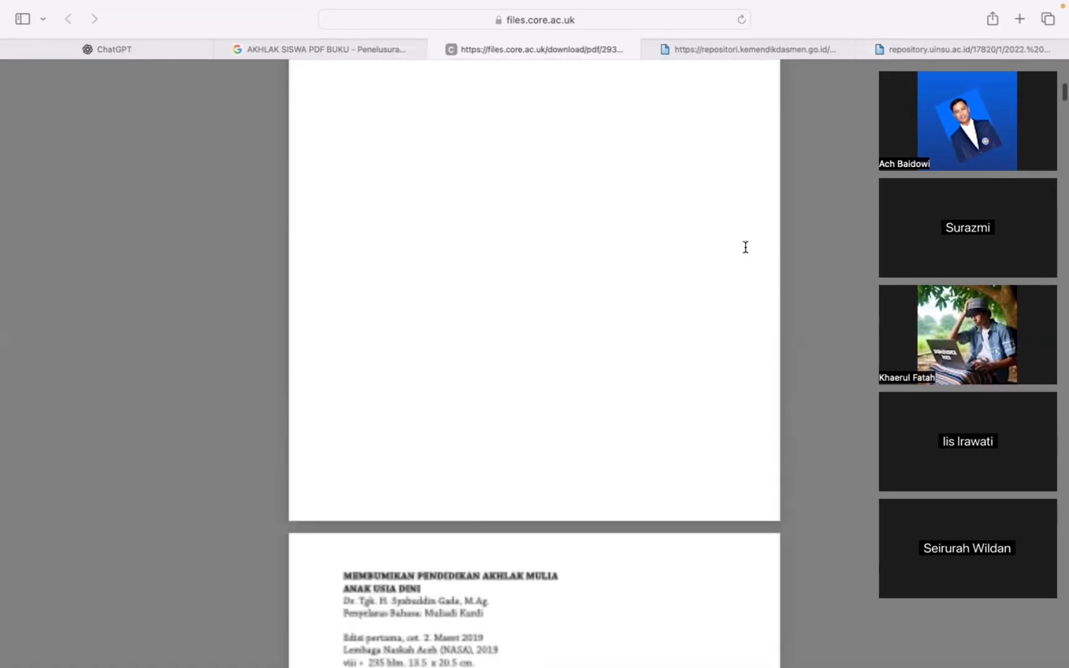
scroll(746, 247, "down", 3)
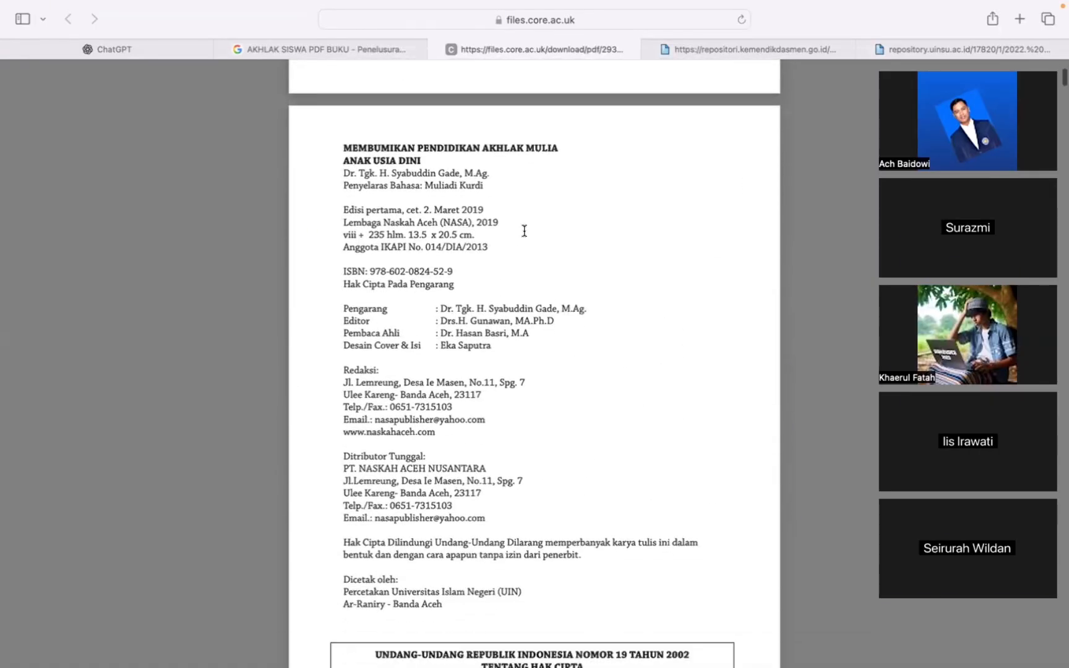
left_click_drag(343, 144, 496, 612)
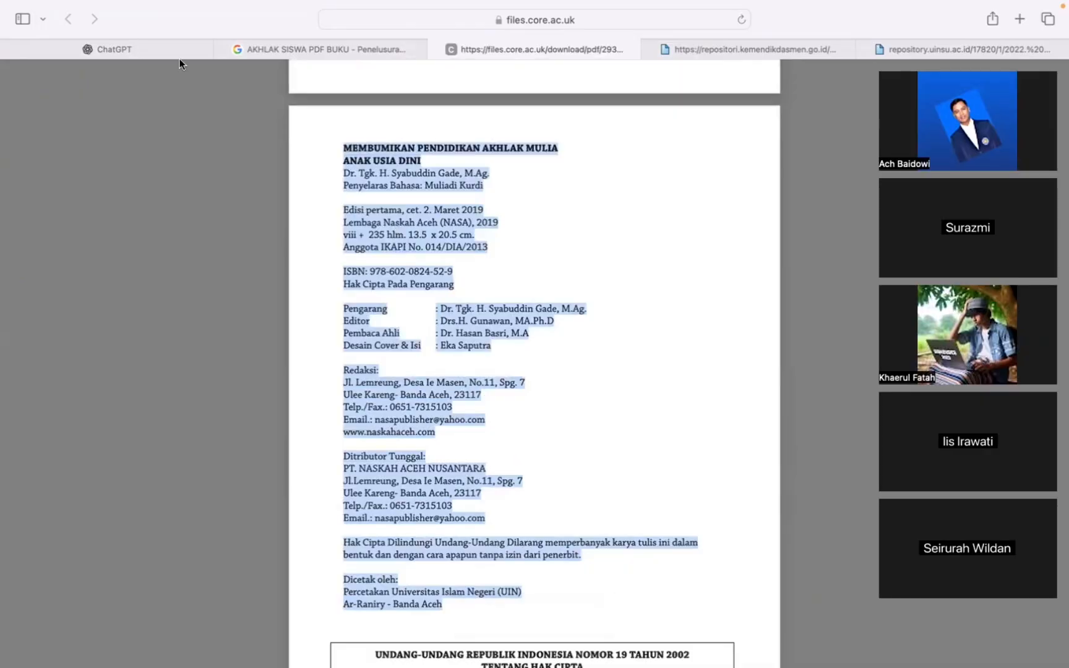
- Ask ChatGPT "jadikan footnote:" with the copied publication details and the page reference "Hlm. 18-19" appended
left_click(137, 52)
left_click(330, 576)
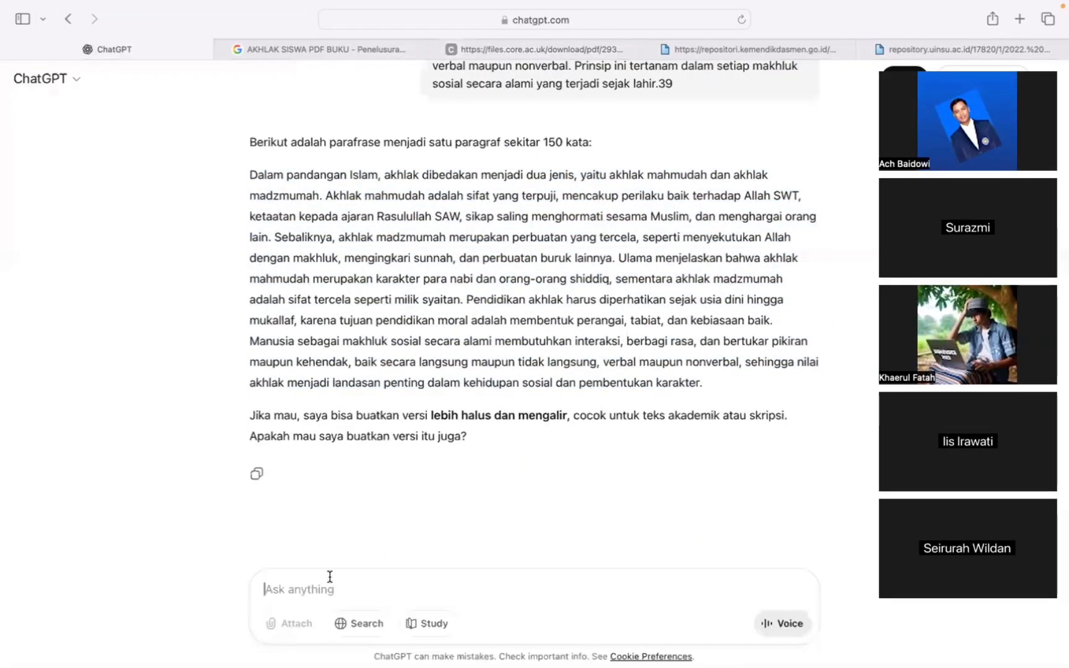
type("ha")
key("BackSpace")
type("jadikan footn")
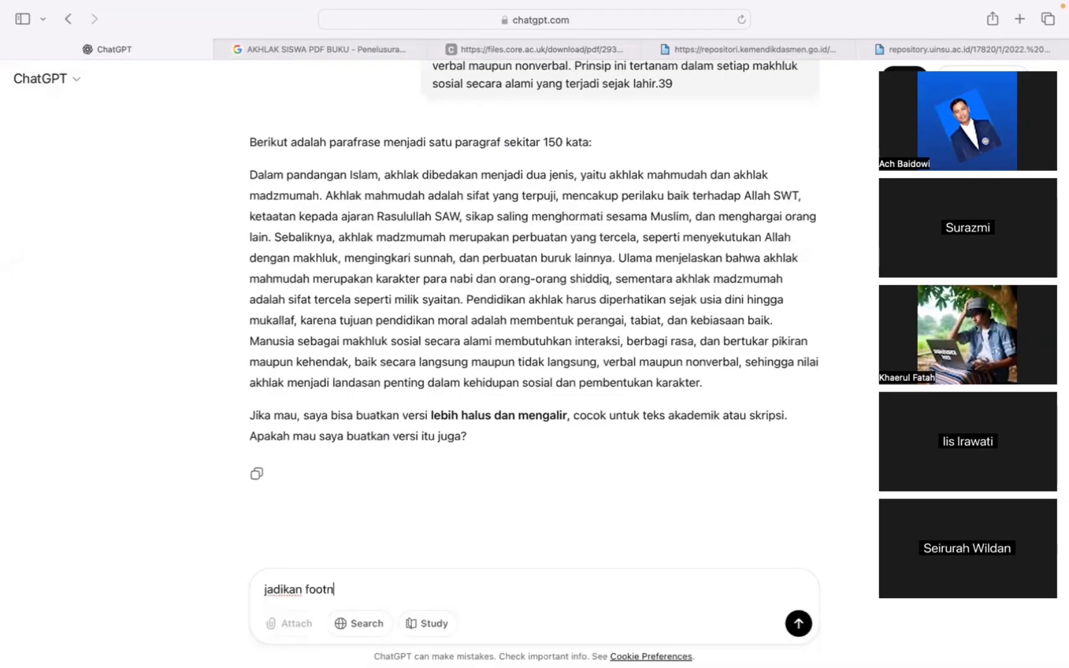
type("ote:")
key("super+v")
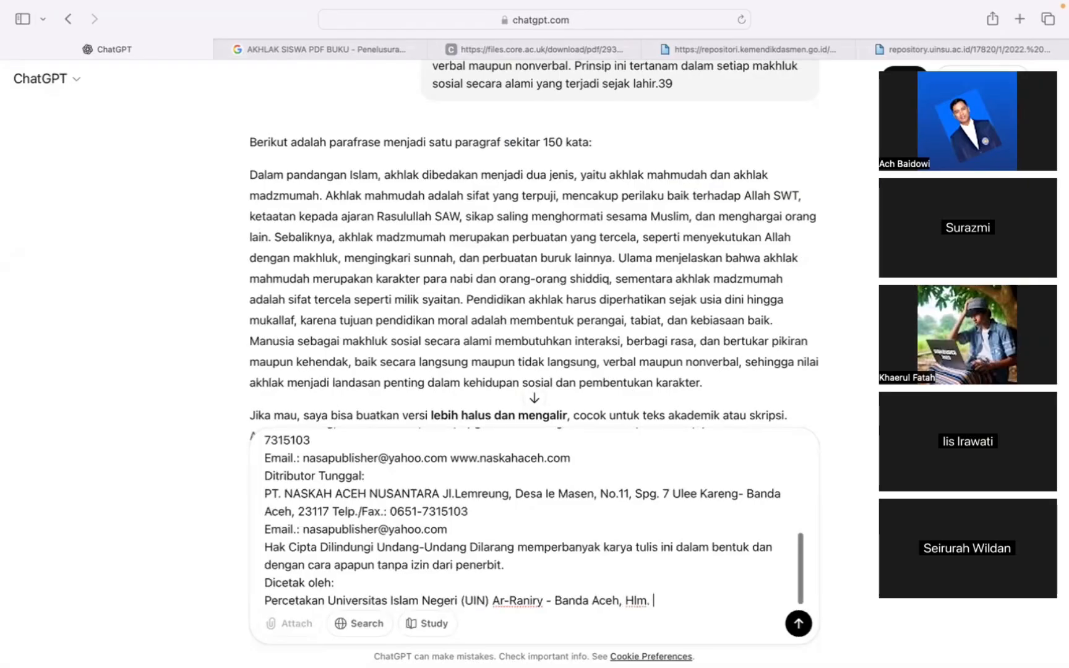
type("01")
key("shift+Return")
key("Return")
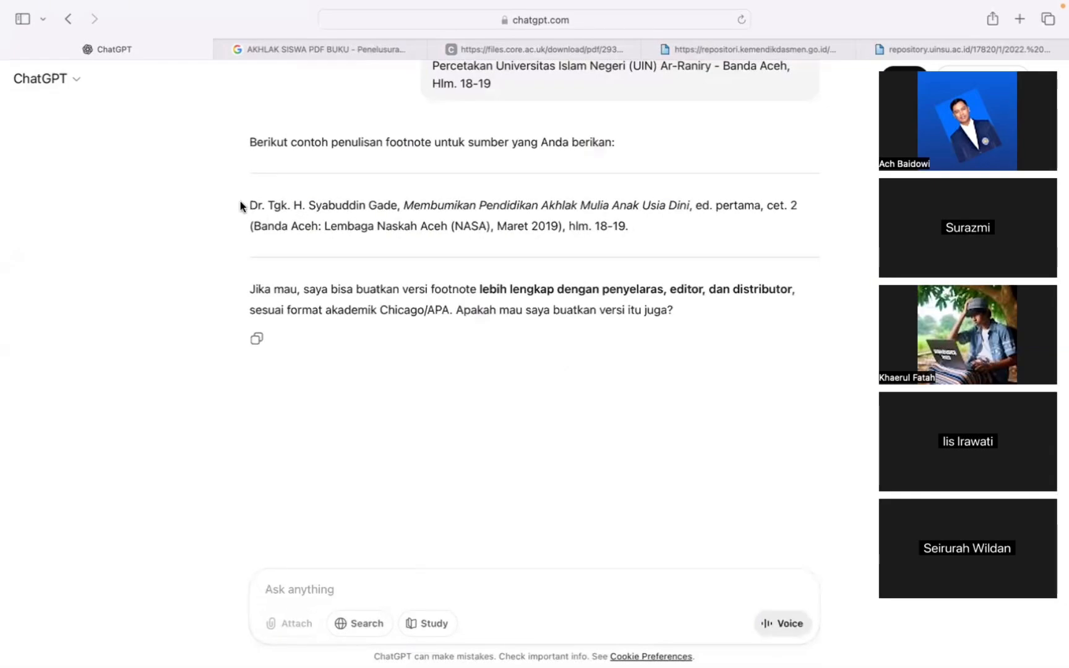
- Copy ChatGPT's citation without the author's titles and insert it in Word as a footnote at the end of the "Dalam pandangan Islam" paragraph
scroll(319, 220, "up", 2)
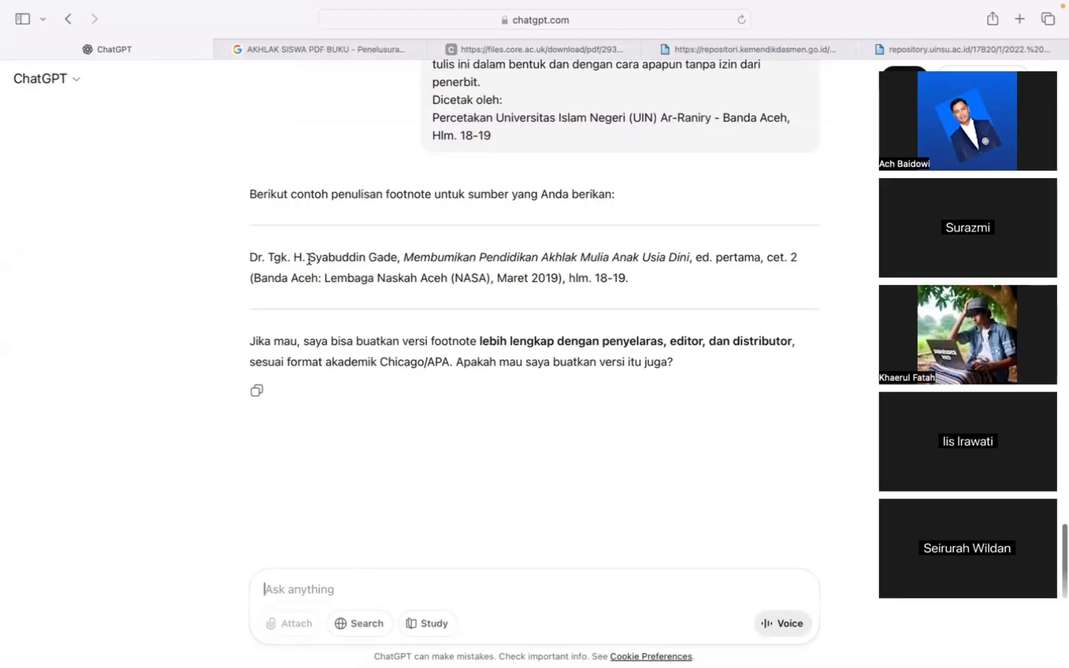
left_click_drag(309, 258, 640, 276)
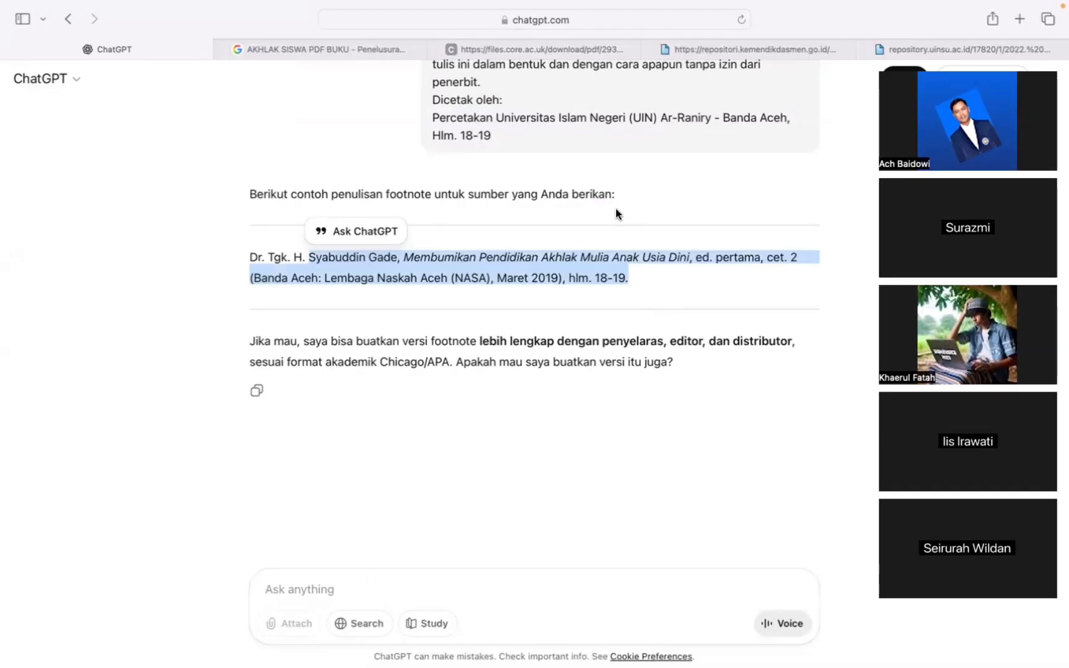
key("super+Tab")
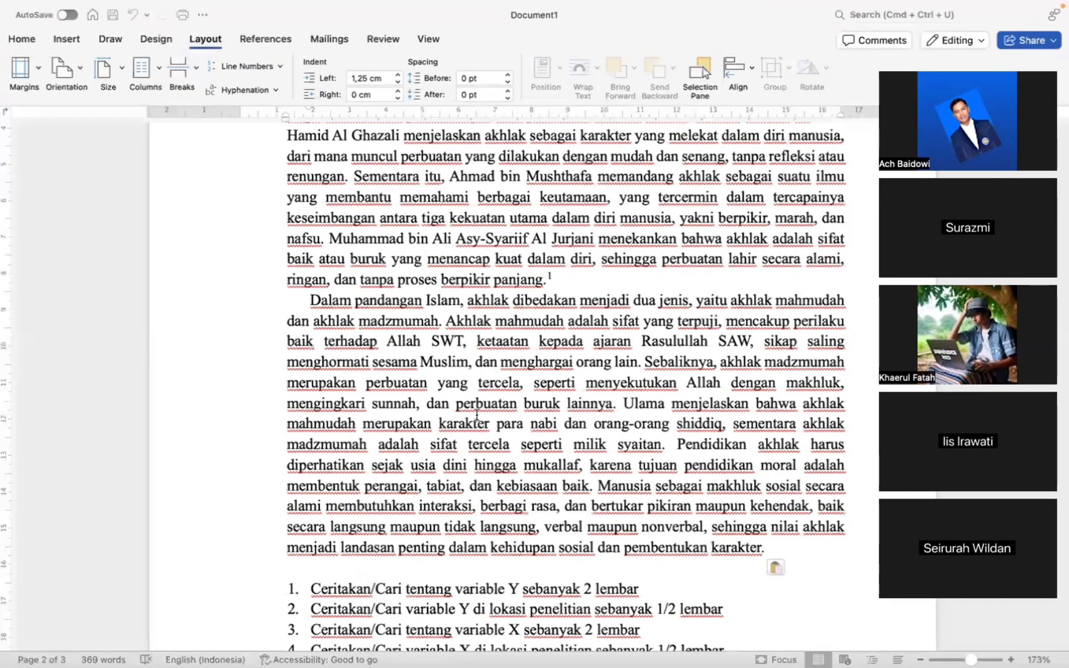
left_click(263, 39)
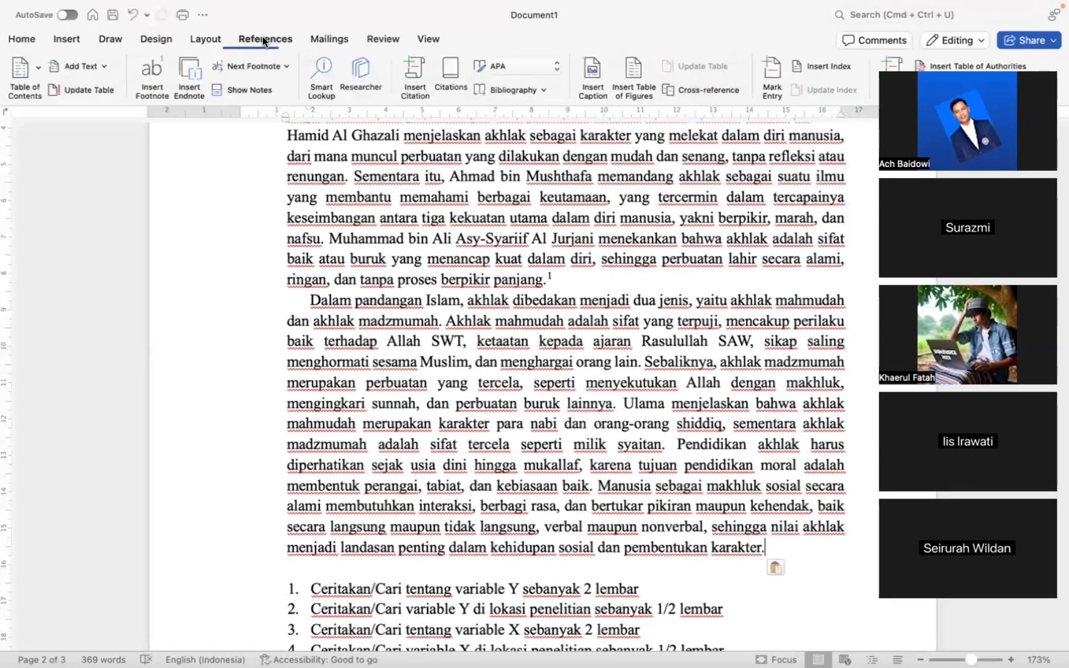
left_click(156, 78)
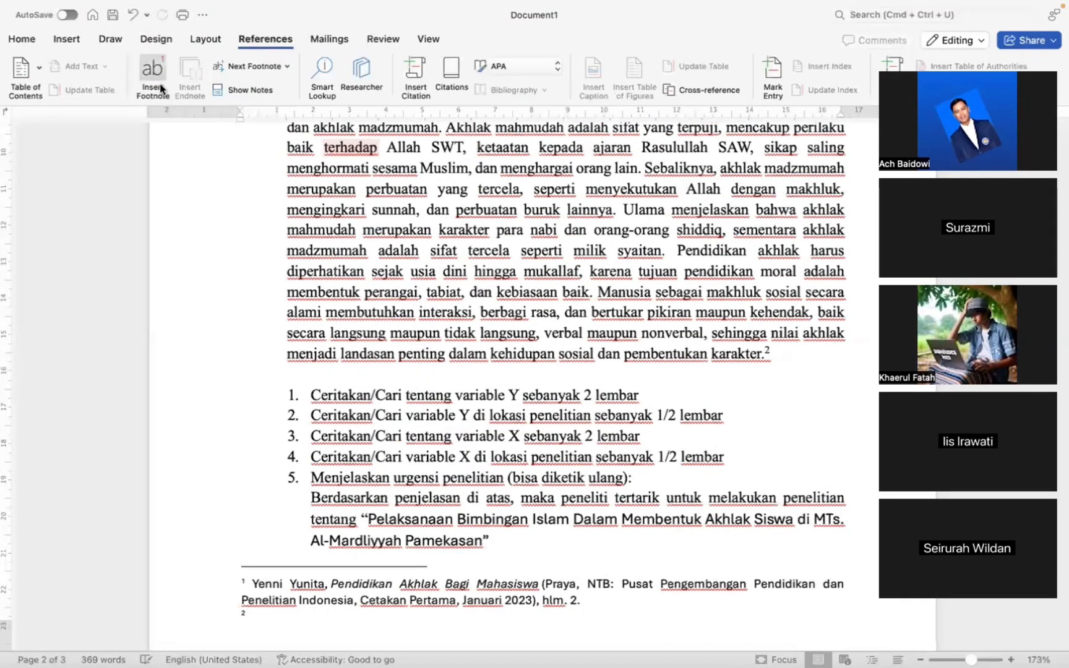
scroll(786, 358, "up", 5)
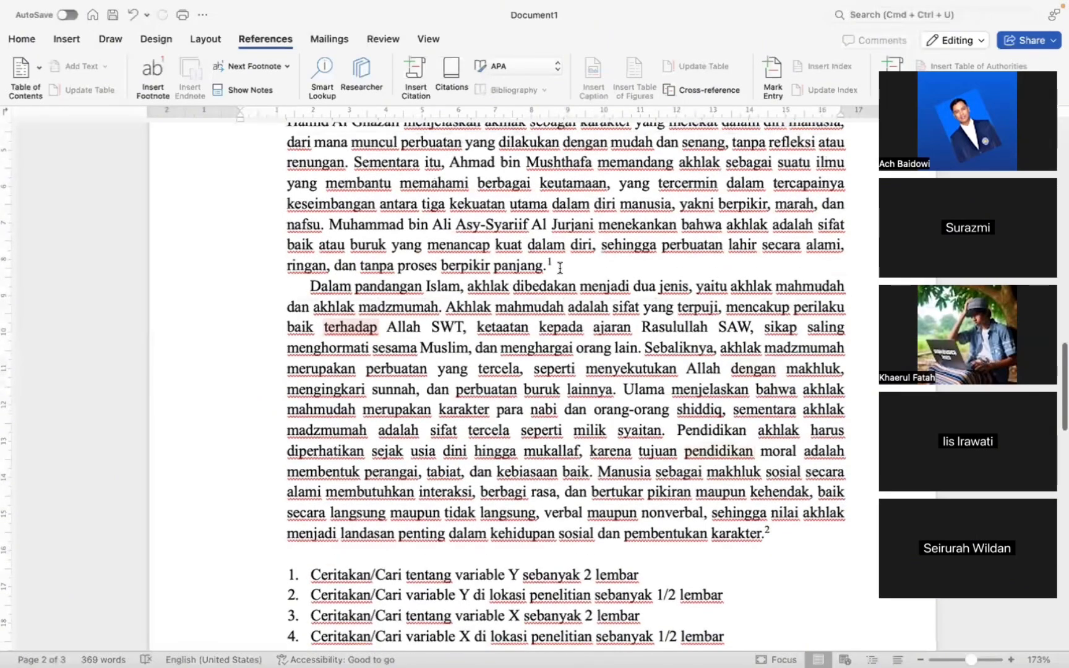
scroll(566, 273, "down", 2)
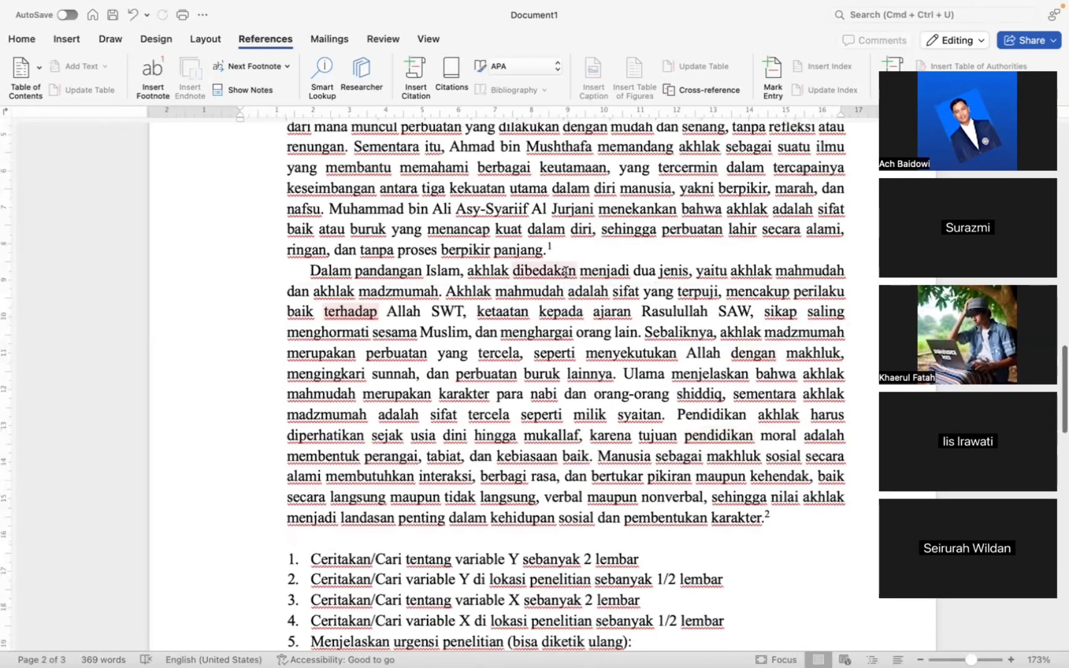
scroll(790, 498, "down", 10)
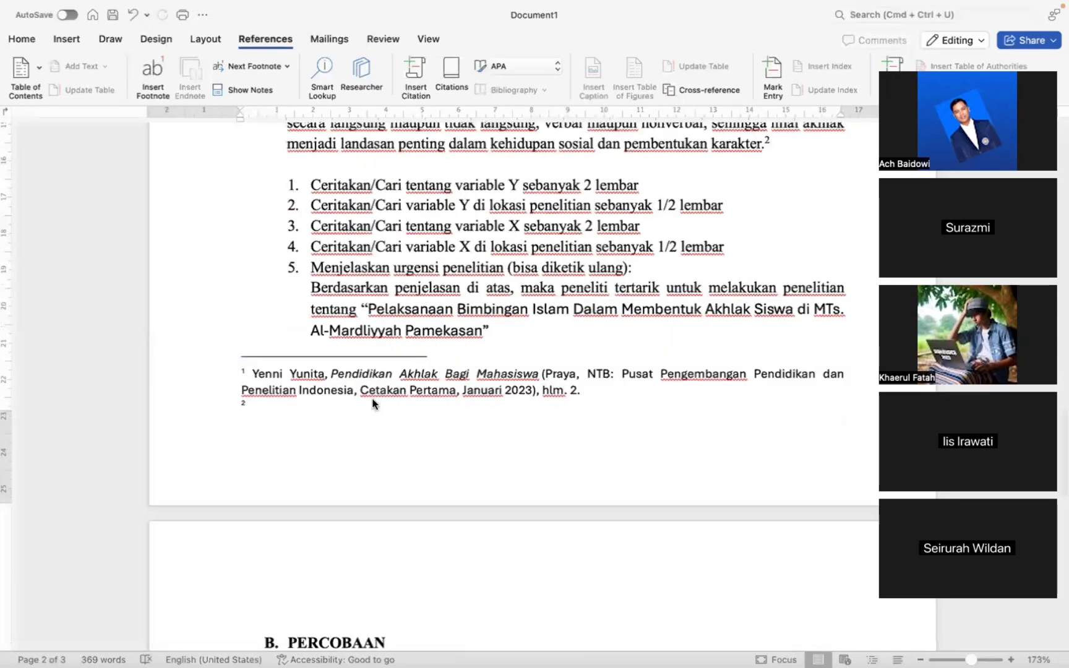
type("Syabuddin Gade, Membumikan Pendidikan Akhlak Mulia Anak Usia Dini, ed. pertama, cet. 2 (Banda Aceh: Lembaga Naskah Aceh (NASA), Maret 2019), hlm. 18-19.")
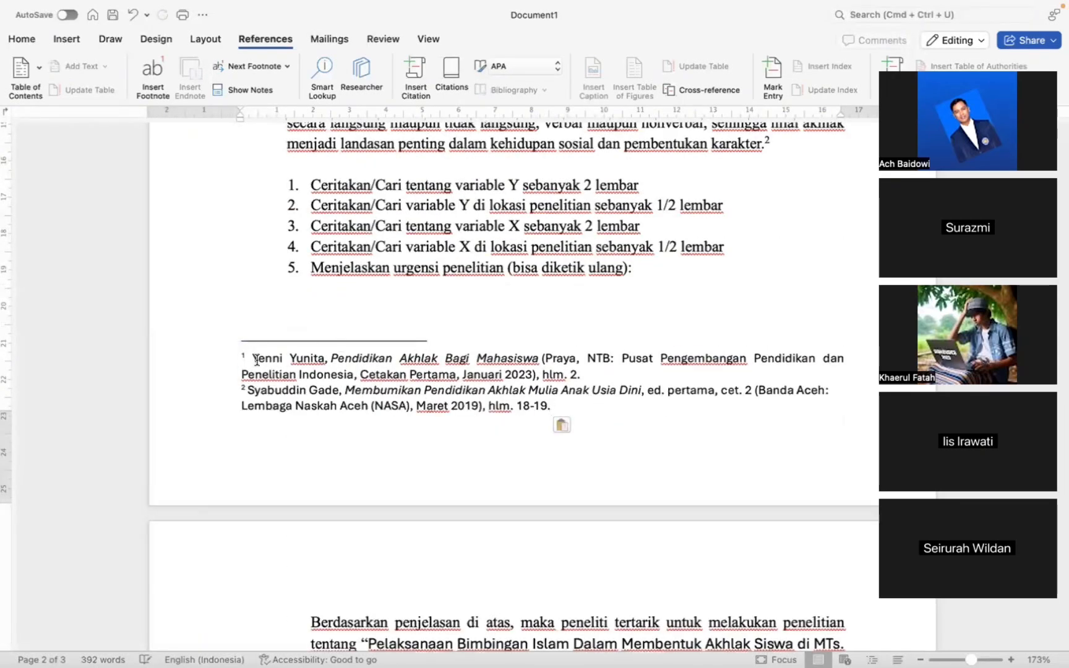
- Review the two footnotes against the two Latar Belakang paragraphs they cite
left_click_drag(256, 360, 441, 425)
scroll(480, 448, "up", 9)
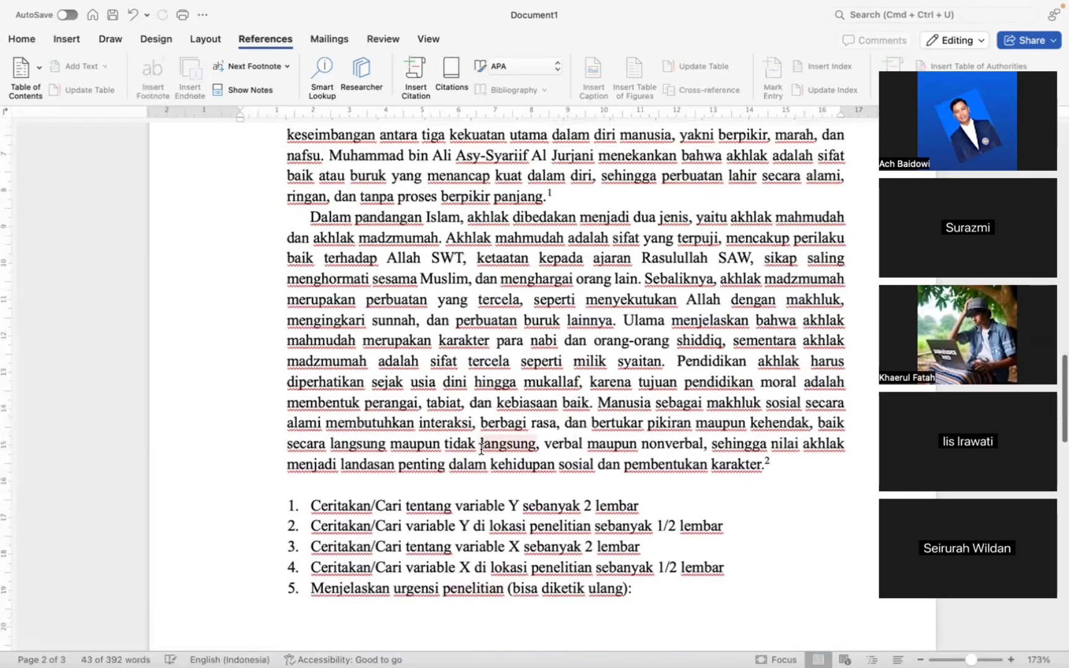
scroll(481, 449, "up", 5)
scroll(481, 448, "down", 2)
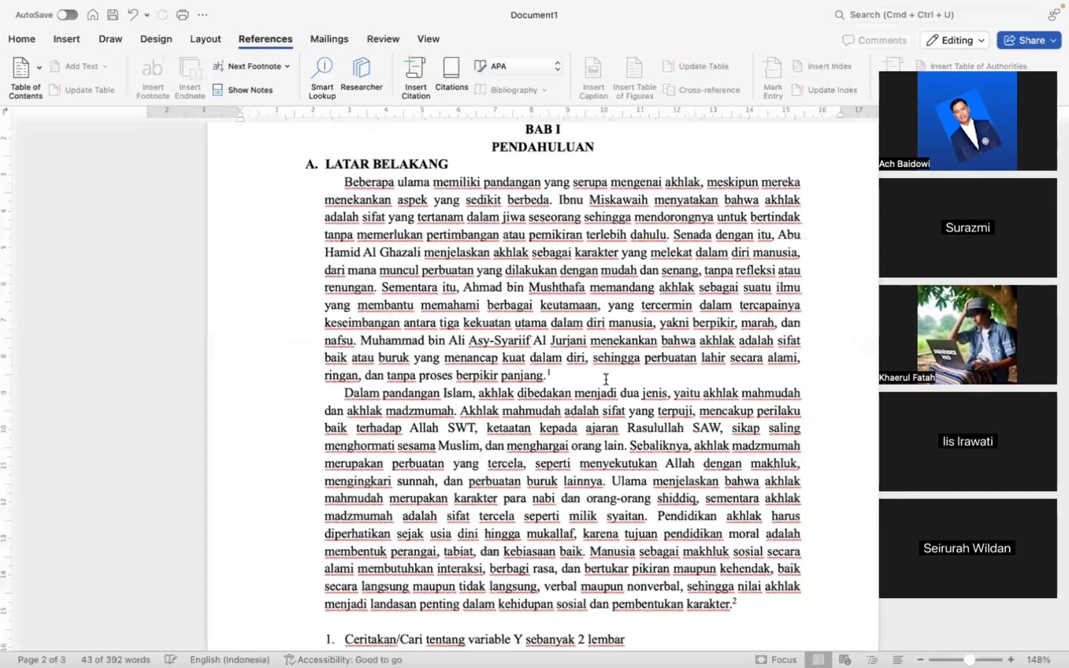
scroll(607, 379, "down", 6)
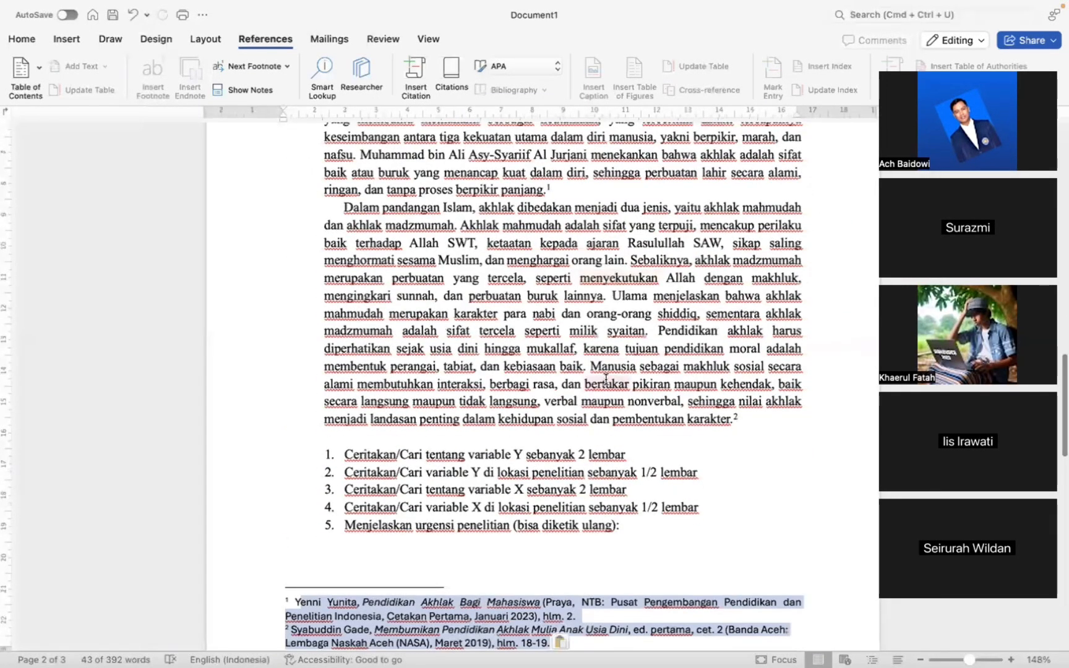
scroll(606, 379, "down", 2)
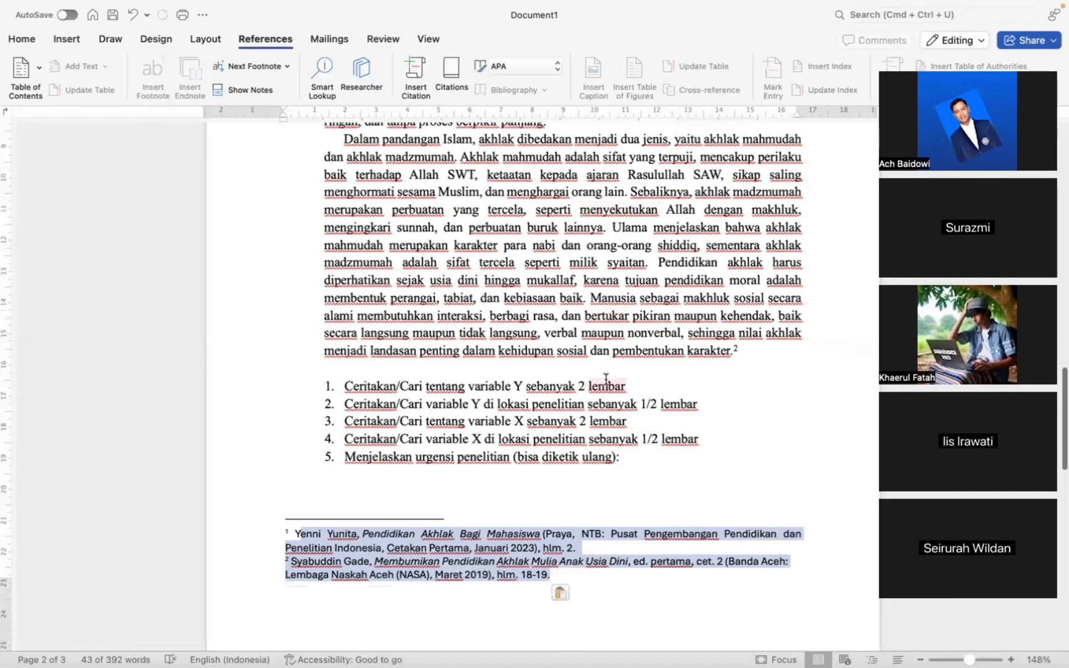
scroll(606, 378, "down", 1)
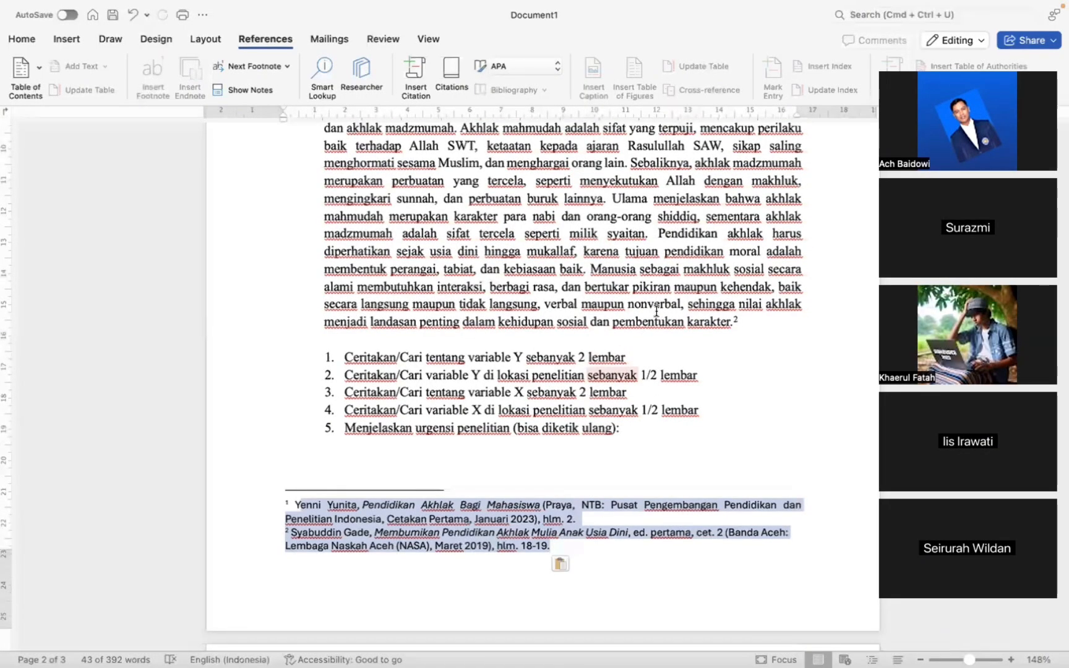
scroll(657, 311, "up", 5)
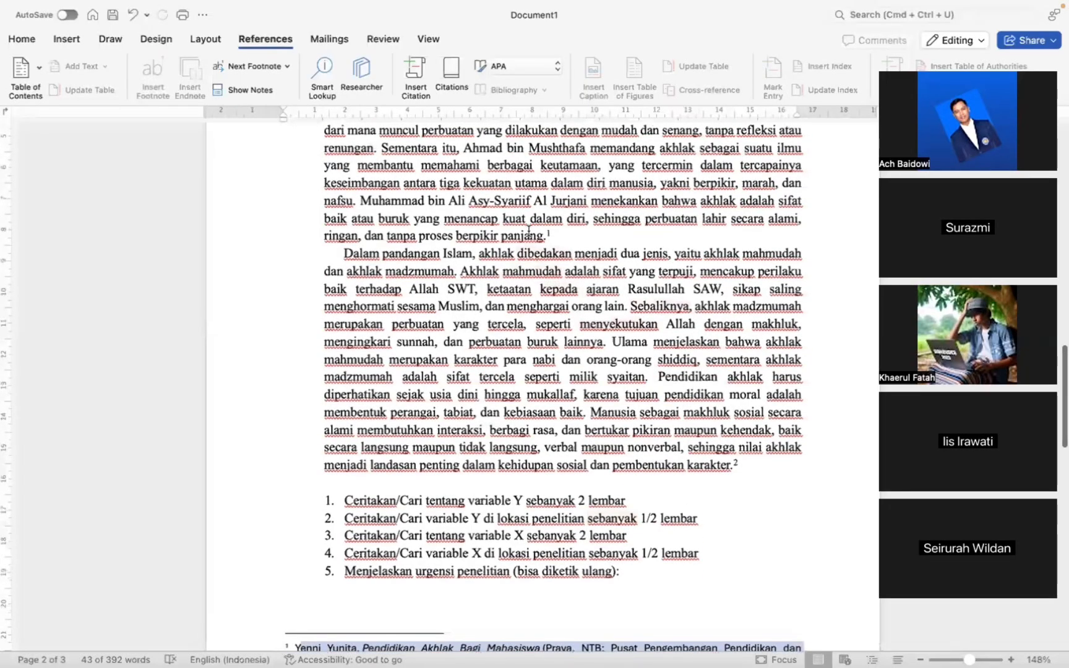
left_click_drag(404, 183, 552, 212)
left_click_drag(382, 254, 532, 324)
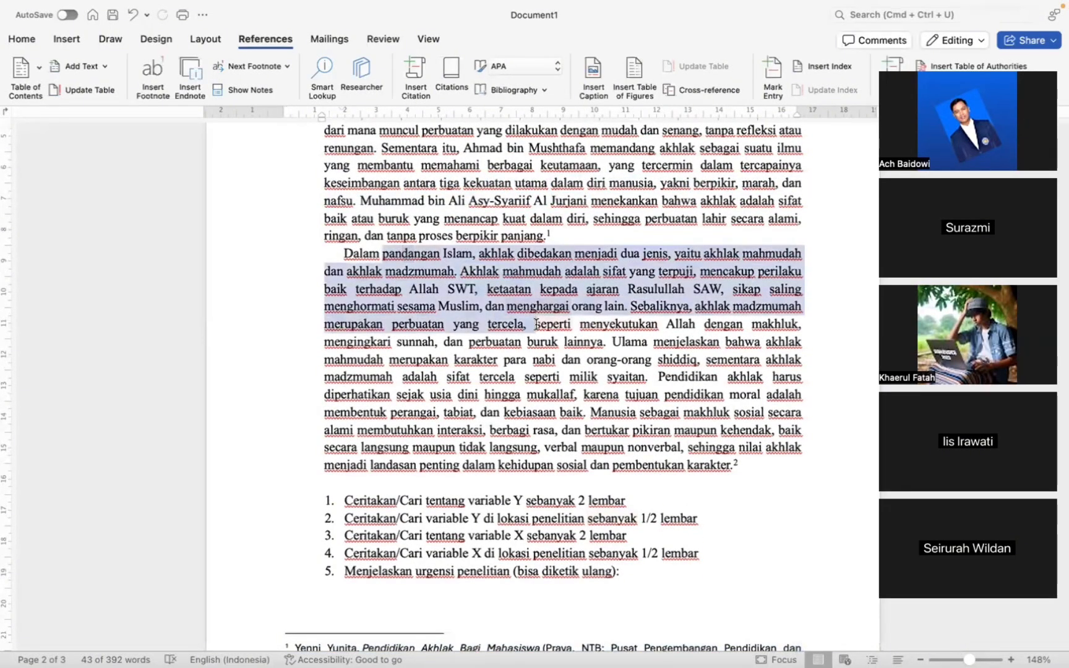
- Enter the word "faktor" on the empty line between the second Latar Belakang paragraph and the numbered list
left_click(759, 476)
type("aktor")
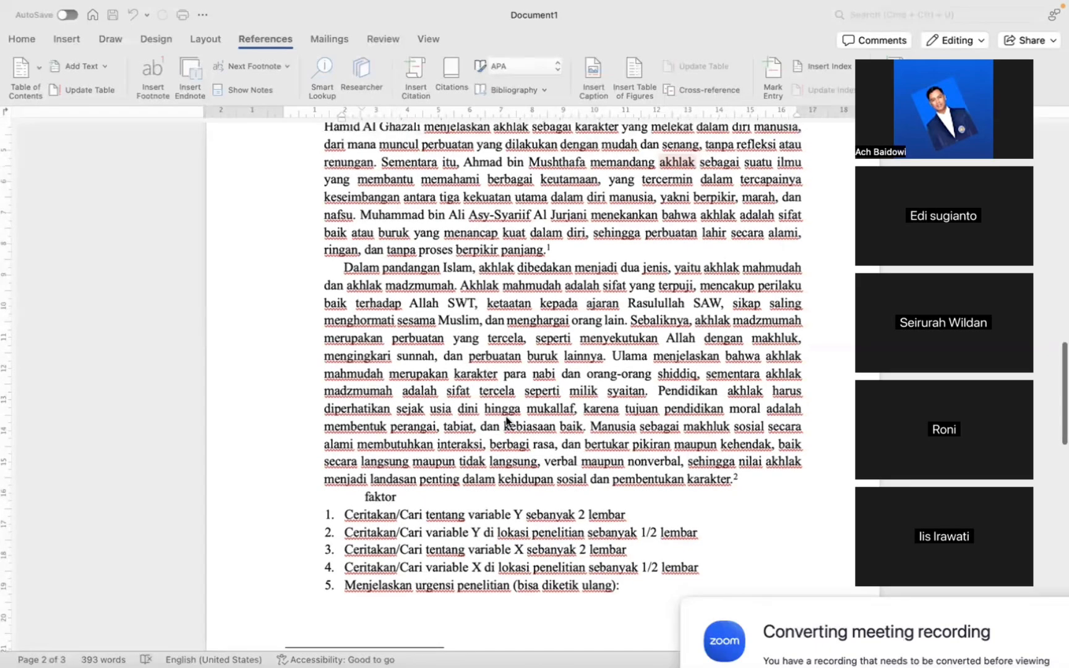
scroll(475, 305, "up", 2)
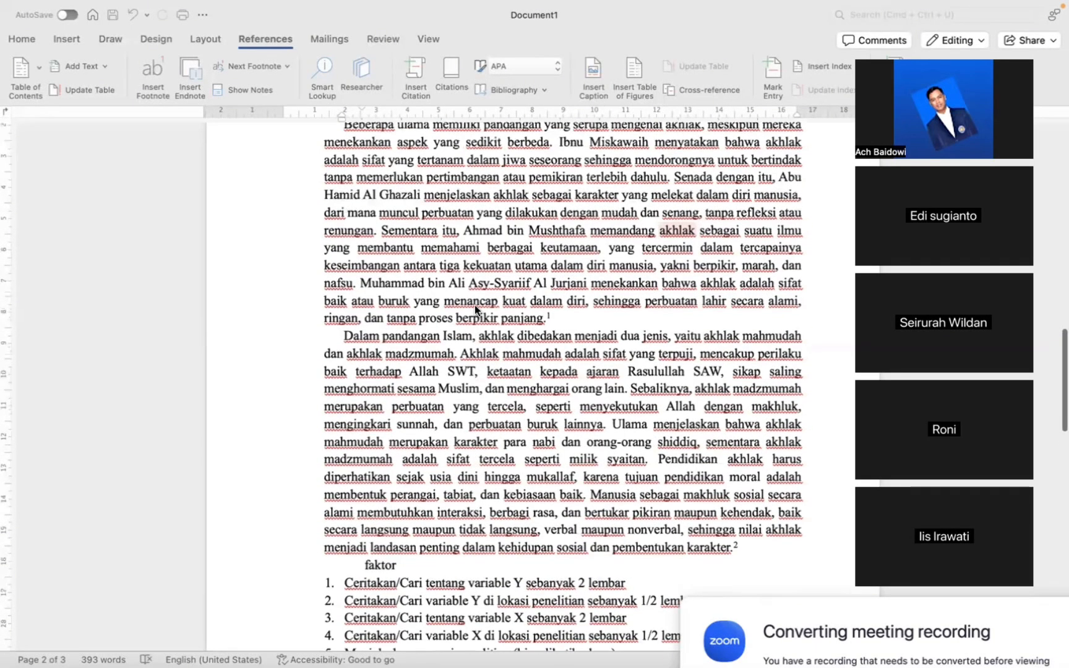
scroll(438, 273, "up", 1)
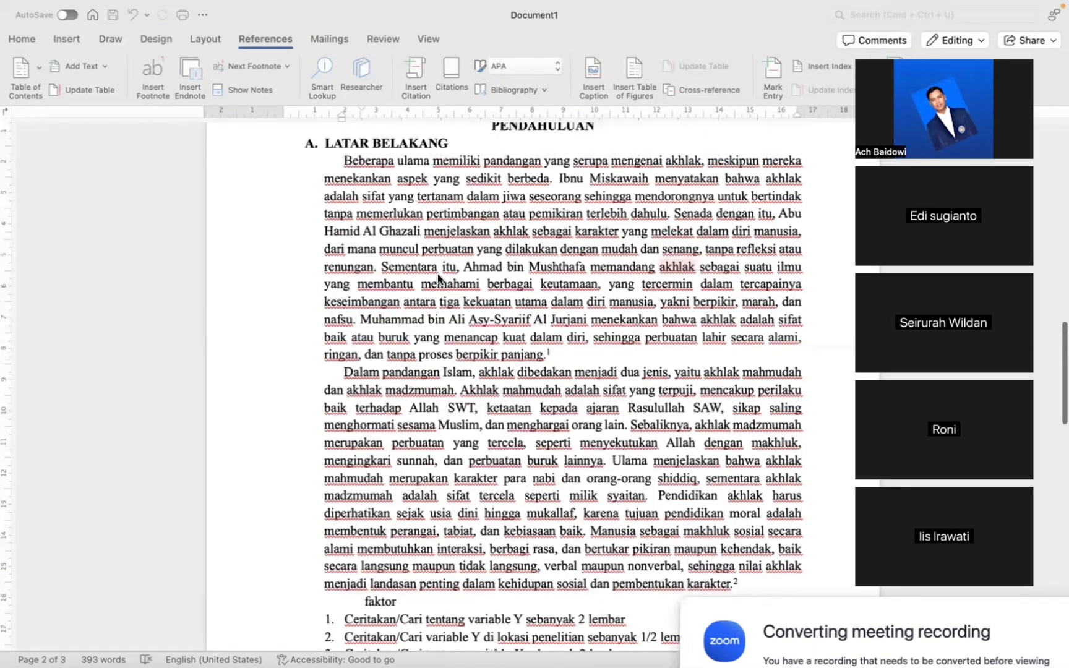
- Review the first and second Latar Belakang paragraphs by highlighting each one in turn
left_click(347, 162)
left_click_drag(547, 240, 585, 338)
scroll(374, 252, "down", 3)
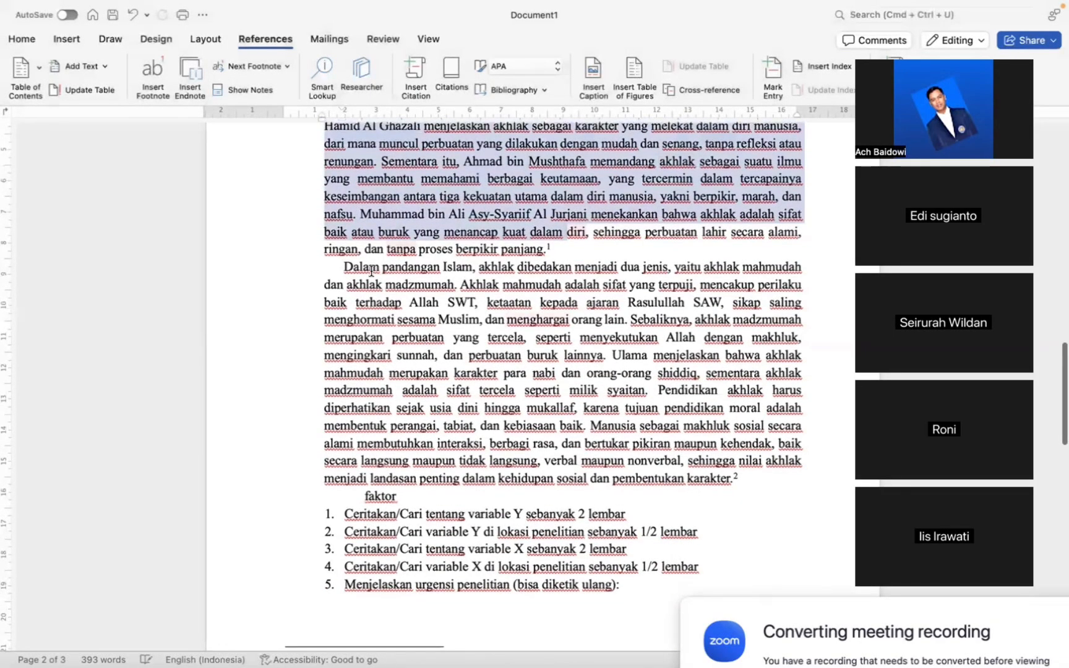
left_click_drag(373, 267, 525, 477)
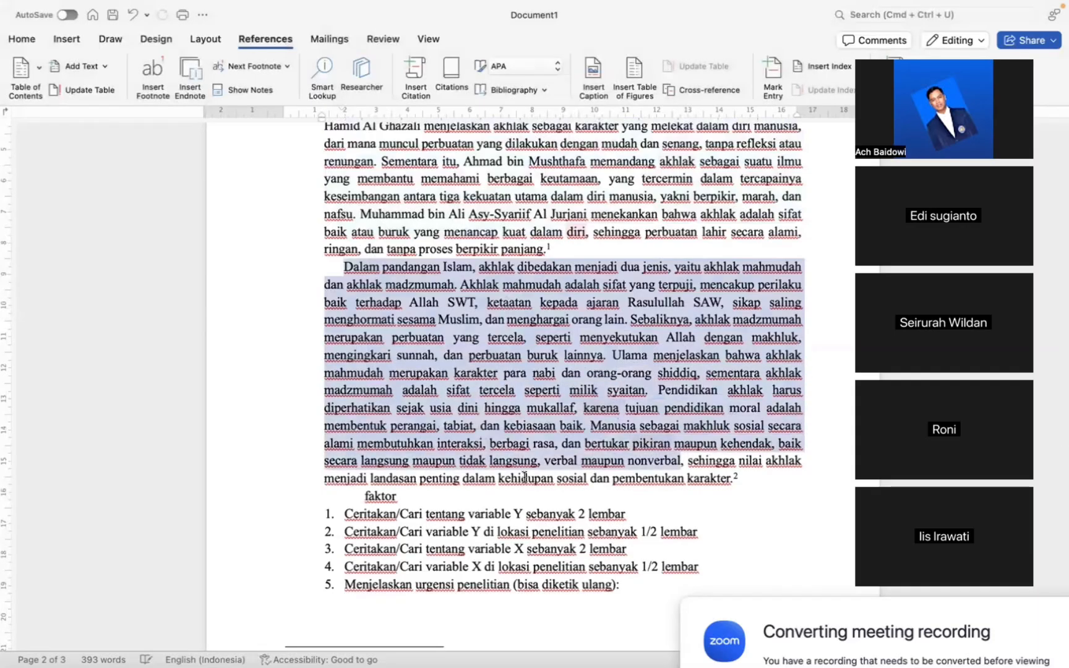
- Complete the line below the second Latar Belakang paragraph as "Faktor-faktor pembentukan akhlak siswa"
left_click(412, 495)
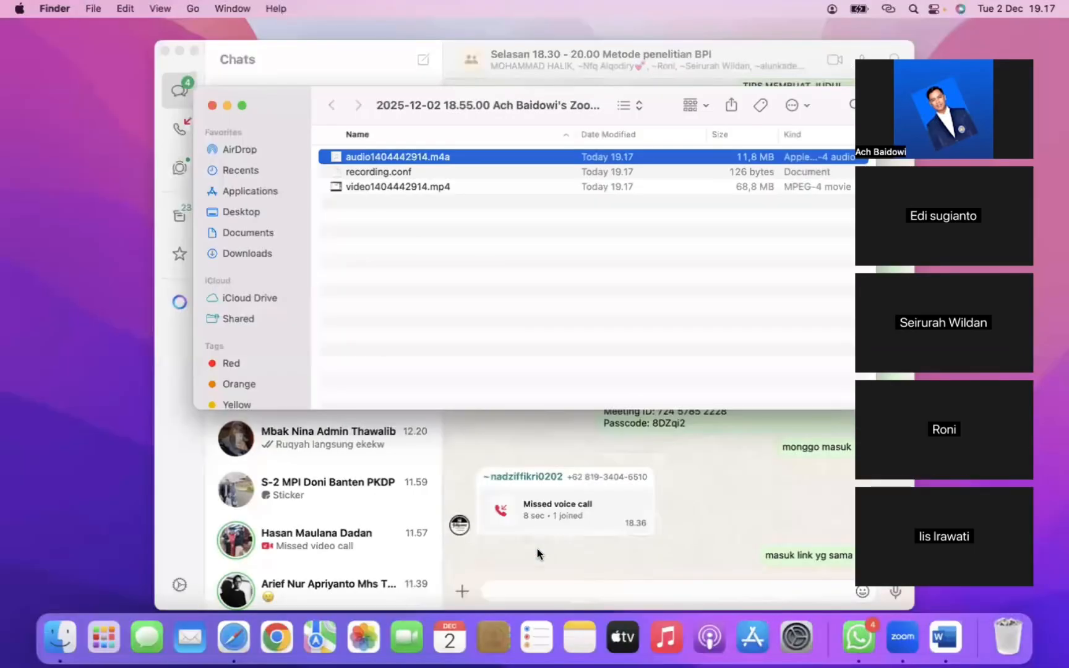
key("ctrl+Right")
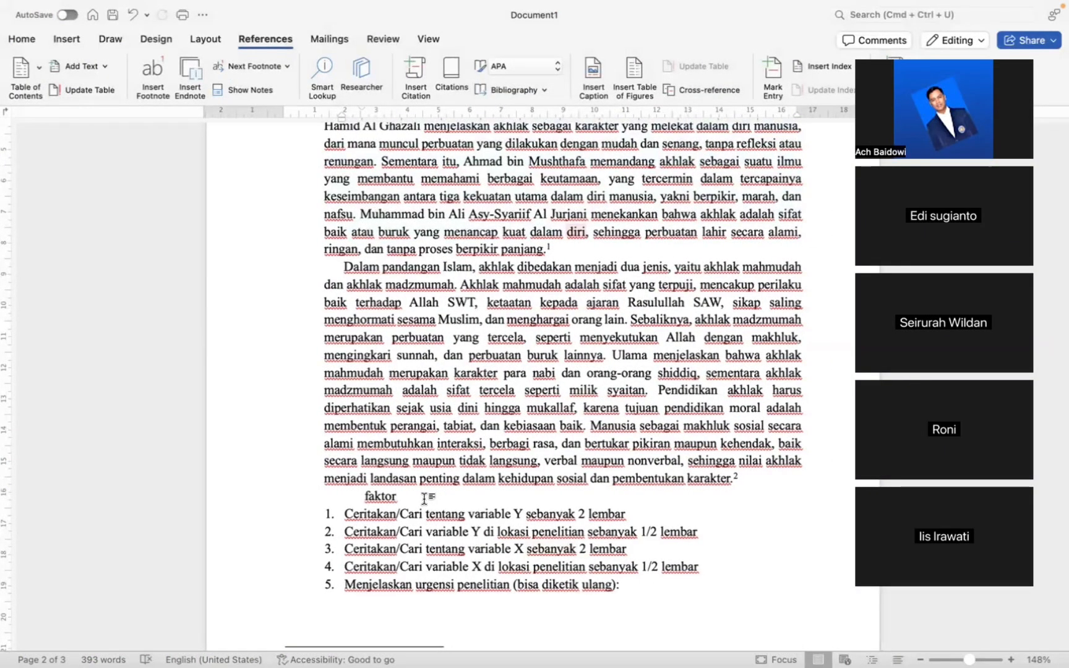
scroll(425, 498, "up", 3)
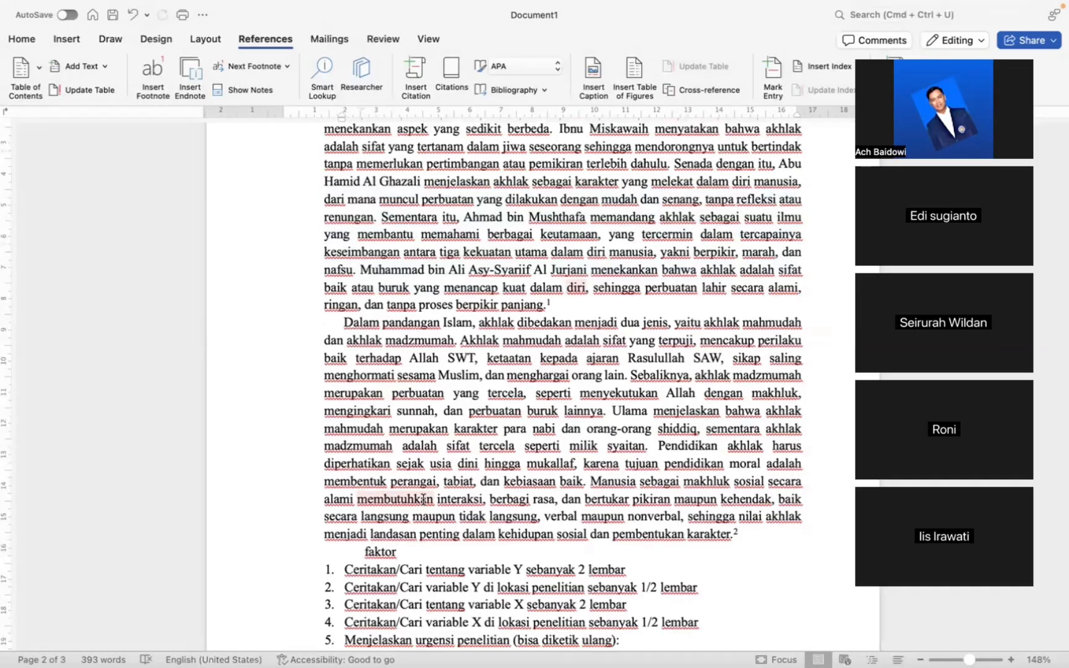
scroll(423, 499, "down", 4)
type("-faktor pembent")
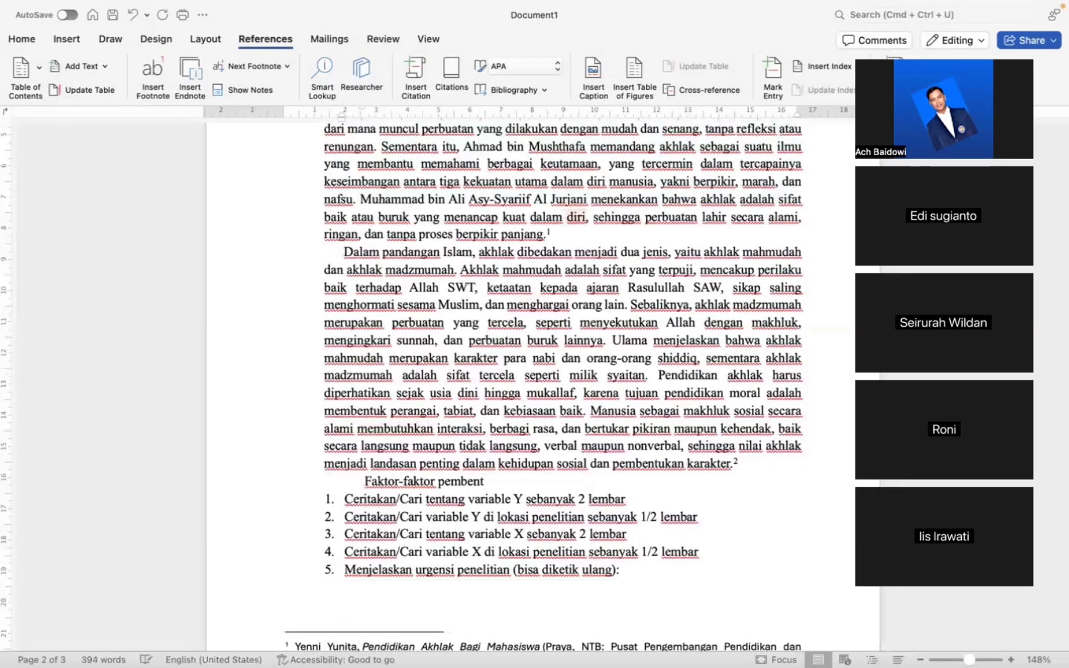
type("ukan akhlak siswa")
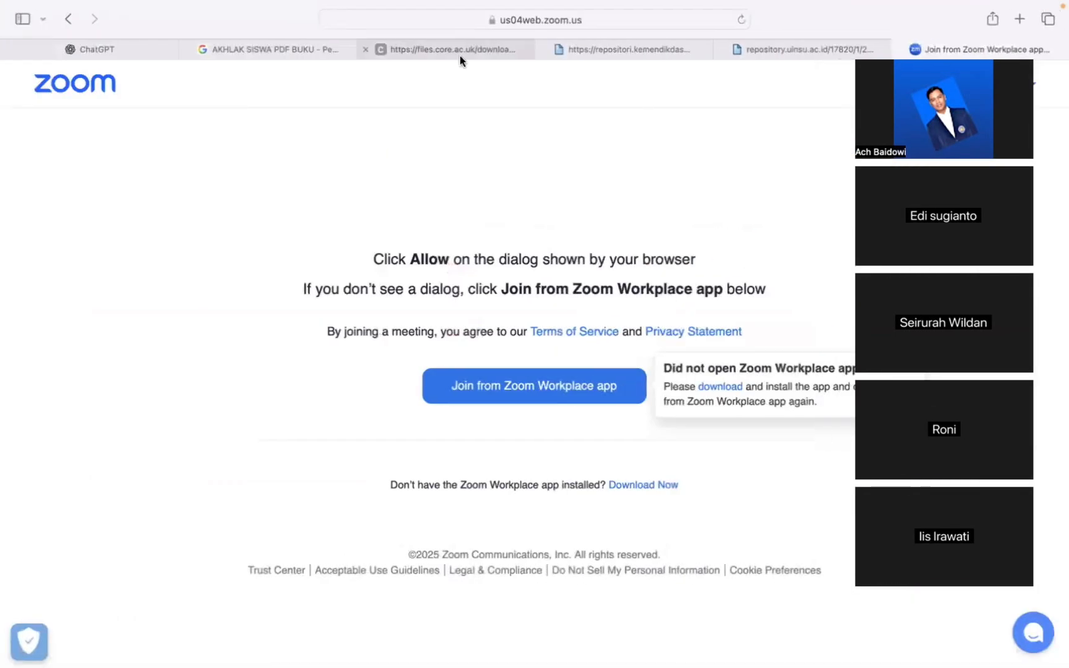
- Close the files.core.ac.uk book in the browser and examine the table of contents of the repositori.kemendikdasmen.go.id PDF for a section on forming akhlak
left_click(457, 55)
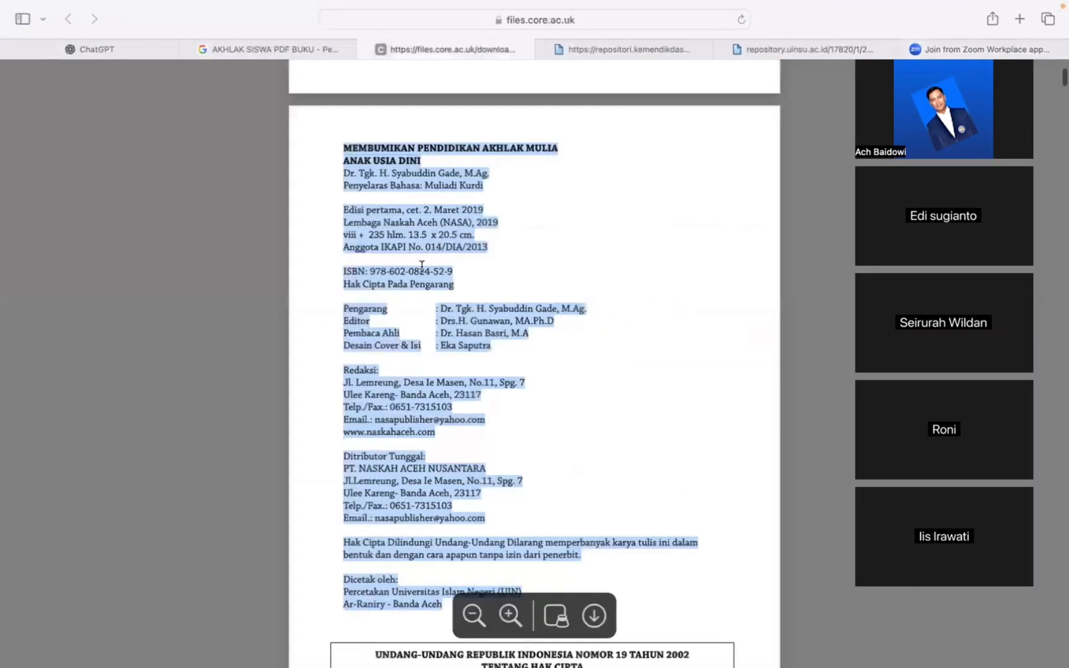
left_click(367, 49)
scroll(593, 354, "down", 20)
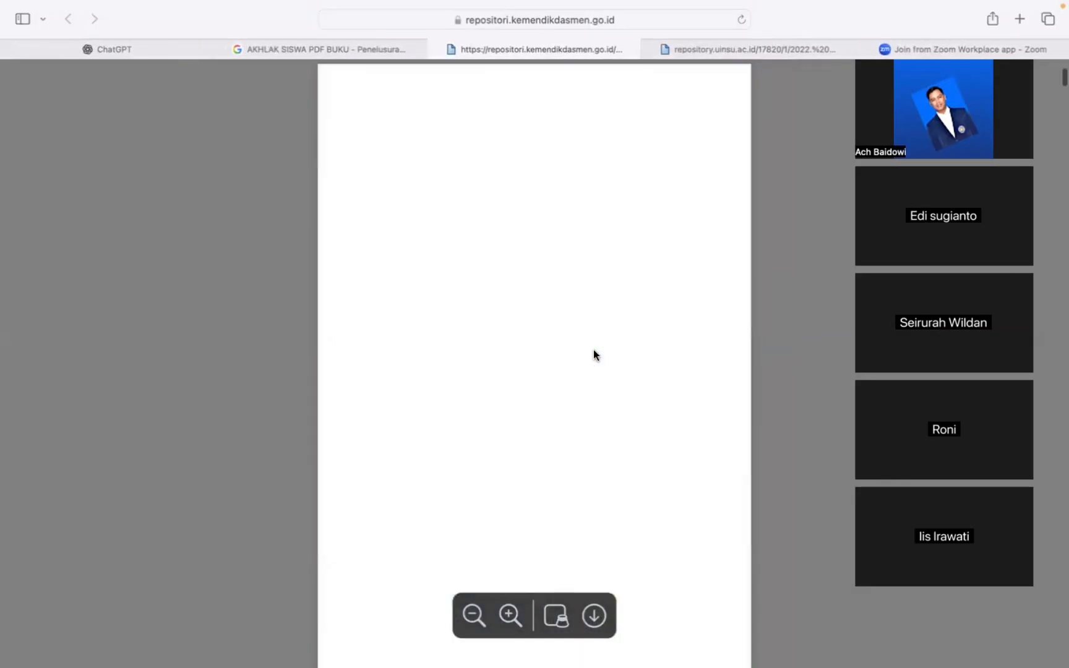
scroll(594, 355, "down", 10)
scroll(593, 355, "up", 5)
scroll(593, 351, "down", 20)
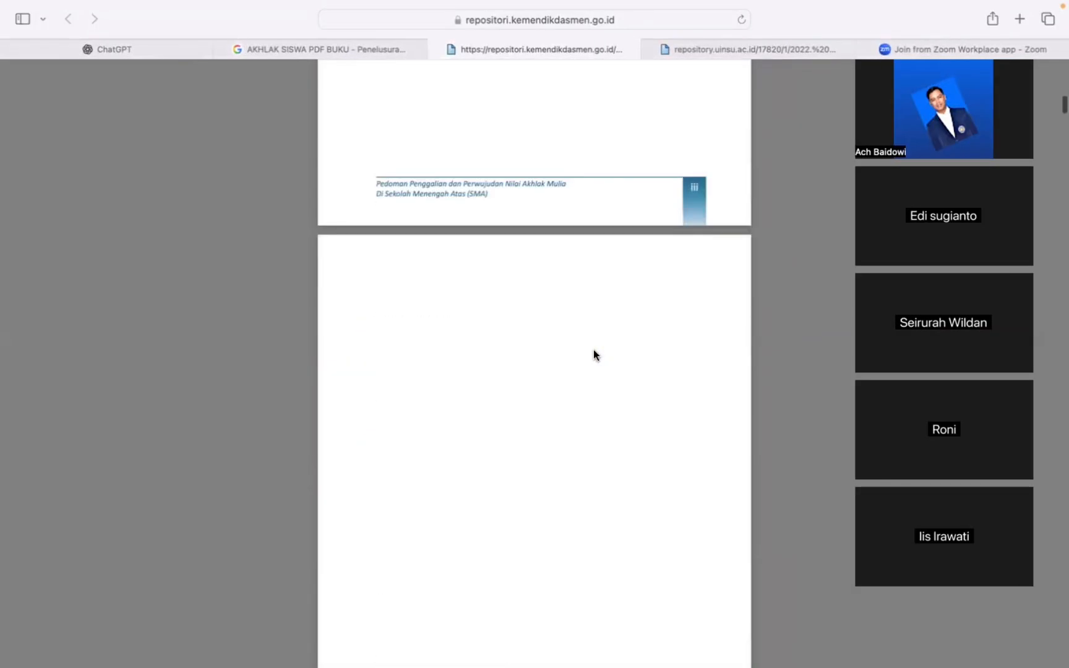
scroll(593, 350, "up", 10)
scroll(593, 350, "up", 5, "ctrl")
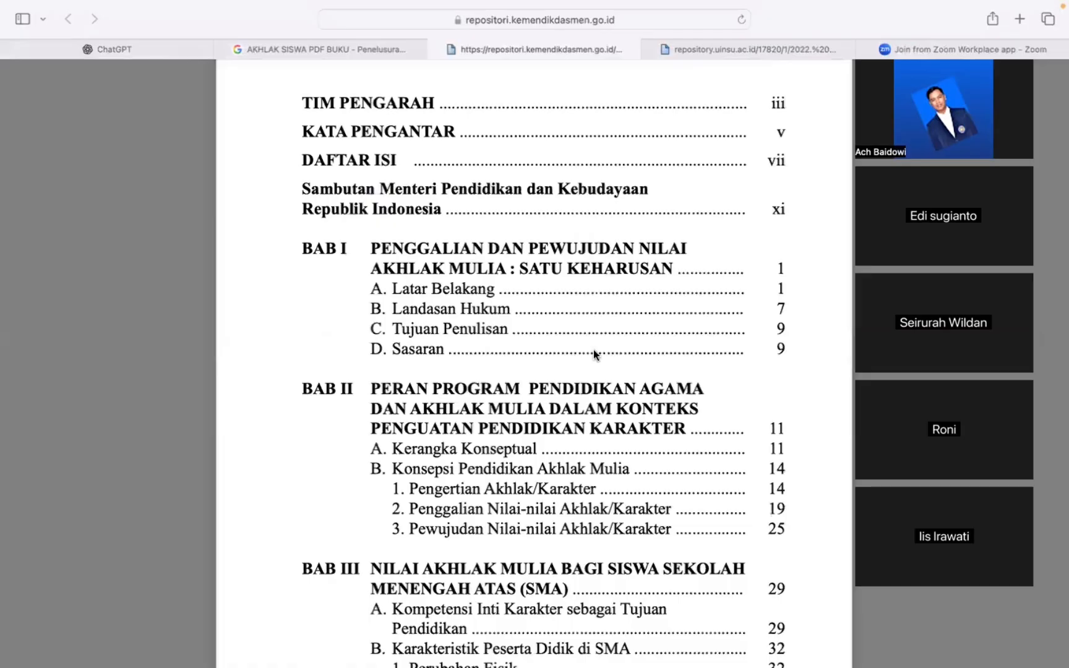
scroll(593, 352, "down", 4)
scroll(593, 350, "down", 4)
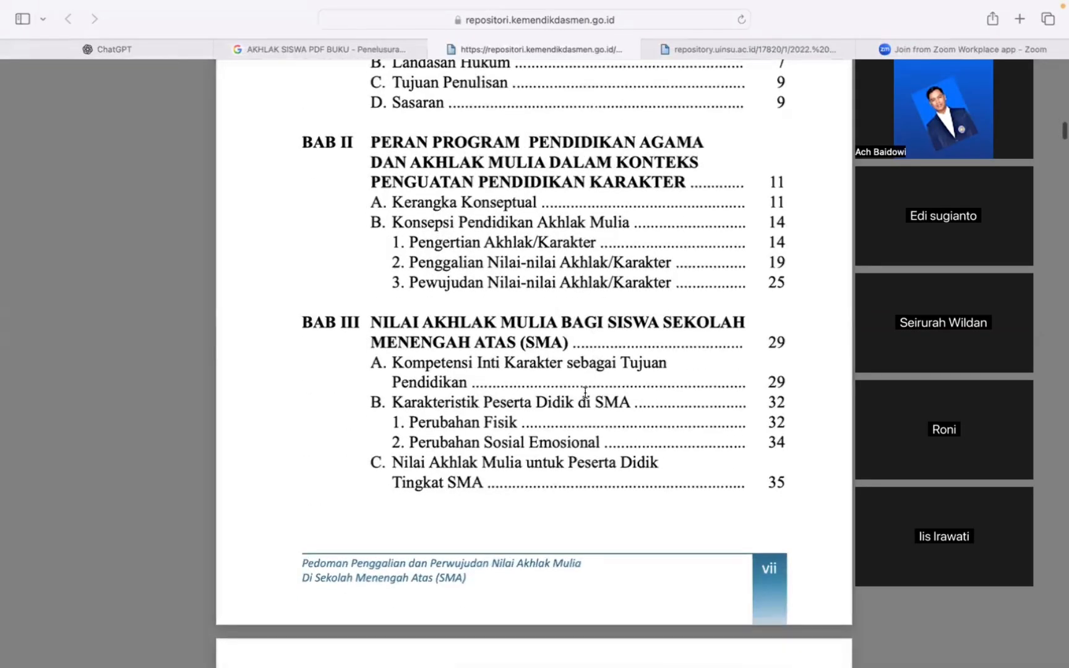
scroll(585, 413, "down", 15)
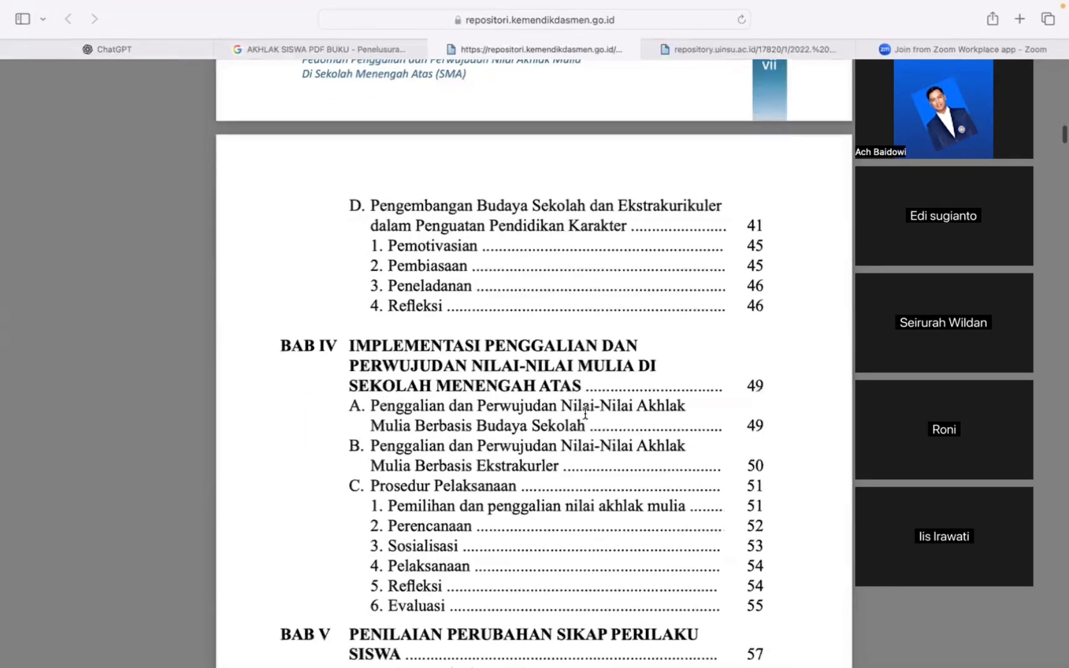
scroll(585, 414, "down", 2)
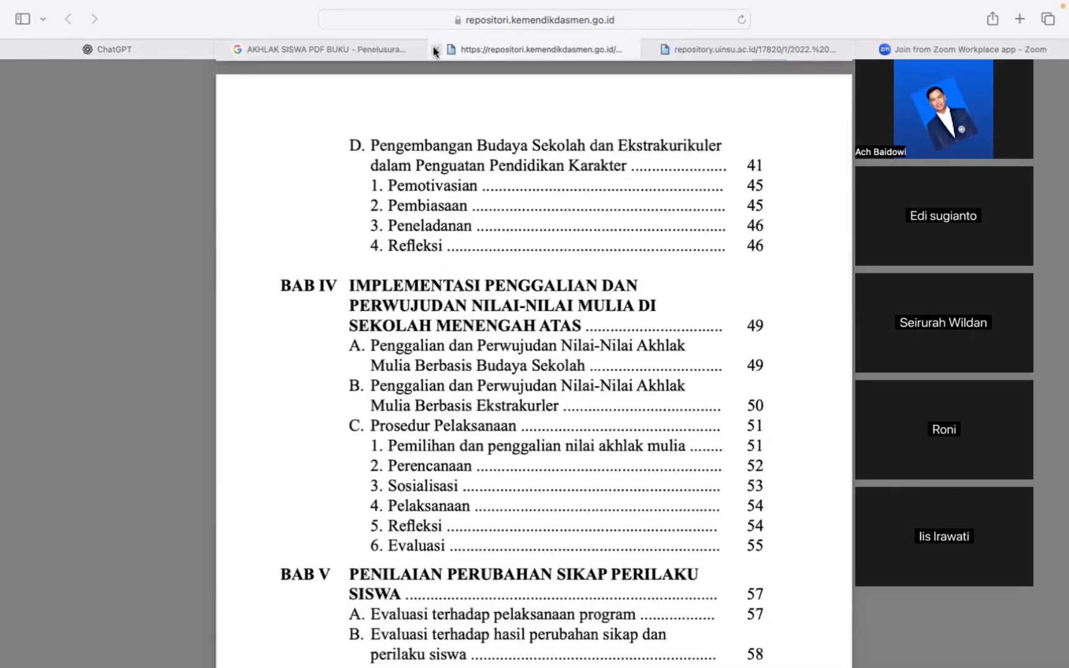
- Close the kemendikdasmen PDF and examine the repository.uinsu.ac.id book's table of contents for the page of "Pembentukan Akhlak"
left_click(434, 49)
scroll(531, 371, "down", 1)
scroll(531, 371, "up", 3)
scroll(531, 372, "down", 12)
scroll(532, 372, "down", 10)
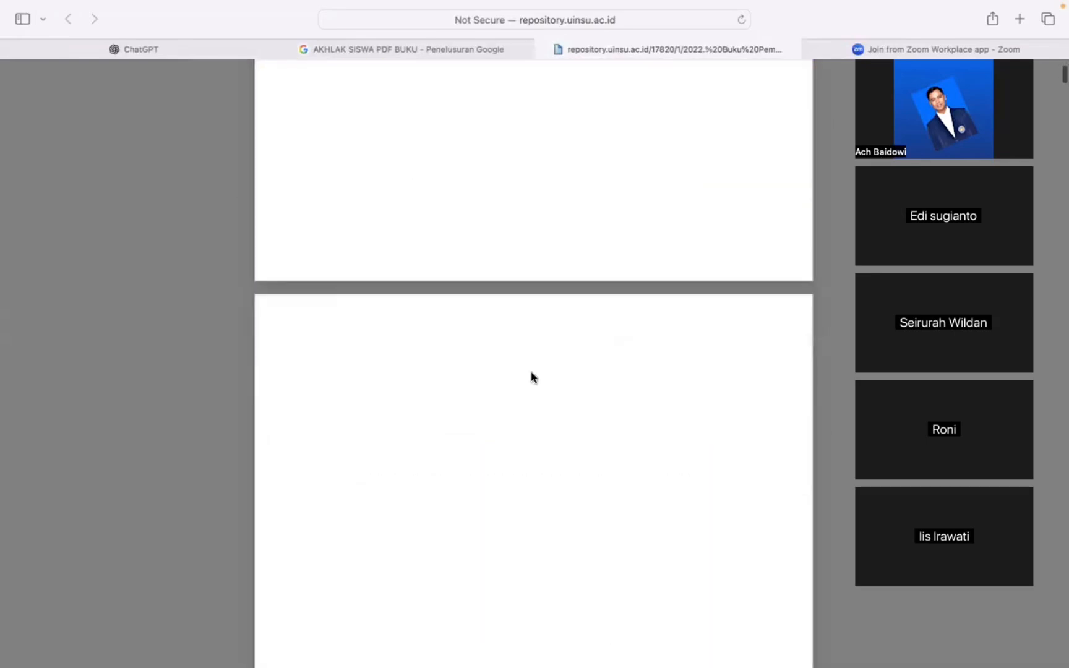
scroll(531, 378, "down", 20)
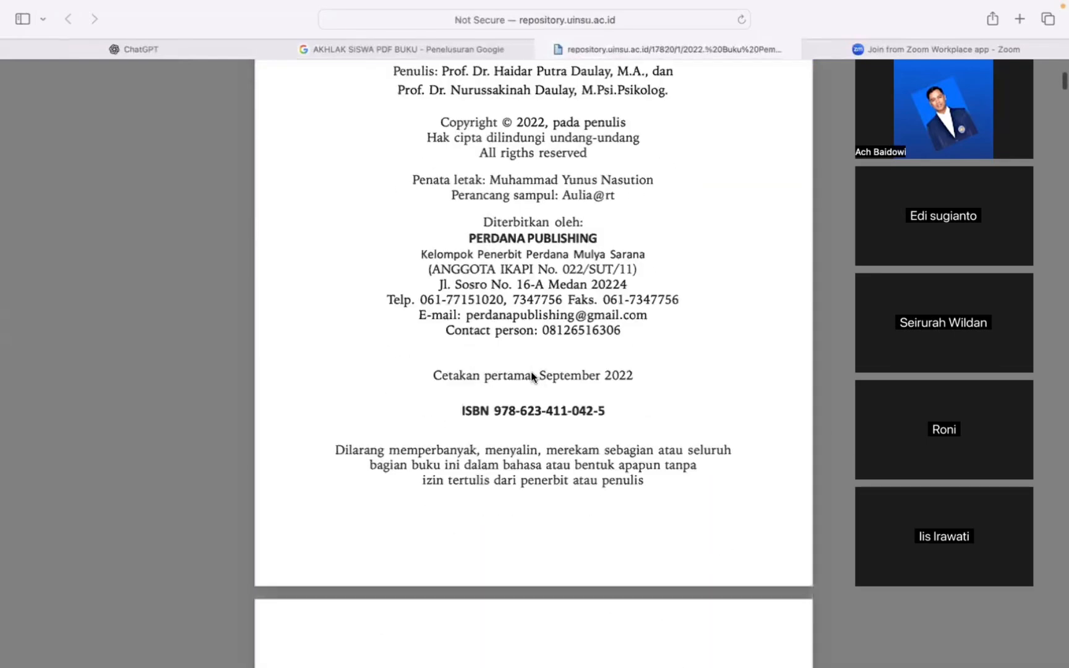
scroll(532, 372, "down", 10)
scroll(531, 371, "up", 1)
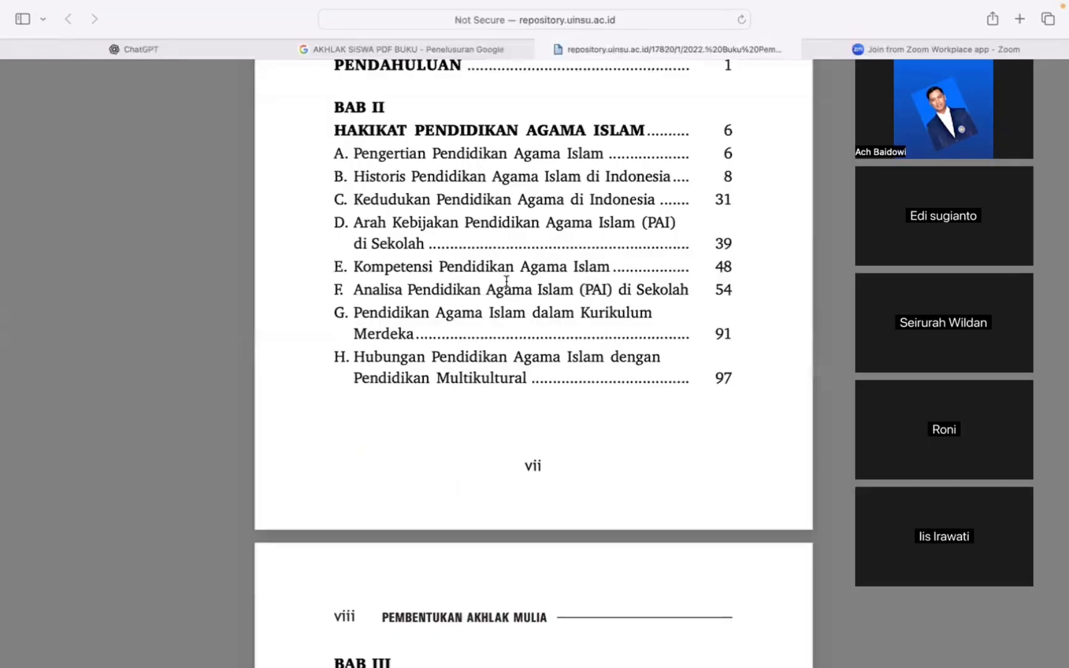
scroll(540, 345, "down", 3)
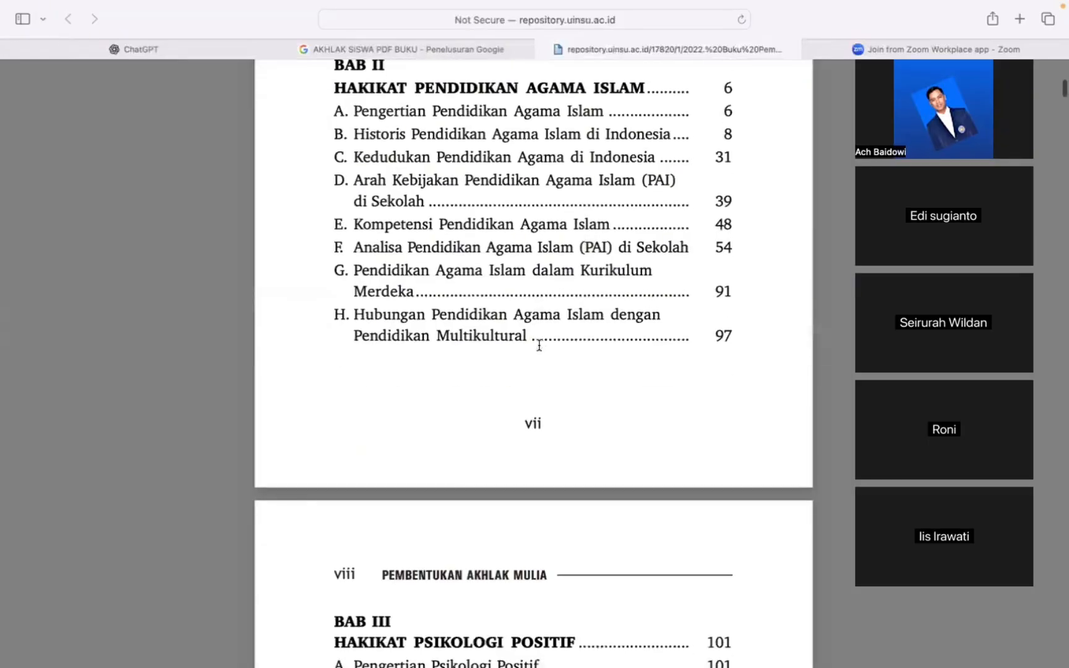
scroll(539, 345, "down", 3)
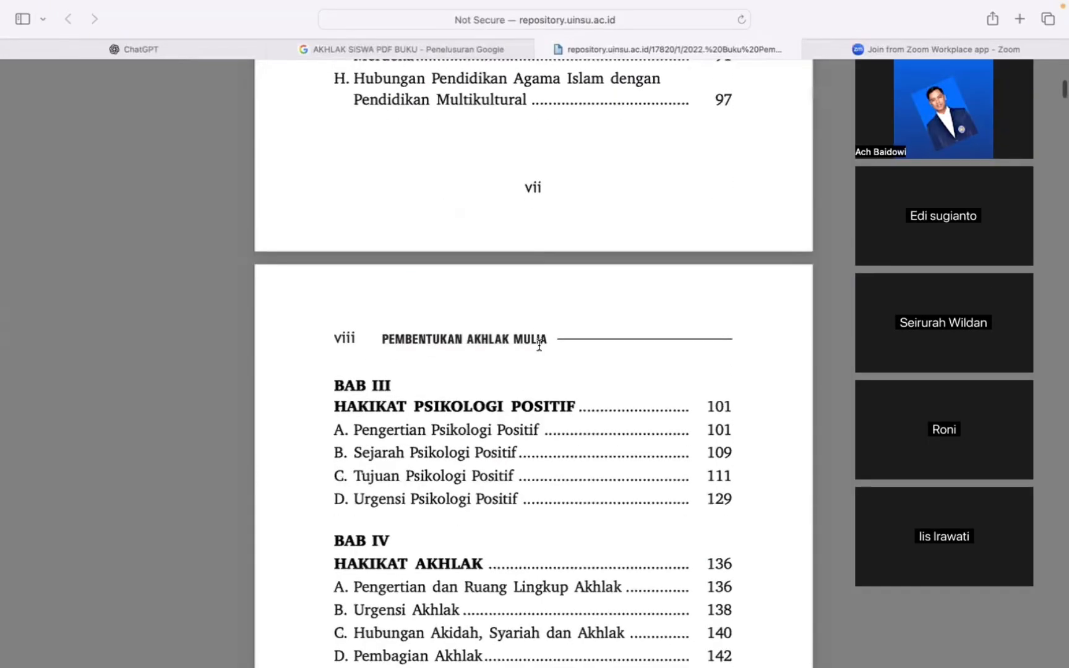
scroll(539, 344, "down", 4)
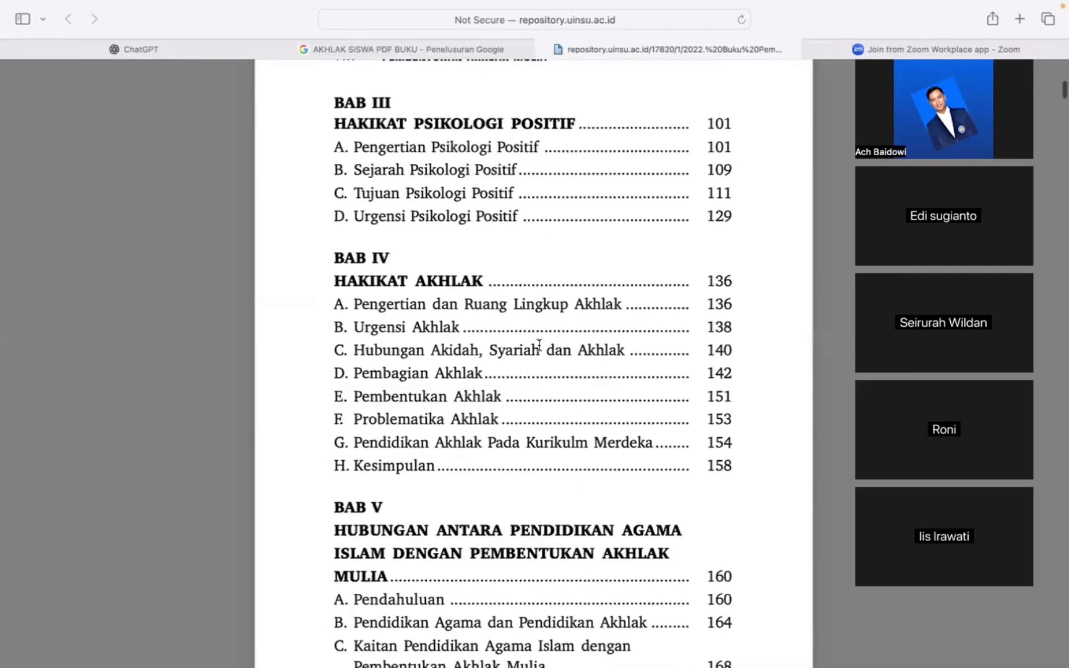
left_click_drag(361, 331, 455, 331)
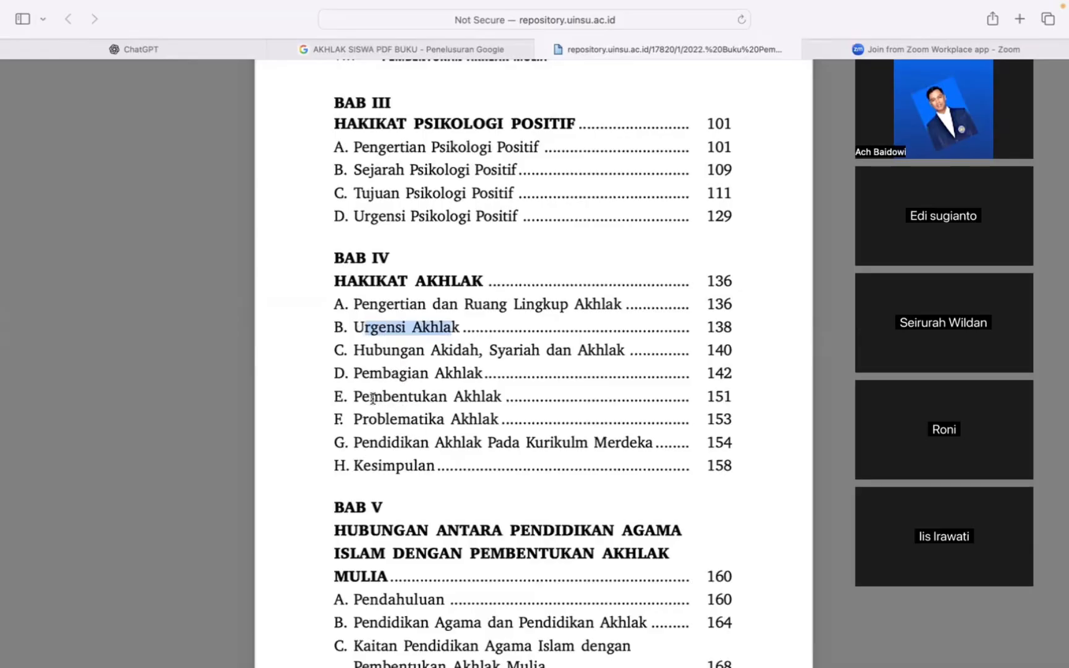
left_click_drag(356, 396, 735, 401)
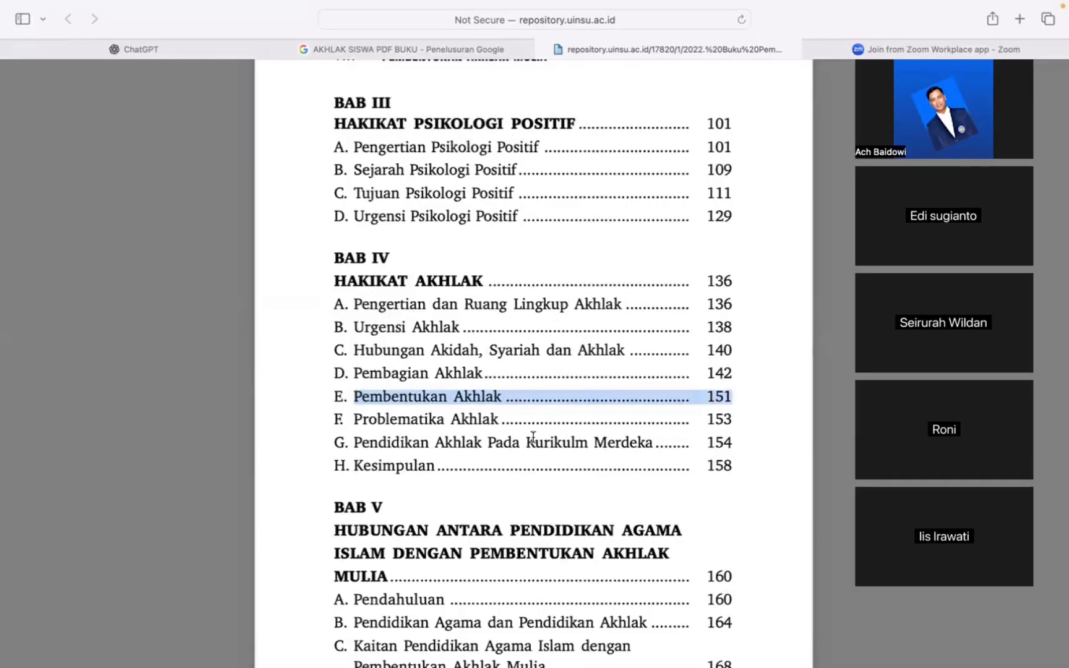
- Find the section "E. Pembentukan Akhlak" on page 151 of the book
scroll(609, 439, "down", 20)
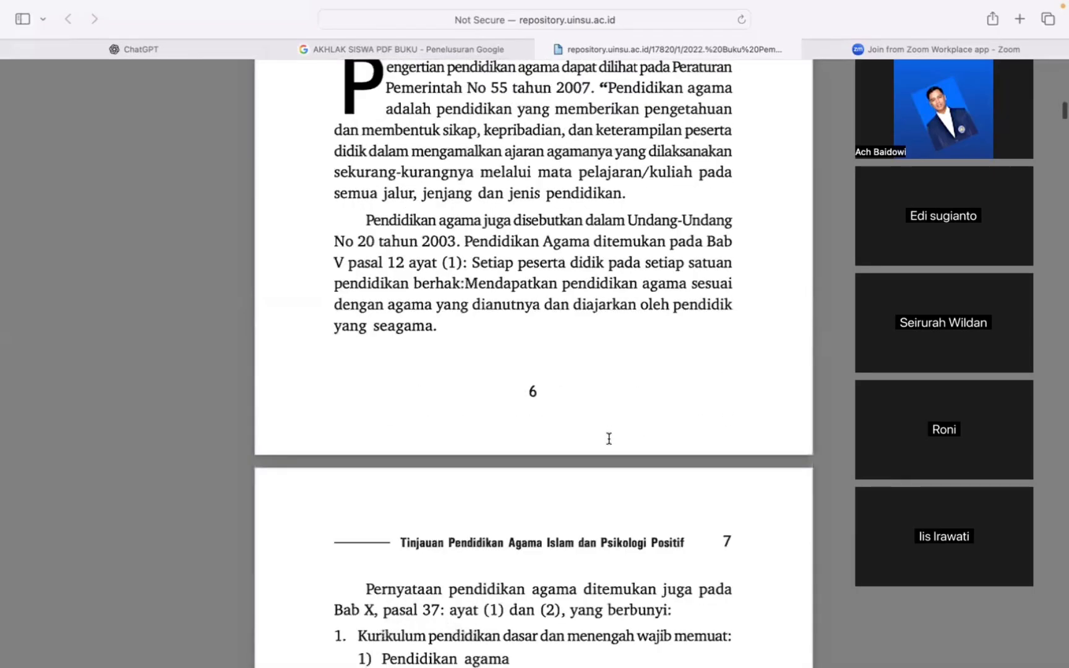
scroll(609, 439, "down", 20)
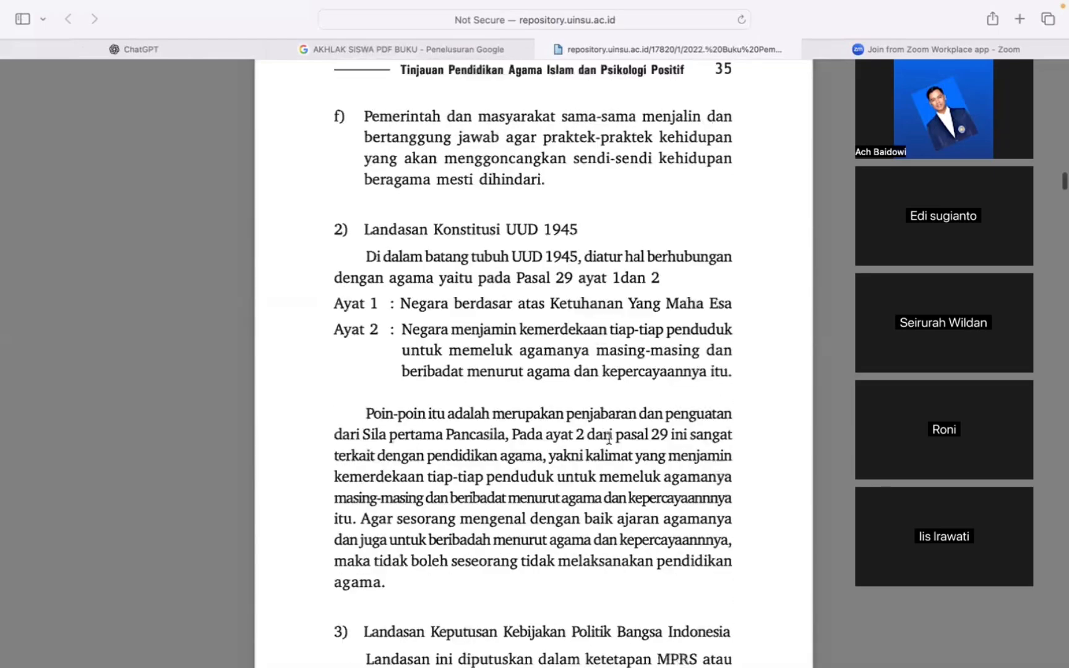
scroll(609, 440, "down", 20)
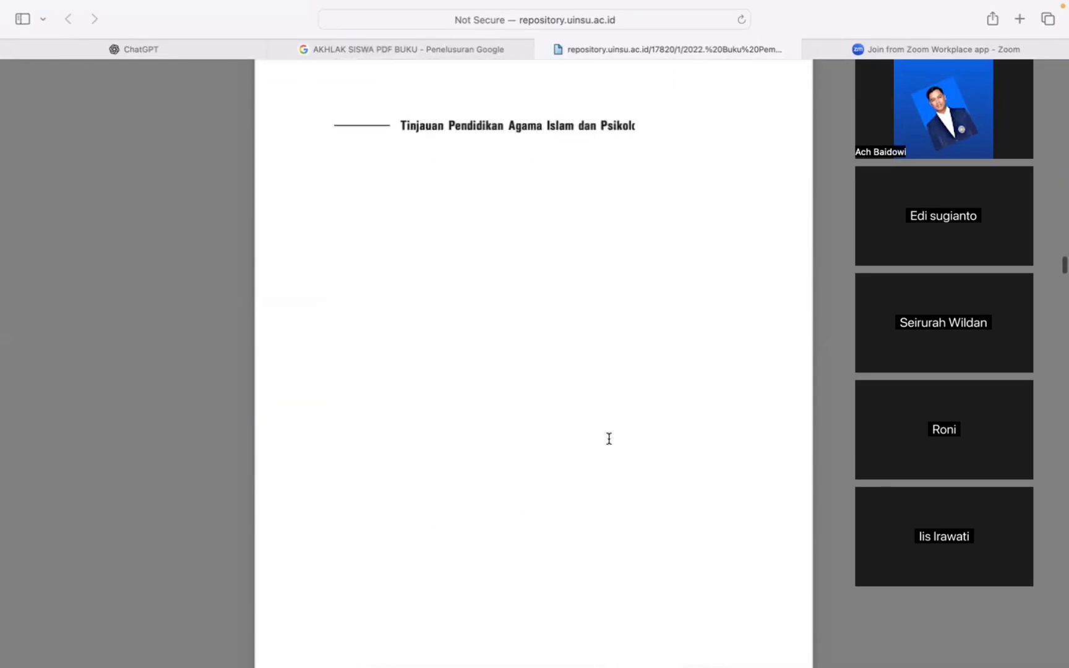
scroll(609, 440, "down", 20)
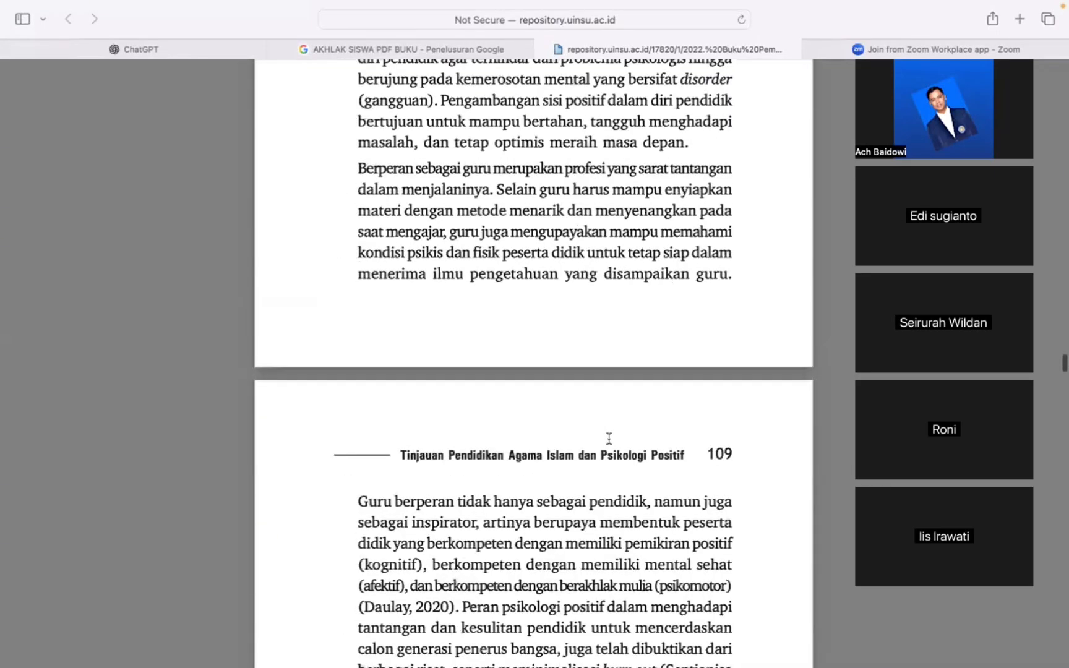
scroll(609, 440, "down", 20)
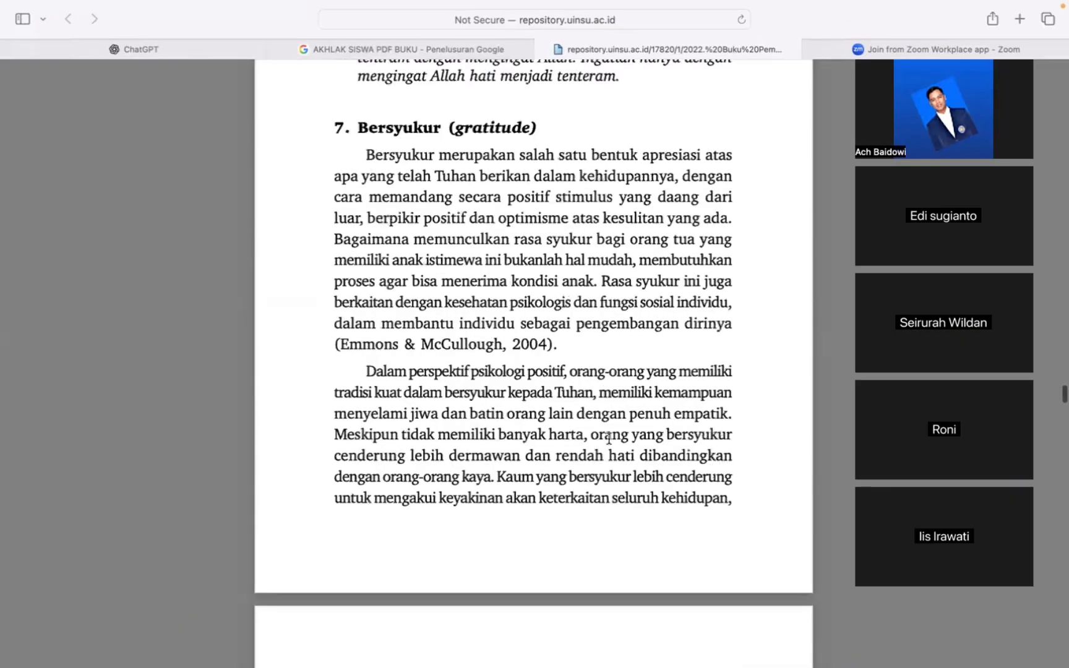
scroll(609, 439, "down", 20)
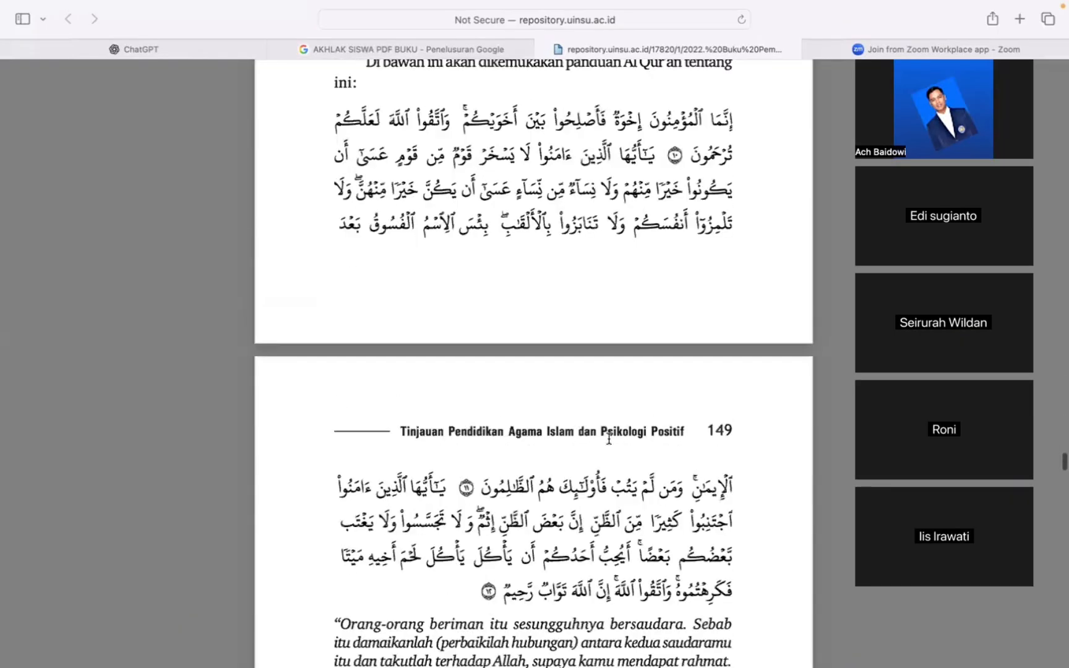
scroll(609, 439, "down", 15)
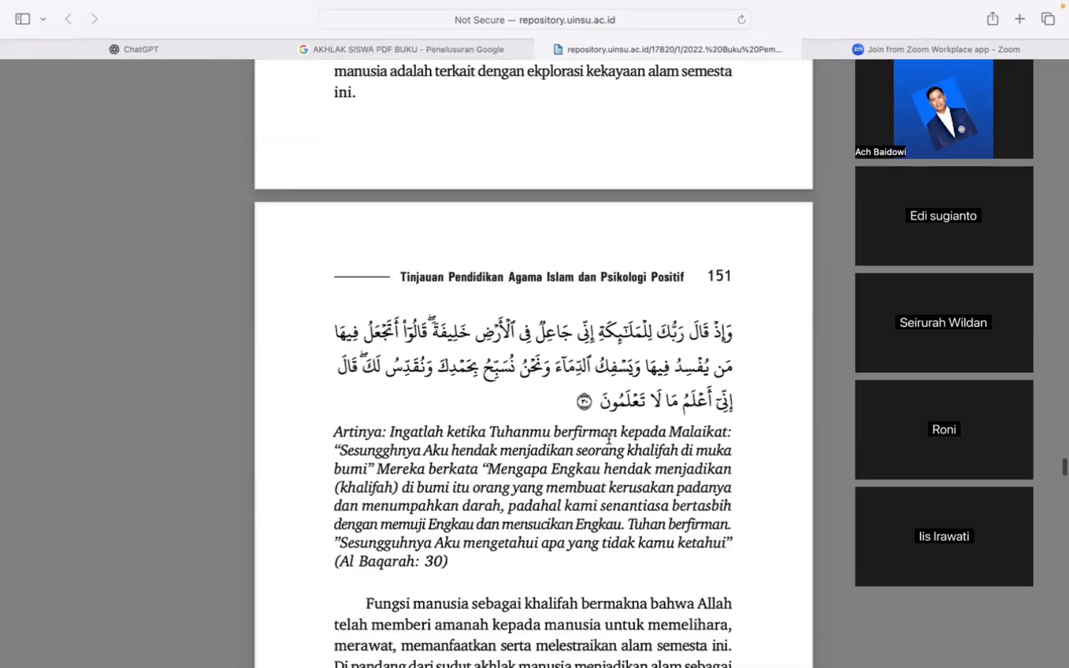
scroll(609, 439, "down", 5)
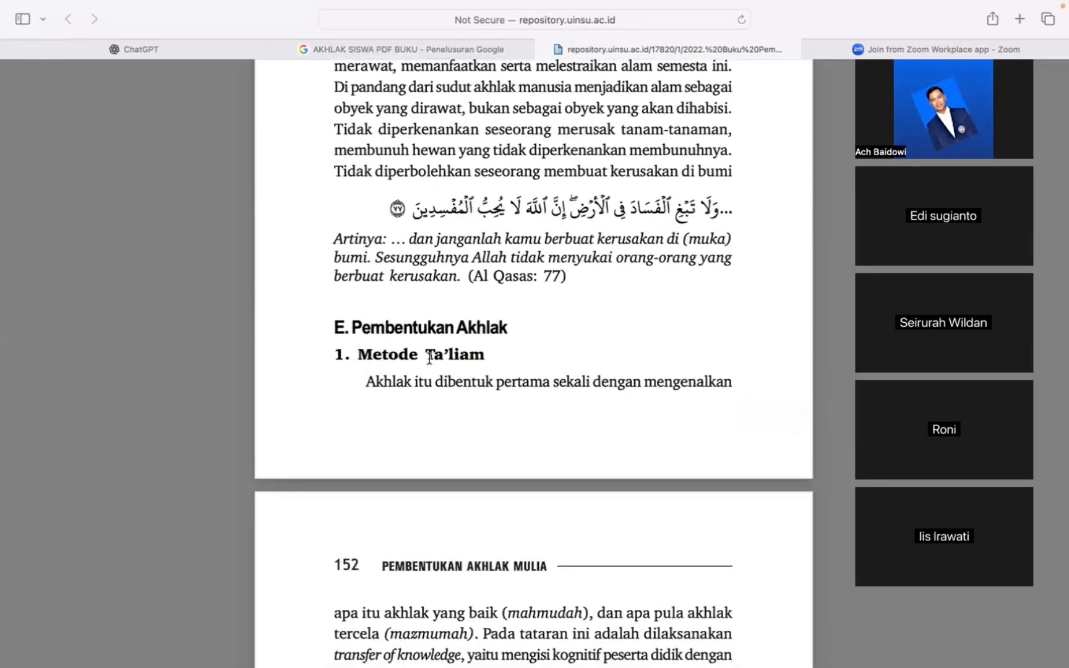
scroll(429, 358, "down", 3)
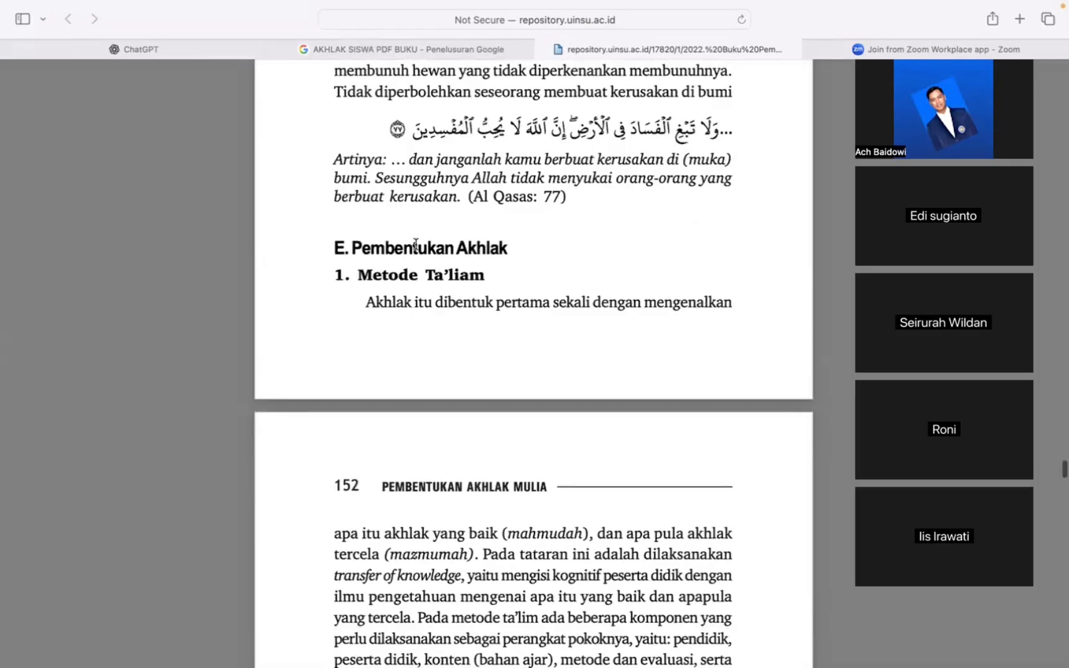
- Select the book's text from the heading "E. Pembentukan Akhlak" through the end of "4. Metode Mujahadah" and copy it
left_click_drag(398, 254, 721, 333)
scroll(679, 472, "down", 10)
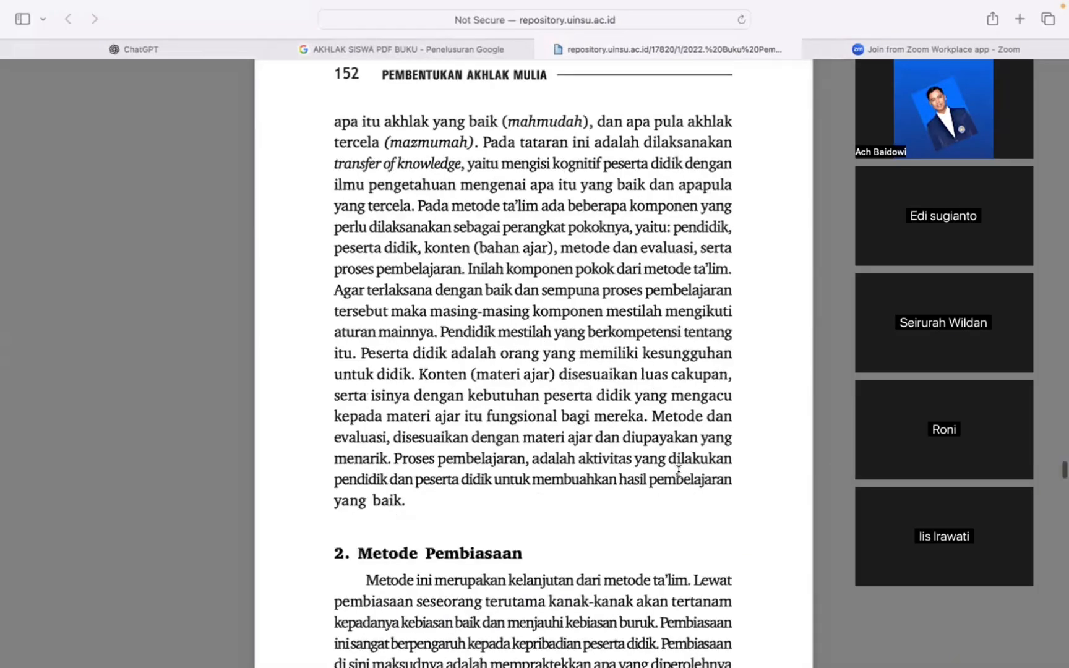
scroll(679, 471, "down", 10)
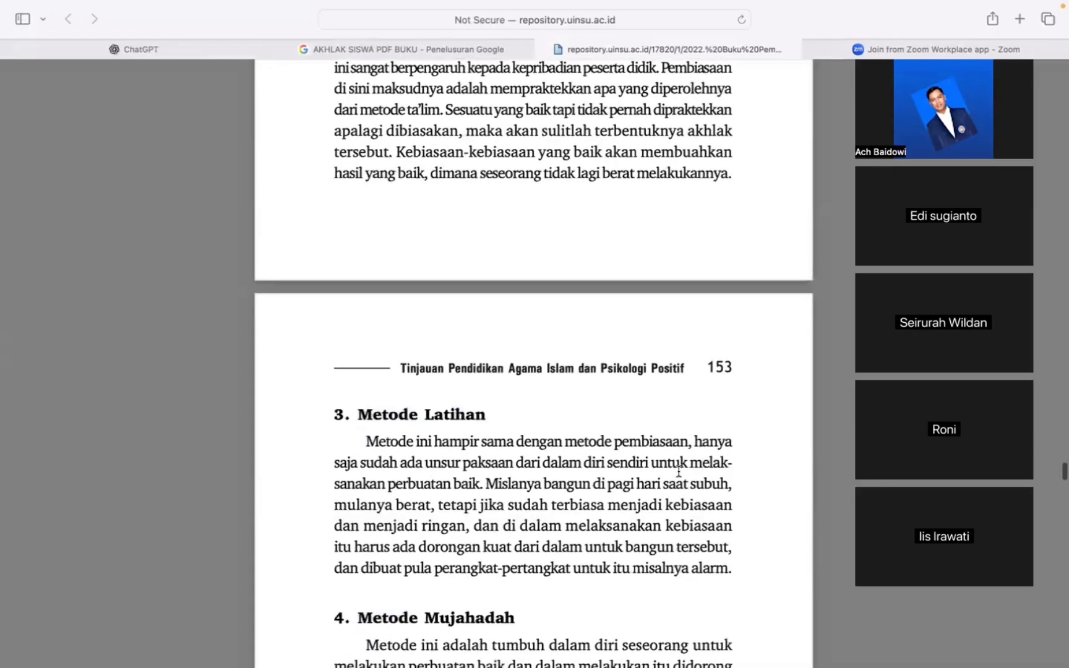
scroll(679, 471, "down", 5)
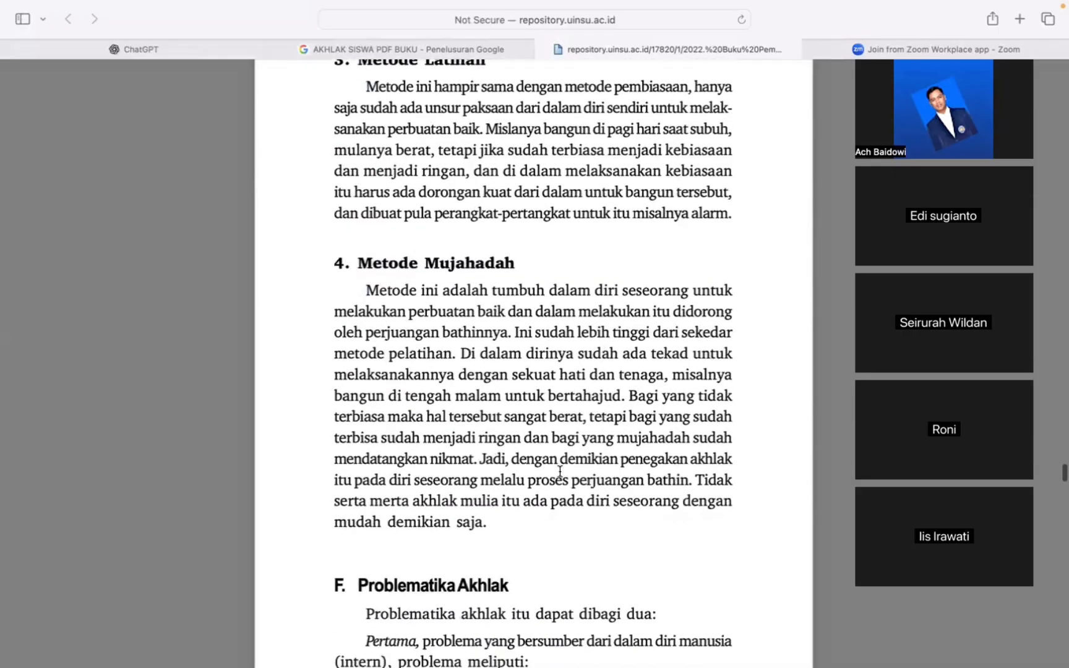
scroll(551, 577, "up", 1)
left_click(494, 560, "shift")
scroll(494, 560, "up", 7)
scroll(495, 561, "up", 4)
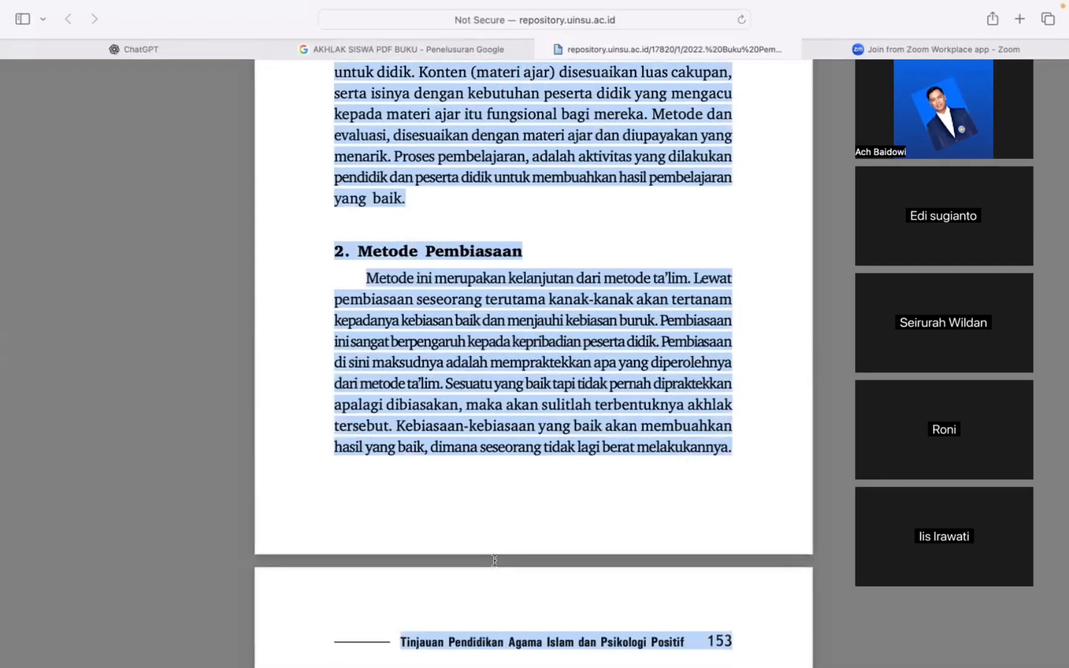
scroll(489, 453, "down", 10)
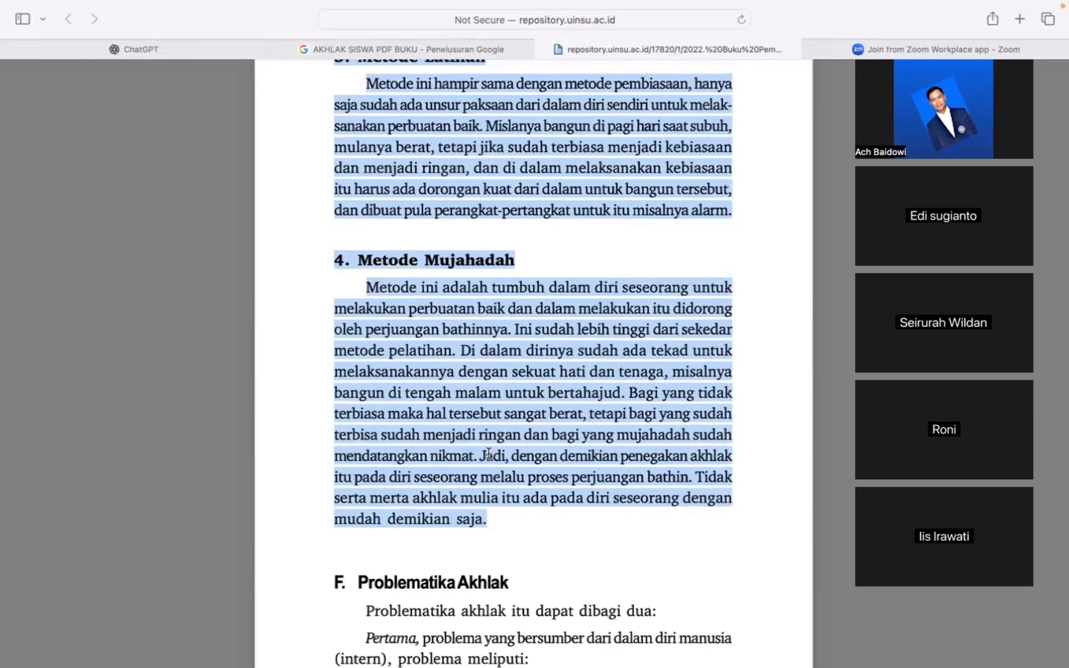
scroll(489, 453, "up", 15)
scroll(489, 453, "up", 2)
scroll(471, 287, "down", 15)
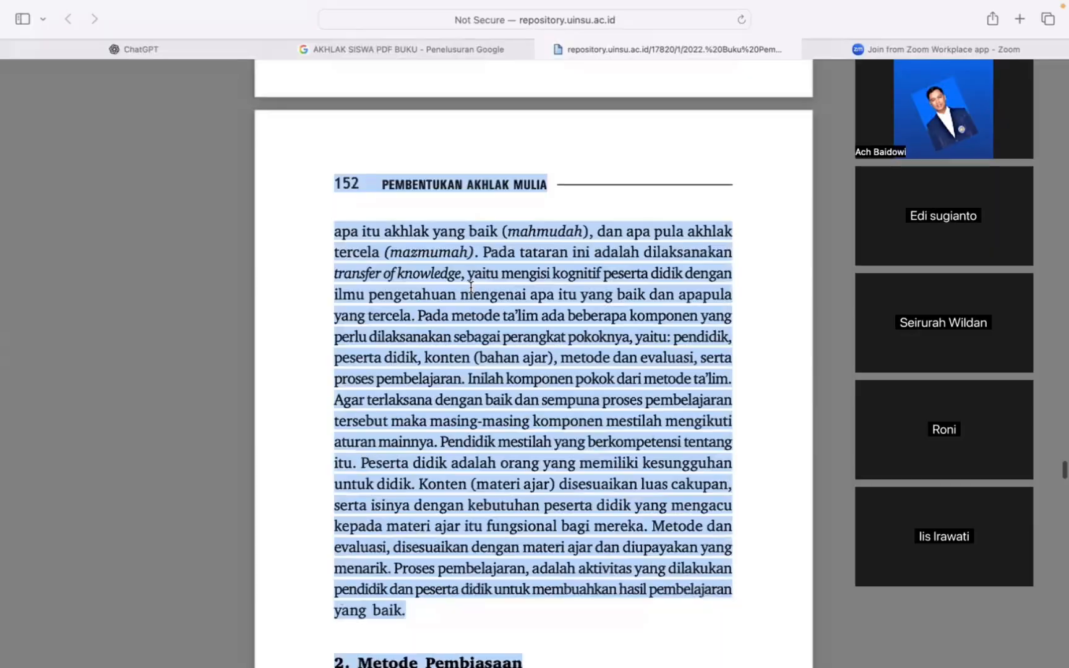
scroll(471, 287, "down", 5)
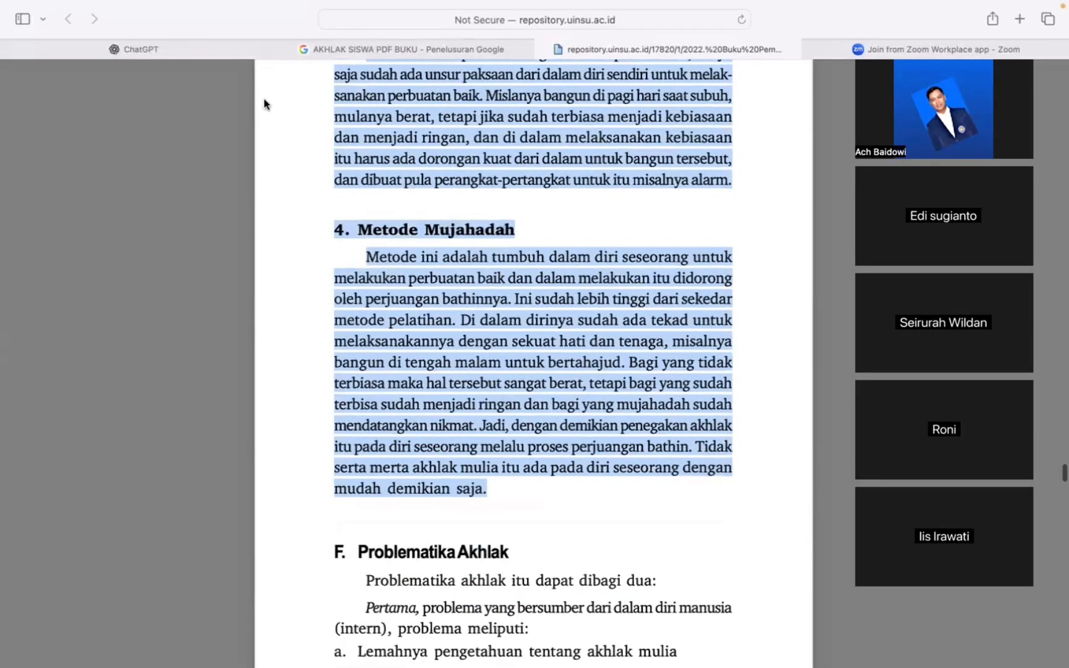
- Ask ChatGPT "parafarsekan menjadi 1 paragraf sebanyak 150 kata :" followed by the copied book text
left_click(170, 50)
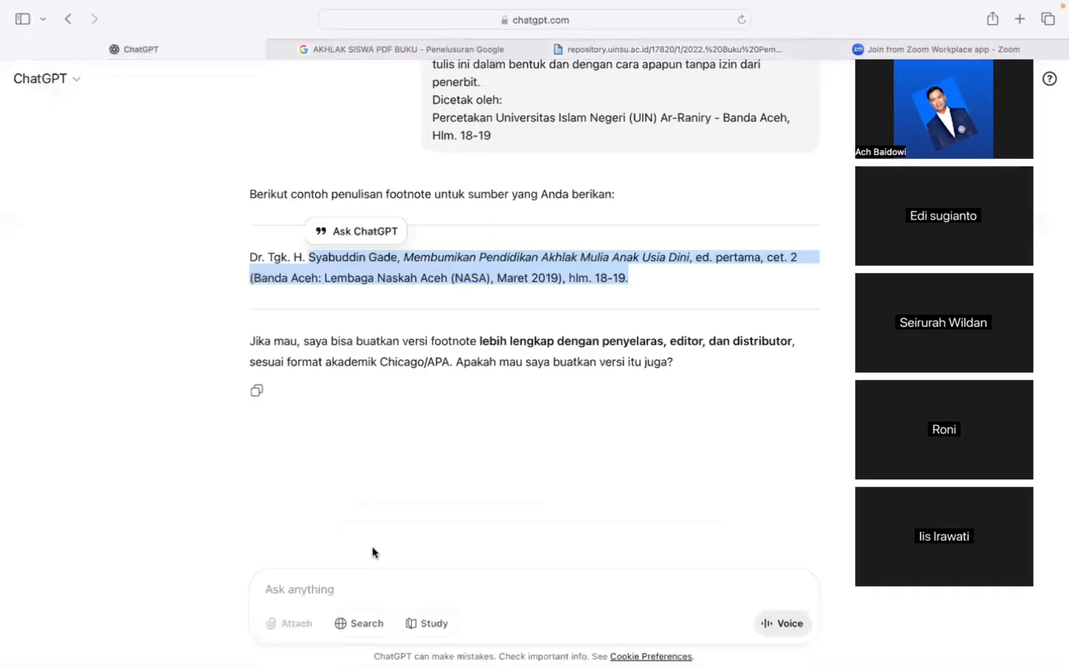
left_click(323, 589)
type("paraf")
key("BackSpace")
type("farsekan menjadi 1 p")
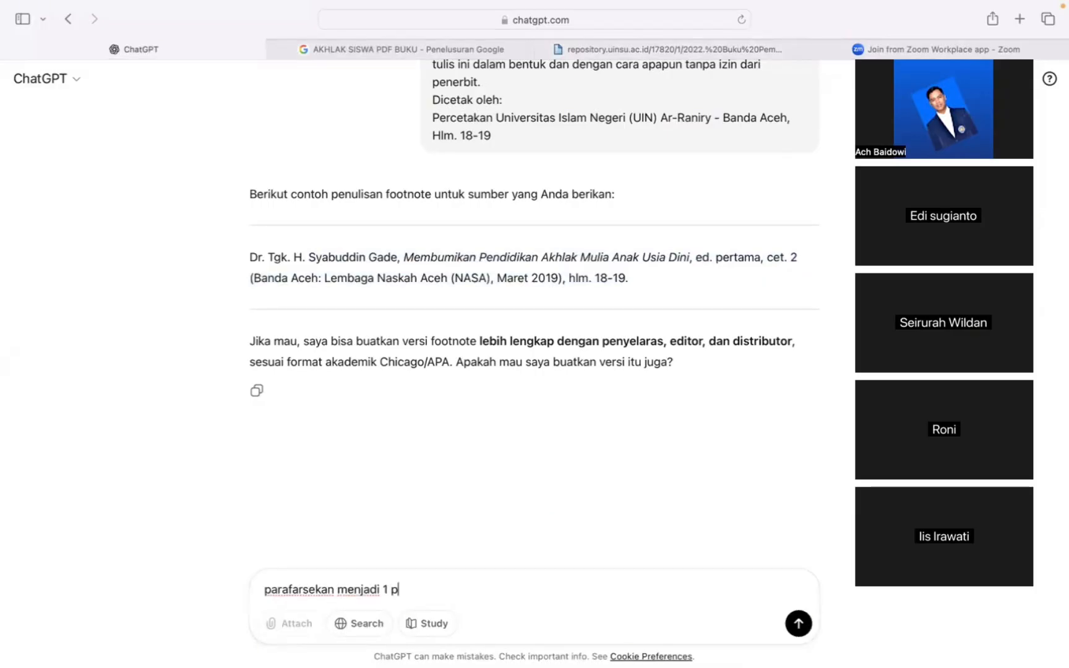
type("aragraf sebanyak")
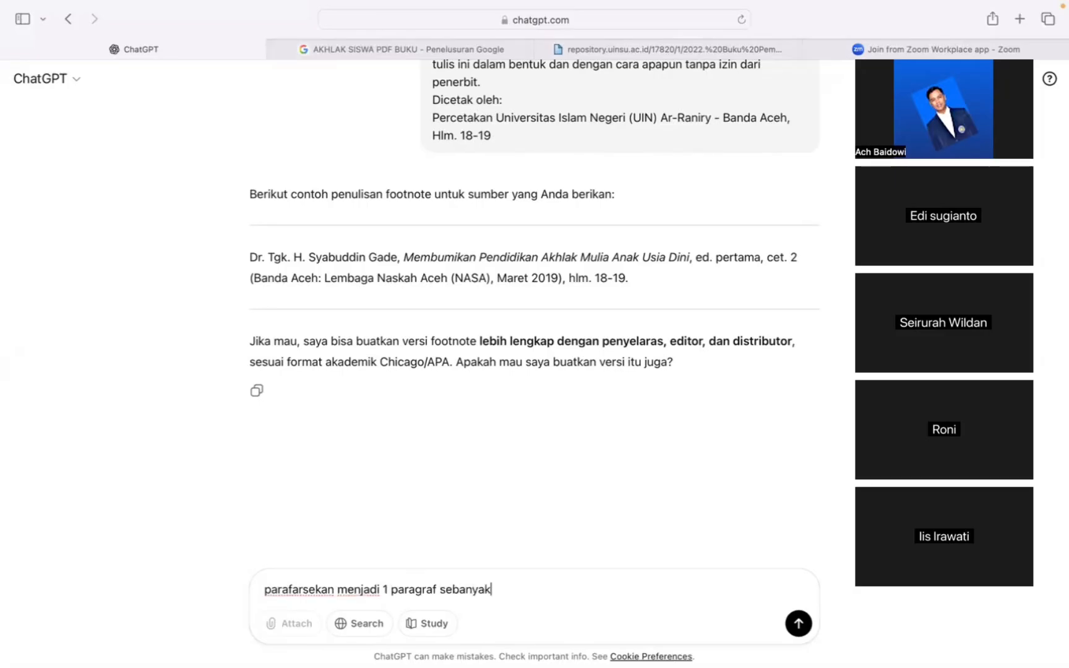
type(" 150 kata")
key("BackSpace")
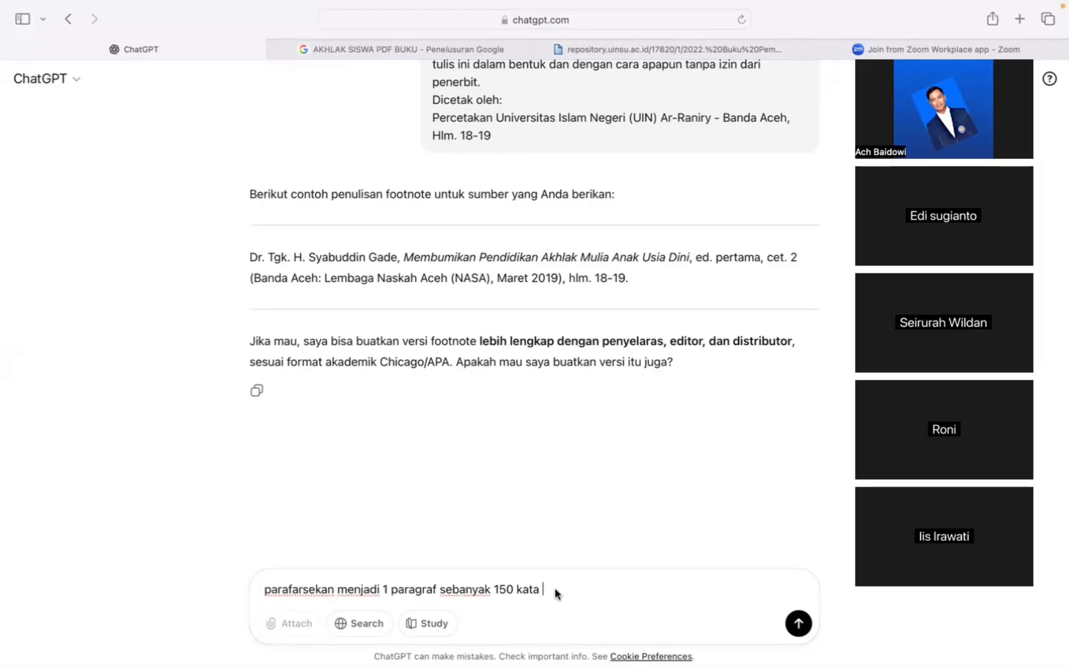
type(":")
key("super+v")
key("Return")
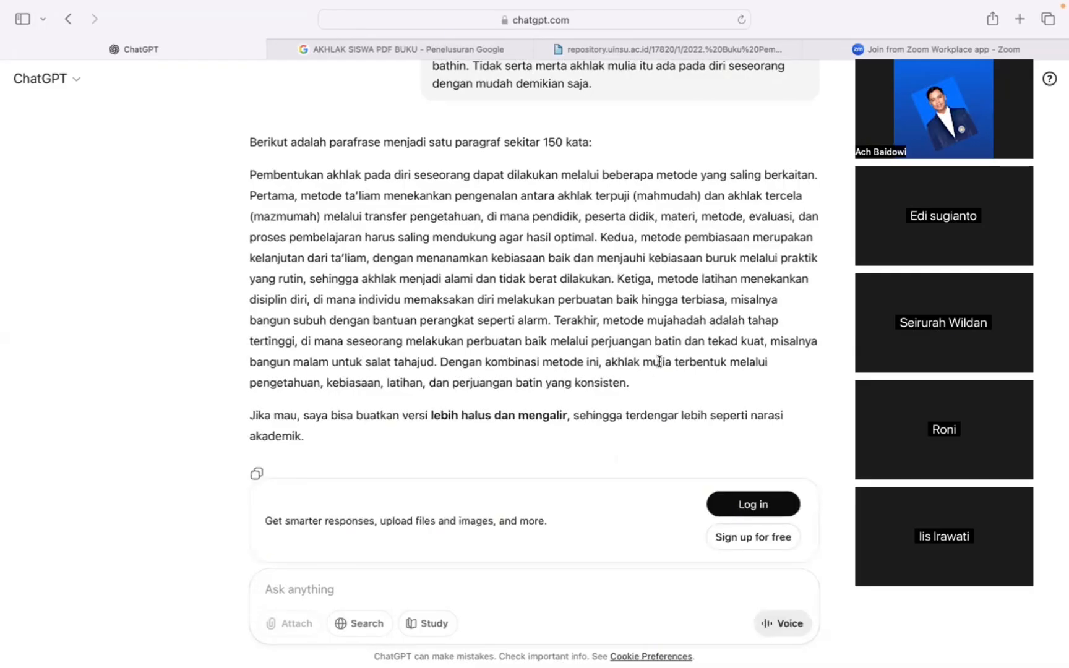
- Copy ChatGPT's paraphrase from "Pembentukan akhlak" through "salat tahajud.", leaving out the closing sentence that begins "Dengan kombinasi metode ini"
left_click(658, 46)
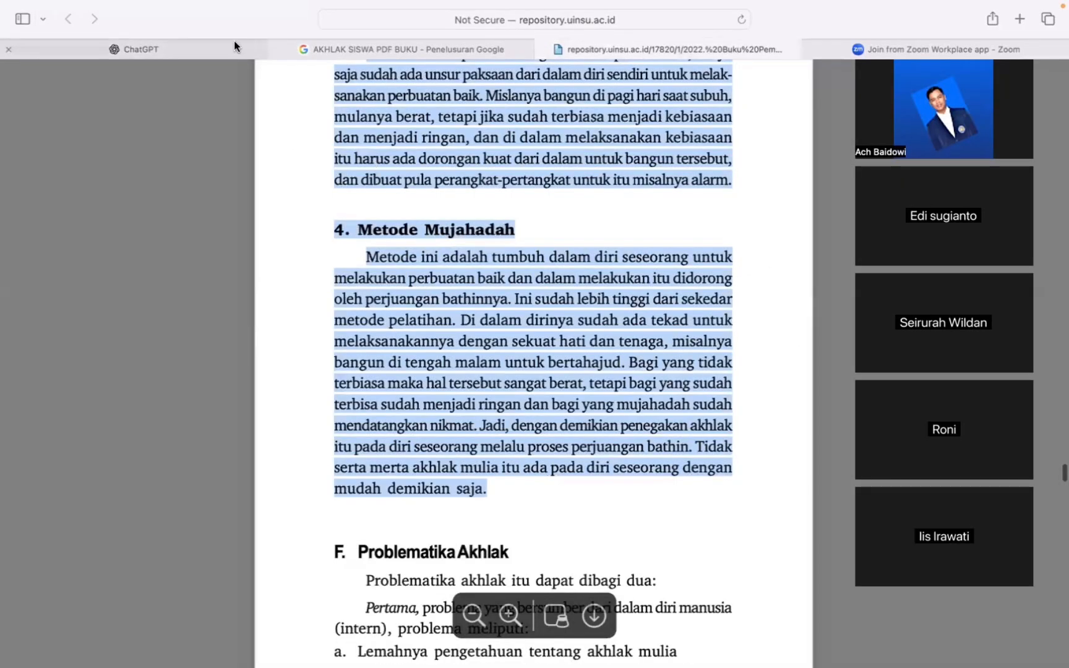
left_click(190, 48)
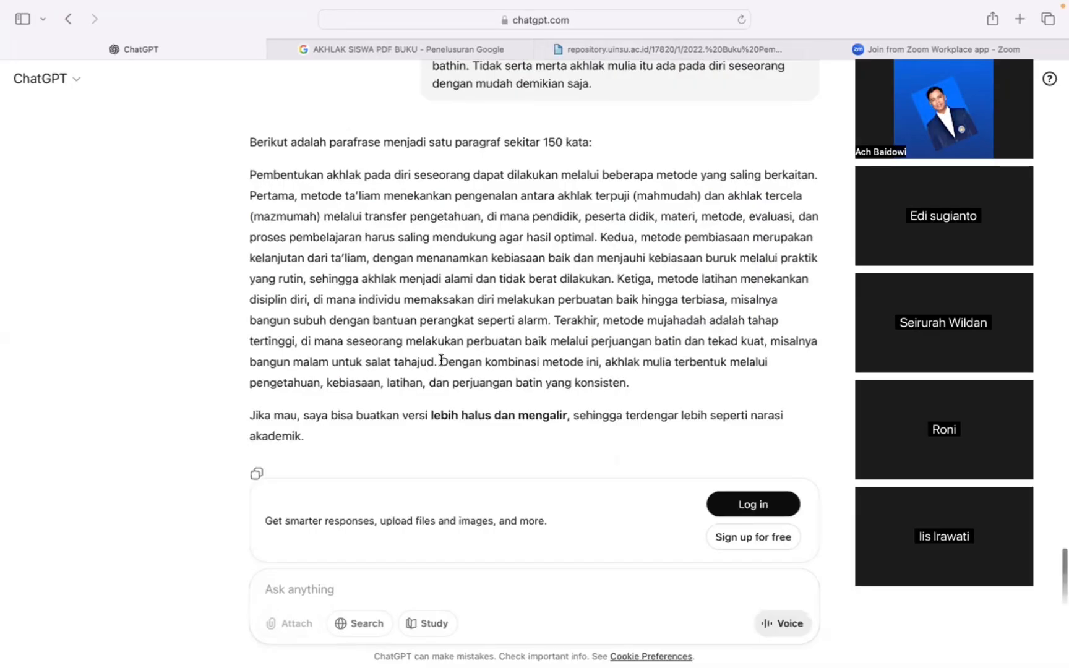
left_click_drag(441, 360, 639, 391)
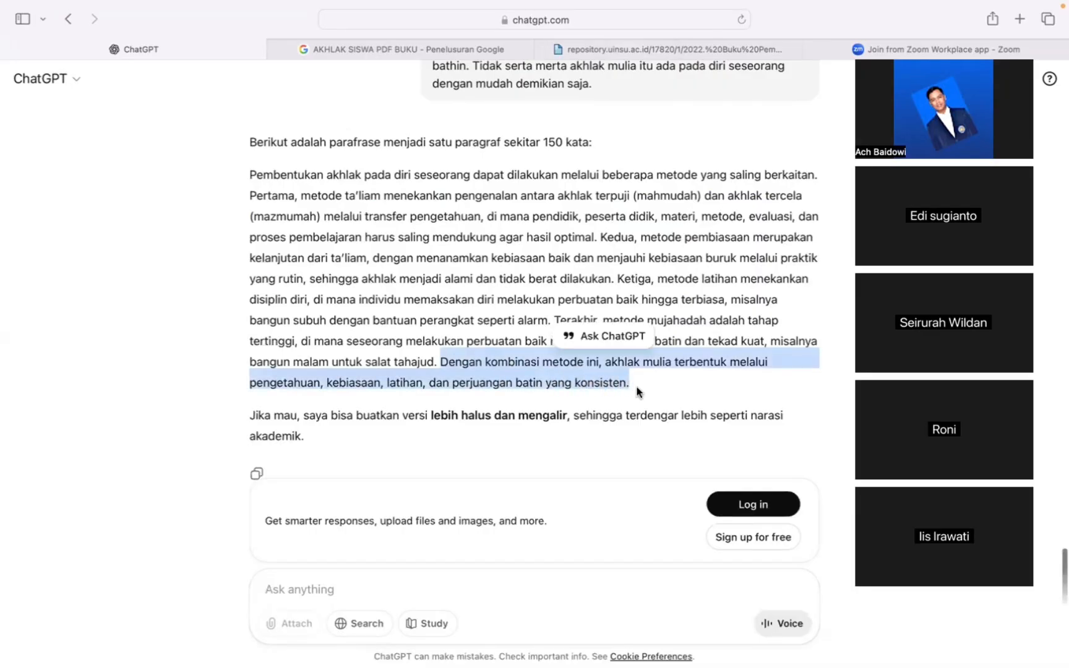
left_click(639, 391)
scroll(637, 391, "up", 1)
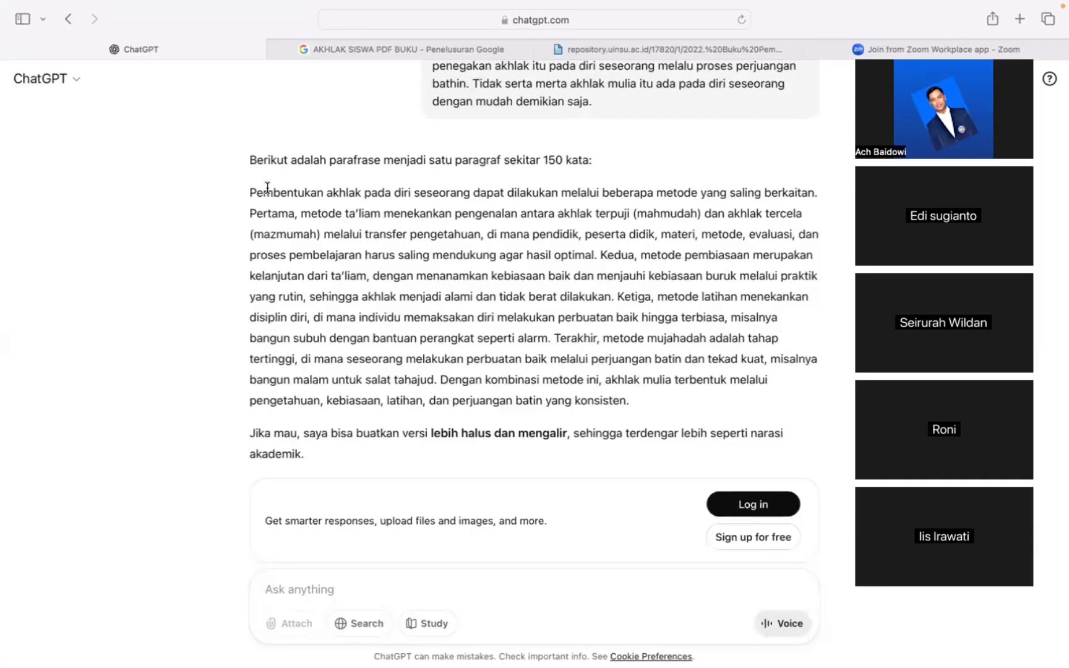
left_click_drag(250, 191, 441, 359)
left_click_drag(440, 376, 439, 376)
key("super+c")
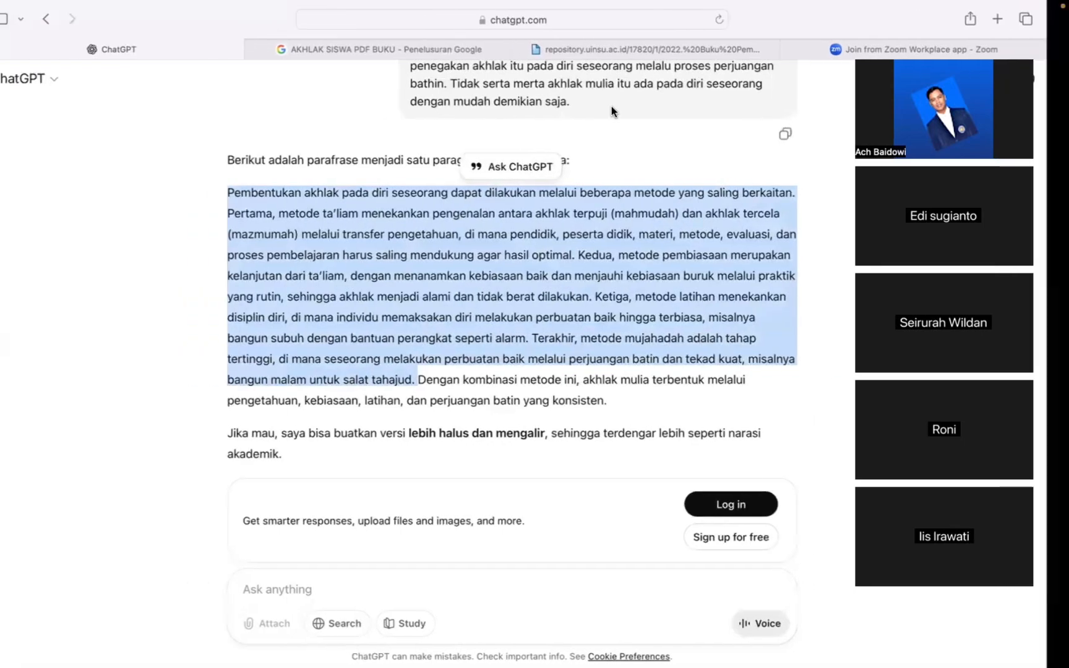
- Switch to Word and replace the line "Faktor-faktor pembentukan akhlak siswa" with the copied paraphrase
key("ctrl+Left")
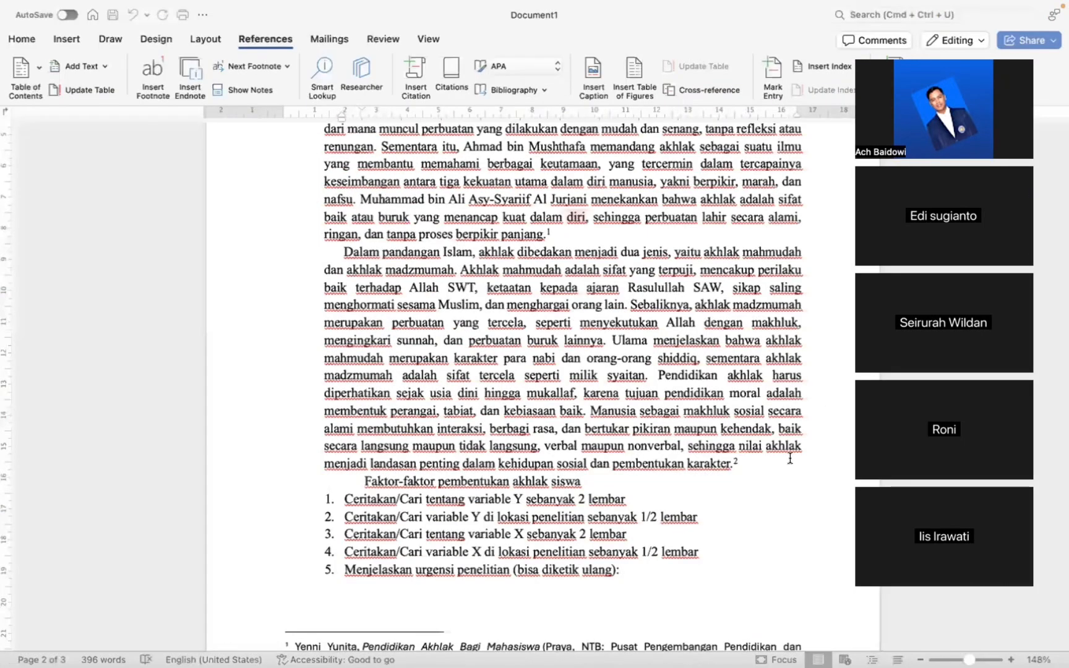
left_click(790, 458)
left_click(389, 481)
triple_click(389, 481)
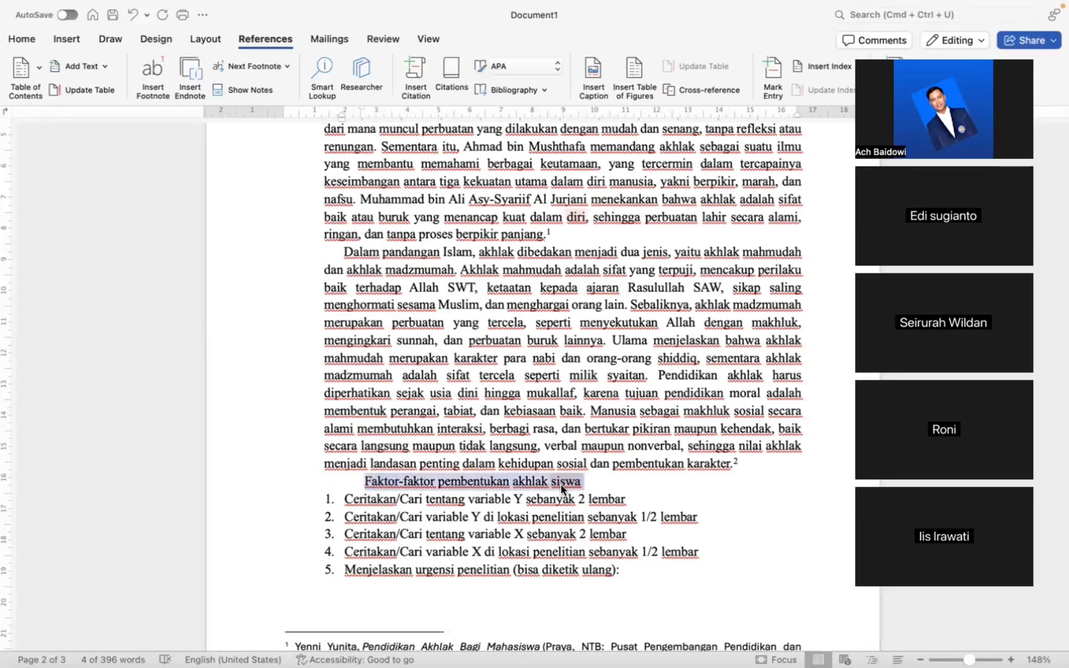
key("super+v")
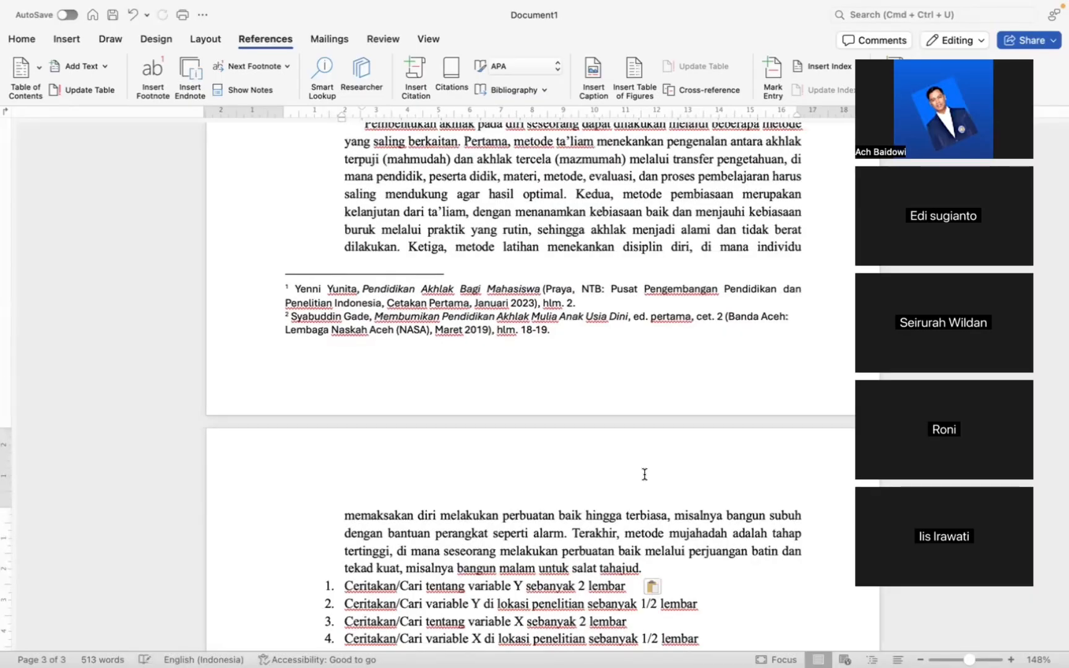
- Align the new "Pembentukan akhlak" paragraph's left indent and first-line indent with the paragraph above it
scroll(644, 474, "up", 5)
left_click(347, 352)
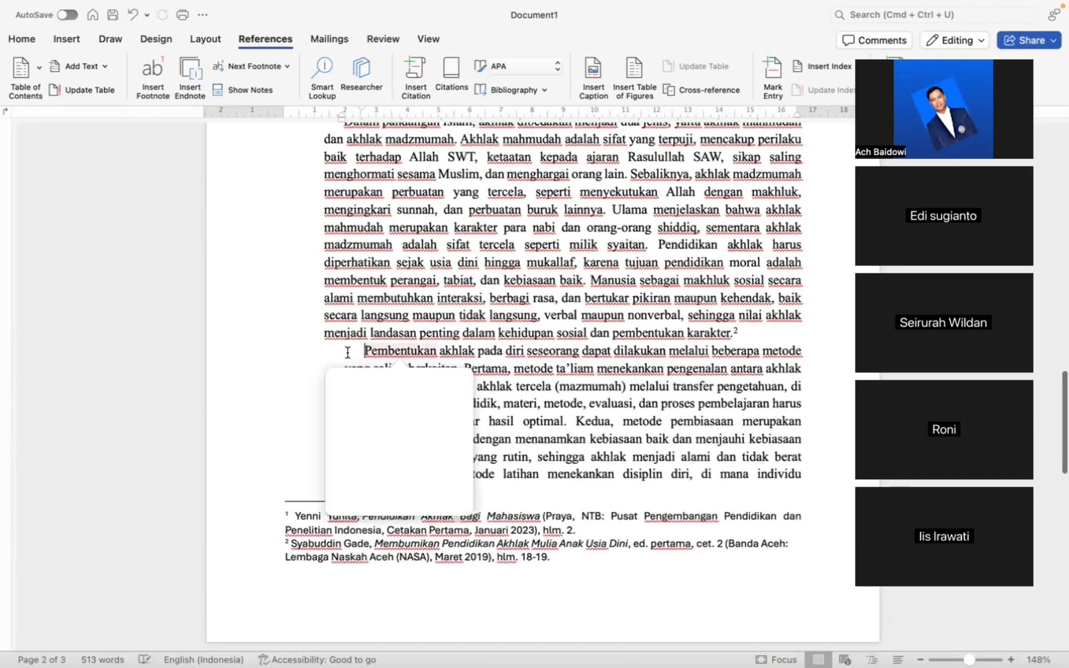
key("BackSpace")
key("BackSpace")
key("BackSpace")
key("Return")
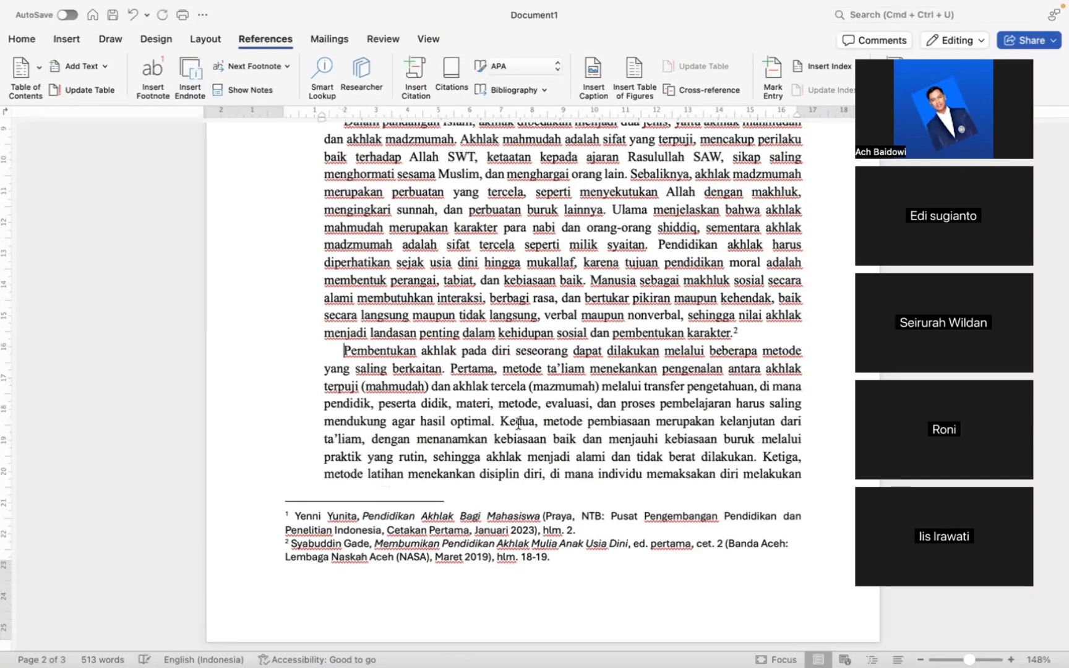
scroll(518, 403, "down", 10)
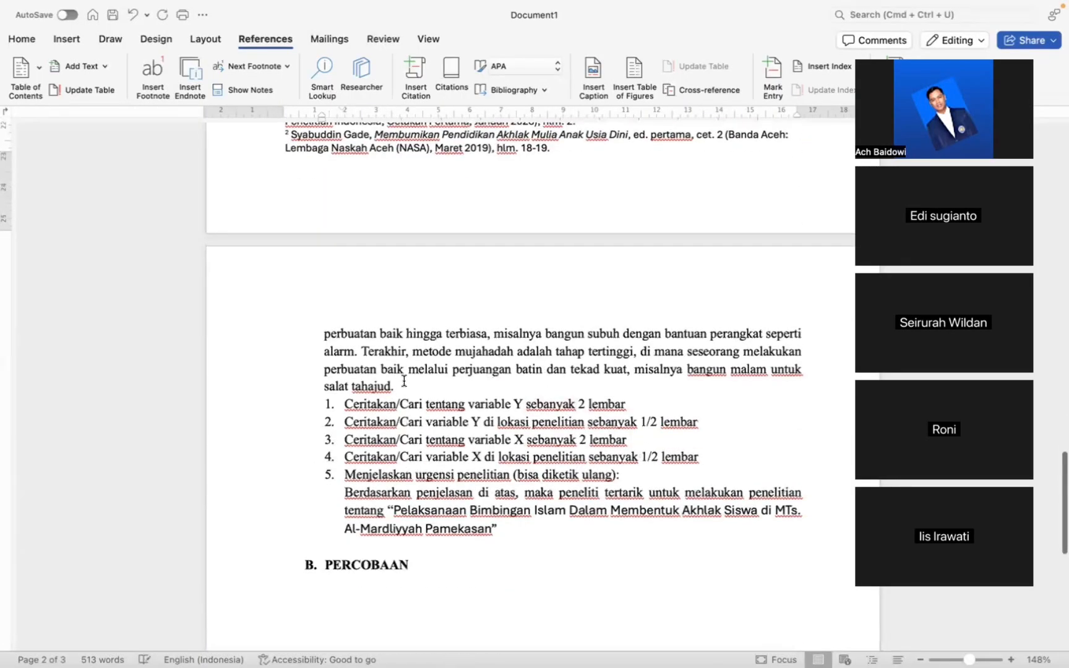
left_click(404, 380)
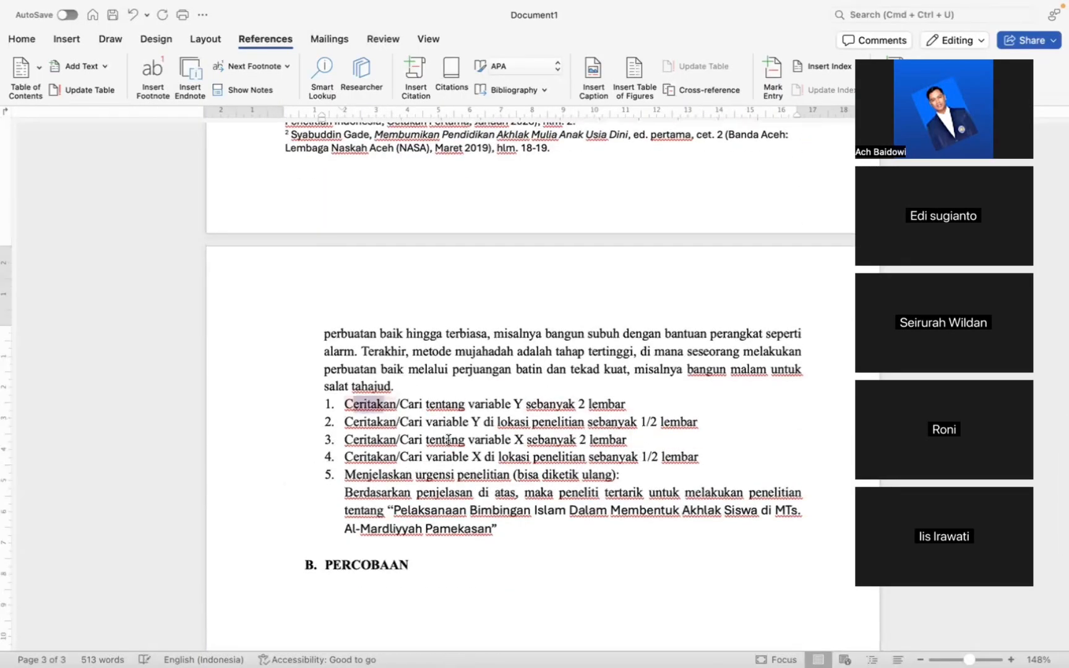
left_click_drag(448, 440, 538, 544)
key("shift+Left")
key("shift+Left")
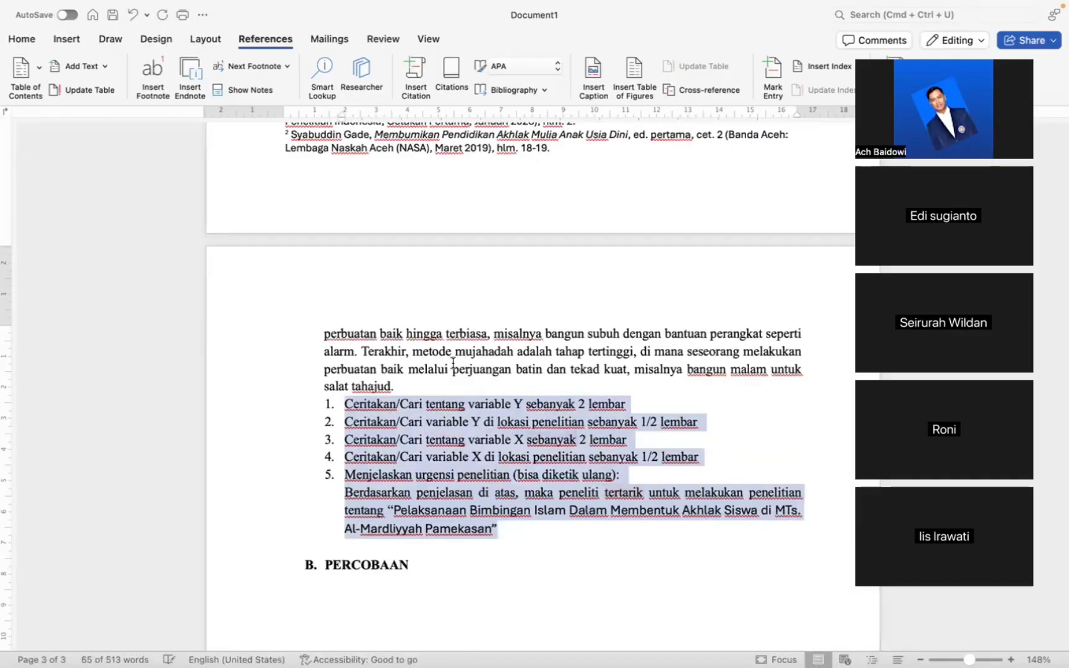
- Remove the trailing space after "salat tahajud." and insert a footnote at the end of that paragraph
left_click(408, 387)
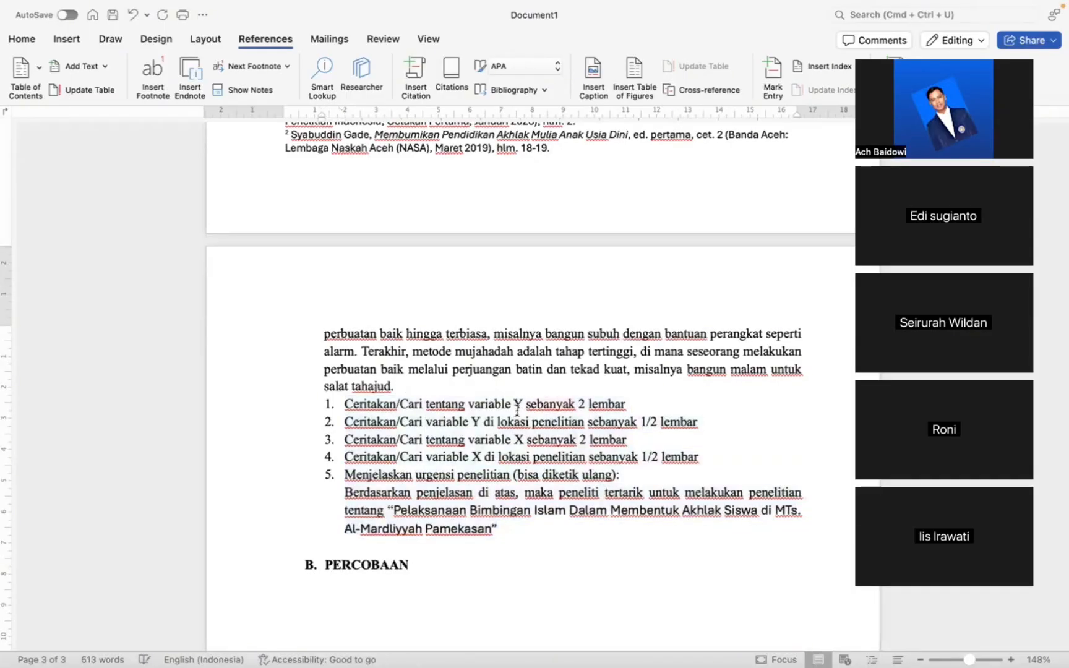
scroll(589, 391, "up", 5)
scroll(590, 391, "down", 3)
key("BackSpace")
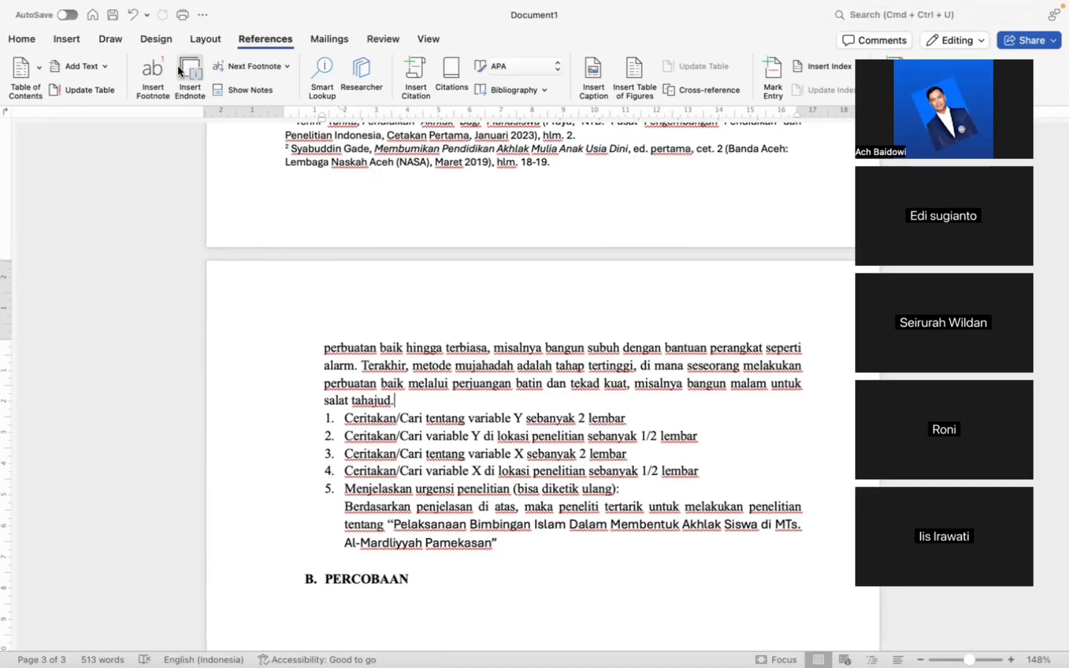
left_click(155, 72)
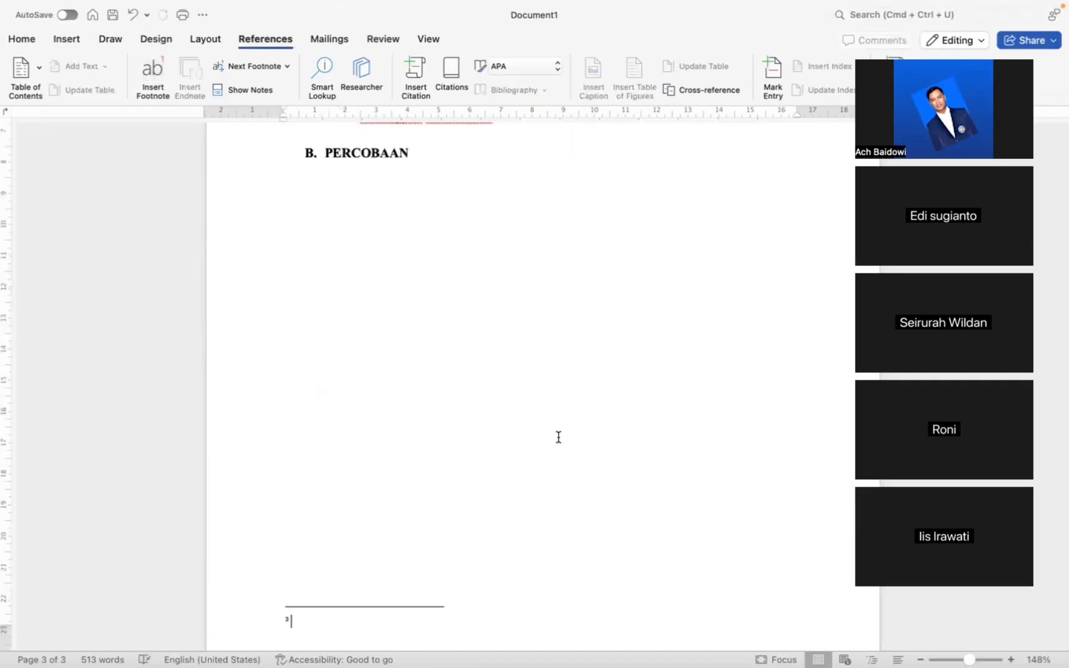
- Examine the new empty footnote and the two source footnotes on the preceding page
scroll(559, 437, "up", 10)
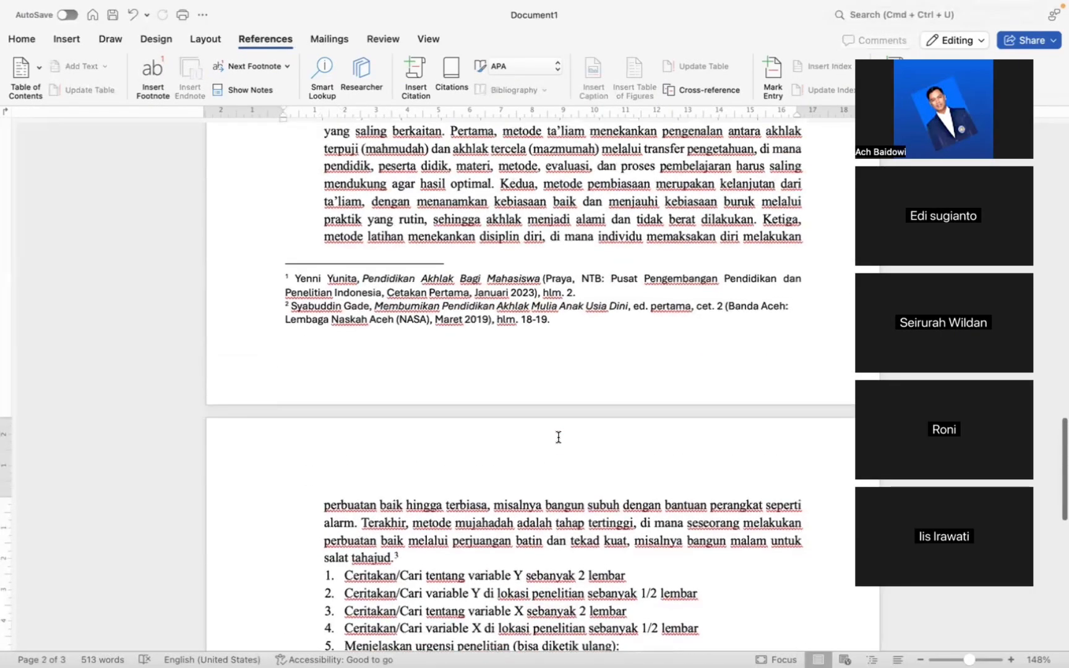
scroll(559, 436, "down", 10)
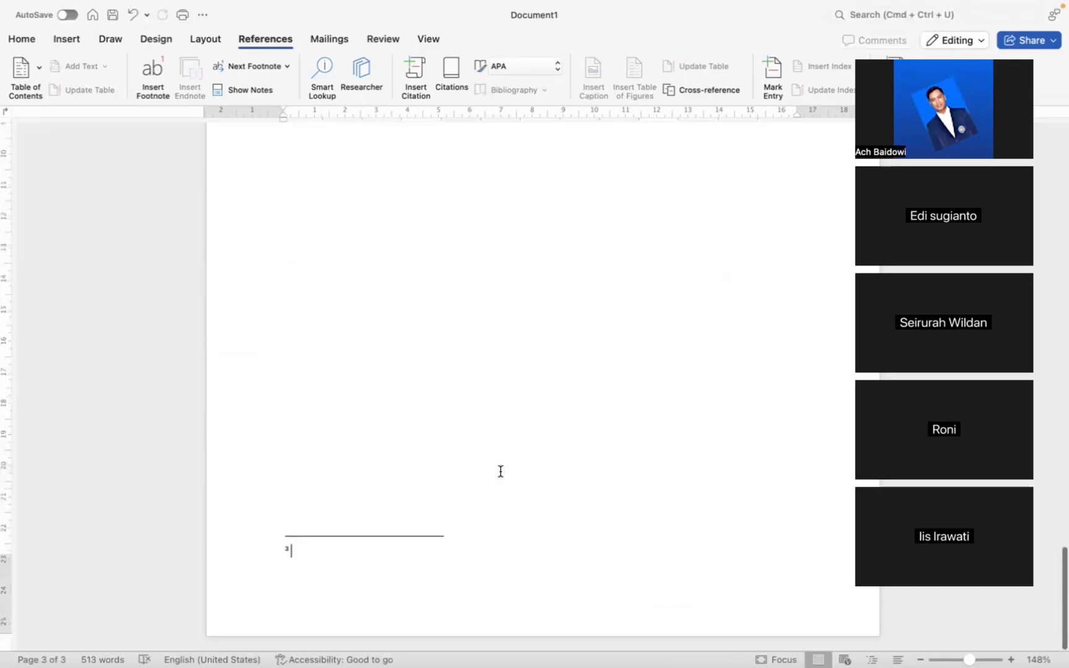
scroll(500, 472, "up", 5)
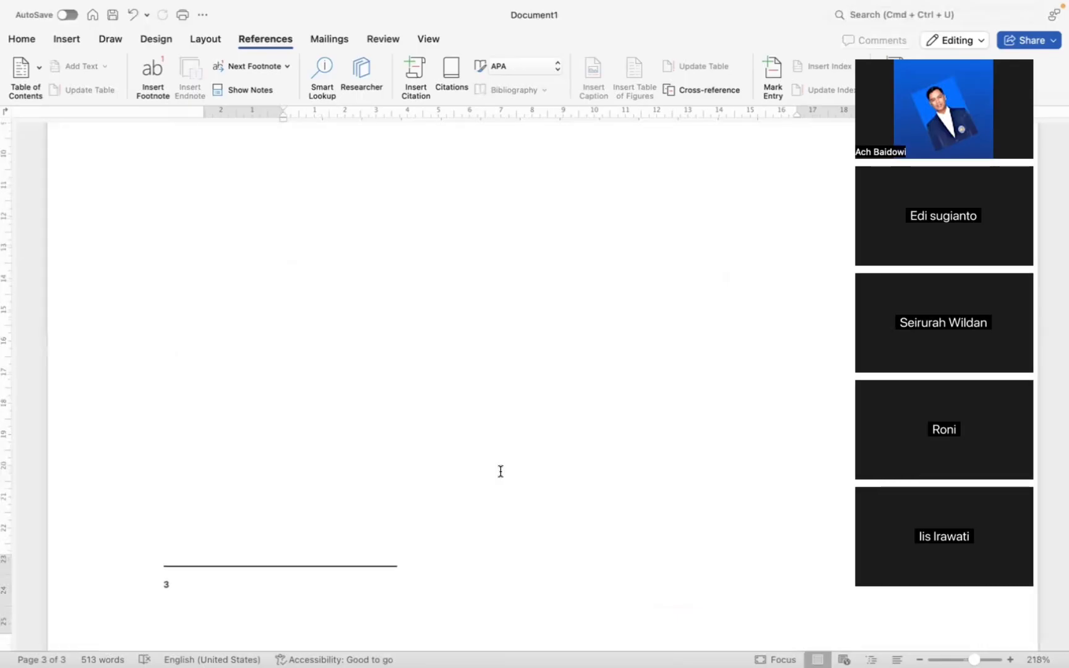
scroll(500, 472, "down", 3)
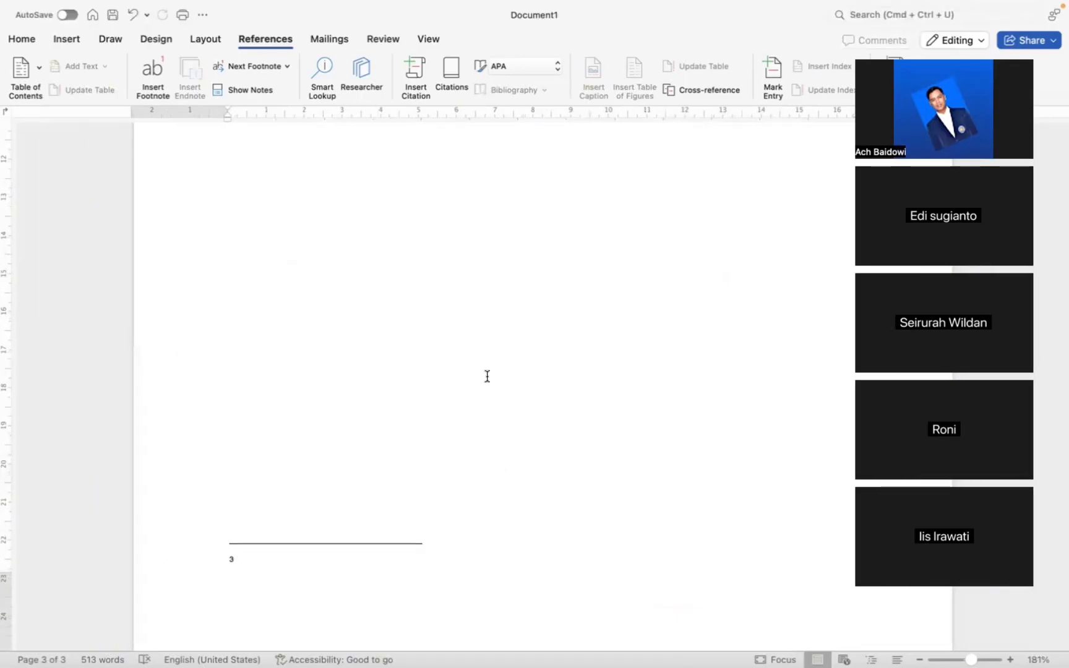
scroll(487, 376, "up", 10)
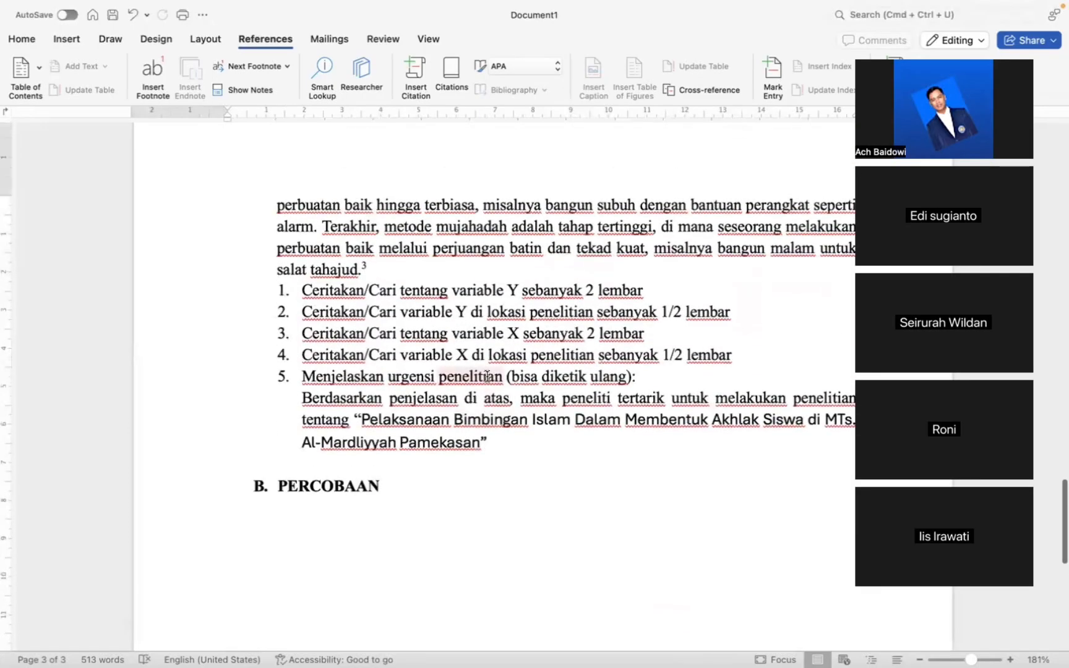
scroll(487, 377, "up", 3)
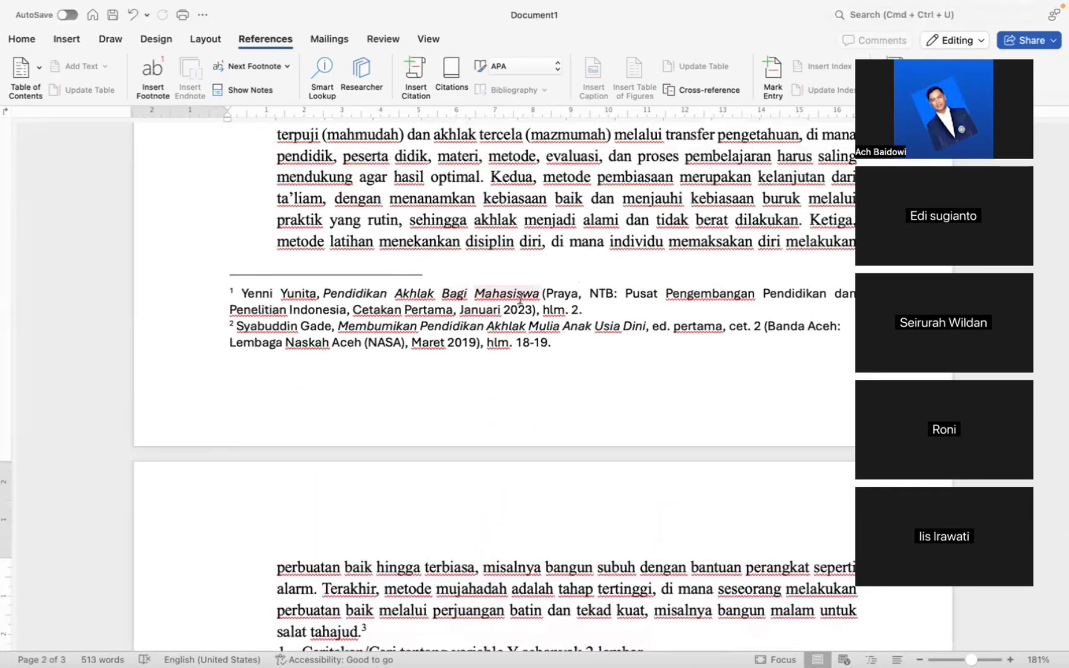
scroll(495, 284, "up", 4)
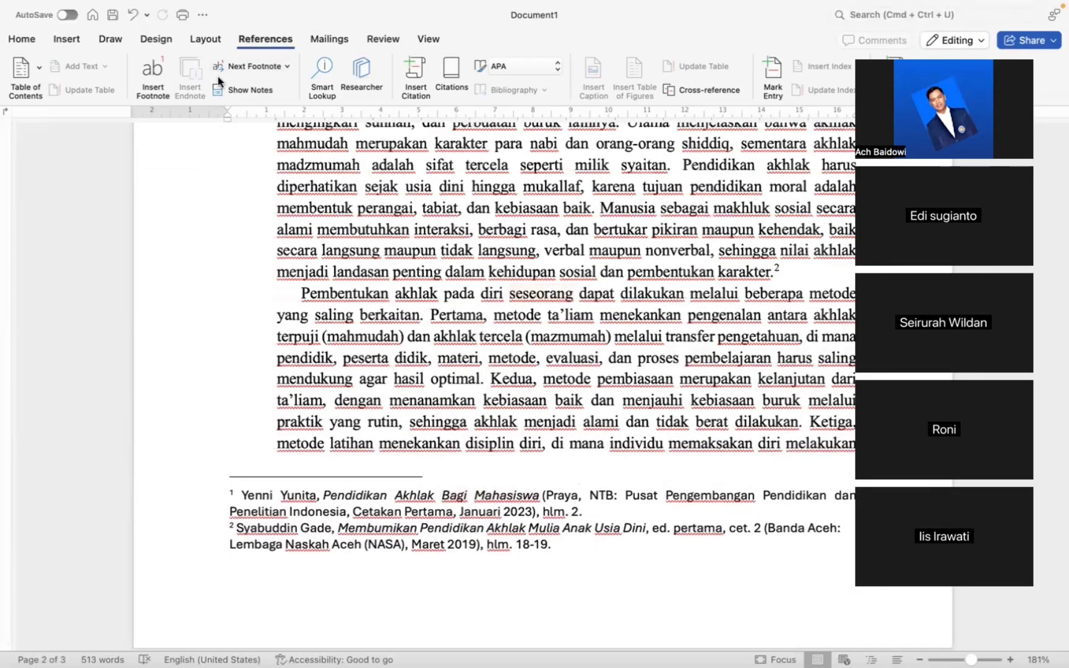
- Switch to the browser and check which page numbers of the source book PDF the highlighted "Pembentukan Akhlak" section spans
scroll(542, 321, "down", 10)
scroll(542, 321, "down", 10)
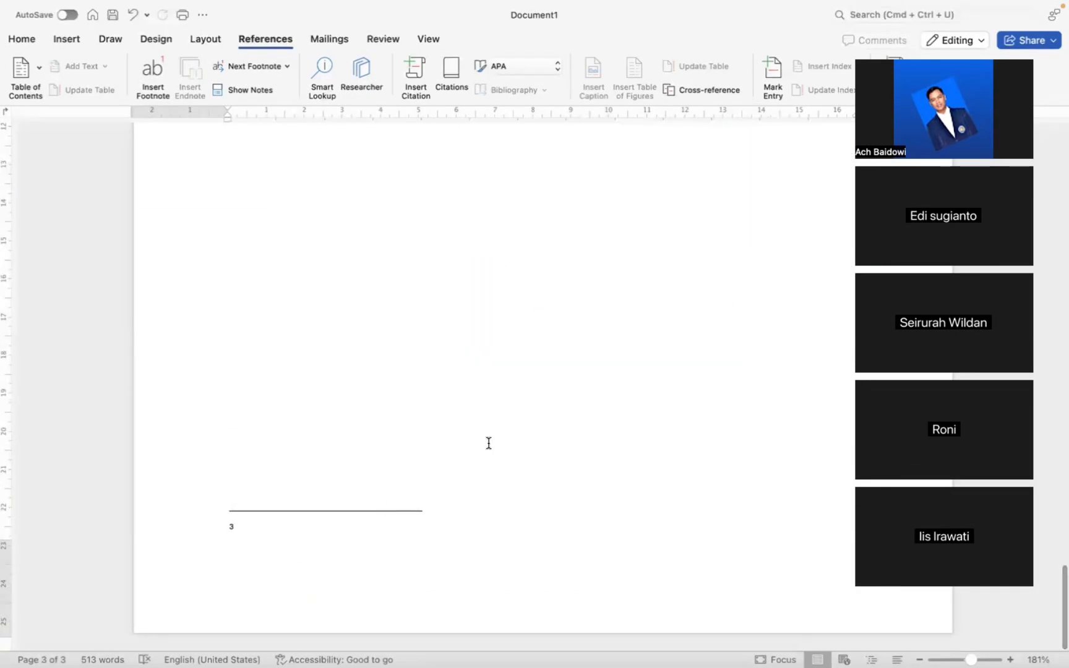
key("ctrl+Left")
key("ctrl+Right")
key("ctrl+Right")
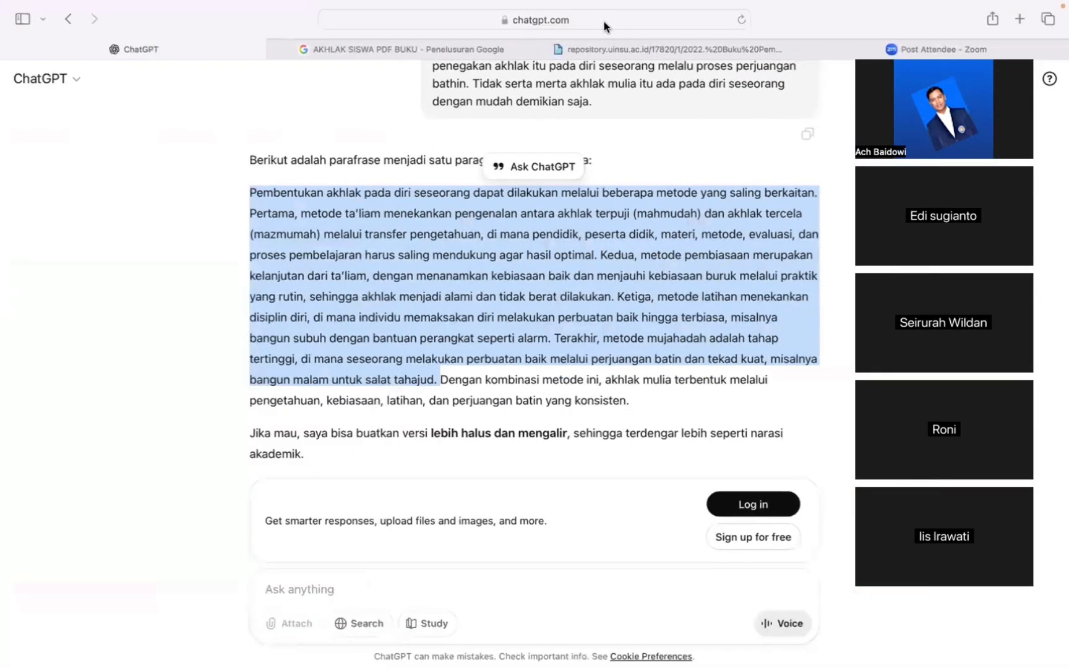
left_click(585, 49)
scroll(563, 336, "down", 3)
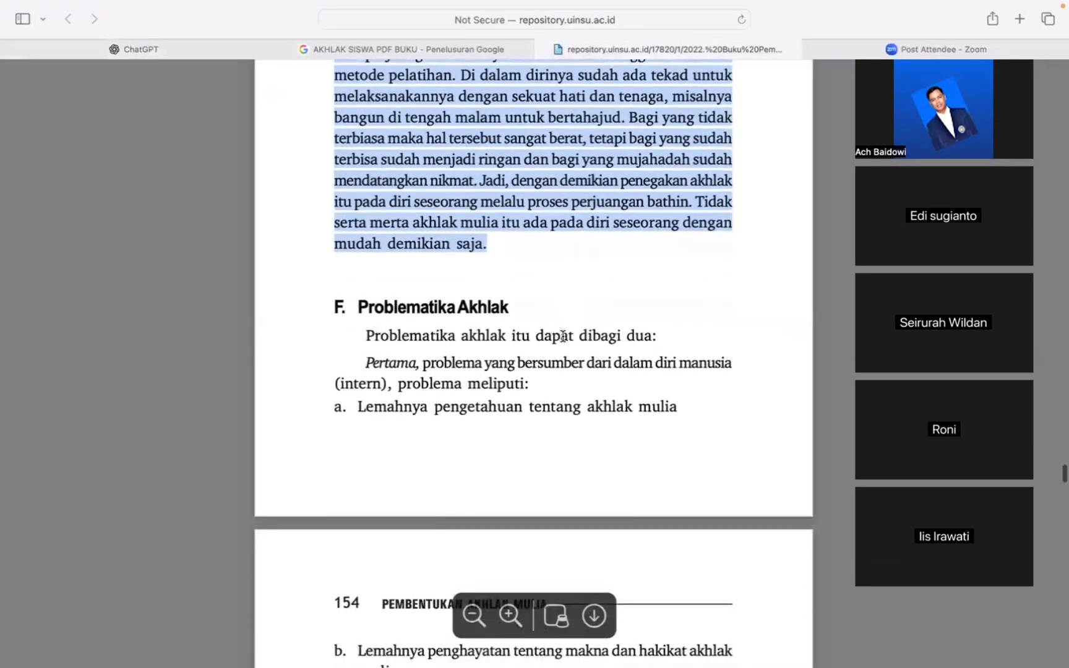
scroll(563, 336, "up", 1)
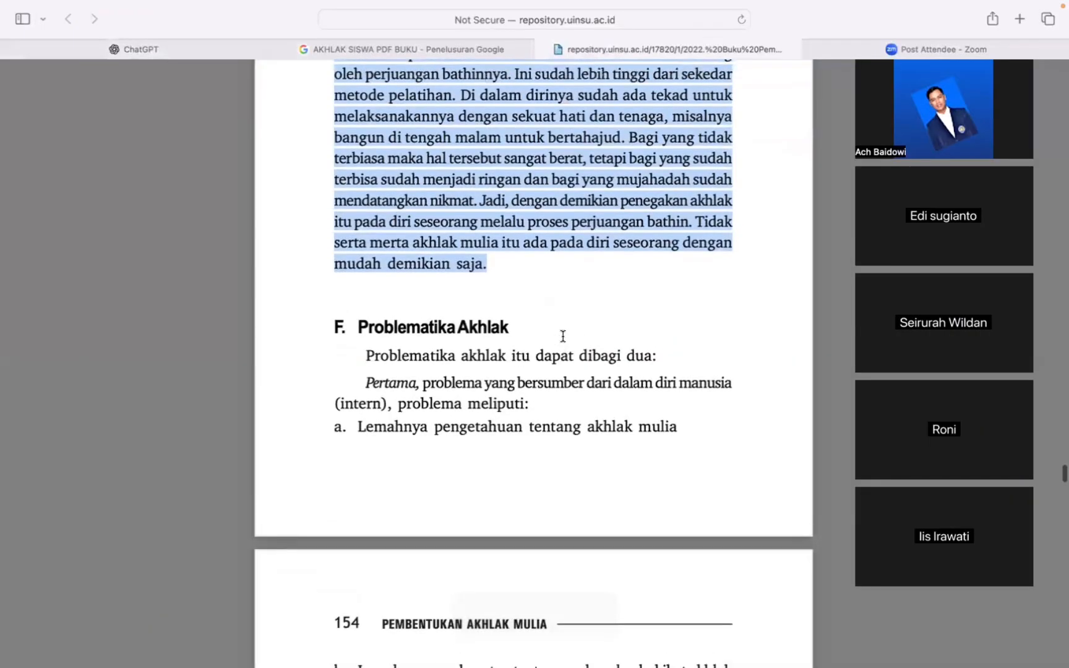
scroll(563, 336, "up", 20)
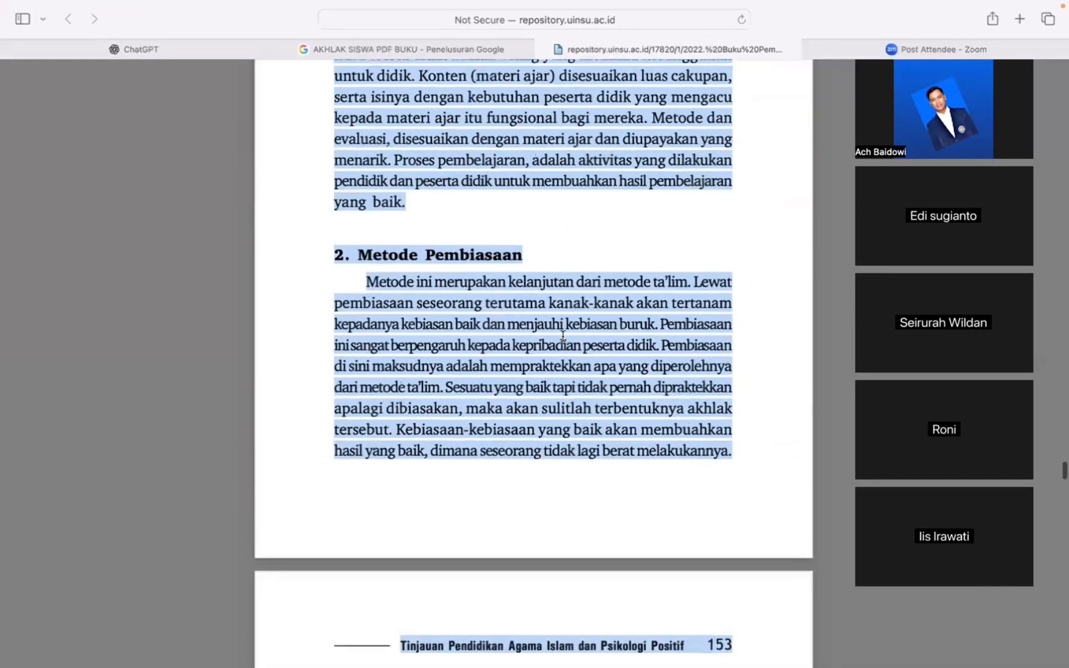
scroll(563, 336, "up", 17)
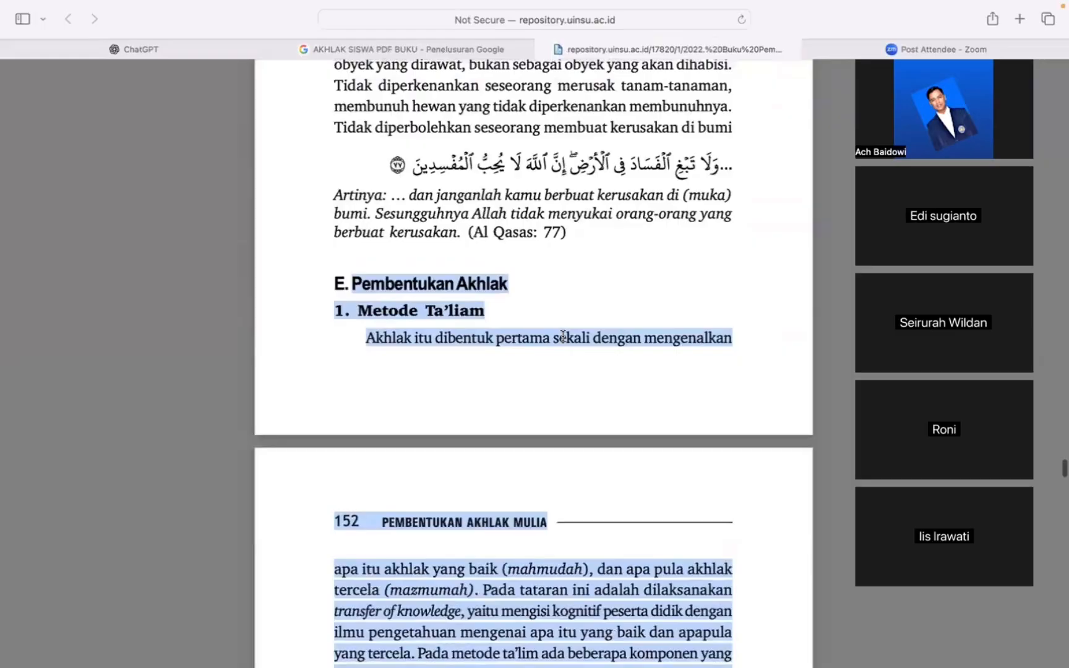
scroll(563, 336, "up", 20)
scroll(563, 336, "down", 9)
scroll(563, 336, "down", 13)
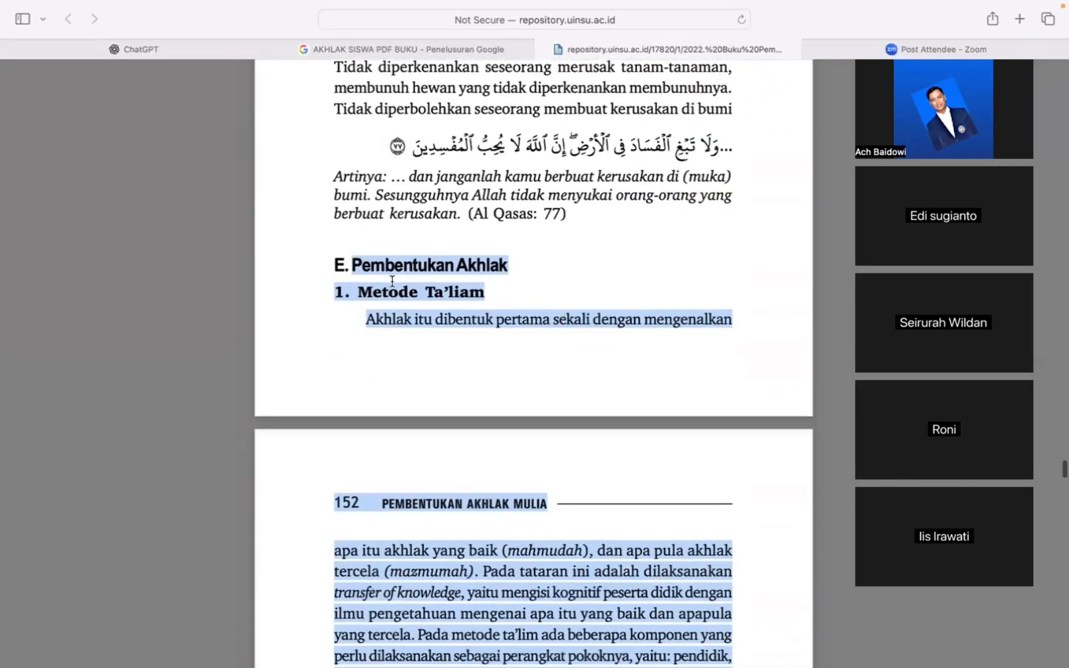
scroll(388, 280, "down", 20)
scroll(392, 282, "down", 4)
scroll(392, 282, "up", 14)
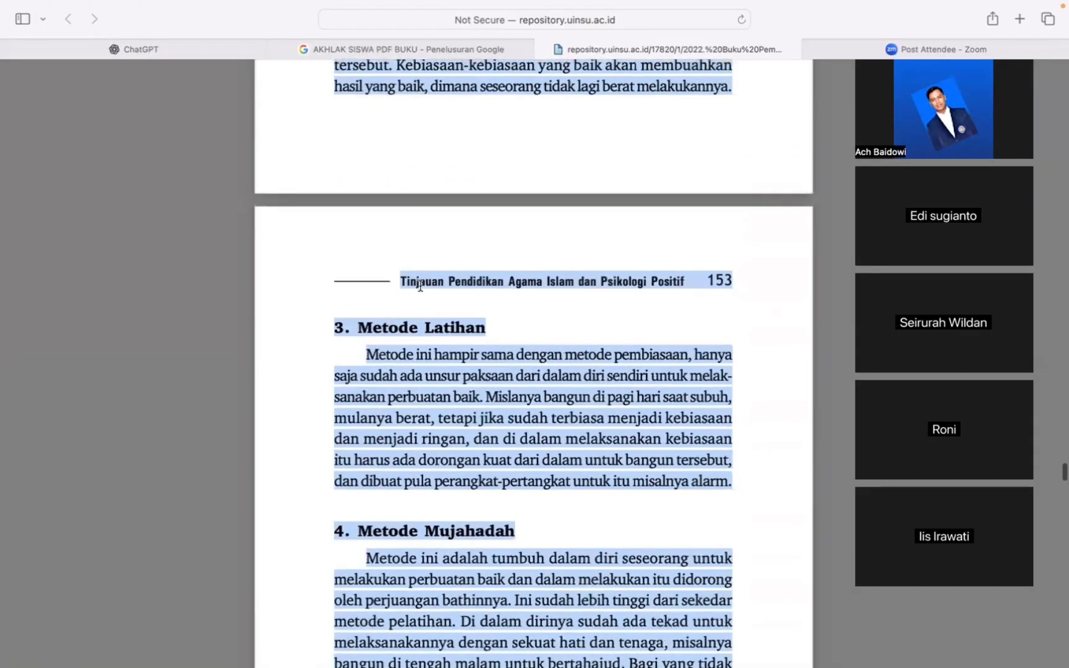
scroll(462, 496, "down", 14)
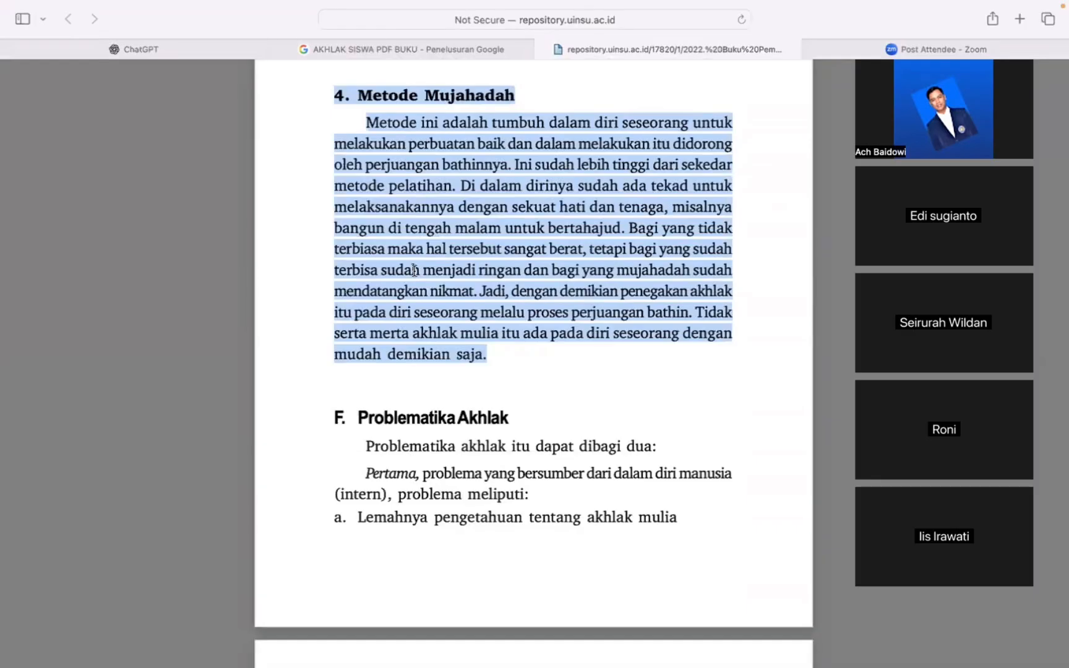
scroll(414, 270, "up", 20)
scroll(414, 291, "up", 20)
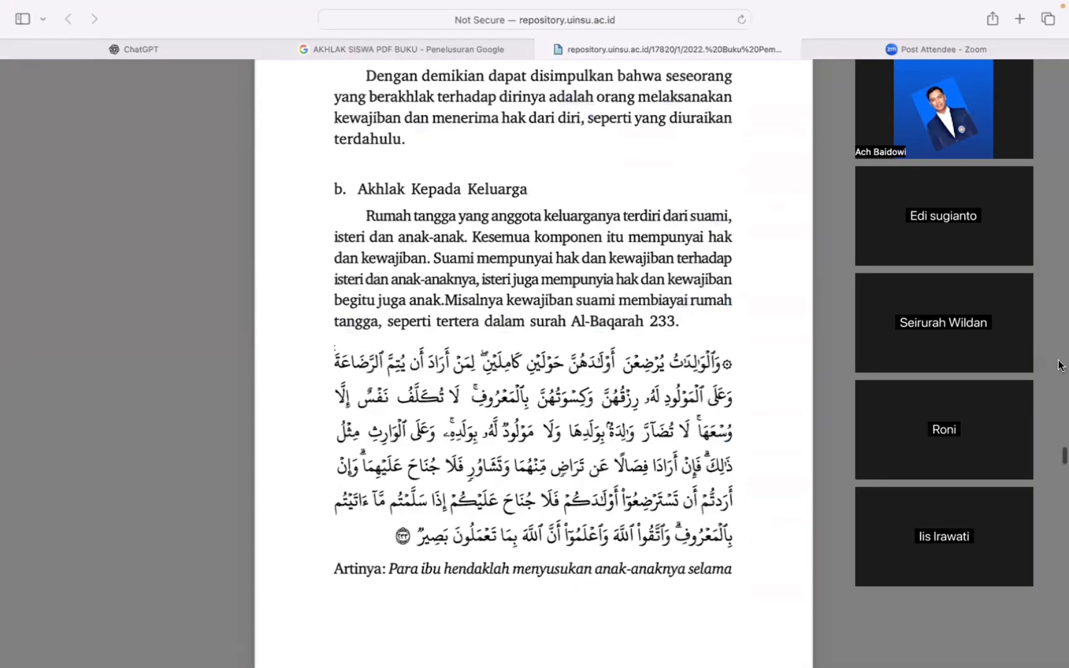
- Go to the book's copyright page and copy its full publication details, from the title "PEMBENTUKAN AKHLAK MULIA" to the reproduction notice
left_click_drag(1062, 457, 1060, 67)
scroll(642, 288, "down", 20)
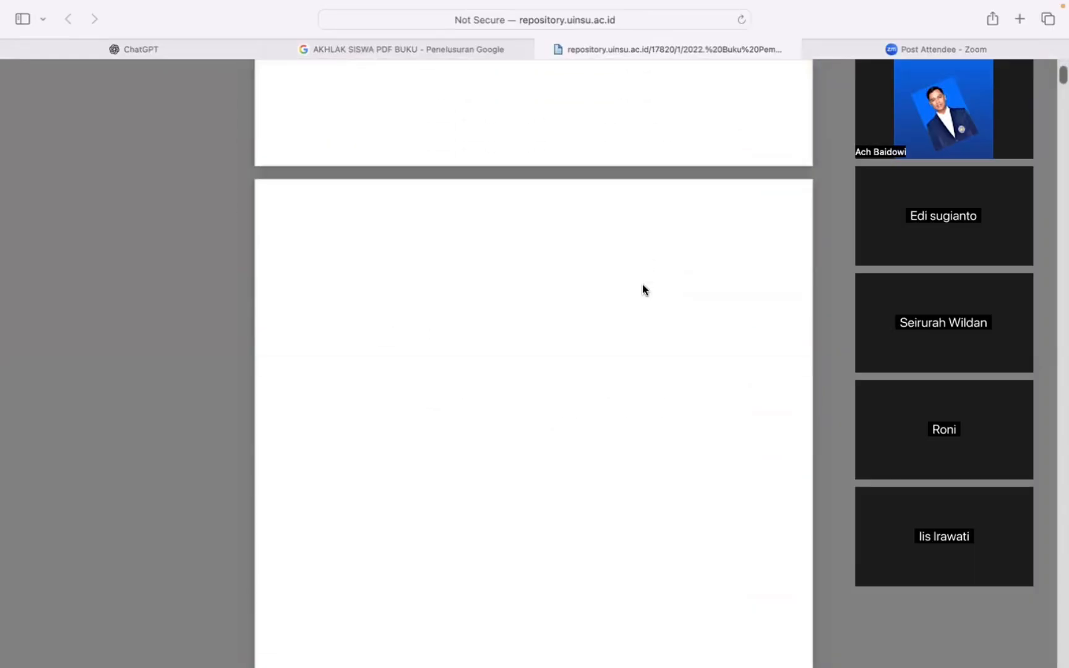
scroll(644, 289, "down", 15)
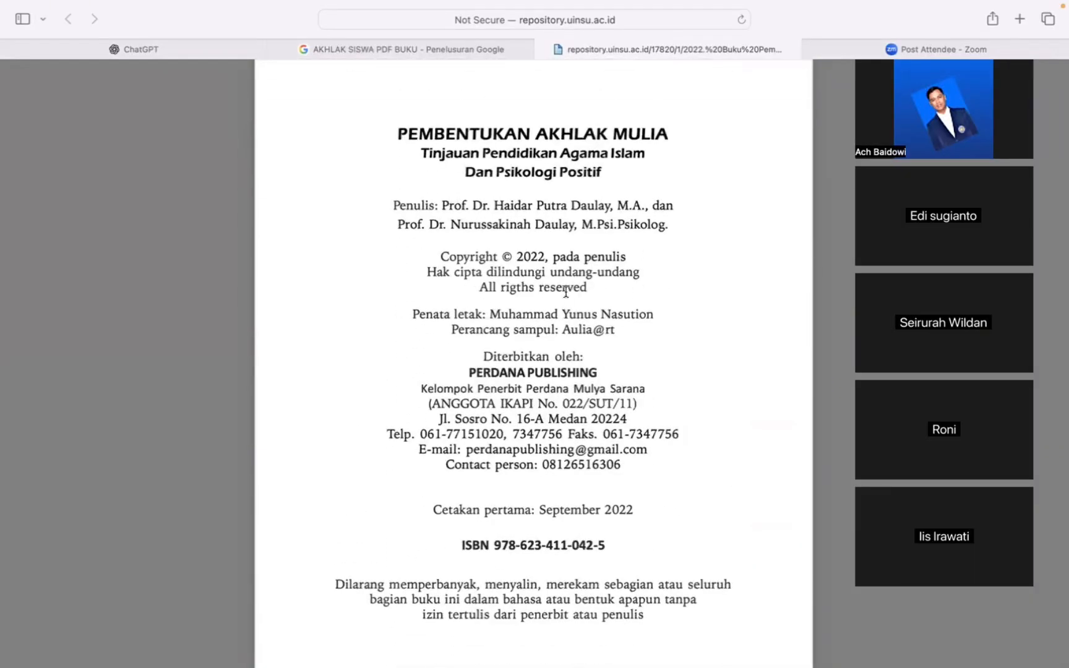
scroll(488, 209, "up", 1)
scroll(430, 241, "down", 1)
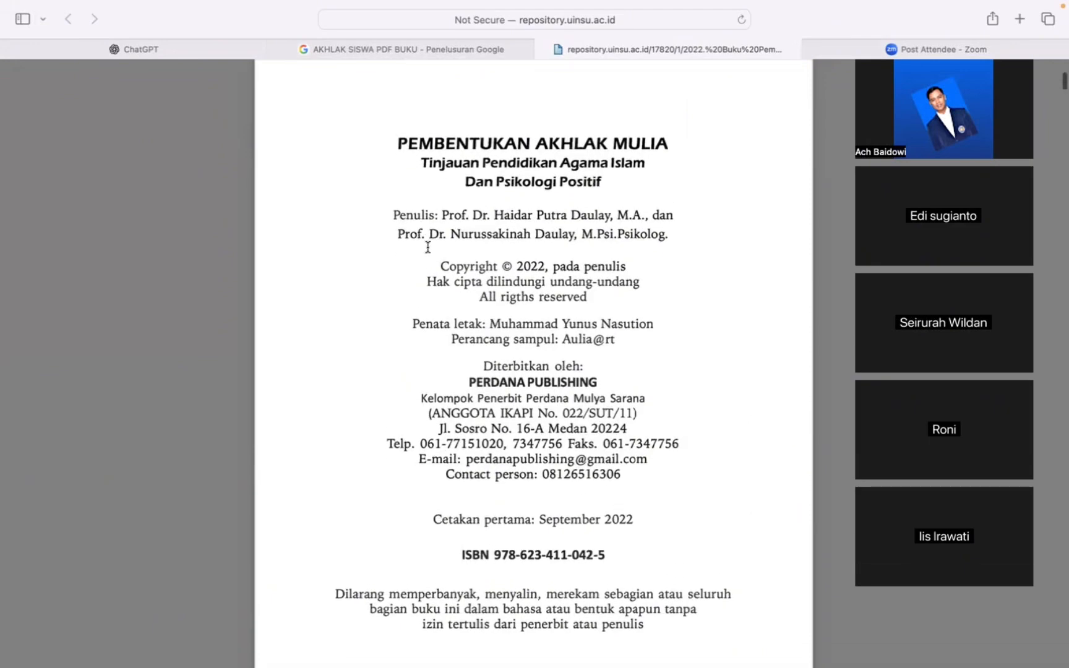
left_click_drag(393, 136, 653, 625)
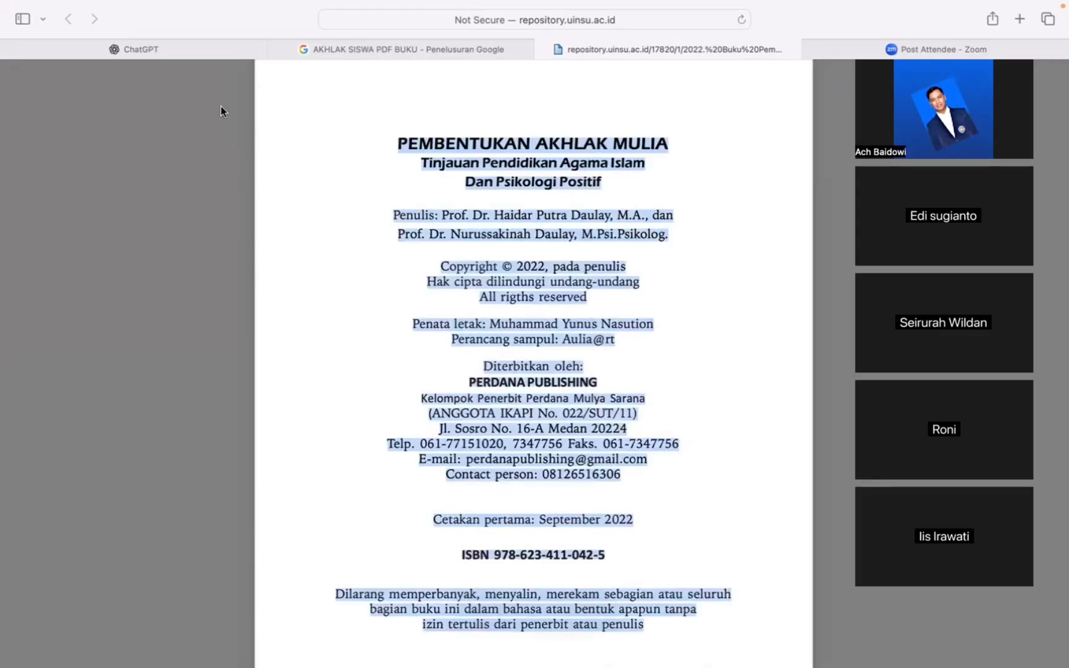
- Send ChatGPT the request "jaidkan footnote:" followed by the copied publication details and "Hlm. 151-153"
left_click(164, 49)
left_click(316, 591)
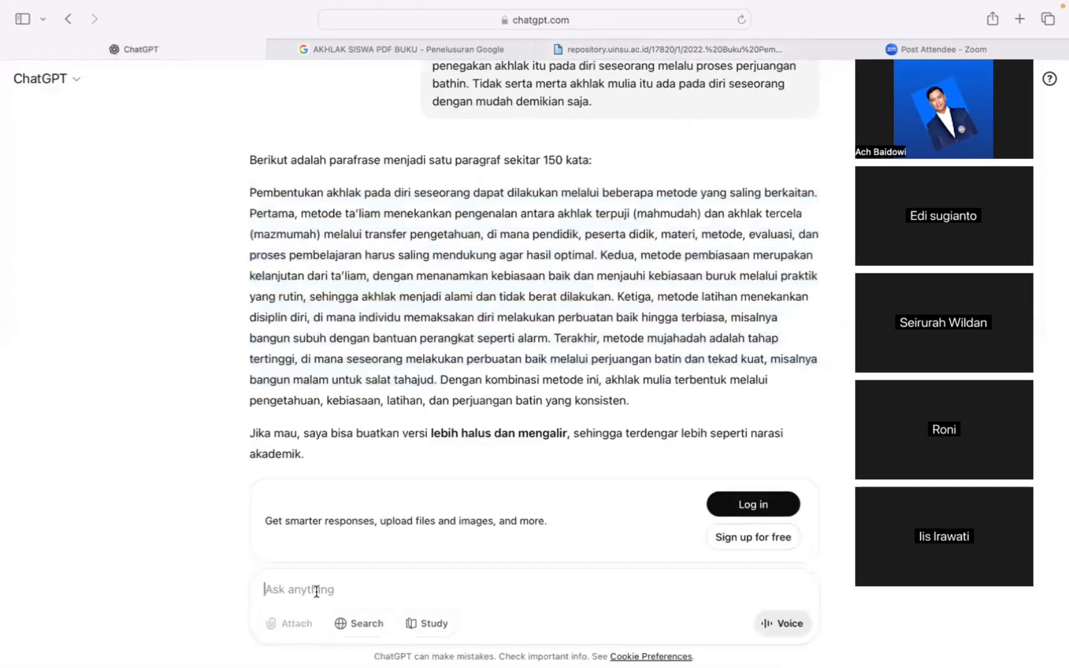
type("jaidkan f")
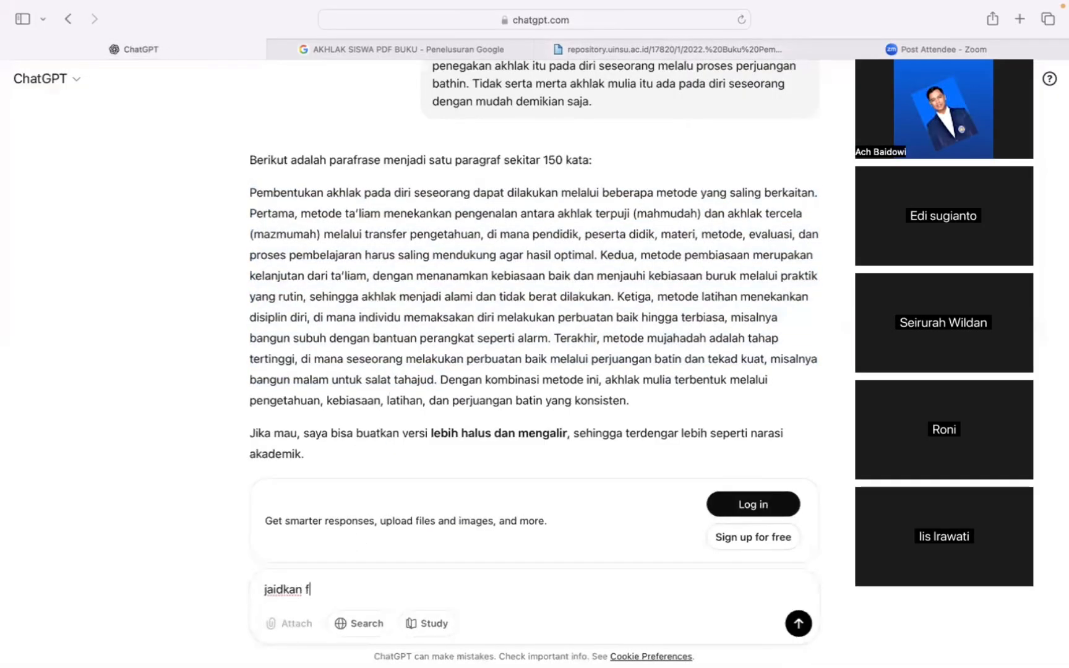
type("ooton")
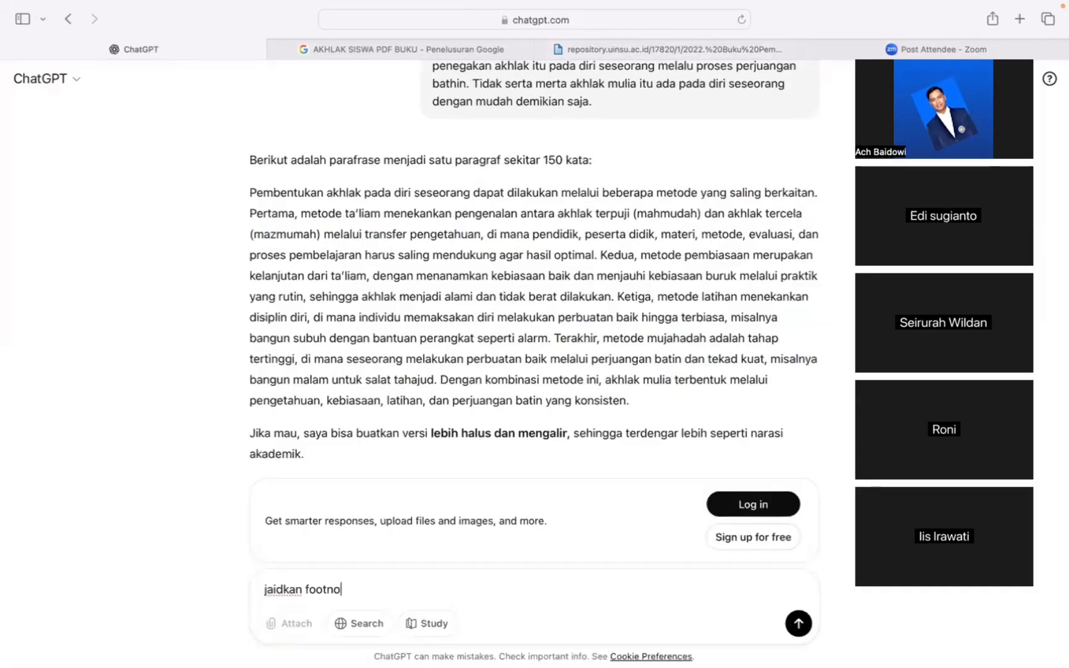
key("super+v")
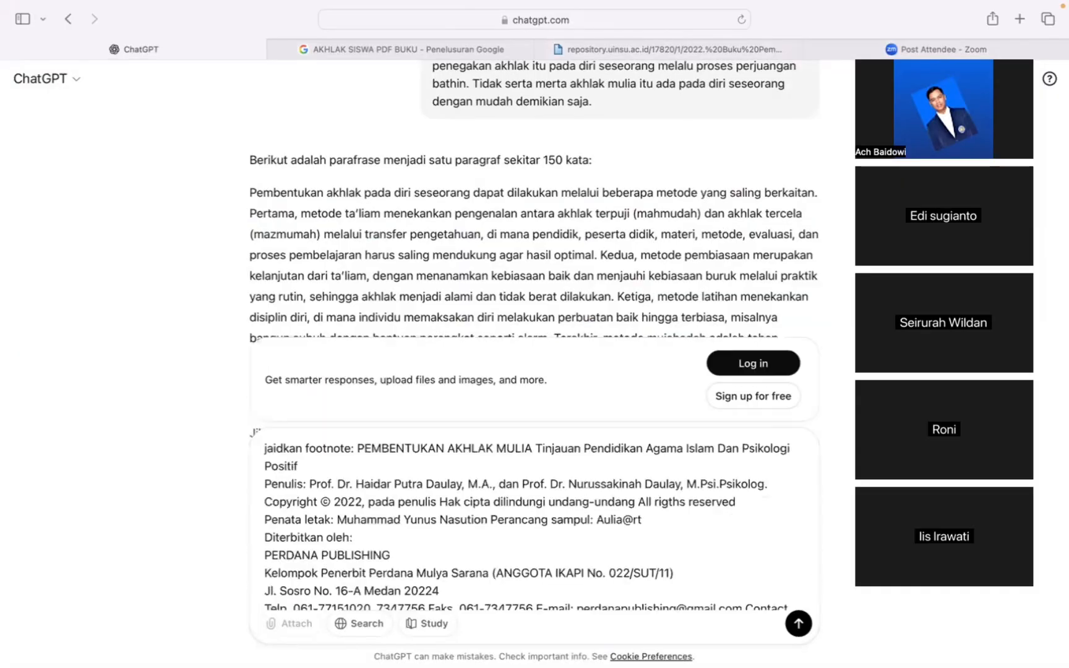
type(",")
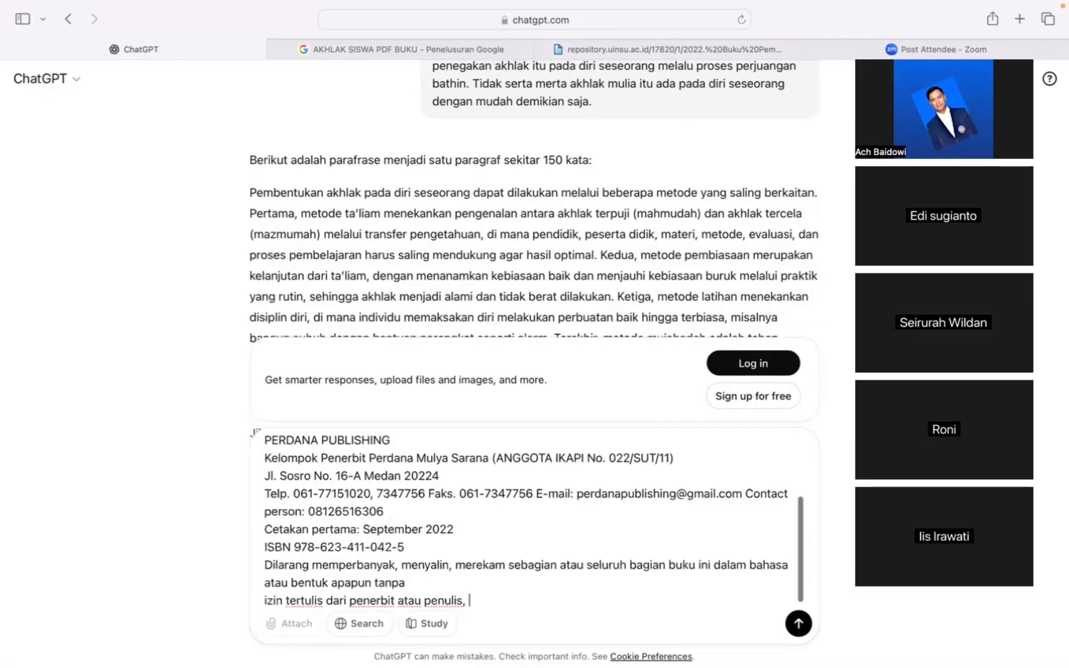
type(" Hl. 151-153")
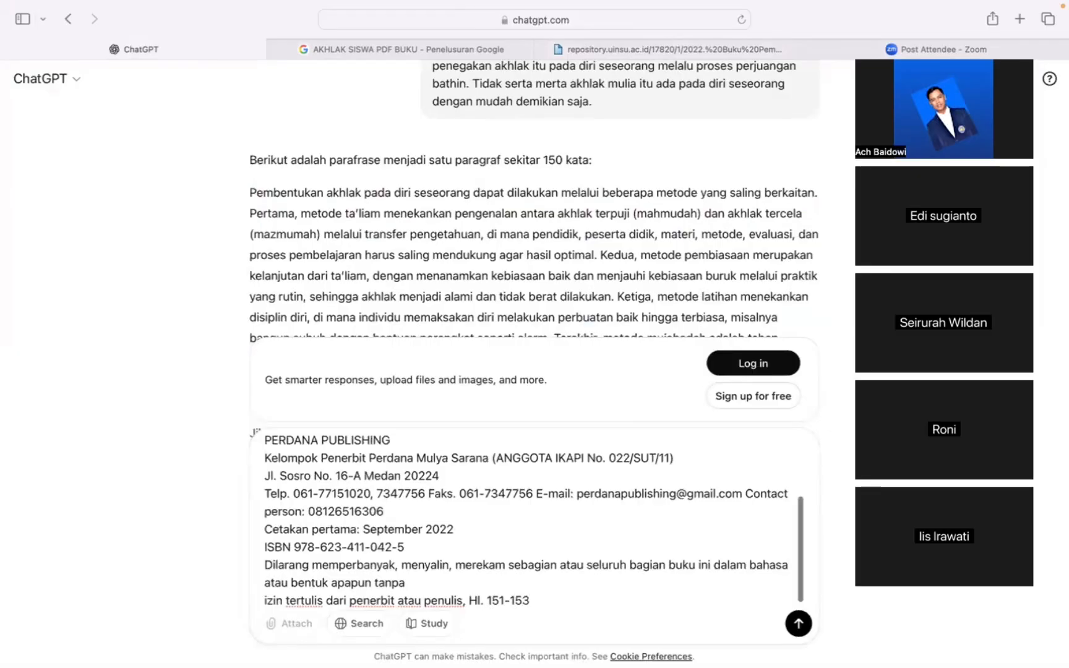
type("m")
key("Return")
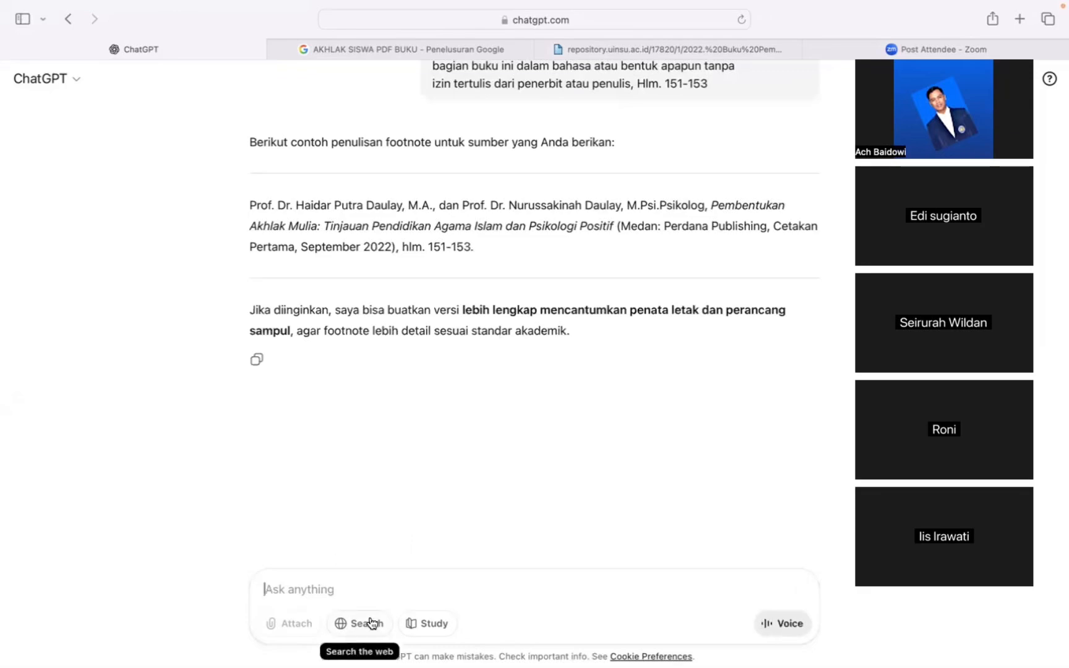
- Ask ChatGPT for "penulisnya tanpa gelar" and copy the revised footnote citation without the authors' titles
type("penulisnya tanpa gelar")
key("Return")
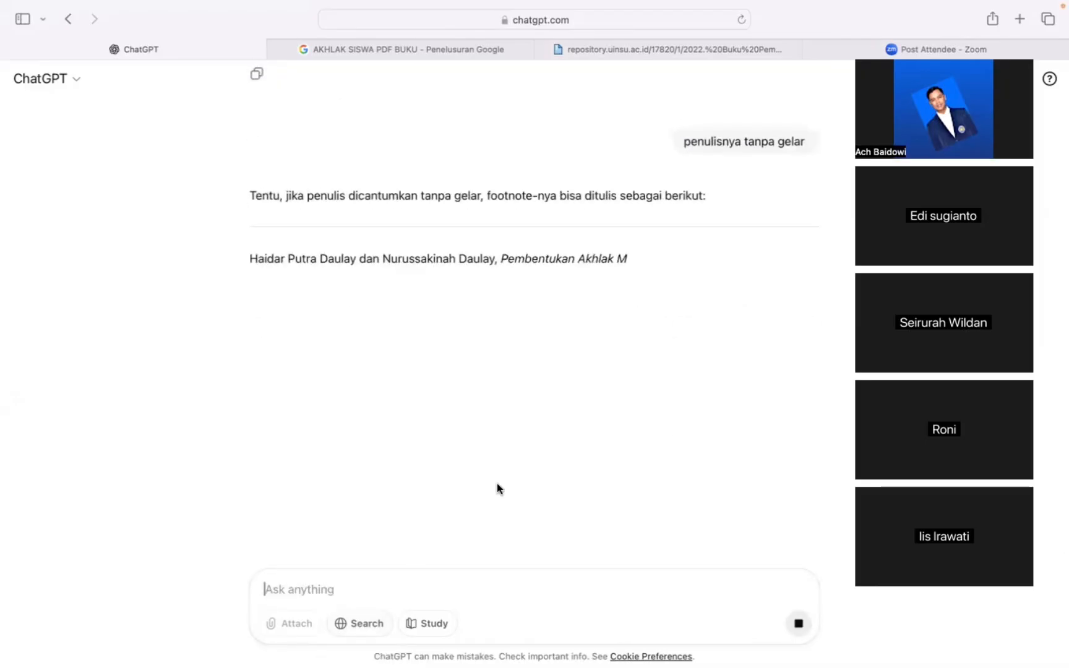
scroll(448, 351, "up", 5)
left_click_drag(246, 168, 489, 210)
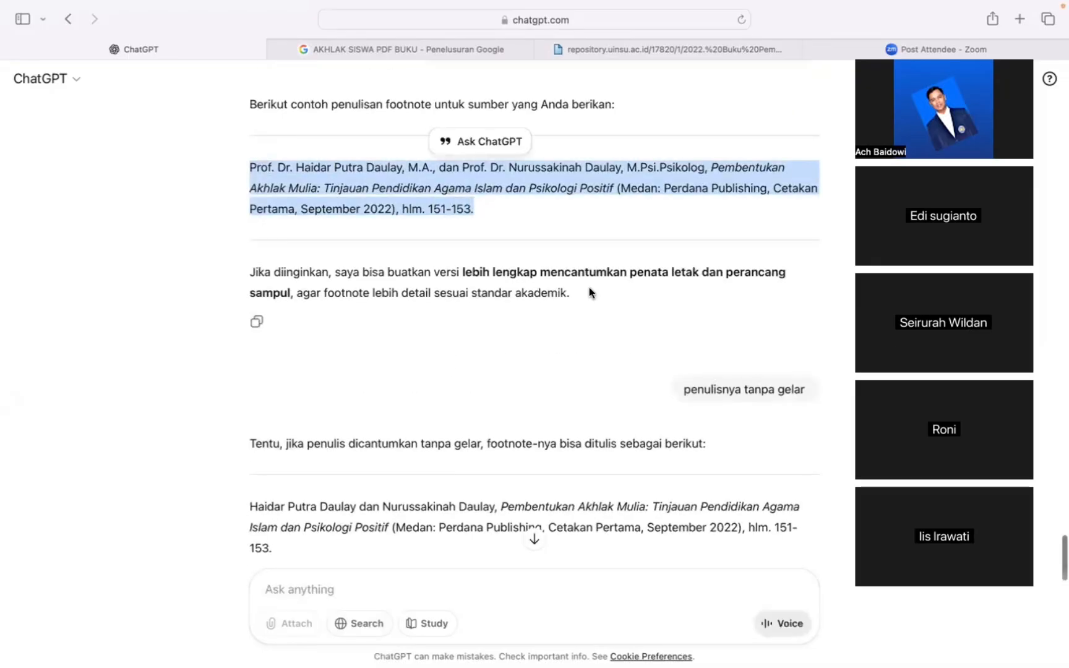
scroll(589, 288, "down", 5)
left_click_drag(250, 278, 304, 325)
key("super+c")
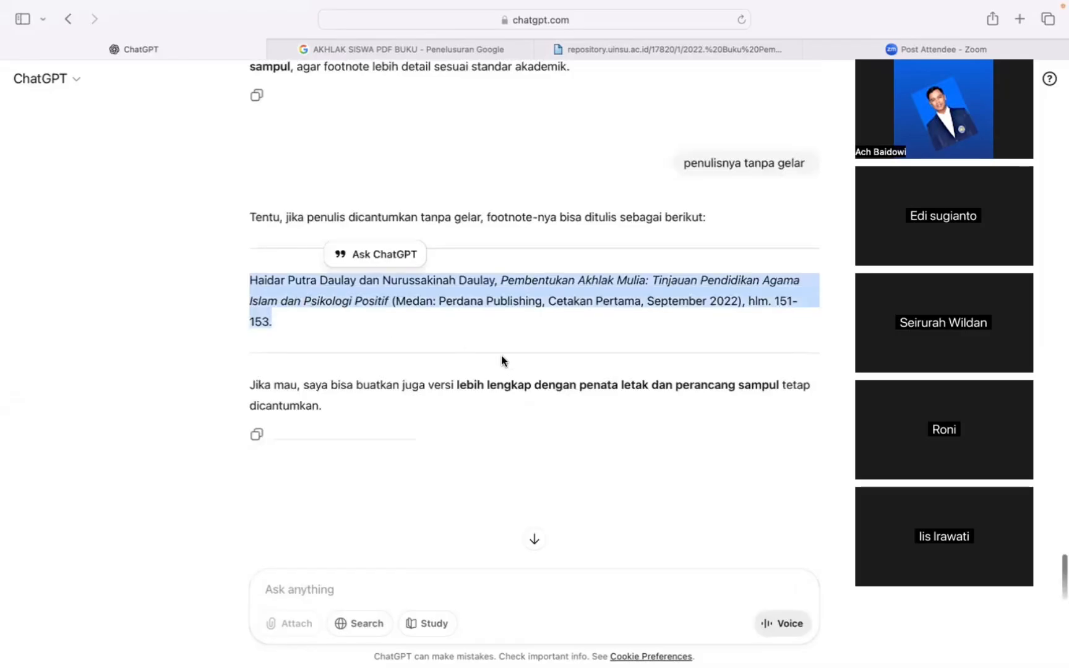
- Switch to Word and paste the copied citation into the empty footnote 3
key("ctrl+Left")
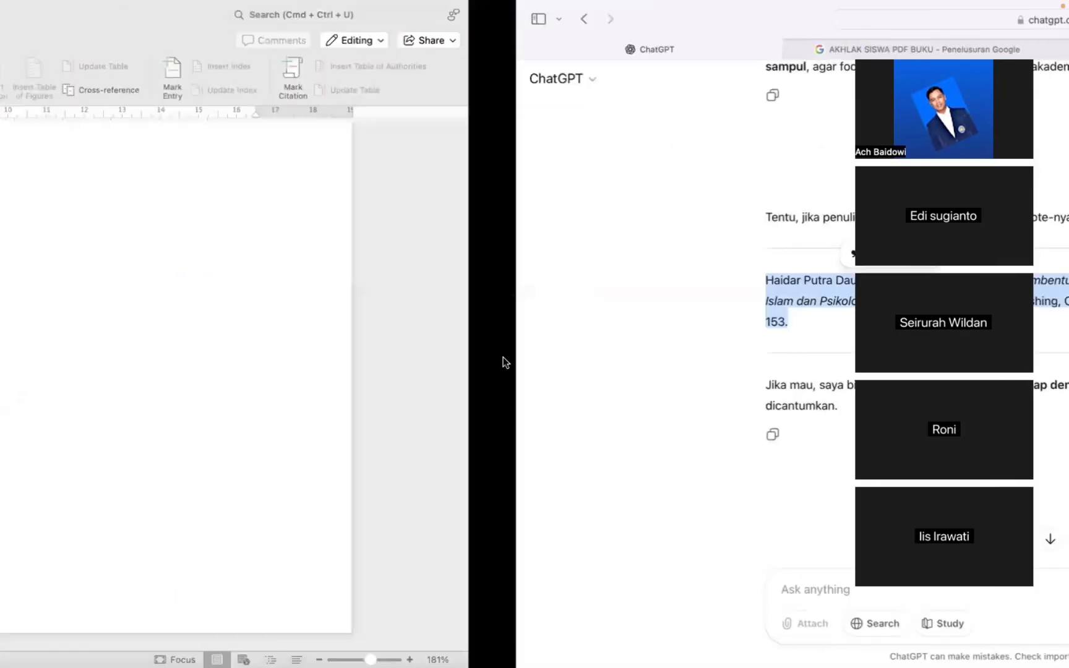
left_click(296, 531)
key("super+v")
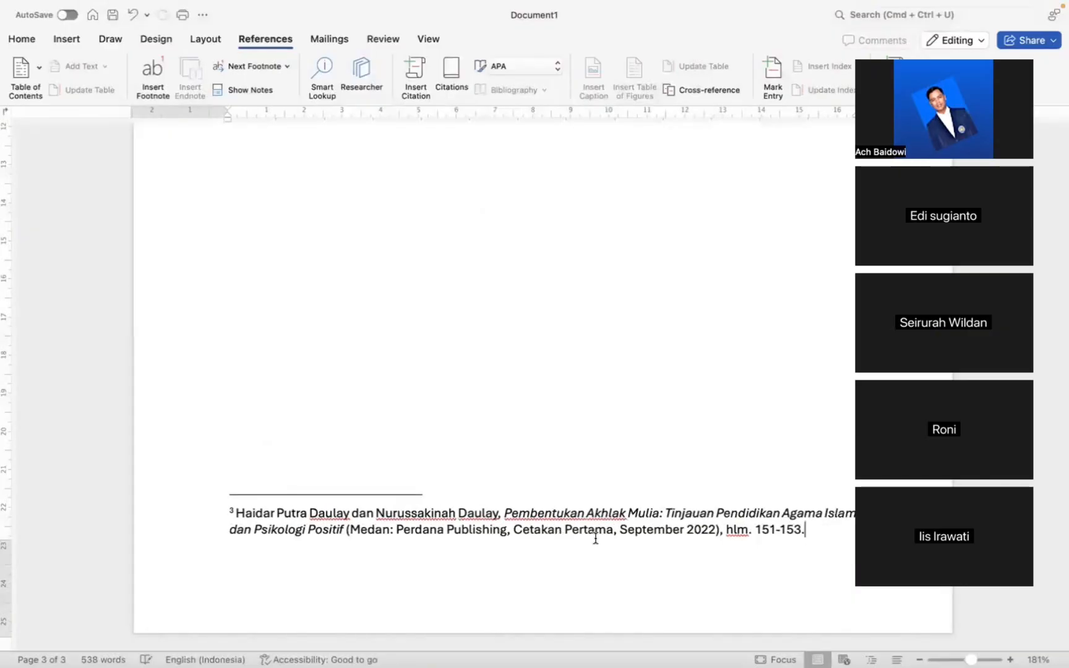
- Add a new paragraph reading "Cari sendiri" below the "Pembentukan akhlak" paragraph that ends with footnote 3
scroll(621, 433, "up", 15)
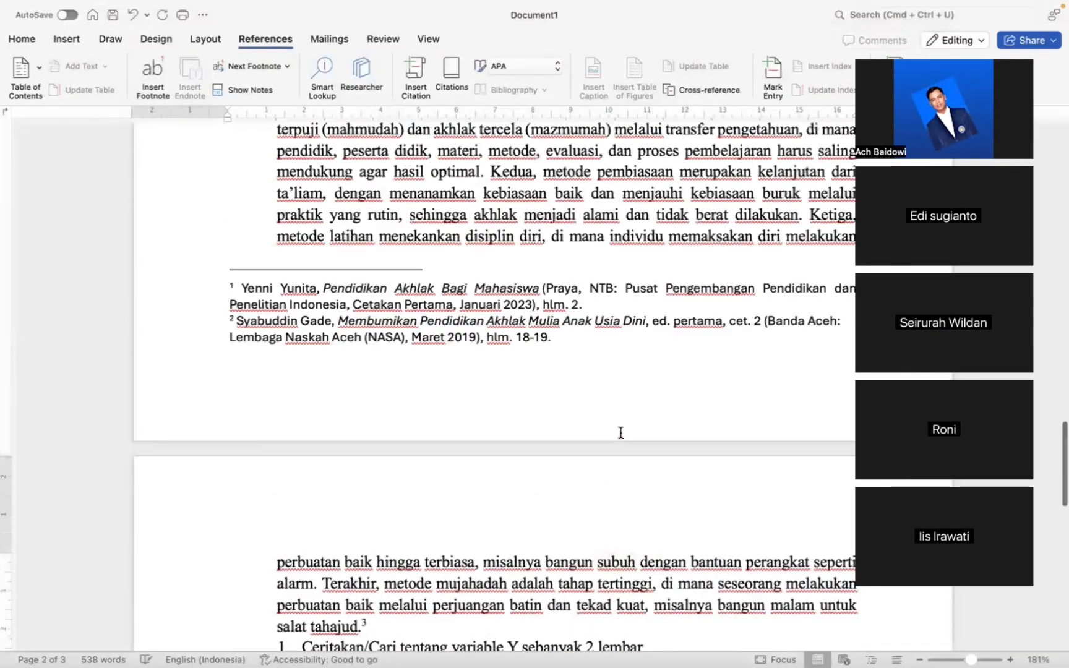
scroll(621, 433, "down", 7)
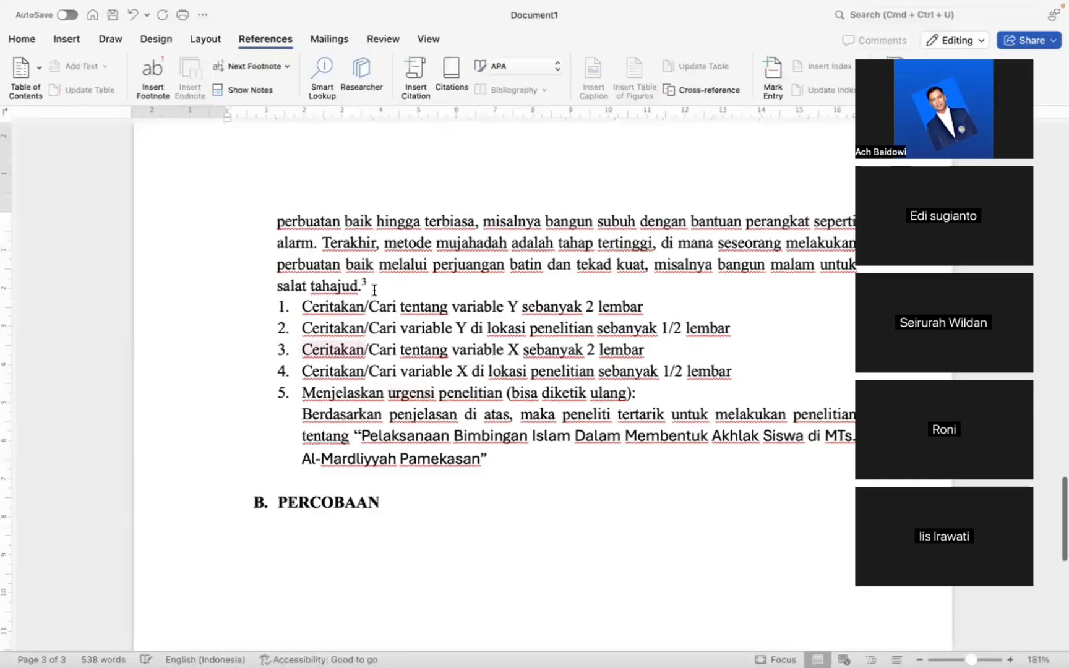
left_click(377, 286)
key("Return")
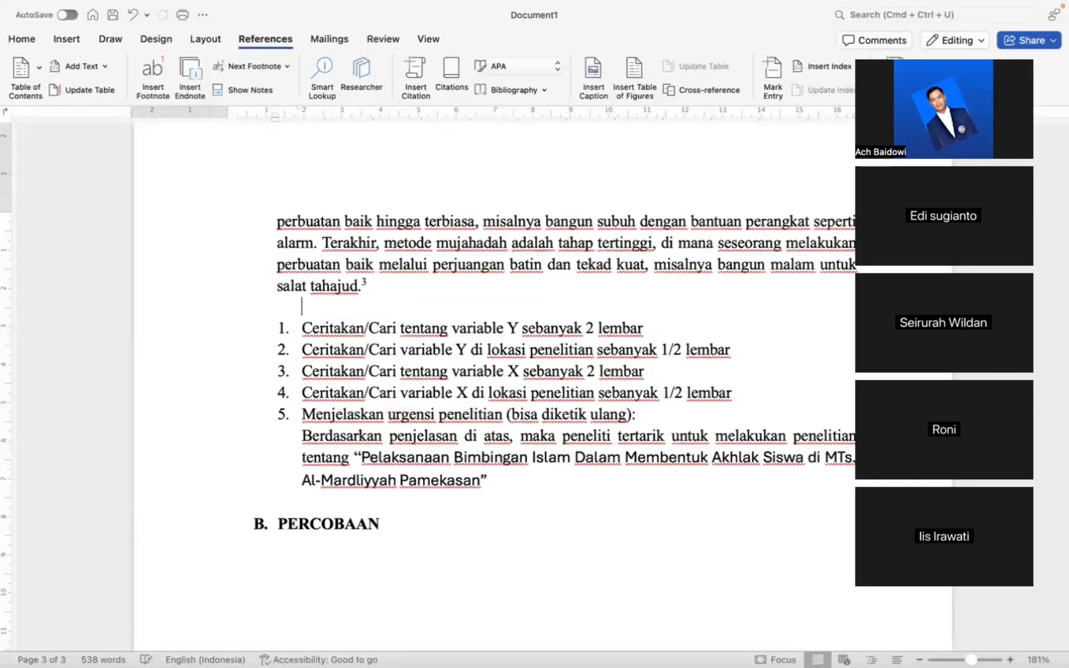
type("Cari sebdi")
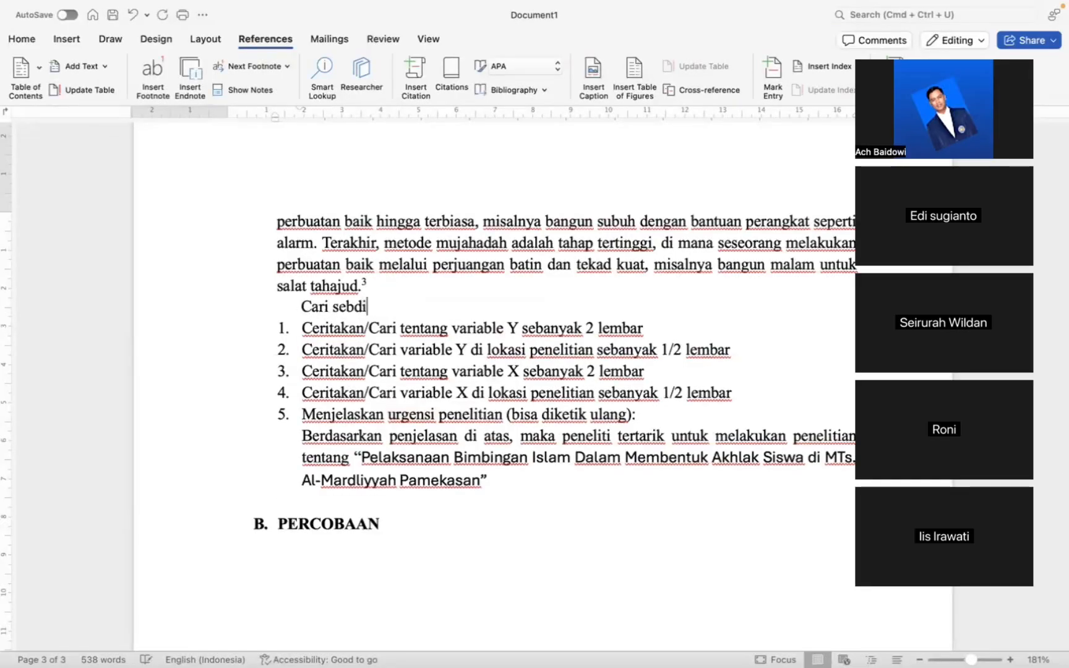
key("BackSpace")
key("BackSpace")
type("nfi")
- Copy "Cari sendiri" and paste it once more beside the original on the same line, removing the extra line break
left_click_drag(385, 307, 377, 286)
key("super+c")
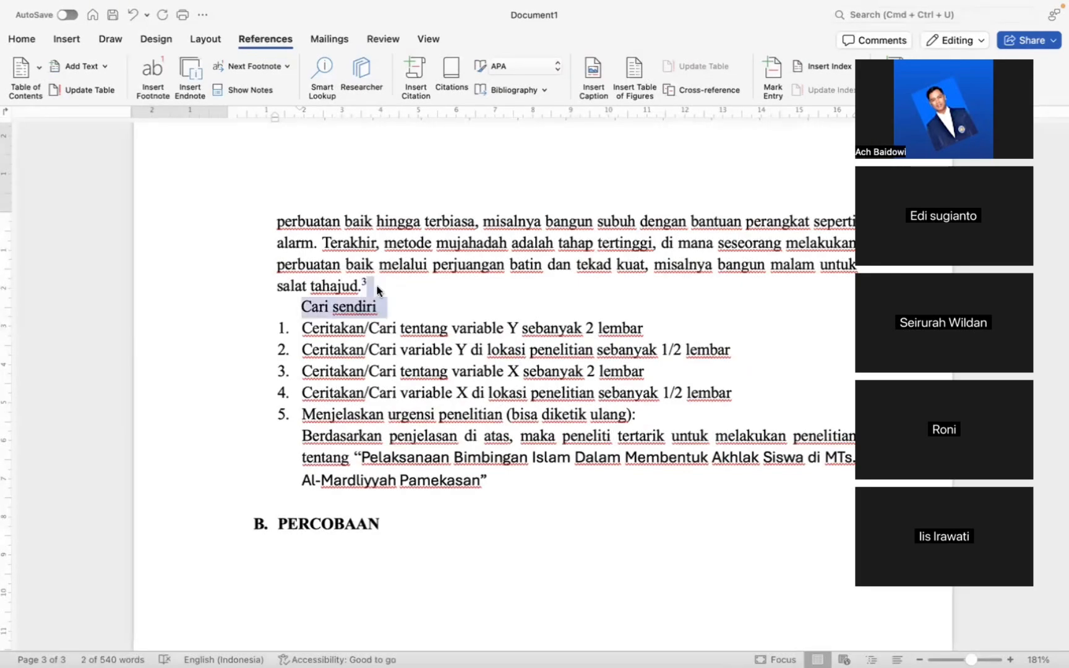
key("Right")
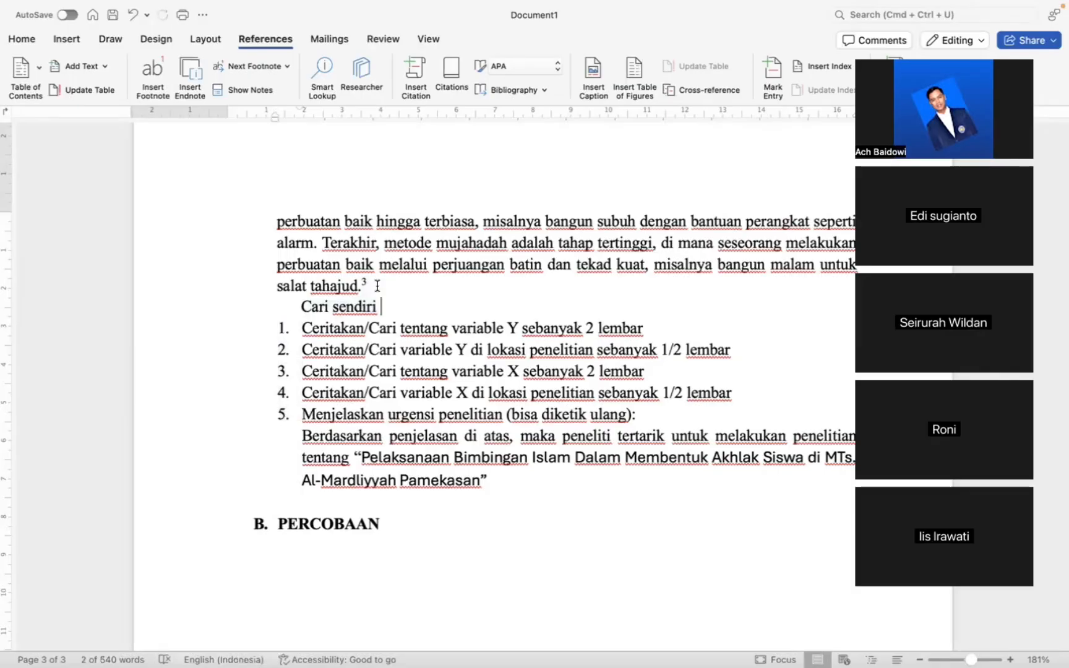
key("super+v")
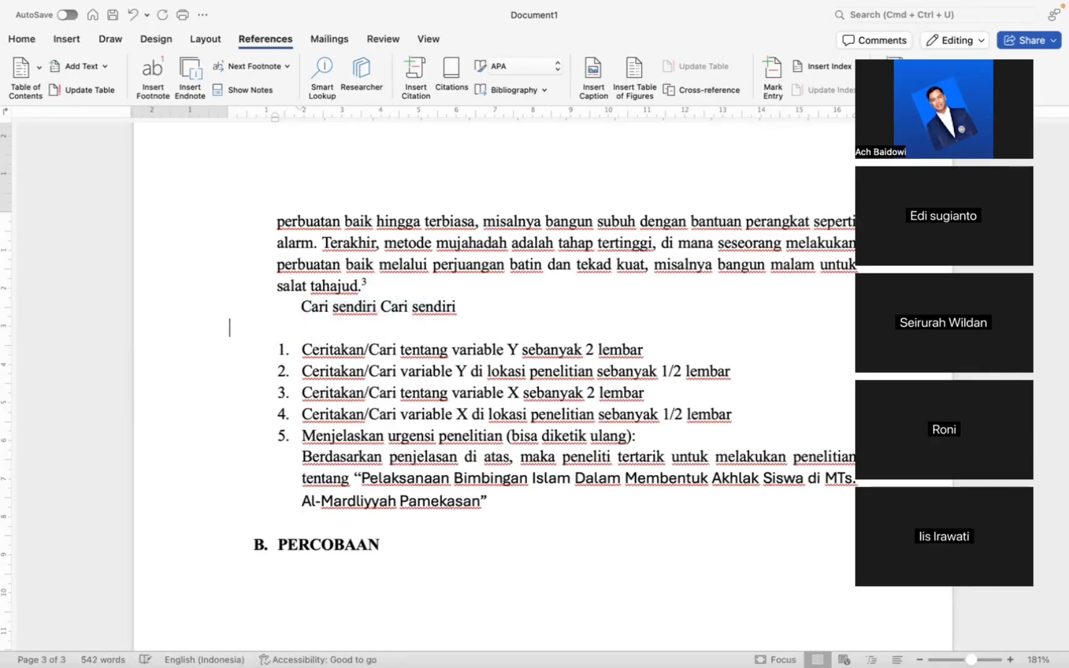
key("BackSpace")
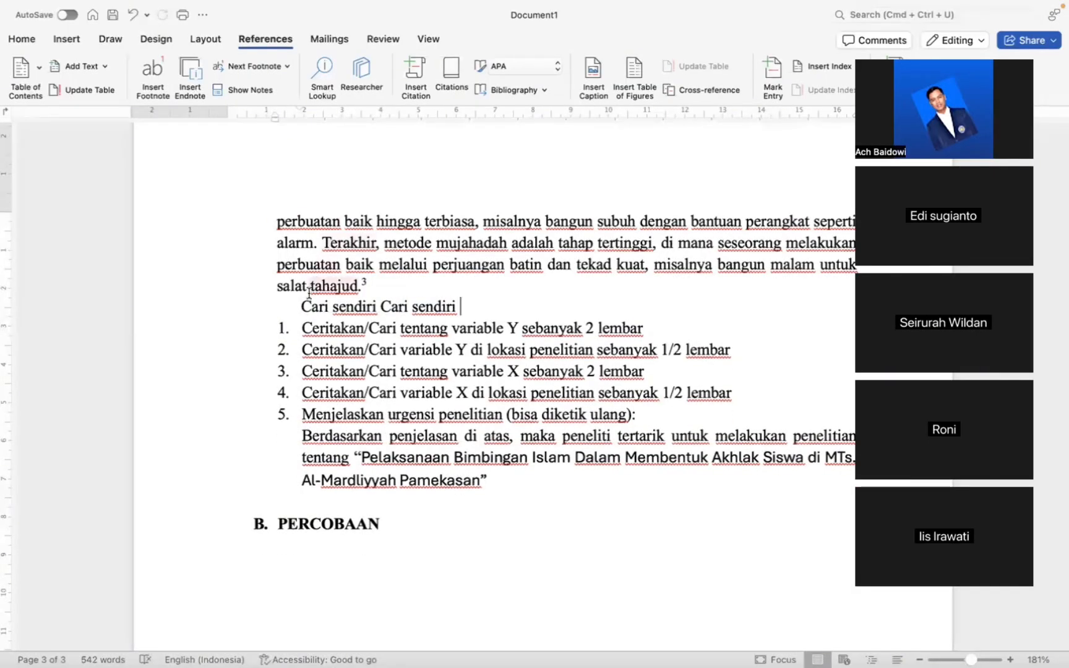
- Copy the doubled "Cari sendiri Cari sendiri" and paste it repeatedly to fill a placeholder paragraph of about nine lines
left_click_drag(303, 303, 462, 307)
key("super+c")
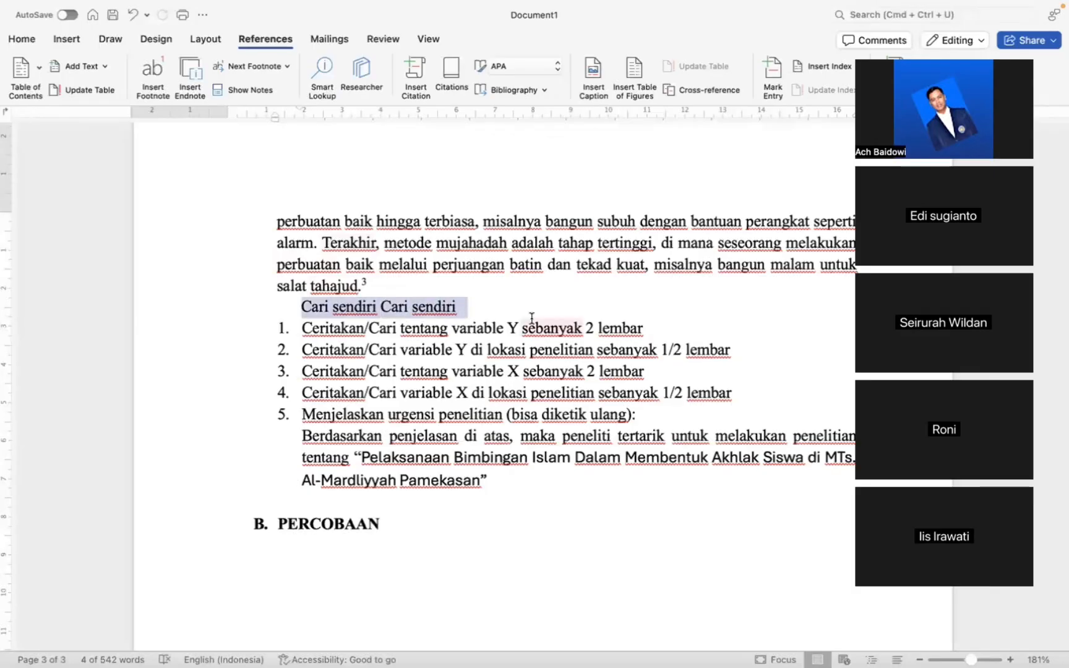
key("Right")
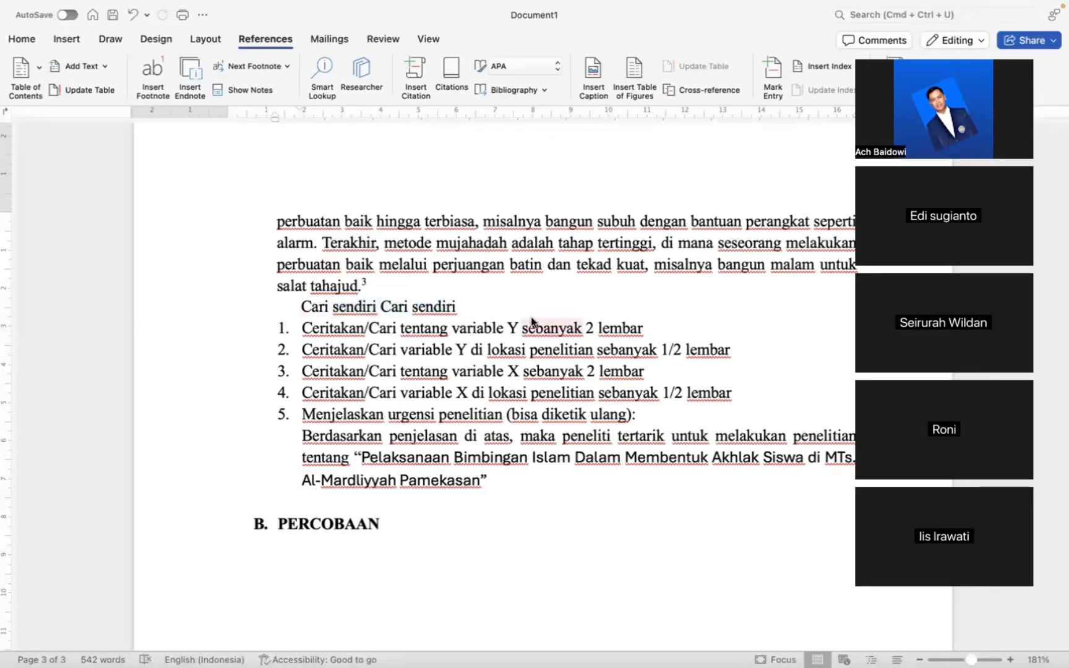
key("super+v")
key("BackSpace")
key("BackSpace")
key("super+v")
key("super+v")
key("super+v")
key("super+v")
key("super+v")
key("super+v")
key("super+v")
key("super+v")
key("super+v")
key("super+v")
key("super+v")
key("super+v")
key("super+v")
key("super+v")
key("super+v")
key("super+v")
key("super+v")
key("super+v")
key("super+v")
key("super+v")
key("super+v")
key("super+v")
key("super+v")
key("super+v")
key("super+v")
key("super+v")
key("super+v")
key("super+v")
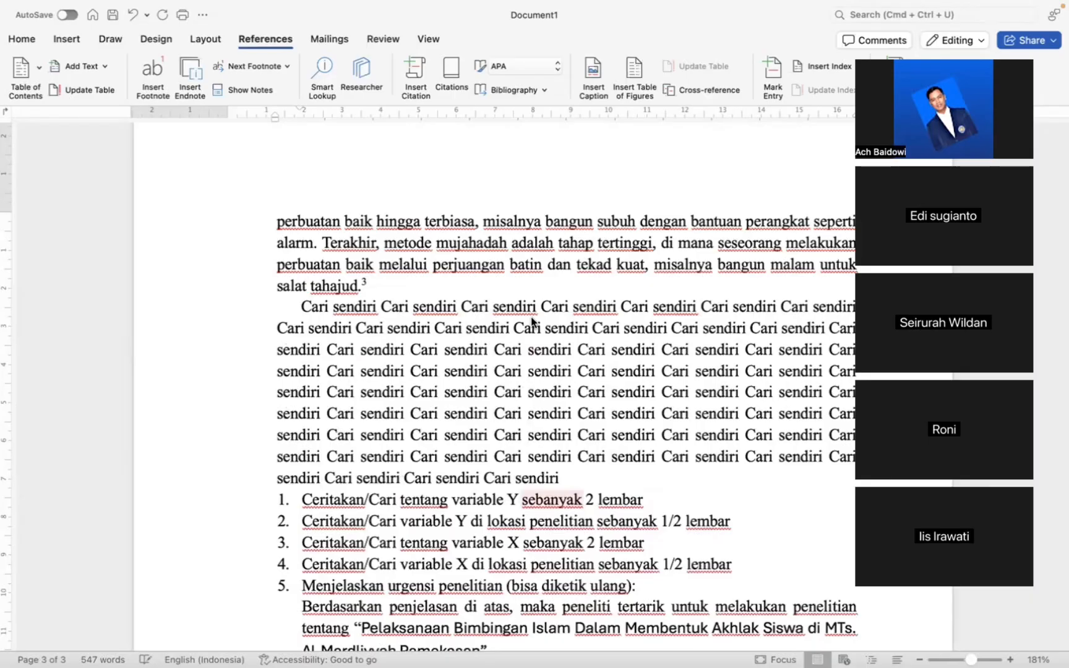
key("super+v")
- Insert a footnote at the end of the "Cari sendiri" paragraph reading "Ini tambahkan sendiri"
scroll(582, 343, "down", 5)
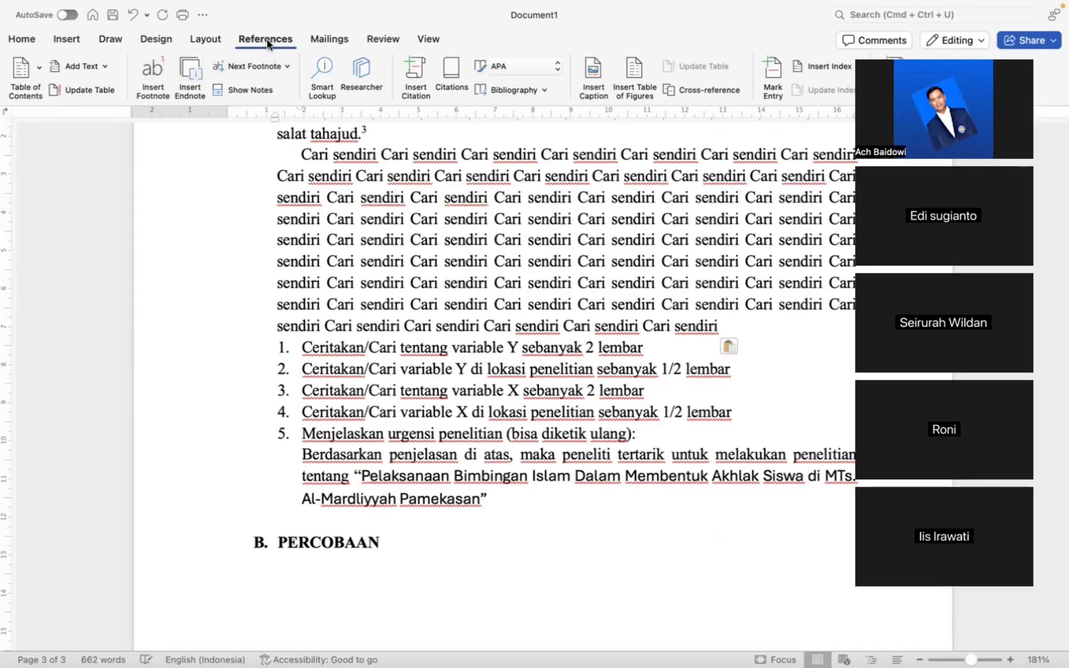
left_click(150, 75)
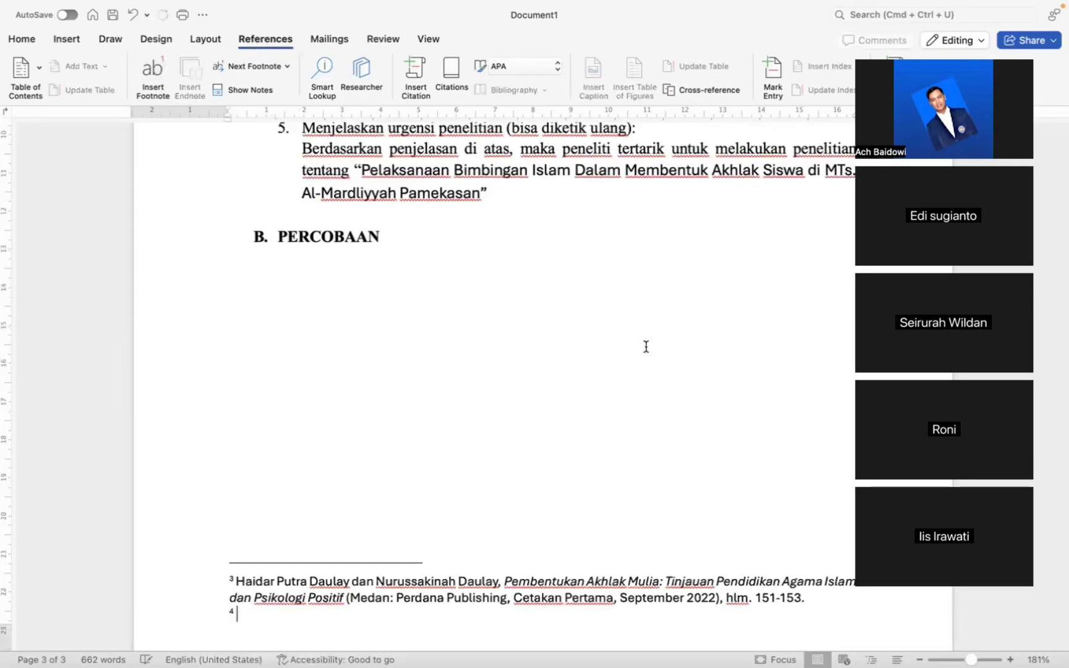
type("in")
type("amb")
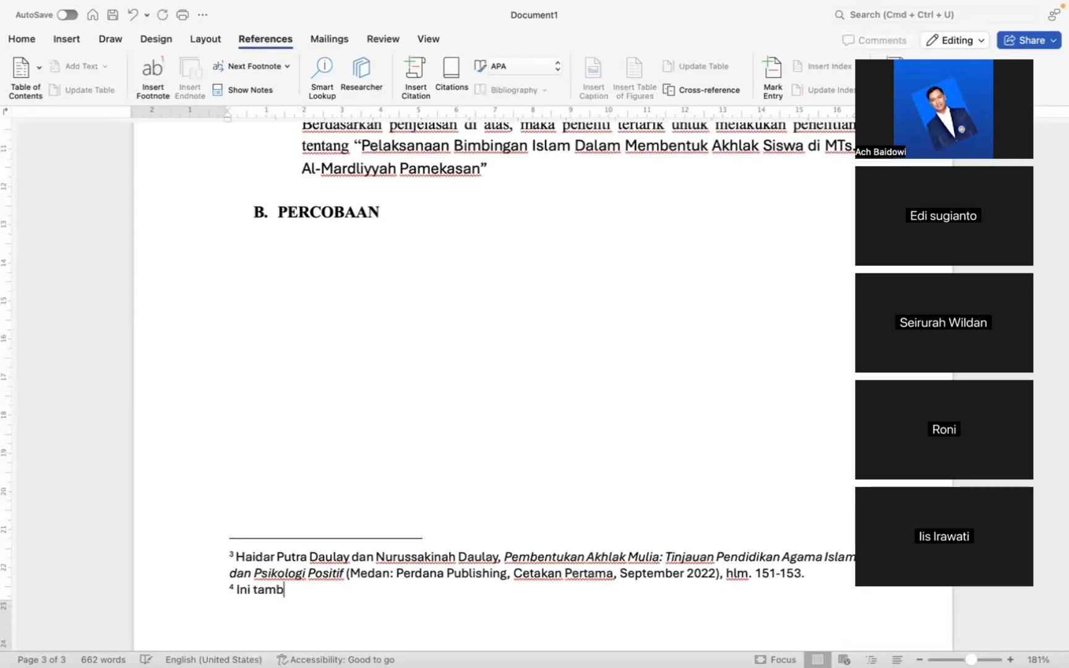
type("ahkan sendiri")
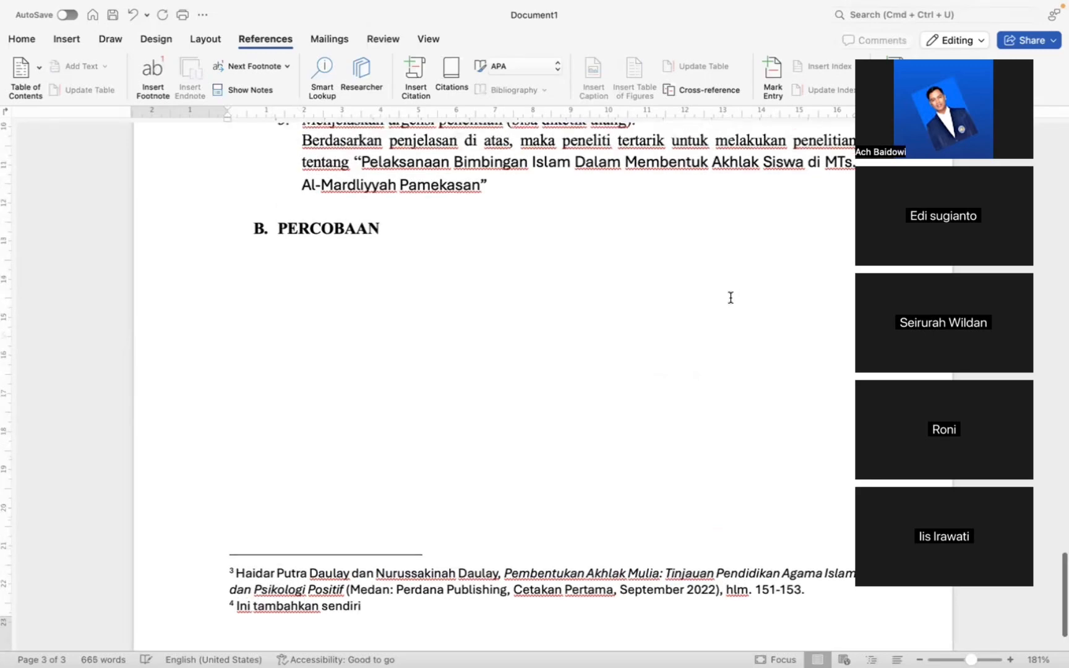
- Add two empty paragraphs between the footnoted "Cari sendiri" paragraph and the numbered instruction list, leaving the cursor in the first one
scroll(731, 298, "up", 10)
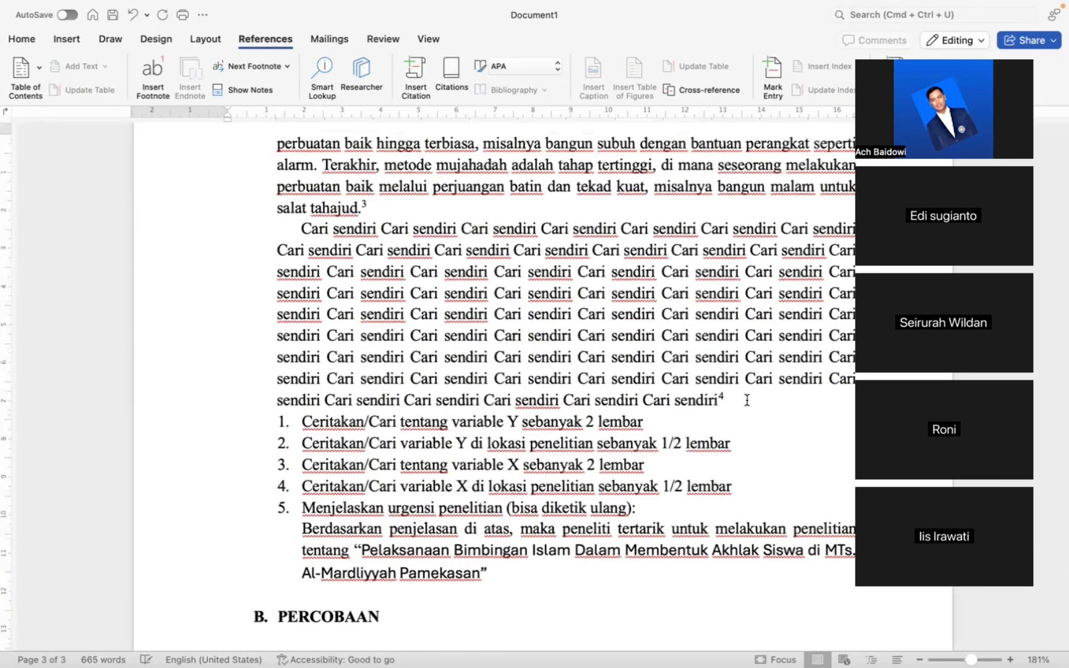
left_click(749, 405)
key("Return")
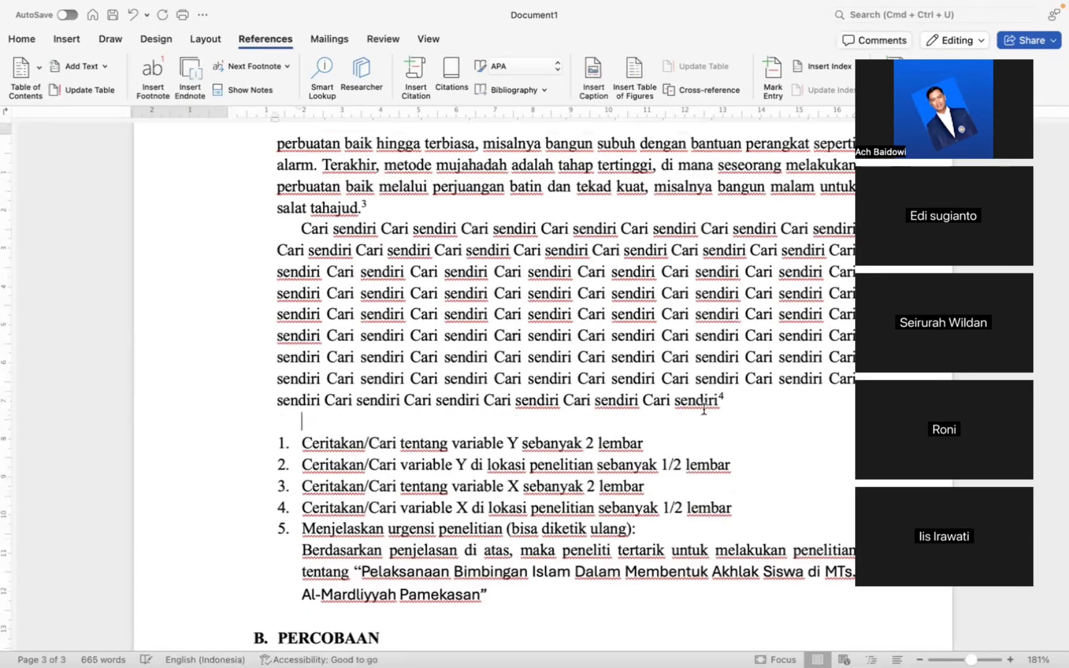
left_click_drag(312, 466, 709, 469)
left_click(408, 468)
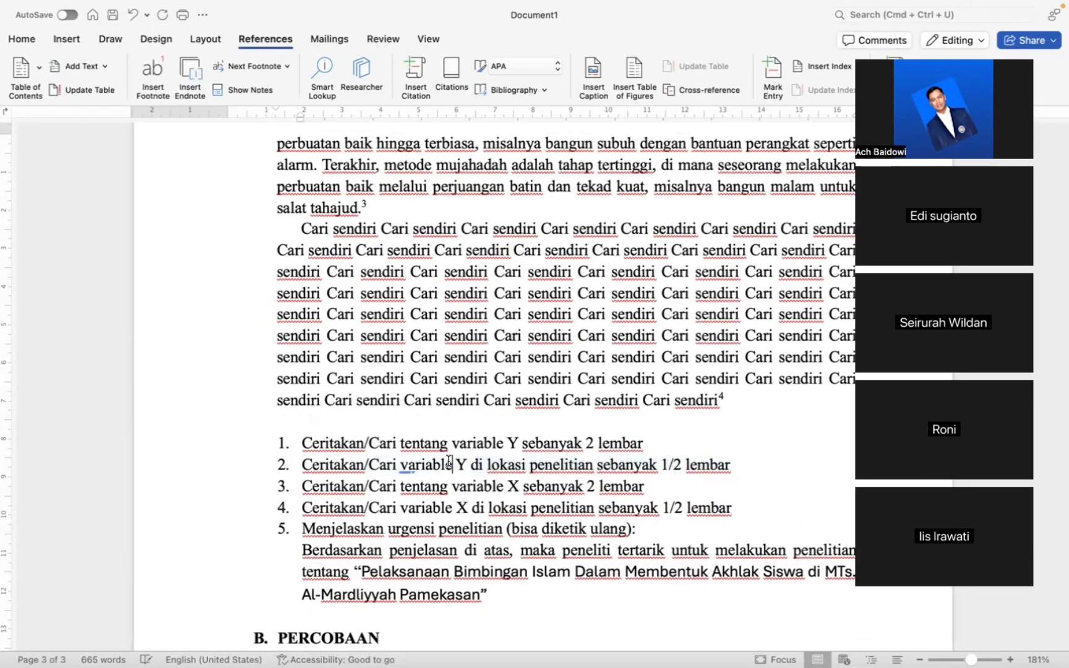
left_click(418, 419)
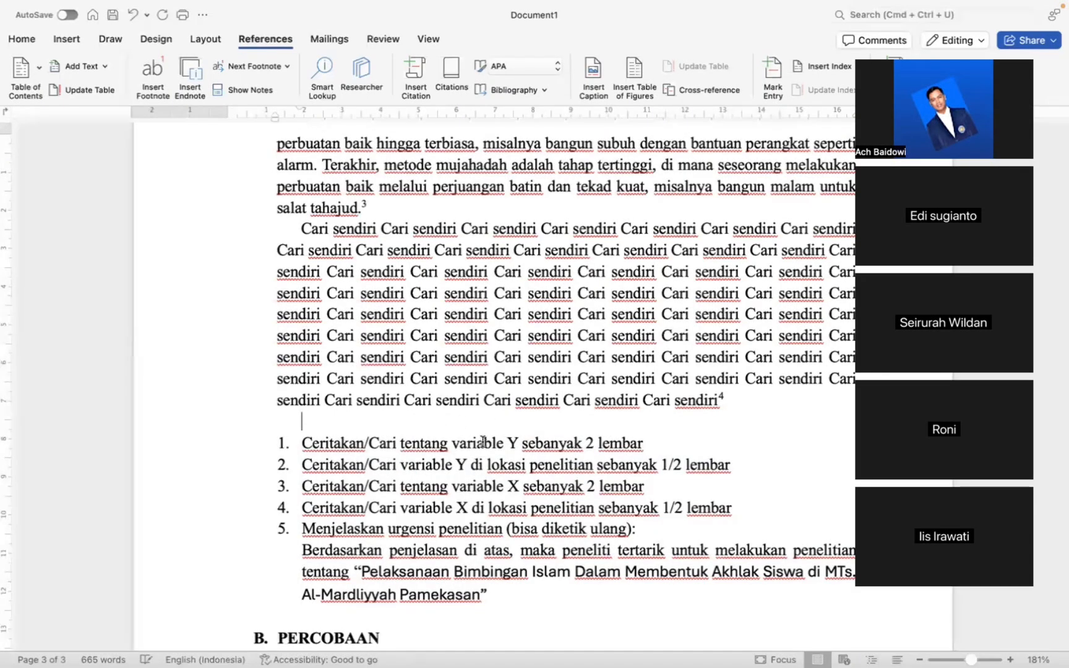
key("Return")
key("Up")
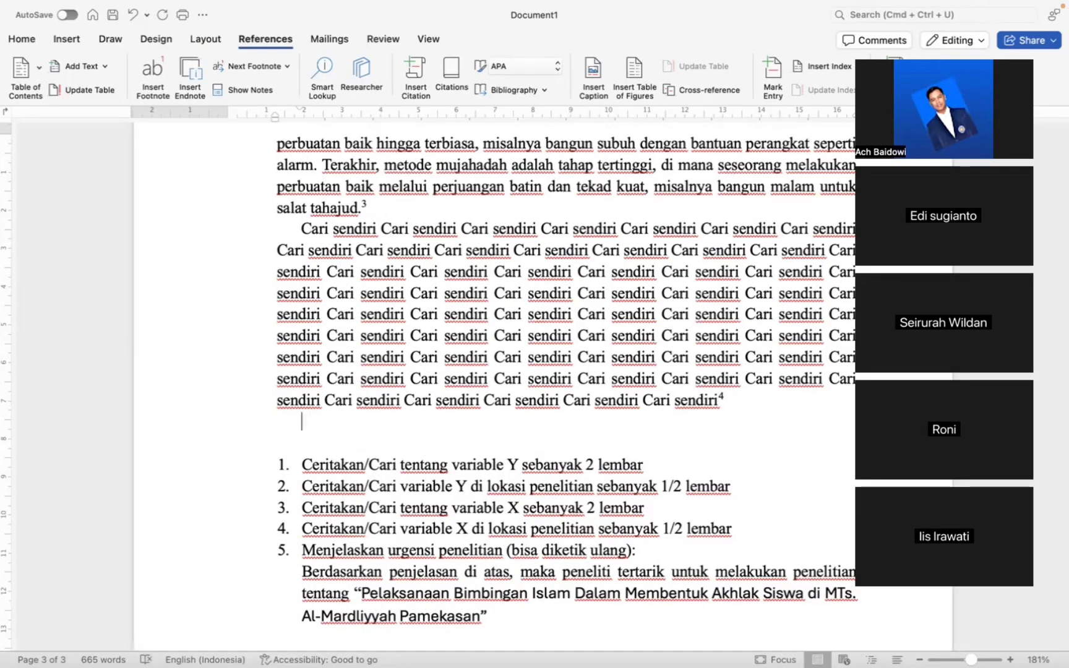
key("ctrl+Left")
key("ctrl+Right")
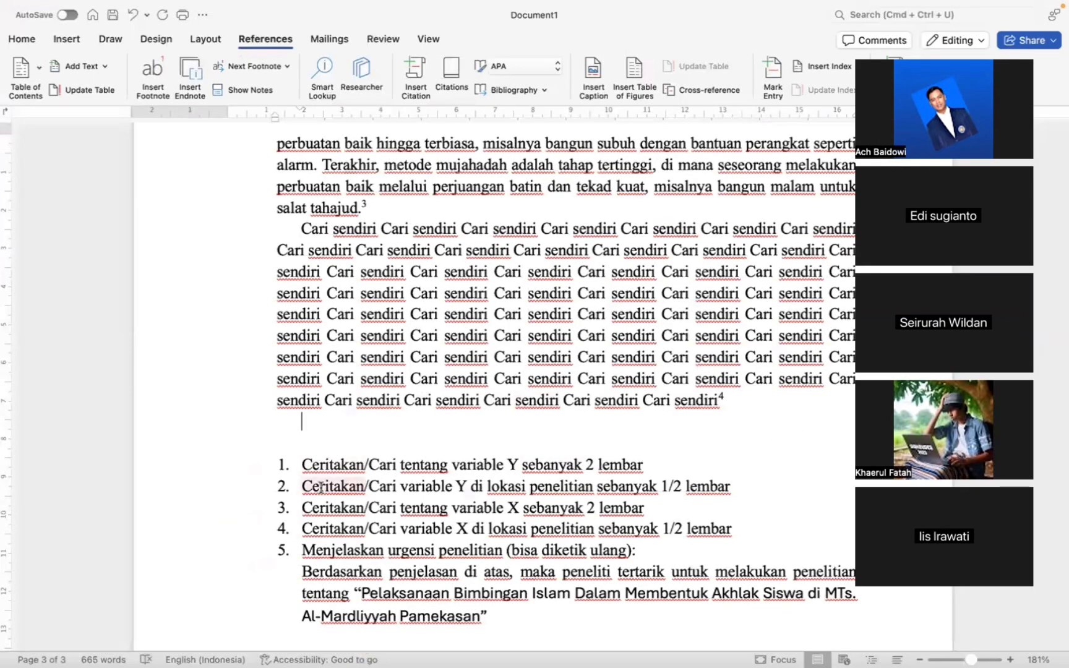
left_click_drag(302, 487, 724, 492)
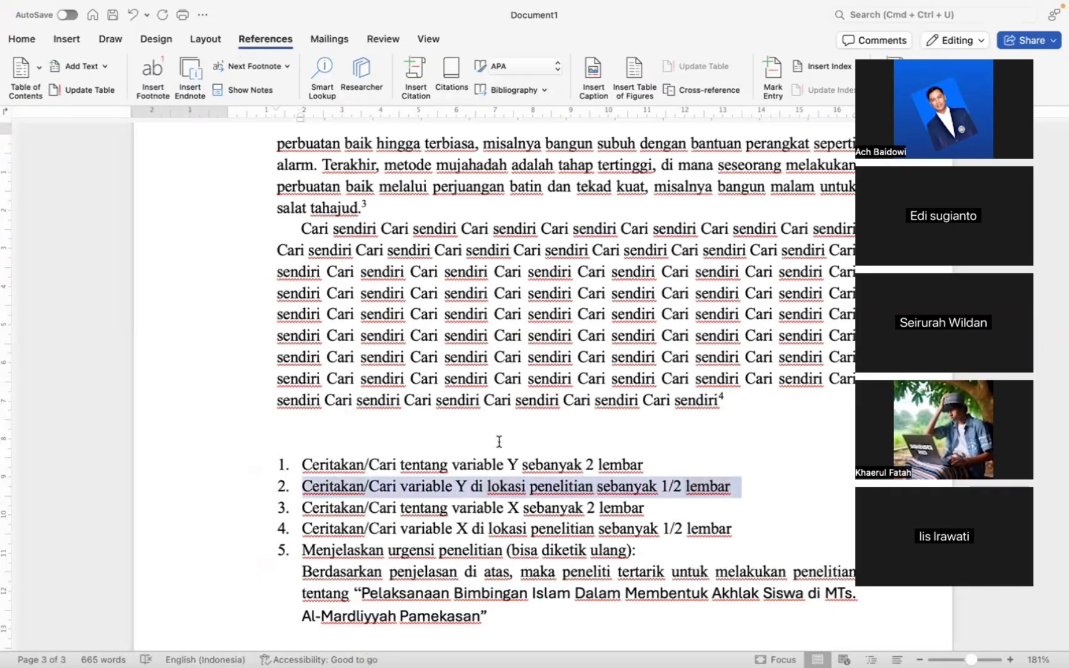
- Start a new paragraph with "Siswa di MTs. Al-Mardliyyah" in the empty line below the "Cari sendiri" paragraph
left_click(372, 432)
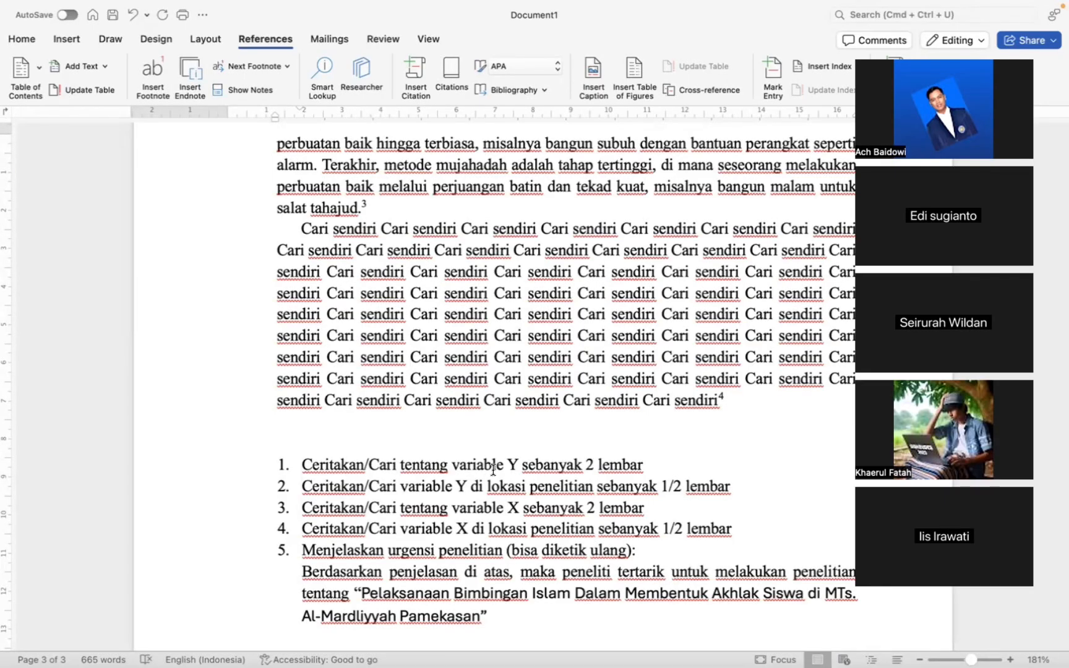
type("M")
key("BackSpace")
type("Siswa di M")
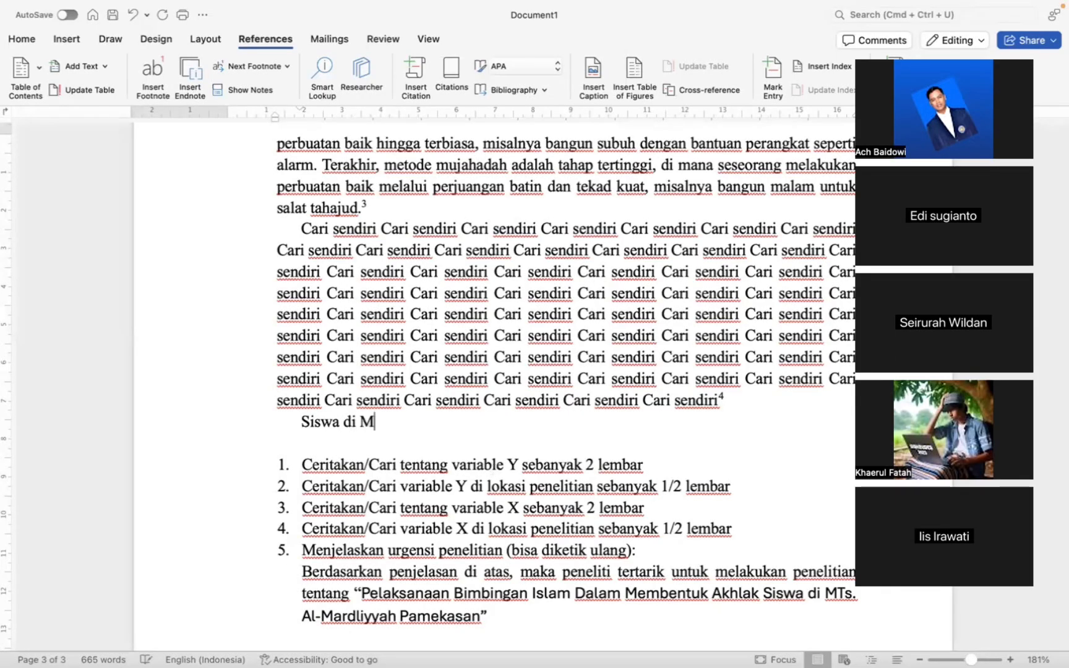
type("Ts. Al-Mardlu")
key("BackSpace")
type("iyyah")
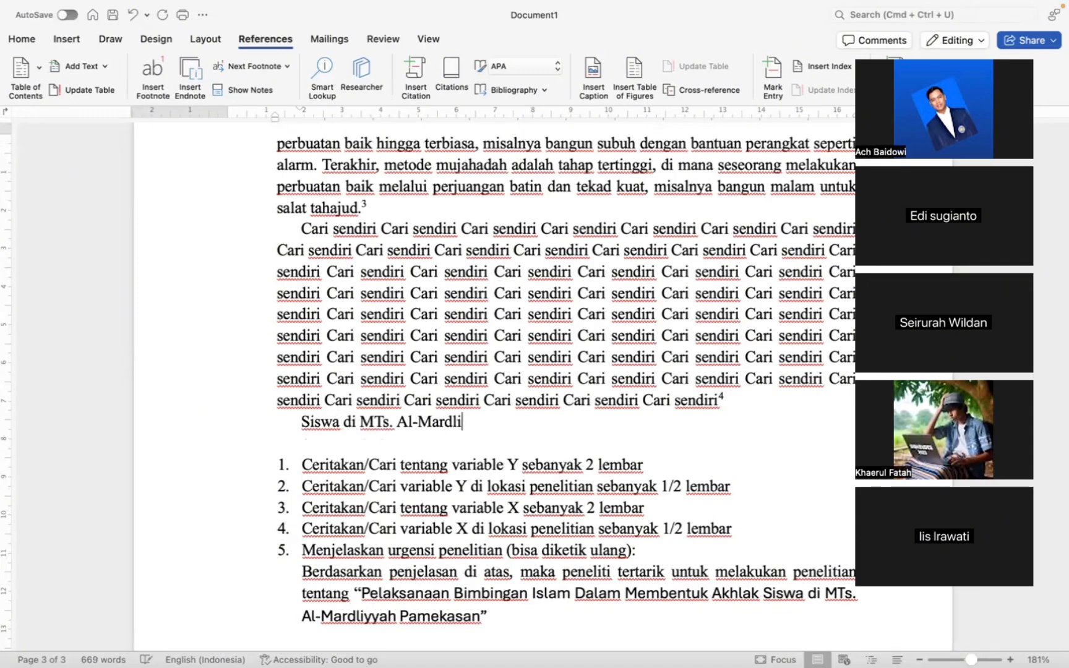
- Insert "Kondisi akhlak" before "Siswa" in the new paragraph and make "siswa" lowercase
key("alt+Left")
key("alt+Left")
key("alt+Left")
key("alt+Left")
type("kondisi")
type(" akhlak")
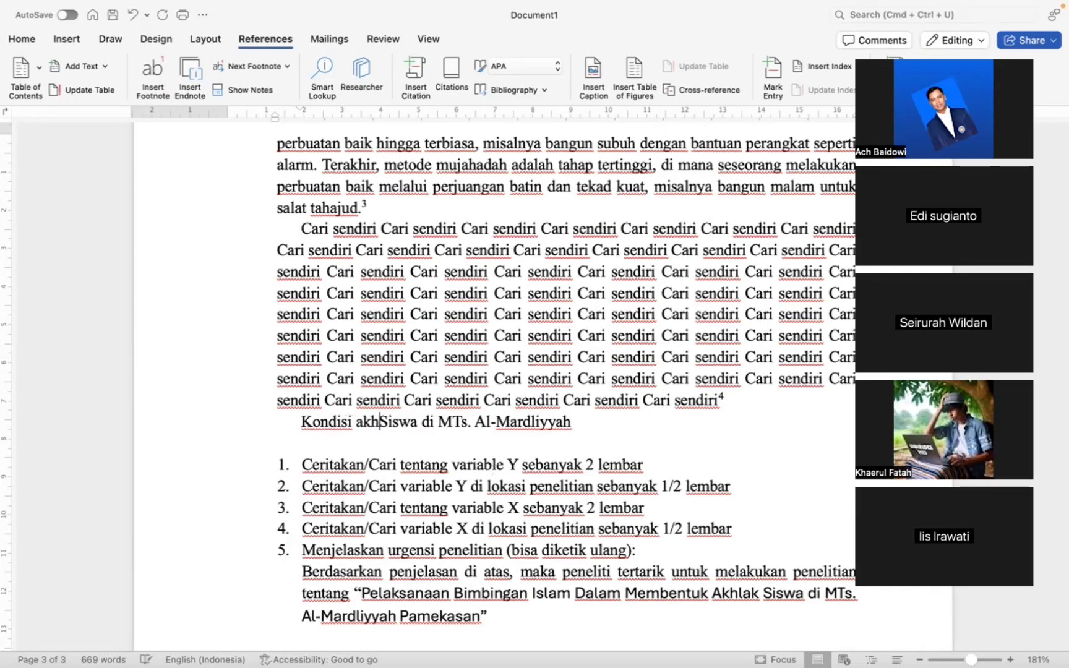
key("alt+Right")
key("Delete")
type("s")
key("alt+Right")
key("alt+Right")
key("alt+Right")
key("alt+Right")
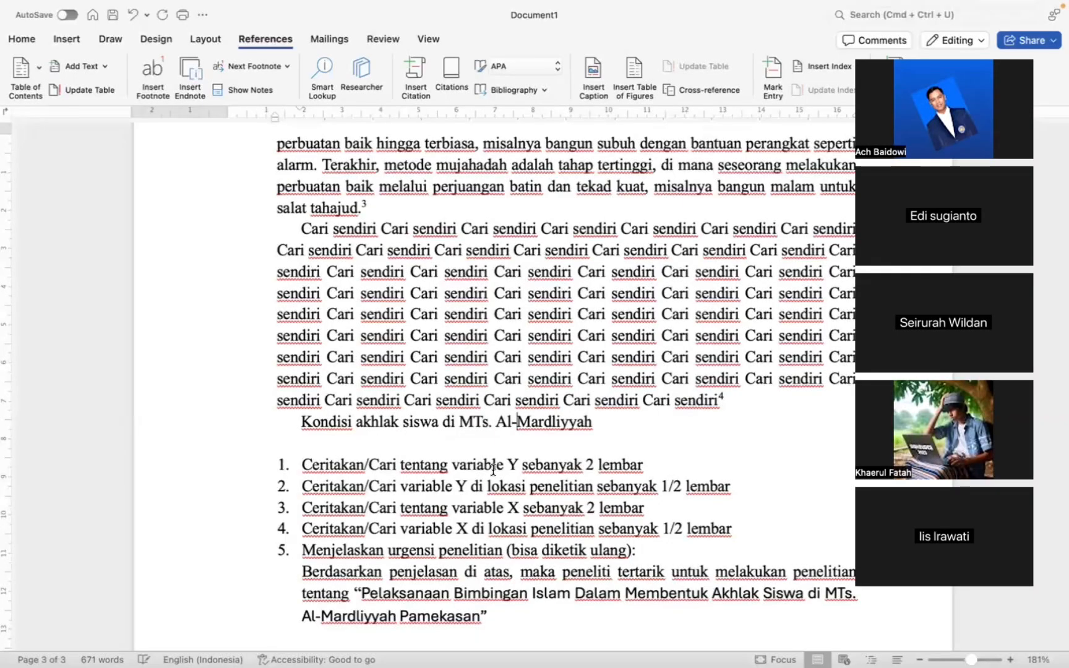
- Continue the sentence after "Al-Mardliyyah" with "Pamekasan tidak semua berakhlak baik"
type("Pamekasan tidak semua ber")
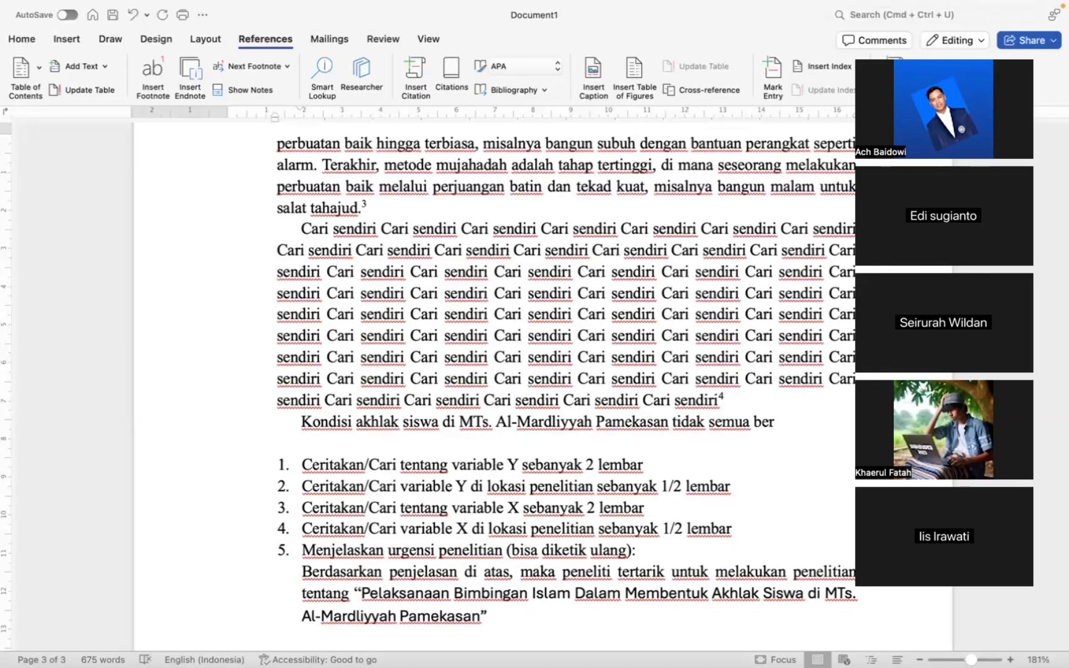
type("kh")
key("BackSpace")
key("BackSpace")
type("rakhlak baik,")
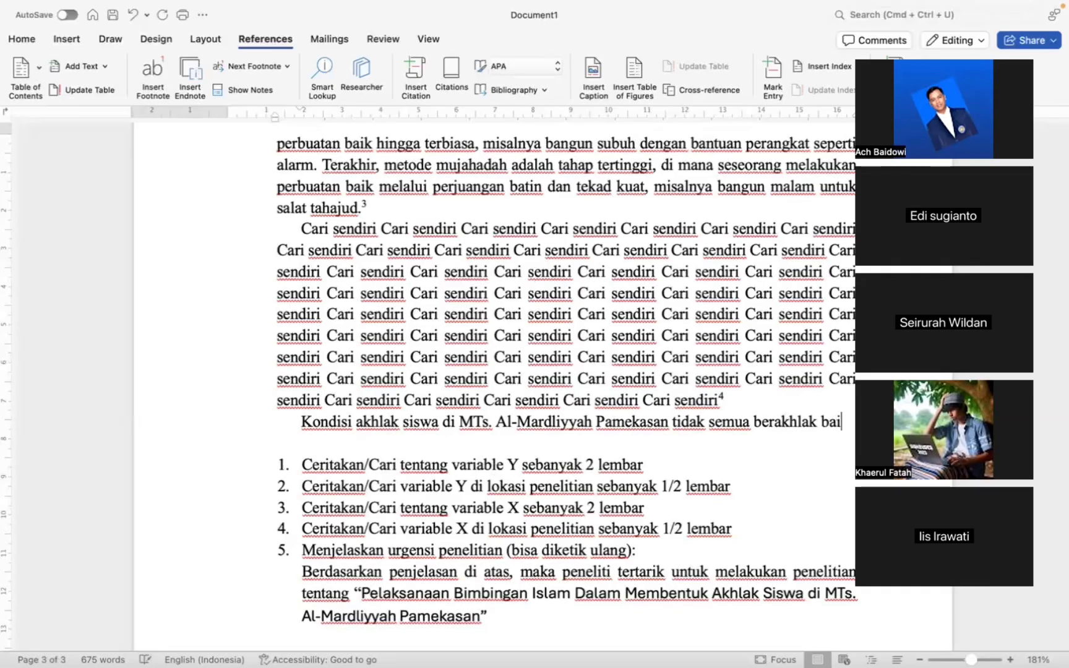
key("BackSpace")
type("k")
- Complete the sentence with ", ada beberapa siswa yang akhlaknya kurang baik."
type(", ada ")
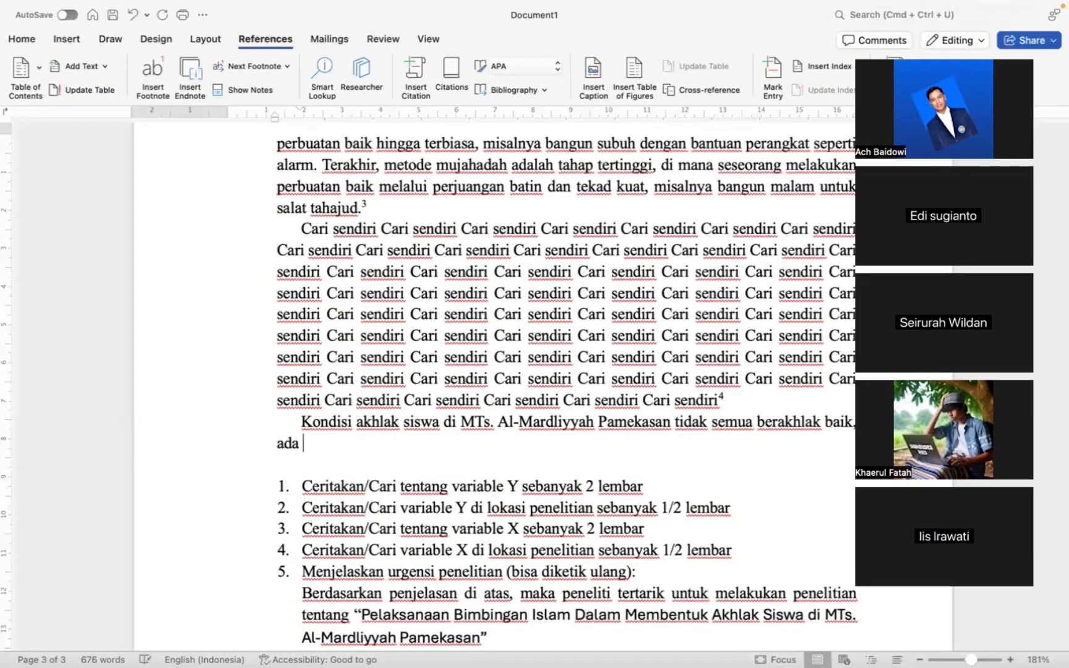
type("beberapa sisw")
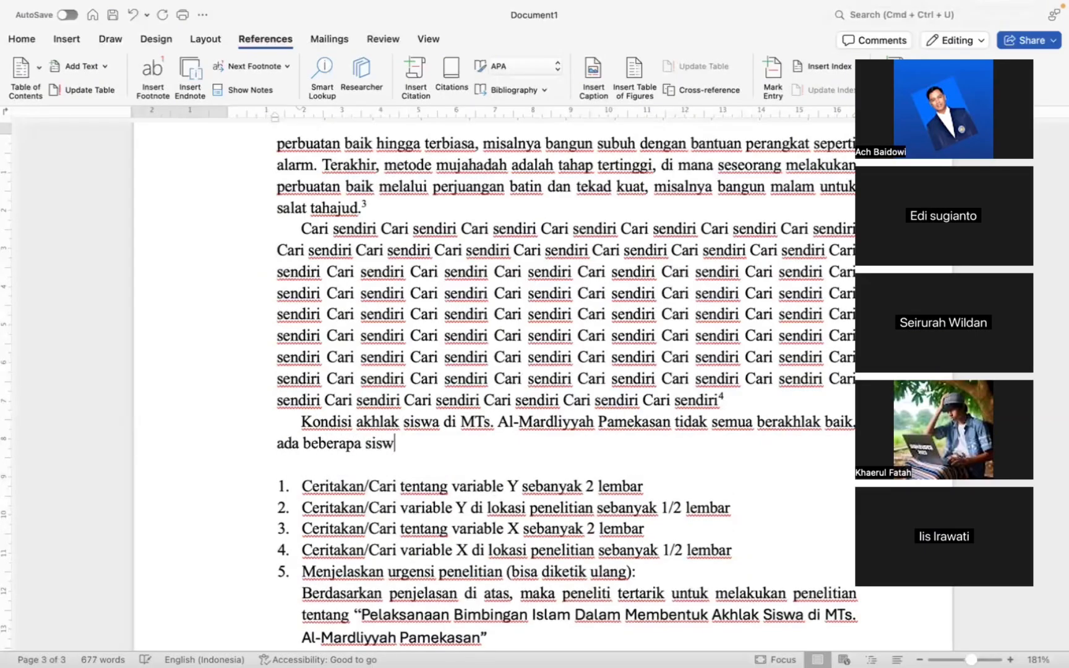
type("a yang akh")
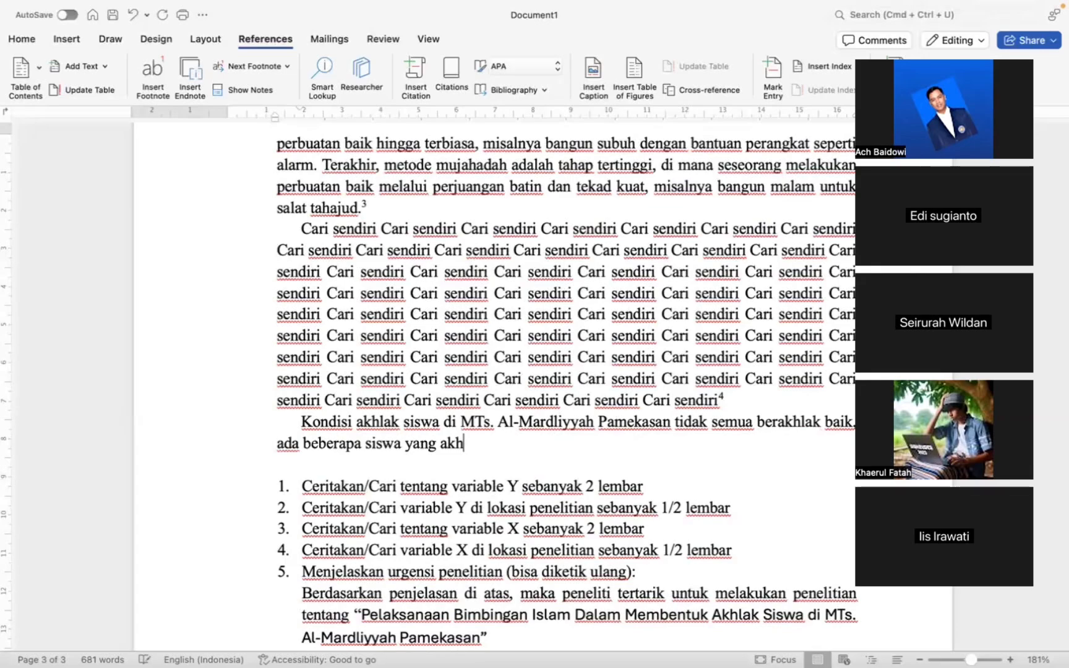
type("laknya ku")
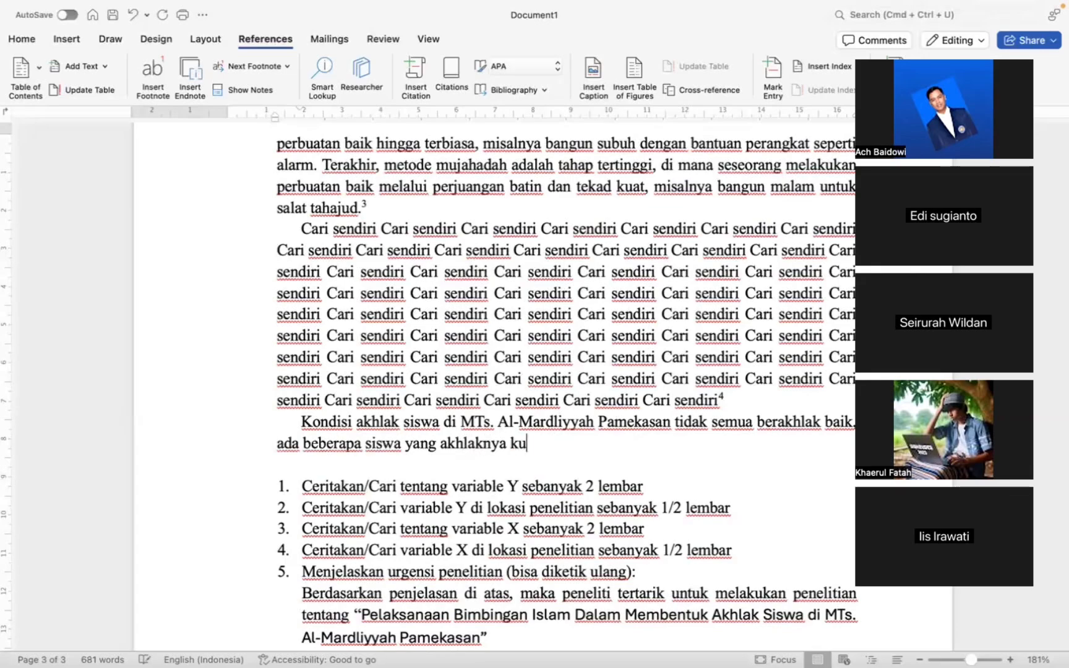
type("rang baik. mius")
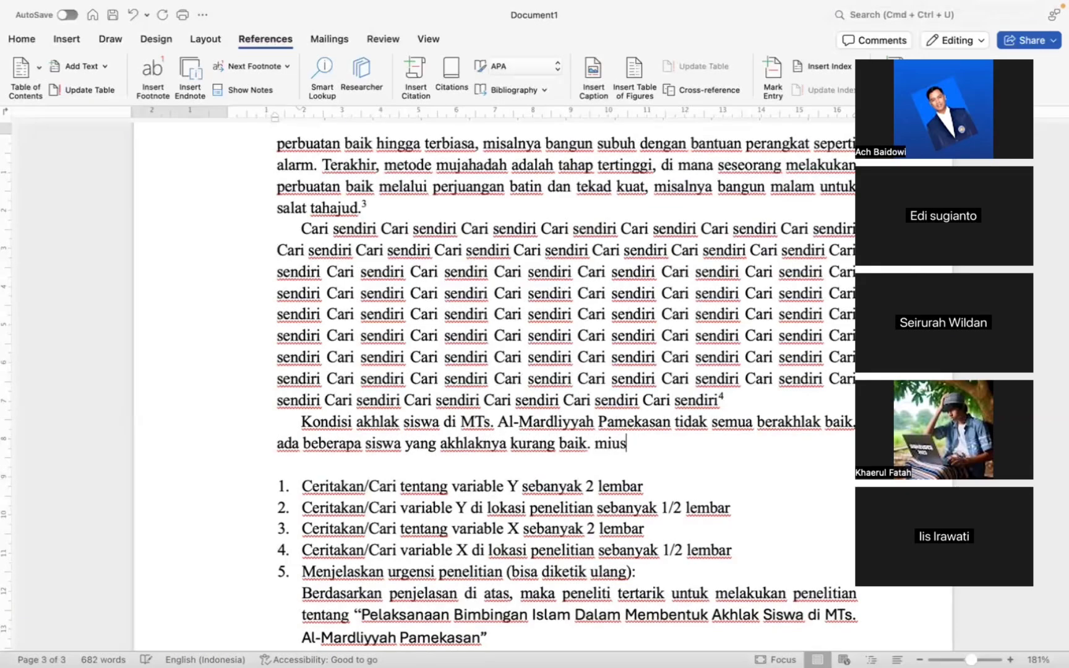
- Add the example "Misalnya ada siswa yang memakai searagam tidak rapi" after "kurang baik." in the akhlak paragraph
key("BackSpace")
type("salnya")
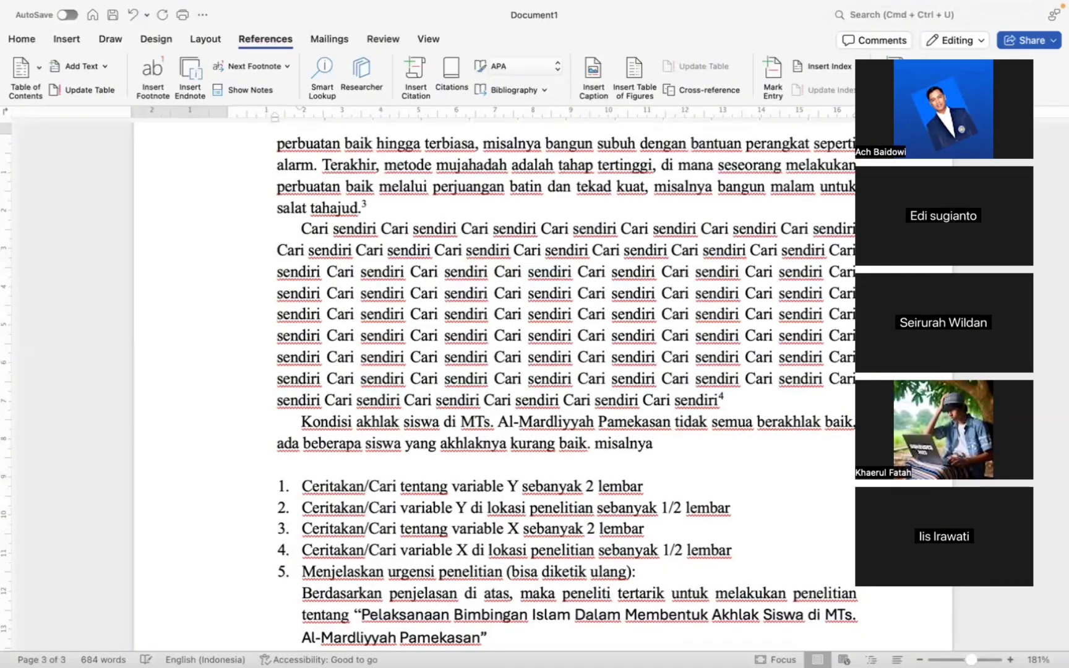
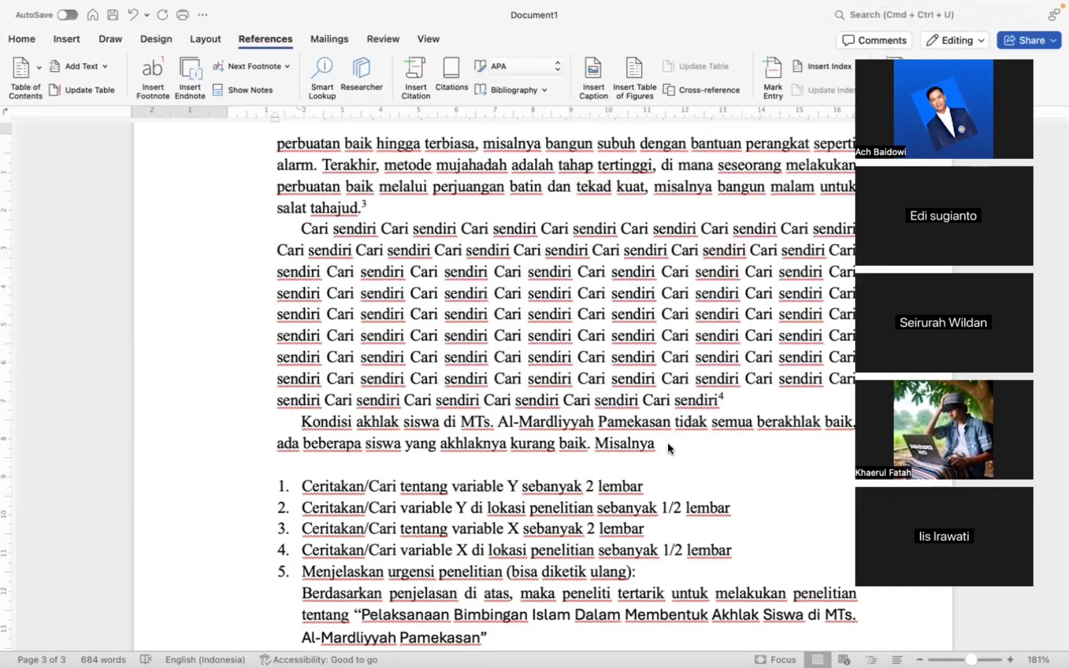
type("ada siswa yang me")
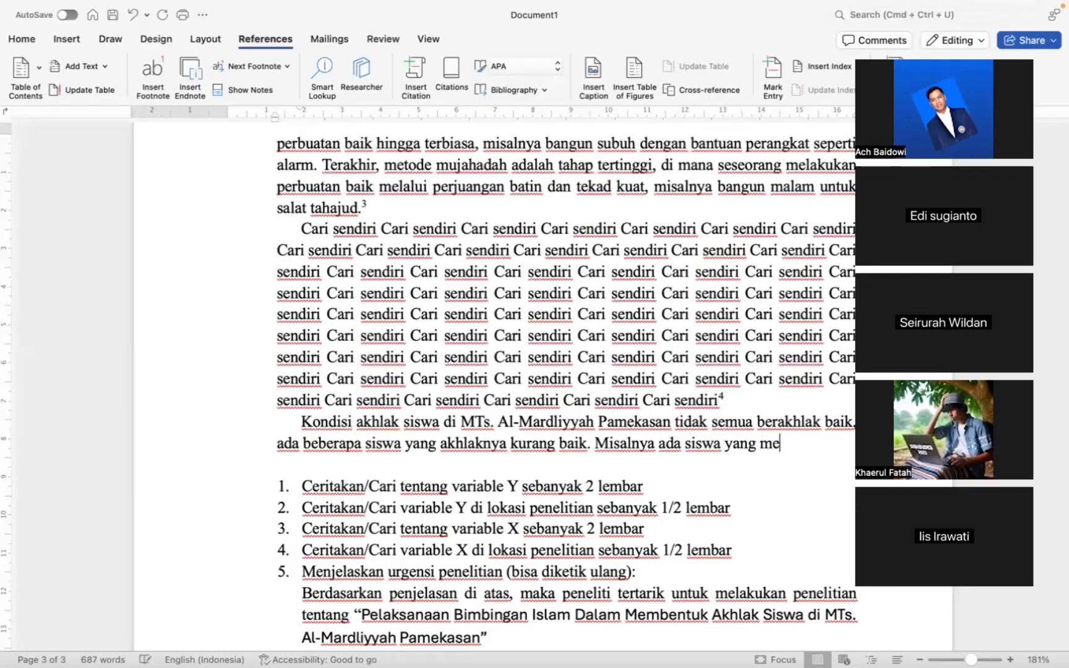
type("makai searagam ")
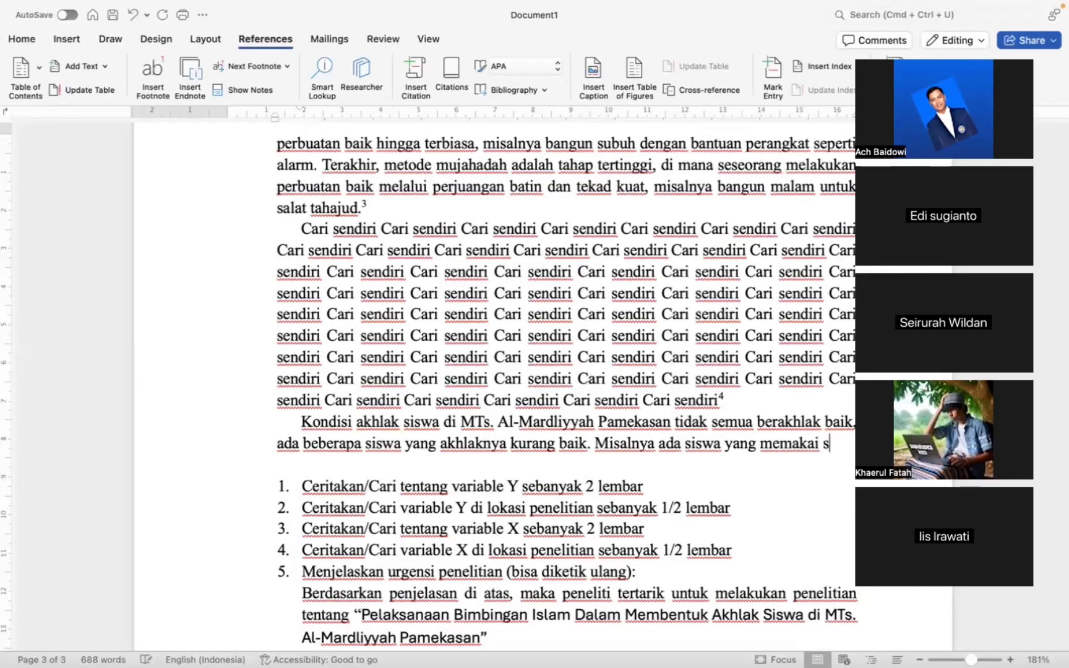
type("tidak rapi")
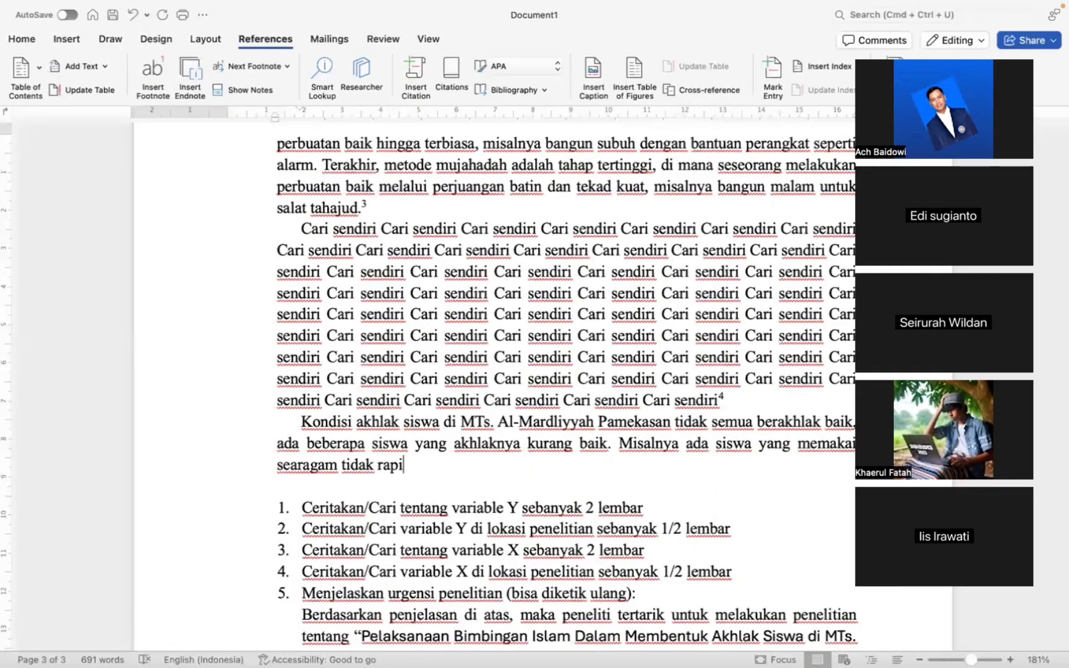
- End that sentence, add "Selain itu ada siswa yan jika istirahat merokok di luar pagar." and begin another with "Dan"
type(", ")
type("se")
key("BackSpace")
key("BackSpace")
key("BackSpace")
type("Selaian ad")
key("BackSpace")
key("BackSpace")
key("BackSpace")
key("BackSpace")
key("BackSpace")
type("n itu ada siswa yan ")
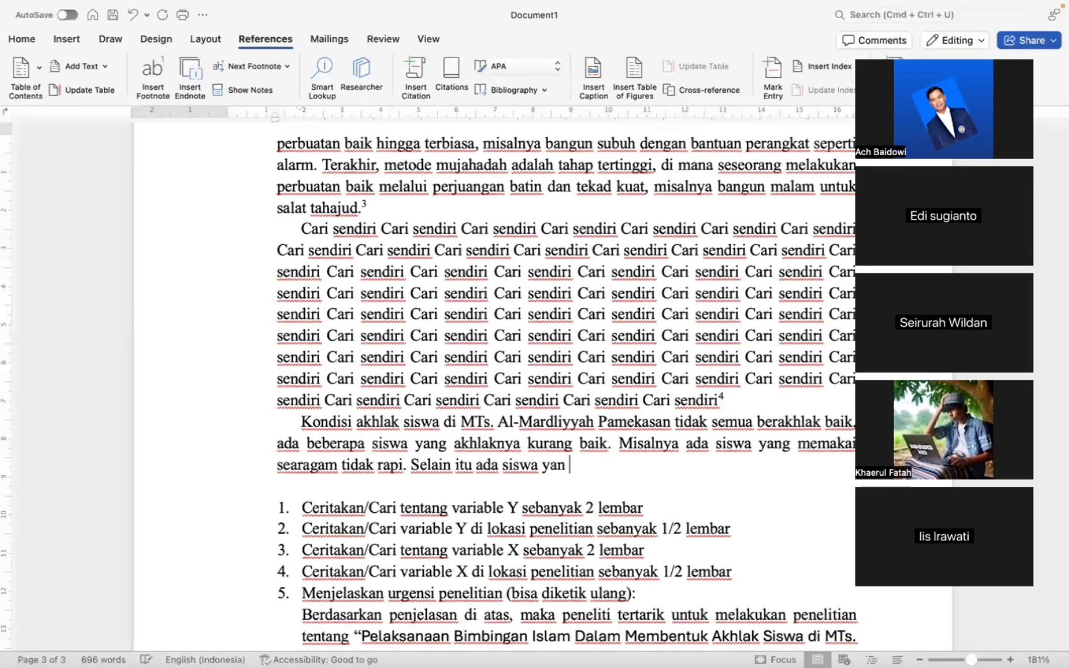
type("jika ist")
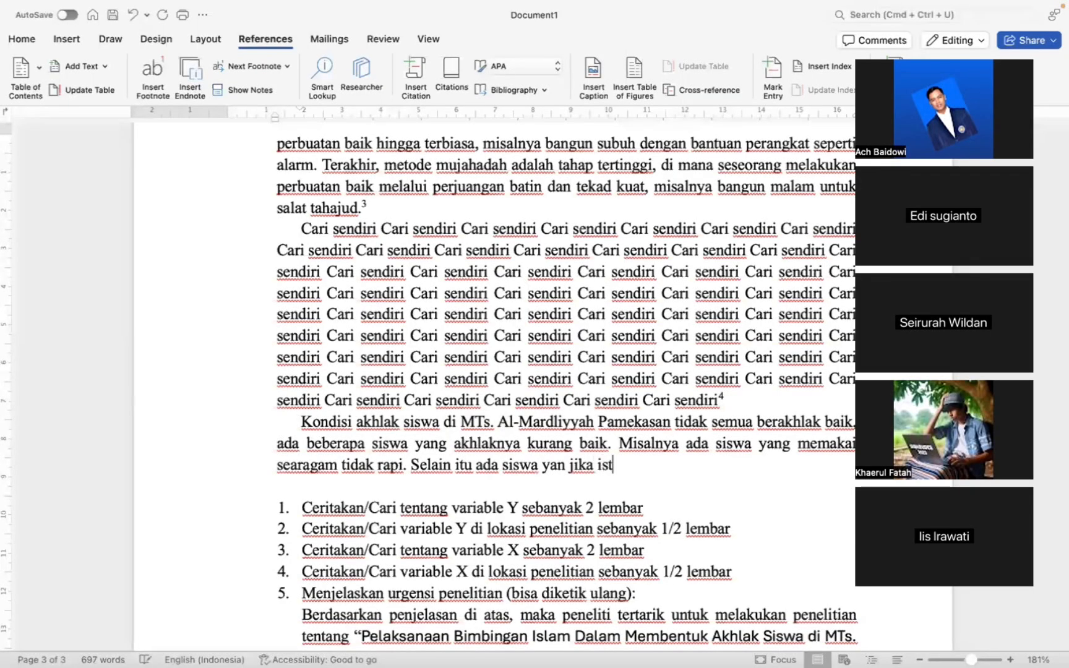
type("irahat mero")
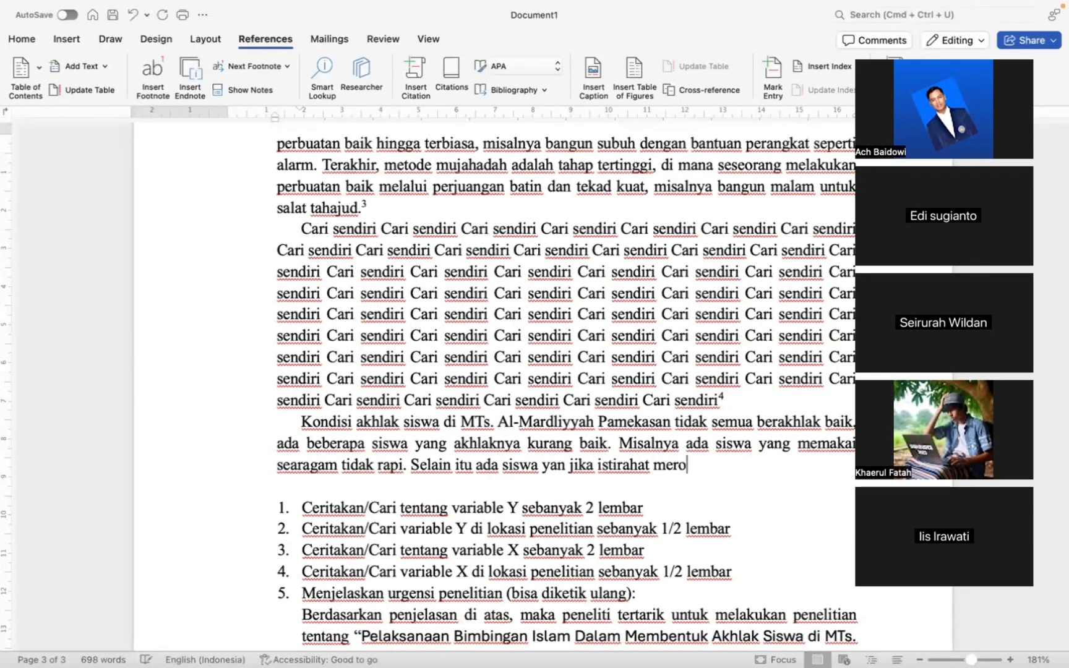
type("kok di luar")
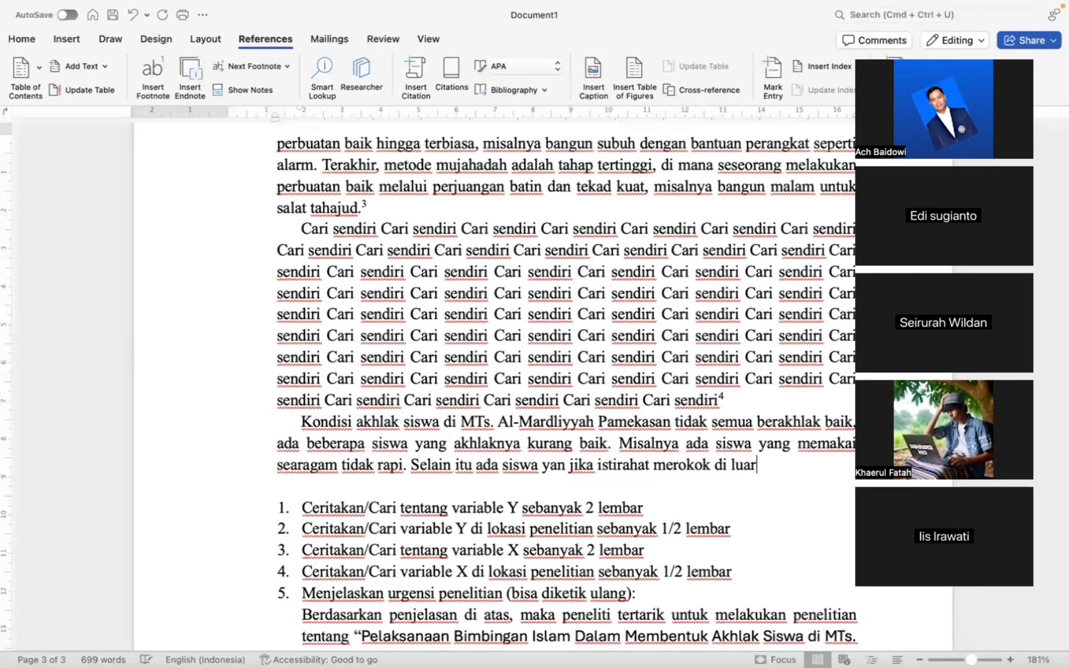
type(" pagar. Dan ")
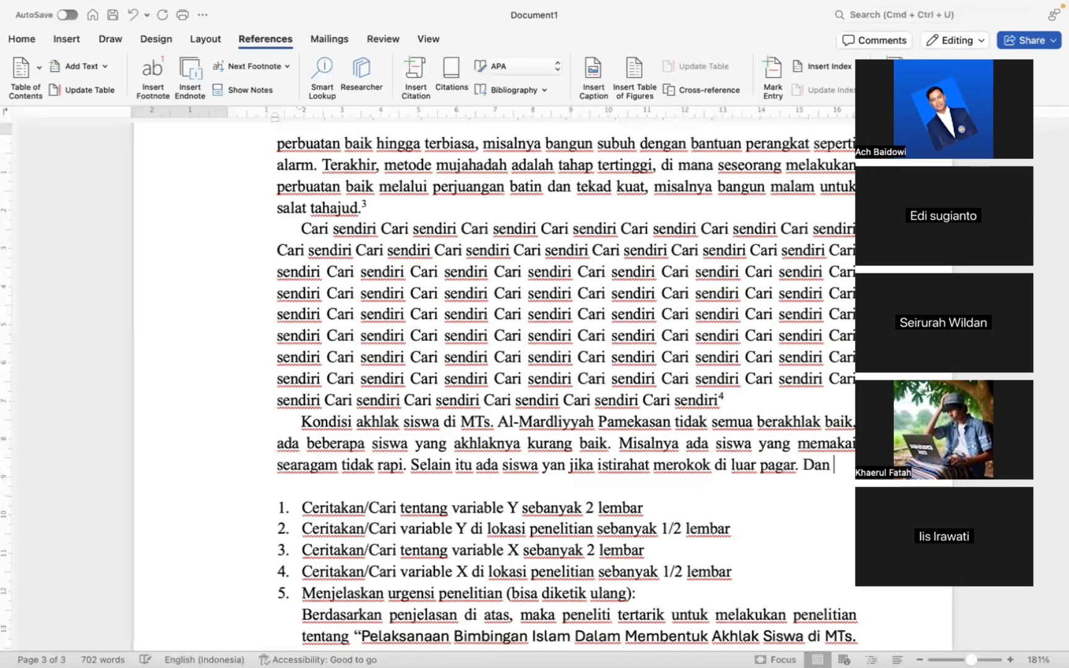
- Continue the sentence after "Dan" with "jua siswa yan mara-marah pada temanya"
type("jua siswa yan ")
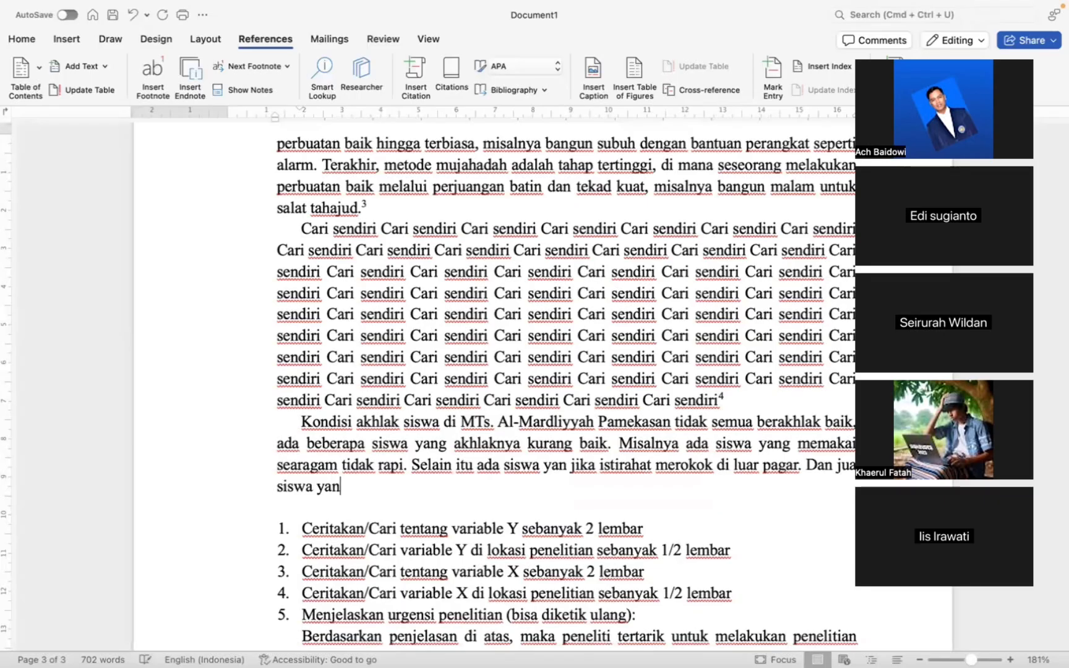
type("mara-ma")
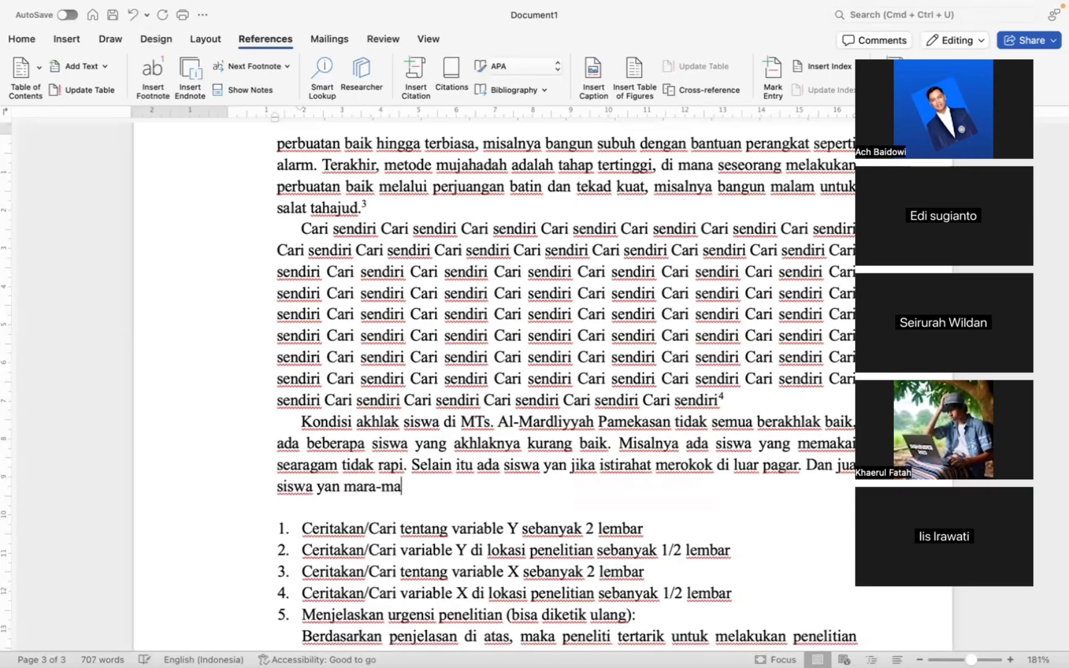
type("rah pada temennta")
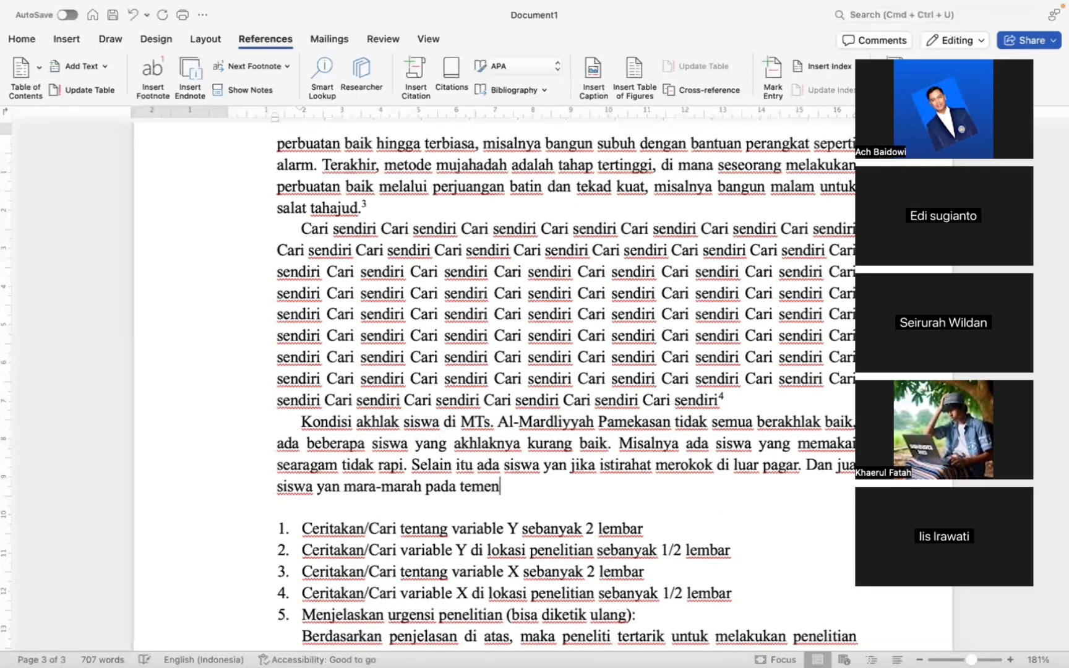
key("BackSpace")
key("BackSpace")
key("BackSpace")
key("BackSpace")
key("BackSpace")
type("anya")
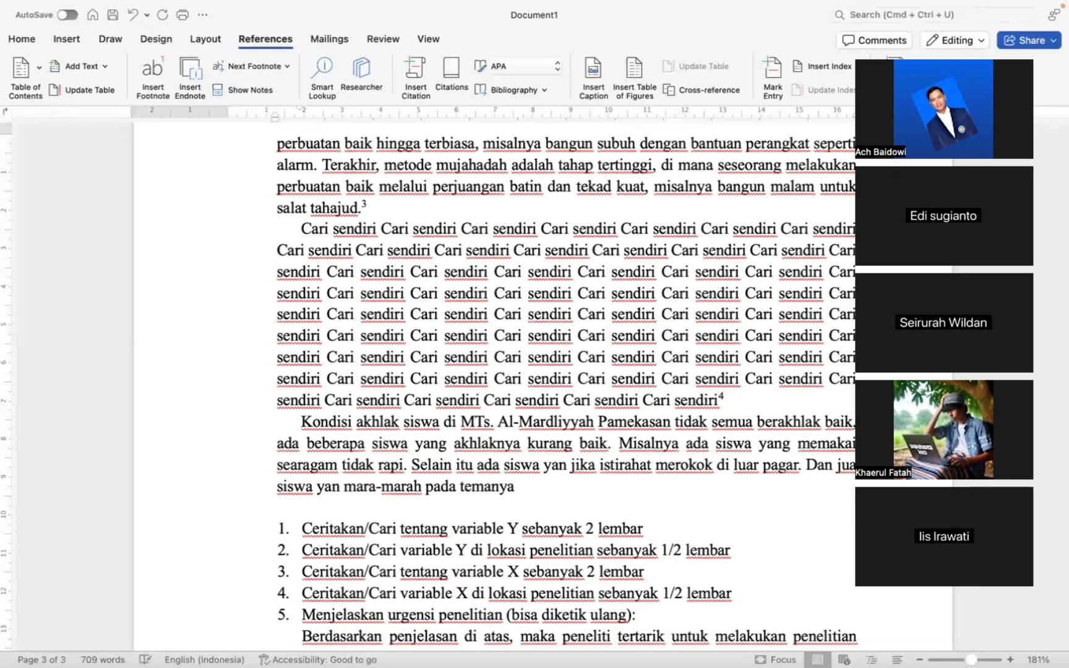
- Copy the whole "Kondisi akhlak siswa" passage and paste it twice at the end of the same paragraph
double_click(507, 442)
left_click_drag(301, 422, 490, 487)
key("super+c")
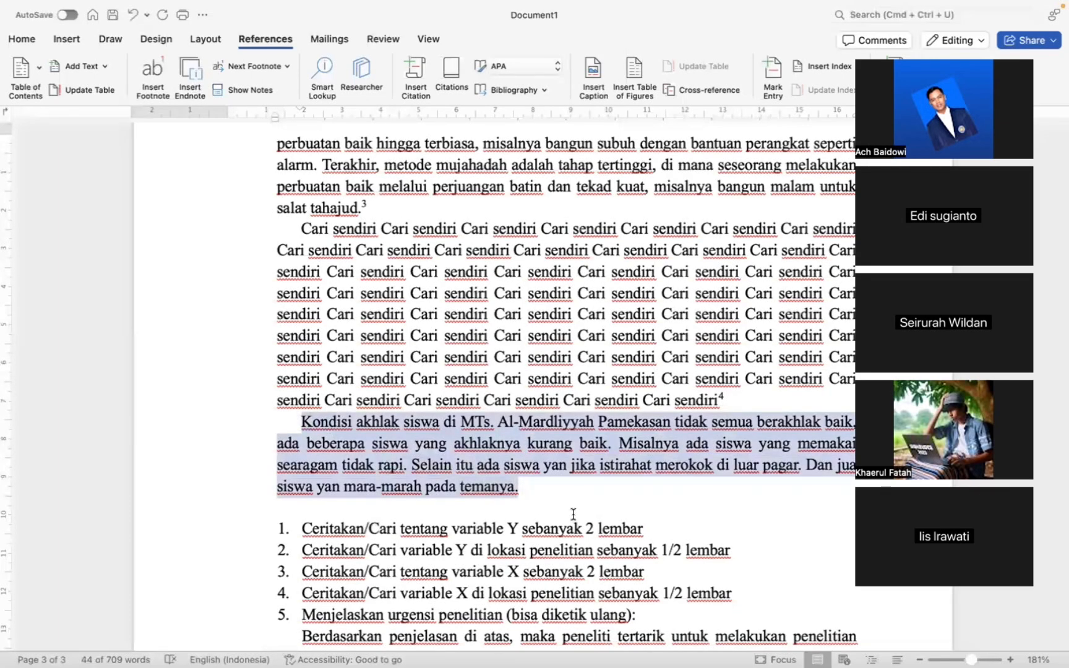
left_click(573, 514)
key("super+v")
key("super+v")
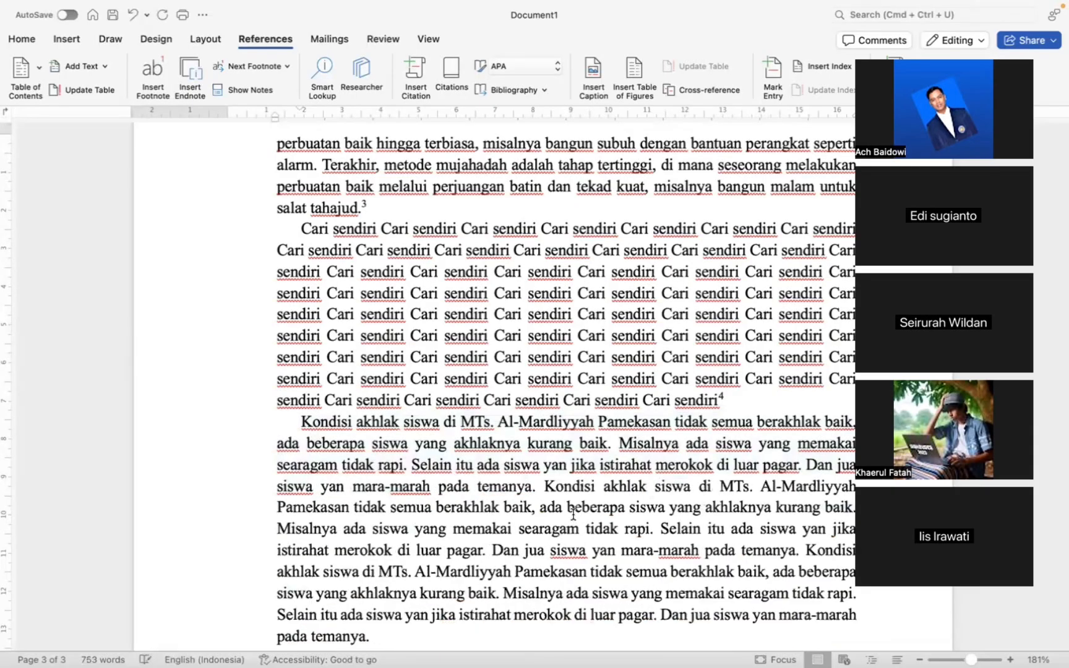
- Review the lengthened "Kondisi akhlak siswa" paragraph, from its opening statement and school name to the examples of student behaviour
scroll(587, 461, "down", 1)
left_click(301, 399)
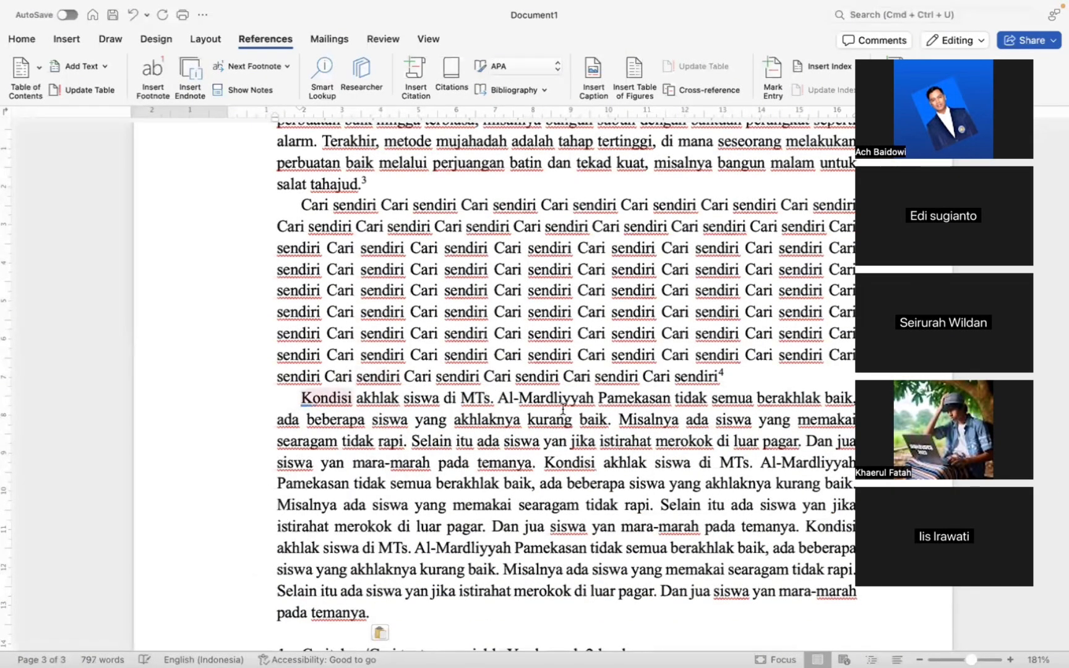
left_click(279, 421)
left_click_drag(302, 398, 424, 547)
left_click_drag(506, 543, 850, 551)
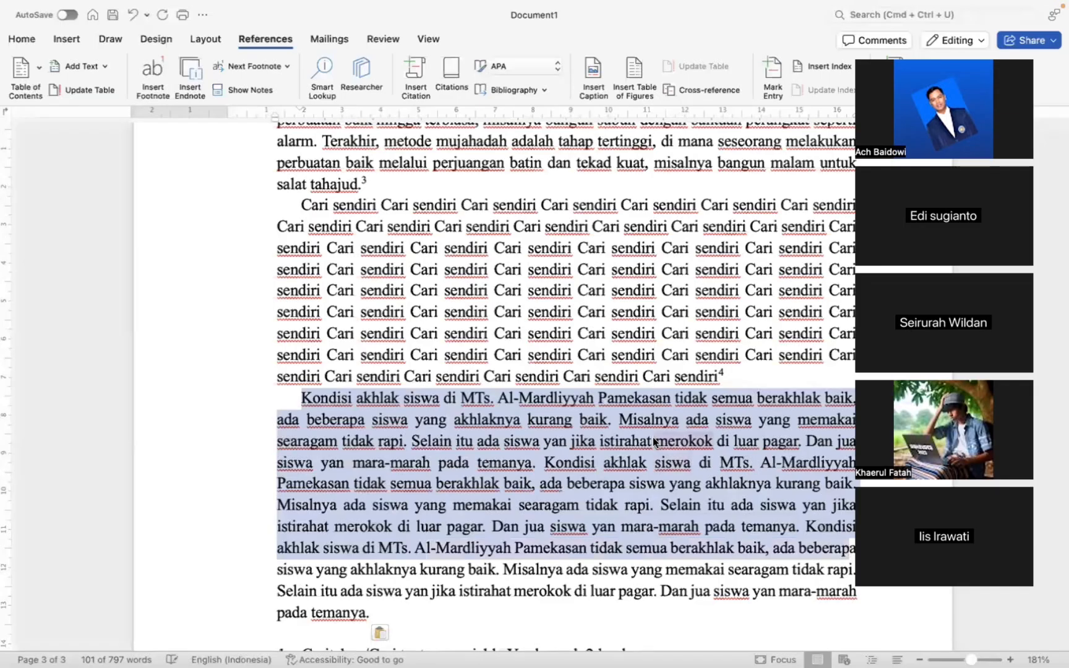
scroll(652, 436, "up", 5)
scroll(652, 437, "down", 7)
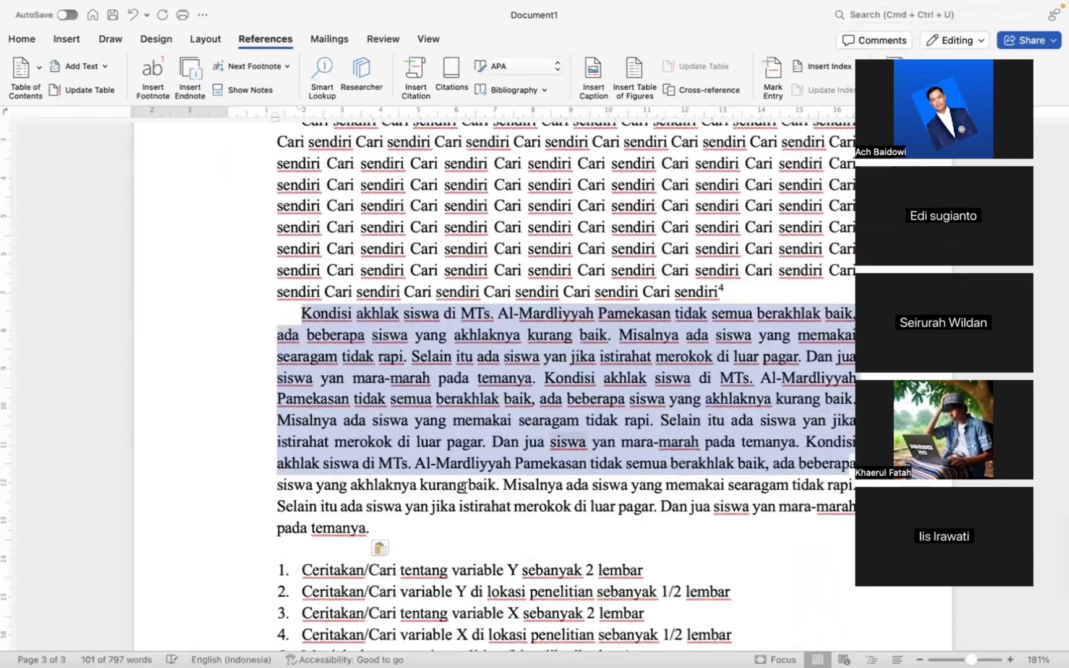
left_click(533, 379, "shift")
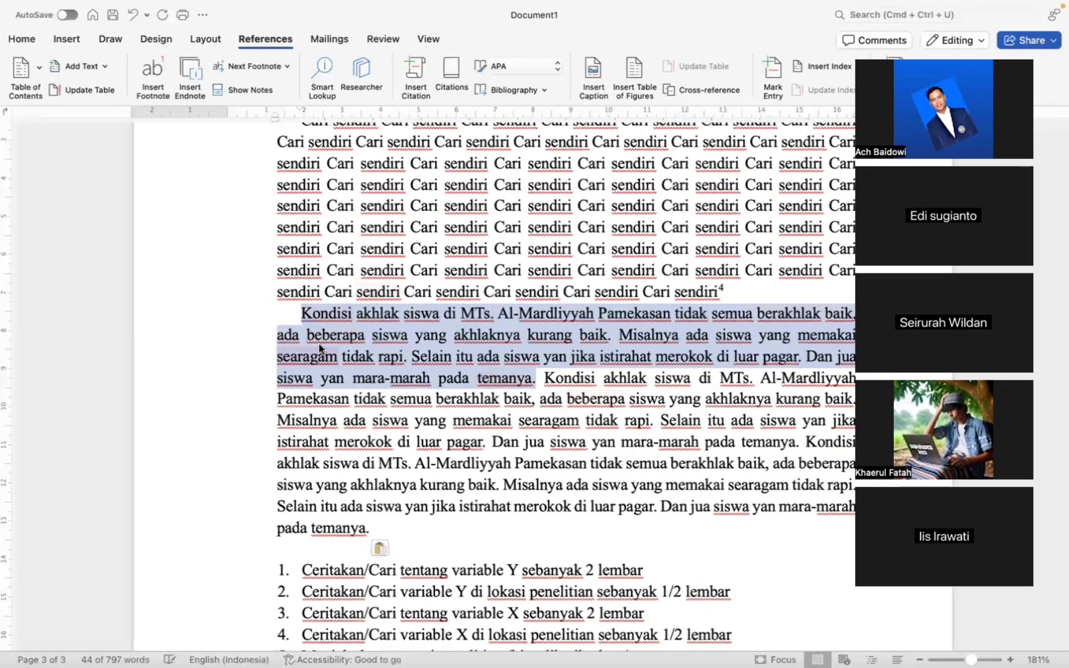
left_click(370, 356)
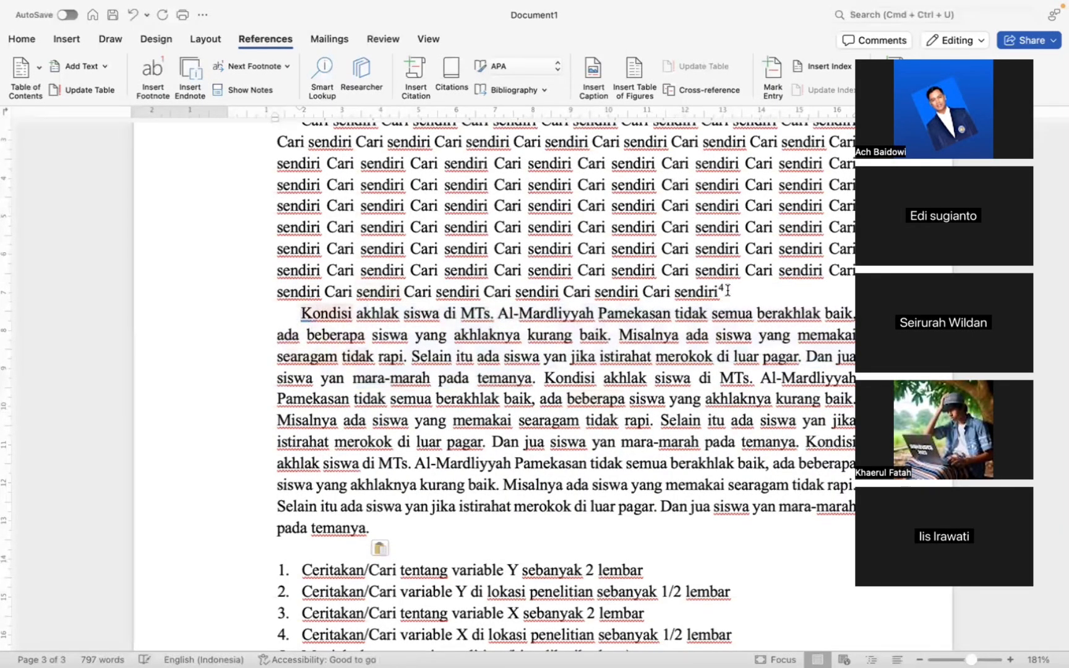
left_click_drag(619, 334, 529, 382)
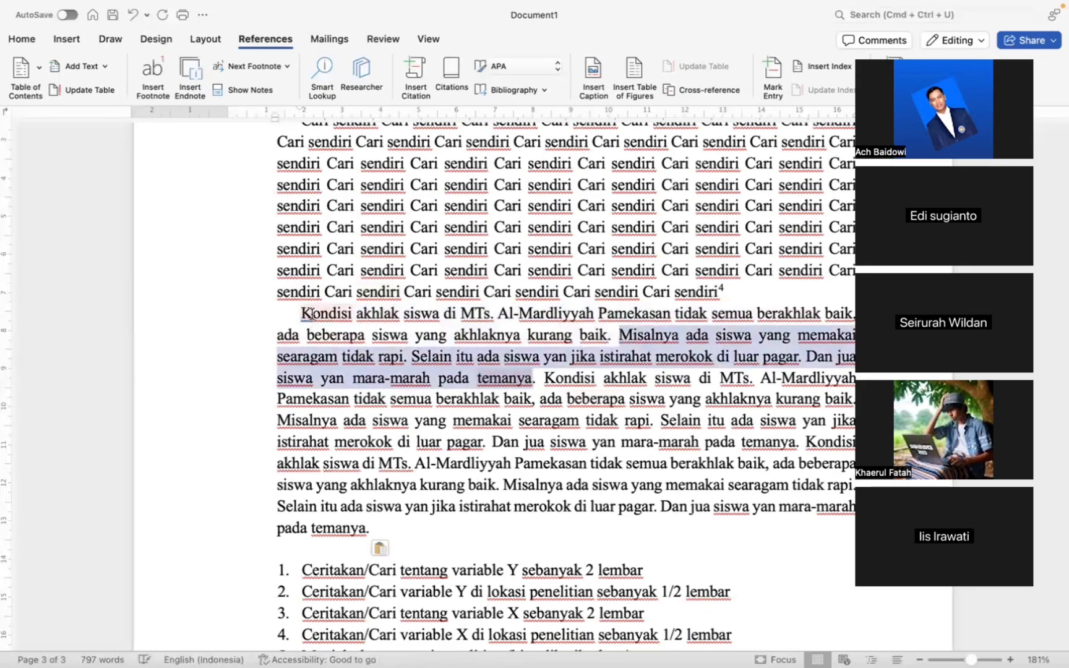
left_click_drag(302, 313, 511, 416)
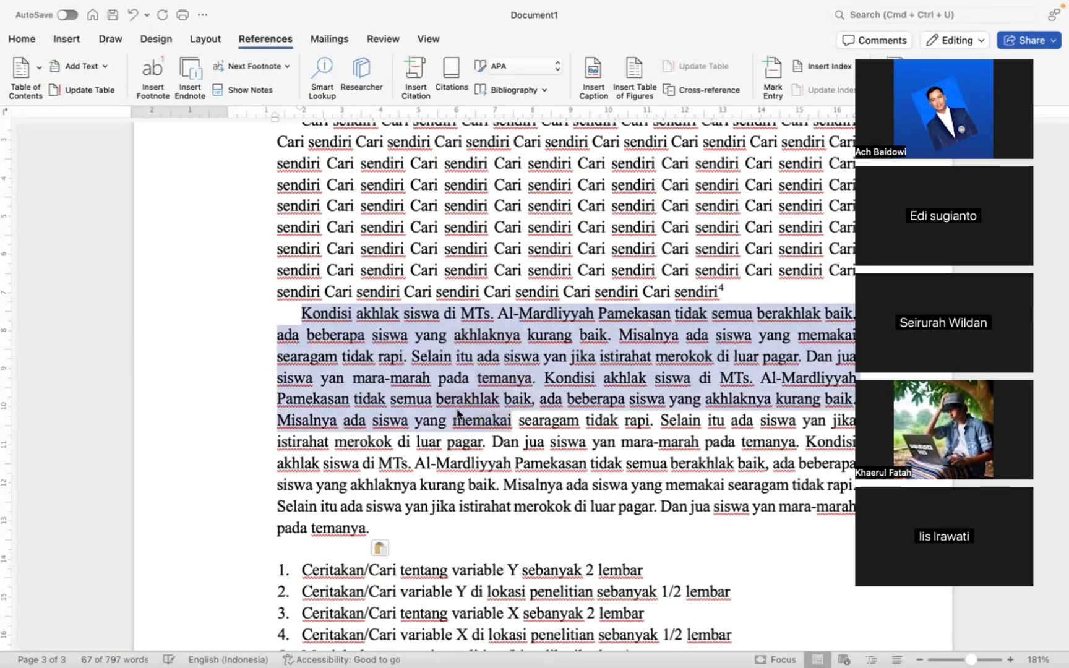
left_click(439, 542)
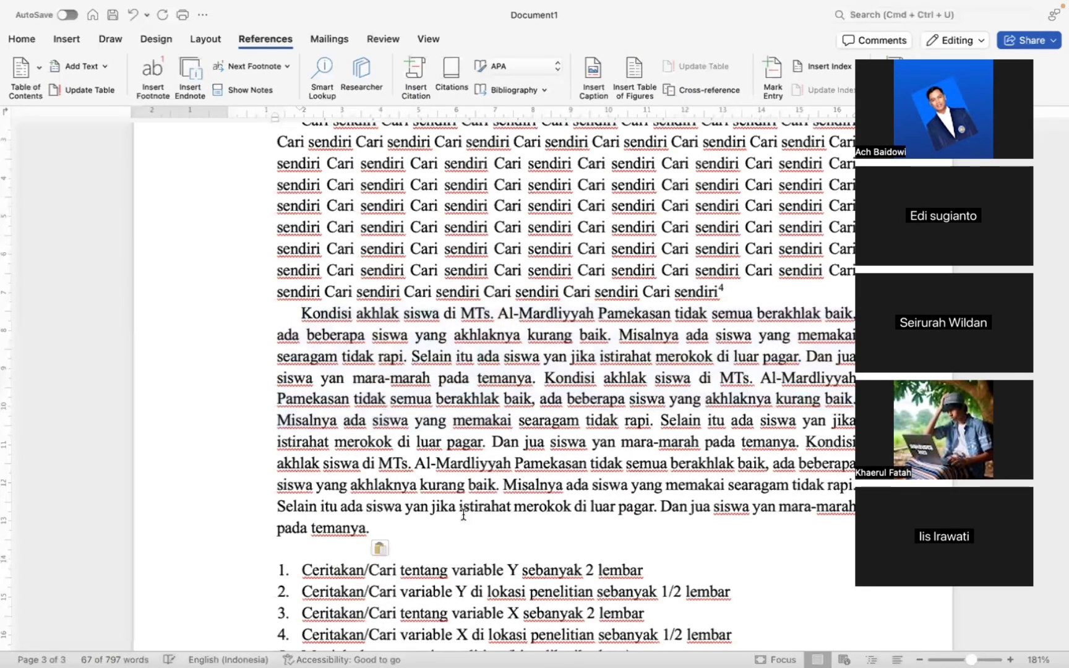
key("Left")
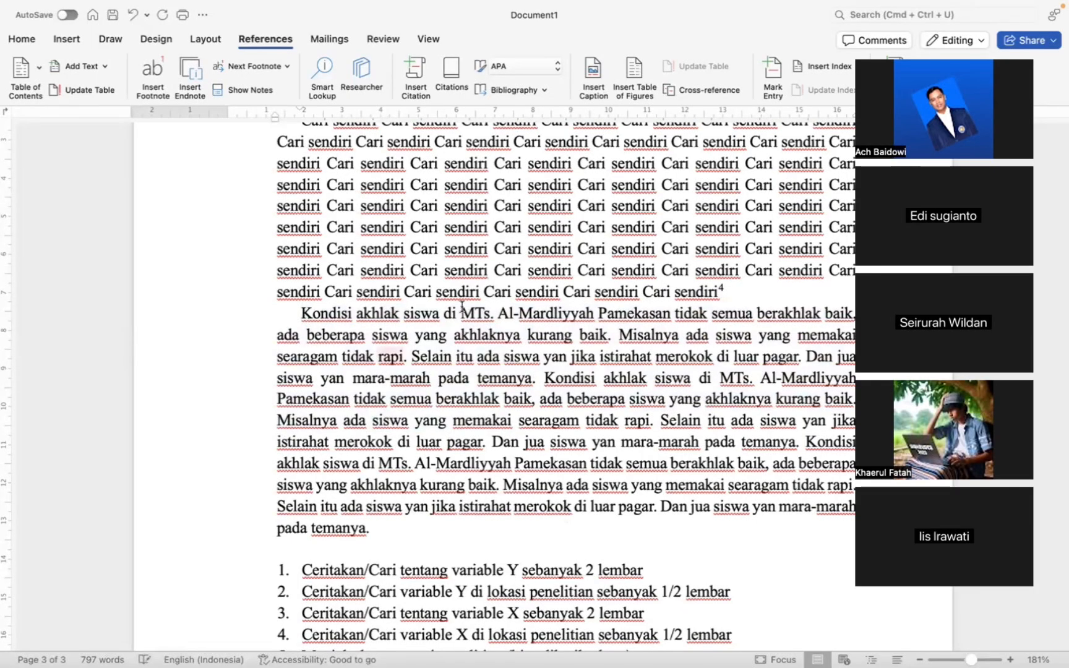
left_click_drag(461, 312, 640, 315)
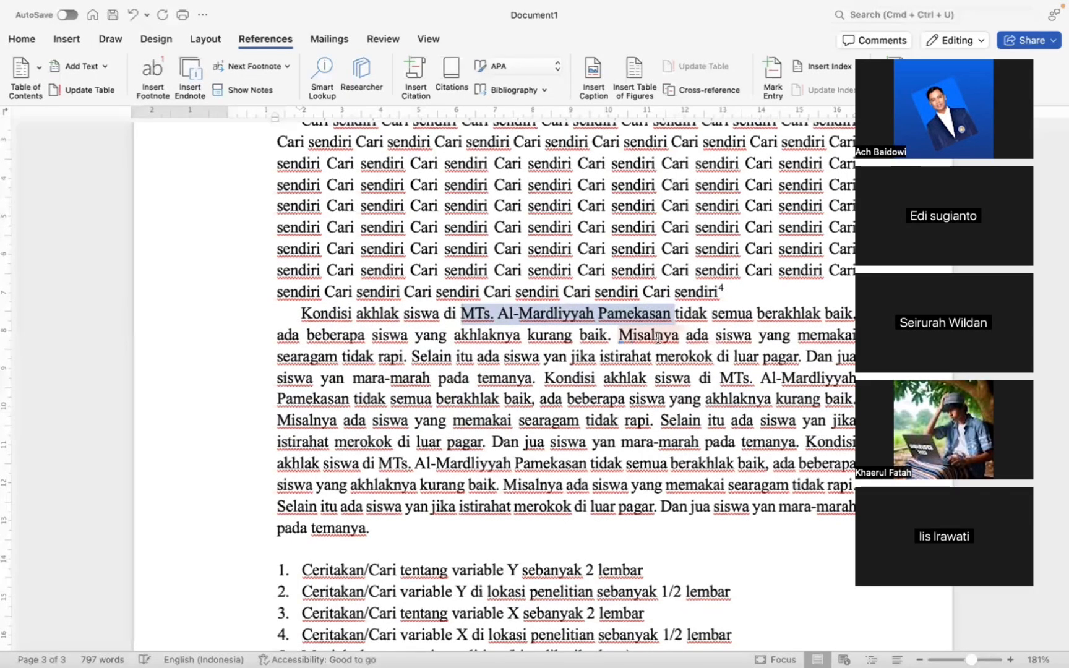
left_click(391, 530)
- Check outline point 3 about variable X against "PELAKSANAAN BIMBINGAN ISLAM" in the thesis title on the first page
scroll(390, 531, "down", 3)
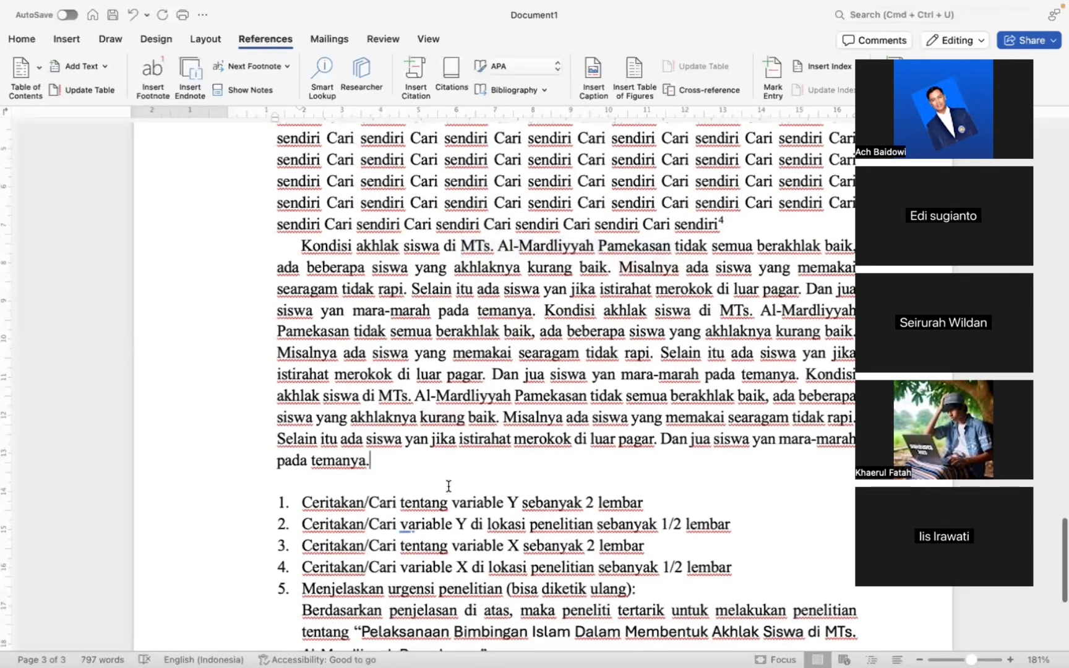
scroll(448, 486, "down", 3)
left_click_drag(303, 487, 618, 488)
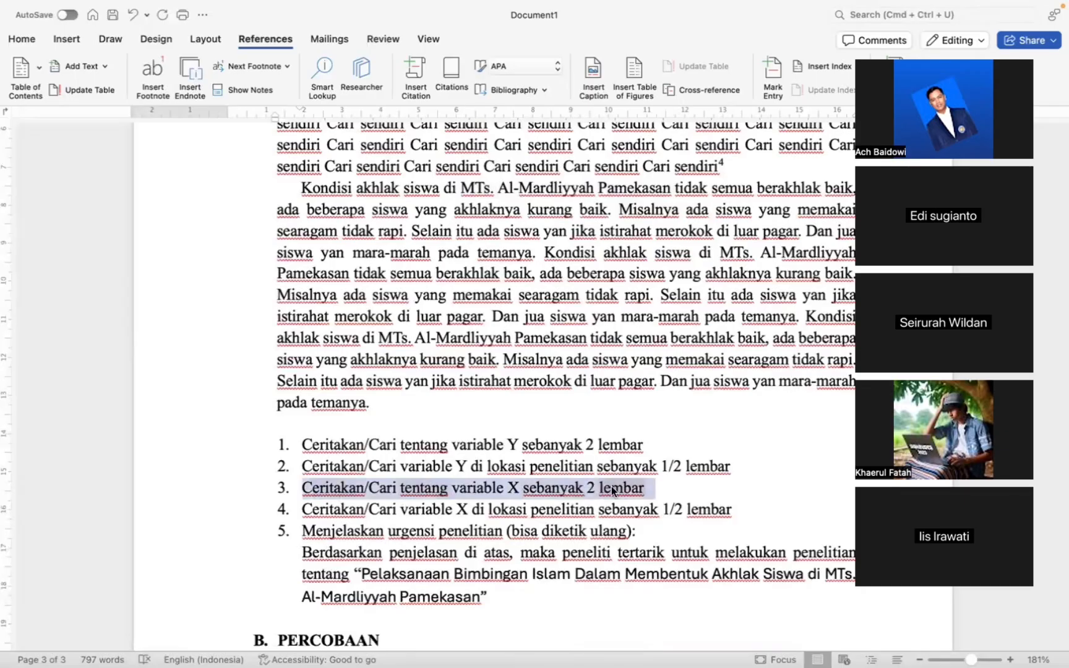
scroll(515, 468, "up", 15)
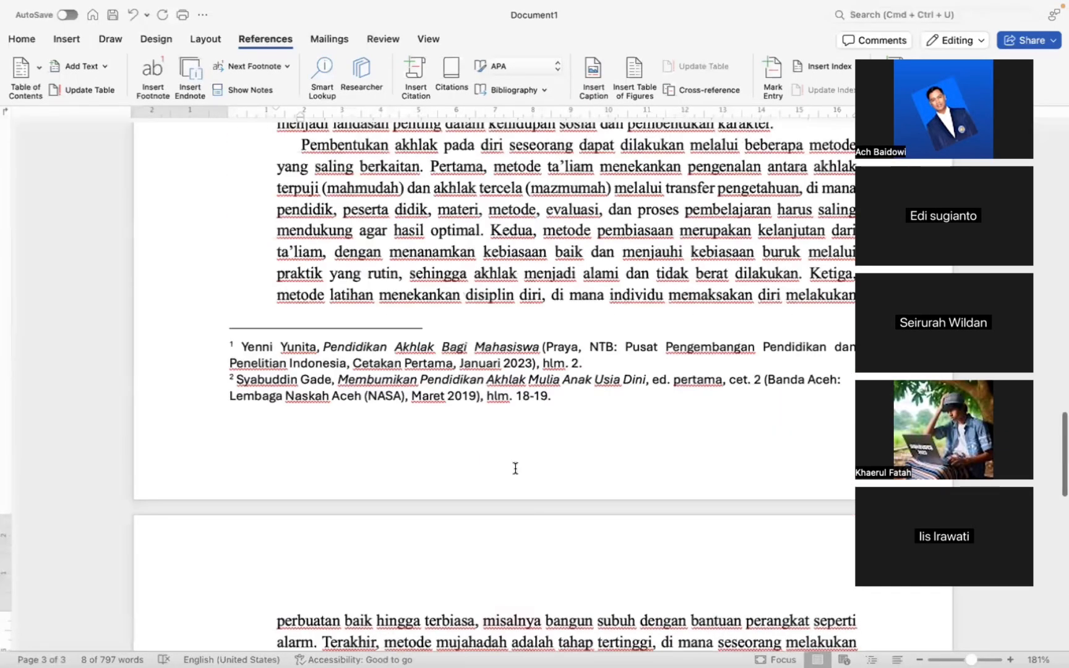
scroll(515, 468, "up", 10)
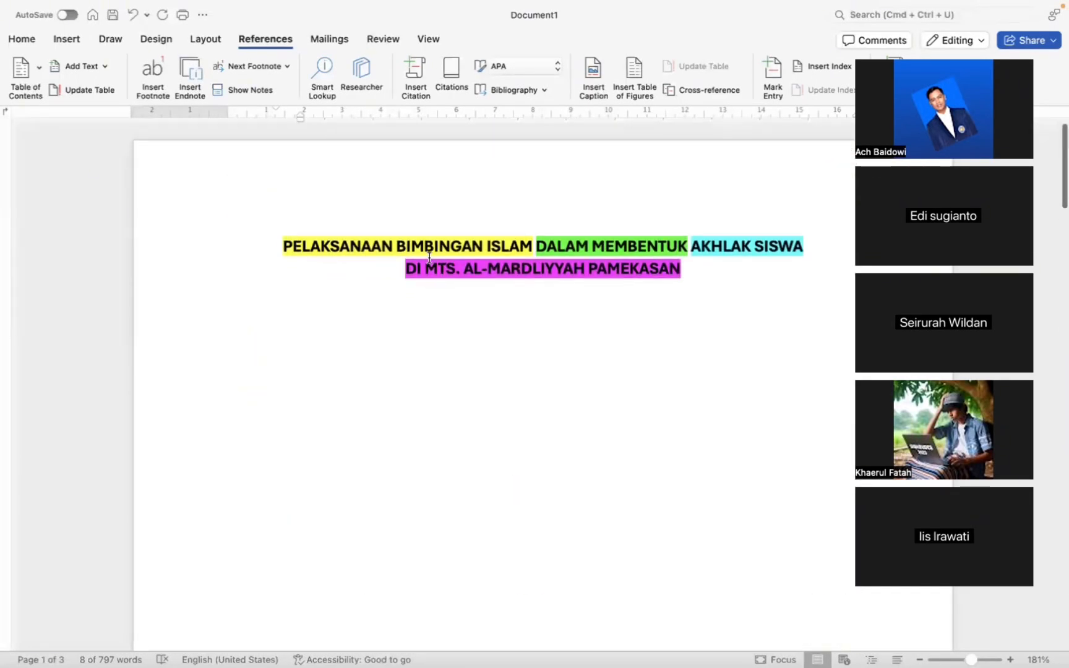
left_click_drag(409, 244, 510, 247)
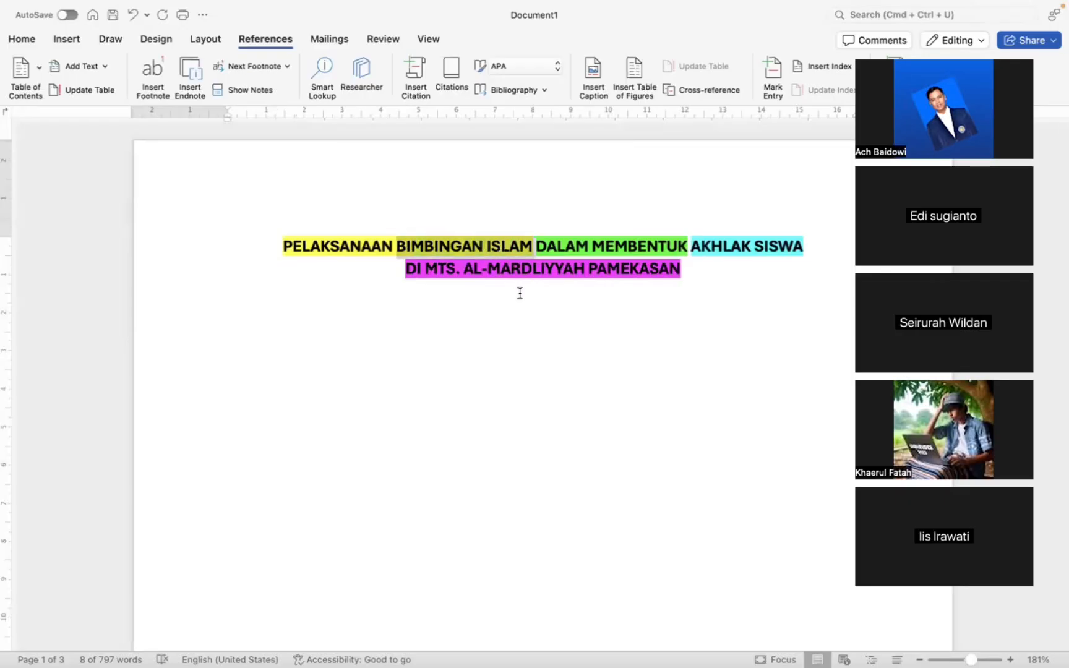
left_click_drag(313, 246, 504, 238)
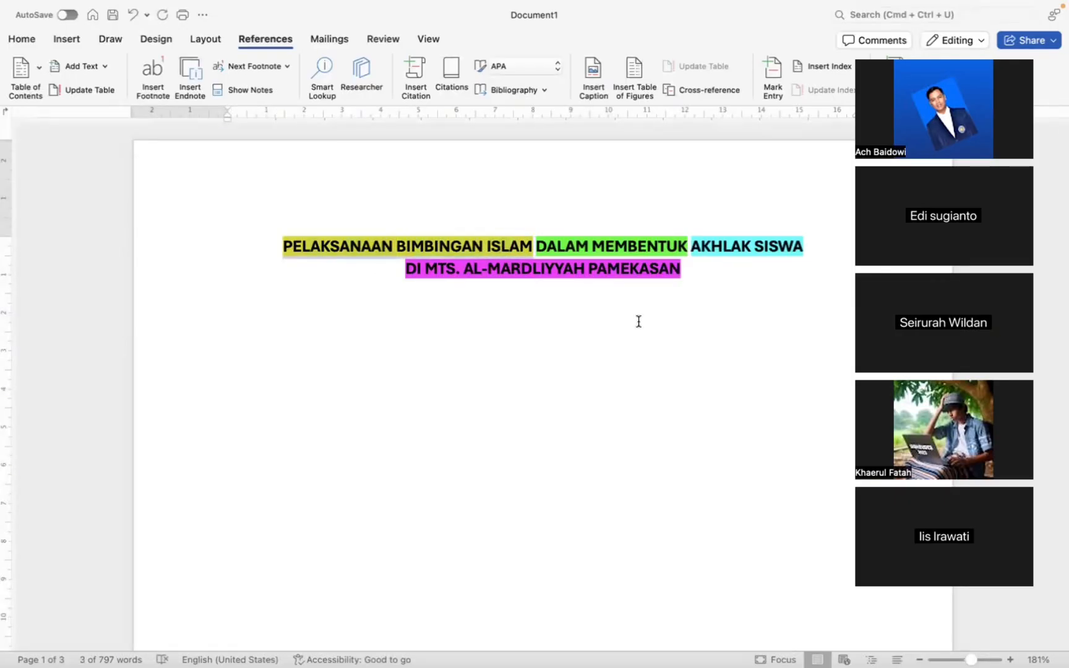
- Switch to Safari, show the Google results for "AKHLAK SISWA PDF BUKU" and close the repository.uinsu.ac.id PDF page
key("ctrl+Left")
key("ctrl+Right")
key("ctrl+Right")
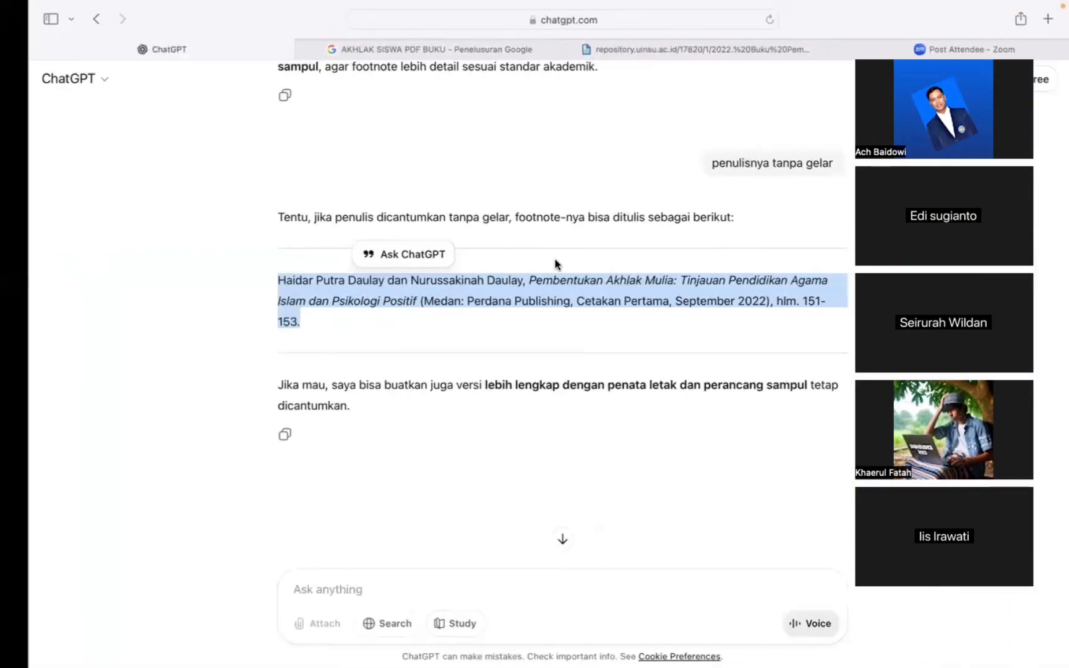
left_click(396, 43)
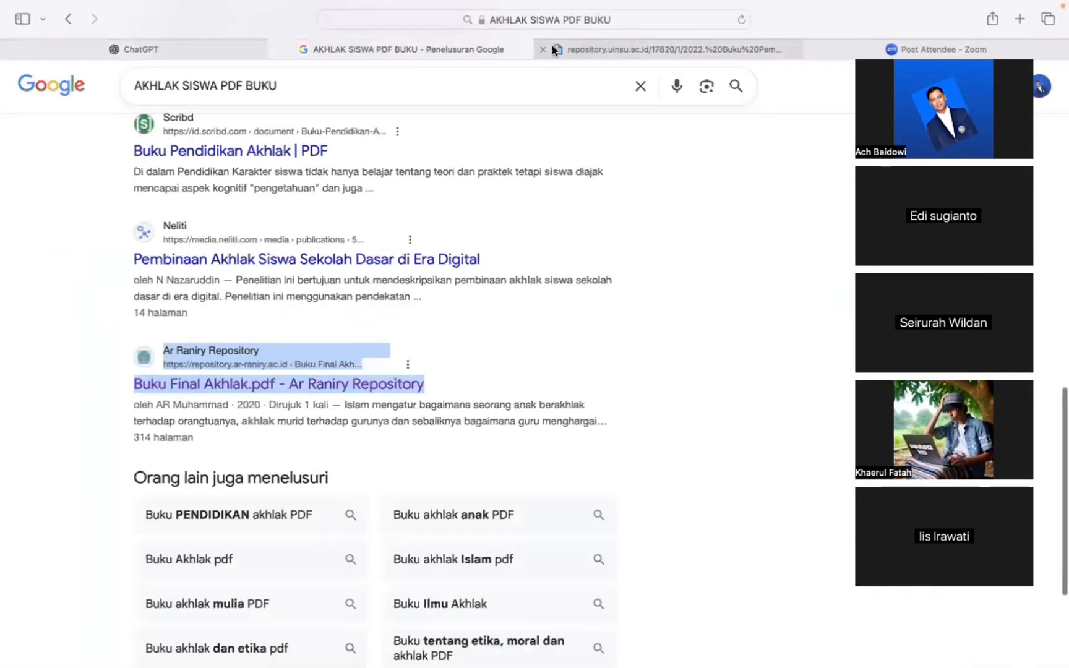
left_click(543, 49)
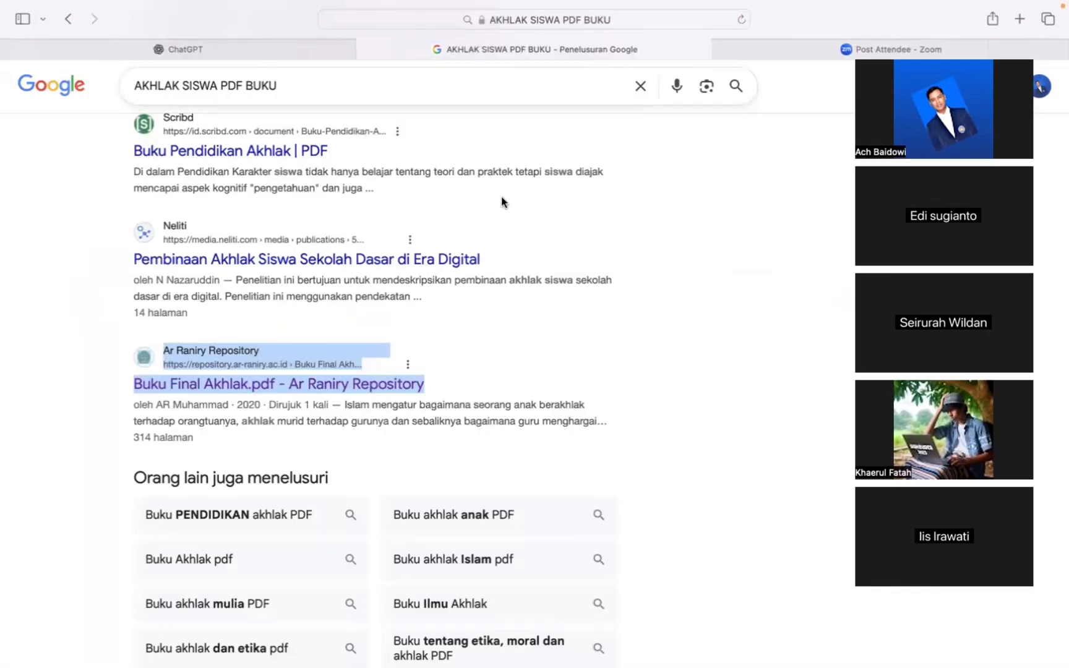
- Replace the Google query with "PELAKSANAAN BIMBINGAN ISLAM AKHLAK SISWA"
scroll(501, 195, "up", 5)
scroll(501, 201, "up", 5)
left_click(240, 86)
key("super+a")
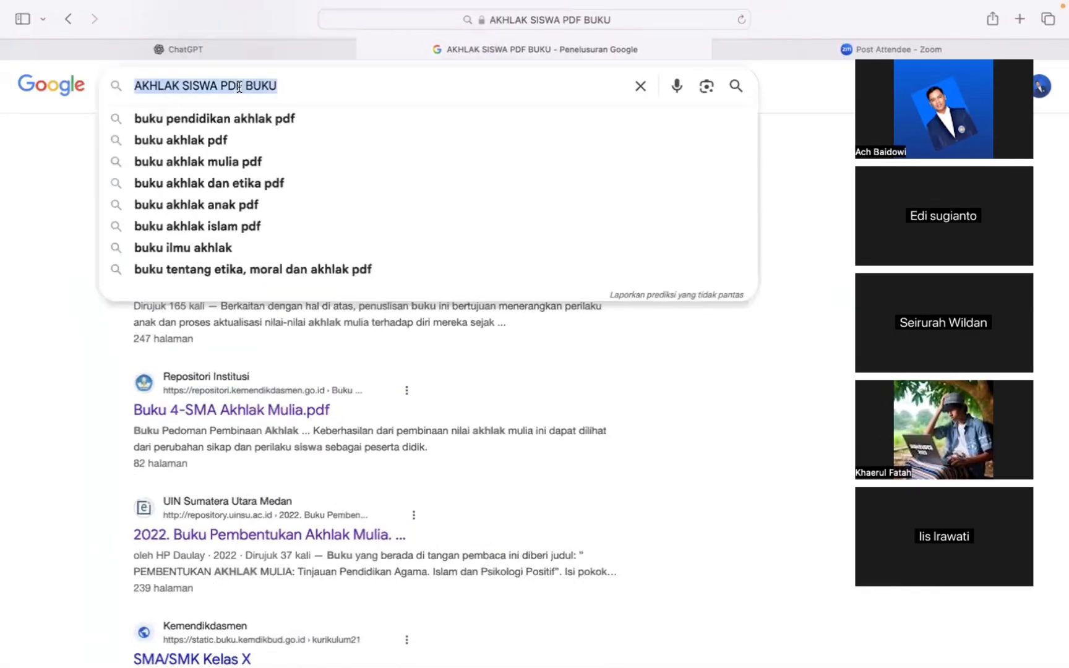
type("PELAKSANAAN BIMBINGAN ISLAM")
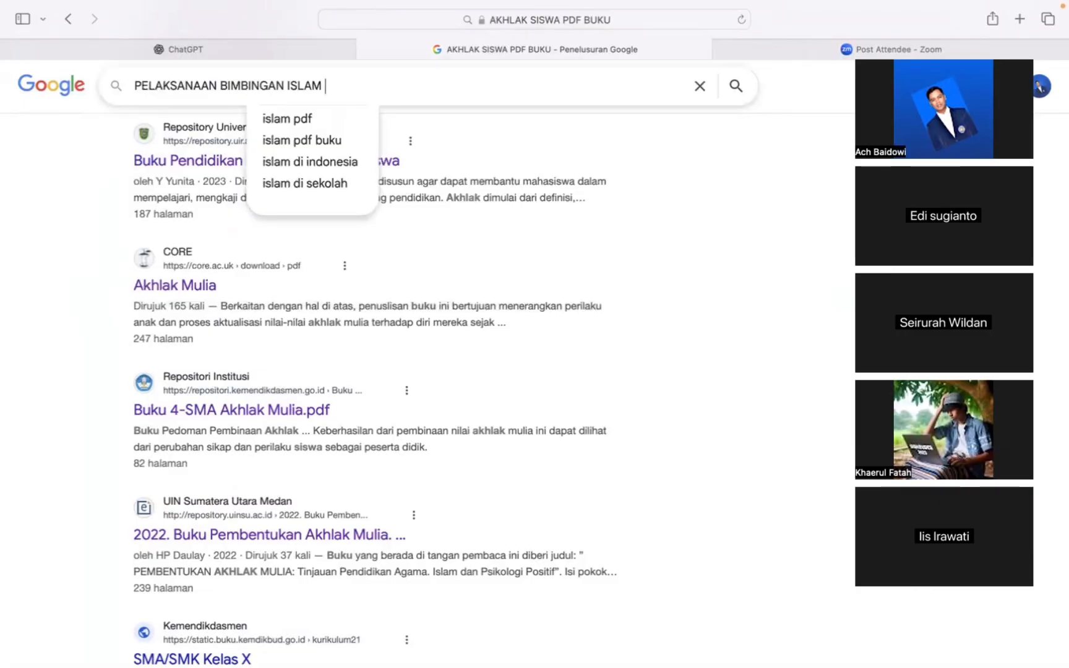
type("akh")
key("BackSpace")
key("BackSpace")
key("BackSpace")
type("AKHLAK SIW")
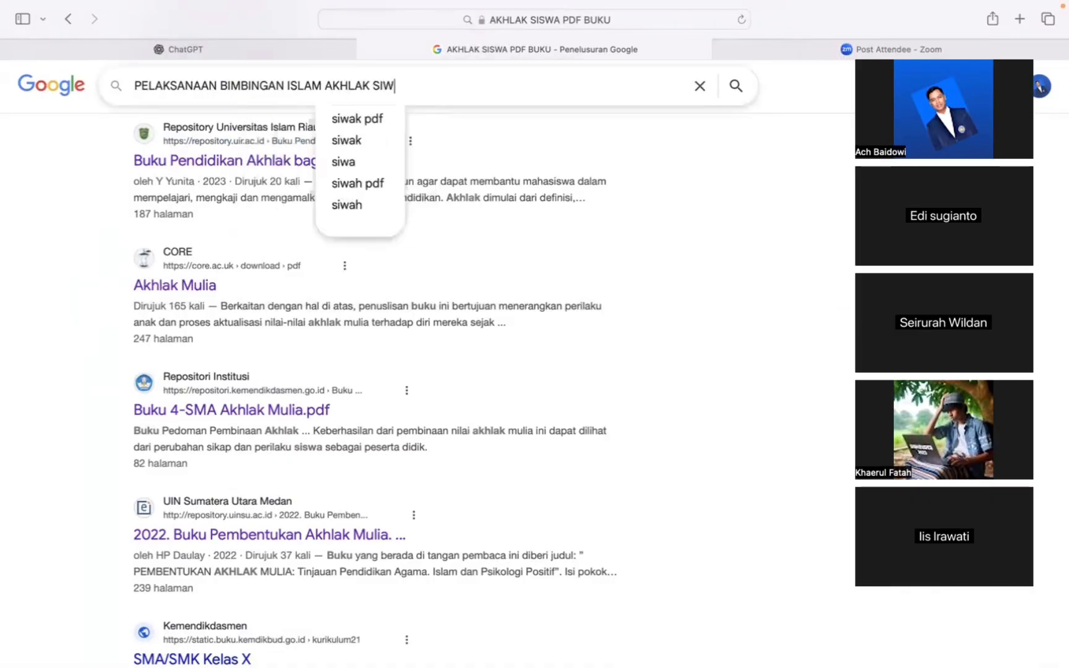
key("BackSpace")
type("SWA")
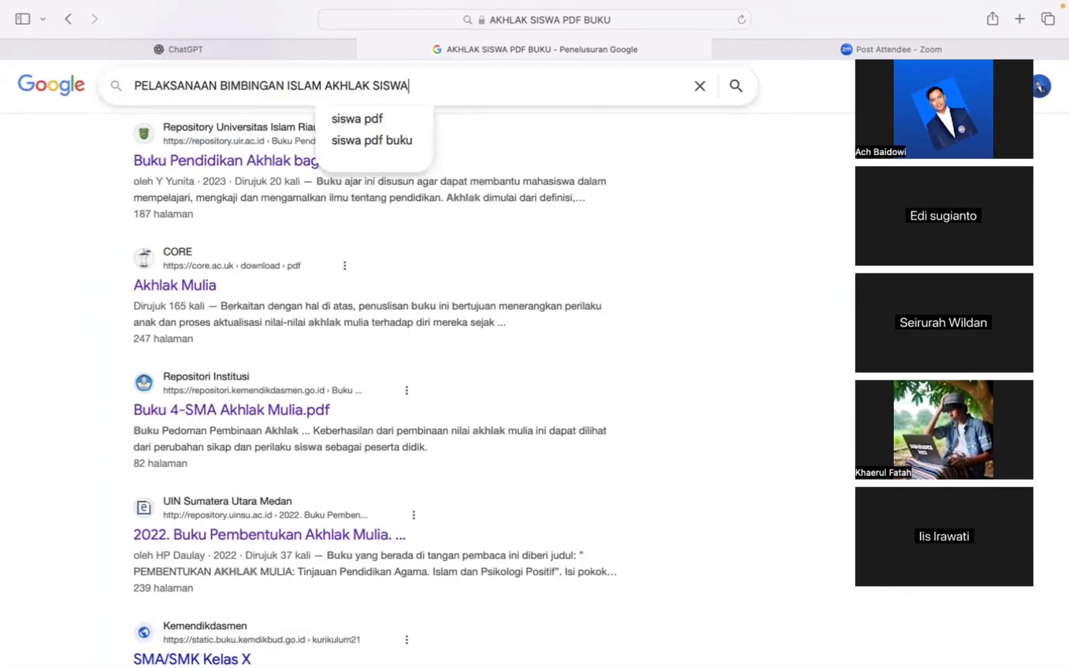
- Add "PDF BUKU" to the end of the query and run the Google search
left_click(663, 184)
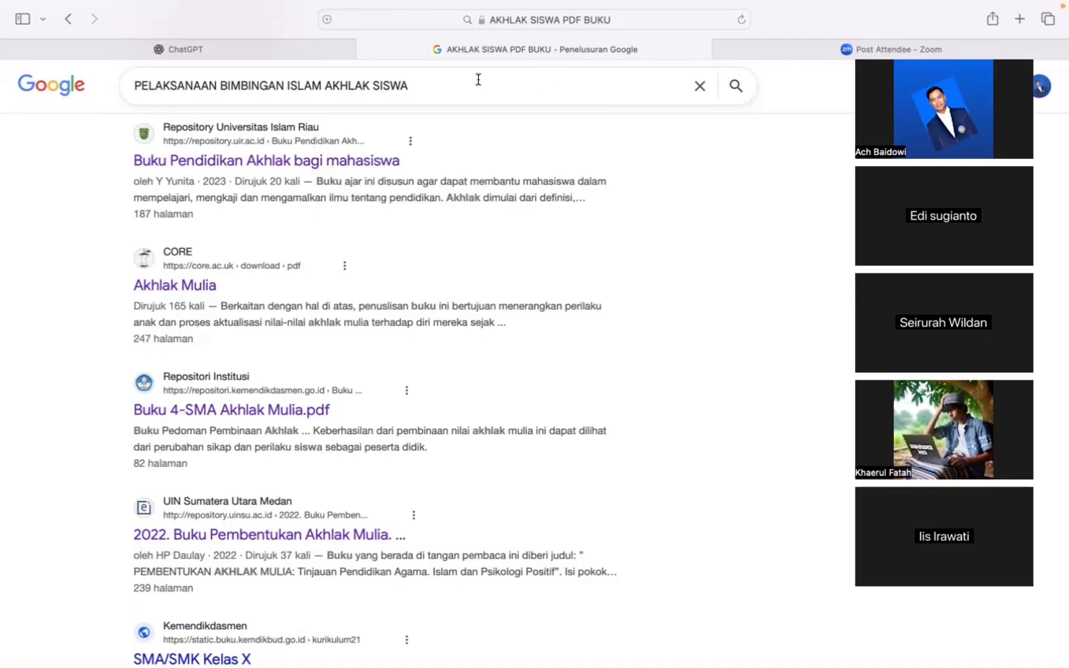
double_click(354, 89)
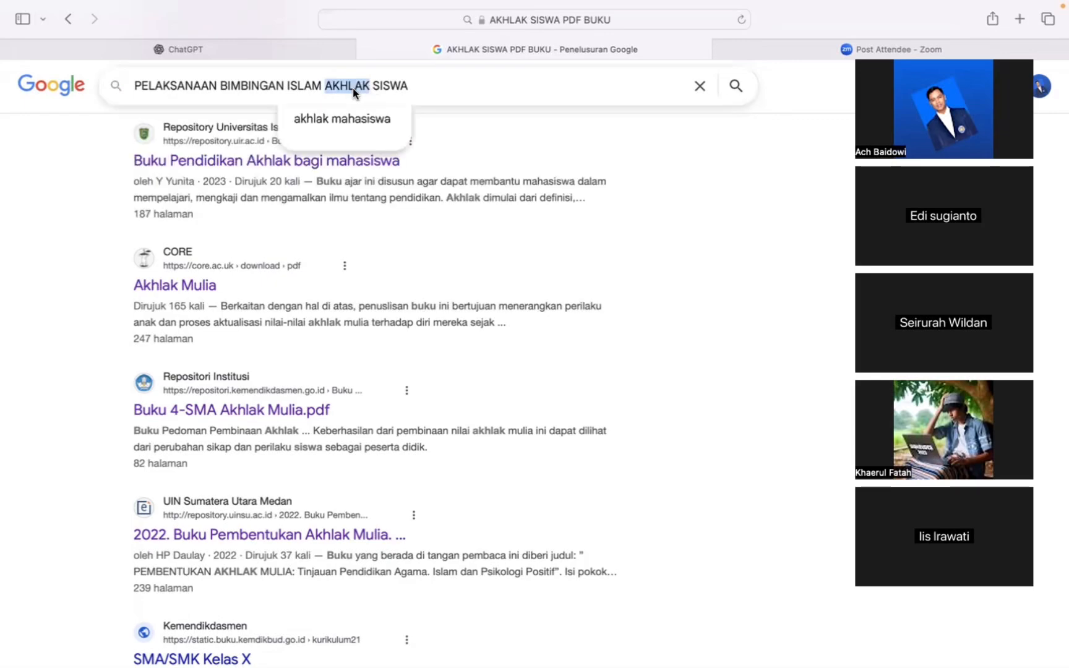
left_click(395, 86, "shift")
key("shift+Right")
left_click(601, 151)
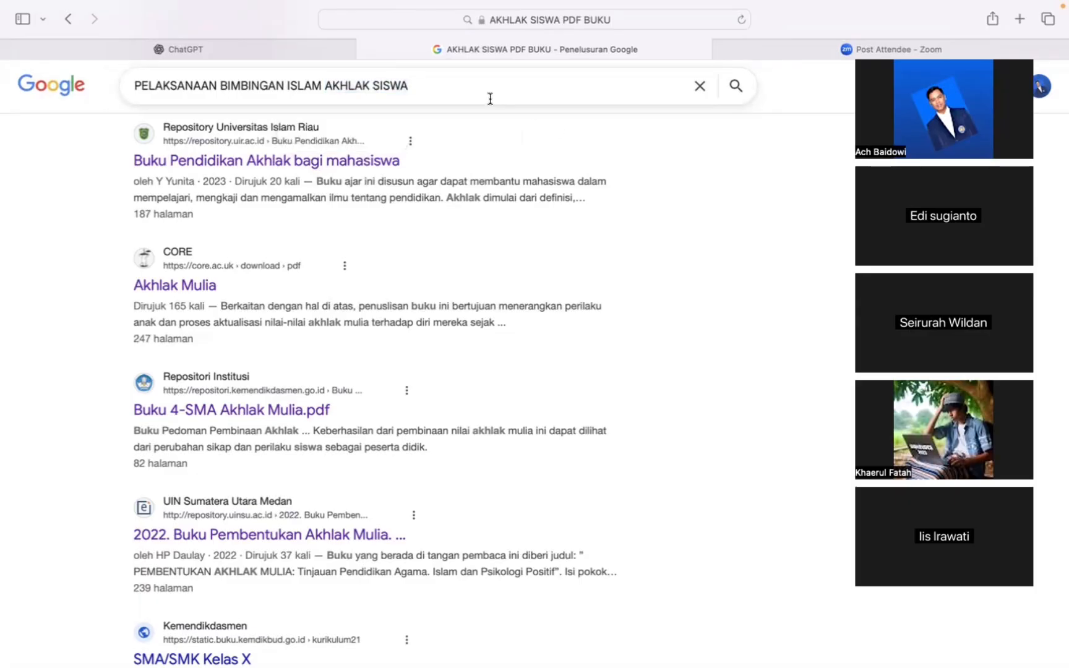
scroll(490, 99, "up", 3)
left_click(435, 89)
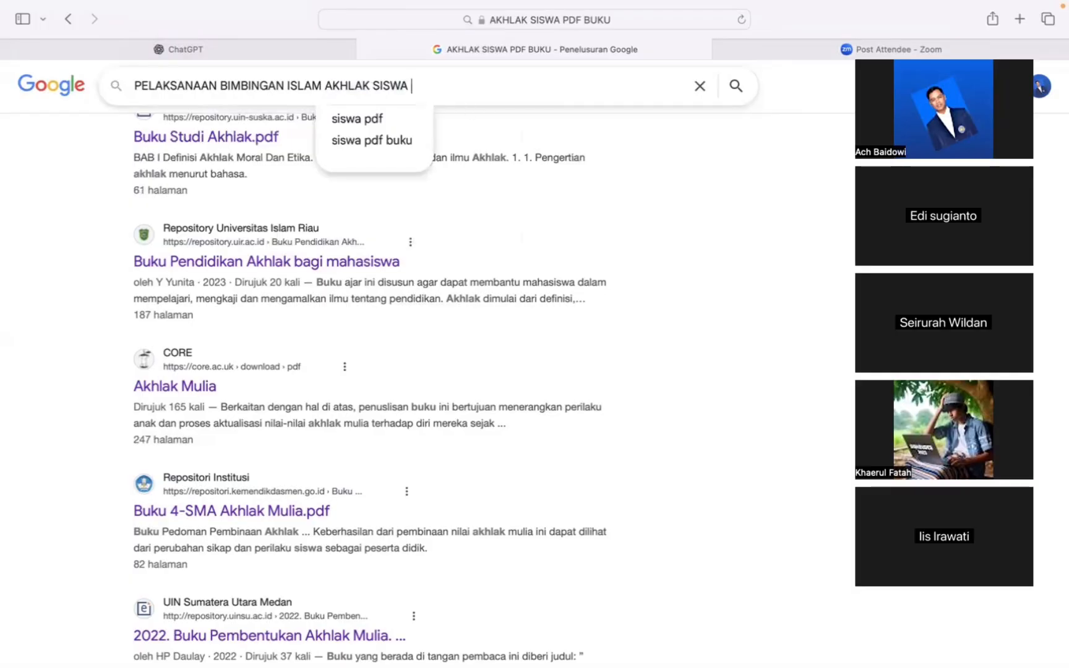
type("PS")
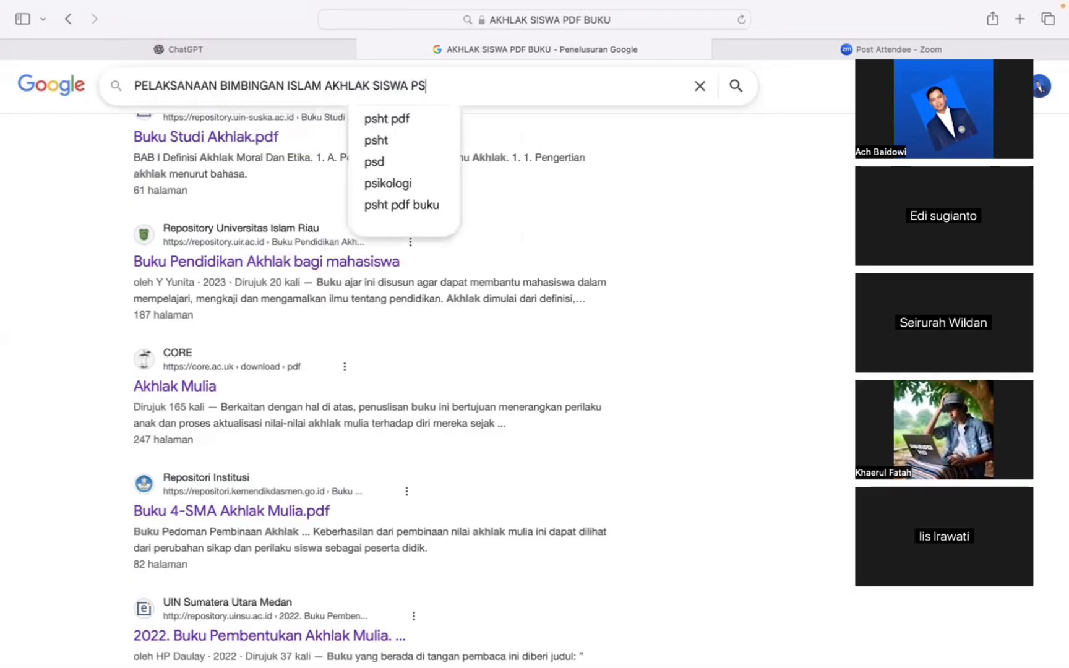
type("F BUKU")
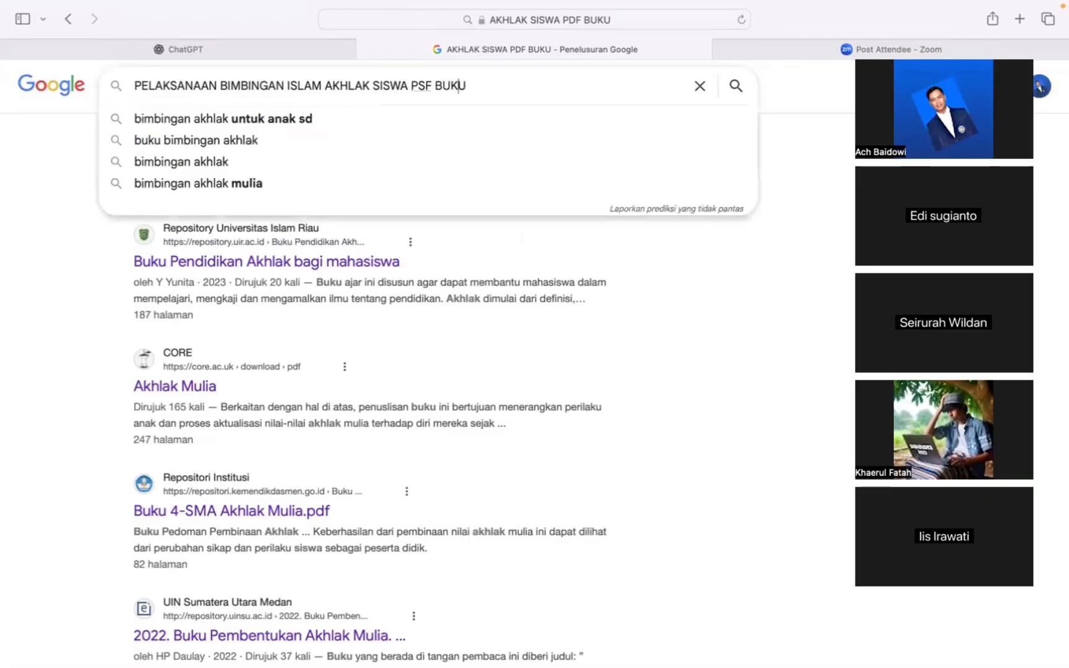
left_click(425, 87)
key("BackSpace")
type("D")
key("Return")
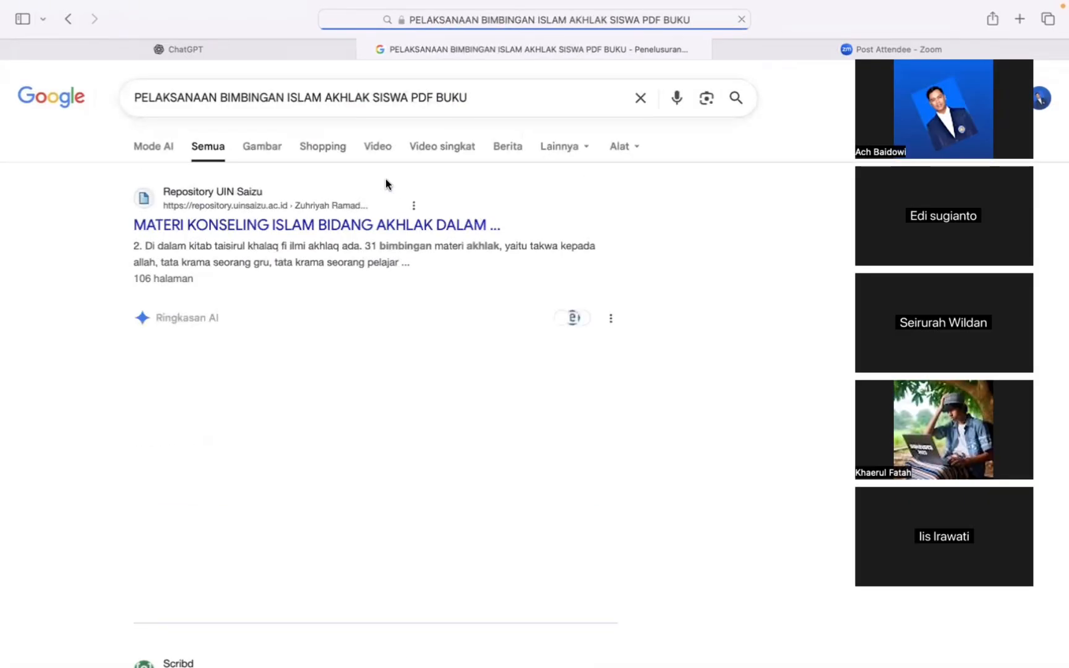
- Open the UIN Saizu "Materi Konseling Islam", Scribd "Buku Bimbingan Akhlak Untuk Anak" and Digilib UIN Suka "Bimbingan Akhlak Siswa" results in separate new tabs
right_click(343, 228)
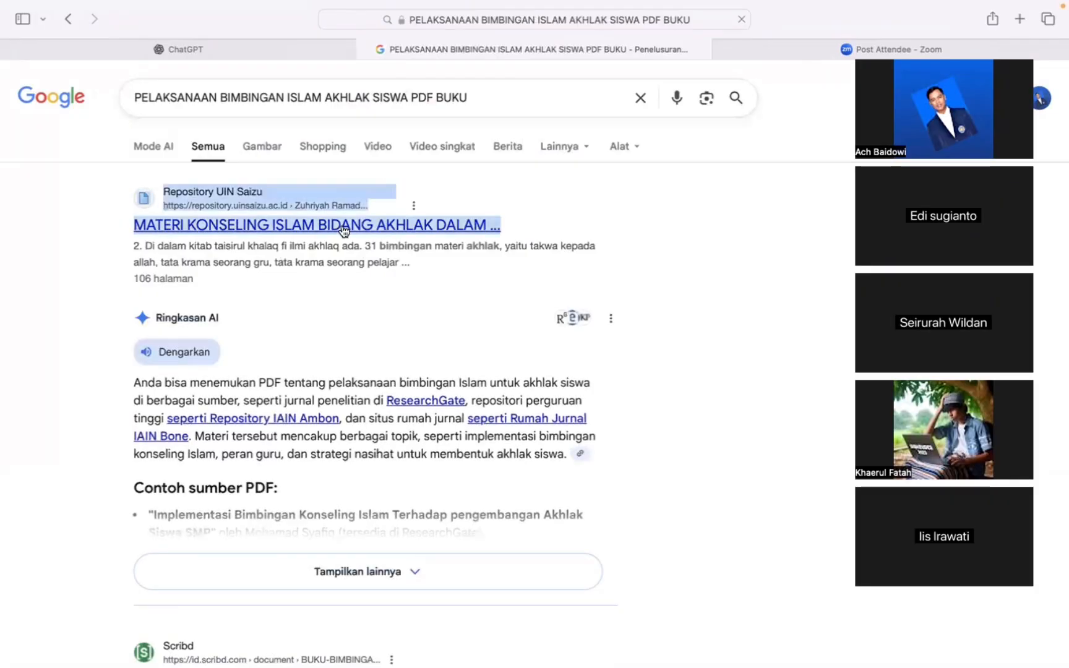
left_click(381, 233)
scroll(406, 282, "down", 7)
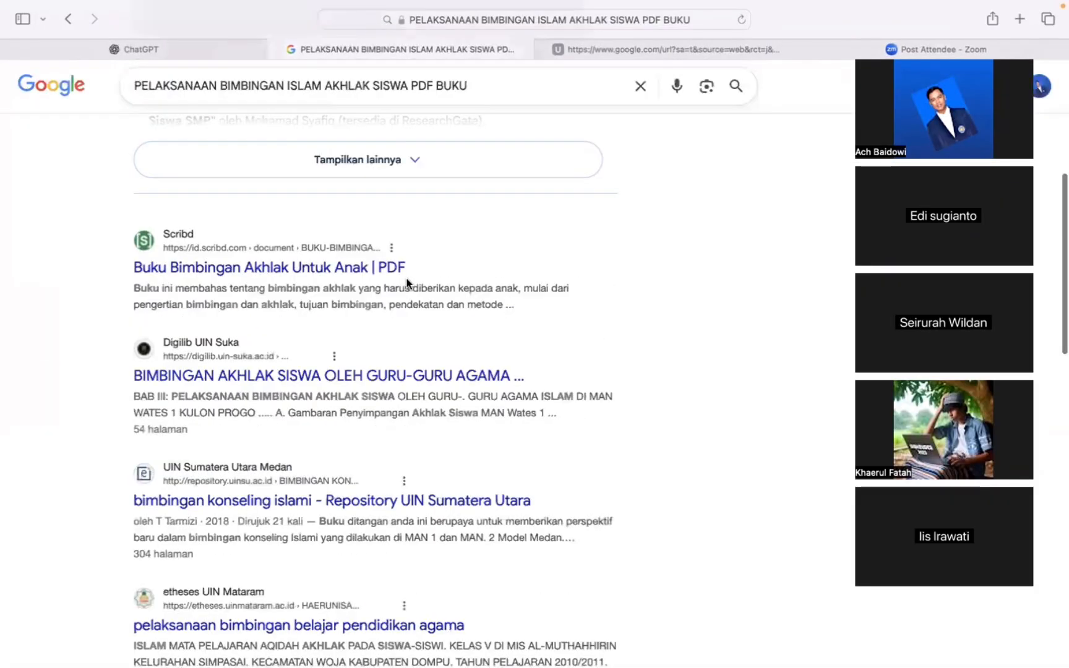
right_click(281, 225)
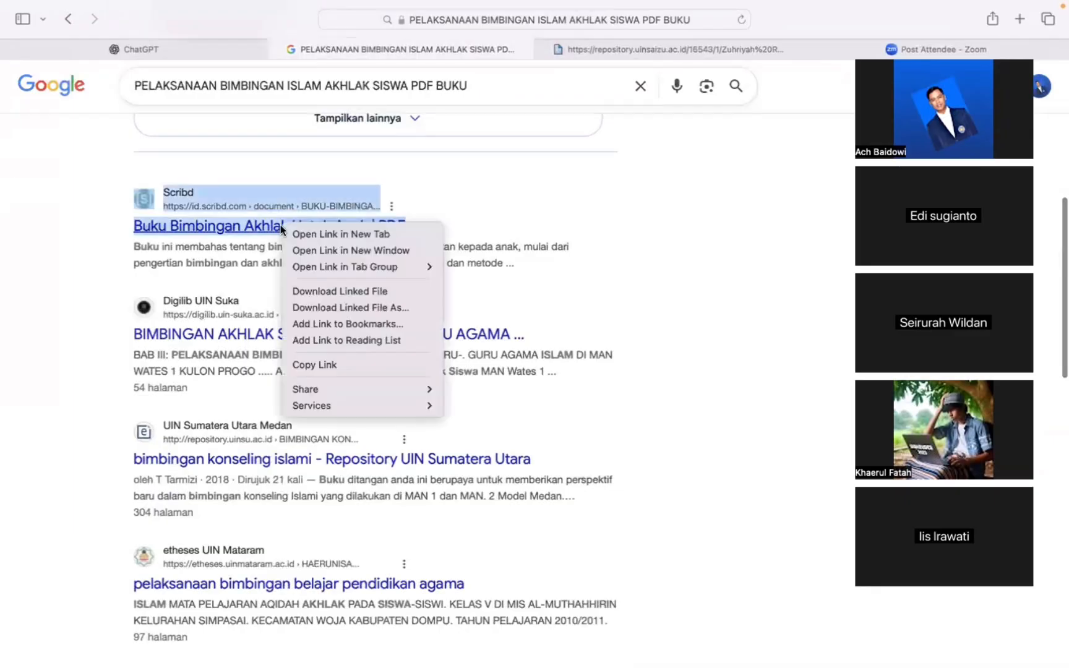
left_click(307, 234)
right_click(275, 332)
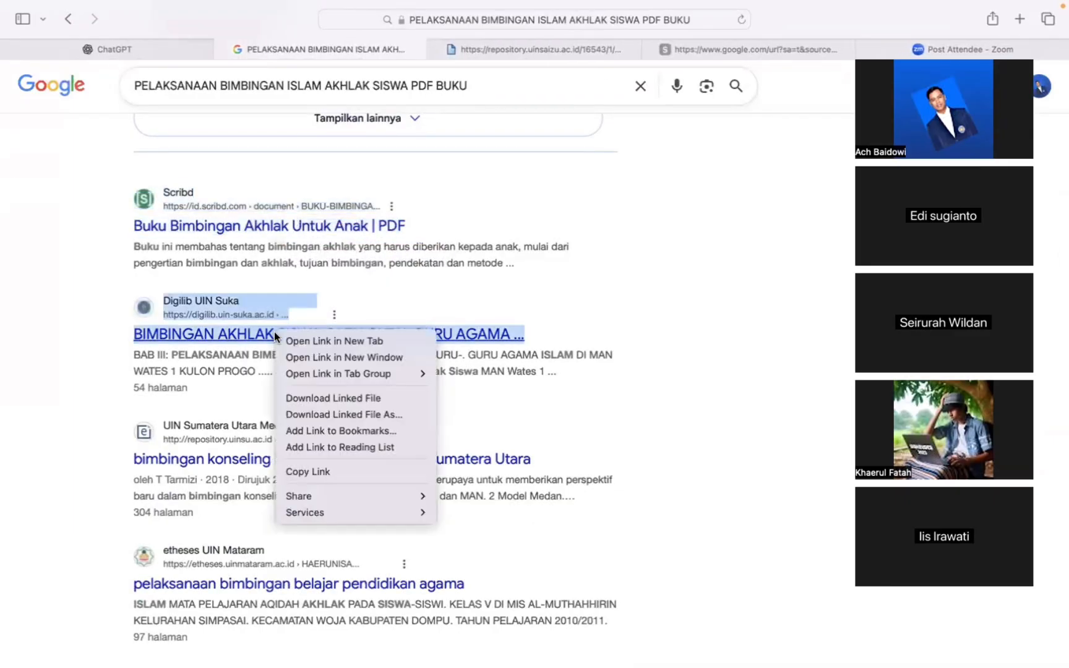
left_click(300, 342)
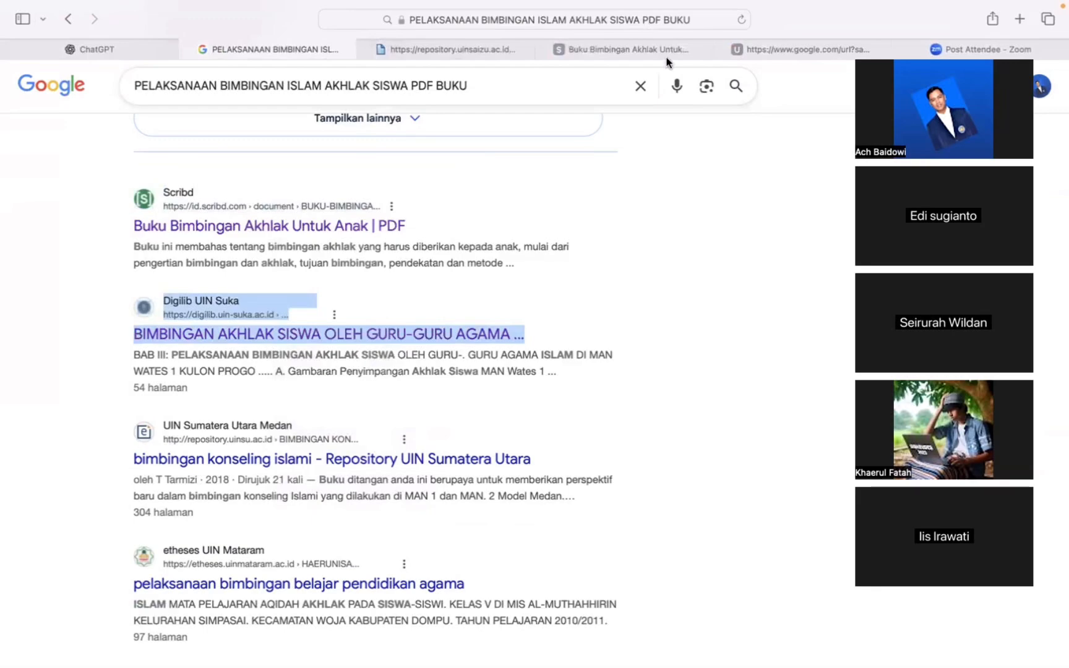
- Look through the UIN Saizu thesis PDF on Materi Konseling Islam, from the cover and approval pages to the abstract
left_click(459, 48)
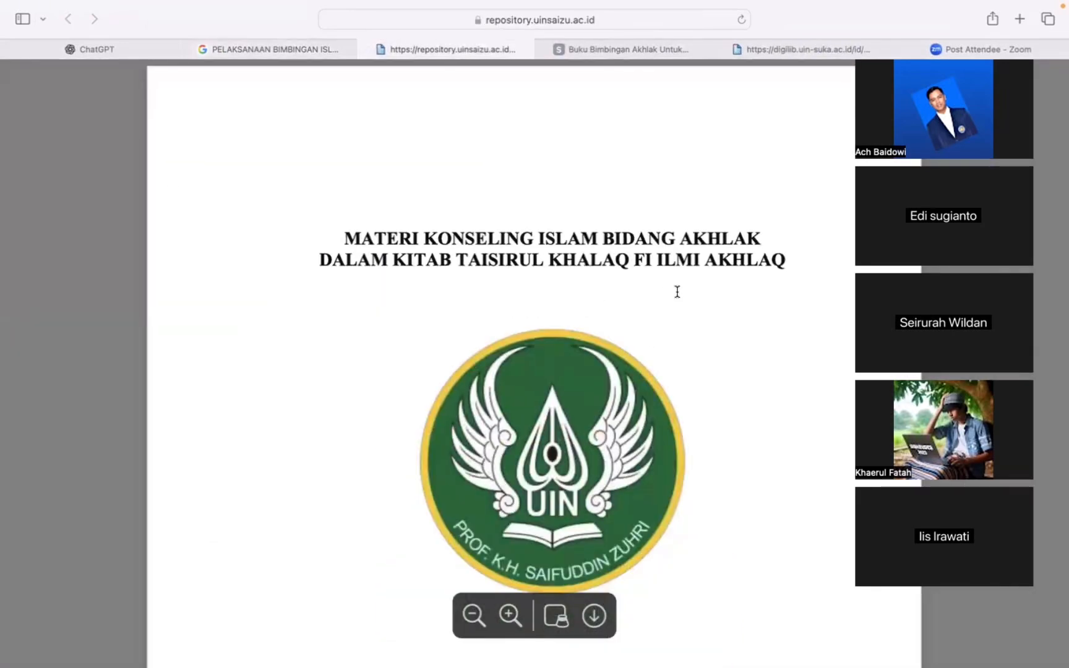
scroll(677, 292, "down", 10)
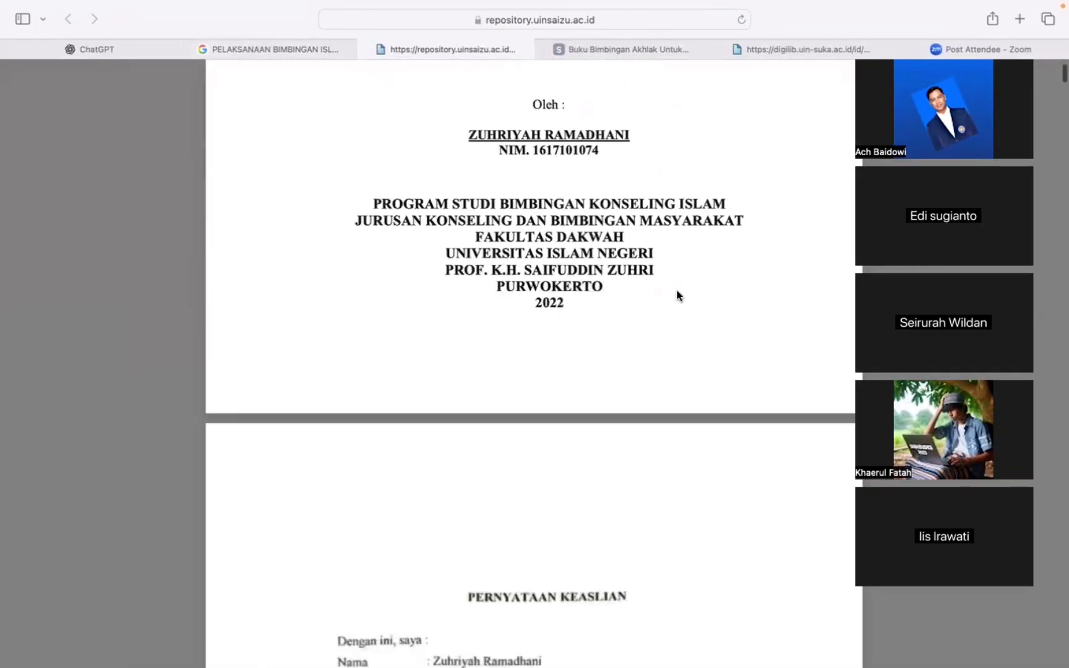
scroll(677, 295, "down", 15)
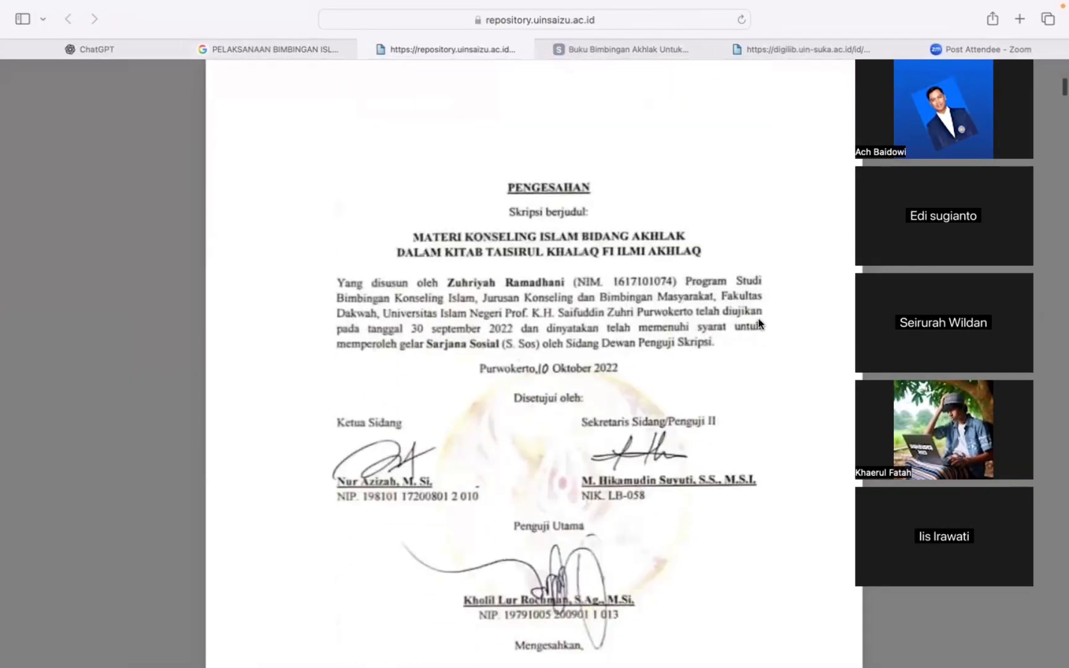
scroll(579, 453, "down", 10)
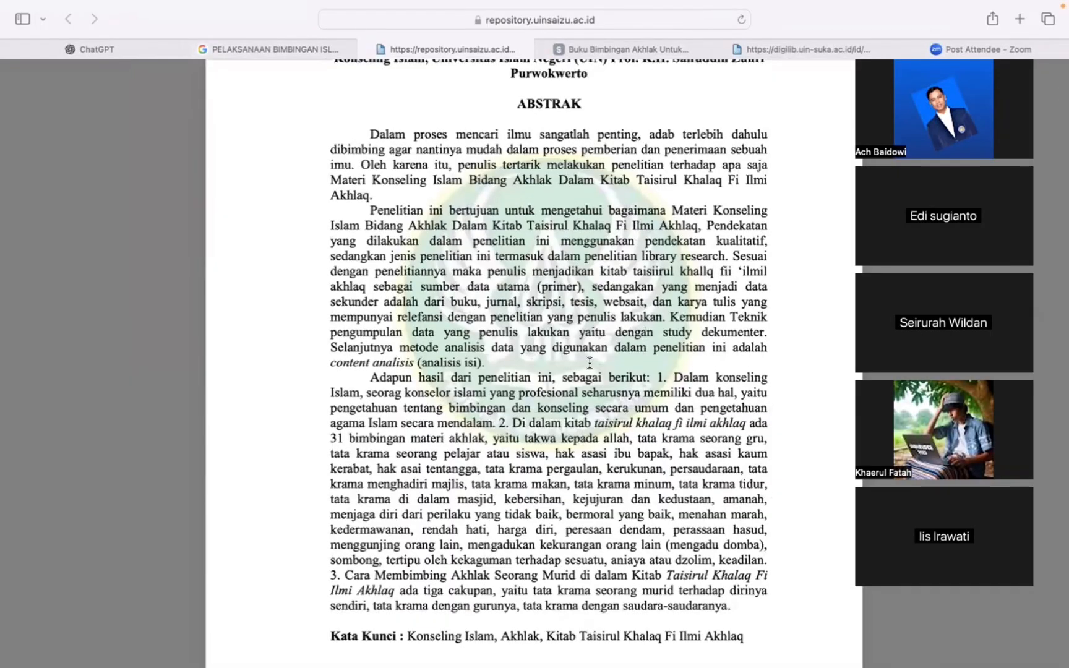
scroll(589, 363, "up", 2)
scroll(589, 363, "up", 20)
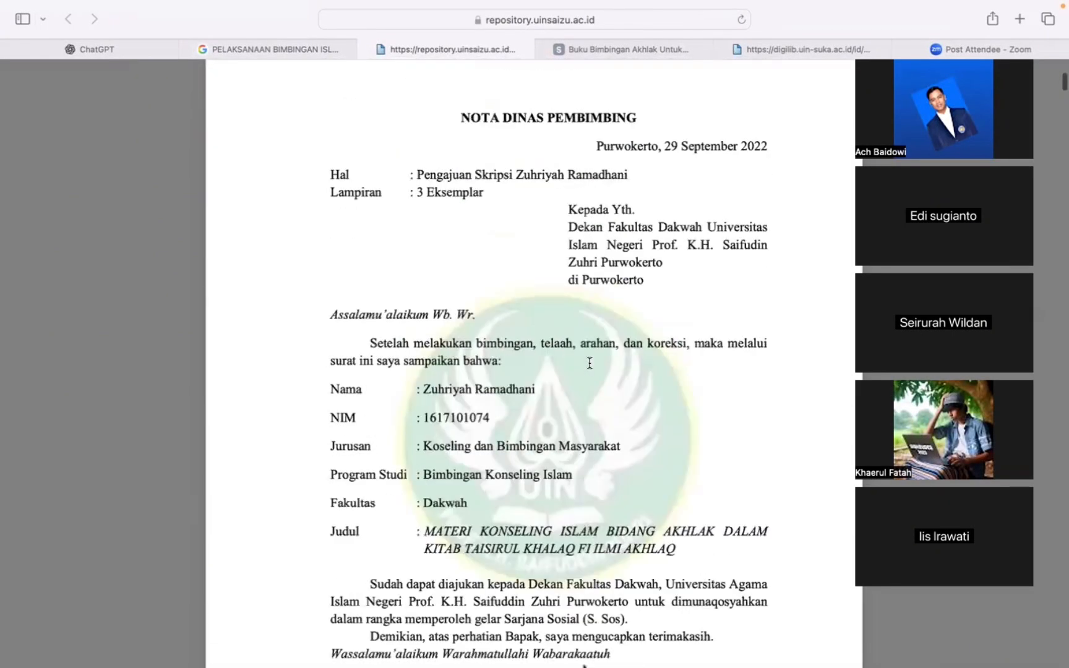
scroll(589, 363, "down", 10)
scroll(589, 363, "down", 10)
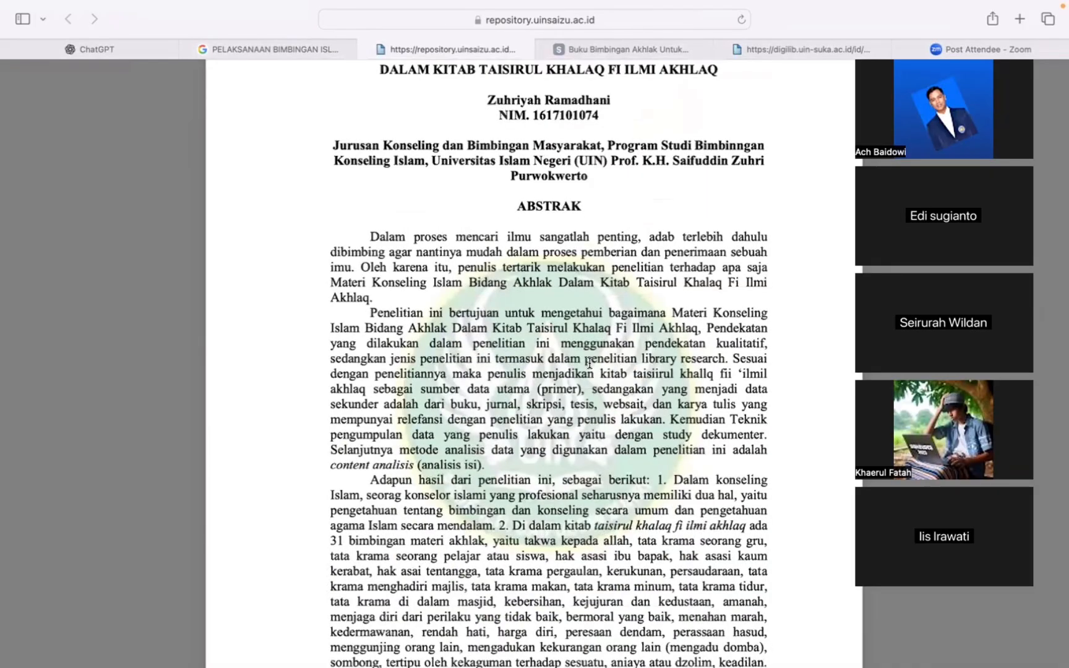
scroll(589, 363, "up", 20)
scroll(589, 363, "down", 3)
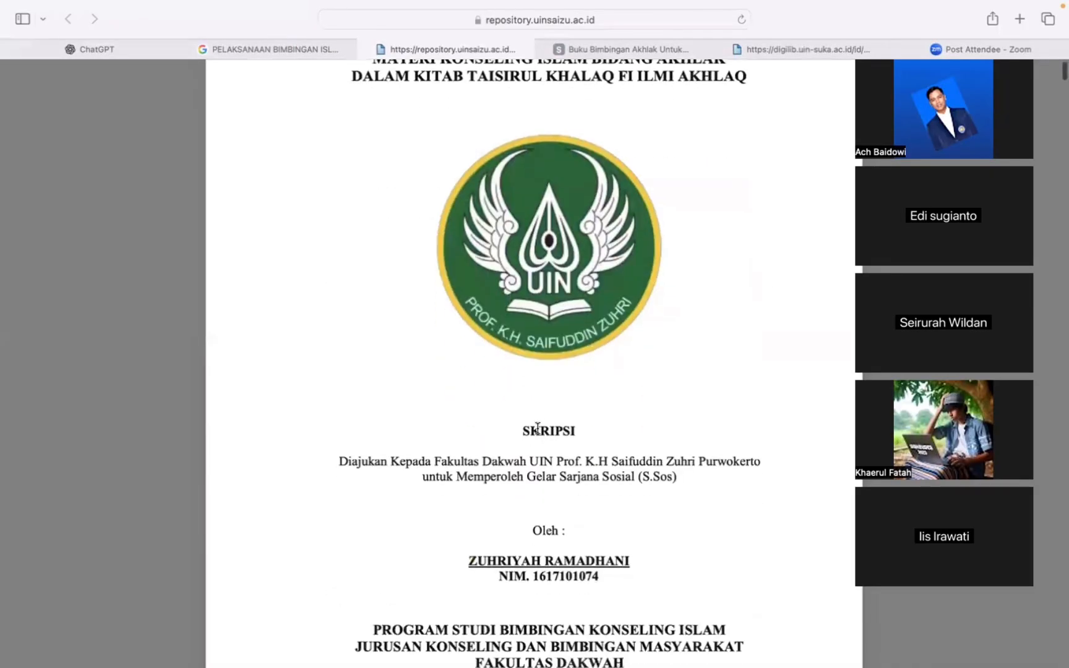
scroll(537, 427, "down", 15)
scroll(531, 439, "down", 20)
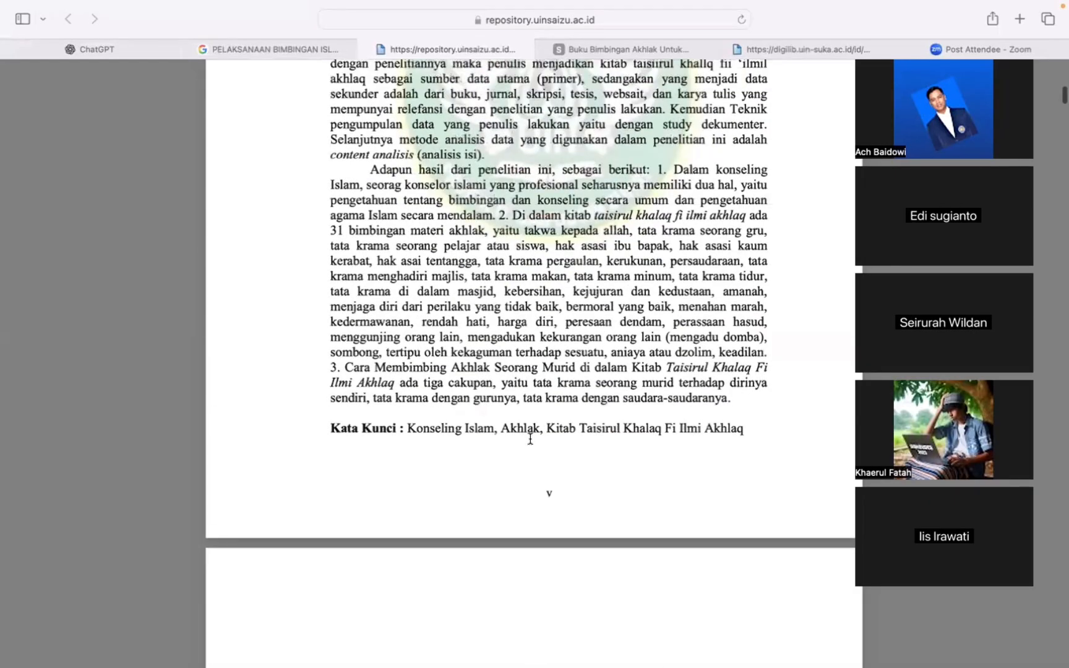
- Examine the abstract's results paragraph that begins "Adapun hasil dari penelitian ini, sebagai berikut"
scroll(530, 439, "up", 5)
scroll(530, 439, "down", 5)
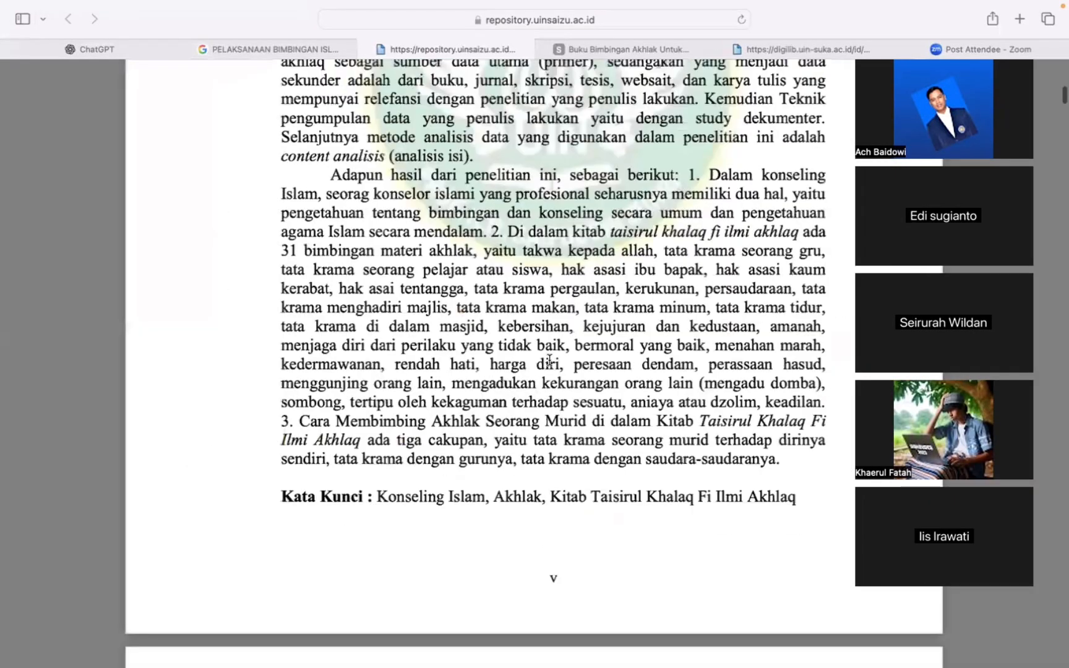
scroll(548, 360, "up", 2)
scroll(549, 360, "up", 2)
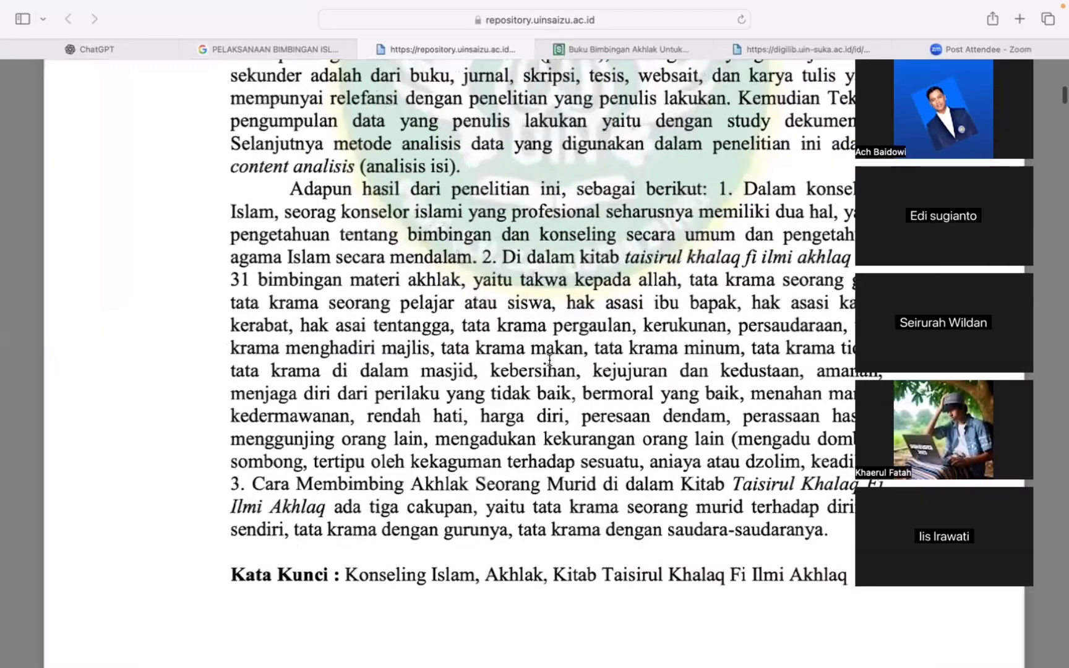
scroll(549, 360, "down", 2)
scroll(603, 317, "up", 2)
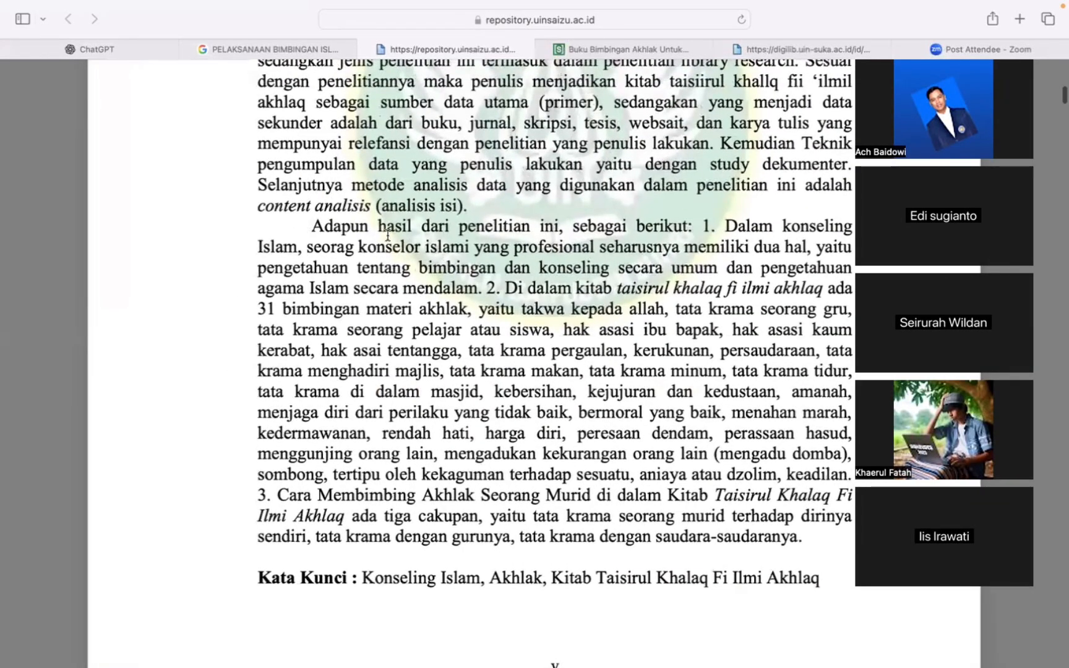
scroll(387, 235, "down", 1)
left_click_drag(316, 227, 671, 222)
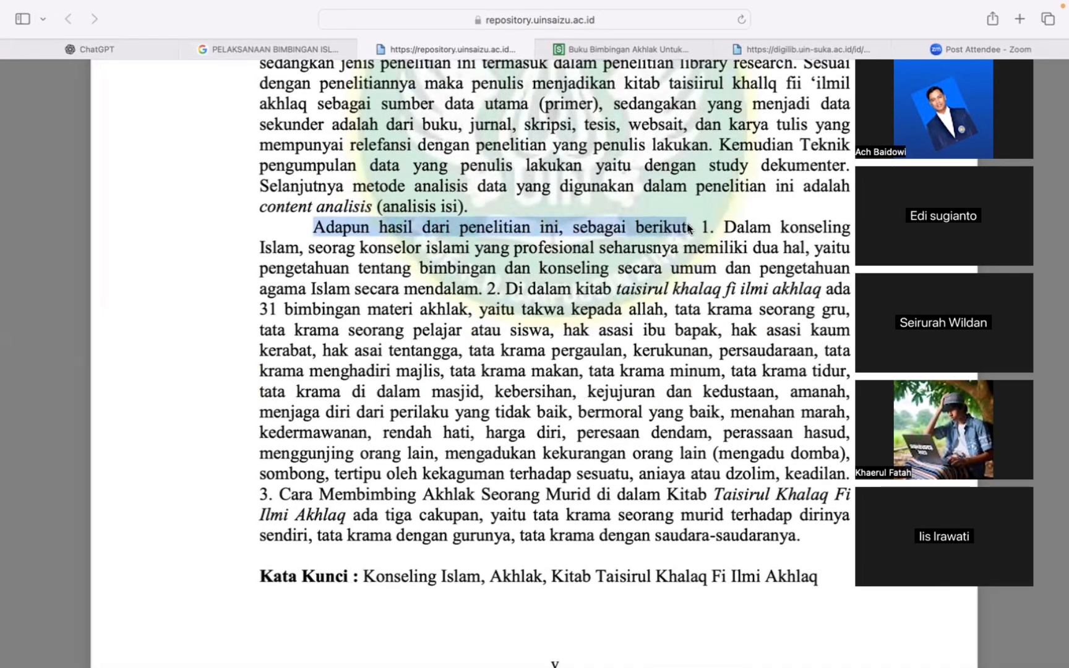
scroll(688, 224, "down", 3)
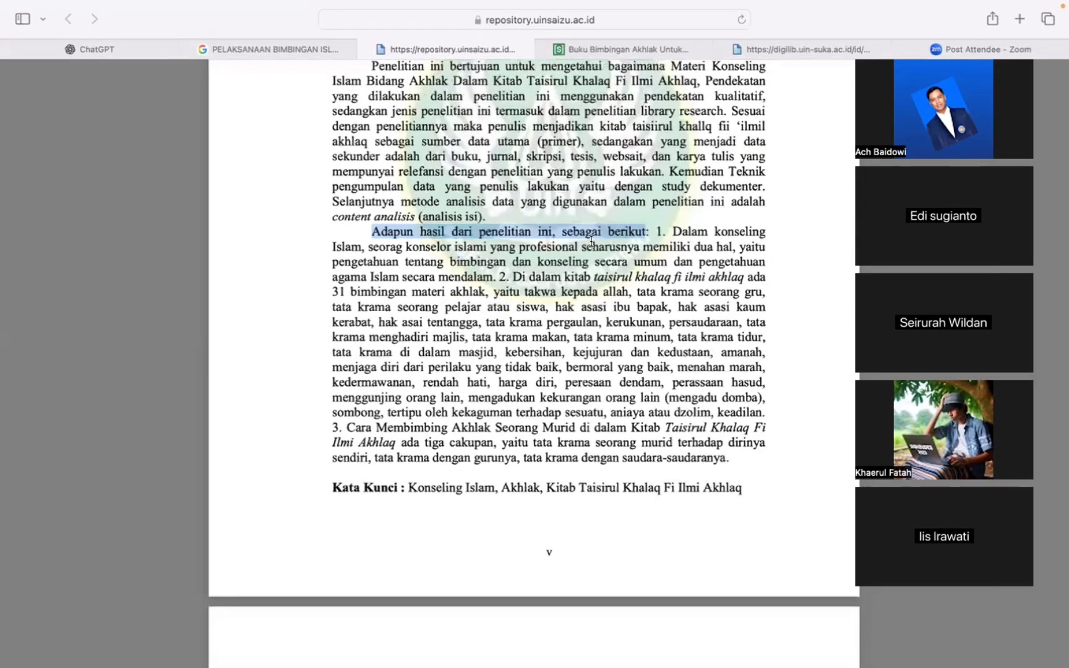
scroll(591, 241, "up", 1)
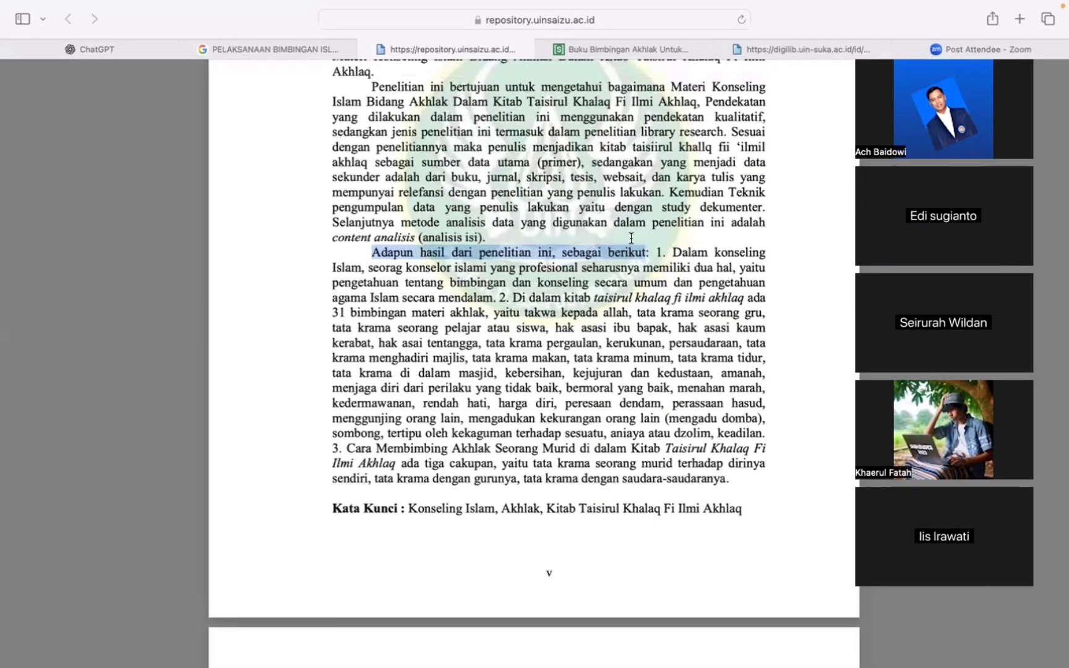
- Select the abstract's numbered findings from "Dalam konseling Islam" through "tata krama dengan saudara-saudaranya"
double_click(388, 250)
left_click(627, 280)
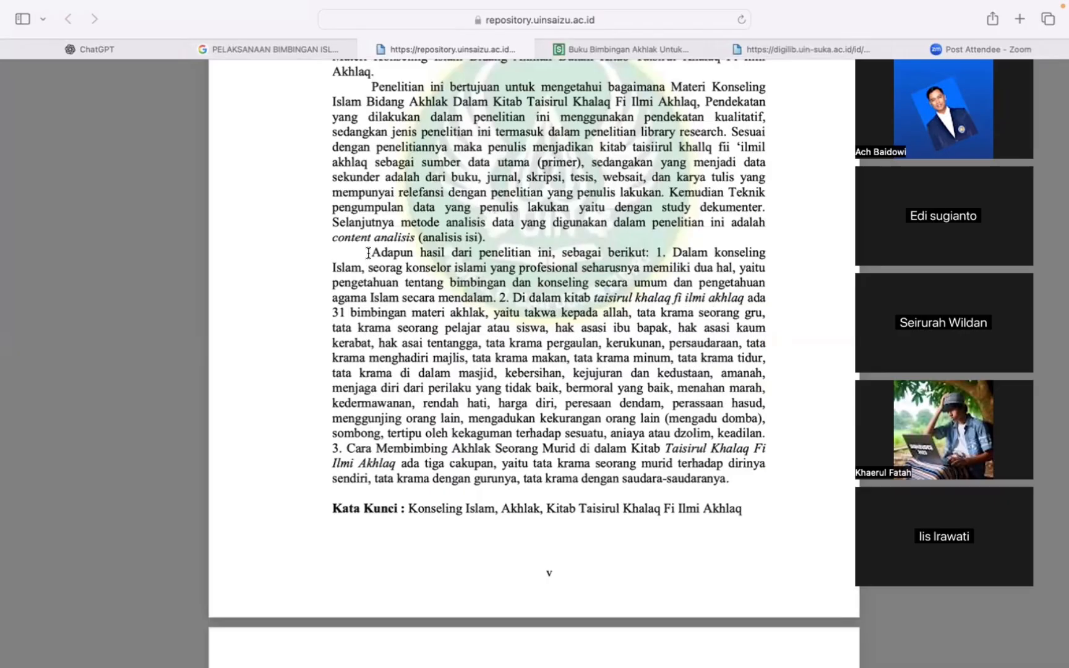
left_click_drag(368, 253, 647, 252)
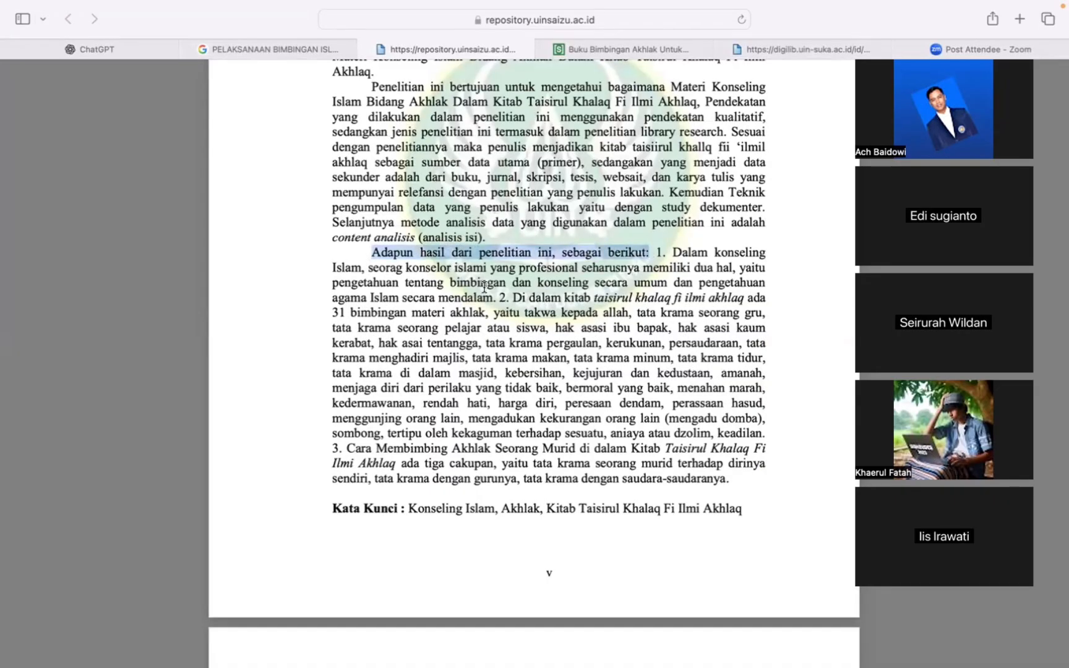
left_click(669, 253)
left_click_drag(673, 253, 728, 474)
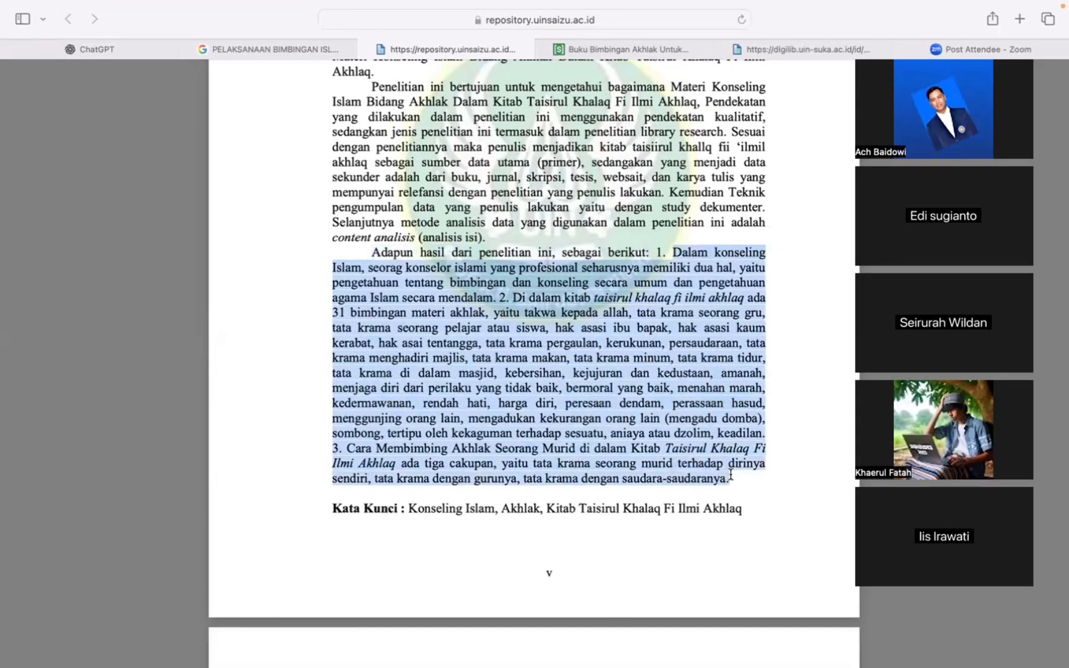
- Ask ChatGPT "PARAFRASEKAN MENJADI 1 KALIMAT SEBANYAK 150 KATA:" followed by the findings copied from the thesis abstract
left_click(110, 51)
left_click(301, 597)
type("PARAR")
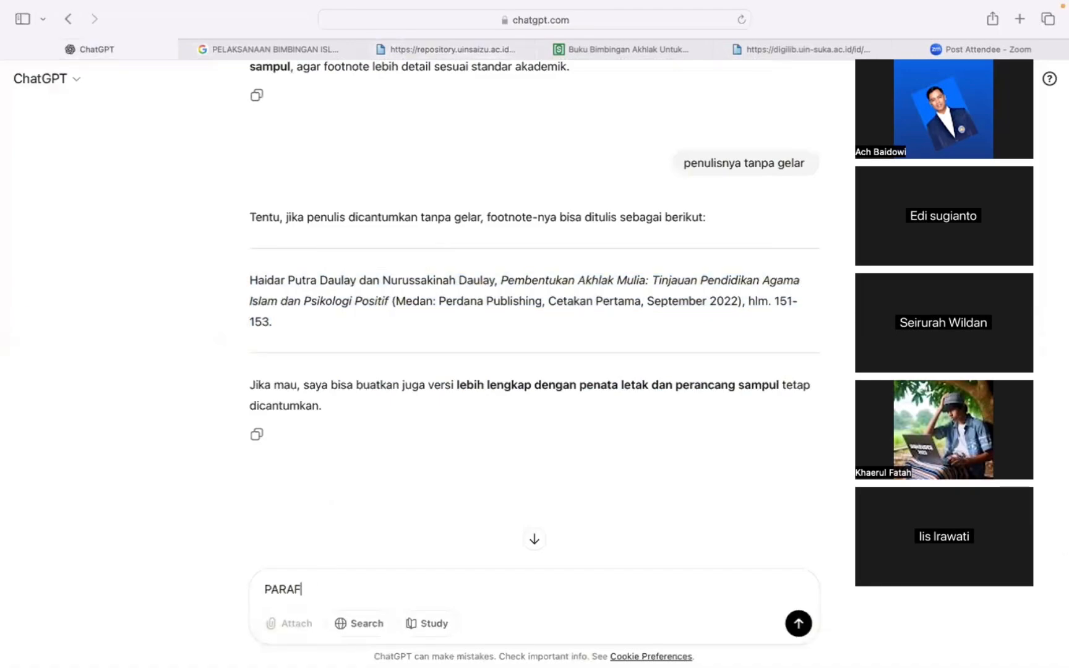
type("RASEKAN EMNJAD")
key("BackSpace")
key("BackSpace")
key("BackSpace")
key("BackSpace")
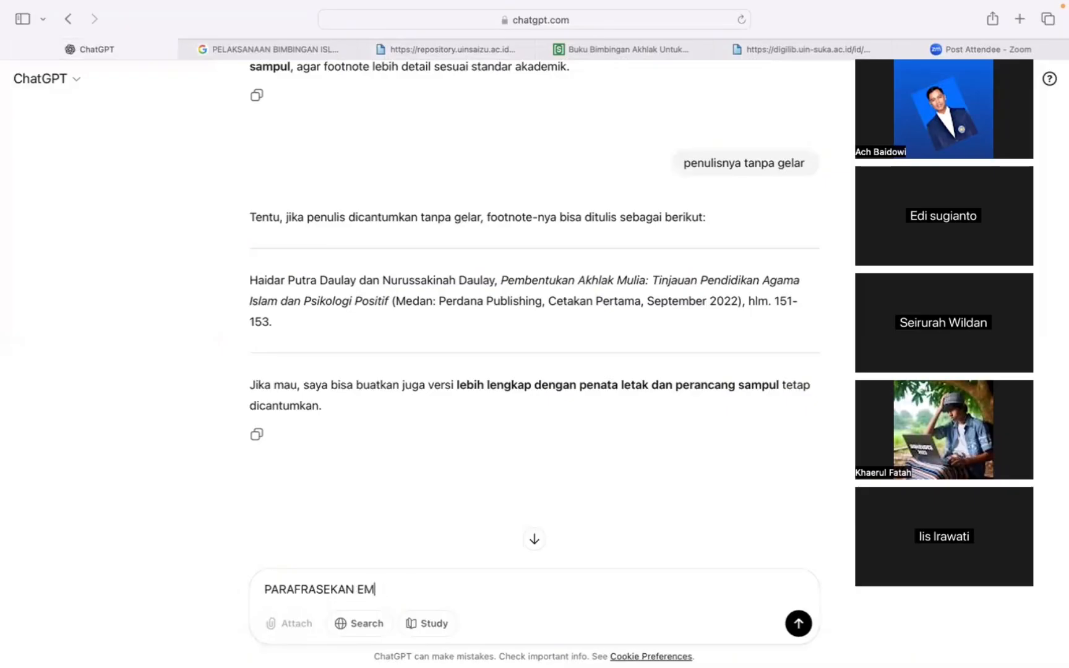
type("MENJADI 1 KALIMAT SEBANYAK ")
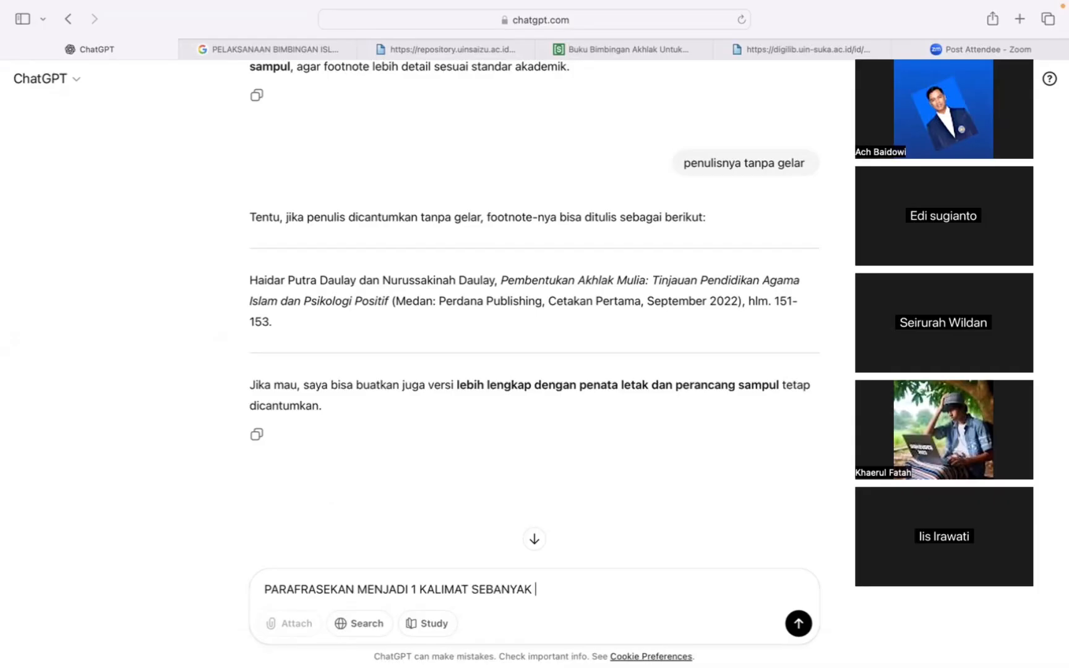
type("150 KATA:")
key("super+v")
key("Return")
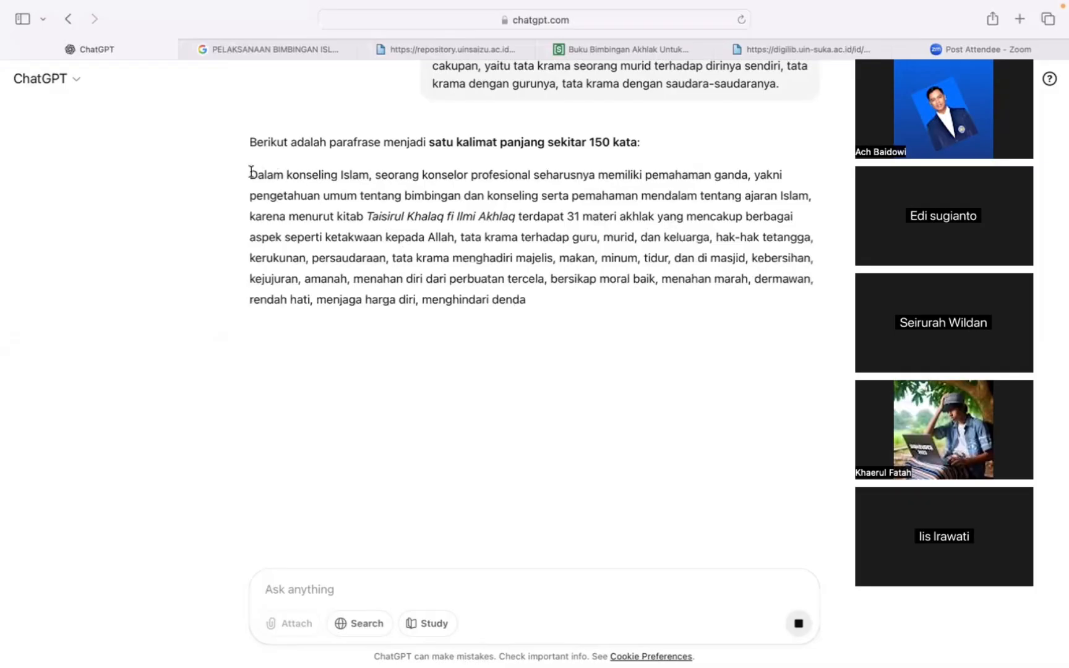
- Copy ChatGPT's one-sentence paraphrase into the Word document as a new paragraph after the one ending "pada temanya"
left_click_drag(250, 175, 356, 389)
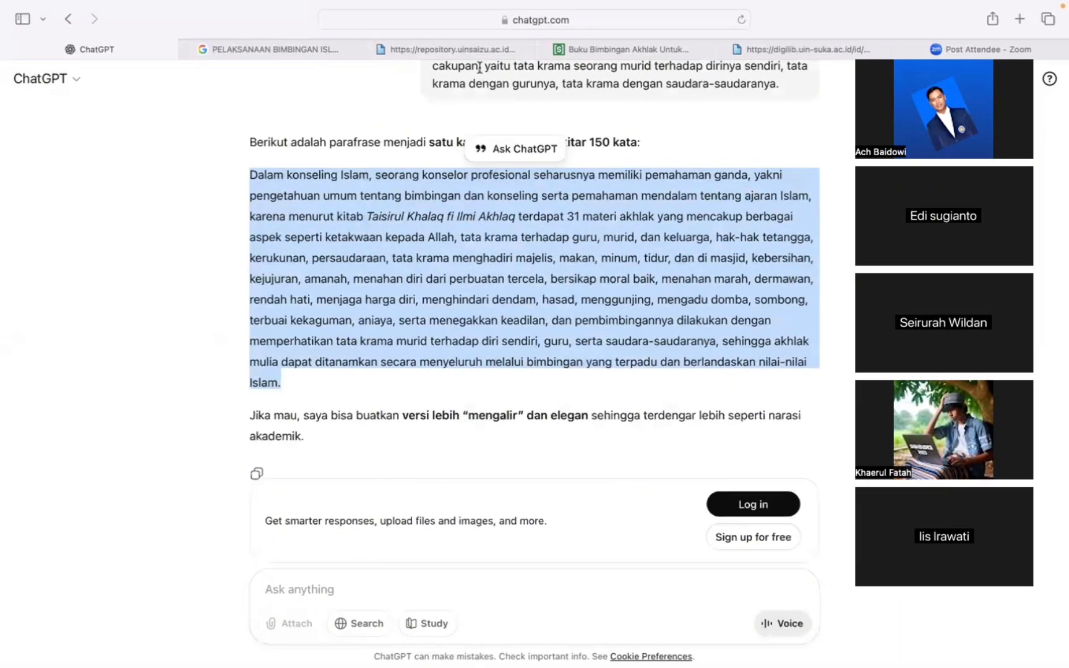
left_click(294, 53)
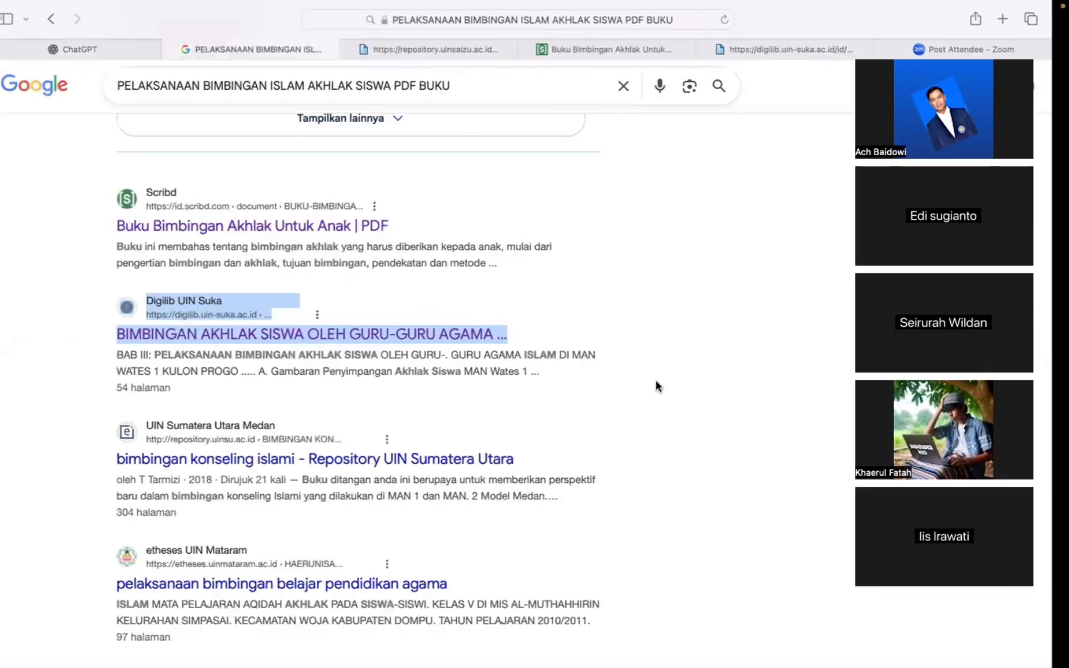
key("ctrl+Left")
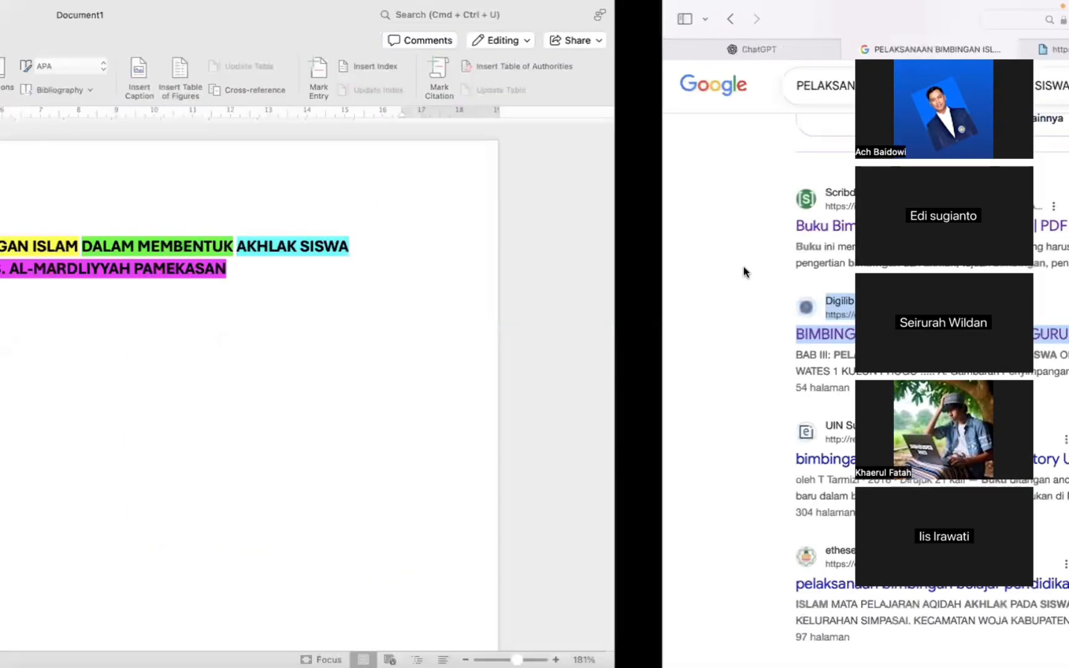
scroll(616, 404, "down", 20)
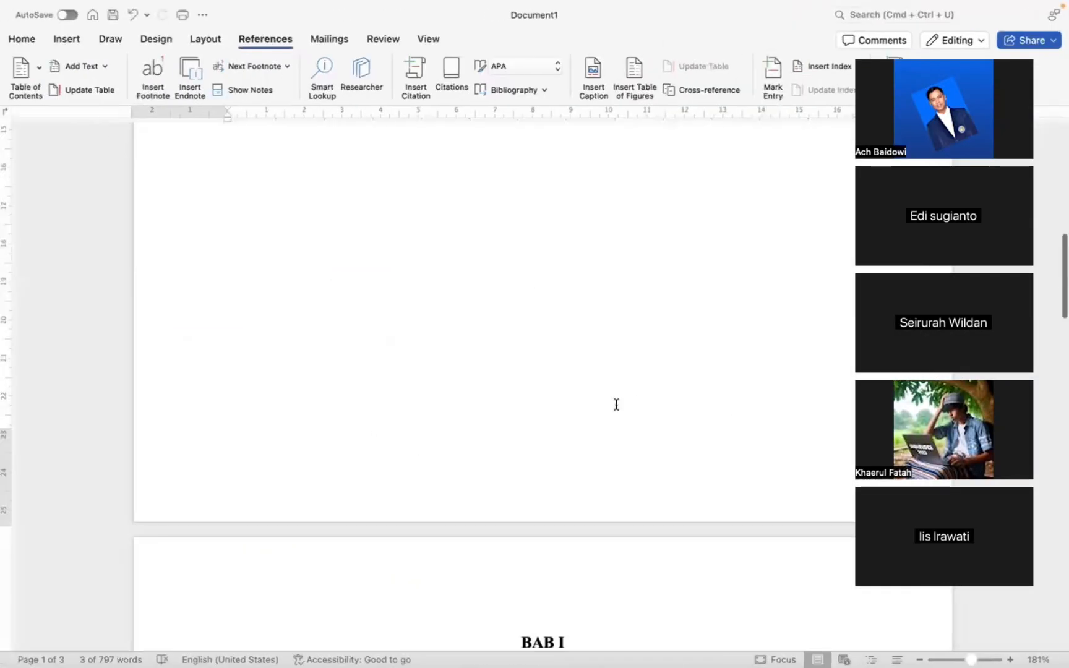
scroll(616, 404, "down", 5)
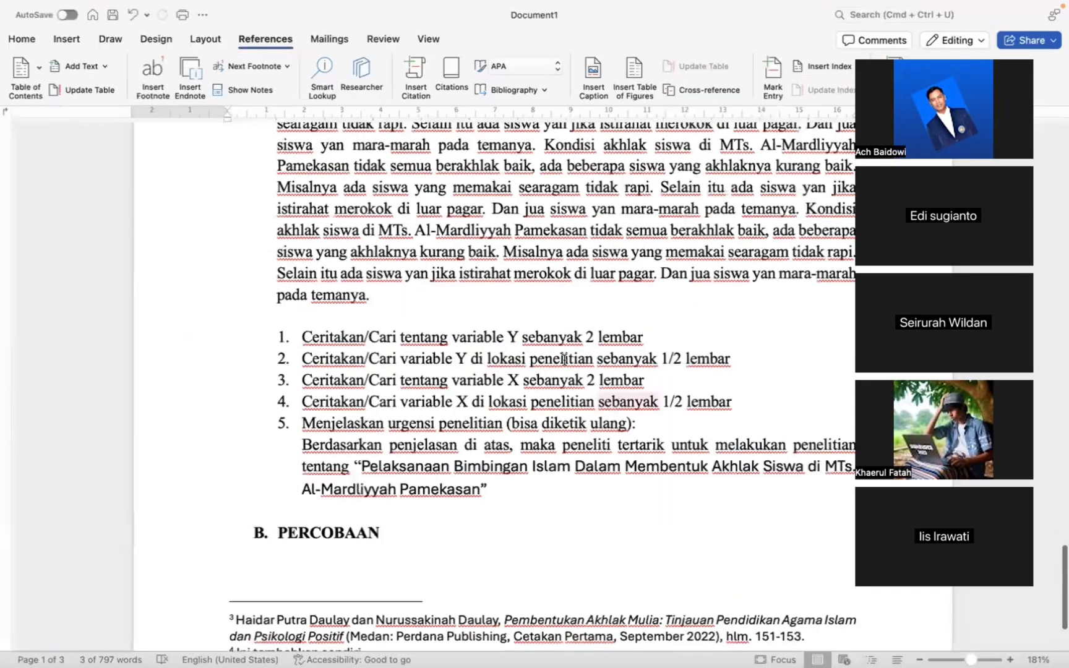
scroll(480, 317, "up", 5)
scroll(396, 378, "down", 3)
left_click(386, 388)
key("Return")
key("super+v")
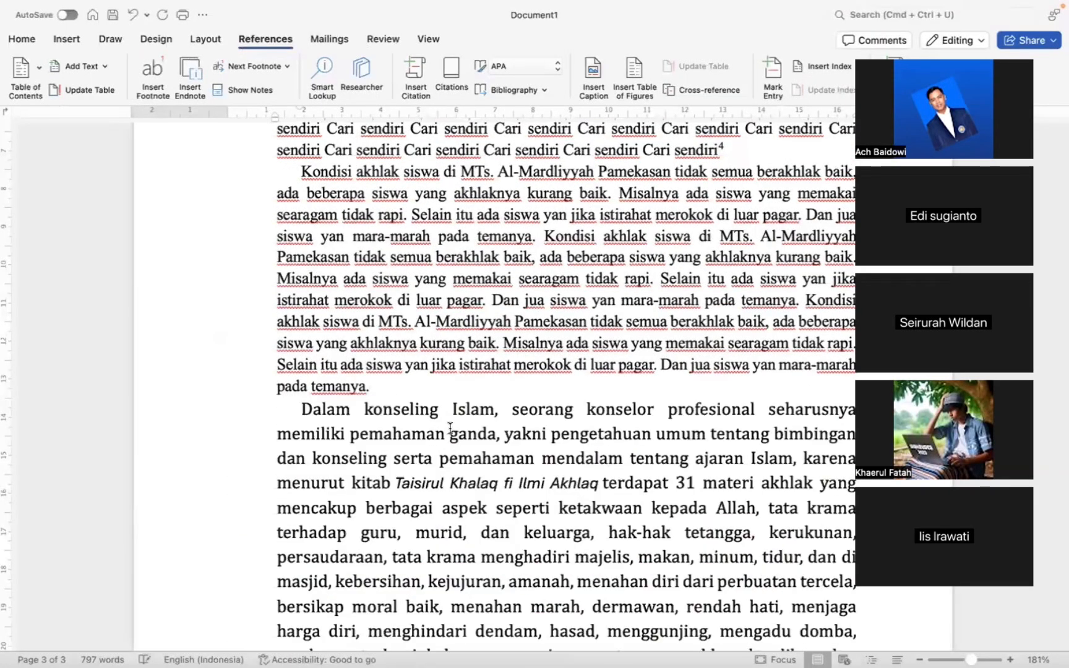
- Insert a footnote at the end of the new "Dalam konseling Islam" paragraph
scroll(451, 429, "down", 2)
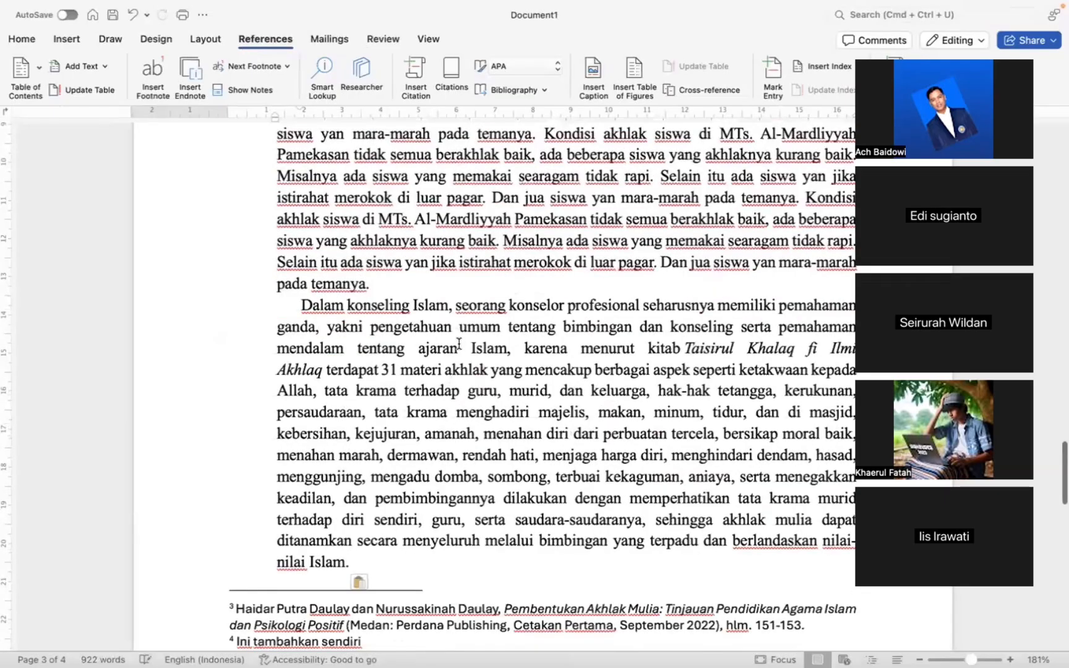
scroll(555, 344, "down", 2)
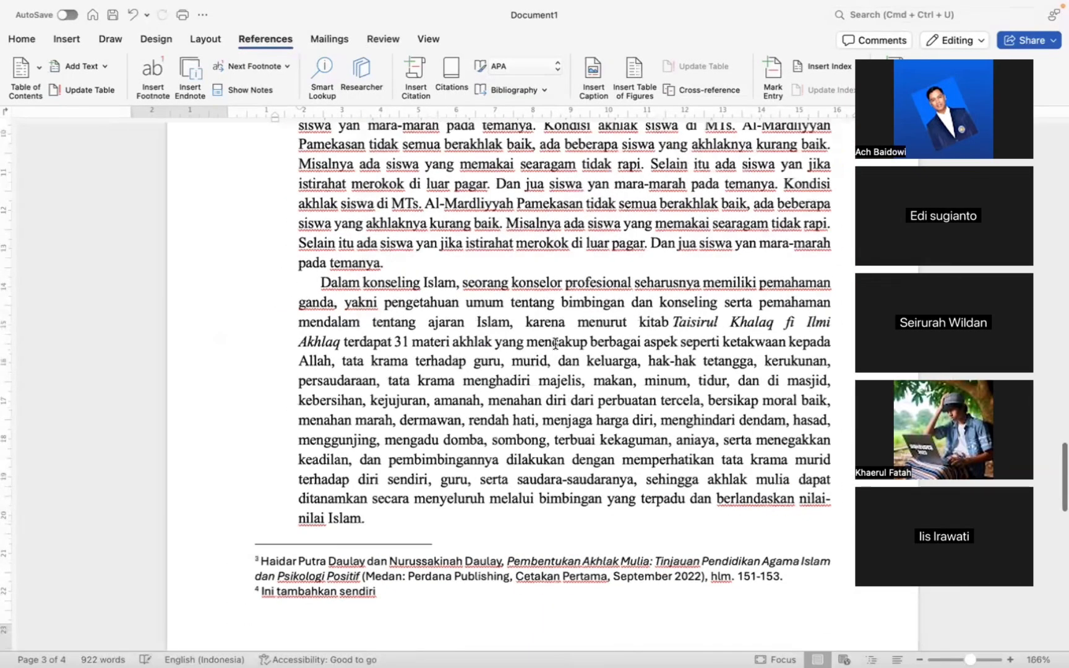
scroll(471, 415, "down", 1)
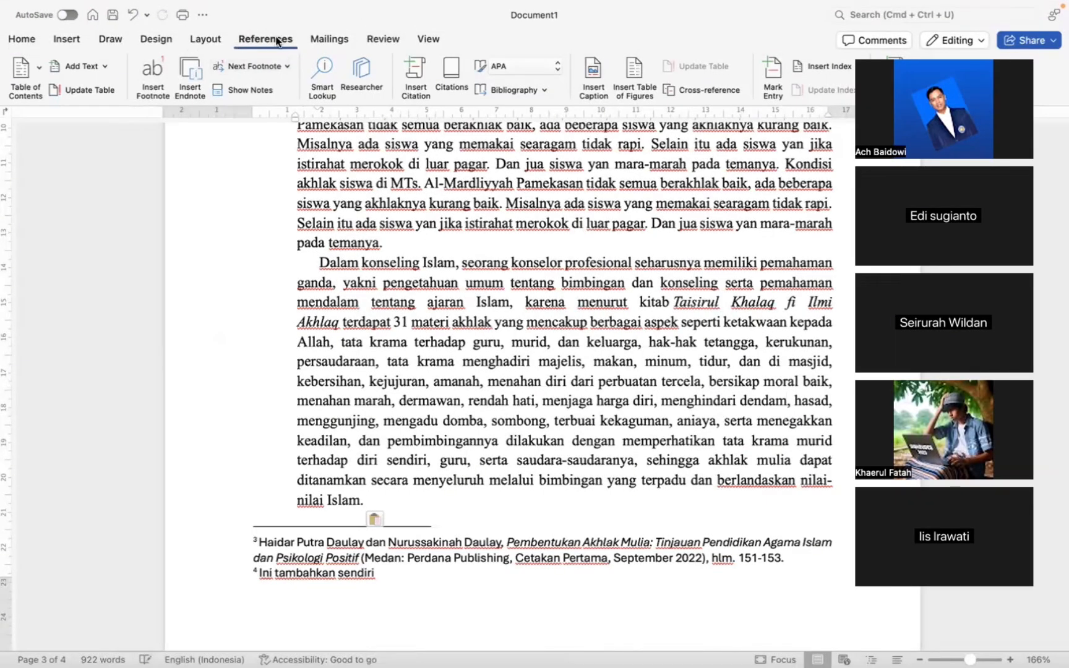
left_click(155, 79)
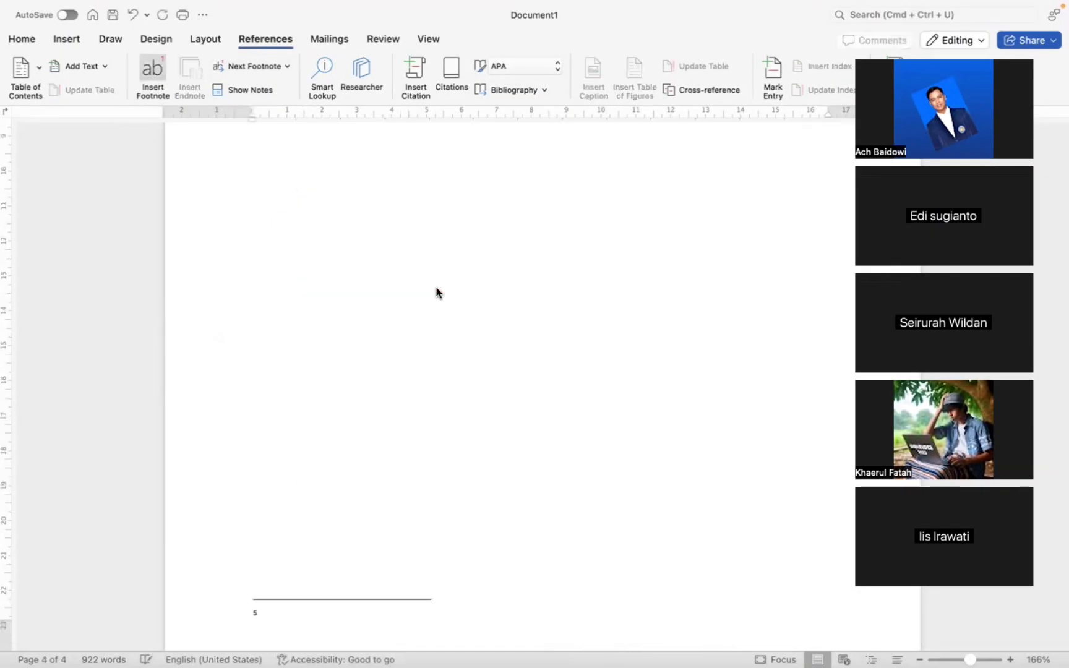
- Switch to the UIN Saizu thesis PDF in Safari and copy its cover details from the title through the year 2022
key("ctrl+Left")
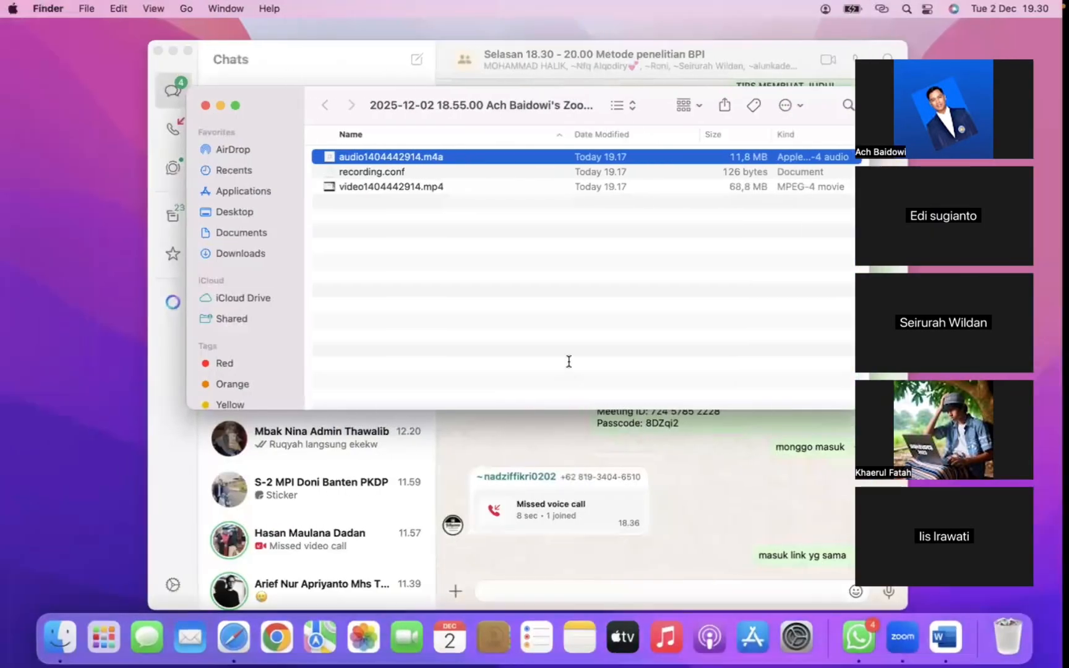
key("ctrl+Right")
key("ctrl+Right")
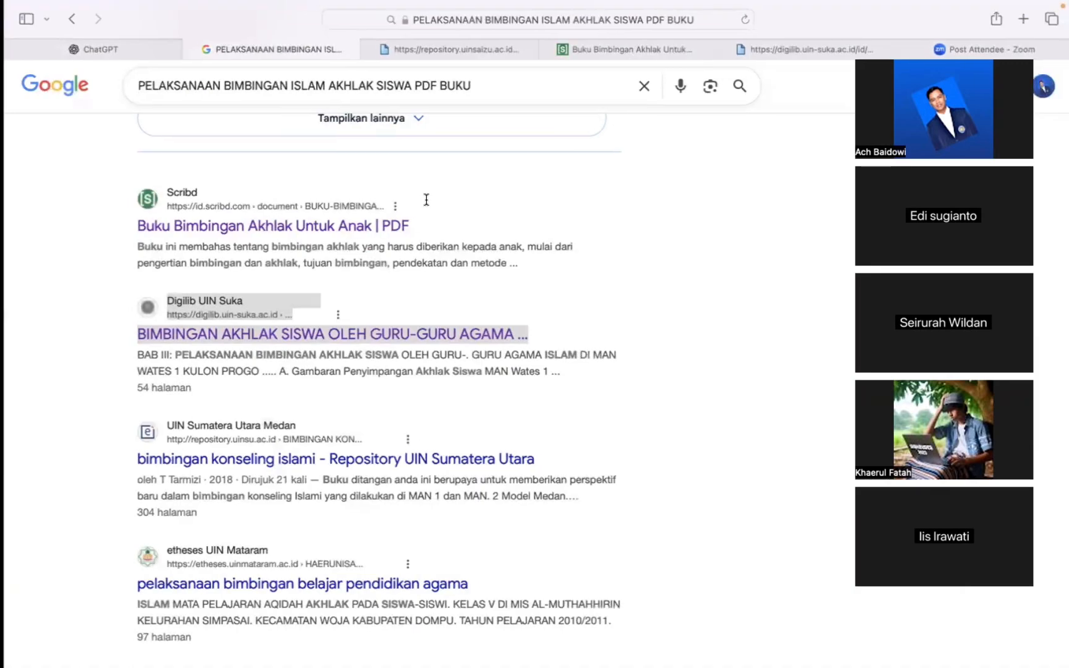
left_click(426, 48)
scroll(540, 383, "down", 10)
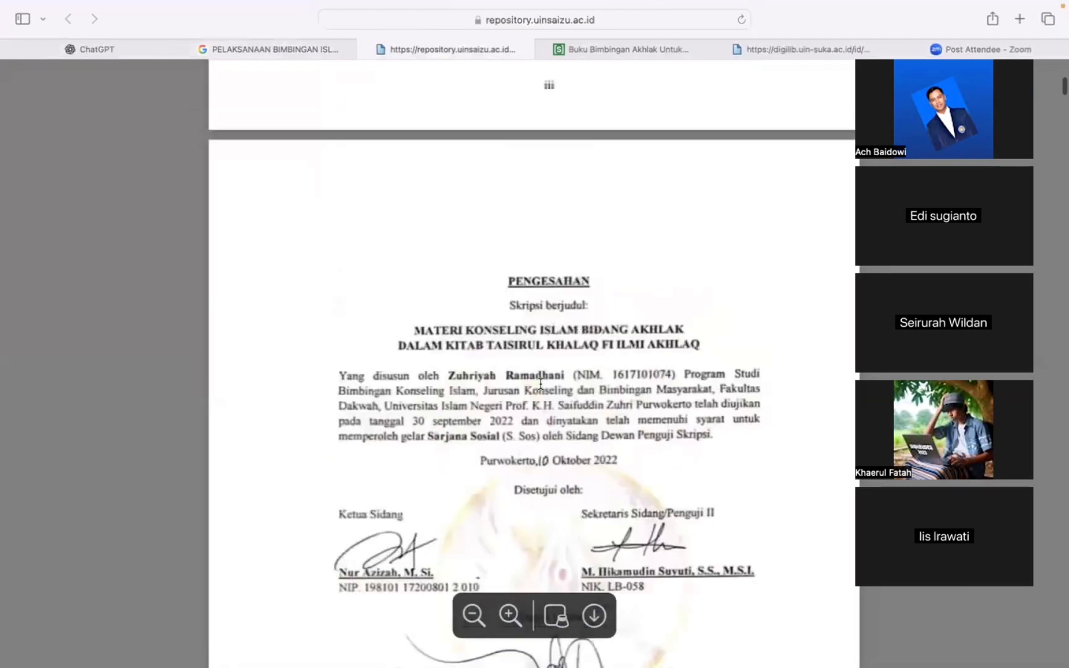
scroll(540, 383, "up", 15)
left_click_drag(366, 209, 615, 343)
left_click_drag(634, 487, 582, 470)
key("super+c")
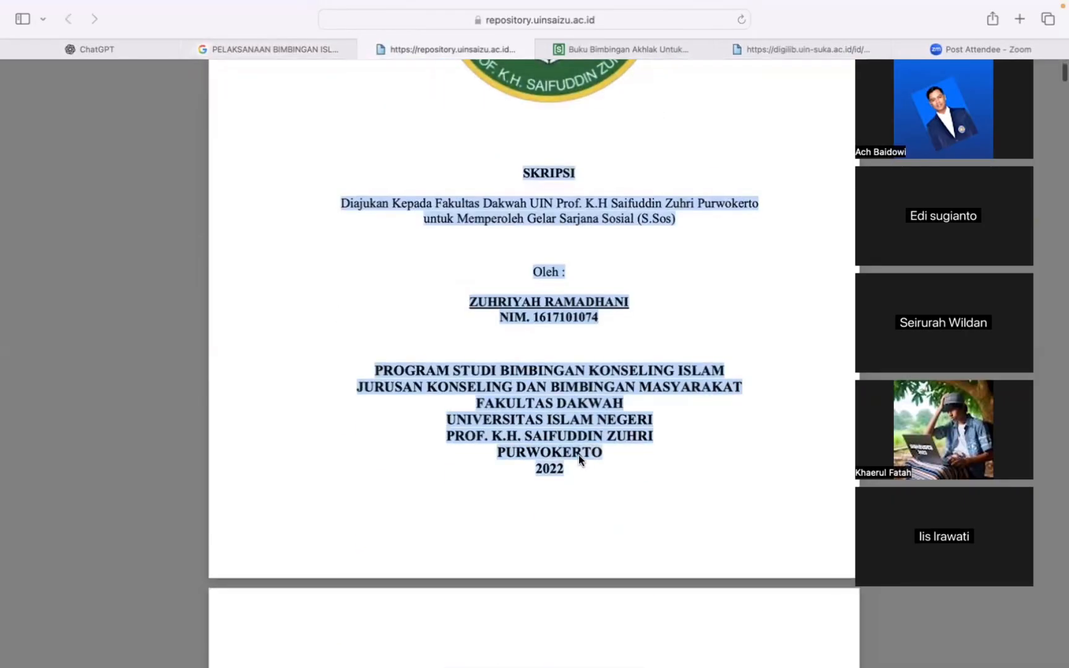
- Draft a ChatGPT prompt reading "JAIDKAN FOOTNOTE:" followed by the copied thesis cover details
left_click(103, 48)
left_click(356, 581)
type("JAIDKAN")
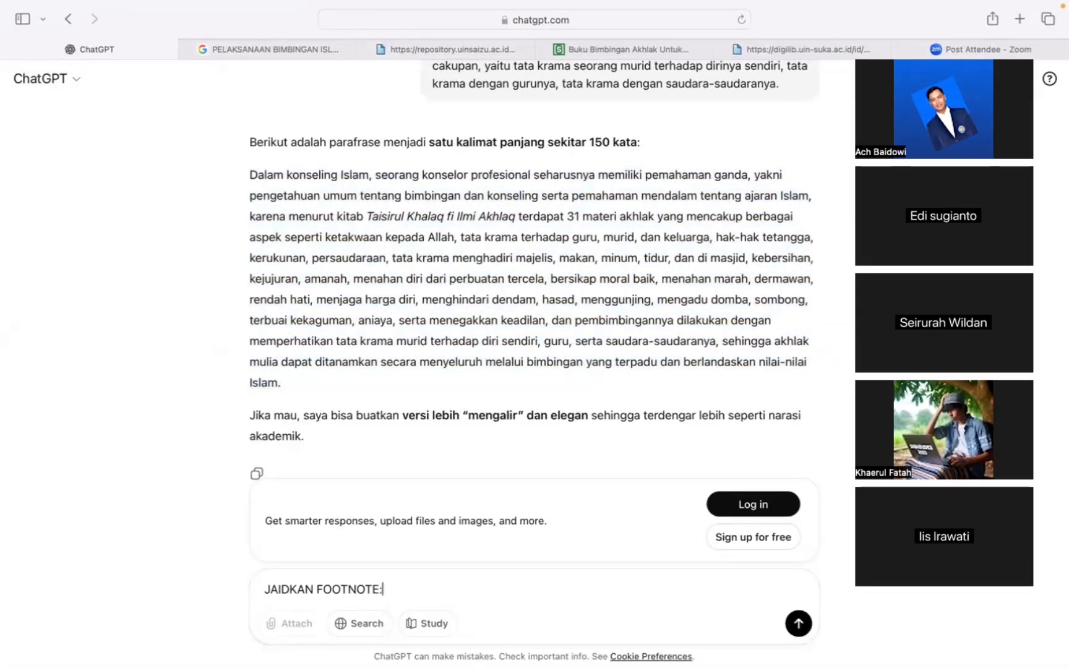
type(" FOOTNOTE:")
key("super+v")
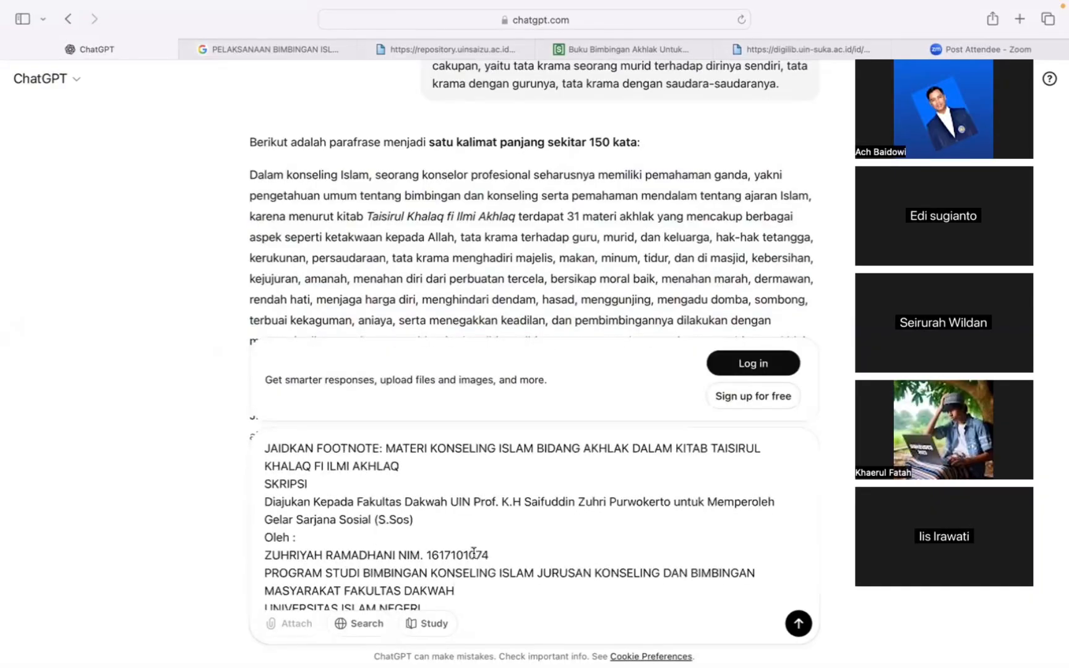
scroll(474, 553, "down", 2)
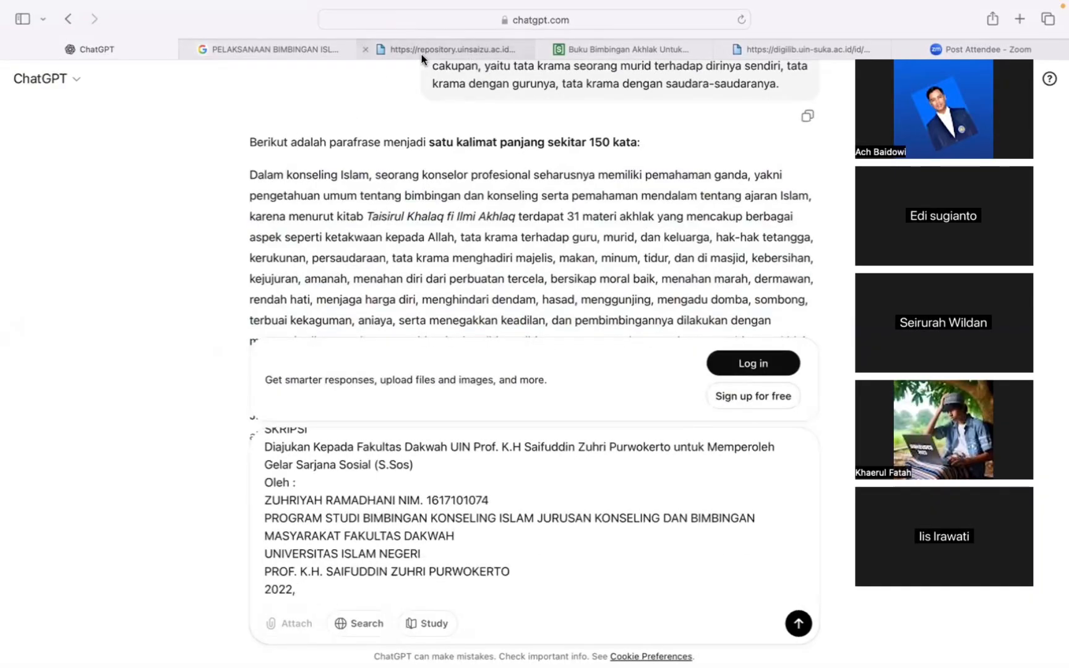
- Copy the thesis PDF's full web address, append it to the footnote prompt after "2022," and send the prompt to ChatGPT
left_click(422, 56)
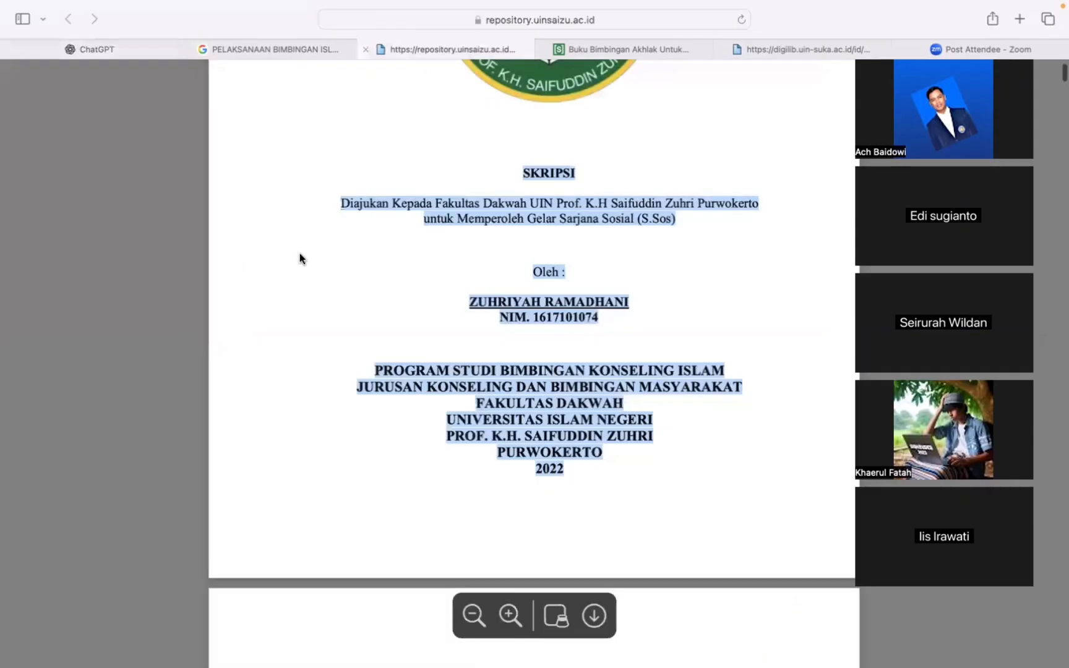
left_click(541, 19)
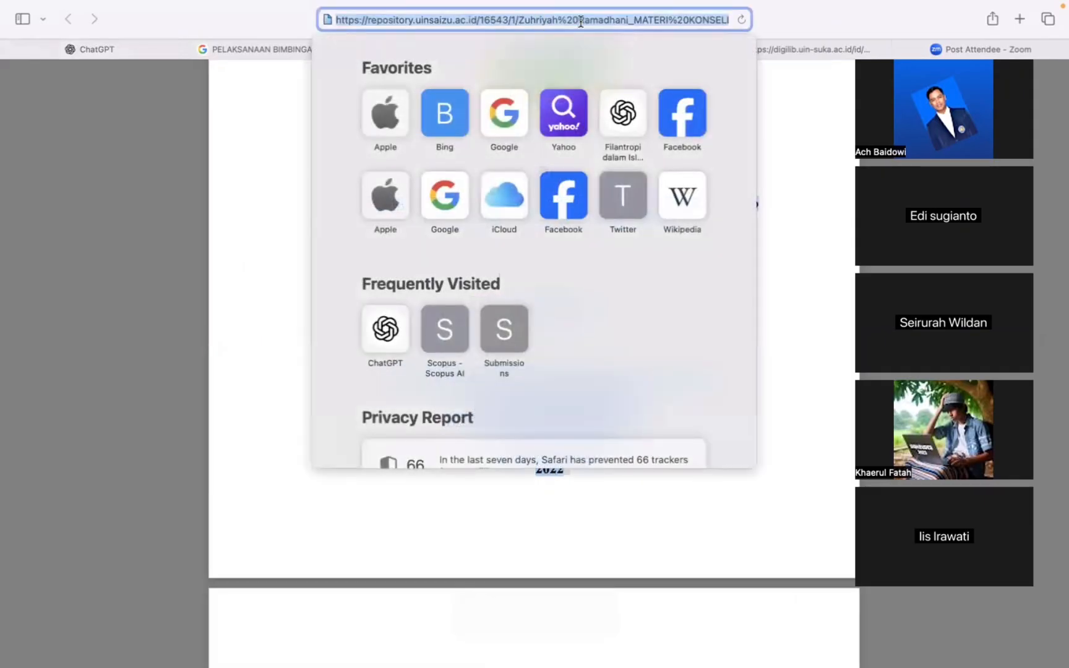
left_click(250, 226)
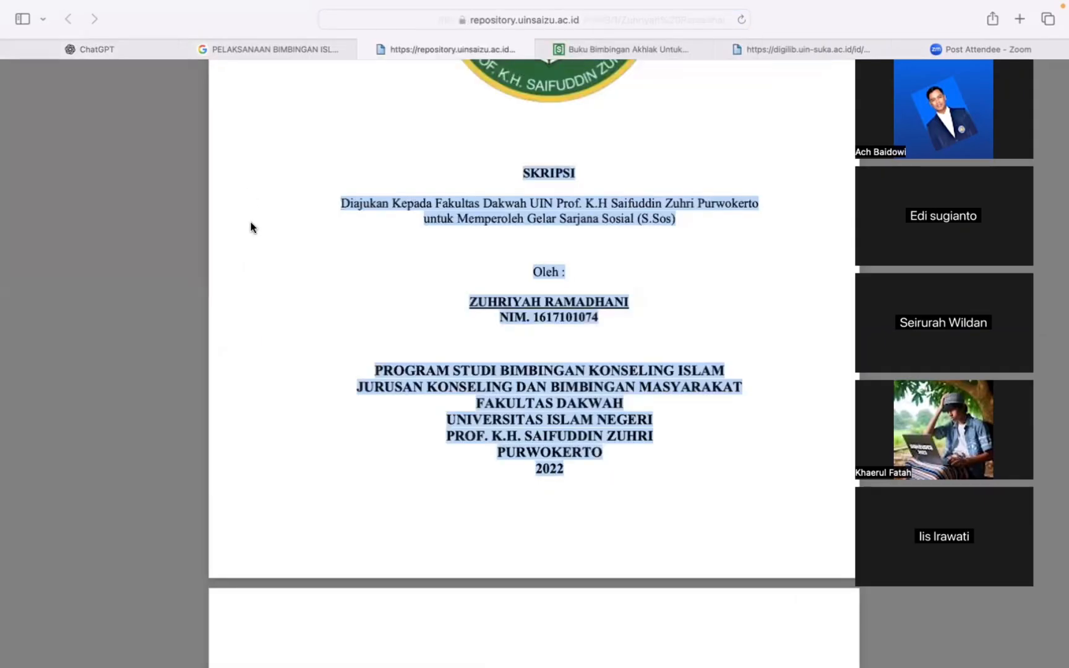
left_click(526, 18)
left_click(522, 20)
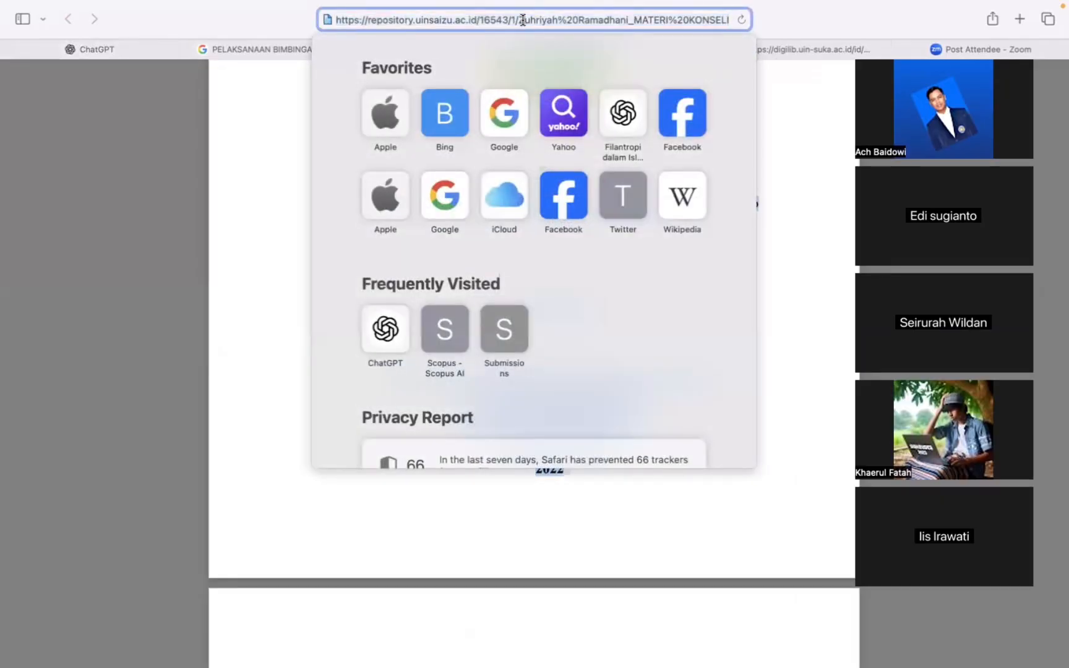
key("super+a")
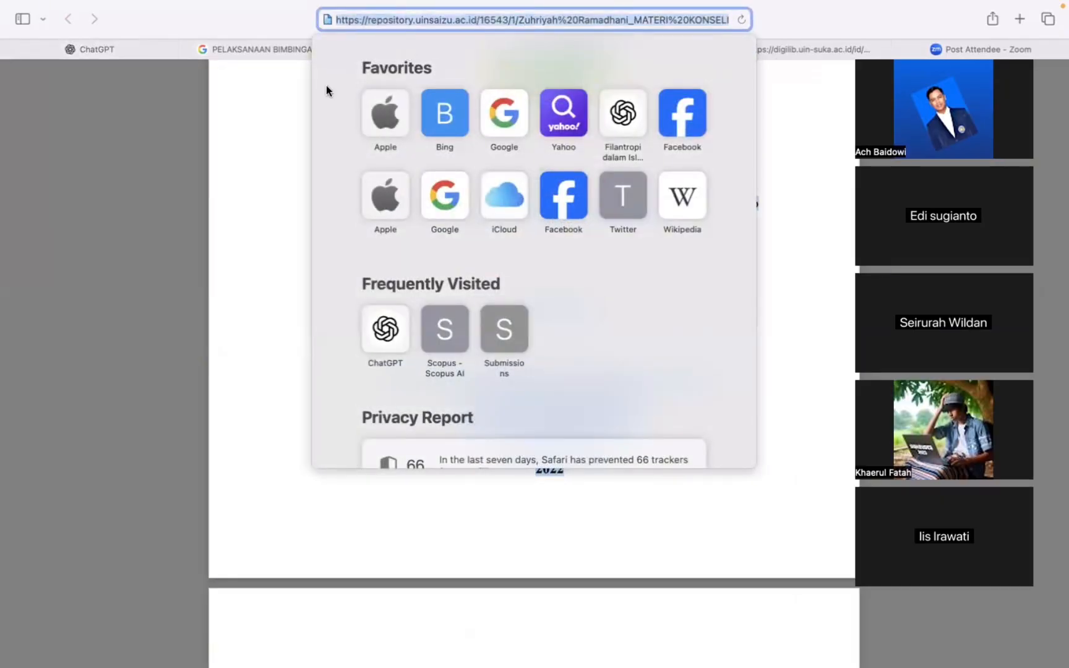
key("Escape")
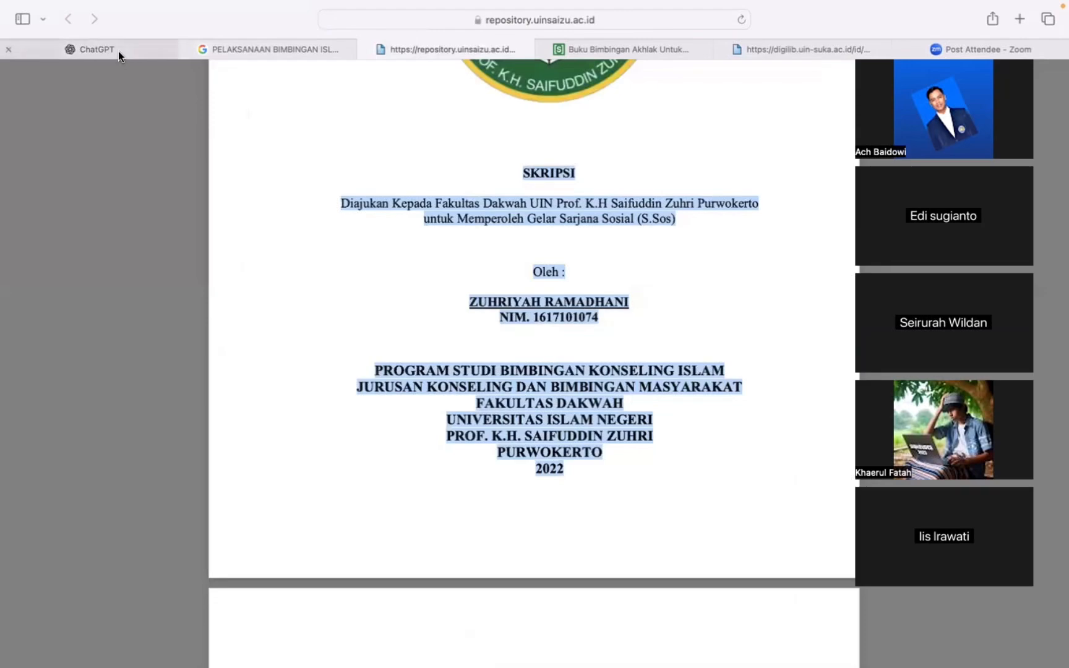
left_click(117, 50)
key("super+v")
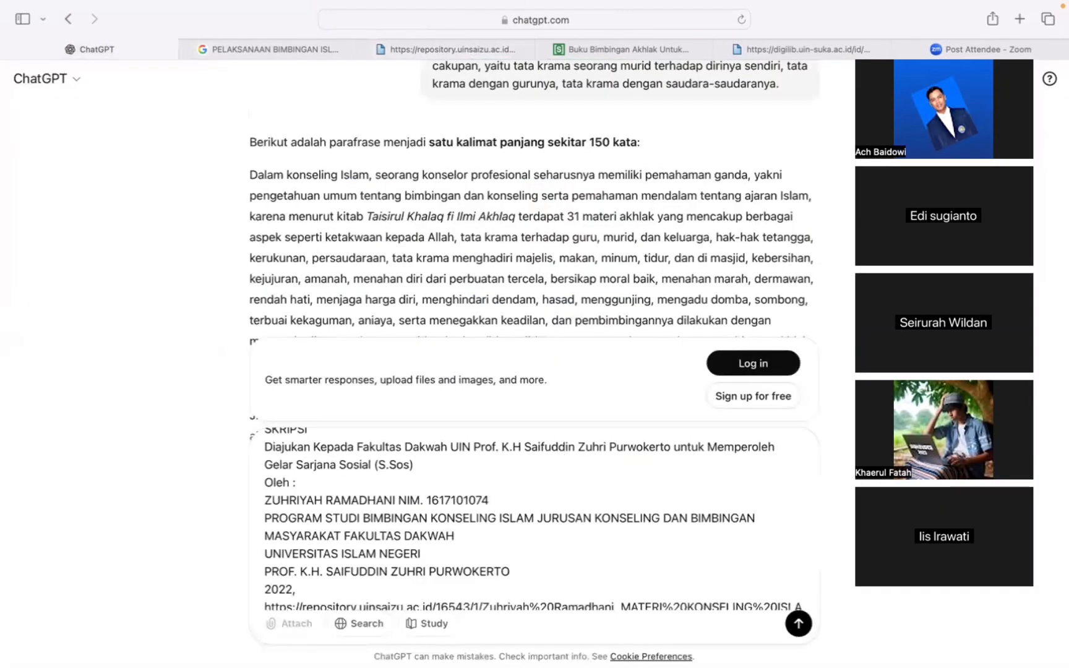
key("Return")
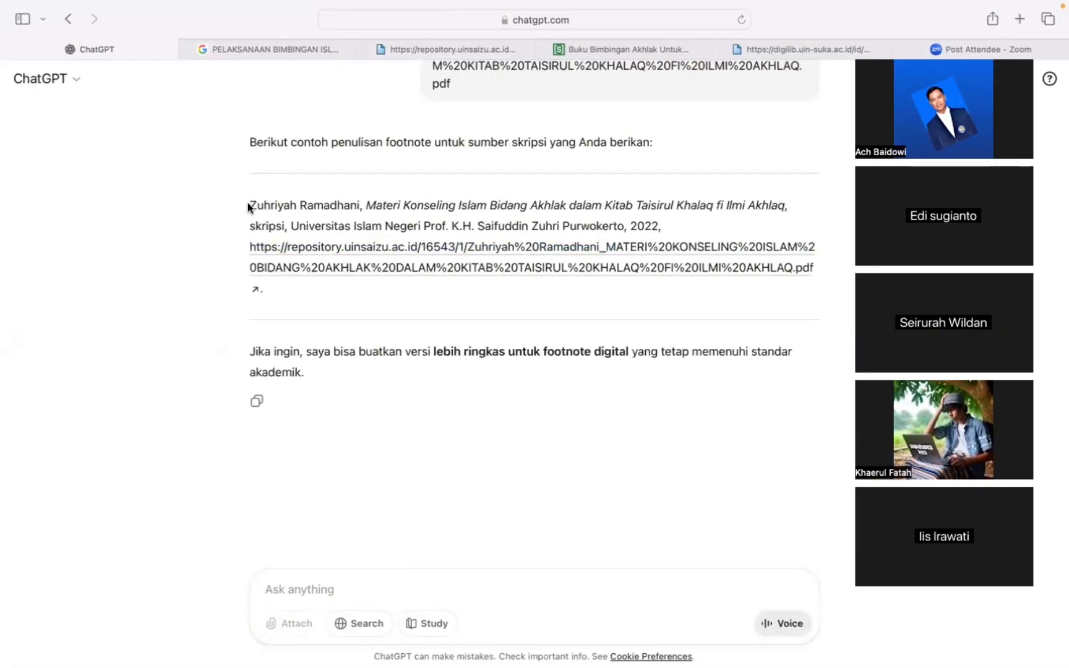
- Check the university name in ChatGPT's generated footnote against the one on the thesis PDF's cover
left_click_drag(245, 199, 740, 270)
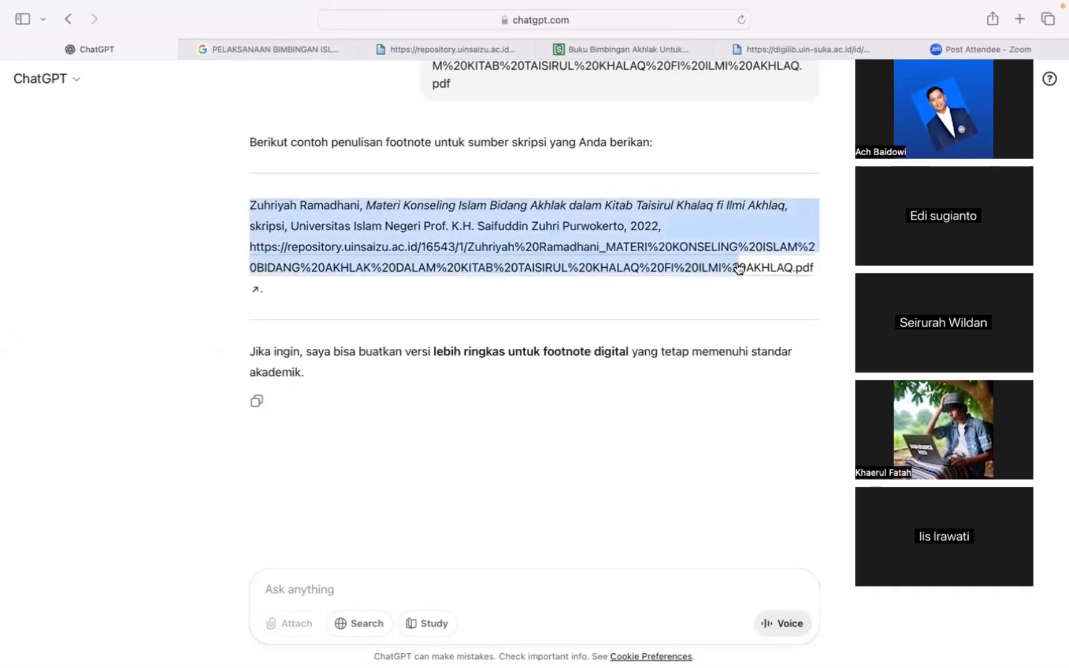
left_click(435, 221)
left_click_drag(423, 226, 495, 228)
left_click(436, 49)
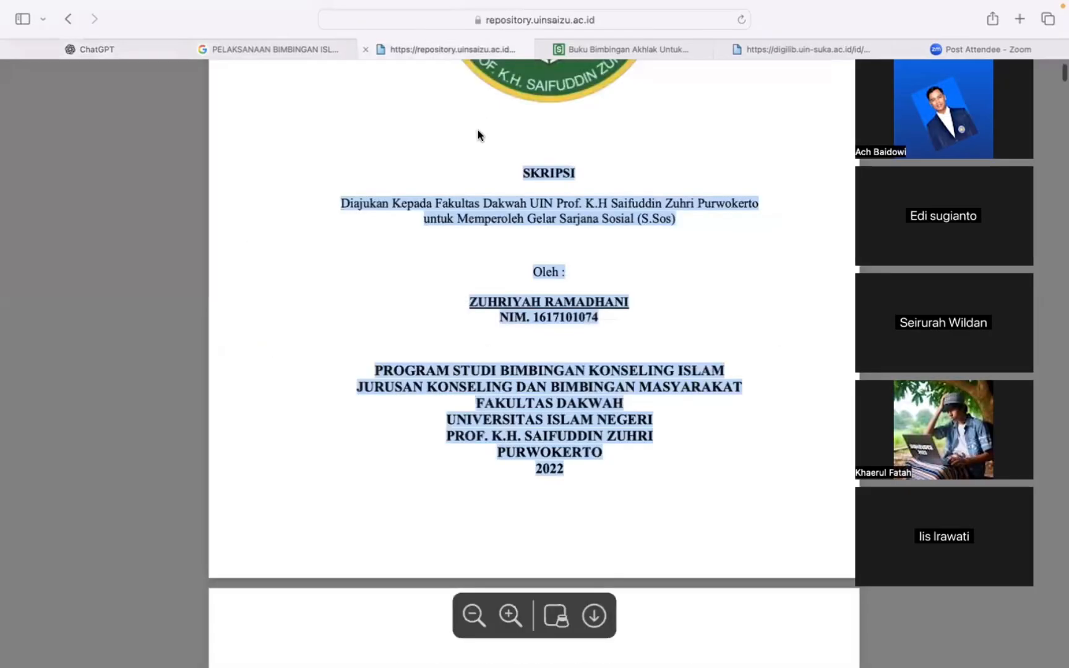
left_click(393, 285)
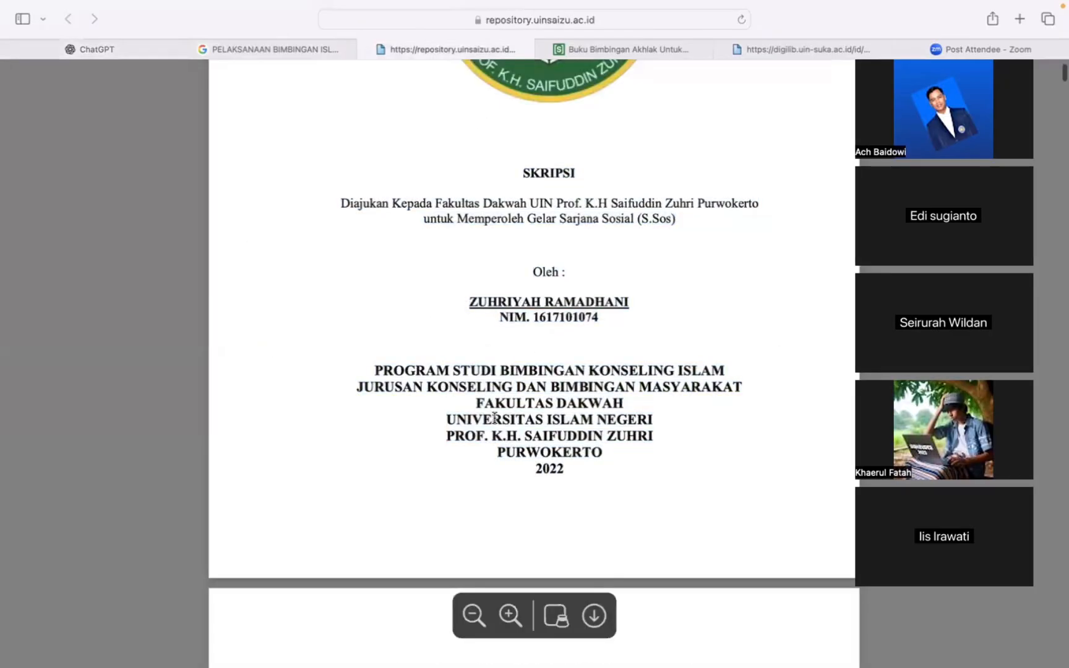
left_click_drag(447, 422, 650, 437)
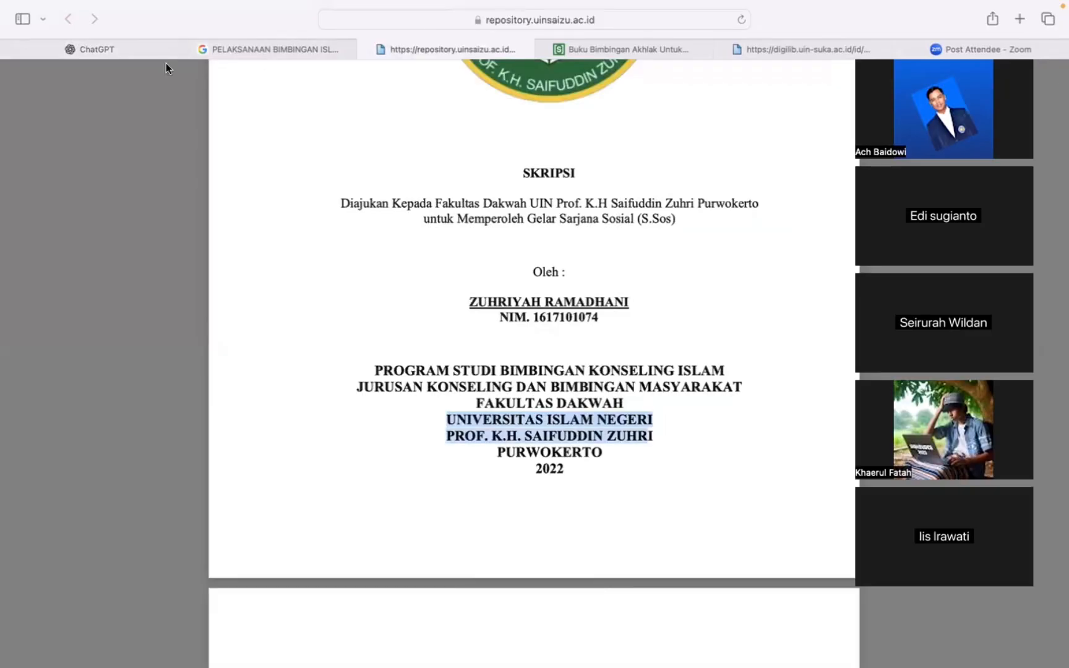
left_click(132, 52)
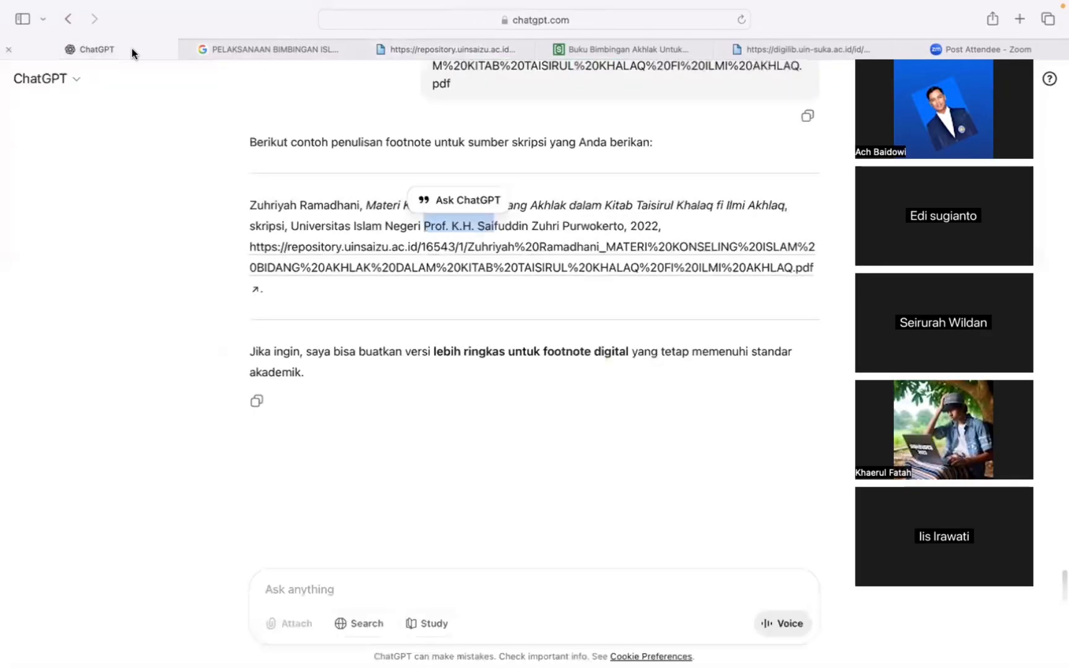
left_click(476, 349)
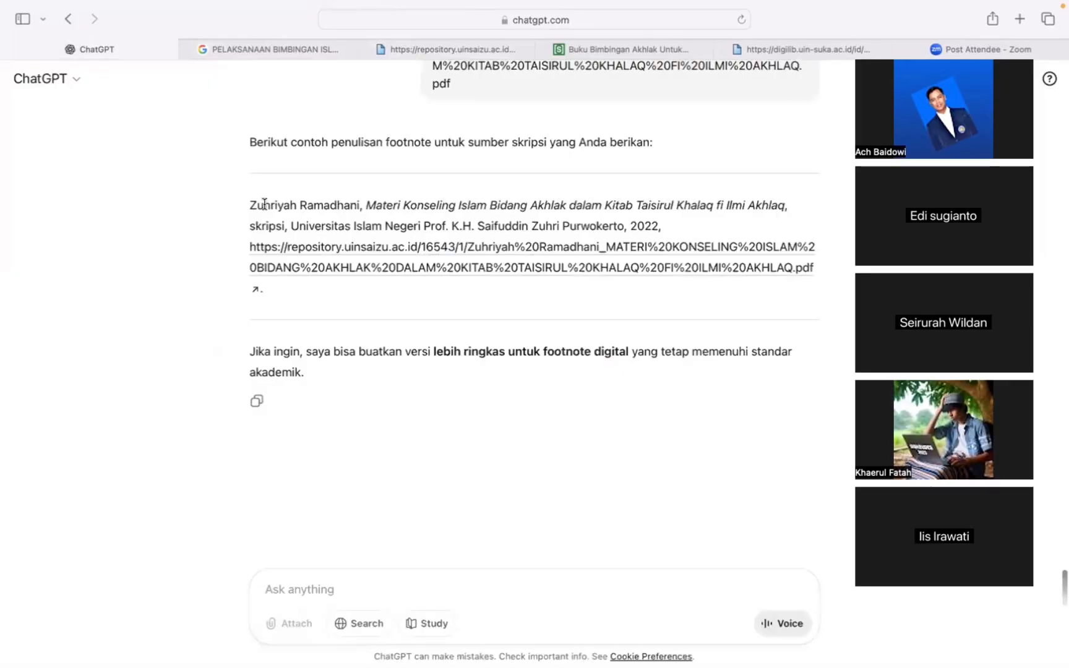
- Copy ChatGPT's complete thesis footnote, from the author's name through the PDF link, and paste it into footnote 5 of the Word document
left_click_drag(248, 205, 359, 205)
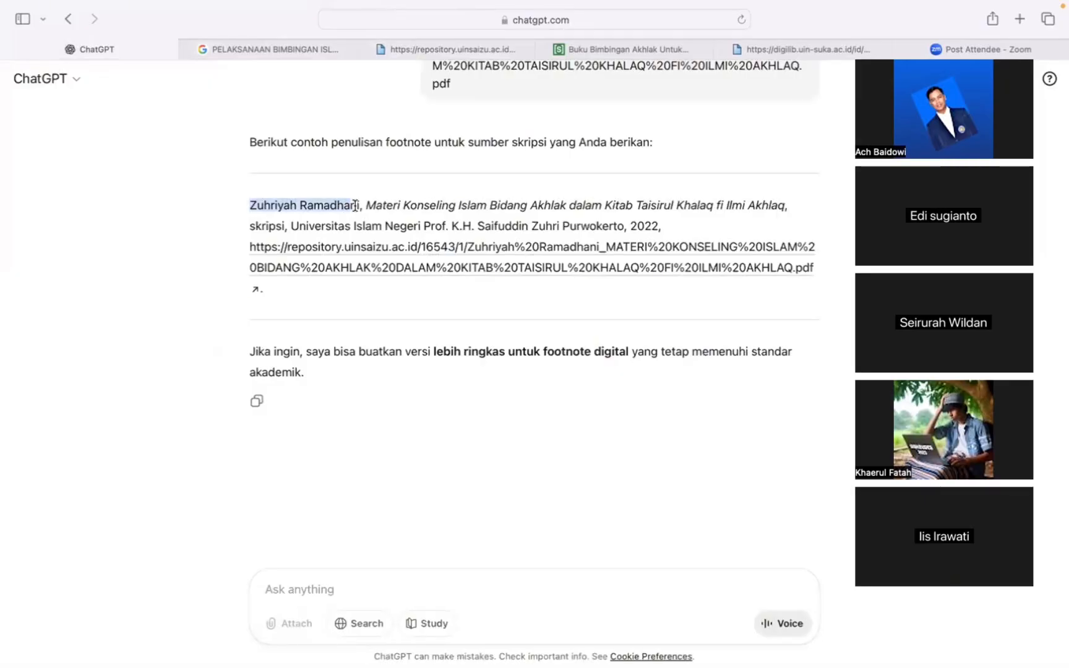
left_click(260, 204)
left_click_drag(250, 205, 823, 274)
key("super+c")
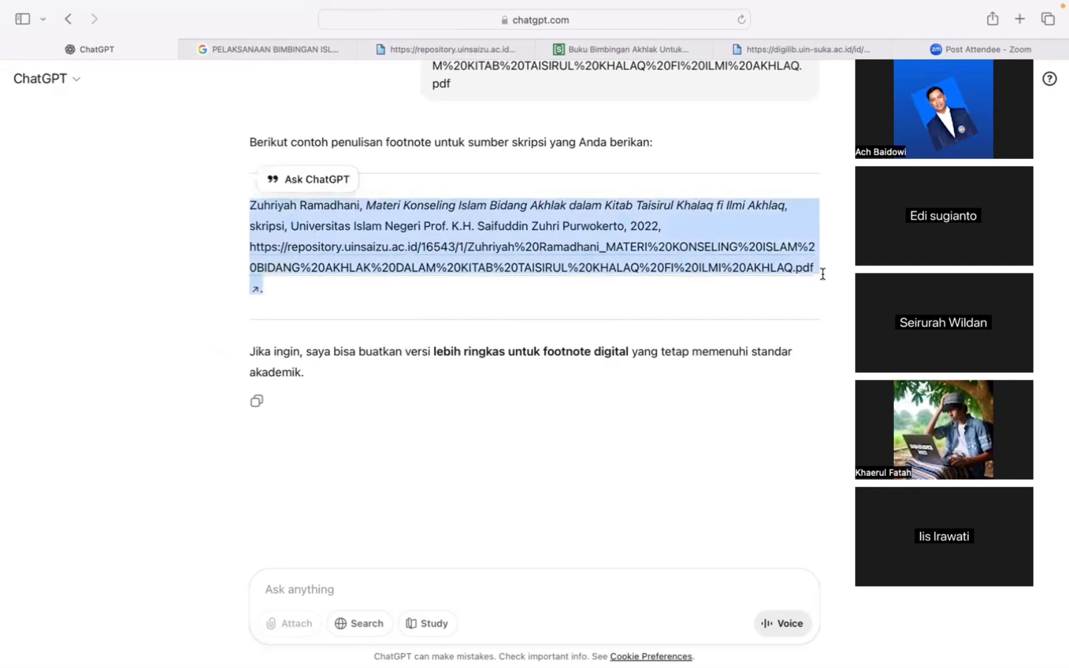
key("ctrl+Left")
key("super+v")
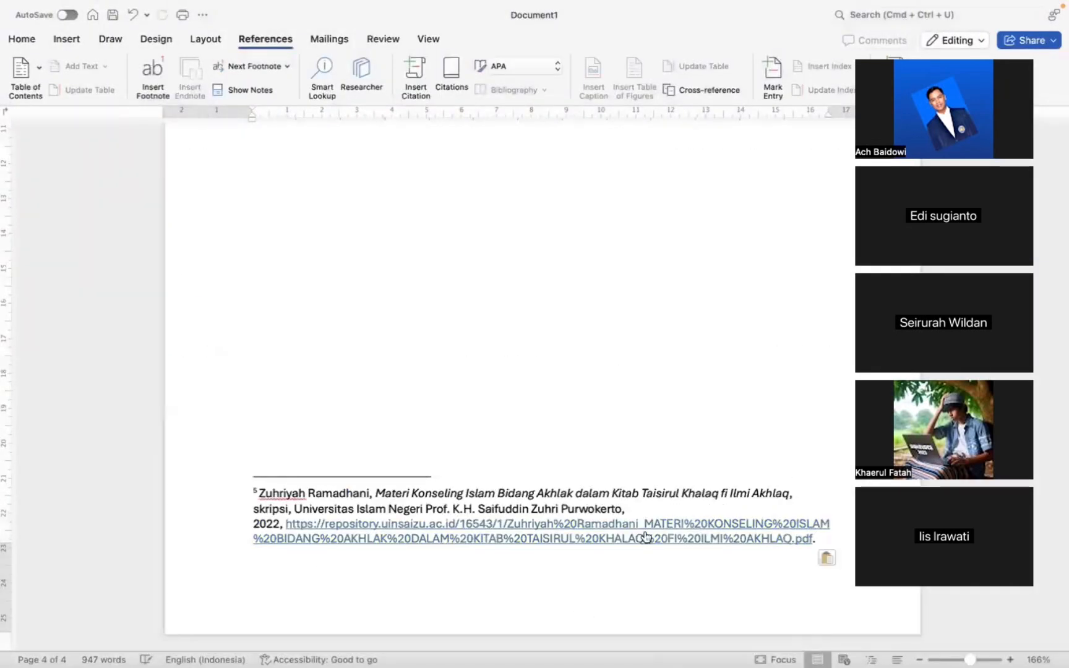
- Review the Latar Belakang paragraphs and their footnote marks from footnote 5 back to the start of page 3
scroll(525, 346, "up", 6)
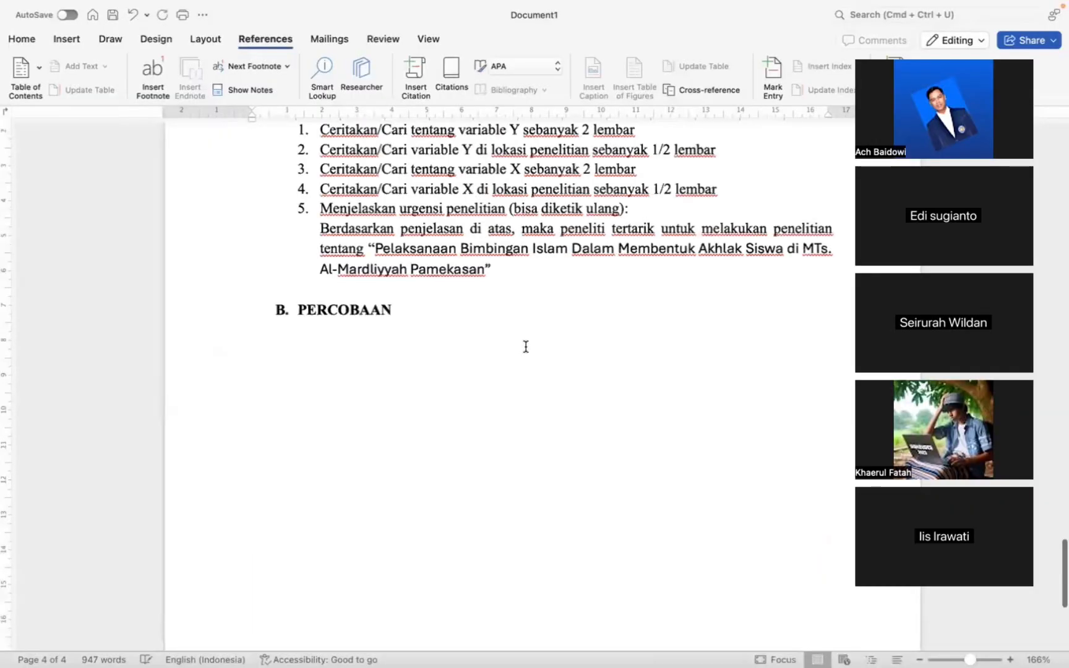
scroll(526, 346, "up", 2)
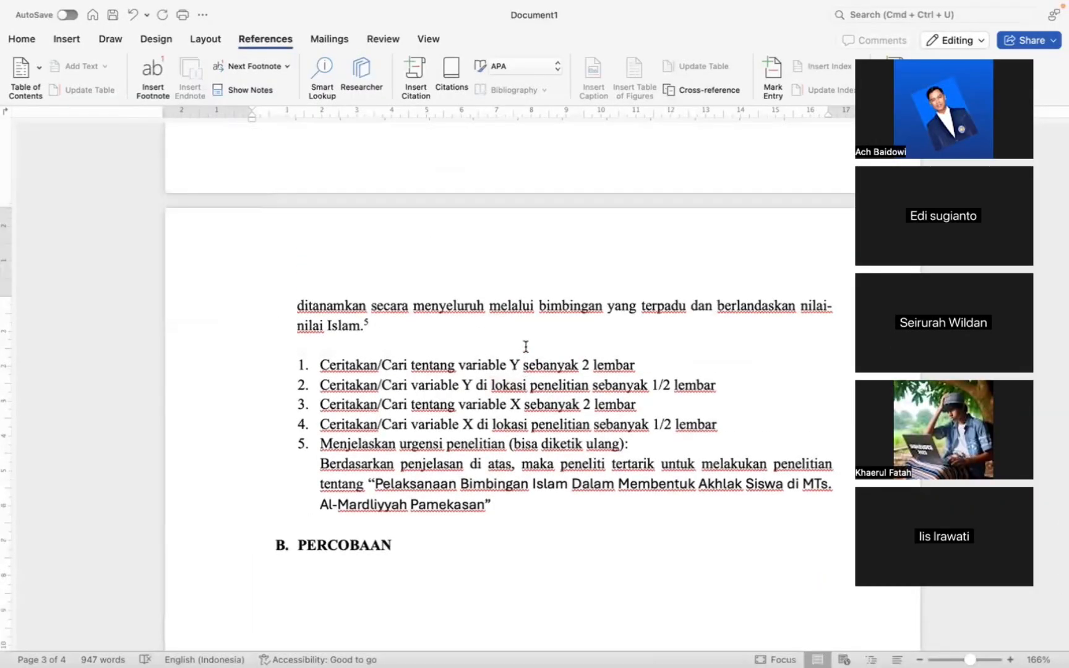
scroll(526, 347, "up", 20)
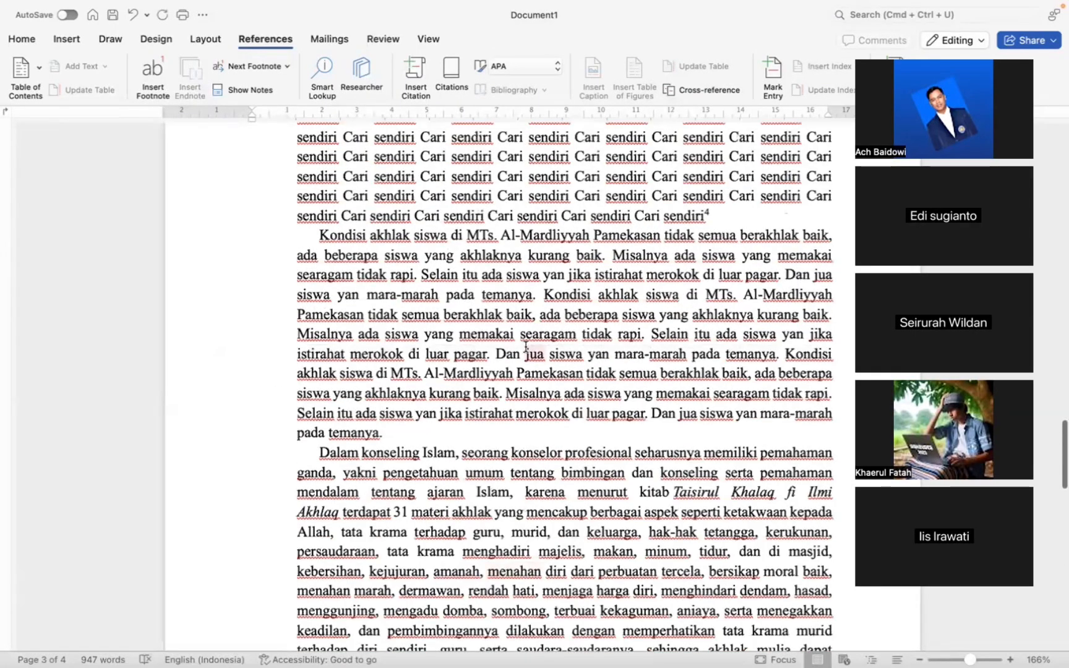
scroll(525, 348, "up", 7)
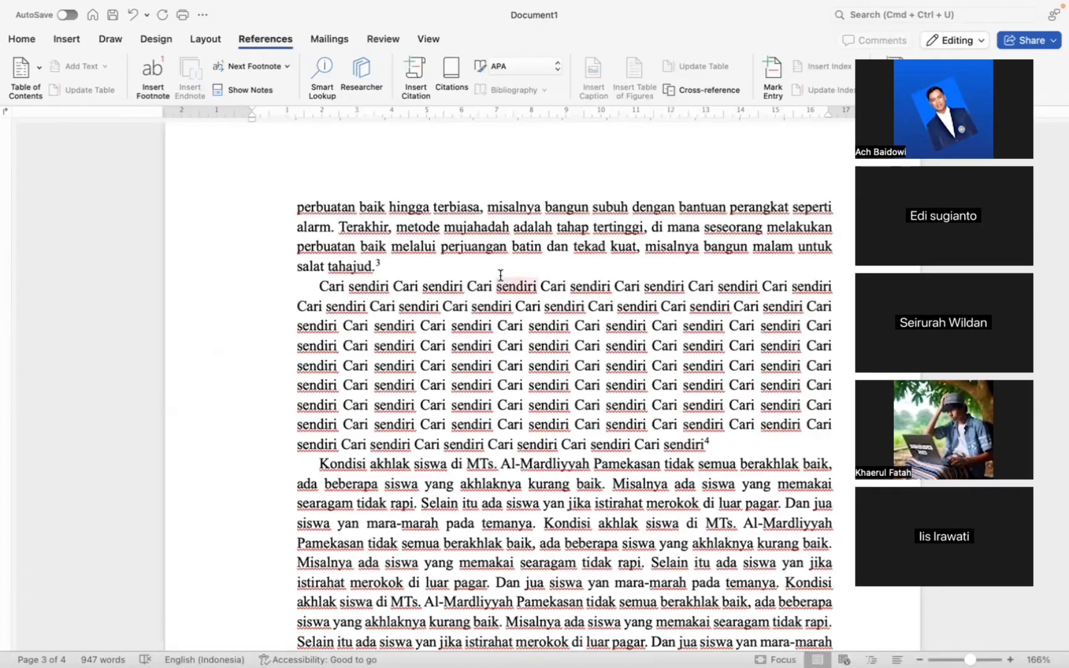
scroll(500, 274, "up", 1)
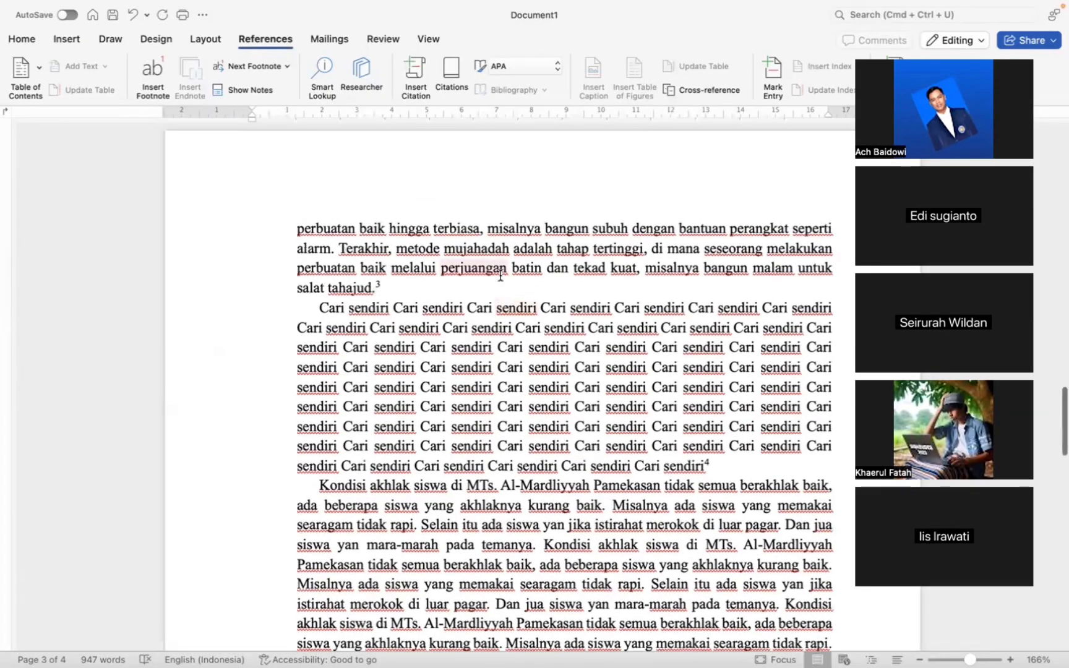
scroll(501, 273, "up", 3)
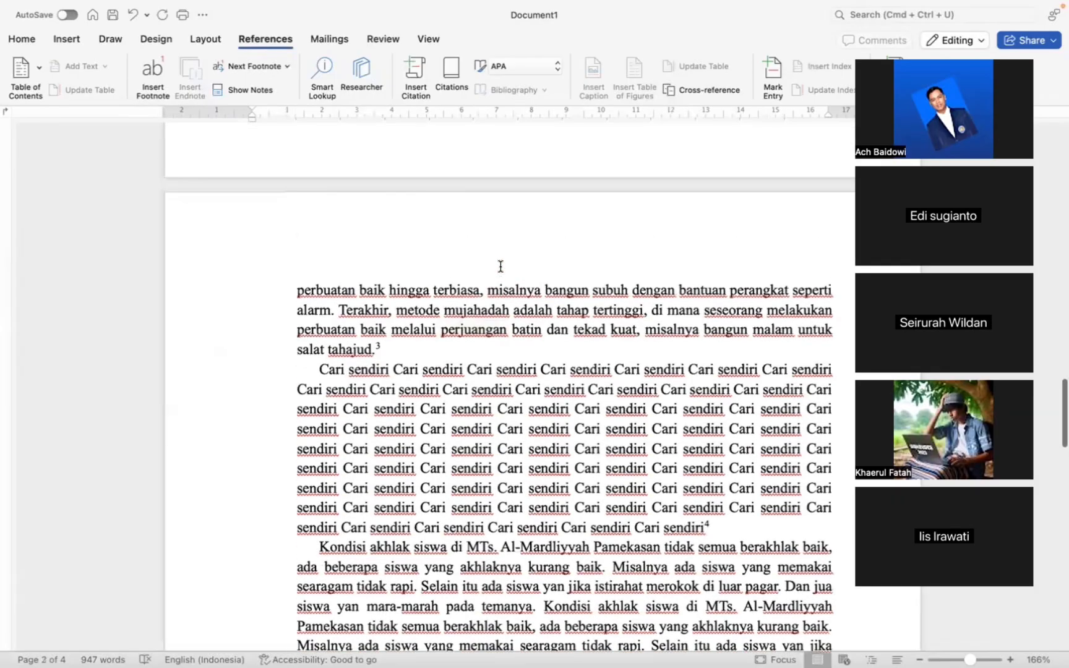